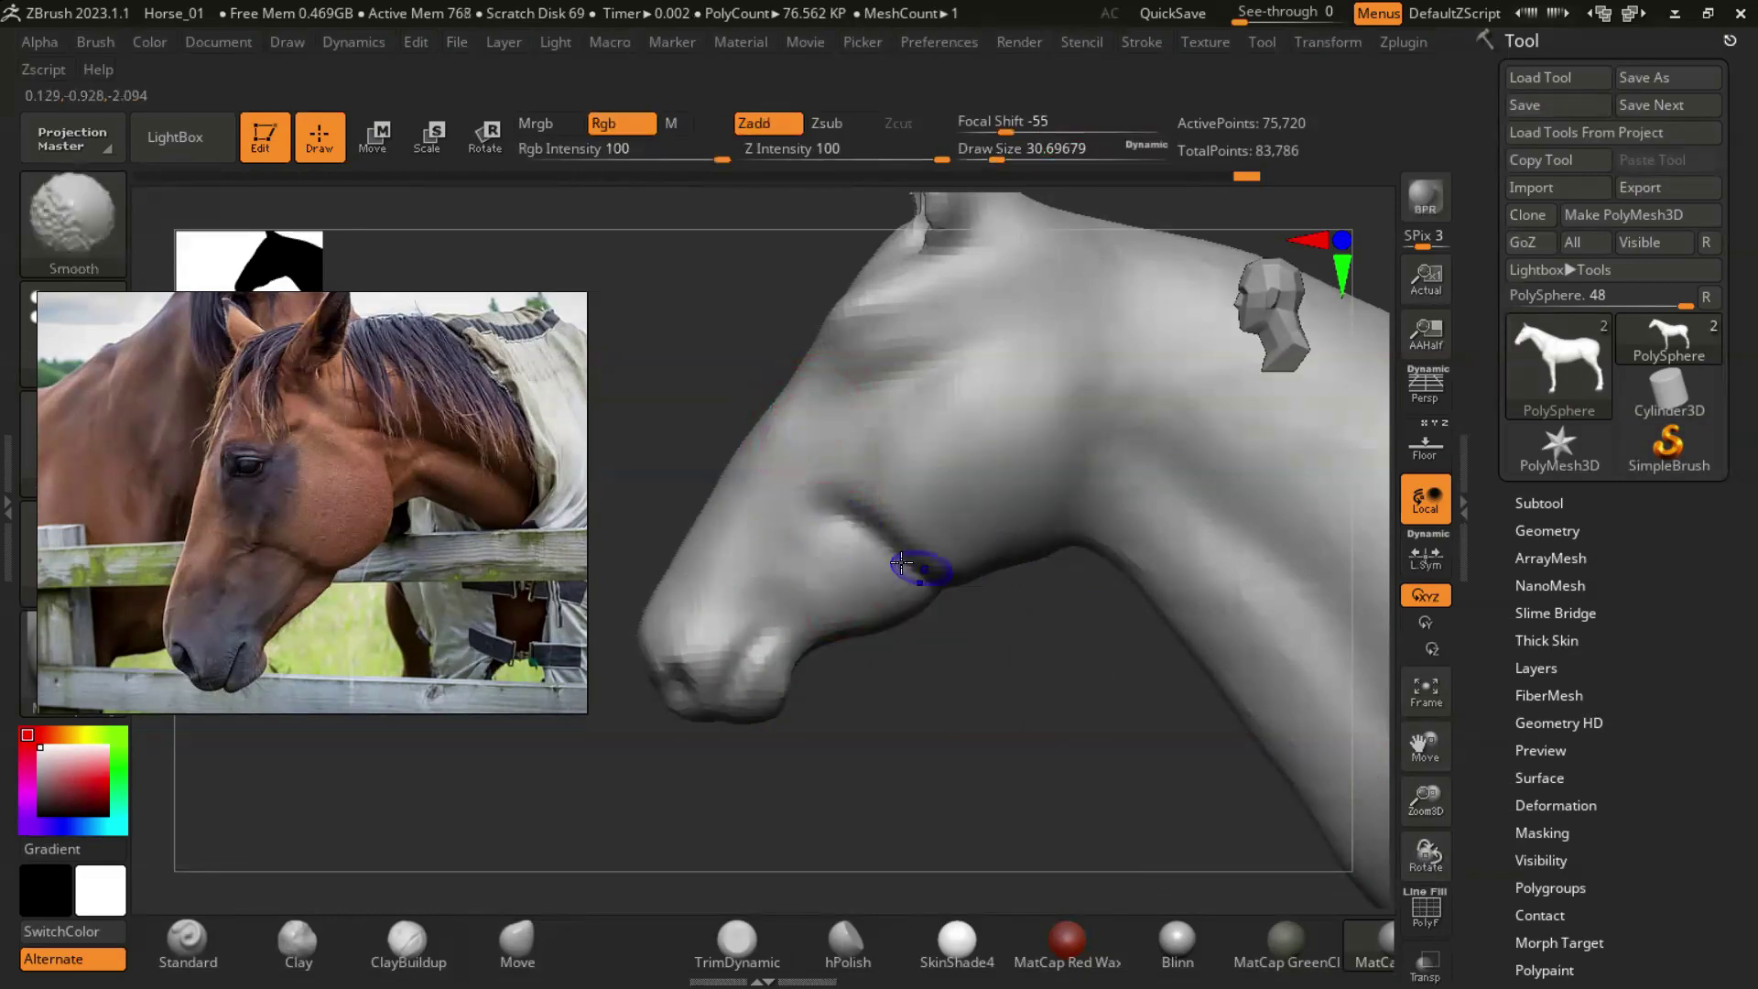
# Build up the horse's cheek and jaw with the ClayBuildup brush at Z Intensity 3 and a draw size of about 41.
pyautogui.moveTo(977, 610); pyautogui.dragTo(1039, 626)
pyautogui.click(383, 946)
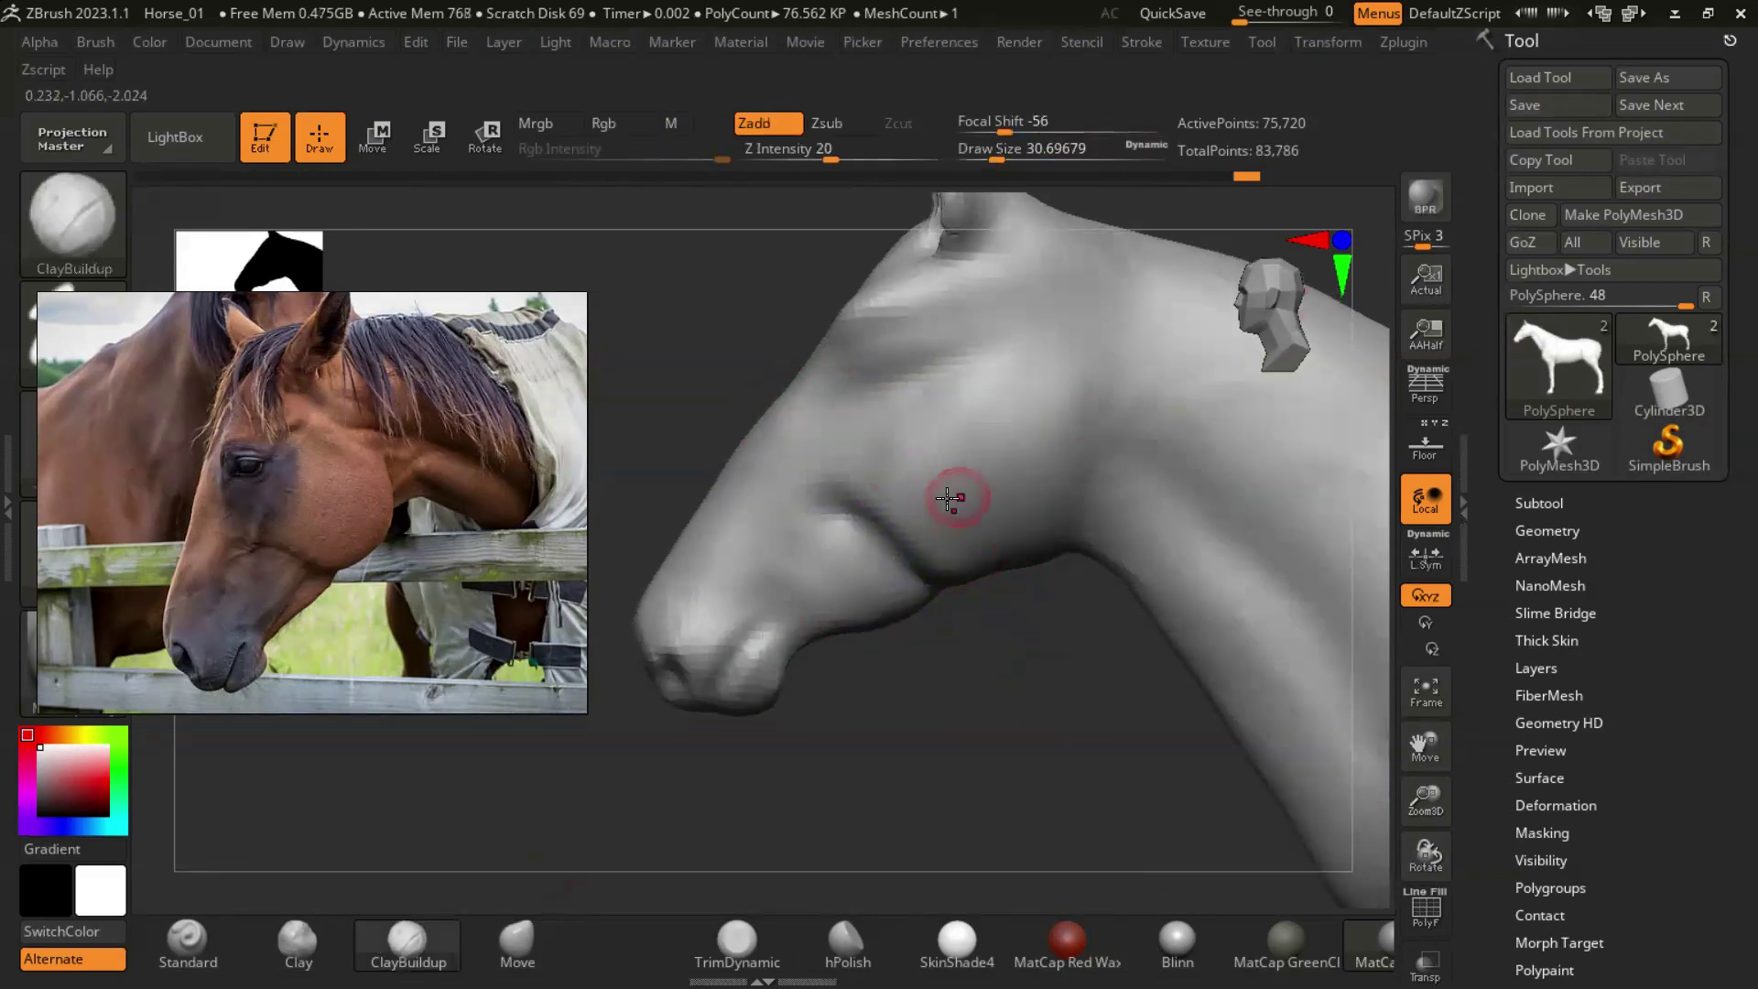
pyautogui.moveTo(1021, 498); pyautogui.dragTo(907, 485)
pyautogui.press('Return')
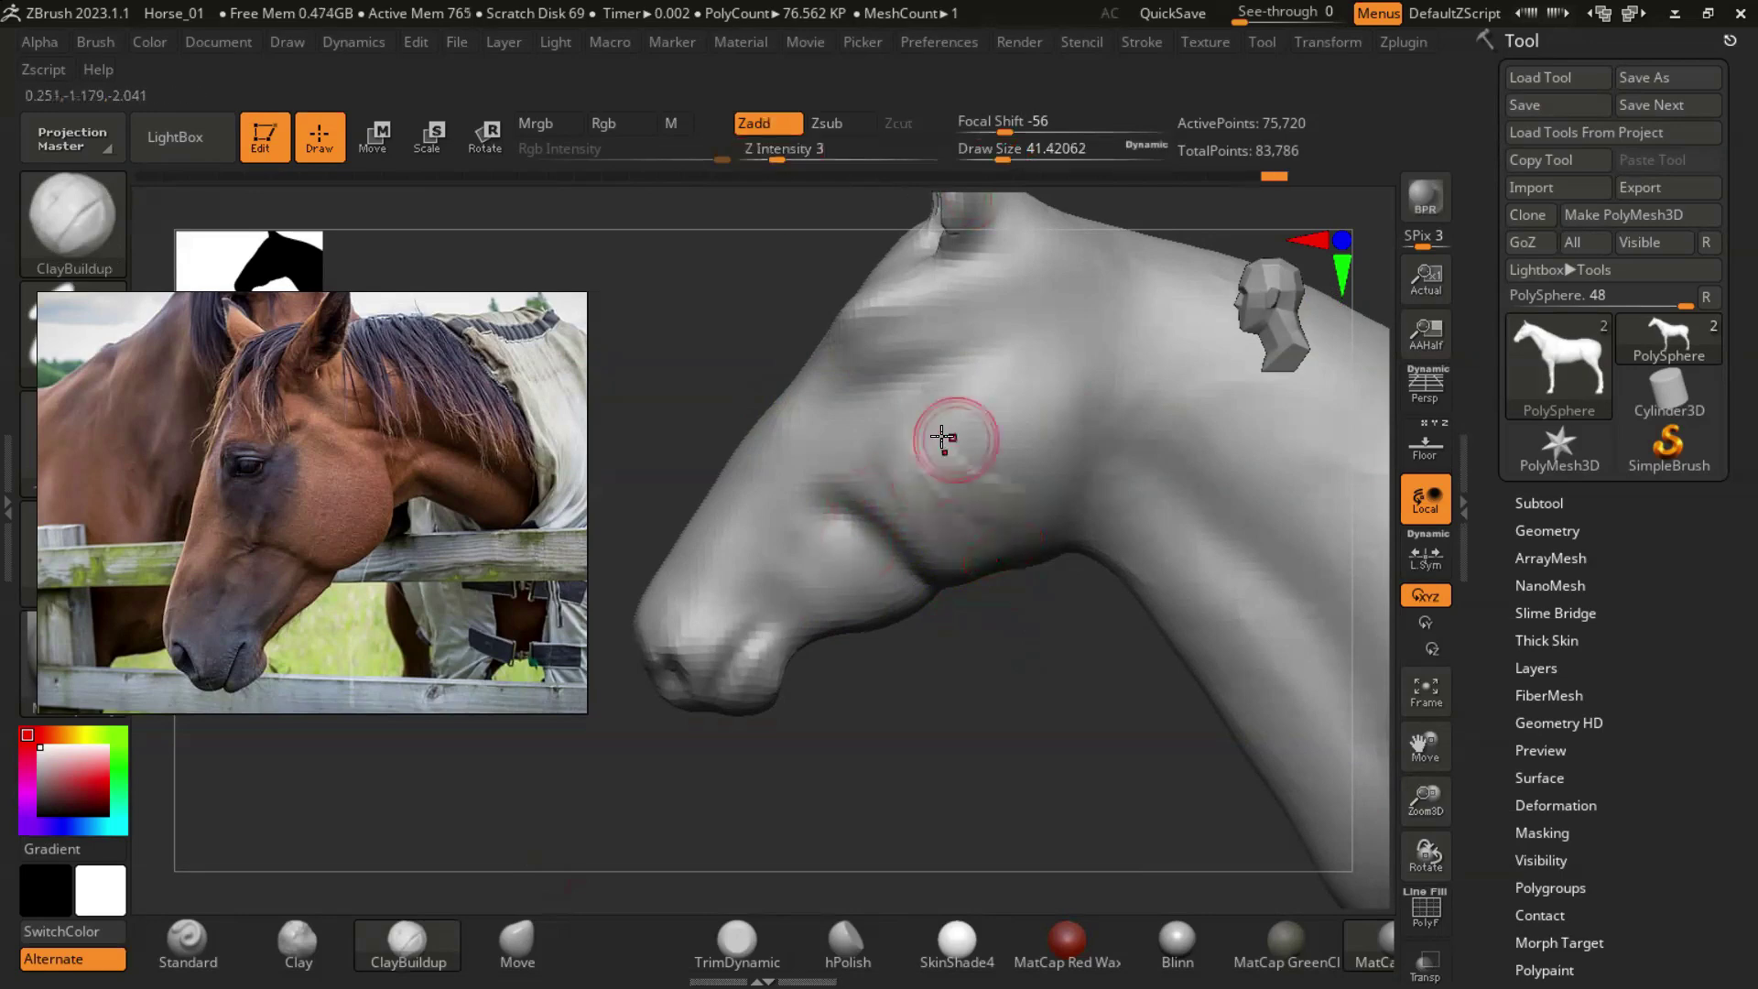
pyautogui.moveTo(1071, 403)
pyautogui.mouseDown()
pyautogui.moveTo(1032, 361)
pyautogui.moveTo(1068, 400)
pyautogui.moveTo(1064, 443)
pyautogui.mouseUp()
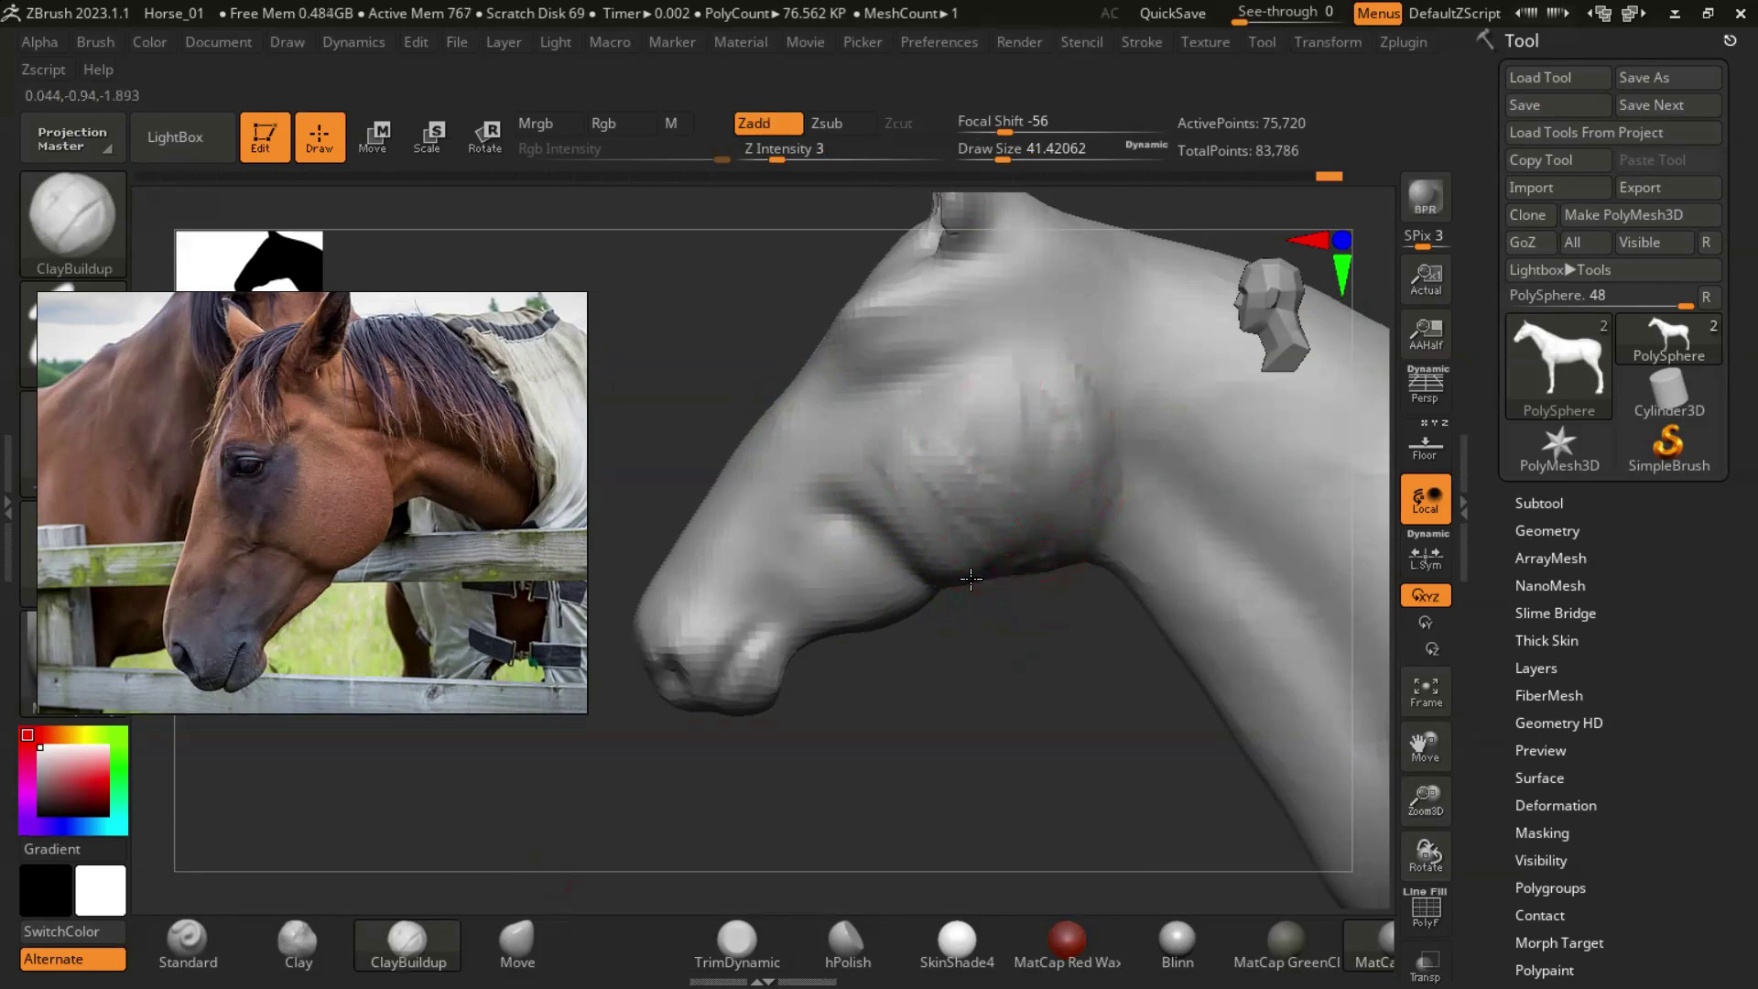
pyautogui.moveTo(1030, 732); pyautogui.dragTo(989, 641)
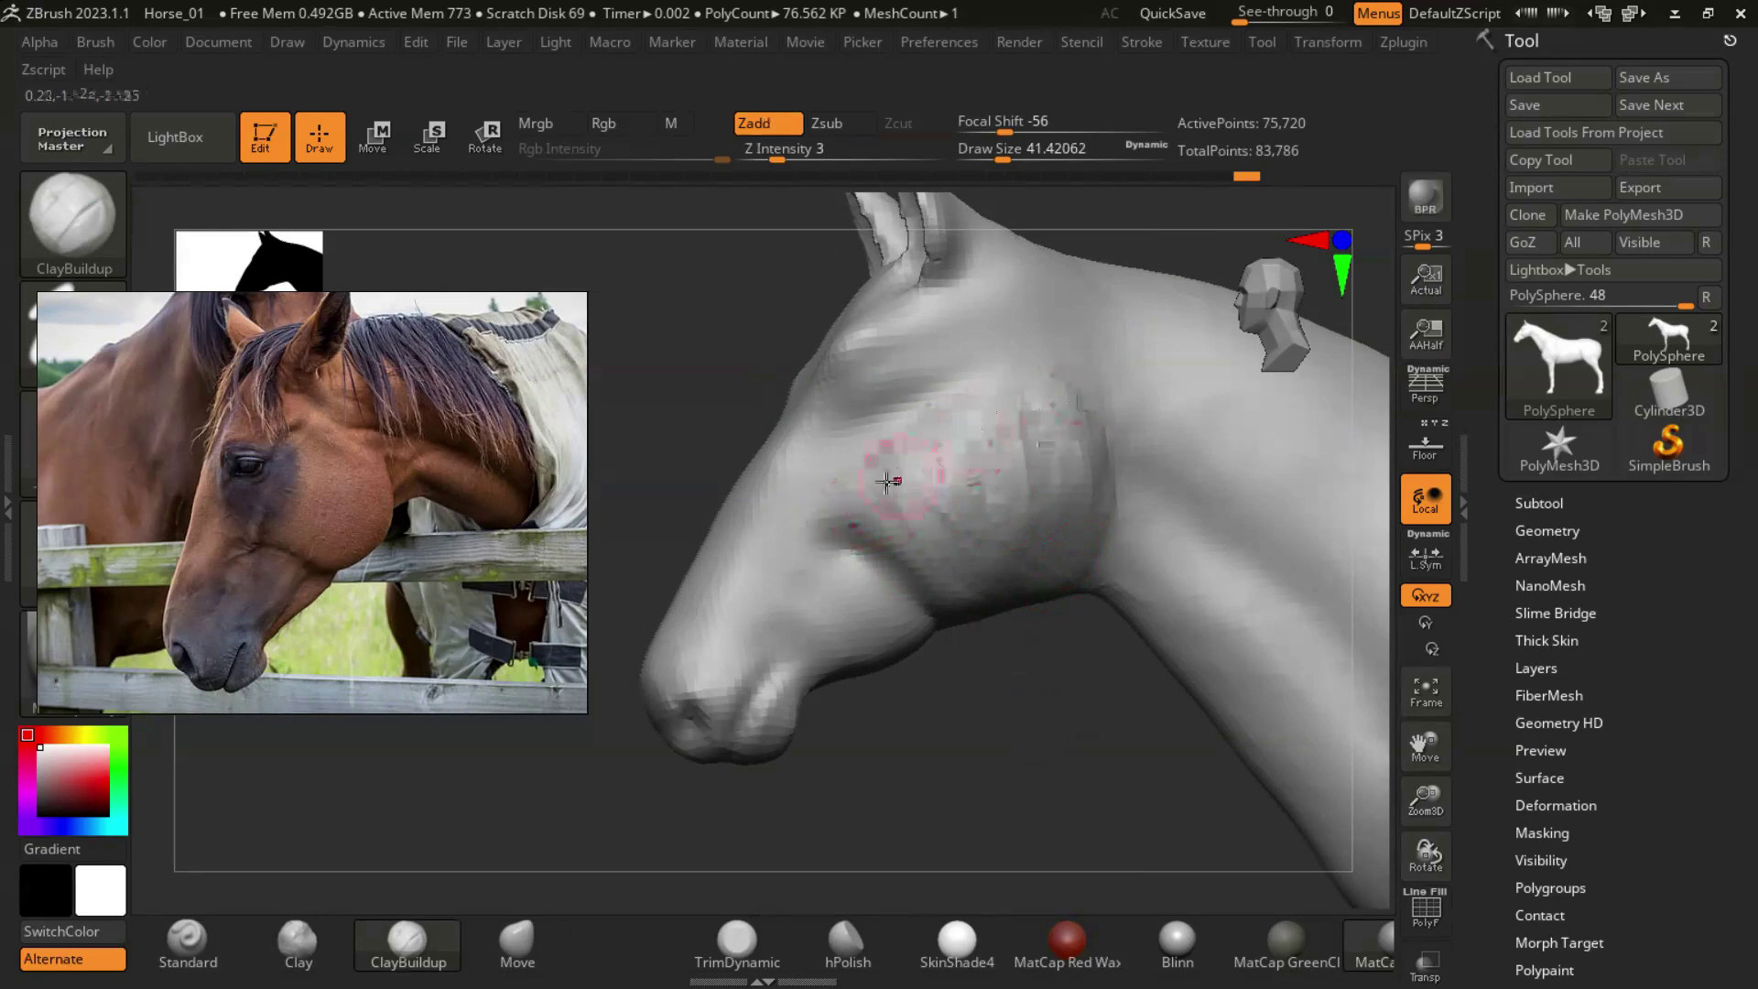
# Smooth the built-up clay across the cheek, the jaw edge and its transition into the neck.
pyautogui.moveTo(966, 452)
pyautogui.keyDown('shift'); pyautogui.mouseDown()
pyautogui.moveTo(1060, 466)
pyautogui.moveTo(1001, 556)
pyautogui.moveTo(933, 514)
pyautogui.moveTo(1049, 413)
pyautogui.moveTo(1036, 556)
pyautogui.moveTo(990, 565)
pyautogui.moveTo(972, 447)
pyautogui.moveTo(852, 503)
pyautogui.moveTo(966, 431)
pyautogui.moveTo(1028, 412)
pyautogui.mouseUp(); pyautogui.keyUp('shift')
pyautogui.moveTo(1035, 733)
pyautogui.mouseDown()
pyautogui.moveTo(1083, 549)
pyautogui.moveTo(1048, 840)
pyautogui.moveTo(1061, 763)
pyautogui.moveTo(941, 500)
pyautogui.mouseUp()
pyautogui.moveTo(1080, 632)
pyautogui.keyDown('shift'); pyautogui.mouseDown()
pyautogui.moveTo(1062, 596)
pyautogui.moveTo(1073, 513)
pyautogui.mouseUp(); pyautogui.keyUp('shift')
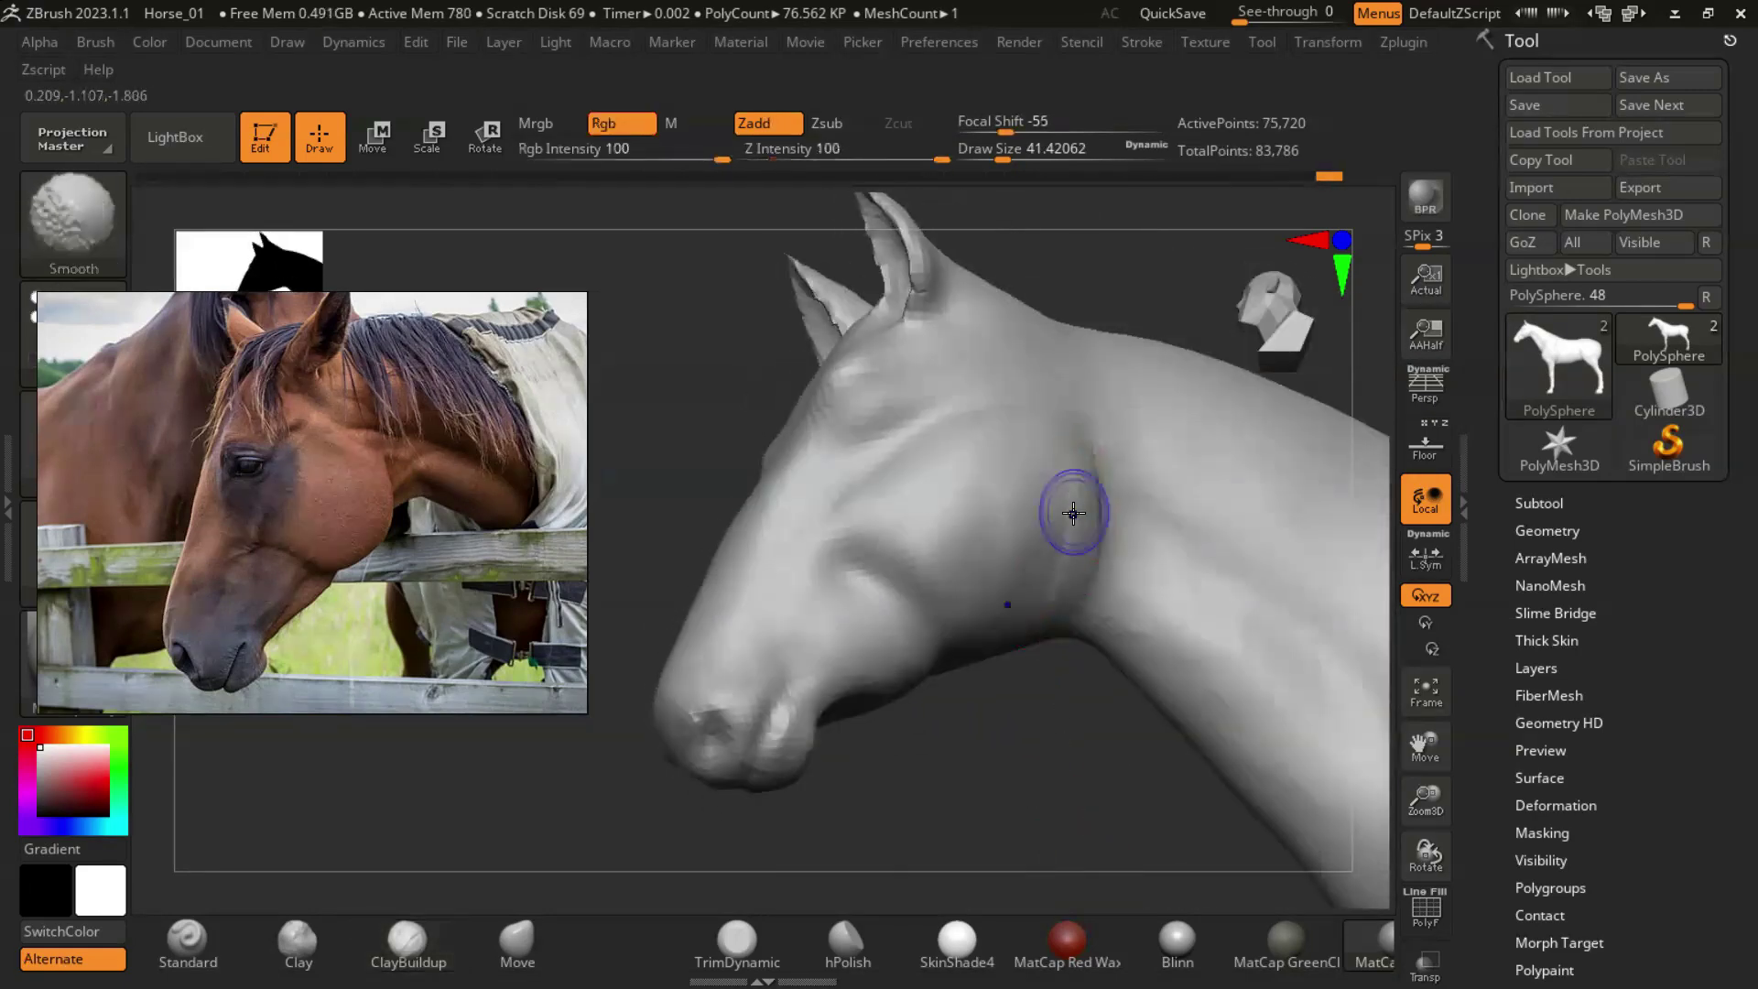
pyautogui.keyDown('shift'); pyautogui.moveTo(1047, 692); pyautogui.dragTo(973, 314); pyautogui.keyUp('shift')
pyautogui.moveTo(1051, 479)
pyautogui.keyDown('shift'); pyautogui.mouseDown()
pyautogui.moveTo(1009, 653)
pyautogui.moveTo(953, 503)
pyautogui.mouseUp(); pyautogui.keyUp('shift')
pyautogui.moveTo(923, 785)
pyautogui.keyDown('shift'); pyautogui.mouseDown()
pyautogui.moveTo(914, 726)
pyautogui.moveTo(819, 602)
pyautogui.moveTo(888, 718)
pyautogui.moveTo(698, 768)
pyautogui.mouseUp(); pyautogui.keyUp('shift')
# Define the mouth line on the muzzle with the DamStandard brush.
pyautogui.click(59, 223)
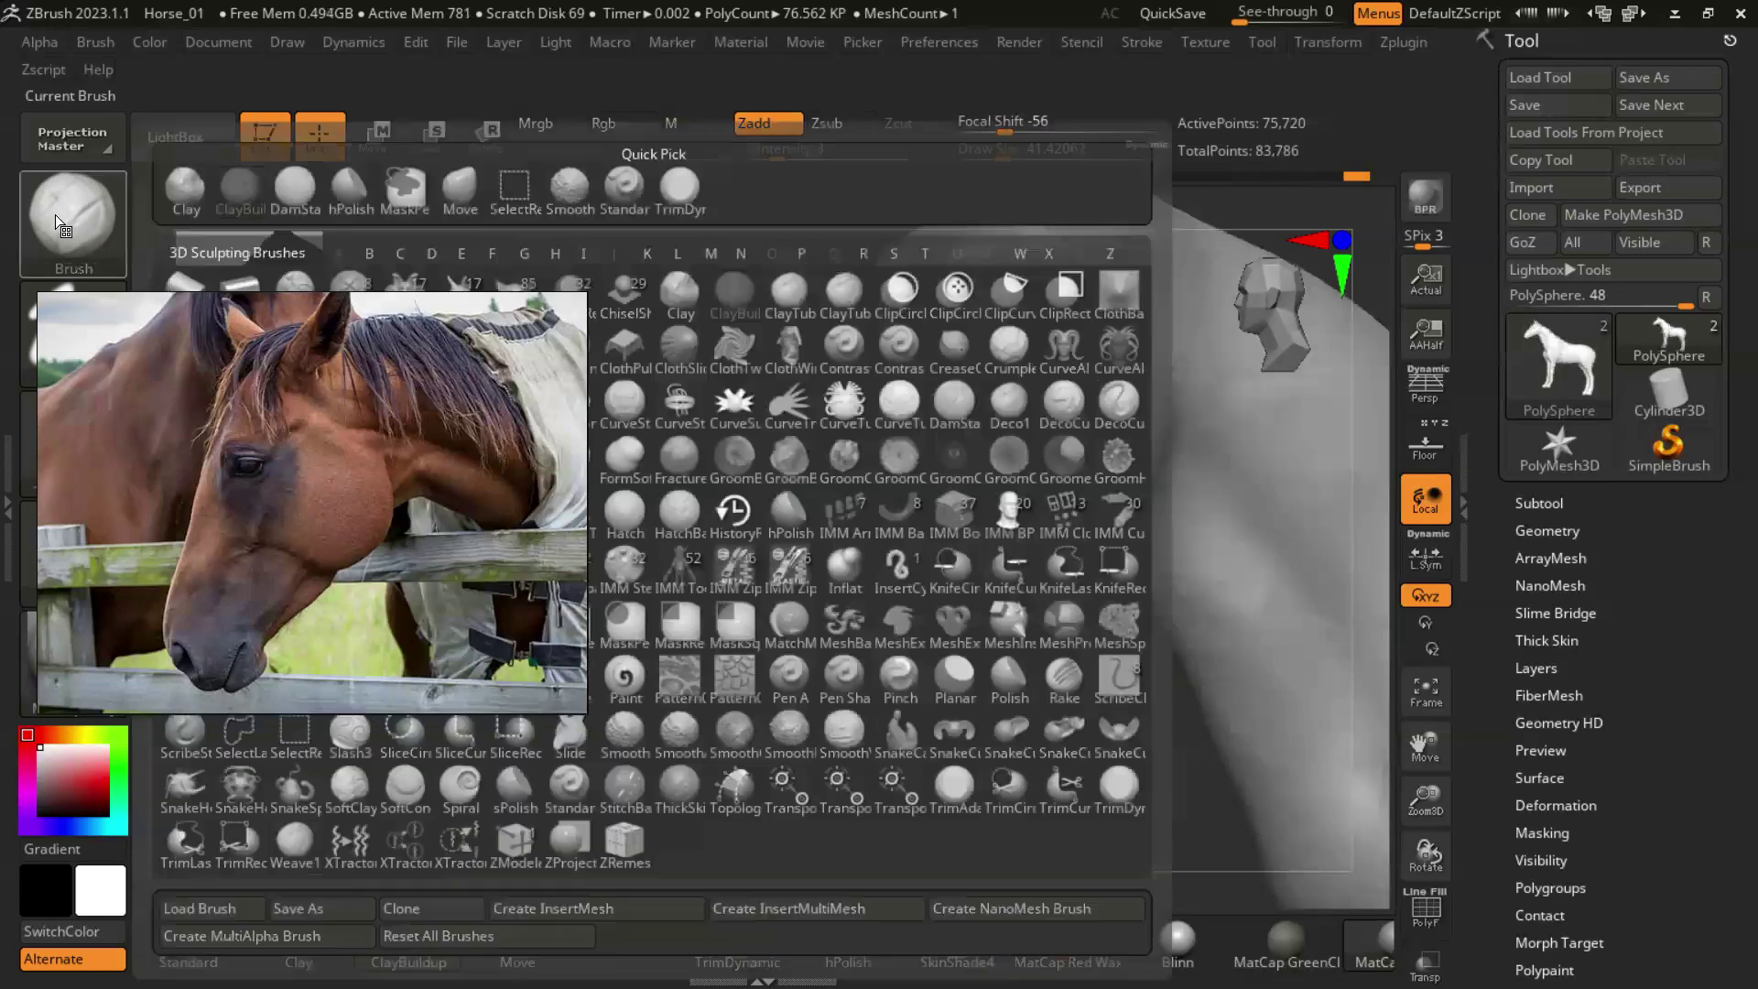
pyautogui.click(300, 197)
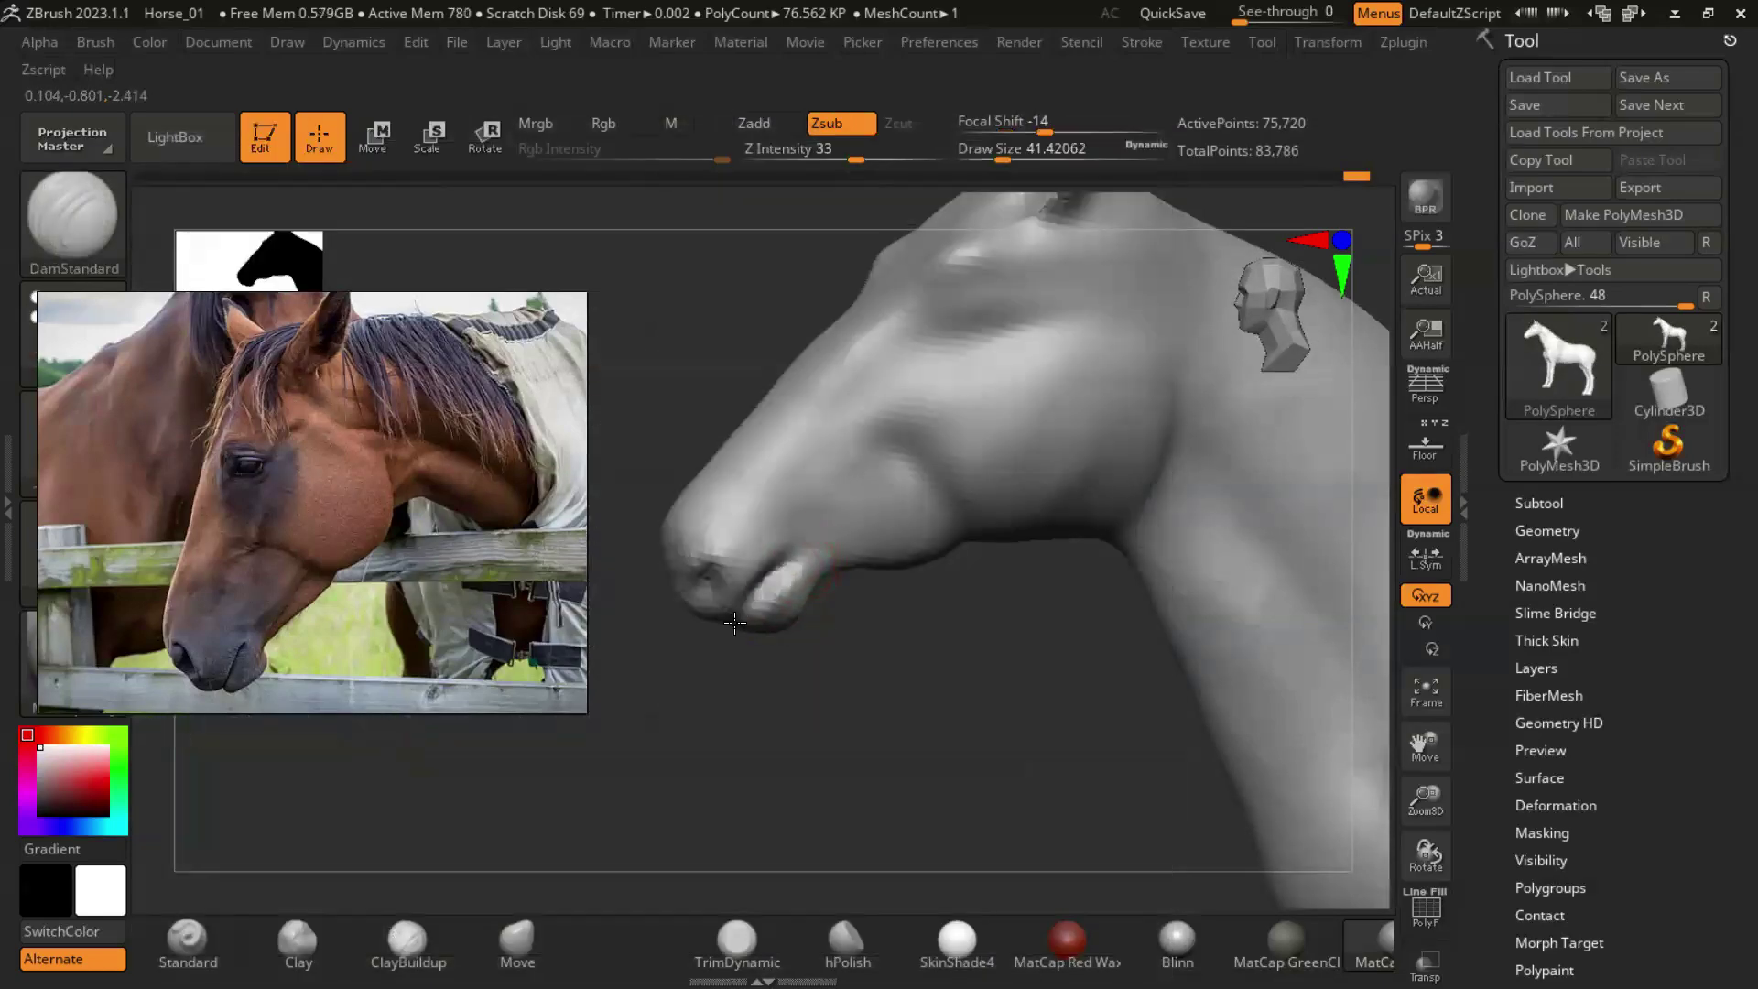
pyautogui.moveTo(852, 694)
pyautogui.mouseDown()
pyautogui.moveTo(938, 534)
pyautogui.moveTo(879, 622)
pyautogui.moveTo(766, 718)
pyautogui.moveTo(803, 707)
pyautogui.moveTo(828, 788)
pyautogui.moveTo(1267, 420)
pyautogui.moveTo(1715, 734)
pyautogui.mouseUp()
pyautogui.click(1715, 733)
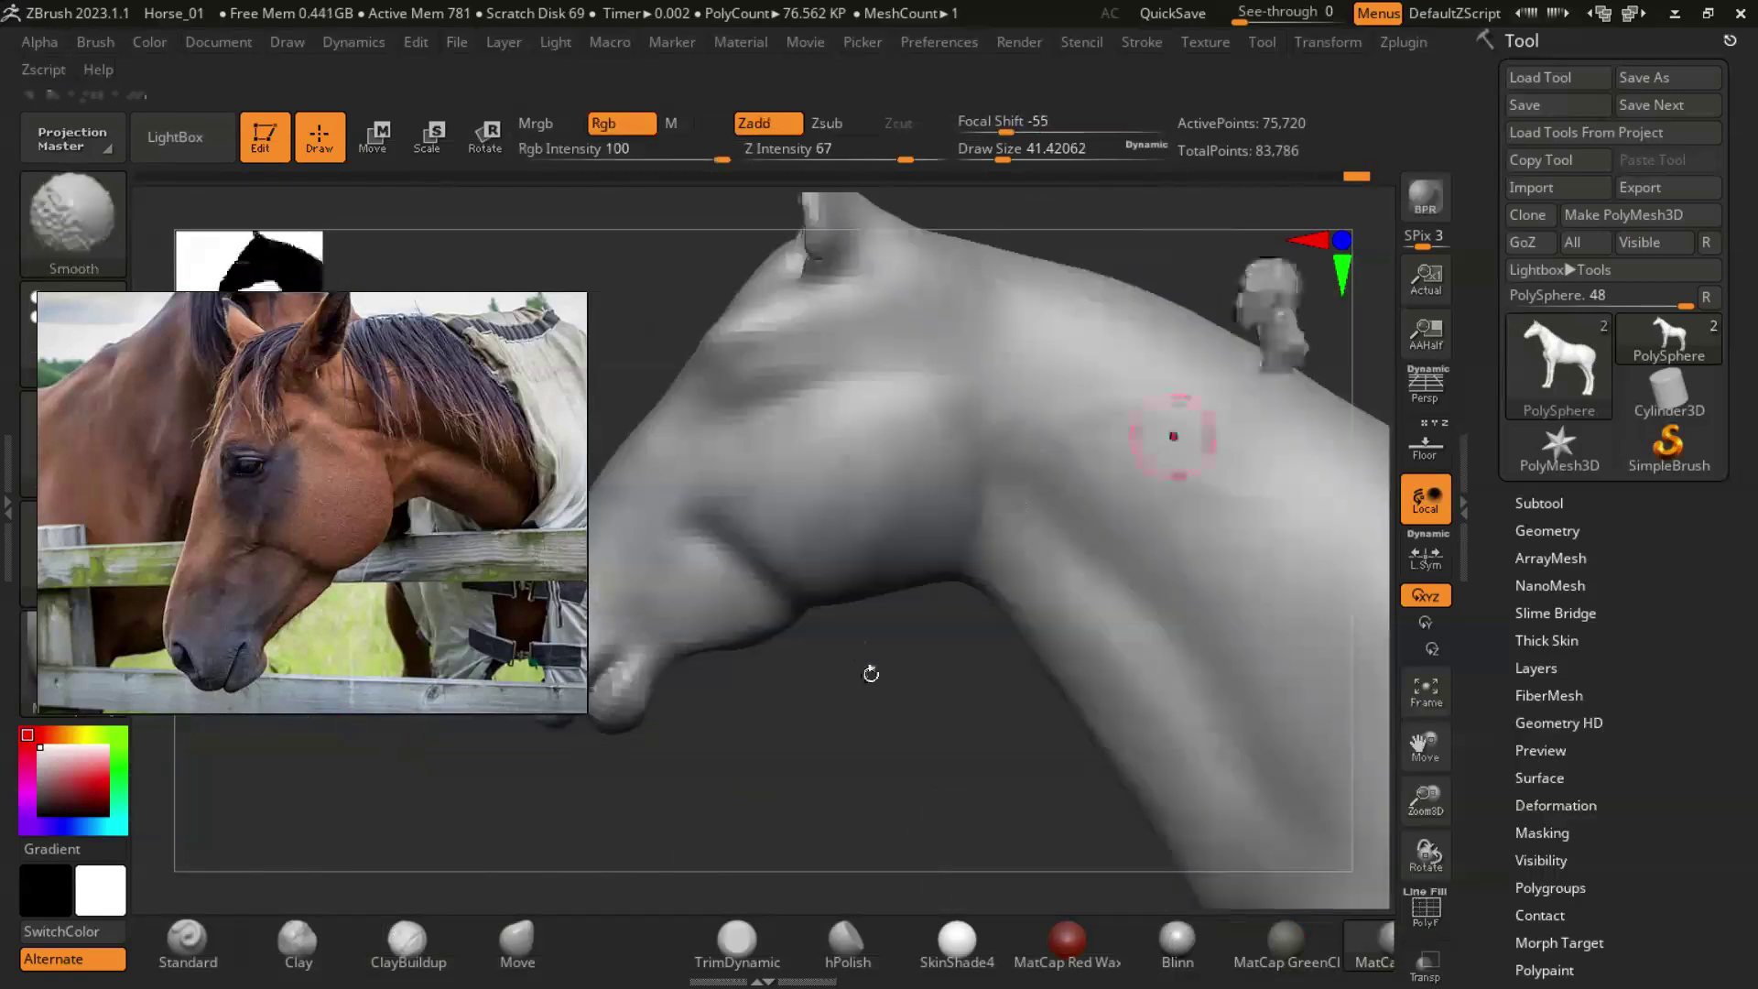
pyautogui.moveTo(860, 650); pyautogui.dragTo(852, 641)
pyautogui.press('b')
pyautogui.press('d')
pyautogui.press('s')
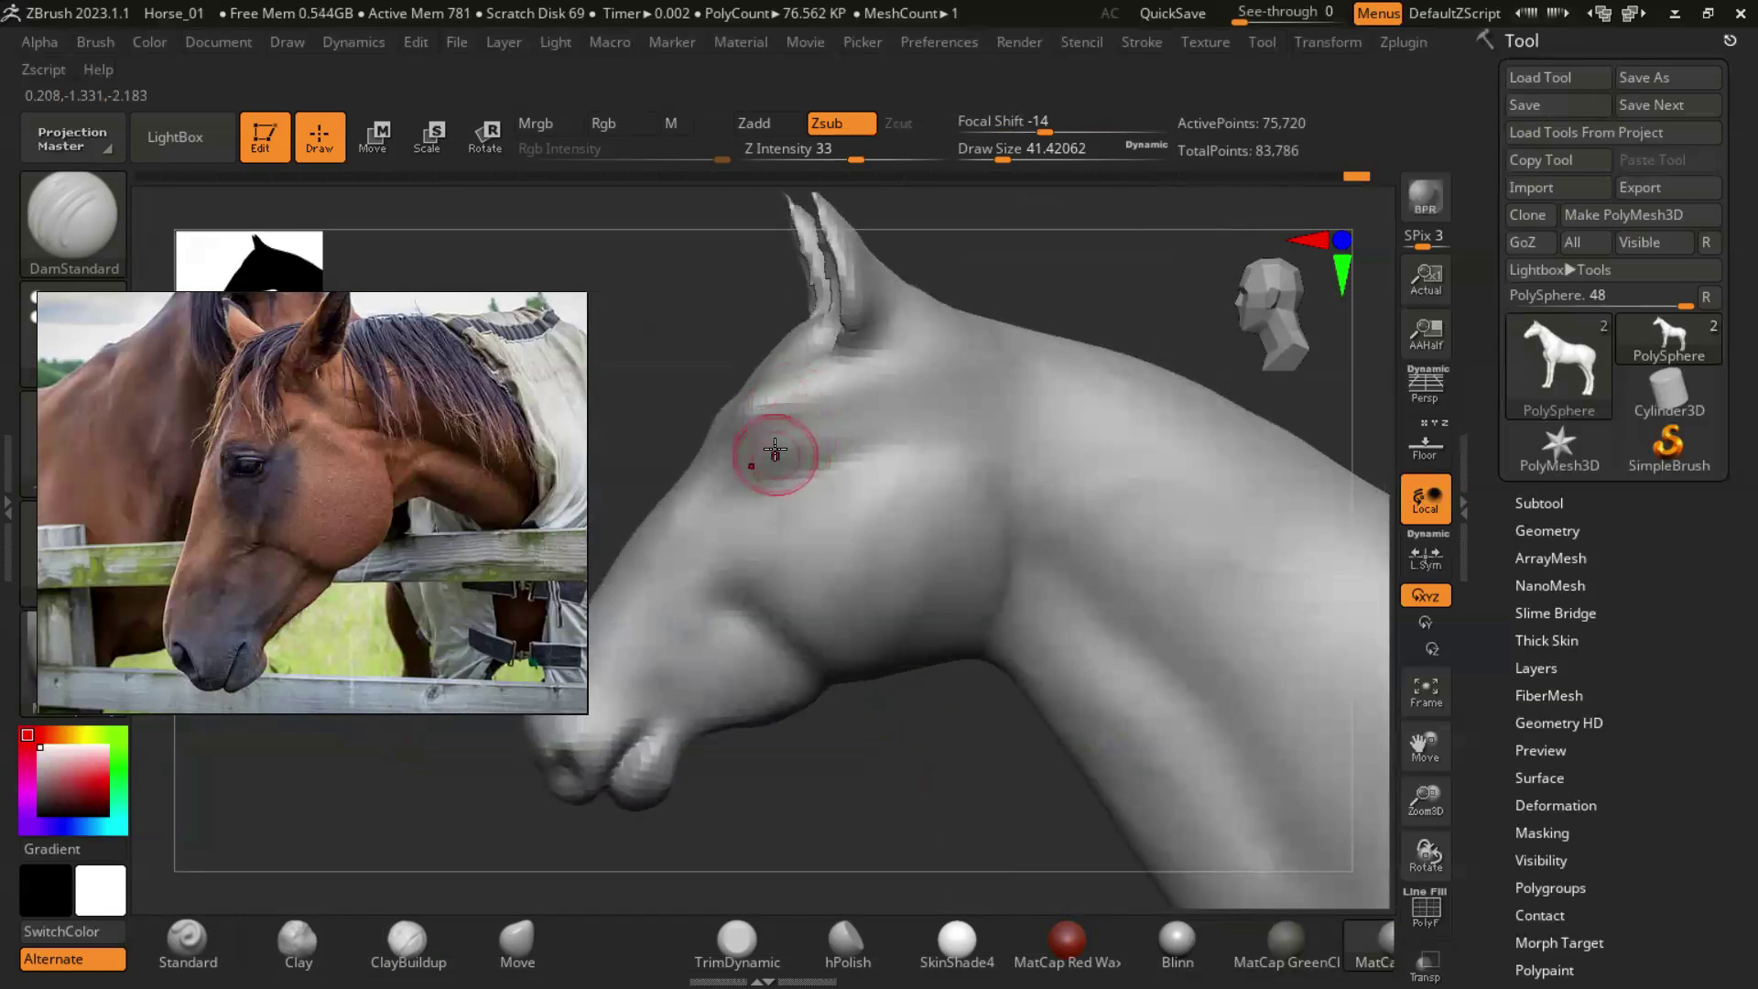
# Carve the eye socket and build up the form around it with the ClayBuildup brush at Z Intensity 3.
pyautogui.press('b')
pyautogui.press('c')
pyautogui.press('b')
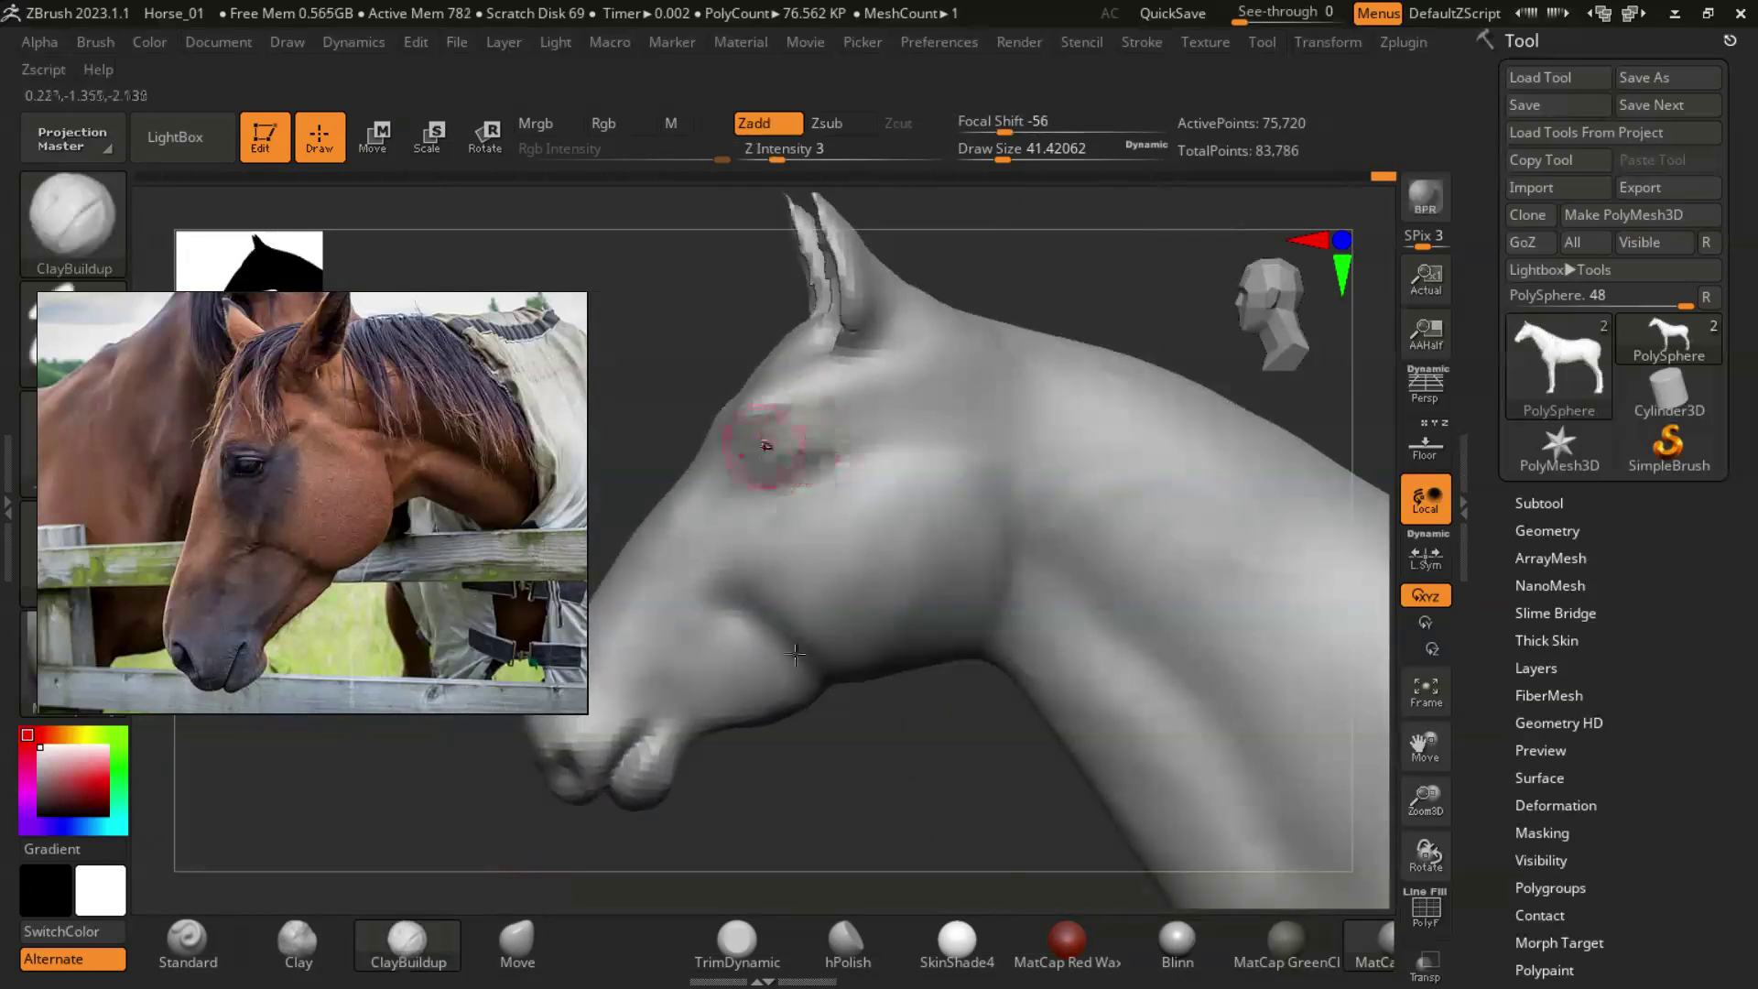
pyautogui.moveTo(822, 478)
pyautogui.keyDown('alt'); pyautogui.mouseDown()
pyautogui.moveTo(741, 430)
pyautogui.moveTo(777, 381)
pyautogui.moveTo(870, 549)
pyautogui.moveTo(928, 776)
pyautogui.mouseUp(); pyautogui.keyUp('alt')
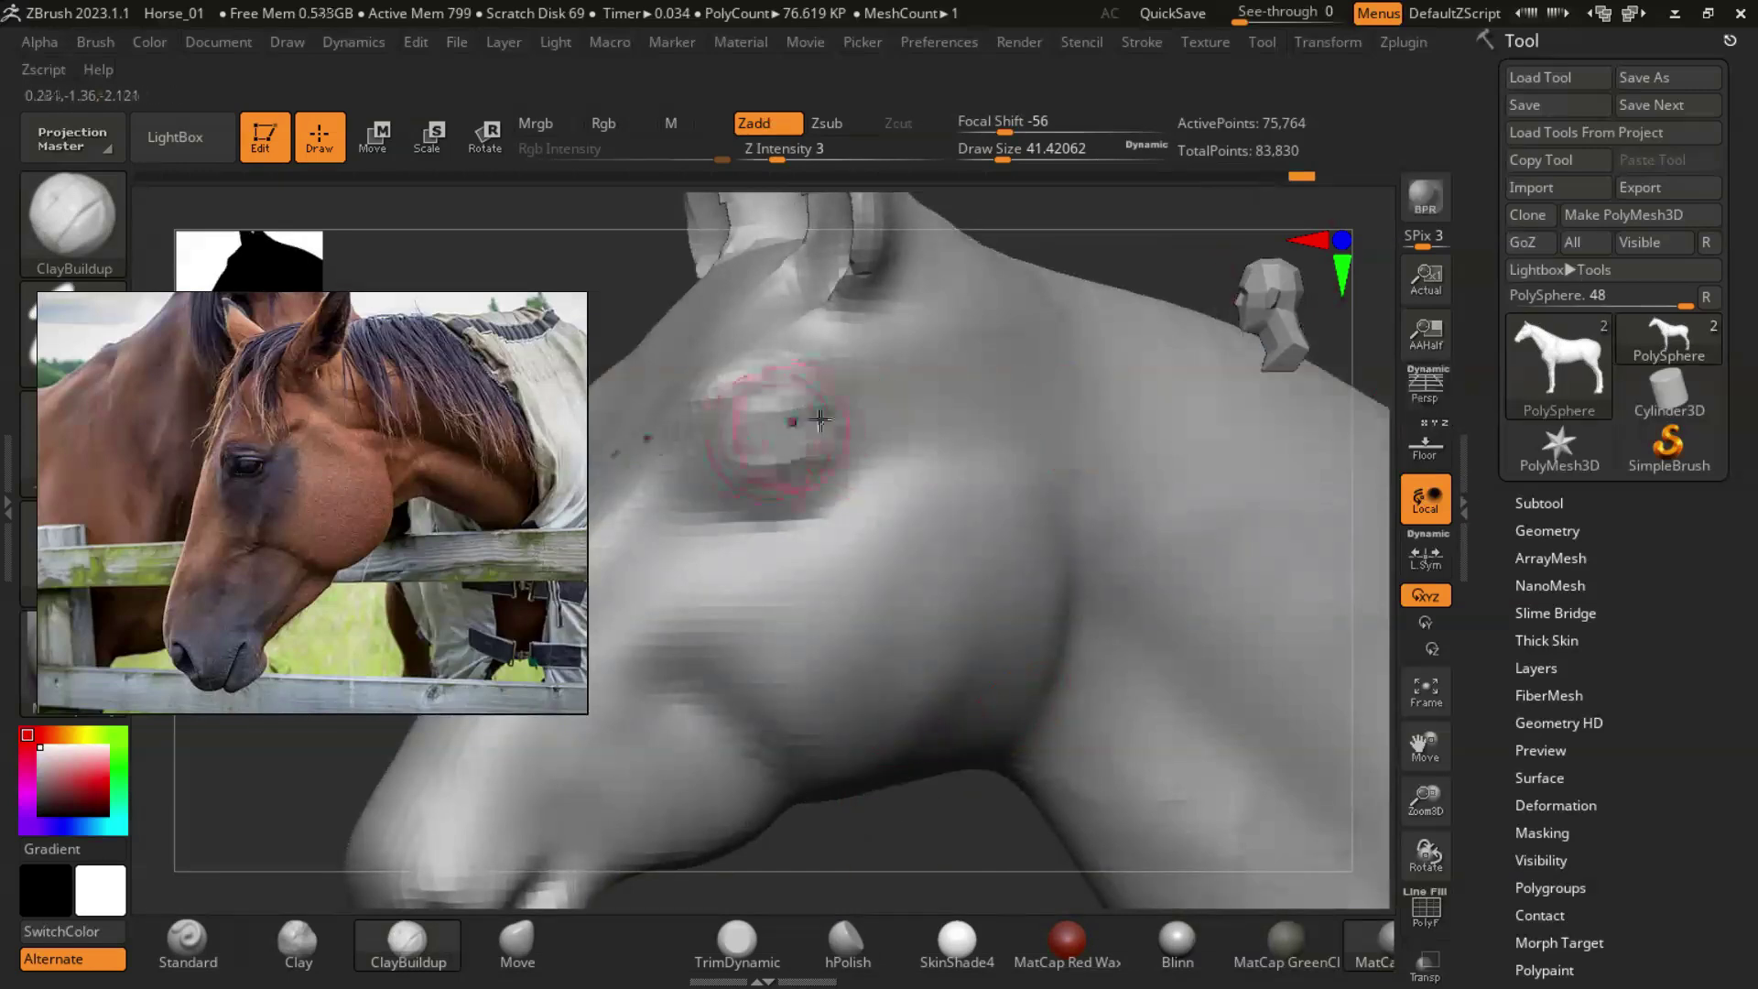
# Append a sphere to the horse as a new subtool for the eyeball.
pyautogui.click(1557, 504)
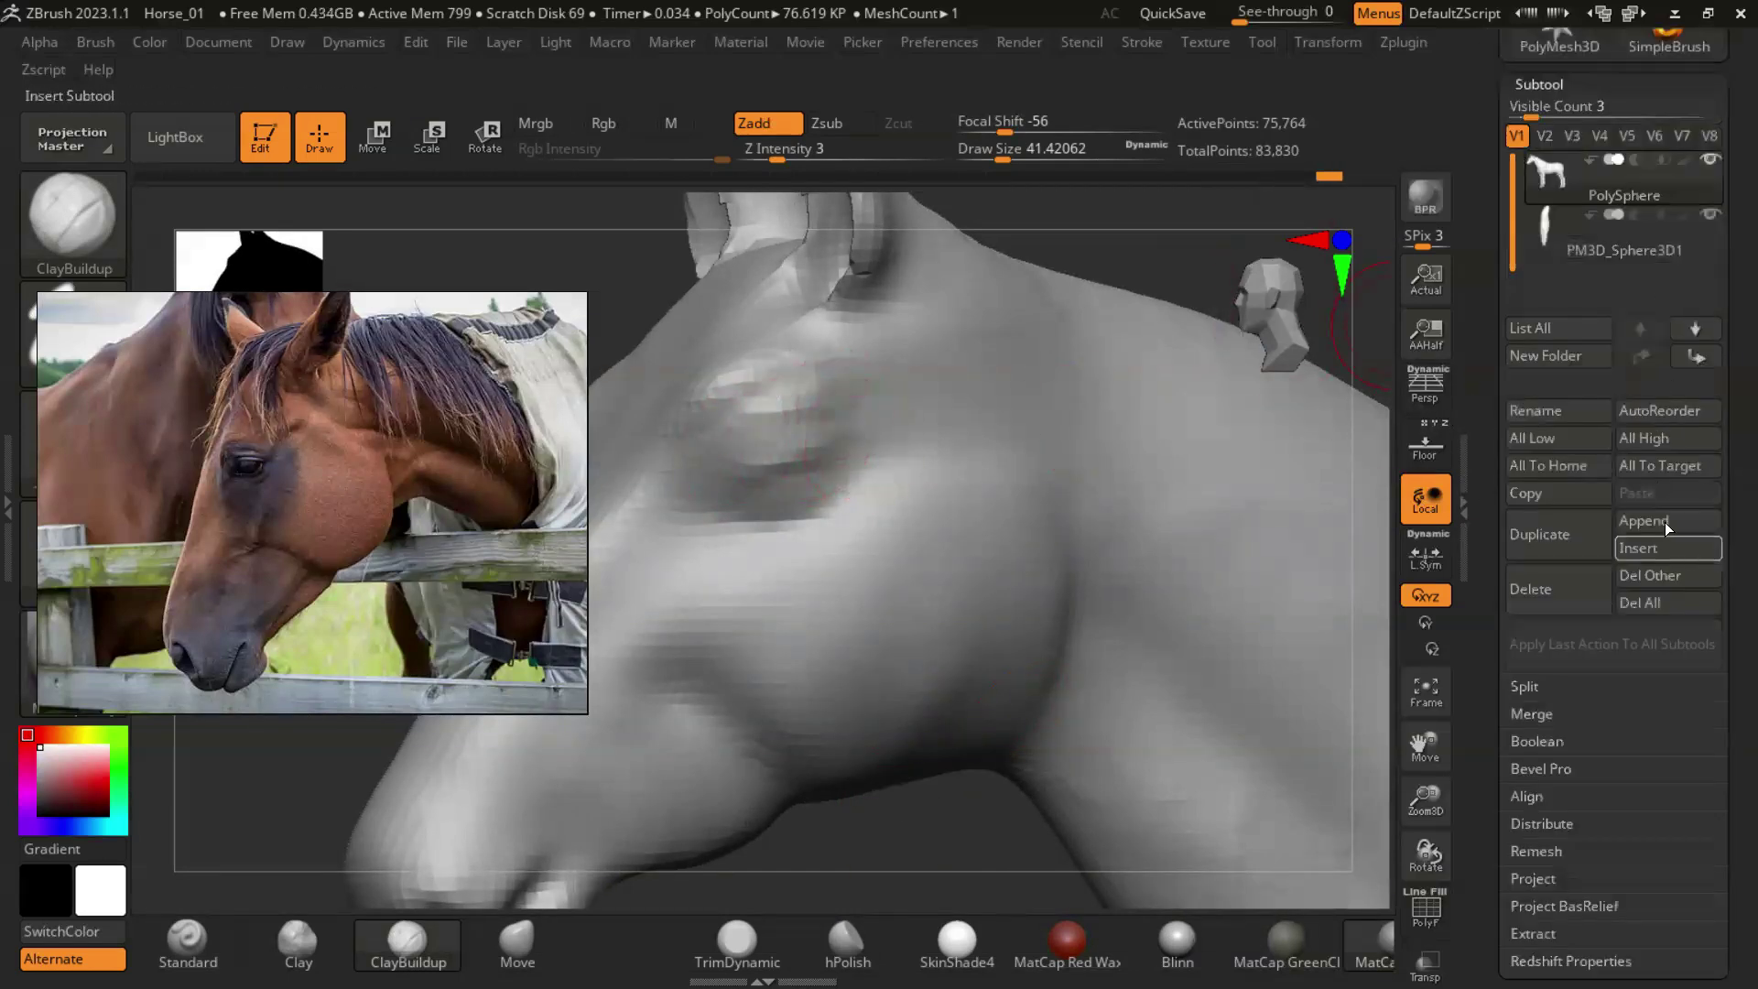
pyautogui.click(1665, 522)
pyautogui.click(876, 586)
pyautogui.moveTo(936, 783)
pyautogui.keyDown('shift'); pyautogui.mouseDown()
pyautogui.moveTo(769, 614)
pyautogui.moveTo(962, 699)
pyautogui.moveTo(899, 506)
pyautogui.mouseUp(); pyautogui.keyUp('shift')
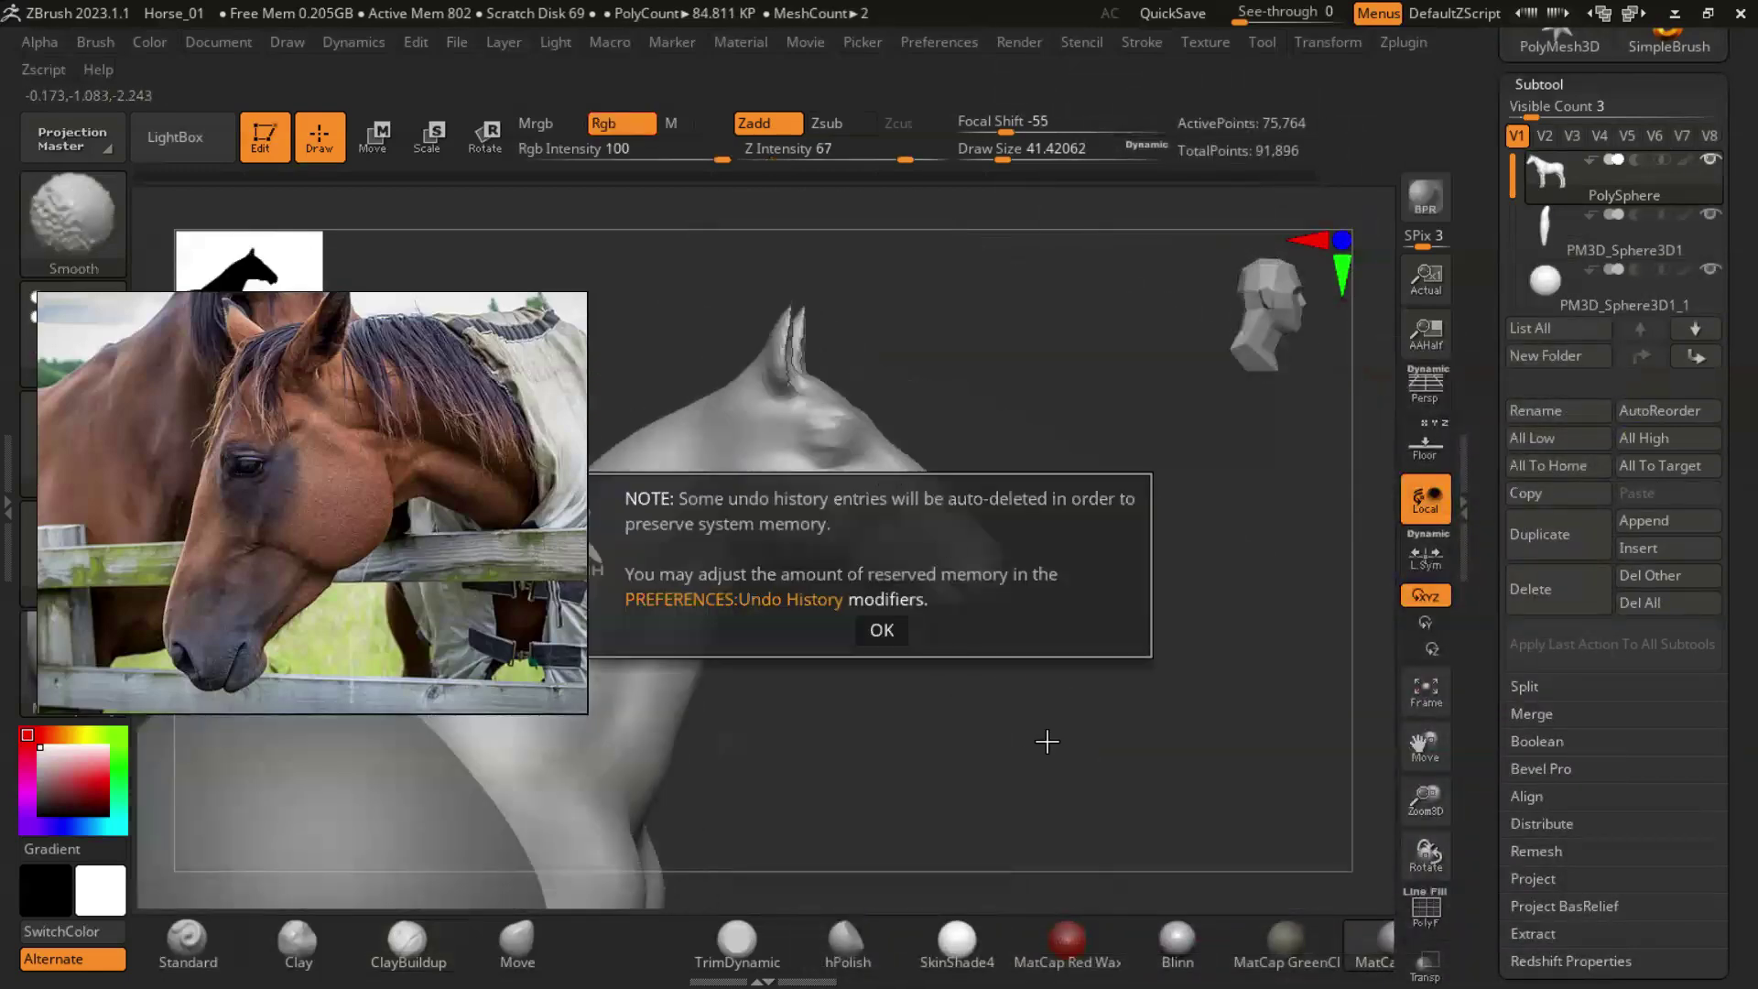
pyautogui.click(881, 630)
# Select the new sphere, scale it down and move it into the horse's eye socket as an eyeball.
pyautogui.moveTo(903, 631); pyautogui.dragTo(549, 439)
pyautogui.keyDown('alt'); pyautogui.click(1035, 568); pyautogui.keyUp('alt')
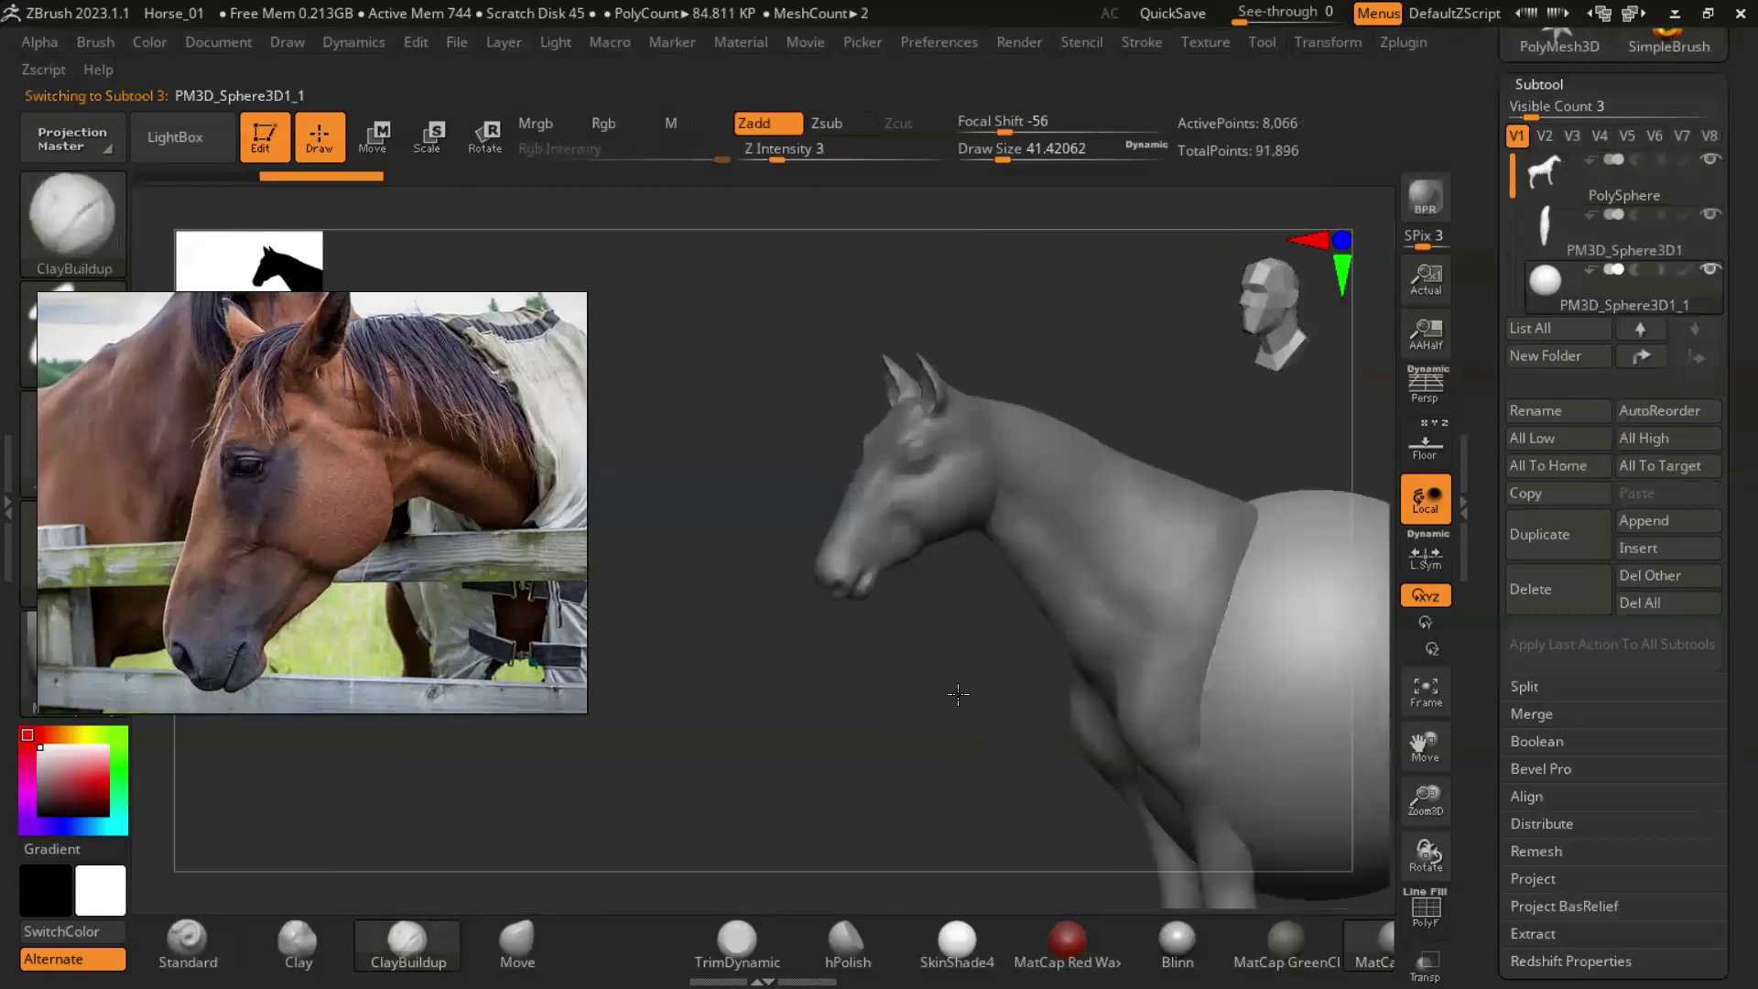
pyautogui.click(372, 135)
pyautogui.moveTo(1044, 678)
pyautogui.mouseDown()
pyautogui.moveTo(849, 549)
pyautogui.moveTo(850, 469)
pyautogui.mouseUp()
pyautogui.moveTo(851, 715)
pyautogui.keyDown('alt'); pyautogui.mouseDown()
pyautogui.moveTo(851, 816)
pyautogui.moveTo(911, 696)
pyautogui.moveTo(896, 367)
pyautogui.moveTo(939, 472)
pyautogui.moveTo(1264, 733)
pyautogui.moveTo(545, 652)
pyautogui.moveTo(690, 471)
pyautogui.mouseUp(); pyautogui.keyUp('alt')
pyautogui.moveTo(783, 582); pyautogui.dragTo(640, 580)
pyautogui.moveTo(392, 767); pyautogui.dragTo(675, 586)
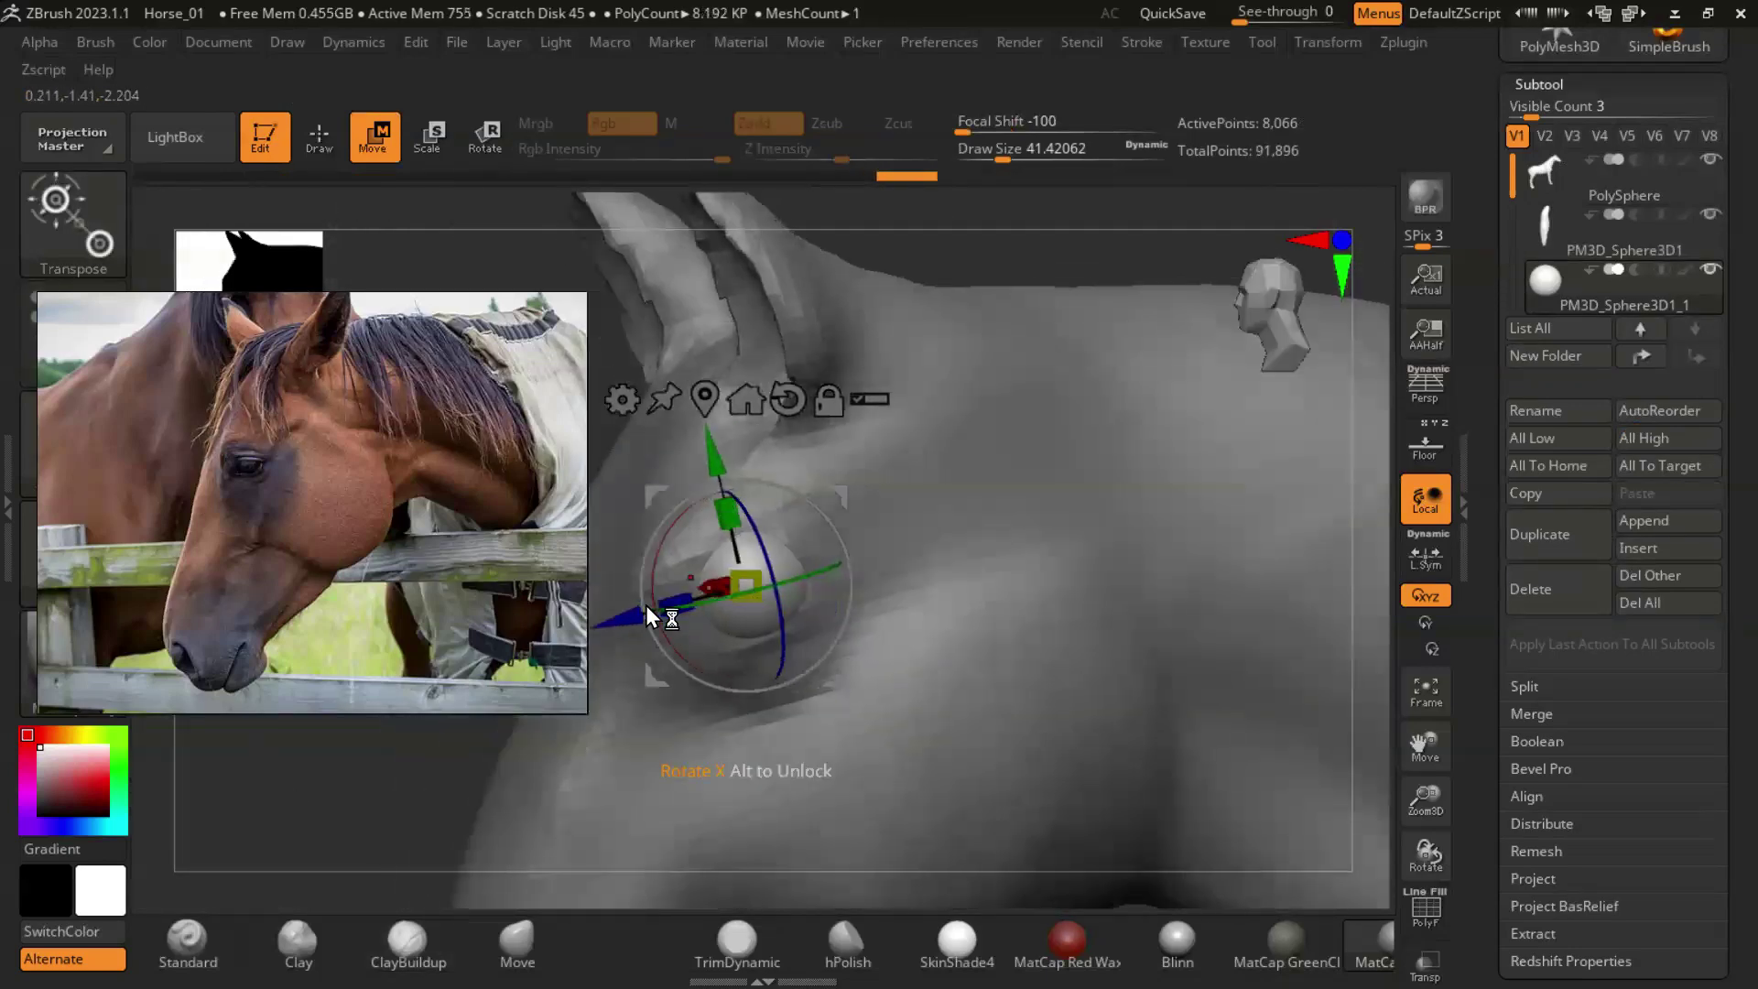
# Adjust the eyeball's position in the socket from the front, using the frontal horse photo as reference.
pyautogui.moveTo(366, 804); pyautogui.dragTo(244, 550)
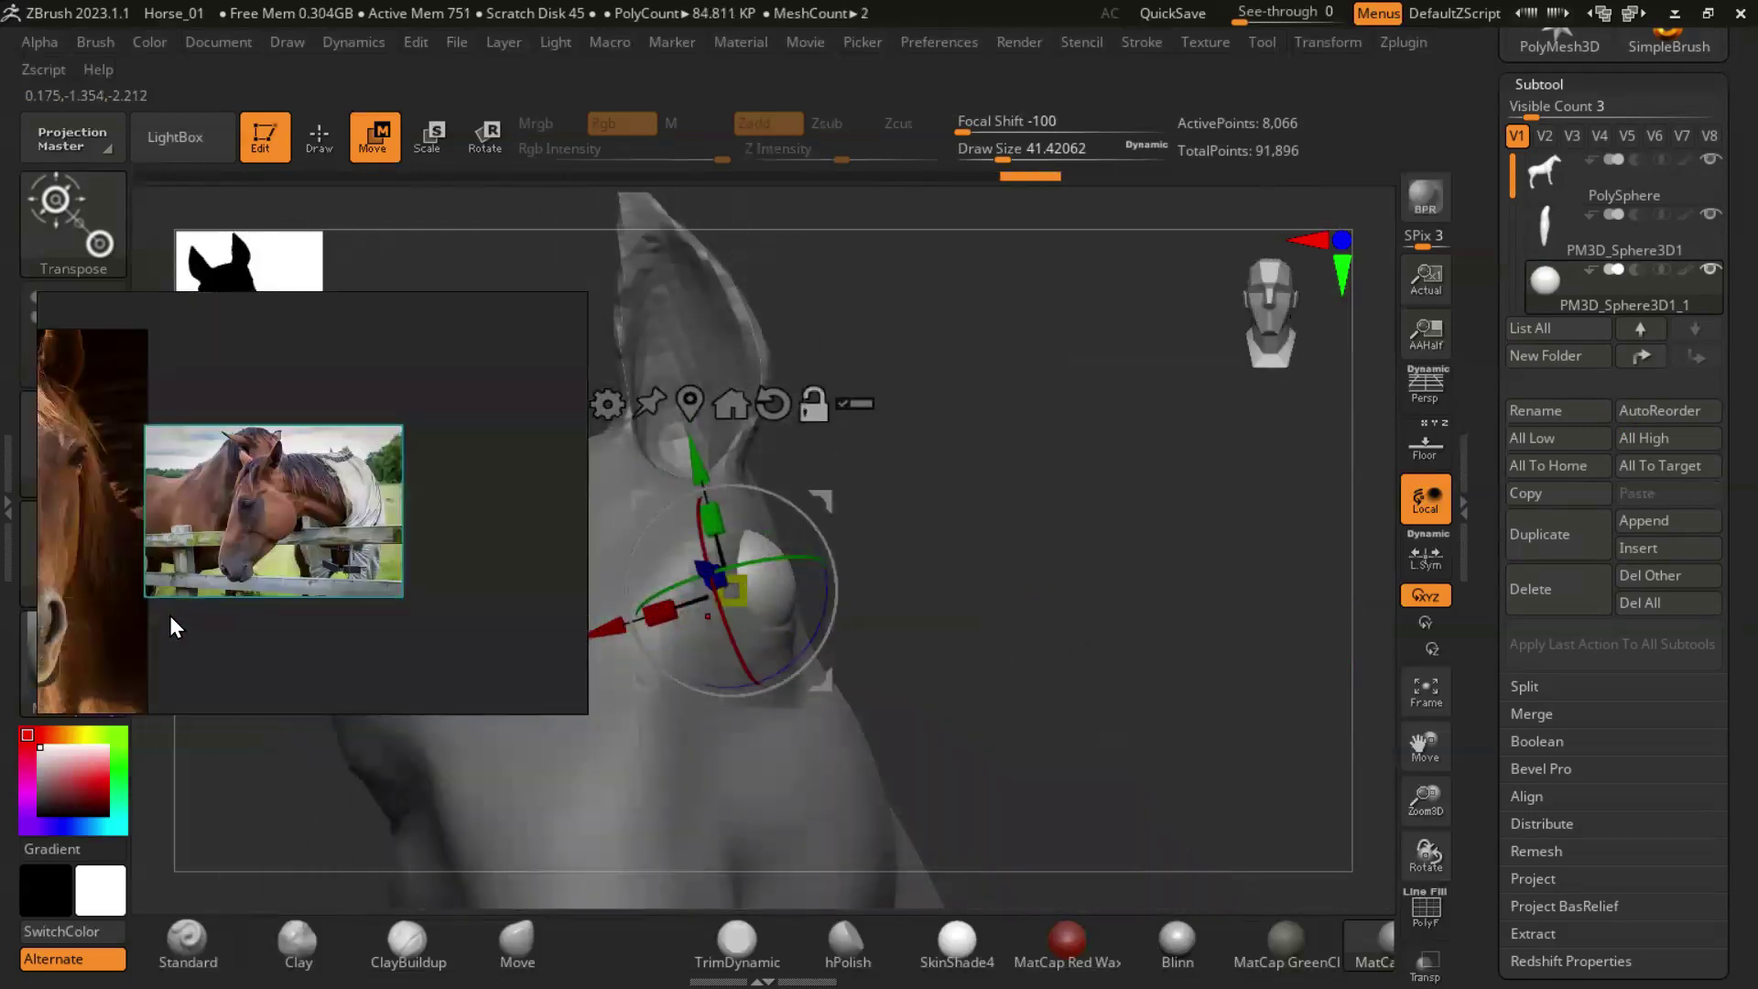
pyautogui.moveTo(641, 550); pyautogui.dragTo(596, 608)
pyautogui.moveTo(892, 308); pyautogui.dragTo(1151, 610)
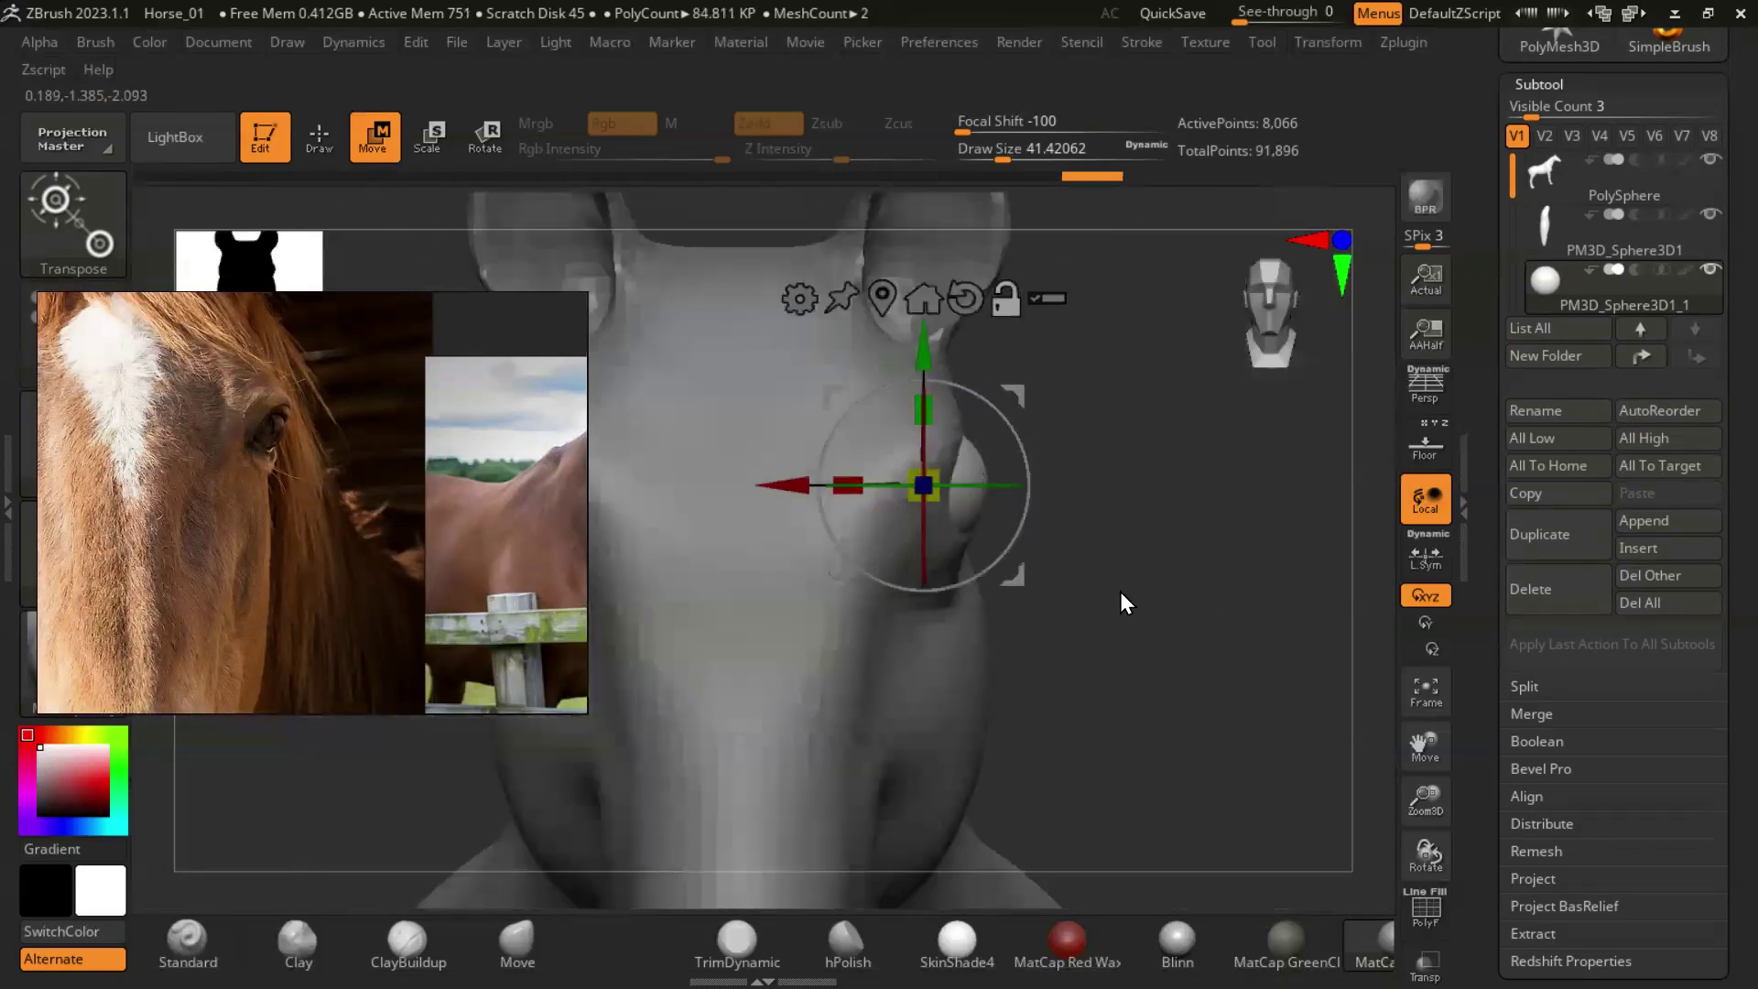
pyautogui.moveTo(928, 354); pyautogui.dragTo(931, 362)
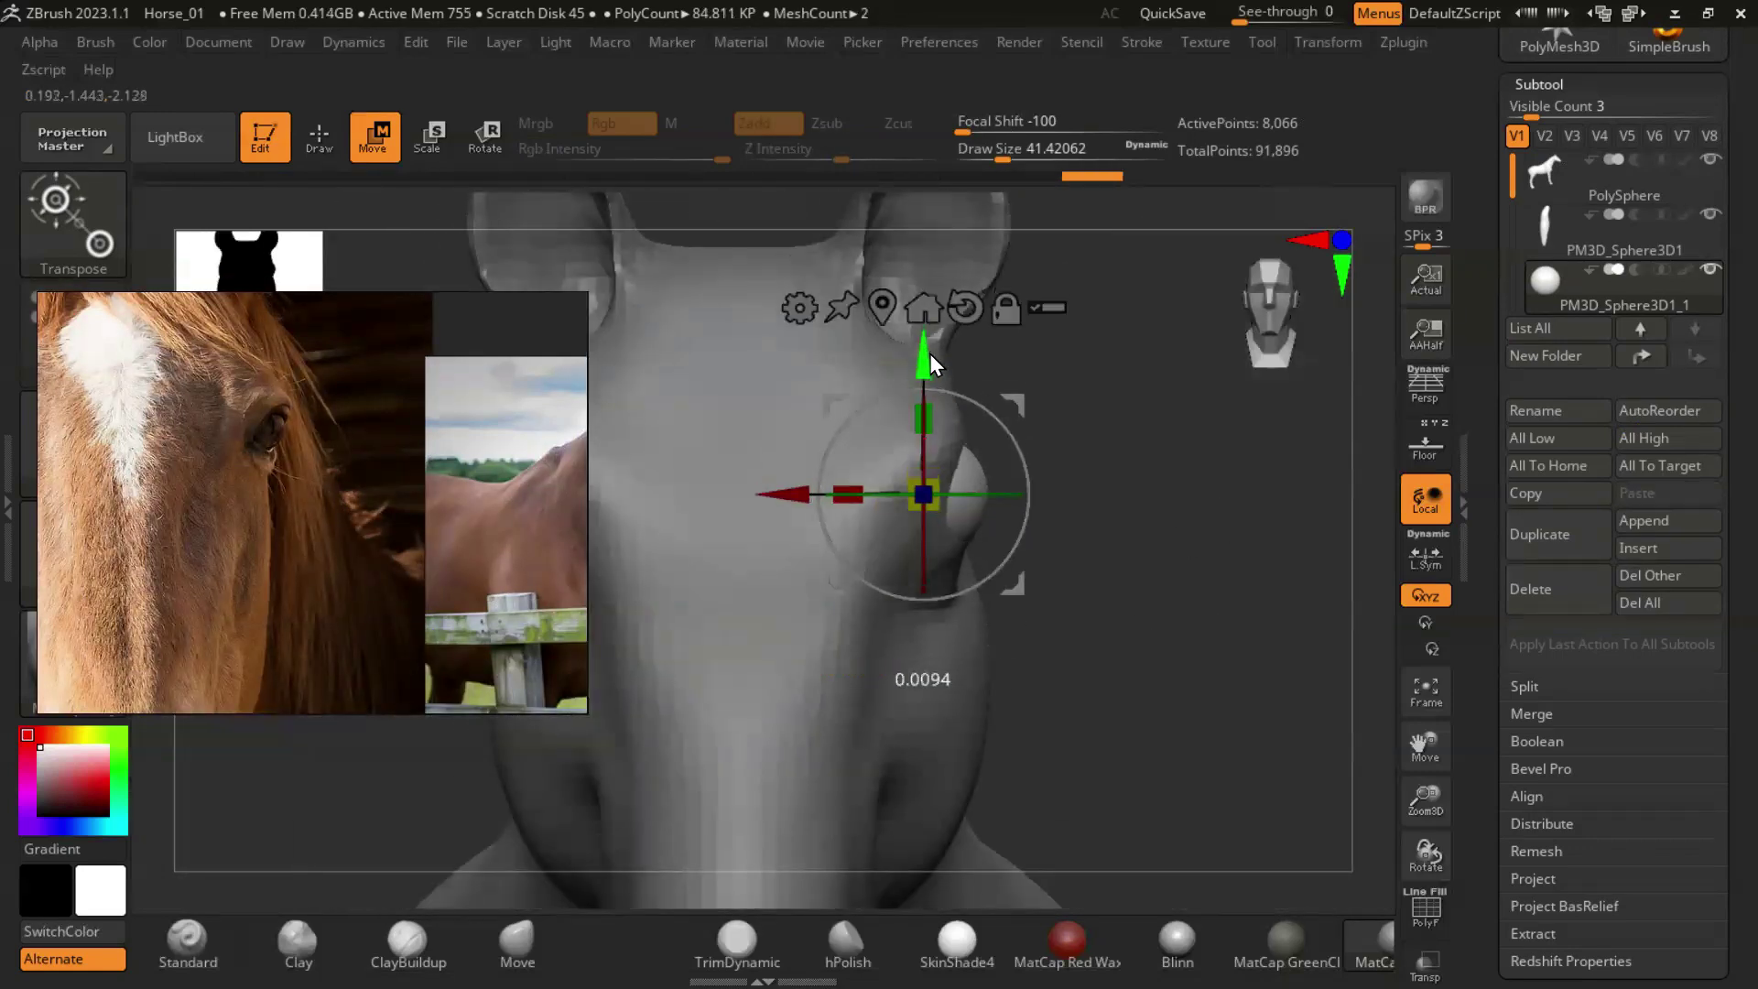
pyautogui.moveTo(1035, 430); pyautogui.dragTo(1196, 648)
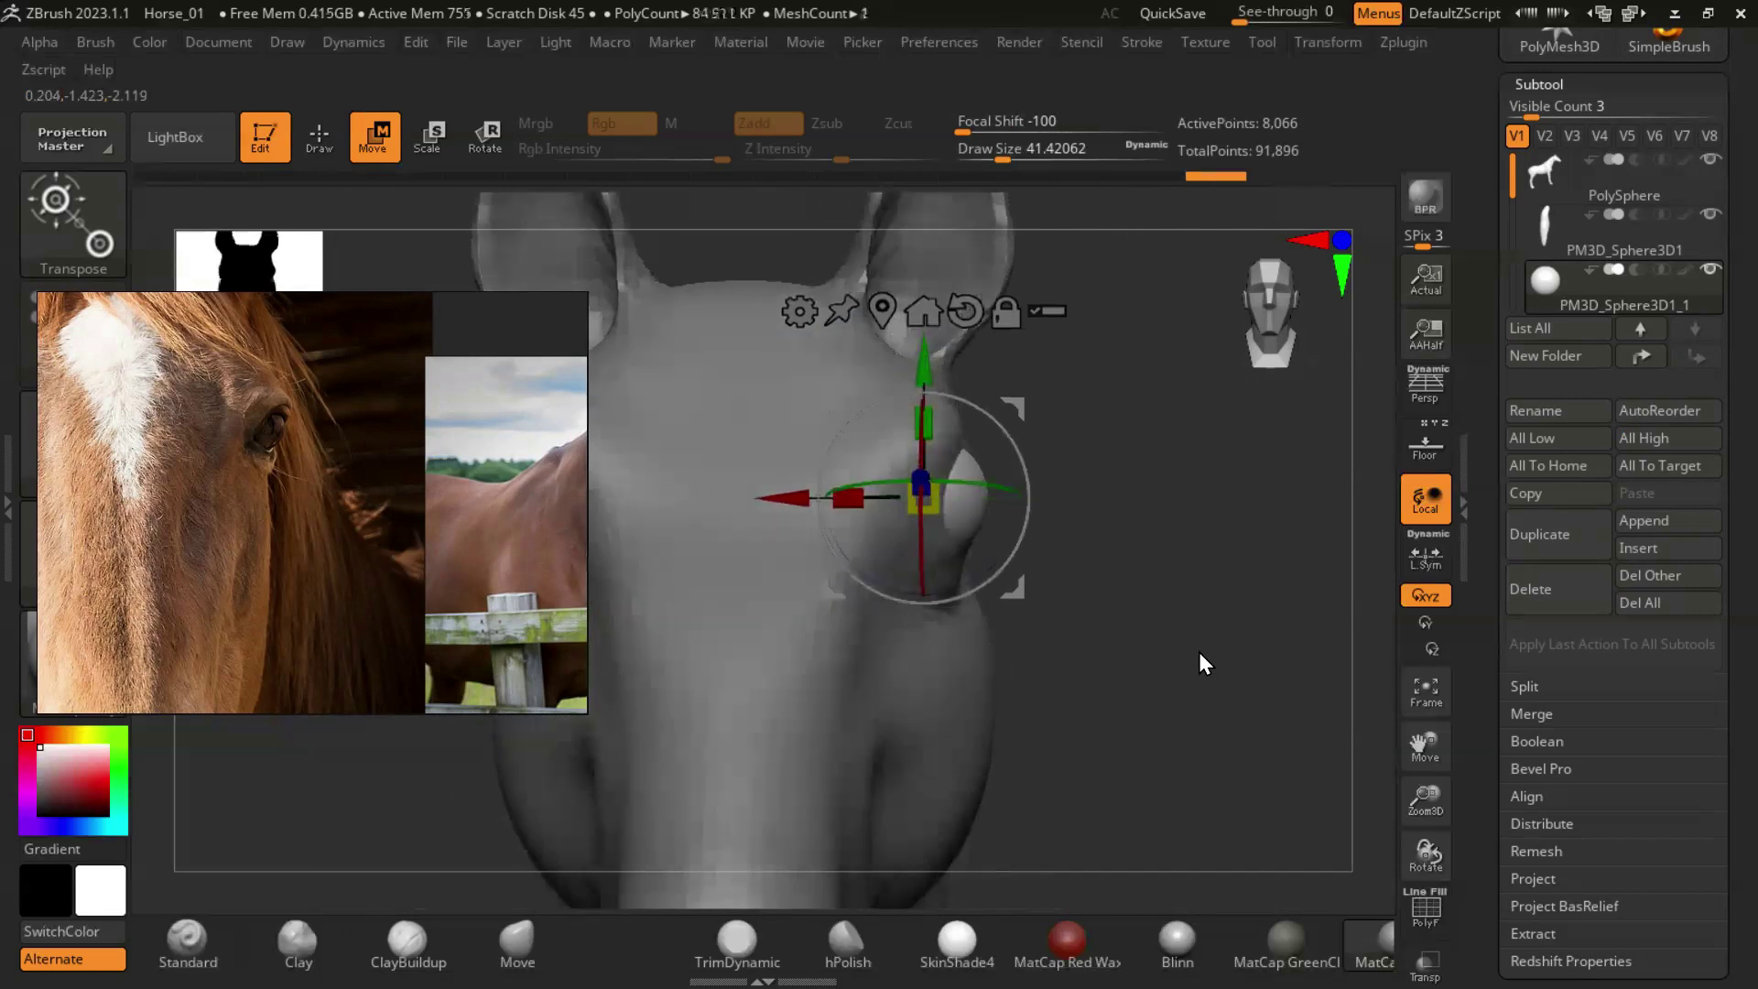
pyautogui.moveTo(924, 426); pyautogui.dragTo(777, 505)
pyautogui.moveTo(1194, 631)
pyautogui.mouseDown()
pyautogui.moveTo(1168, 735)
pyautogui.moveTo(1277, 630)
pyautogui.moveTo(1240, 532)
pyautogui.moveTo(1007, 503)
pyautogui.mouseUp()
# Sculpt the skin around the eyeball on the horse's body subtool with ClayBuildup at a draw size of about 14.
pyautogui.press('b')
pyautogui.press('c')
pyautogui.press('b')
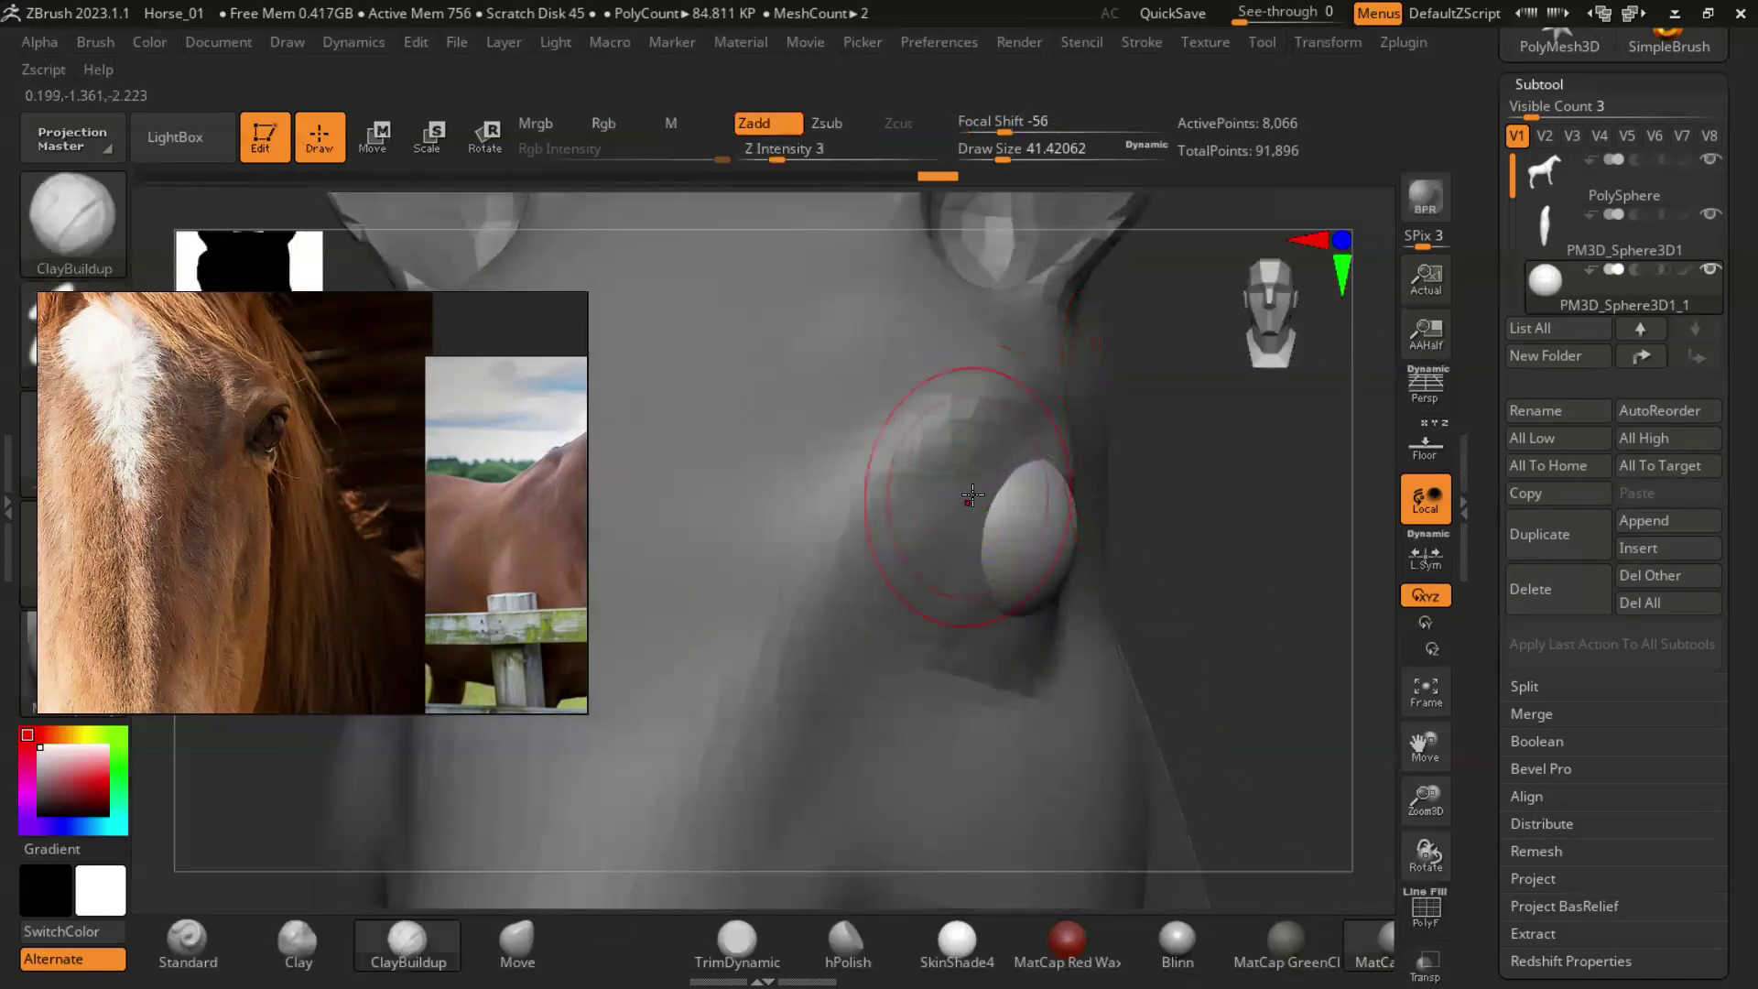
pyautogui.click(1547, 279)
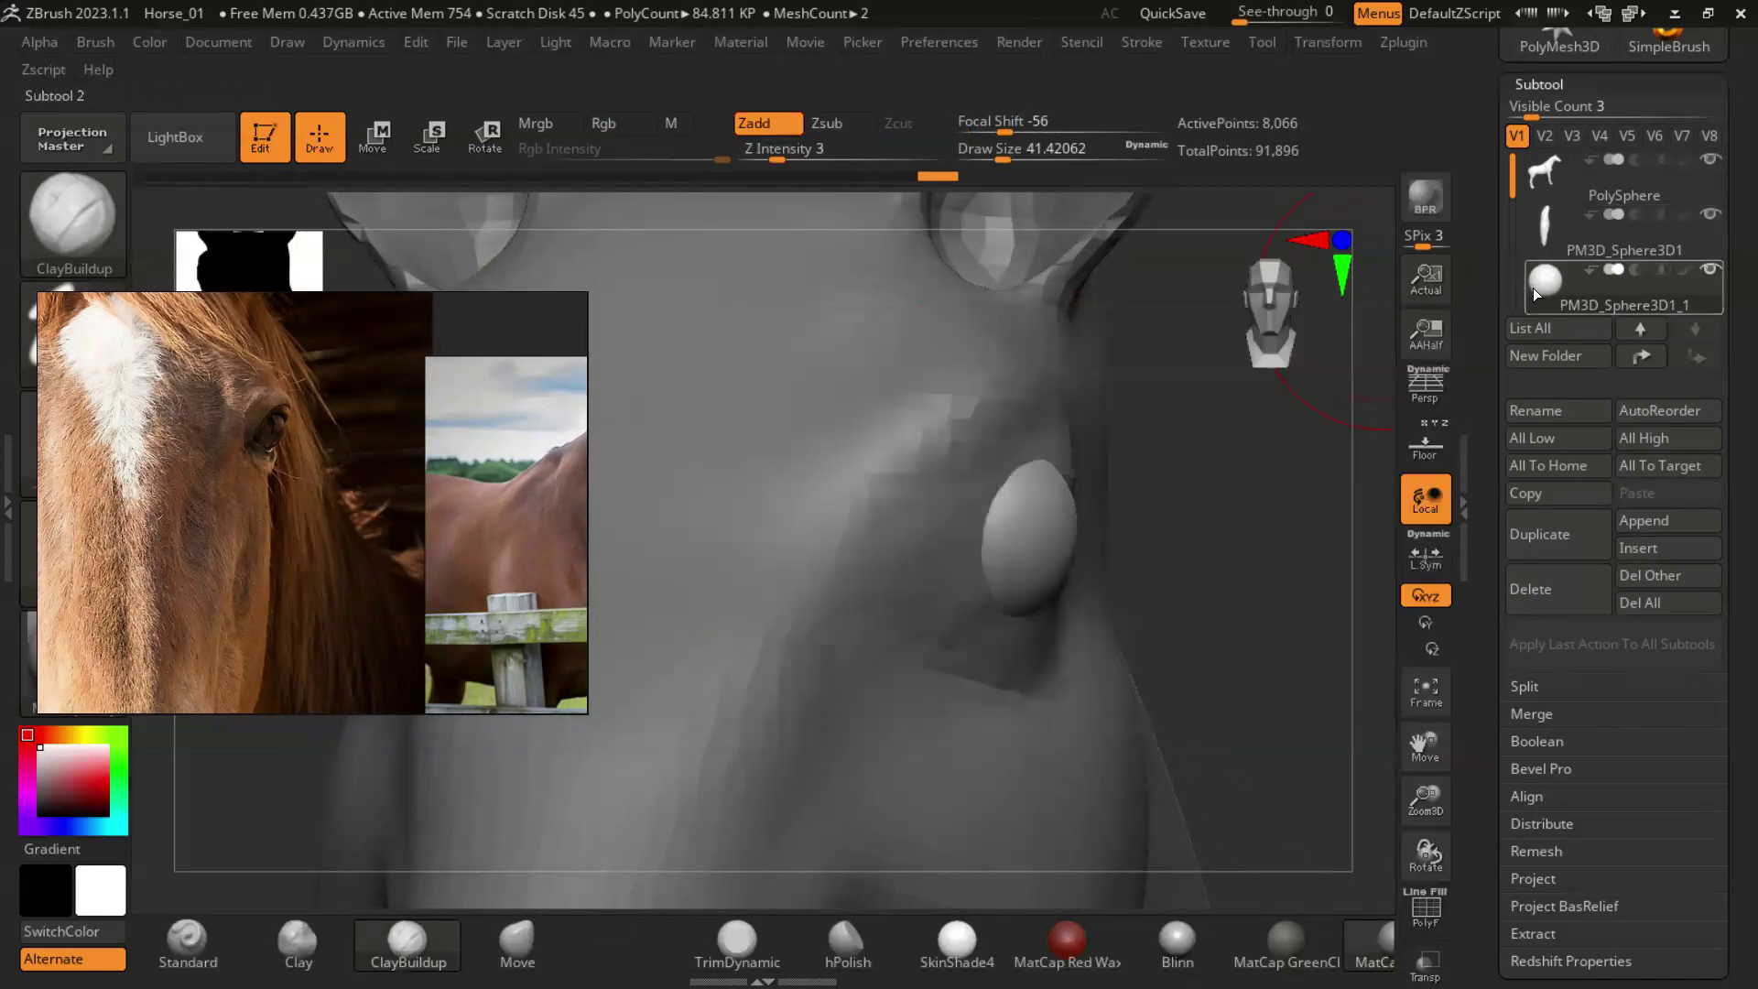
pyautogui.click(1527, 174)
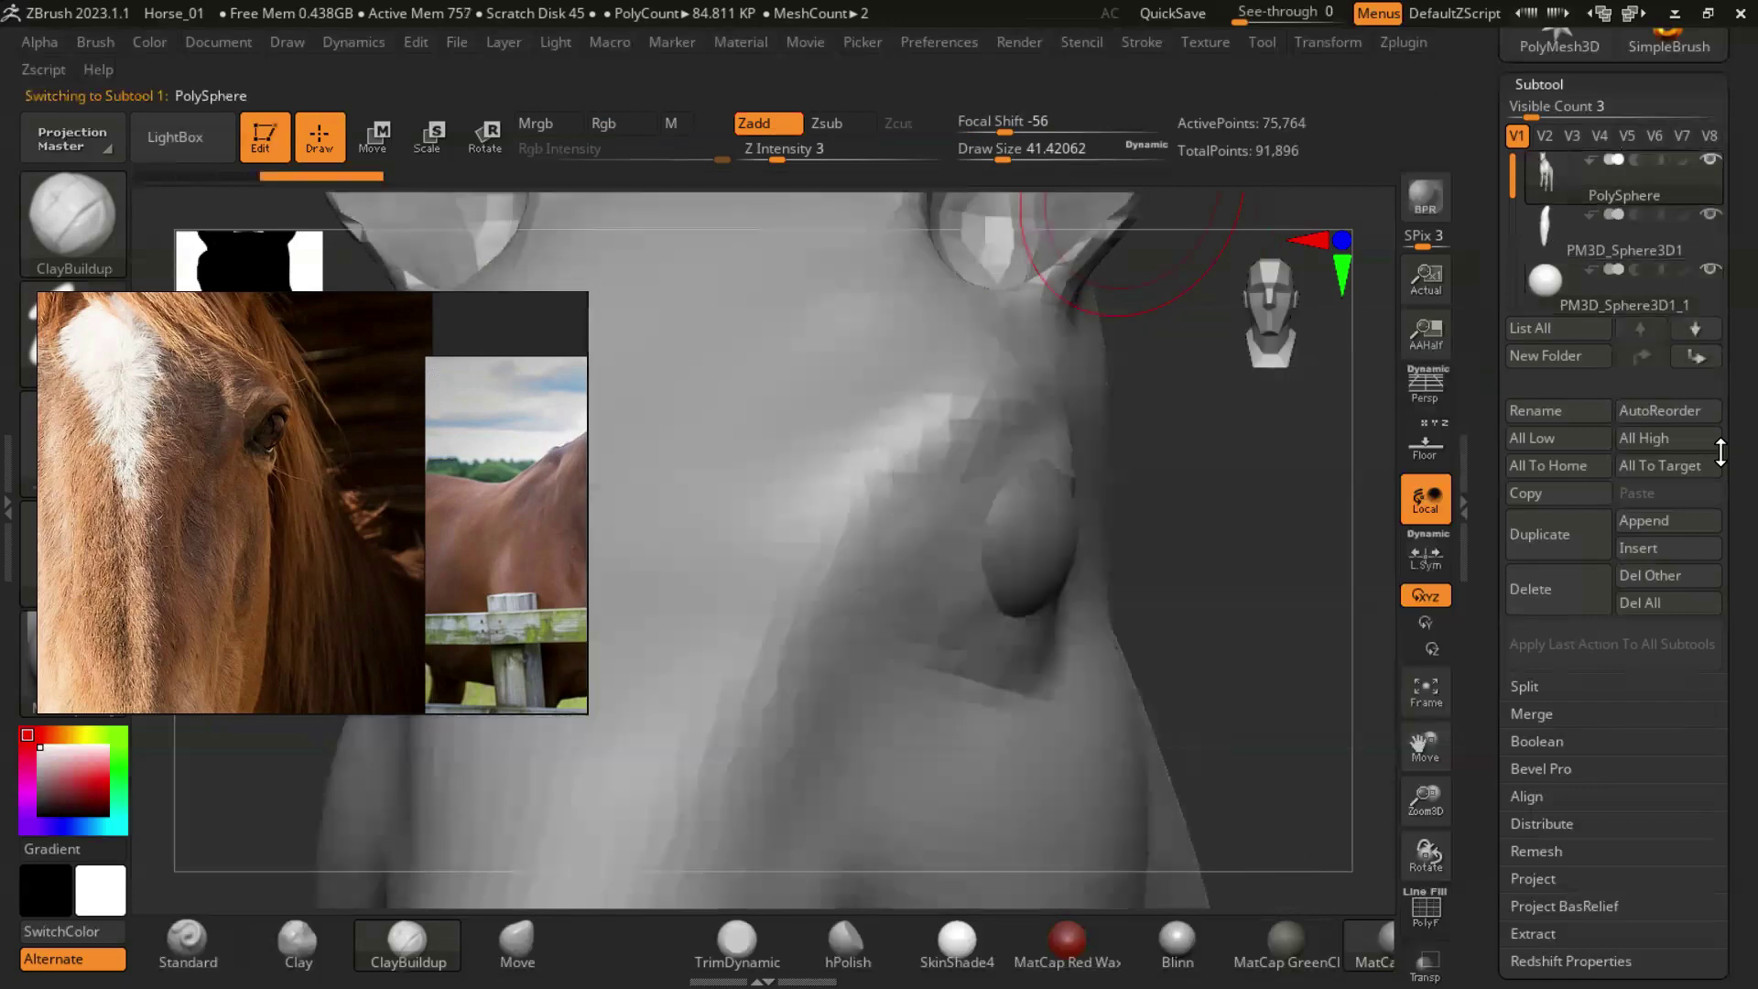
pyautogui.press('s')
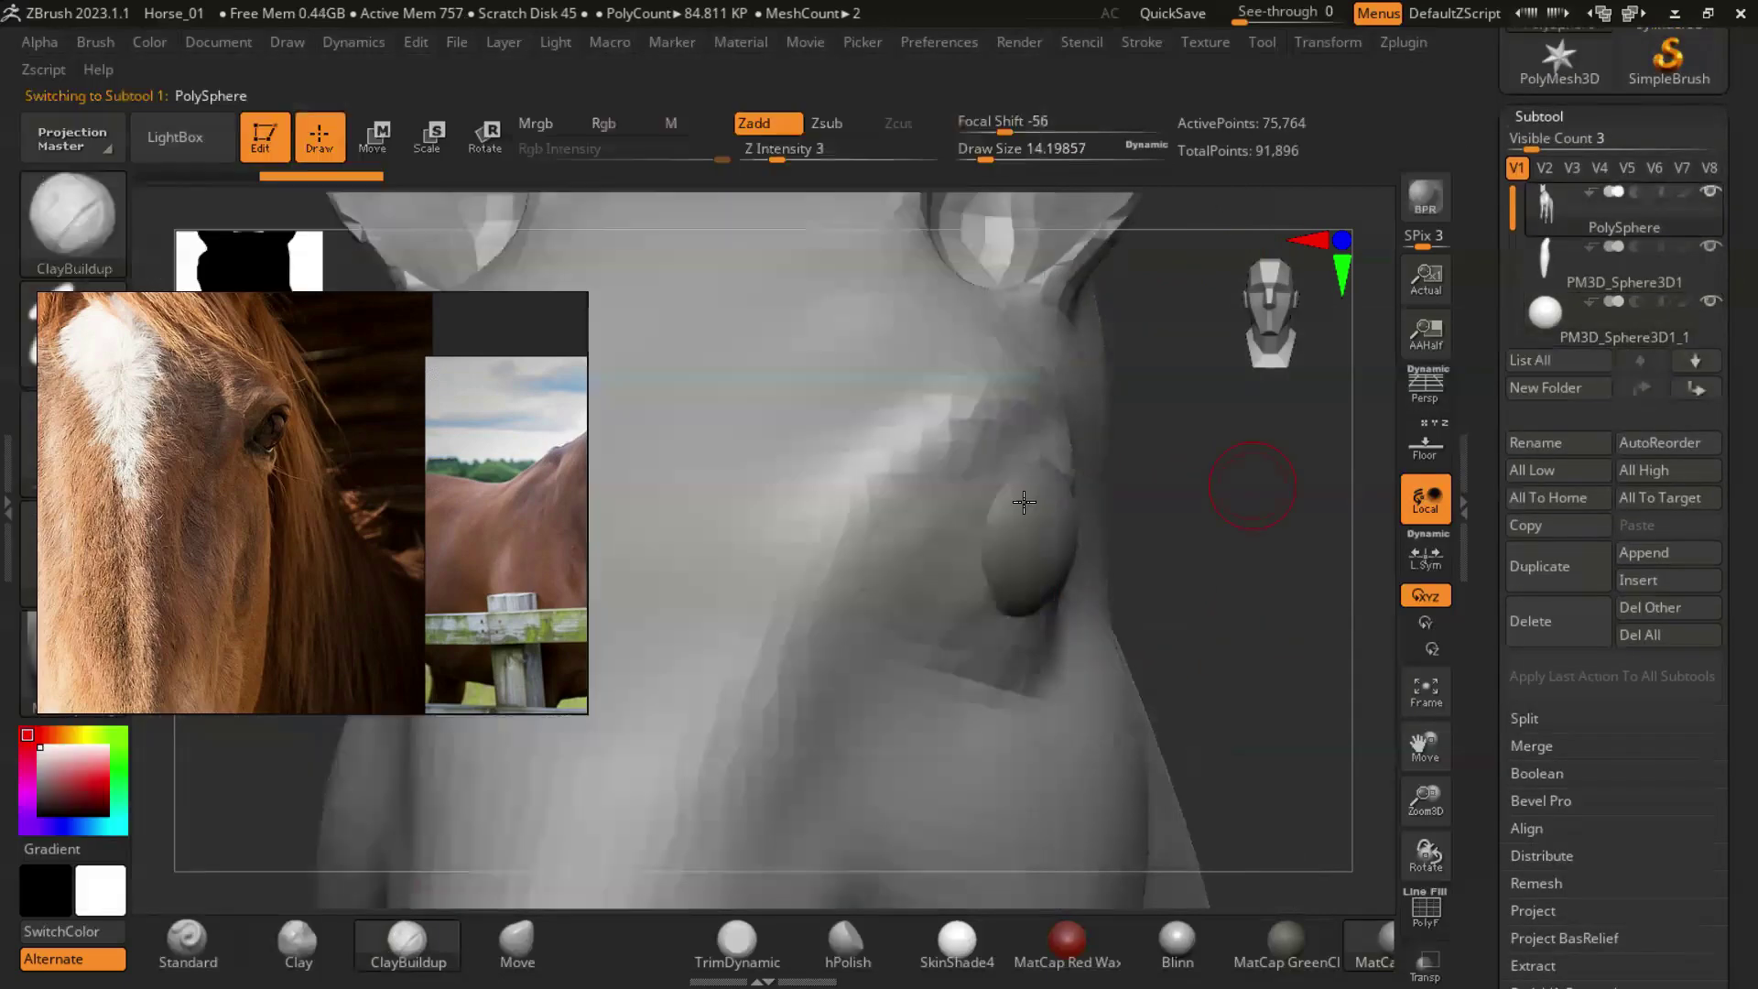
pyautogui.moveTo(1242, 539); pyautogui.dragTo(1066, 403)
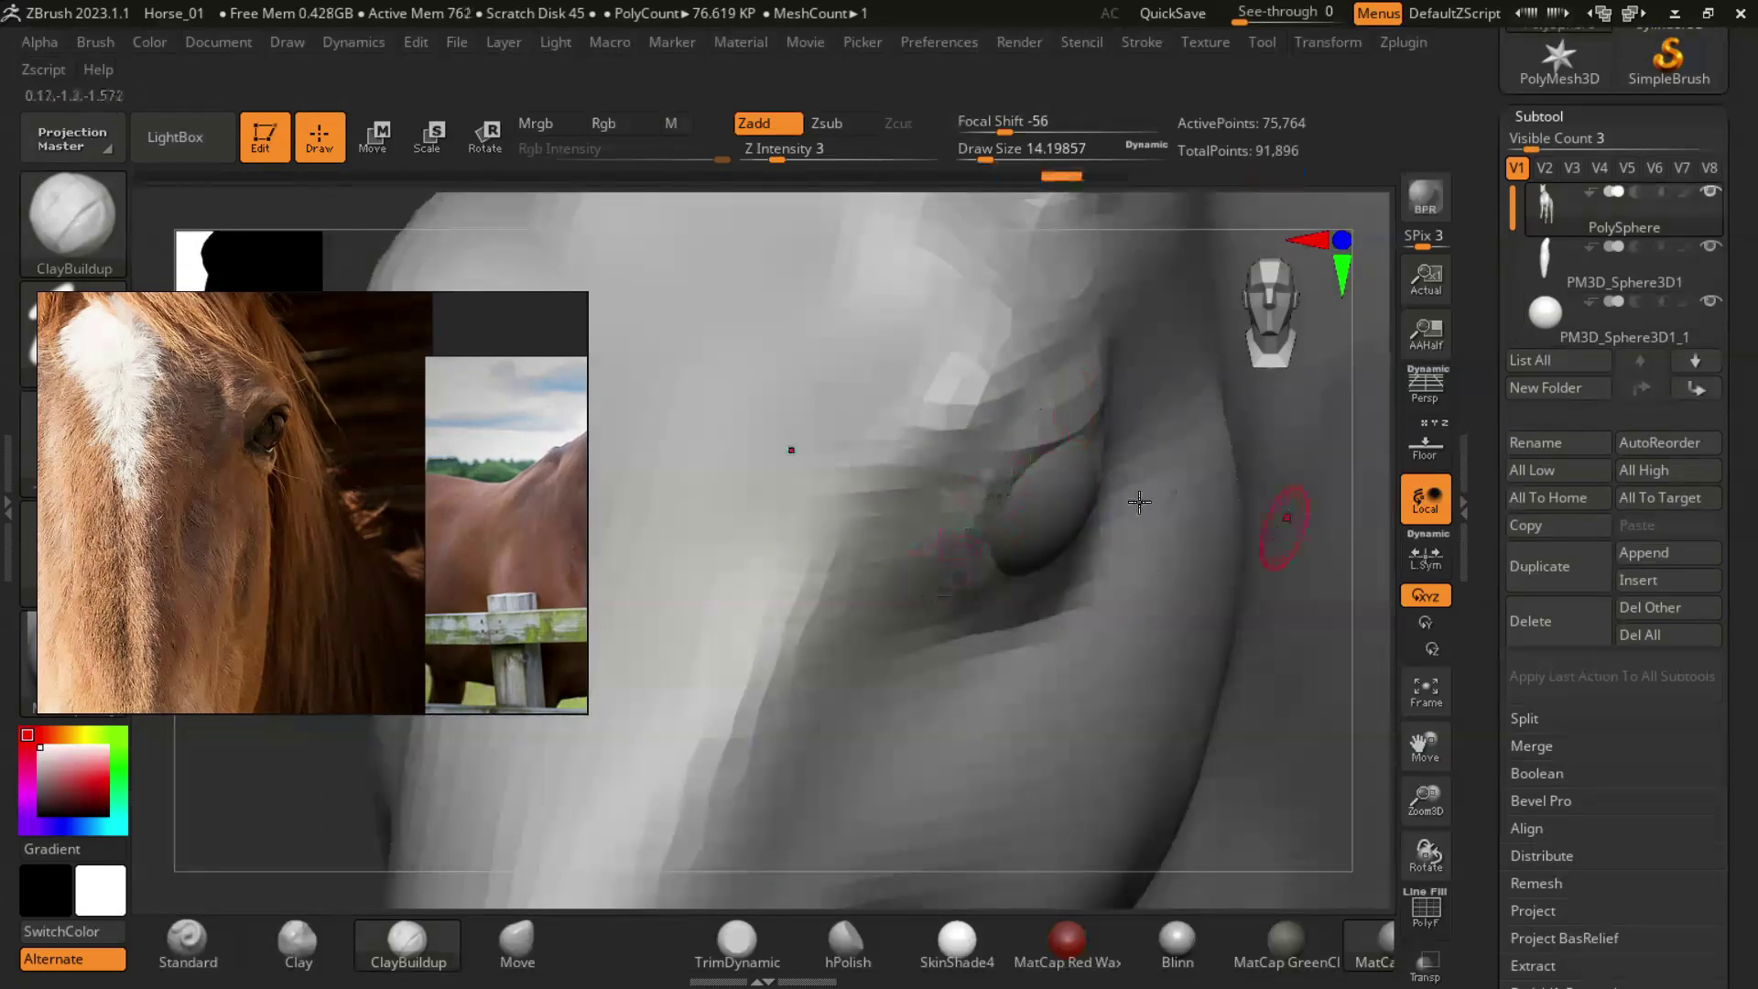
pyautogui.moveTo(1151, 660); pyautogui.dragTo(985, 452, button='right')
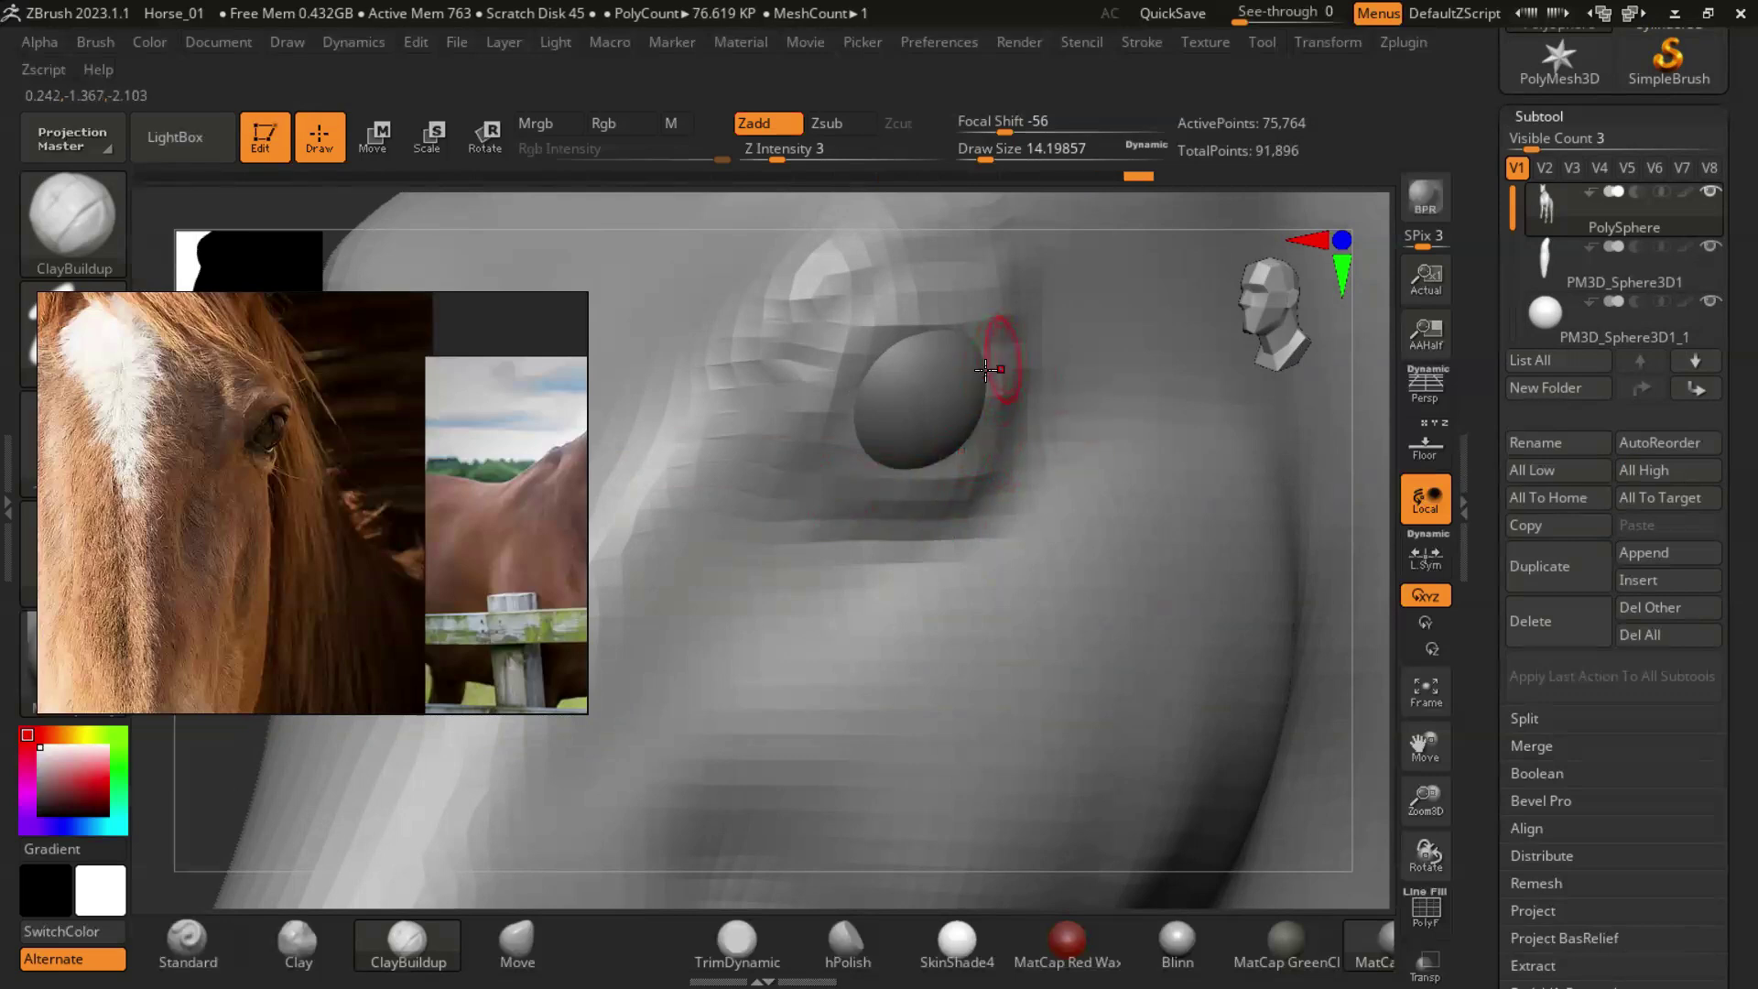
# Pull the eyelids into shape around the eyeball with the Move brush at a draw size of about 56.
pyautogui.click(517, 941)
pyautogui.press('s')
pyautogui.moveTo(961, 366); pyautogui.dragTo(992, 375)
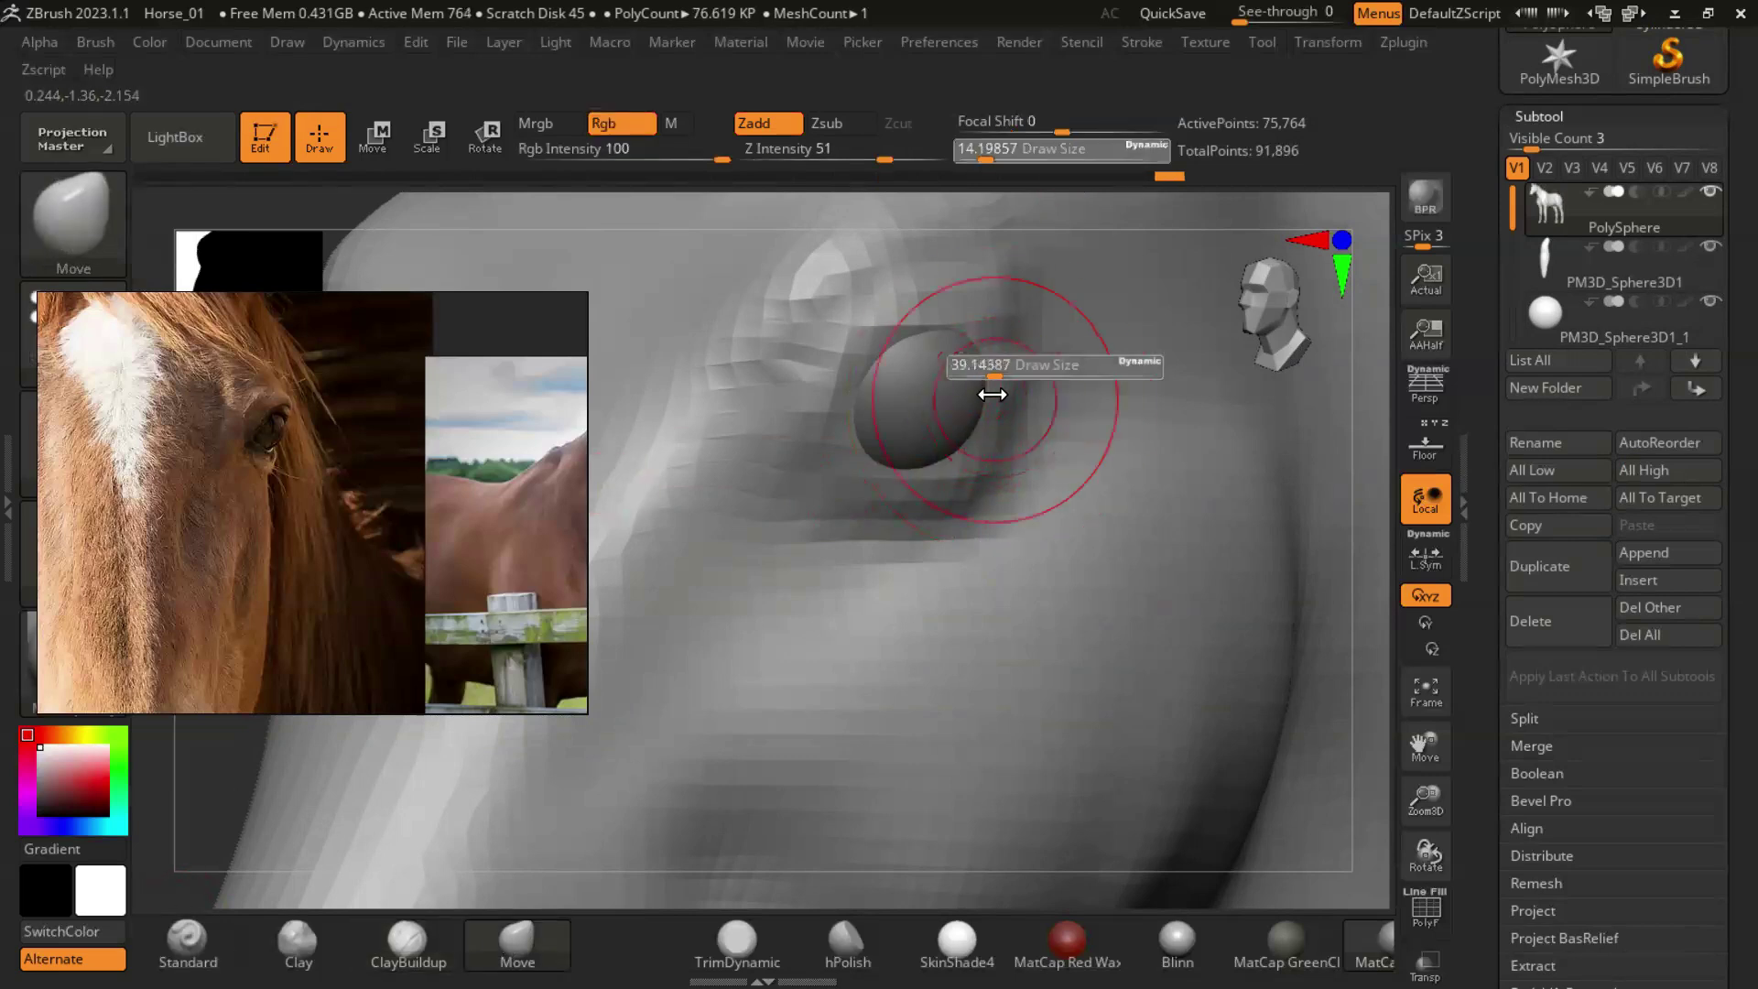
pyautogui.moveTo(1126, 451); pyautogui.dragTo(943, 491, button='right')
pyautogui.press('s')
pyautogui.moveTo(993, 565); pyautogui.dragTo(1031, 565)
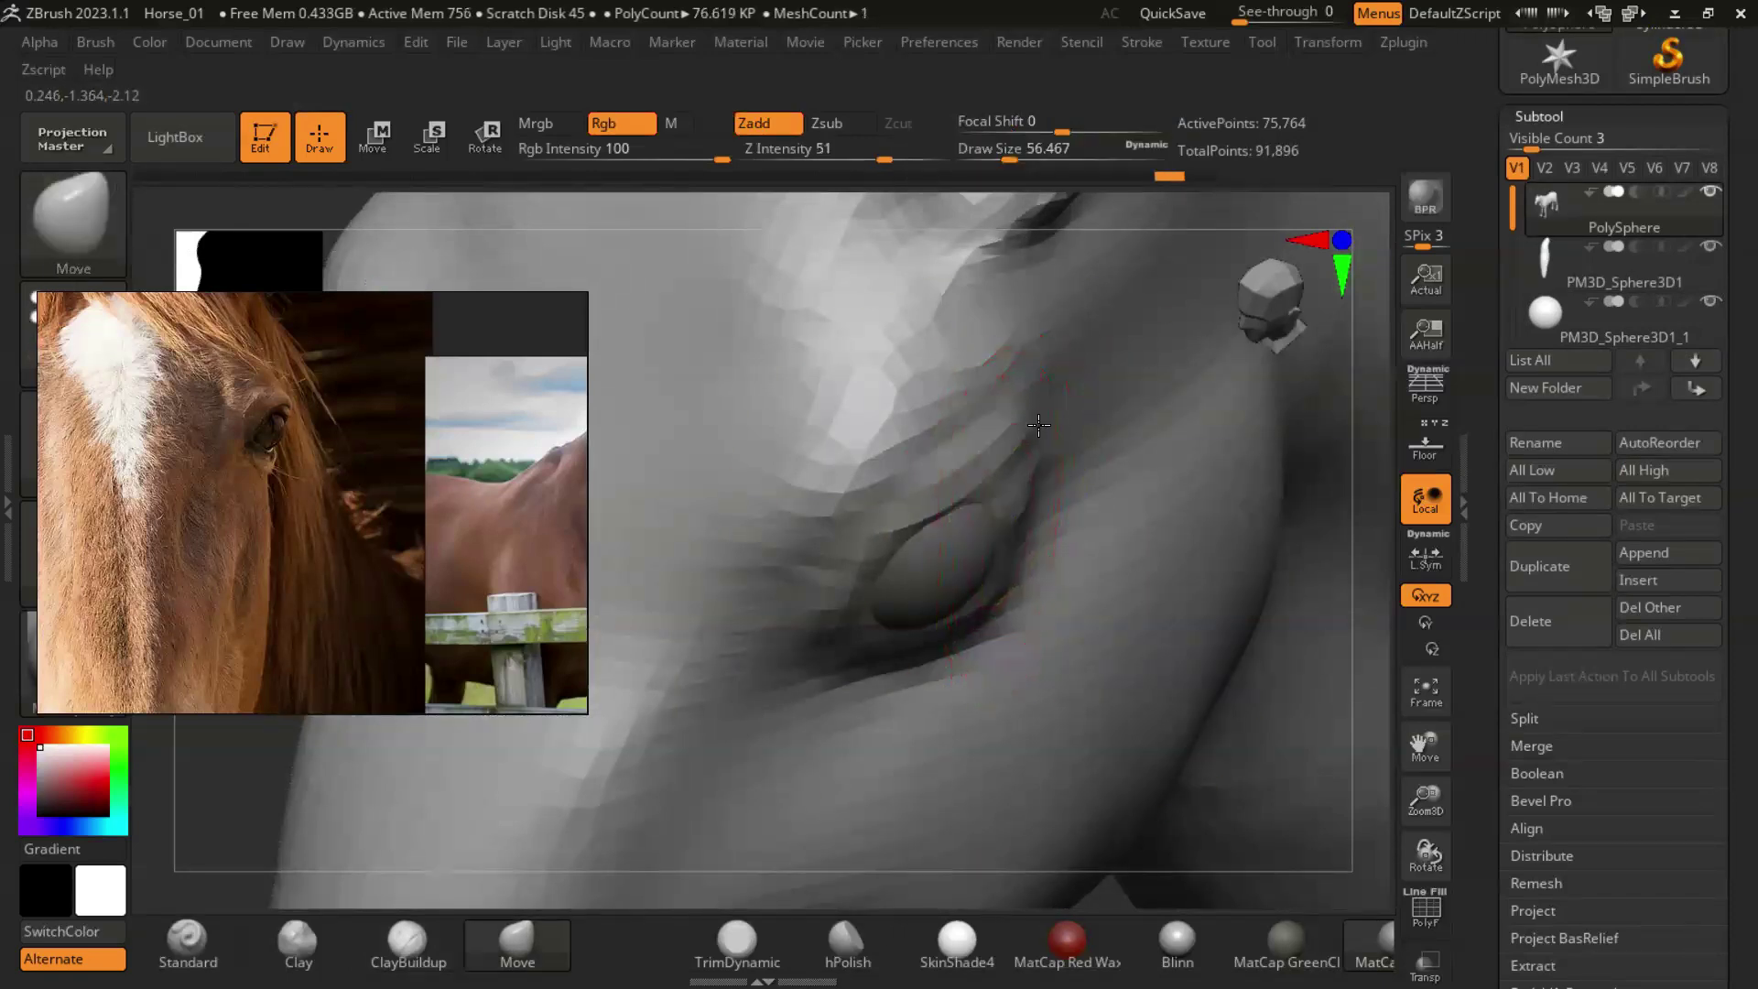
# Build up the upper and lower eyelids with ClayBuildup at a draw size of about 23.
pyautogui.press('b')
pyautogui.press('c')
pyautogui.press('b')
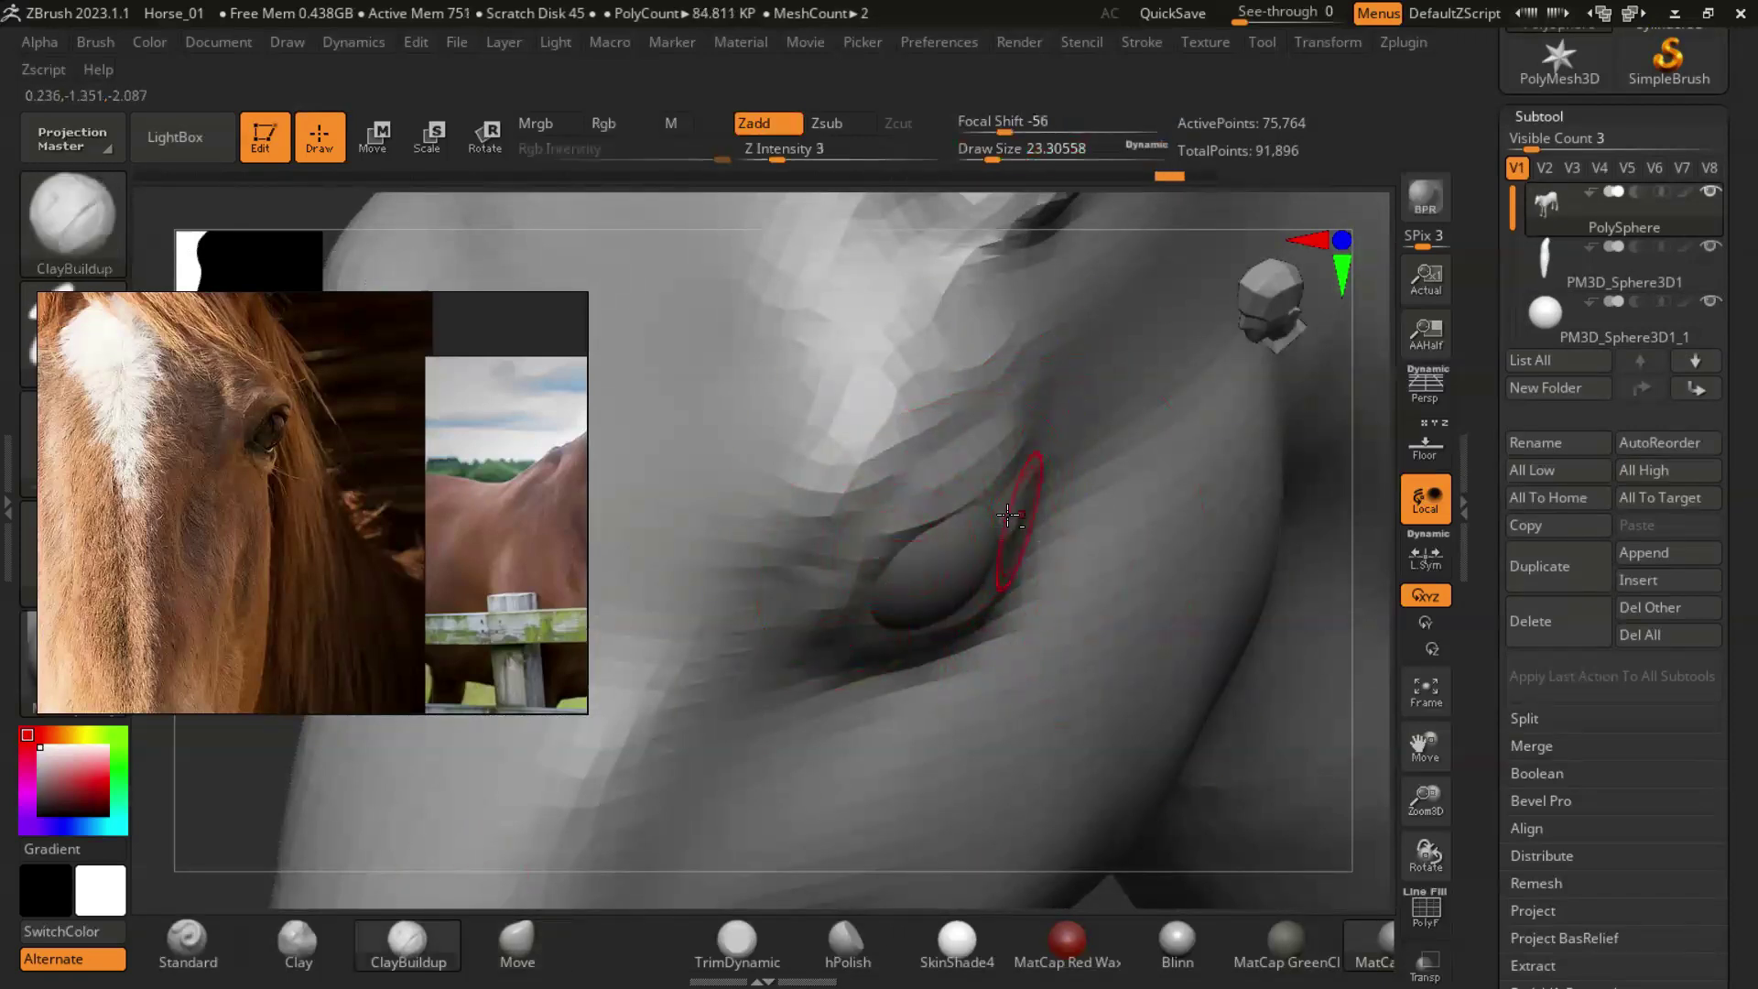
pyautogui.moveTo(953, 591); pyautogui.dragTo(1021, 428, button='right')
pyautogui.moveTo(1081, 590)
pyautogui.mouseDown(button='right')
pyautogui.moveTo(932, 547)
pyautogui.moveTo(962, 467)
pyautogui.mouseUp(button='right')
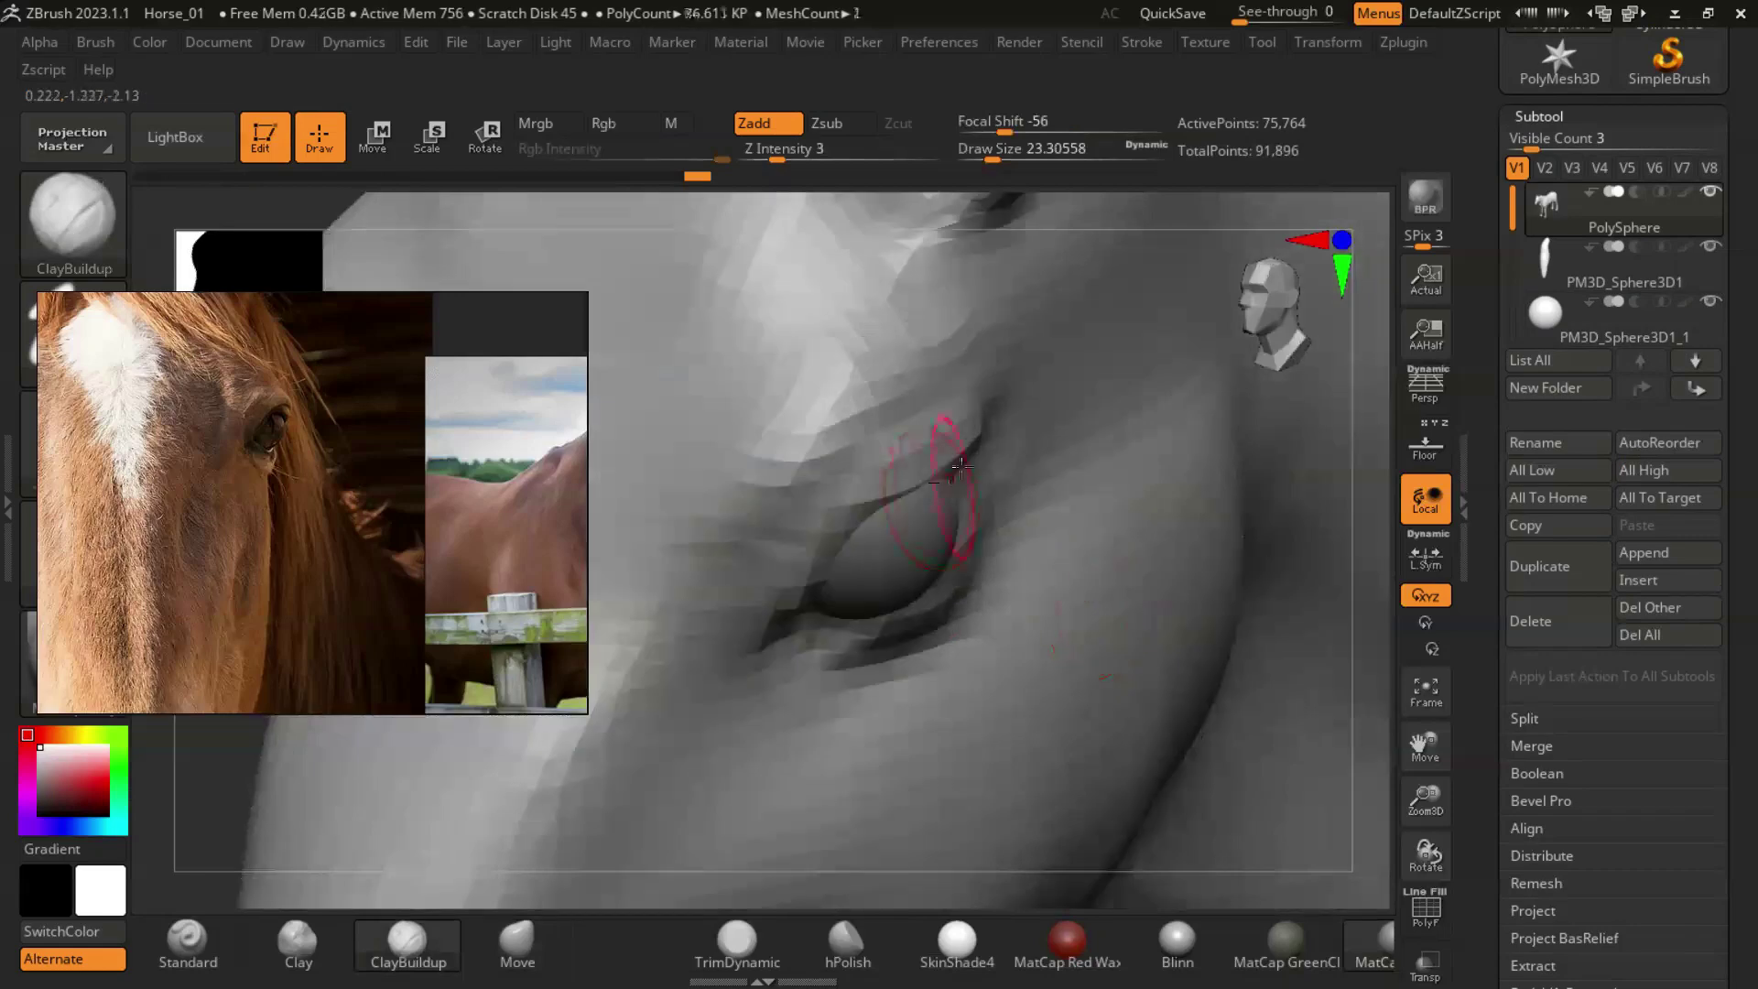
# Carve eyelid creases above and beside the eye with the DamStandard brush, then undo the last two strokes.
pyautogui.press('b')
pyautogui.press('d')
pyautogui.press('s')
pyautogui.moveTo(724, 536)
pyautogui.mouseDown()
pyautogui.moveTo(779, 540)
pyautogui.moveTo(870, 421)
pyautogui.moveTo(998, 378)
pyautogui.mouseUp()
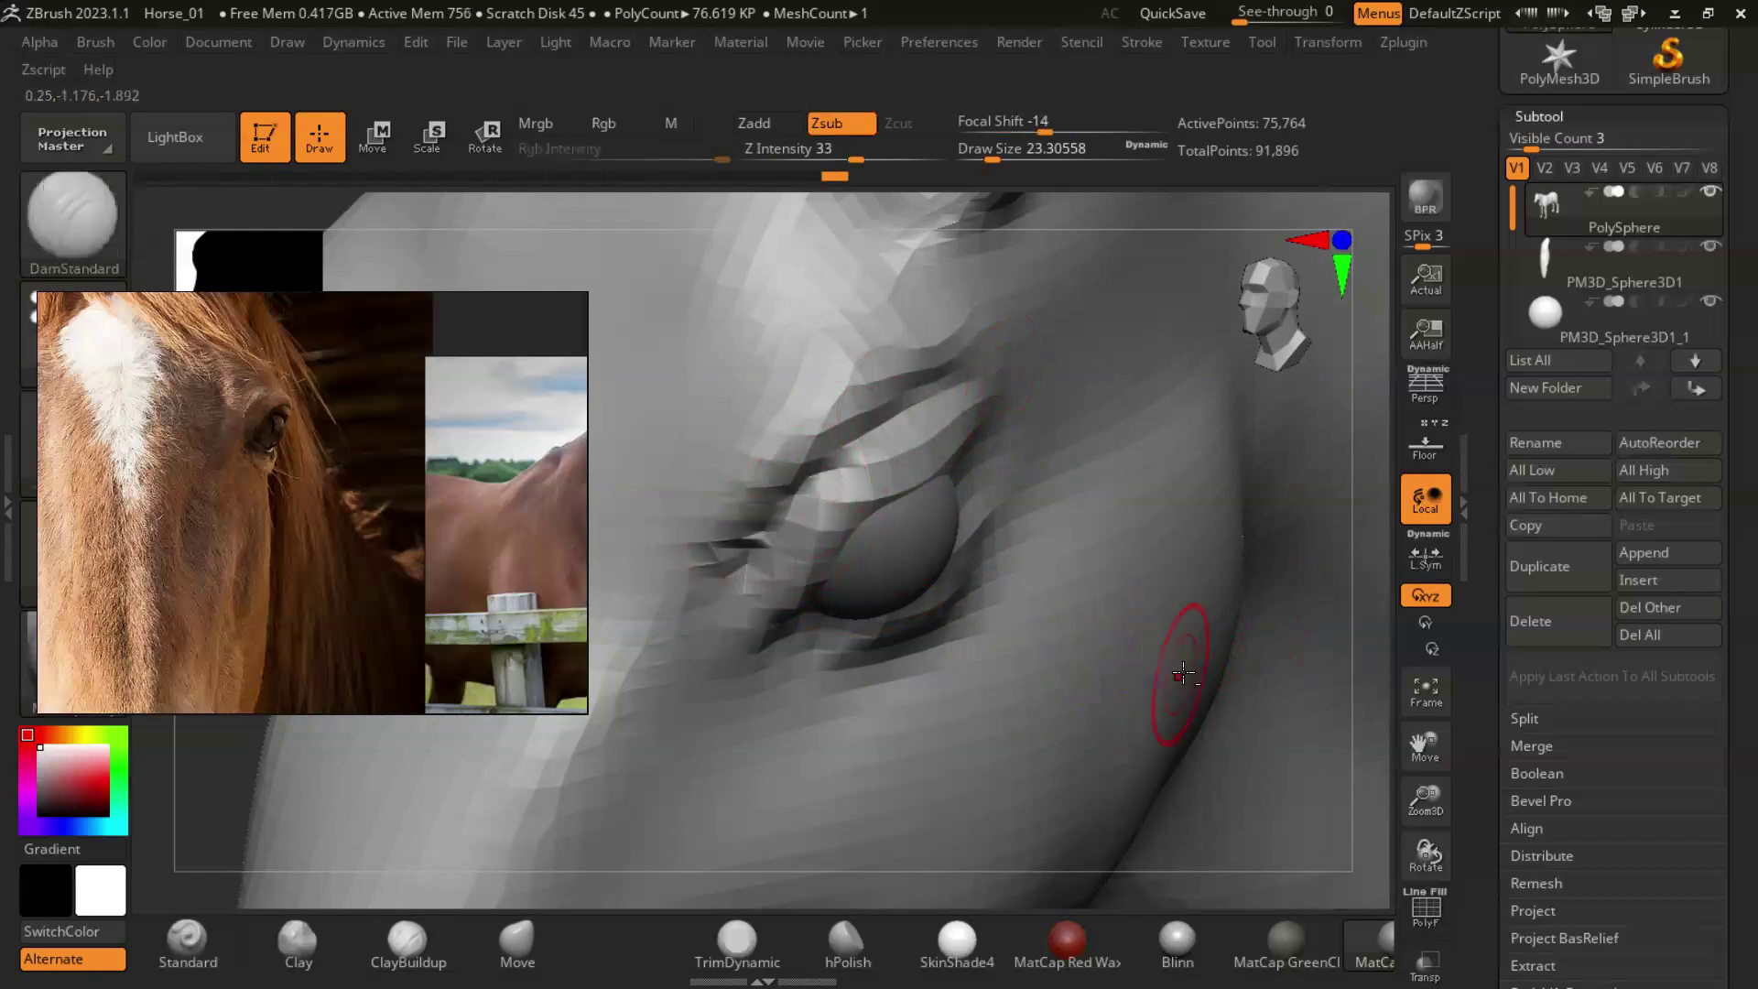
pyautogui.hotkey('ctrl', 'z')
pyautogui.hotkey('ctrl', 'z')
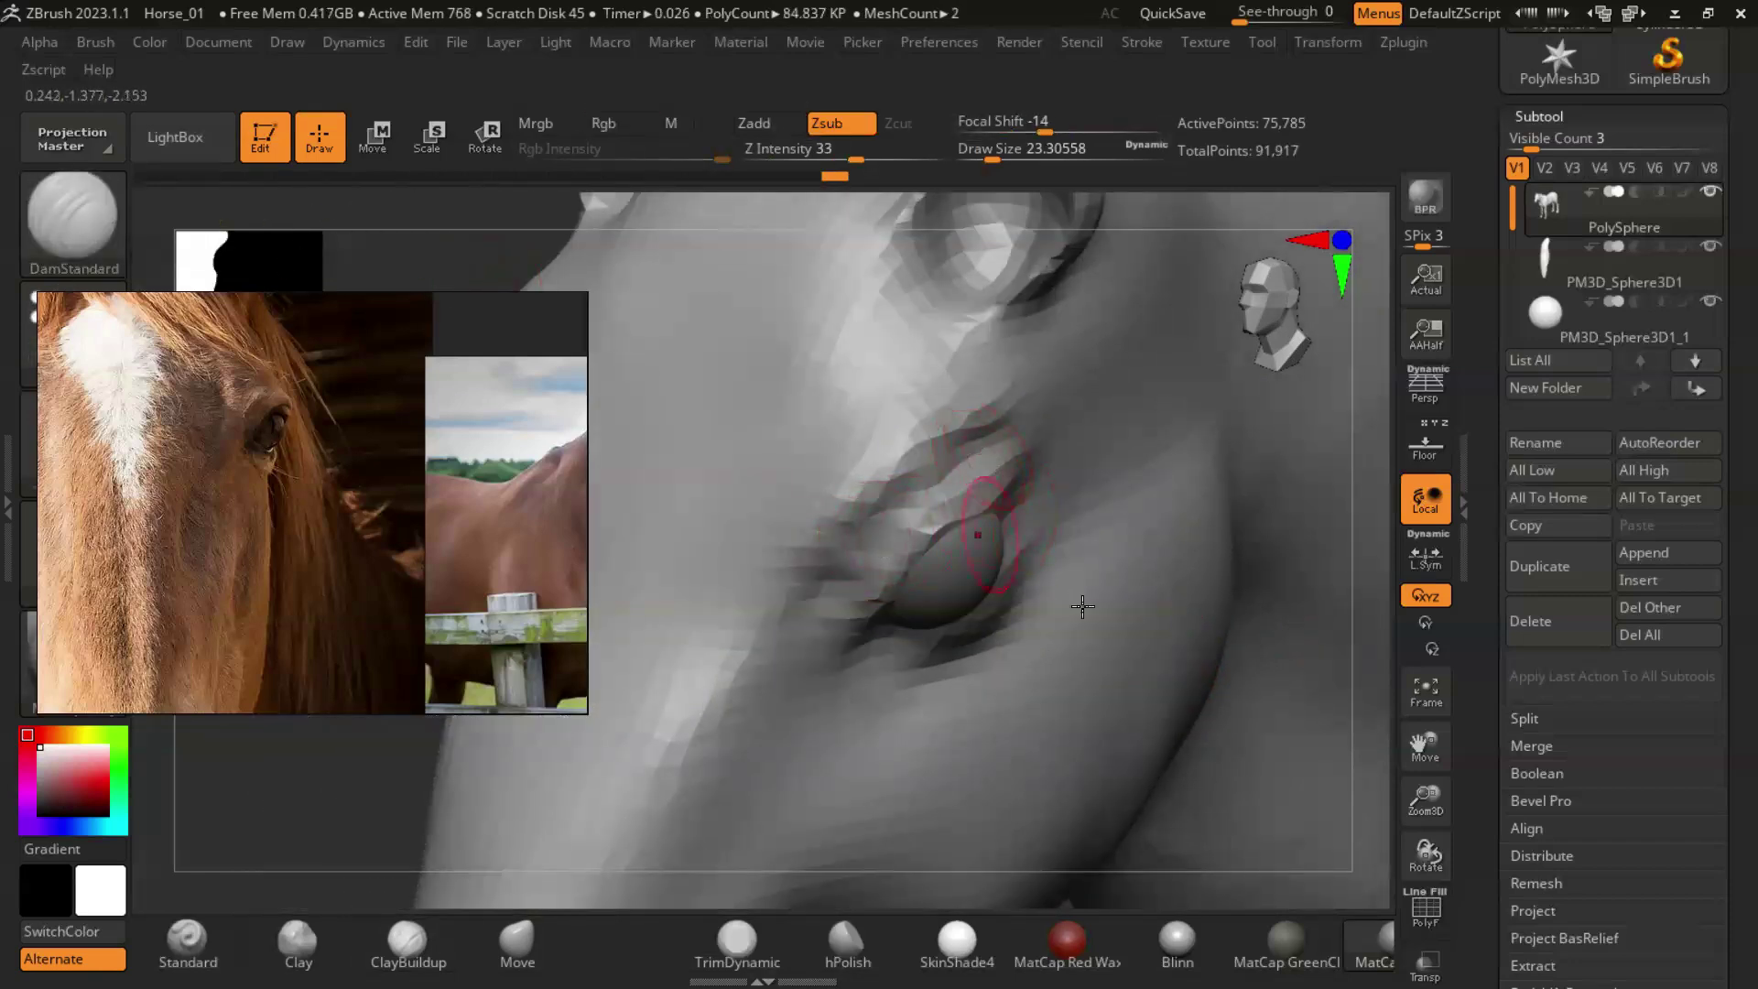
pyautogui.moveTo(836, 778); pyautogui.dragTo(110, 339)
pyautogui.keyDown('alt'); pyautogui.click(932, 492); pyautogui.keyUp('alt')
pyautogui.press('e')
pyautogui.click(252, 953)
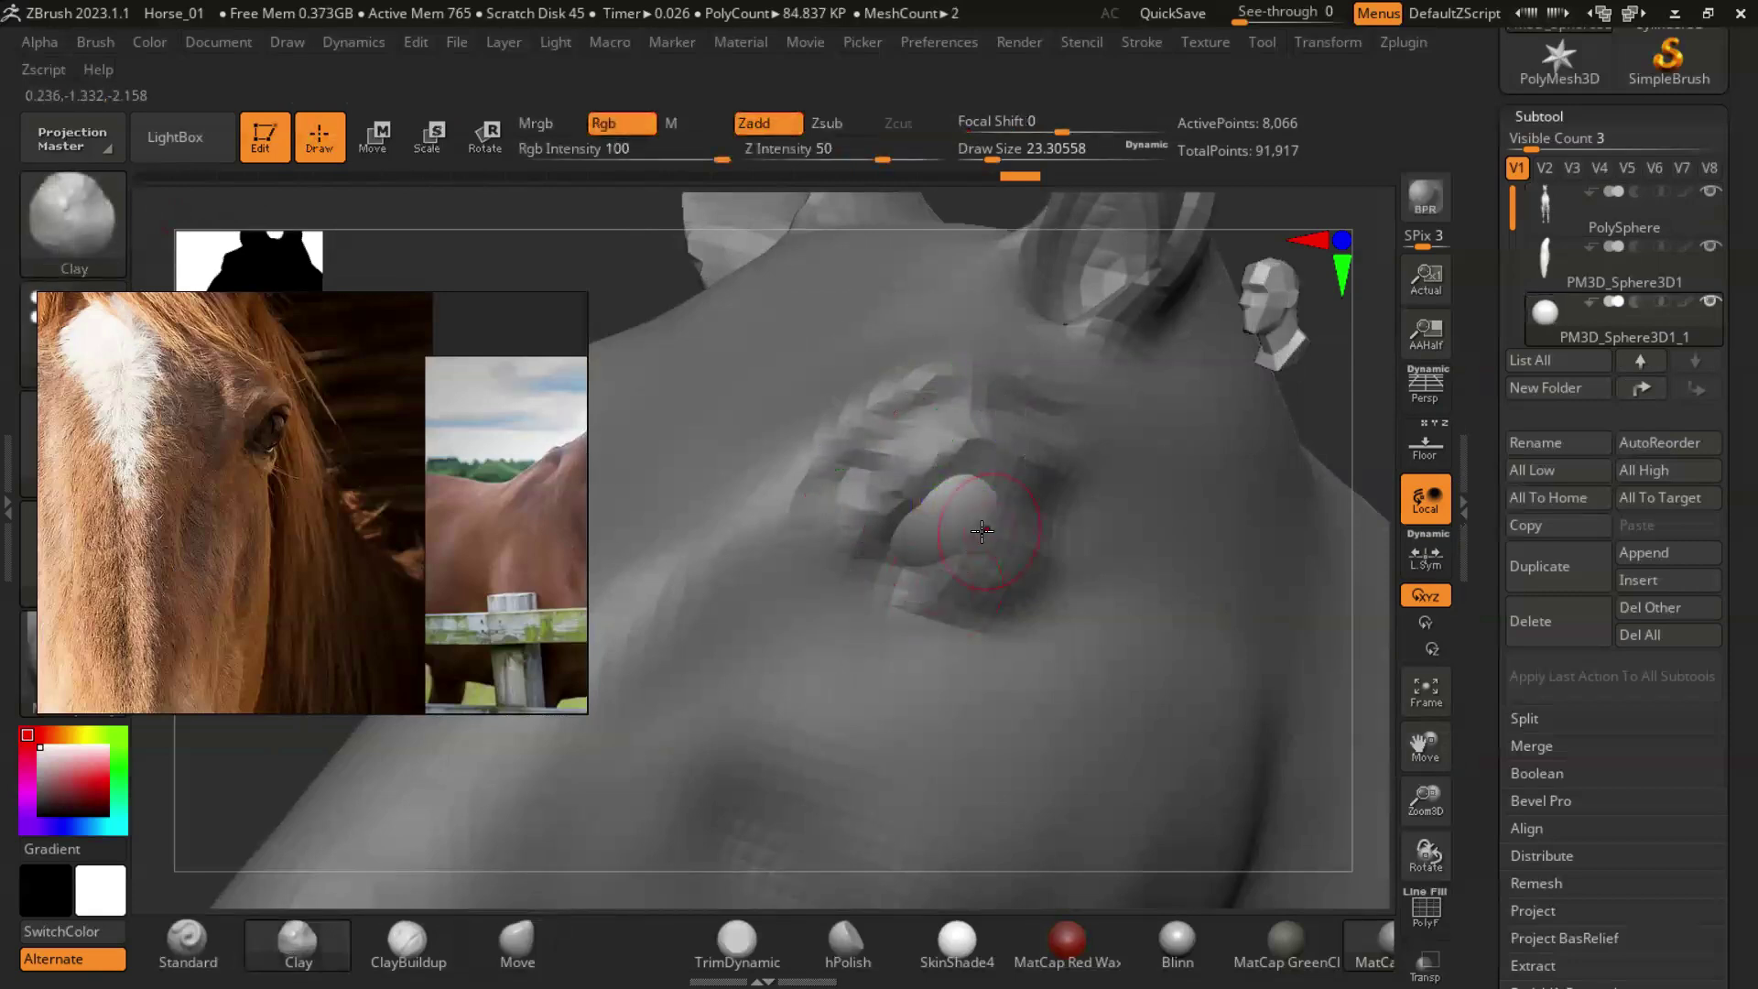
pyautogui.click(411, 952)
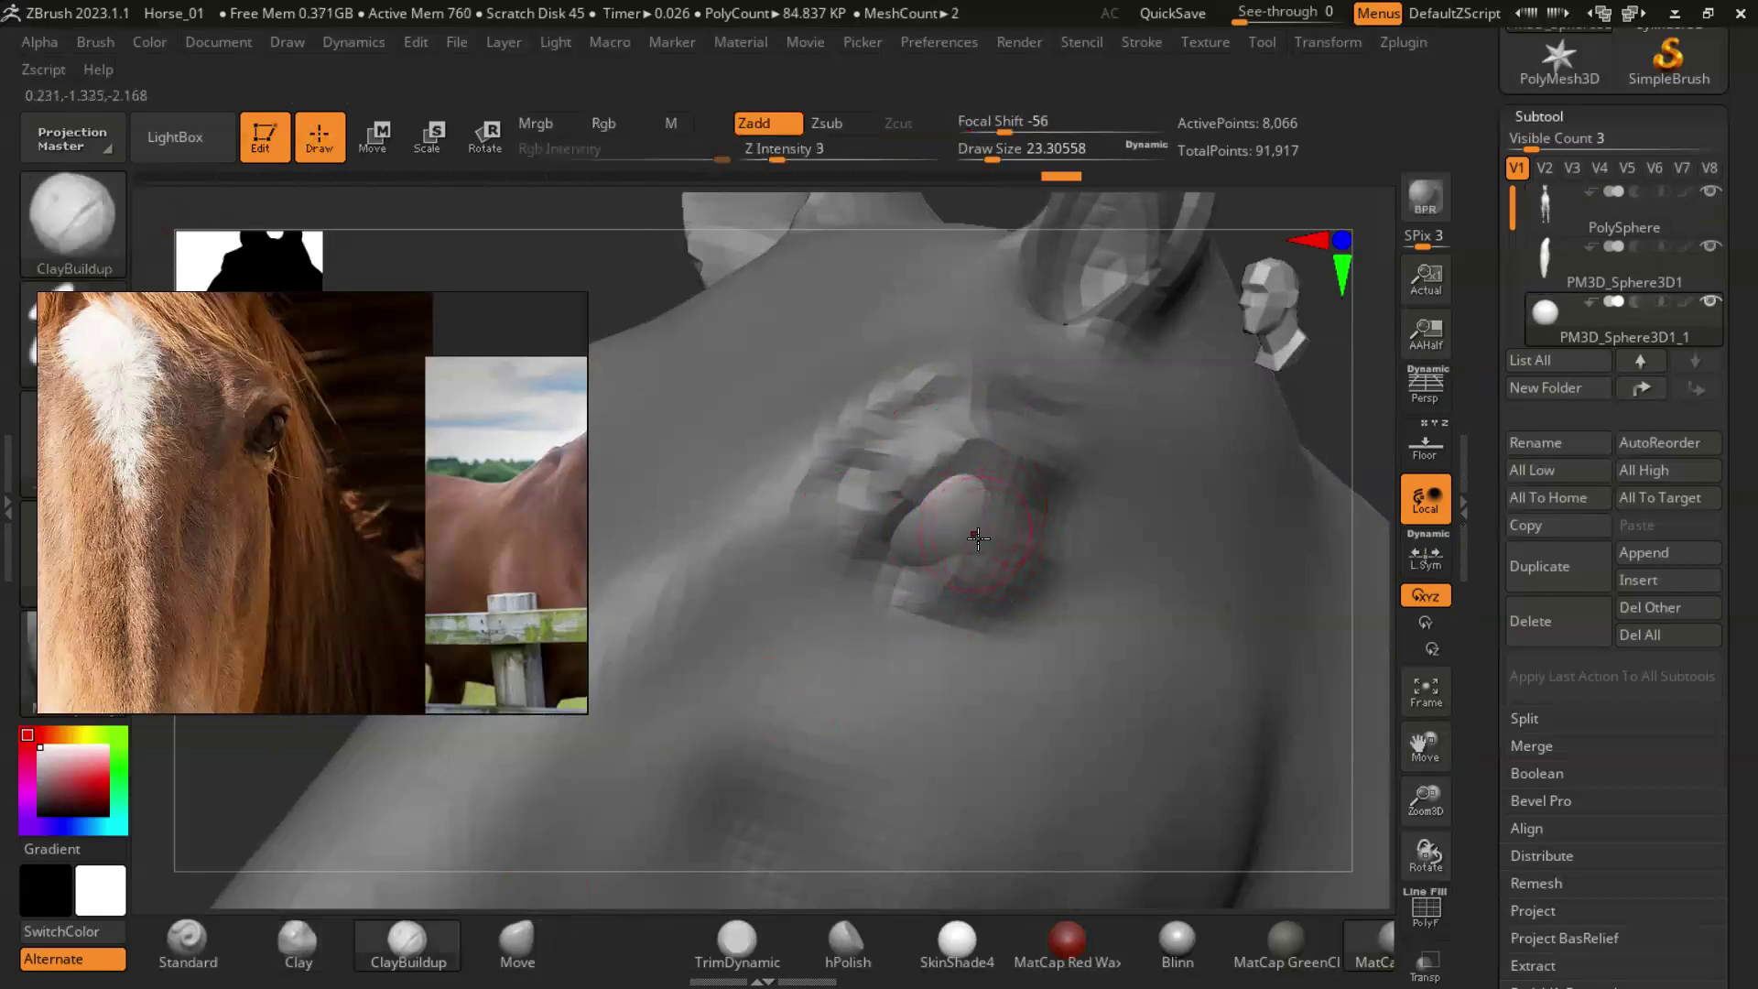
pyautogui.moveTo(1145, 477)
pyautogui.mouseDown()
pyautogui.moveTo(1237, 502)
pyautogui.moveTo(1022, 518)
pyautogui.mouseUp()
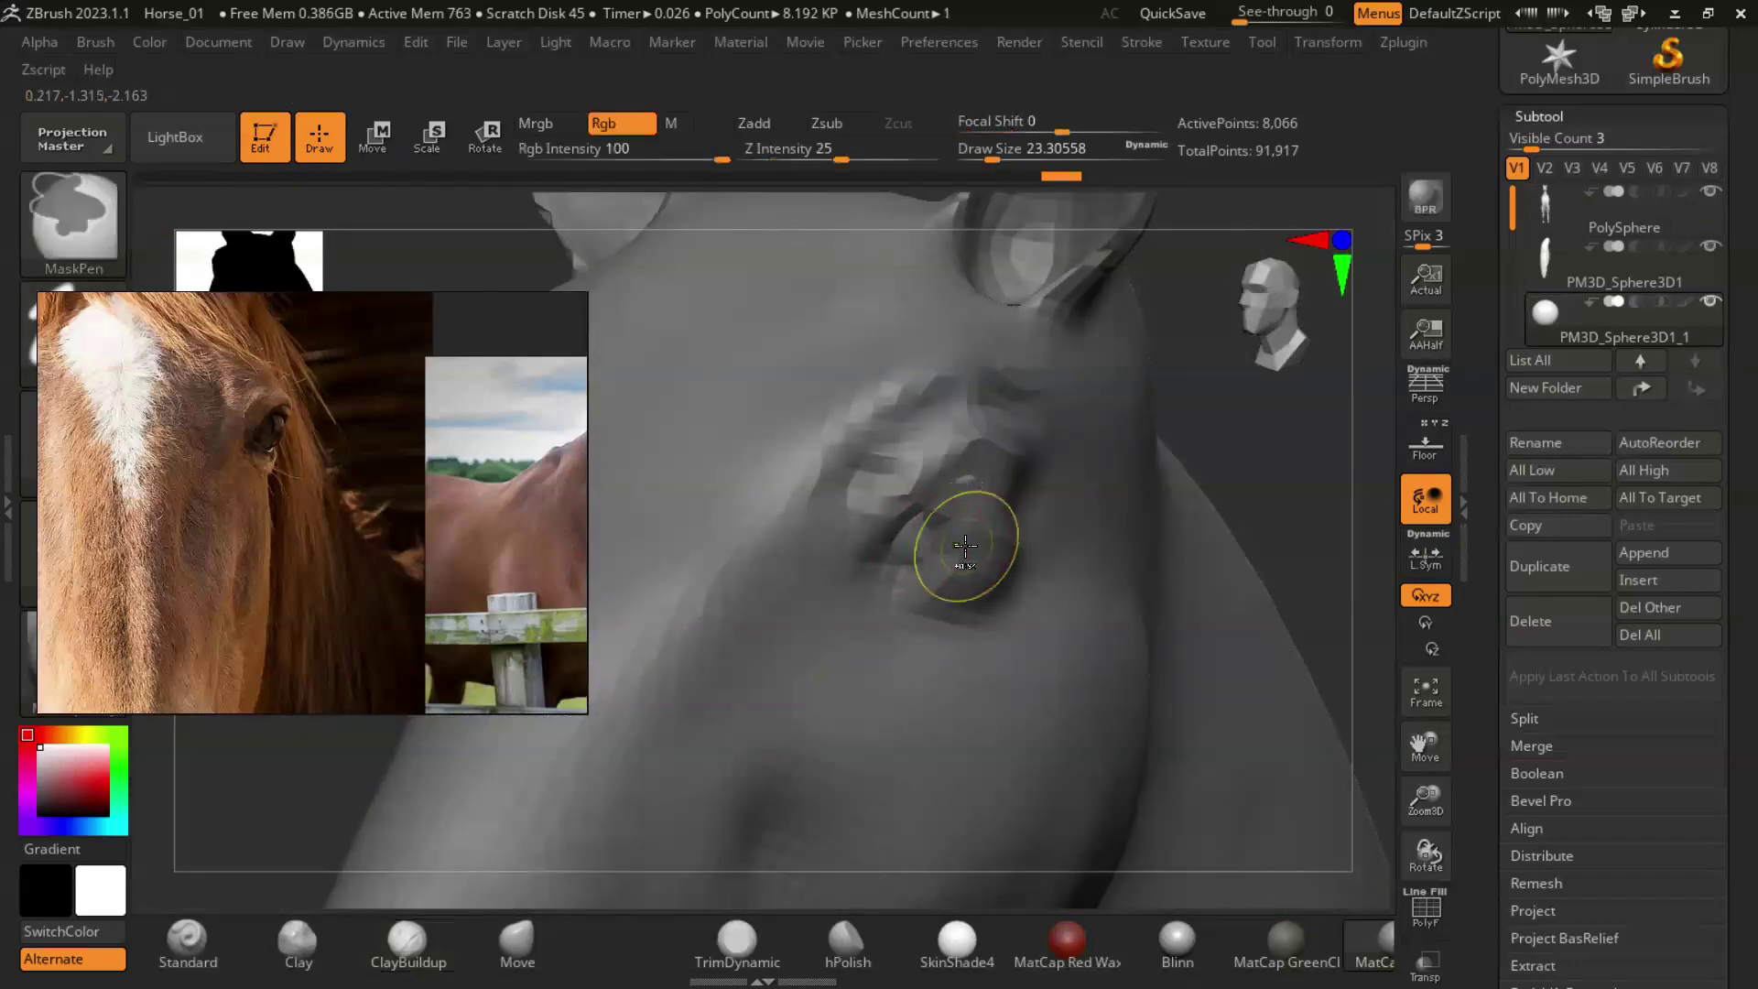
pyautogui.moveTo(1248, 329); pyautogui.dragTo(1190, 482)
pyautogui.press('b')
pyautogui.click(518, 945)
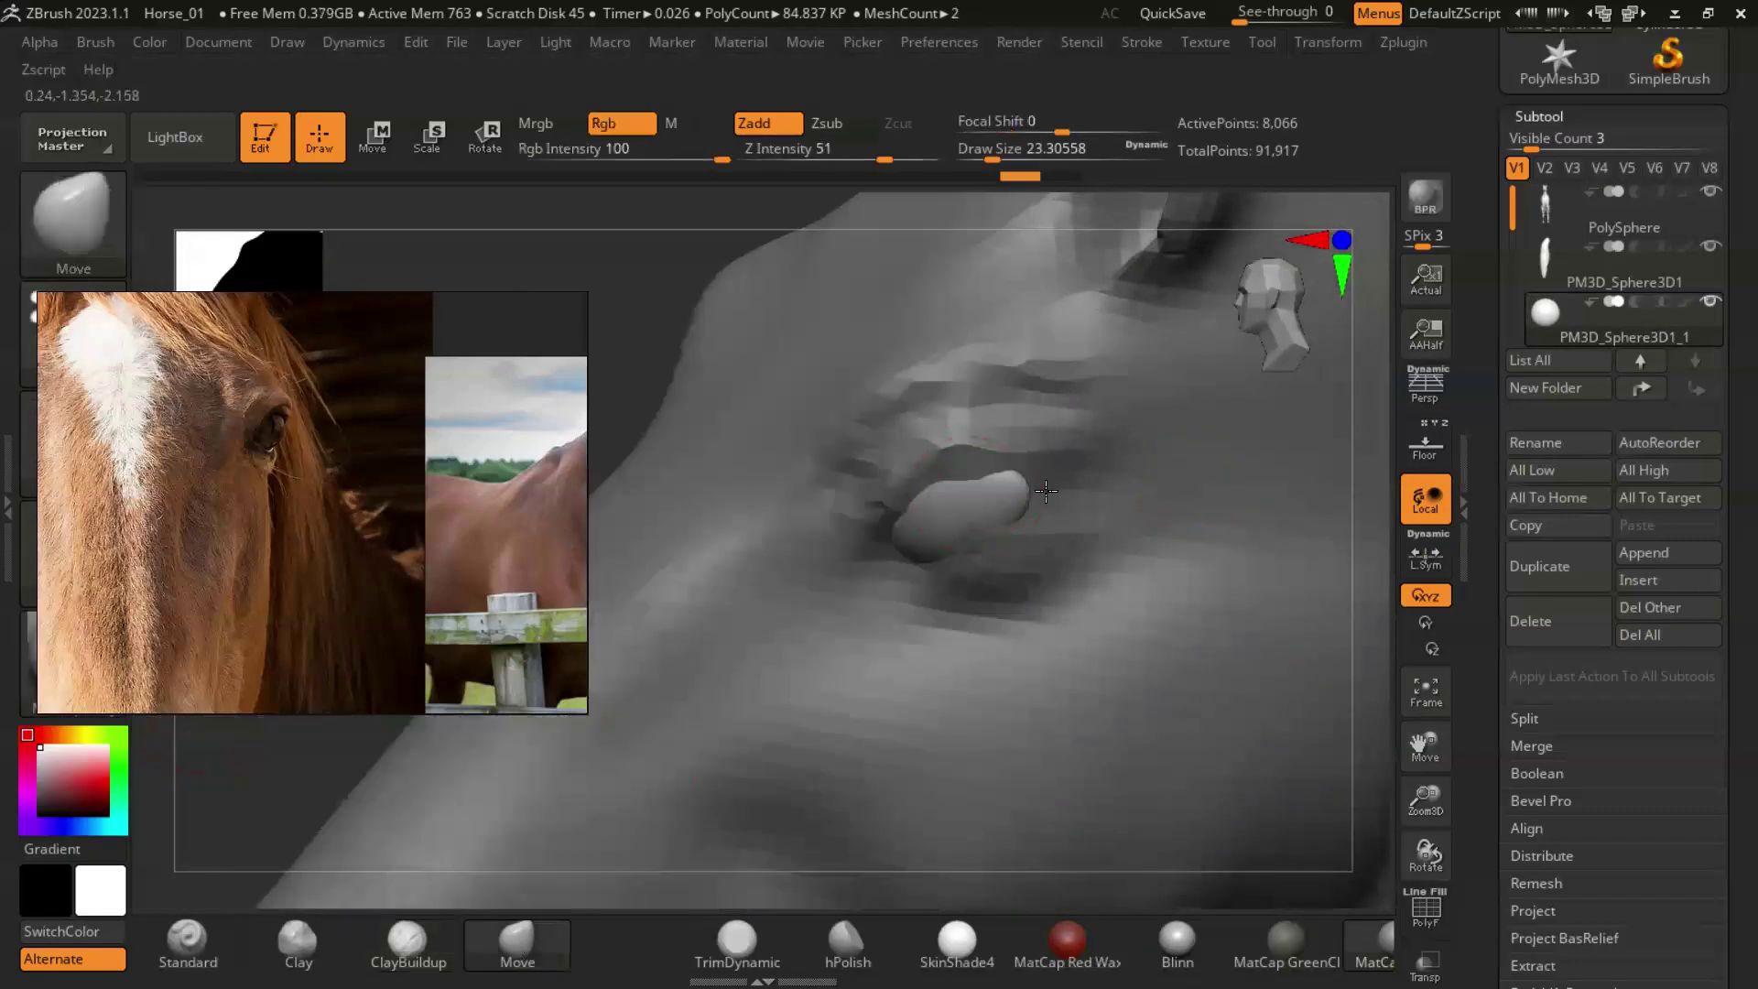
# Build up the eyelid edges around the eyeball on the horse's body subtool with ClayBuildup at a draw size of about 13.
pyautogui.keyDown('alt'); pyautogui.click(989, 515); pyautogui.keyUp('alt')
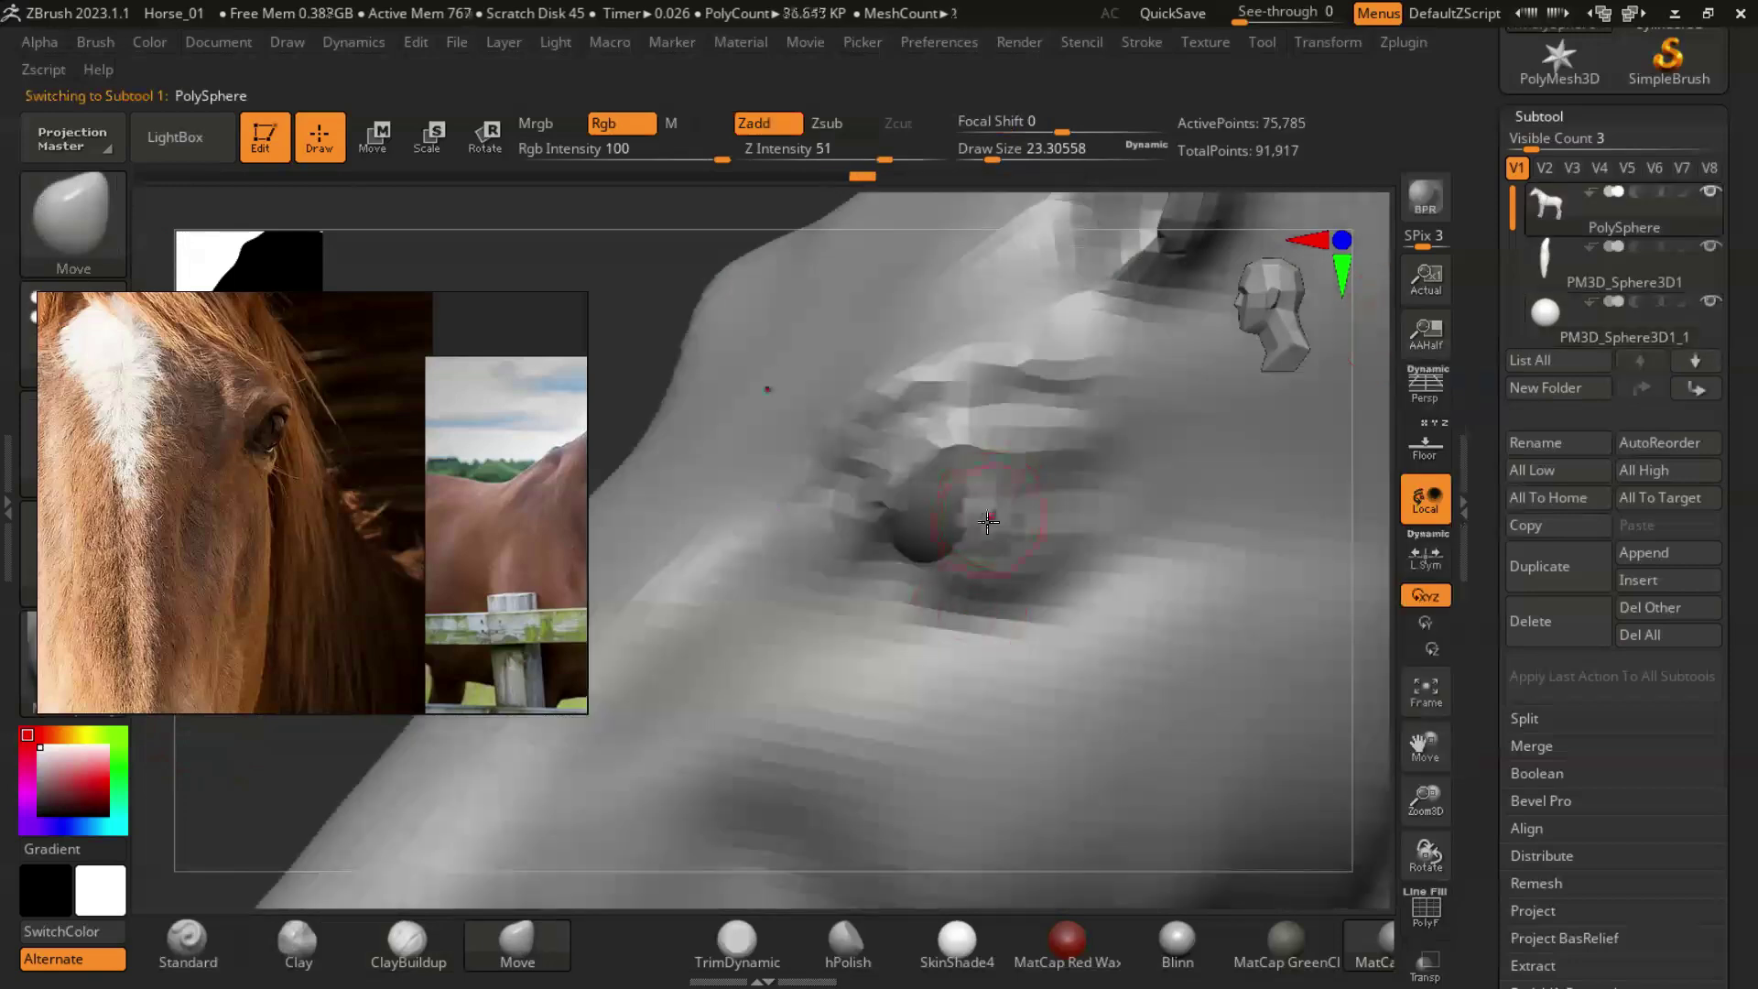
pyautogui.press('b')
pyautogui.press('c')
pyautogui.press('b')
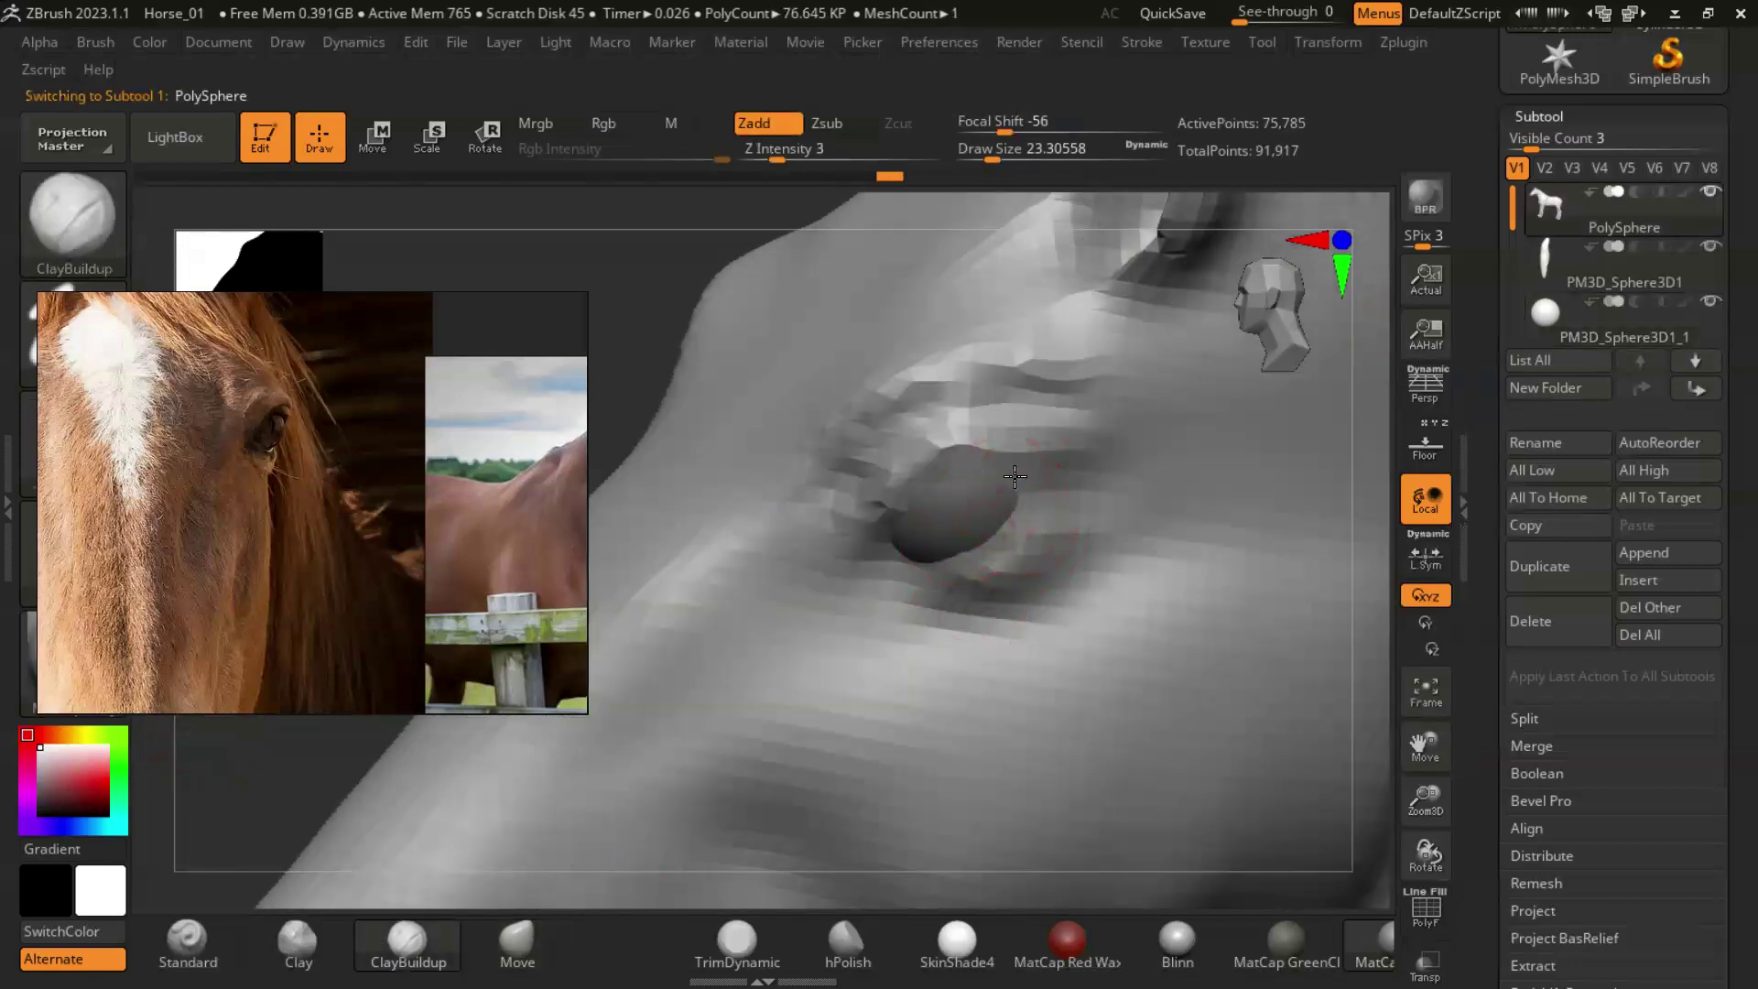
pyautogui.moveTo(646, 352); pyautogui.dragTo(898, 562)
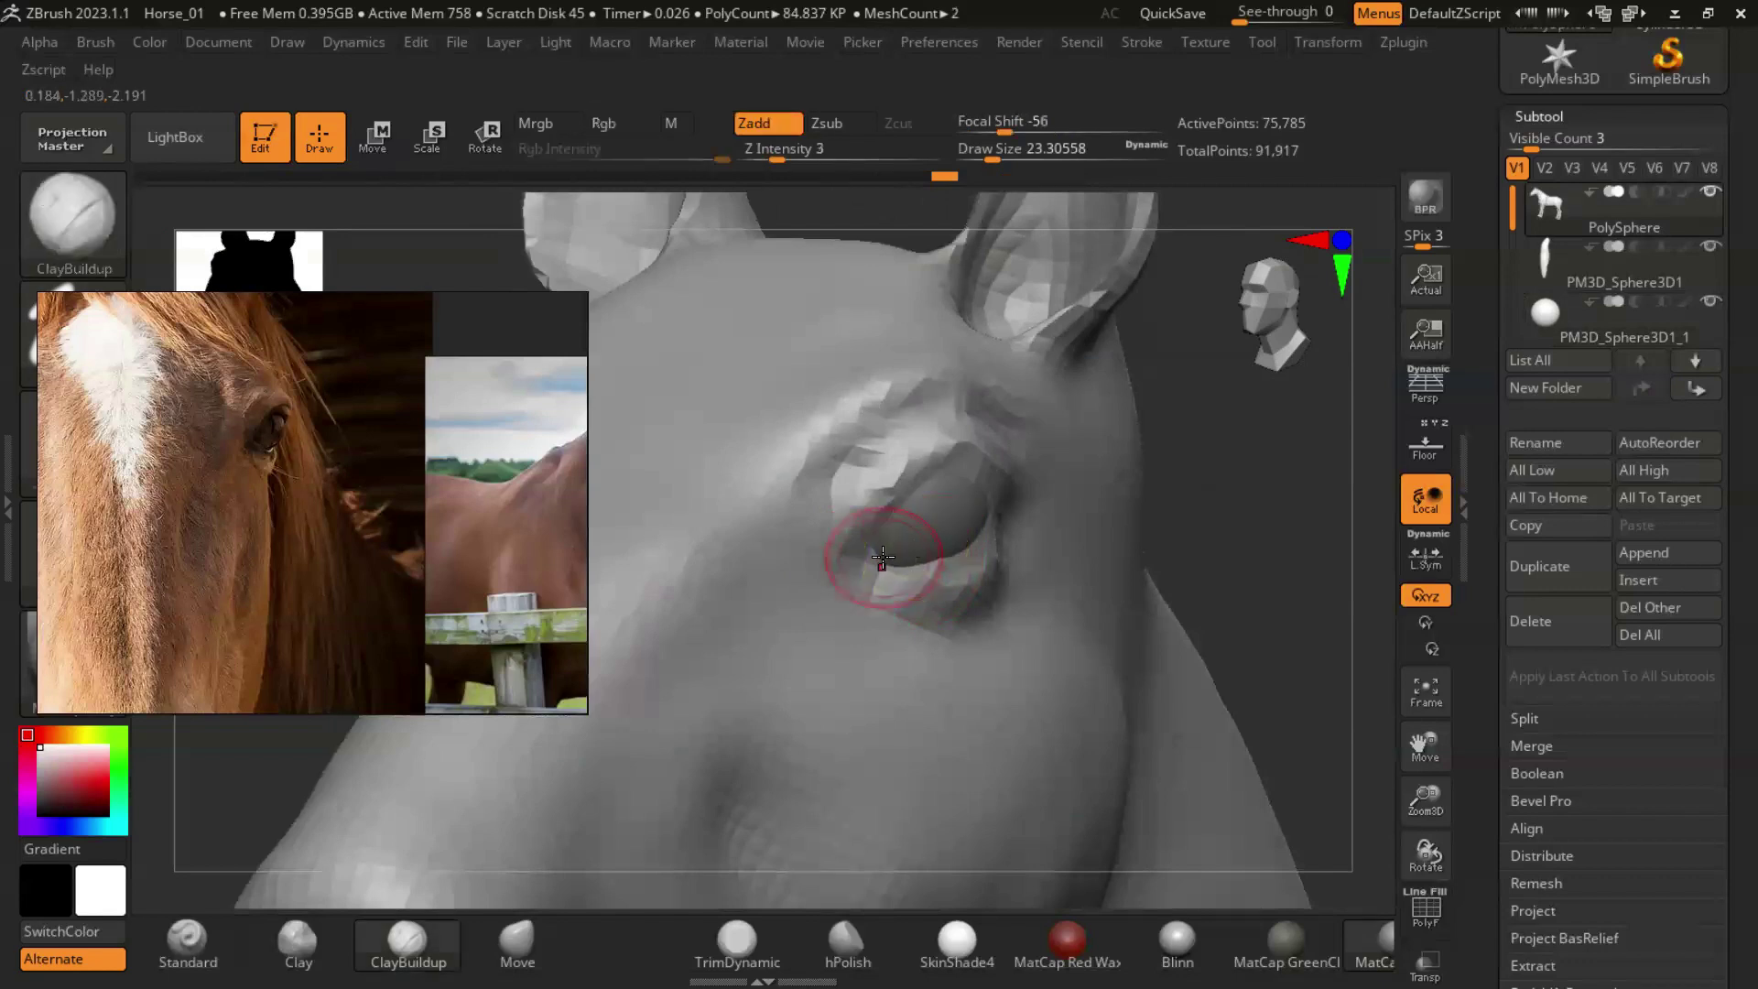
pyautogui.press('[')
pyautogui.press('[')
pyautogui.press('[')
pyautogui.press('[')
pyautogui.moveTo(835, 575); pyautogui.dragTo(1184, 632)
pyautogui.moveTo(1218, 714); pyautogui.dragTo(1234, 683)
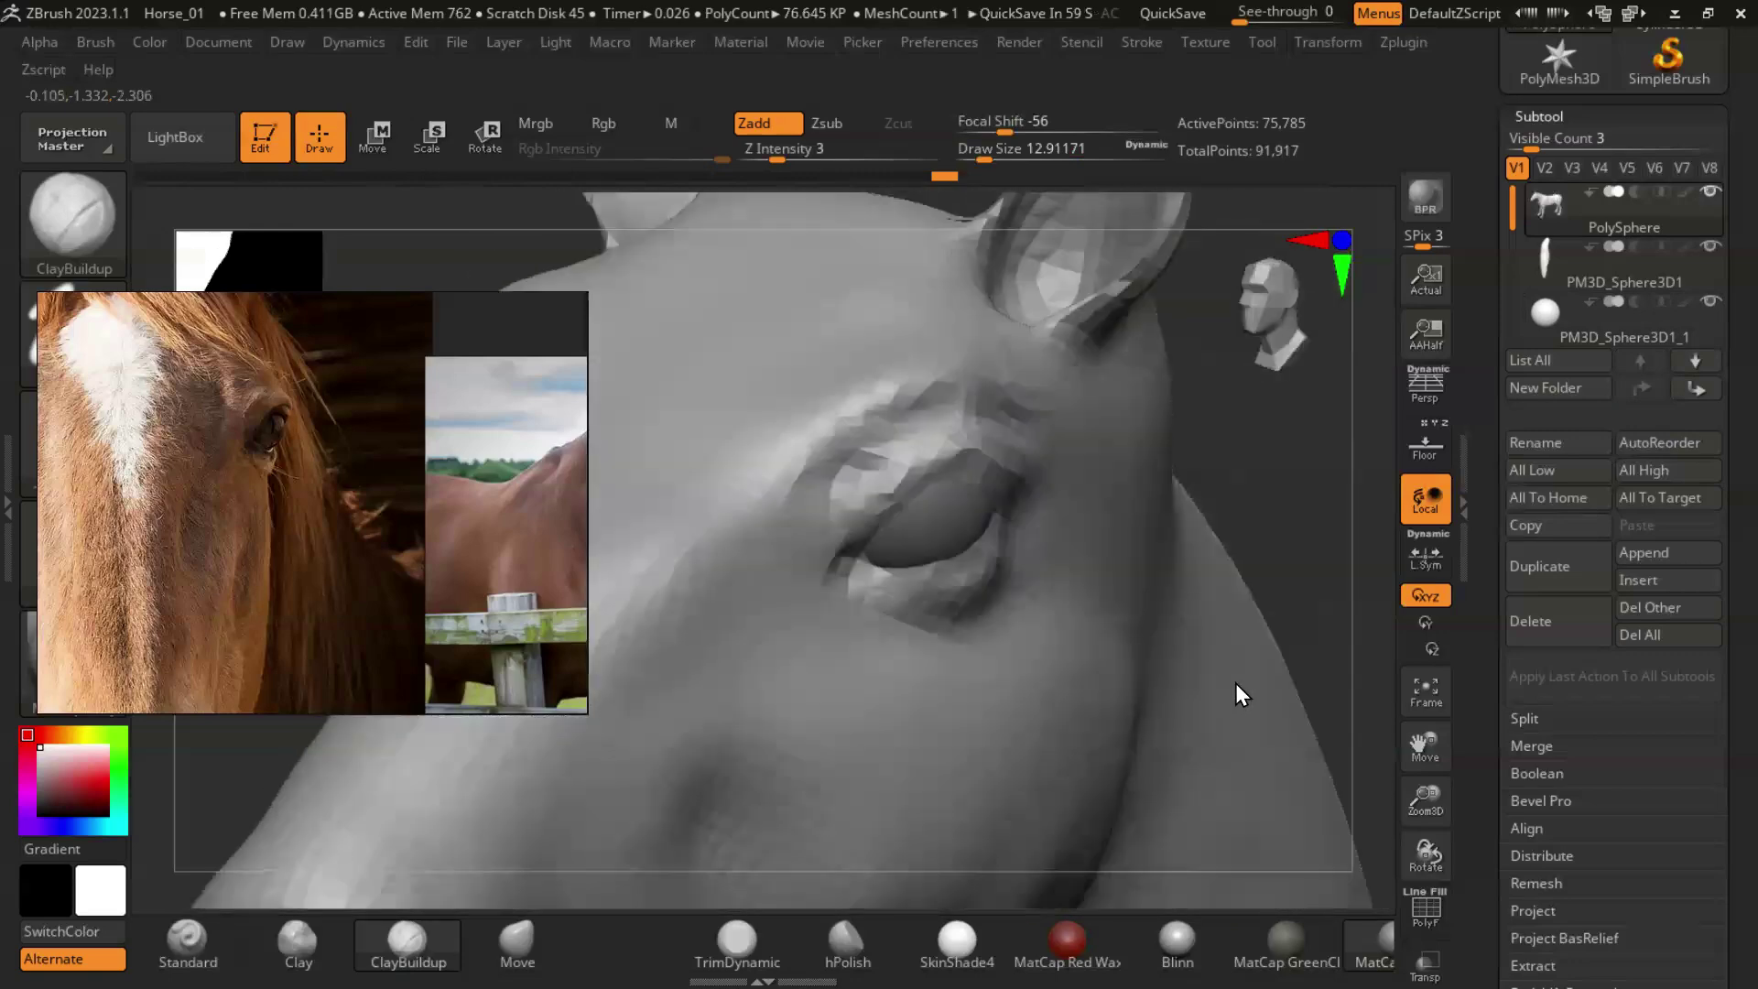
# Reshape the eyelids with the Move brush and build up the inner eye corner with ClayBuildup at a draw size of about 22.
pyautogui.press('b')
pyautogui.press('m')
pyautogui.press('v')
pyautogui.moveTo(931, 478); pyautogui.dragTo(1025, 506)
pyautogui.moveTo(1031, 579)
pyautogui.mouseDown()
pyautogui.moveTo(969, 667)
pyautogui.moveTo(883, 510)
pyautogui.moveTo(846, 383)
pyautogui.moveTo(868, 501)
pyautogui.moveTo(1177, 510)
pyautogui.moveTo(1007, 568)
pyautogui.moveTo(778, 714)
pyautogui.moveTo(549, 824)
pyautogui.mouseUp()
pyautogui.click(407, 943)
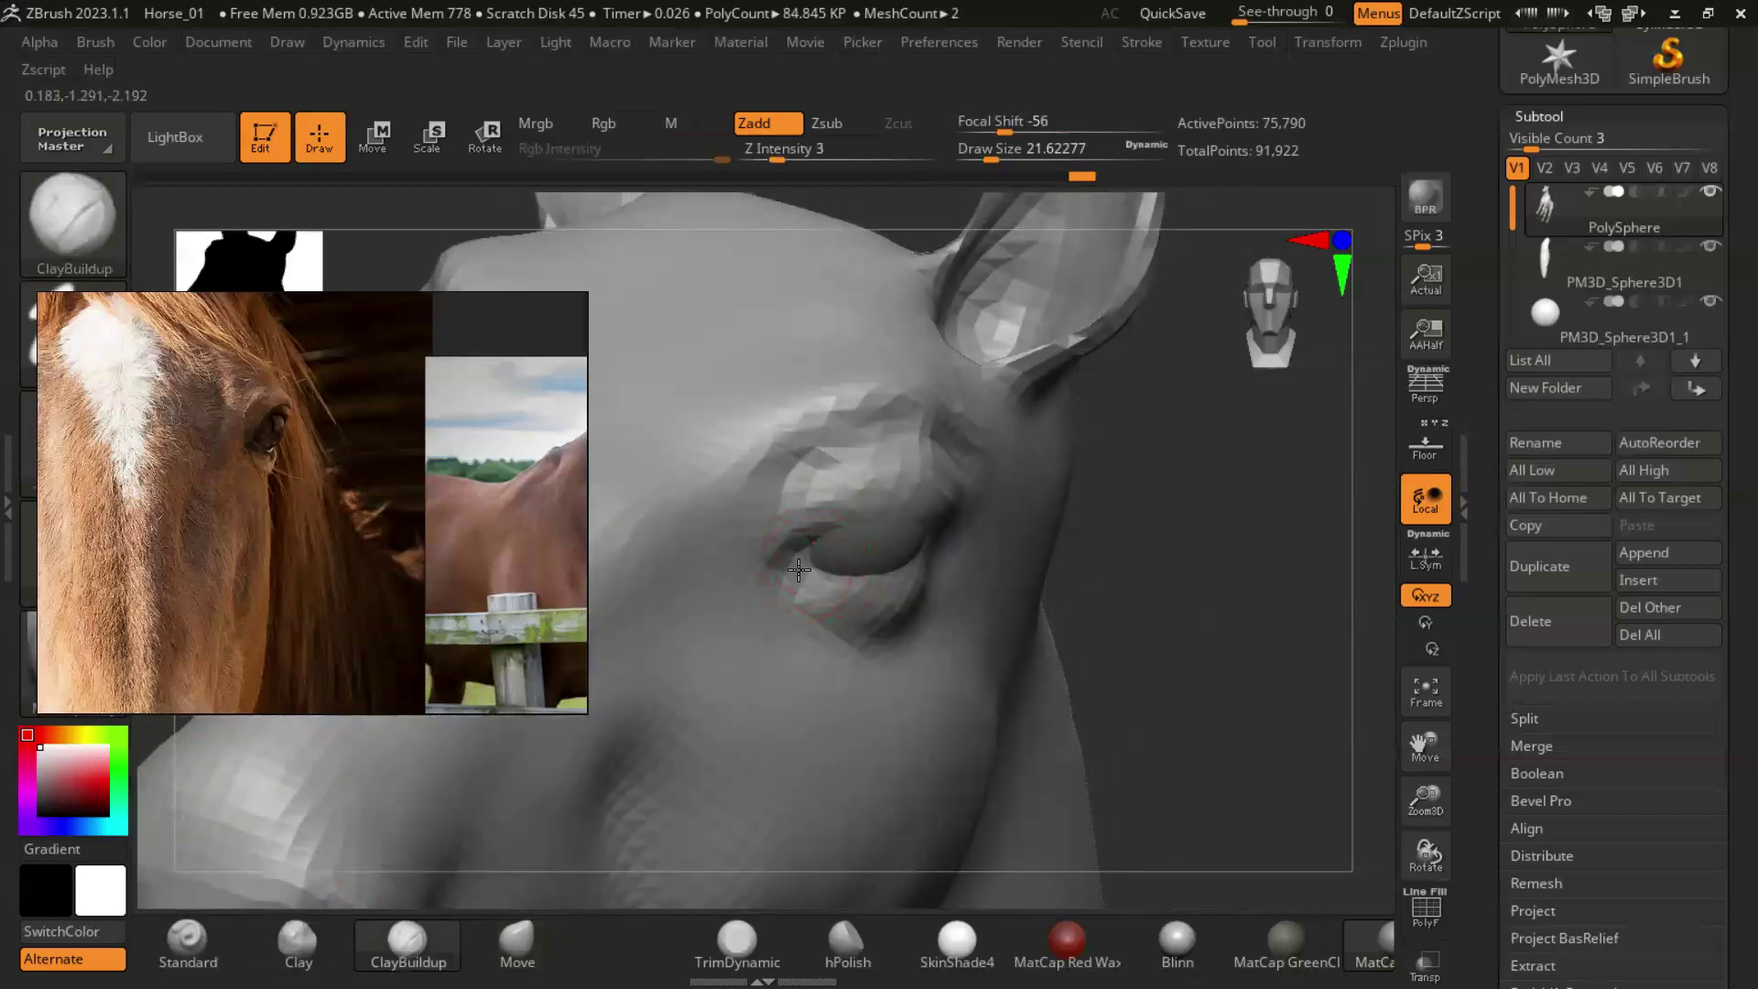
pyautogui.moveTo(788, 568)
pyautogui.mouseDown(button='right')
pyautogui.moveTo(877, 592)
pyautogui.moveTo(851, 579)
pyautogui.mouseUp(button='right')
# Pull the lower eyelid into shape beneath the eyeball with the Move brush at a draw size of about 59.
pyautogui.press('b')
pyautogui.press('m')
pyautogui.press('v')
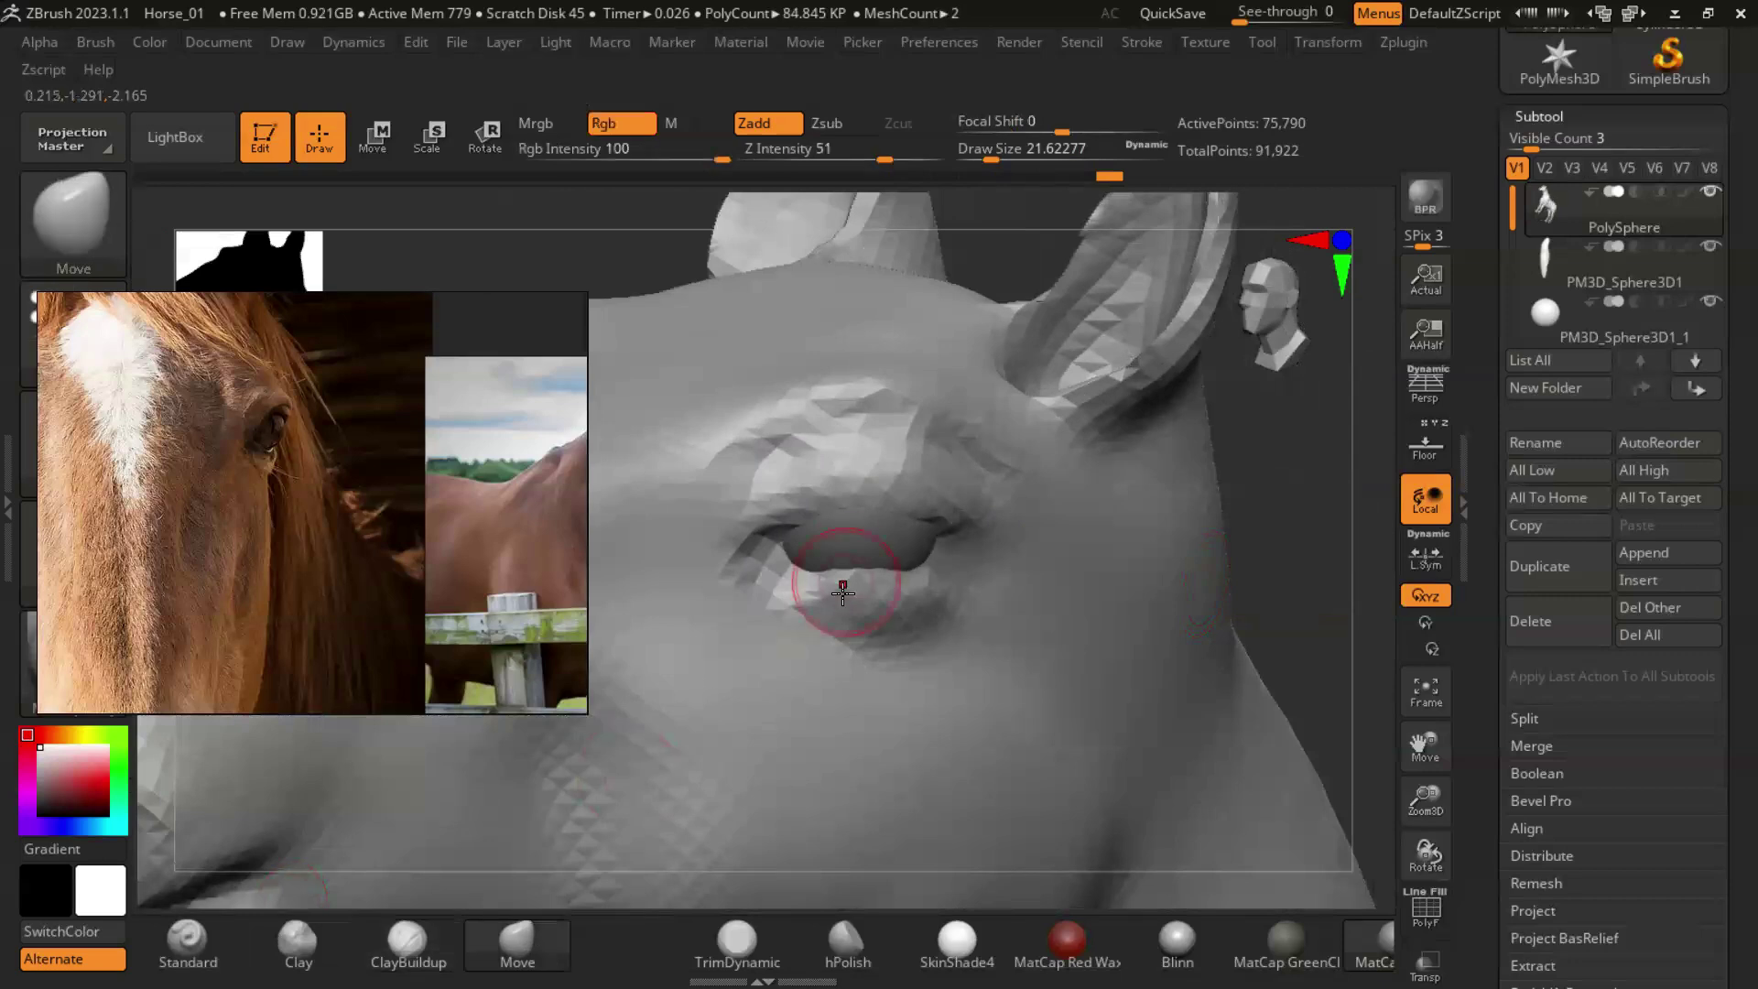
pyautogui.press(']')
pyautogui.press(']')
pyautogui.press(']')
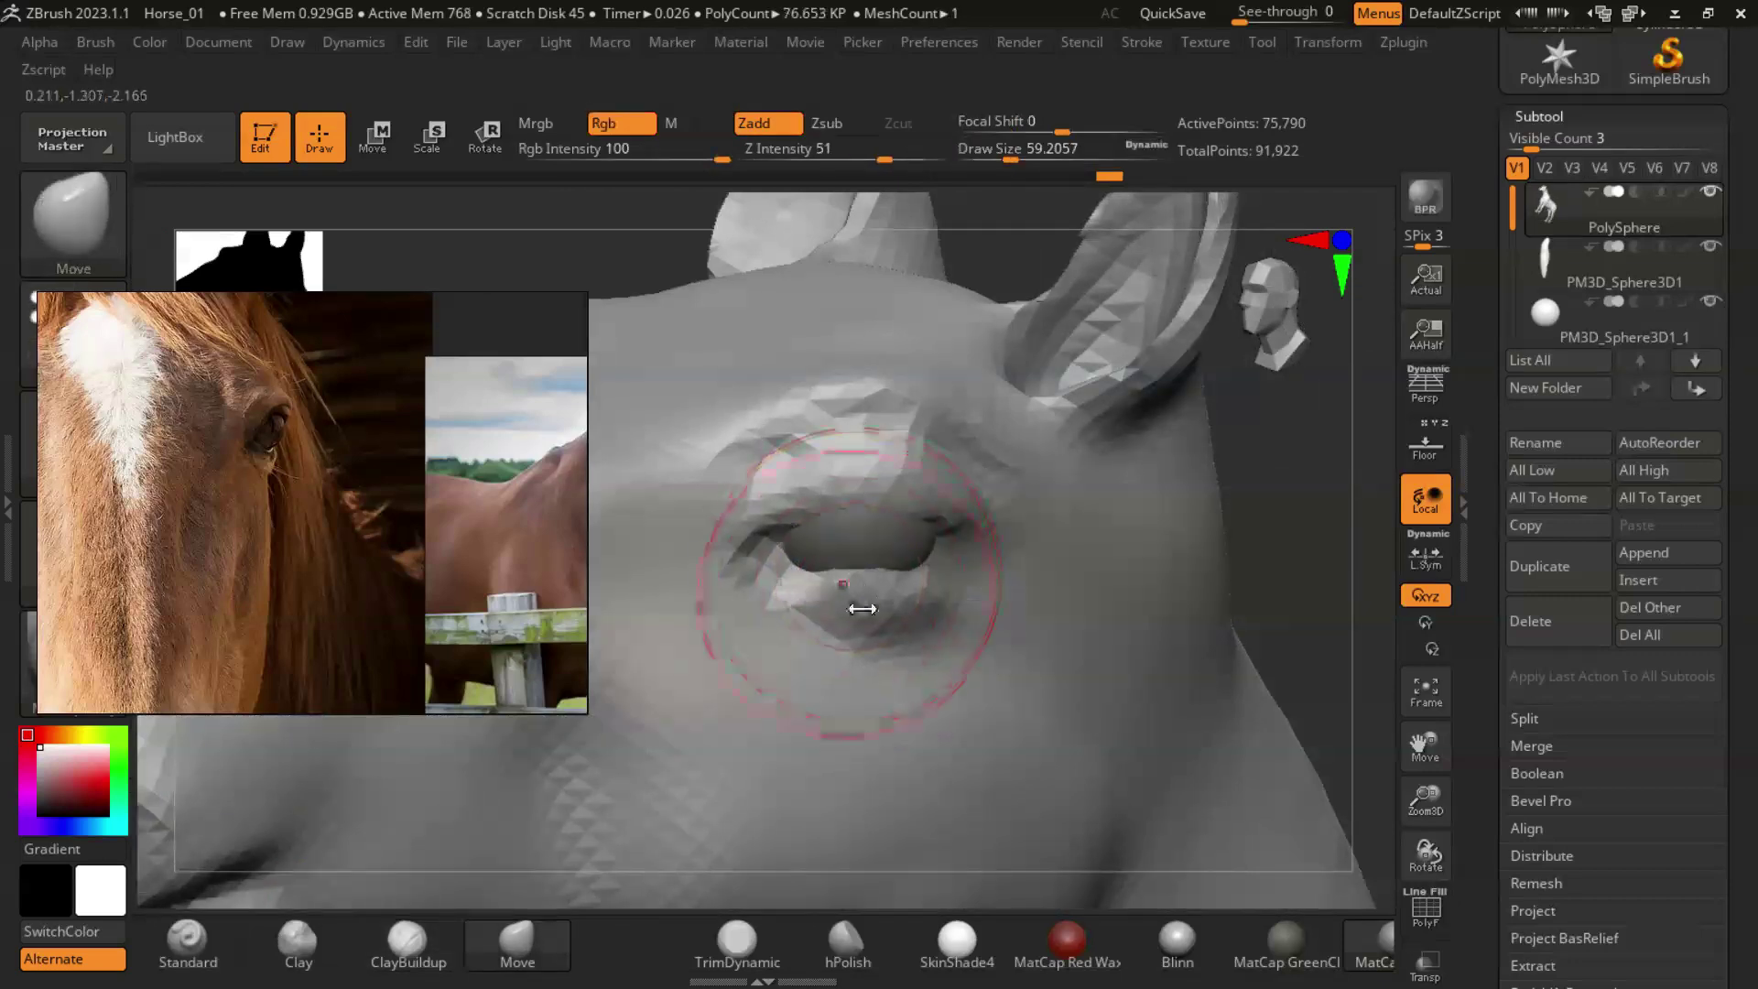
pyautogui.moveTo(856, 574)
pyautogui.mouseDown(button='right')
pyautogui.moveTo(1217, 530)
pyautogui.moveTo(1138, 589)
pyautogui.moveTo(838, 645)
pyautogui.mouseUp(button='right')
# Refine the eyelid rims and eye corners with ClayBuildup at a draw size of about 12.
pyautogui.press('ctrl')
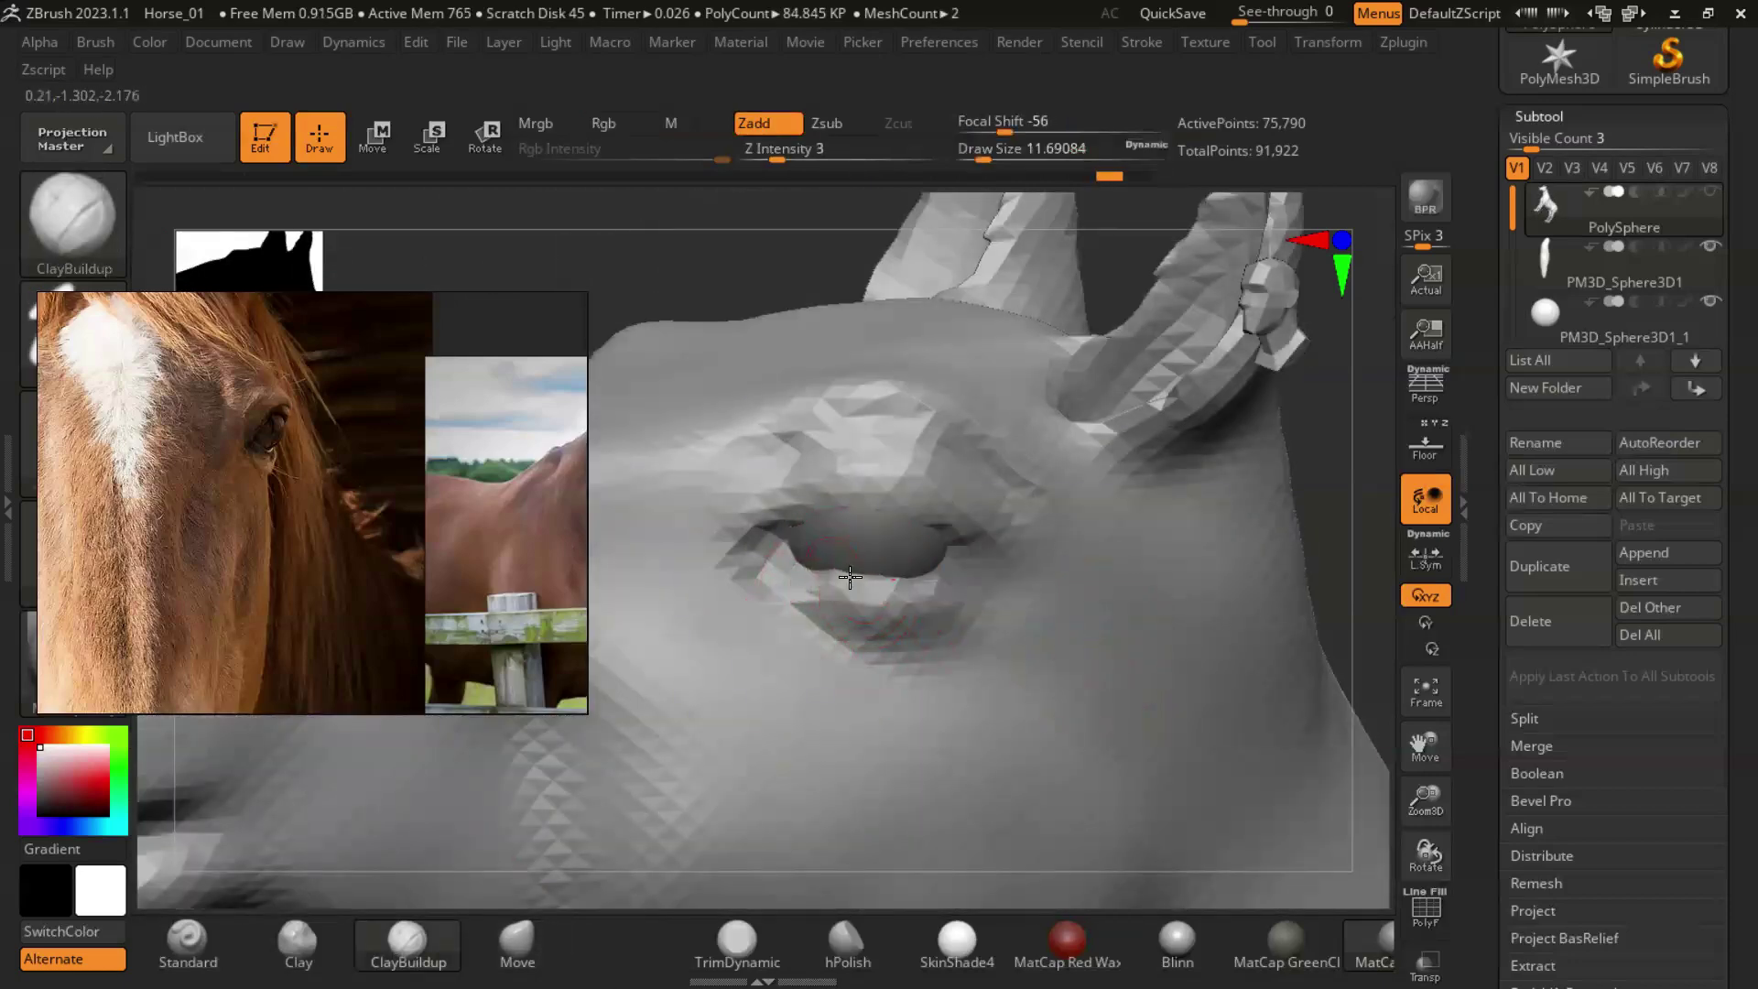
pyautogui.moveTo(1280, 490); pyautogui.dragTo(798, 534, button='right')
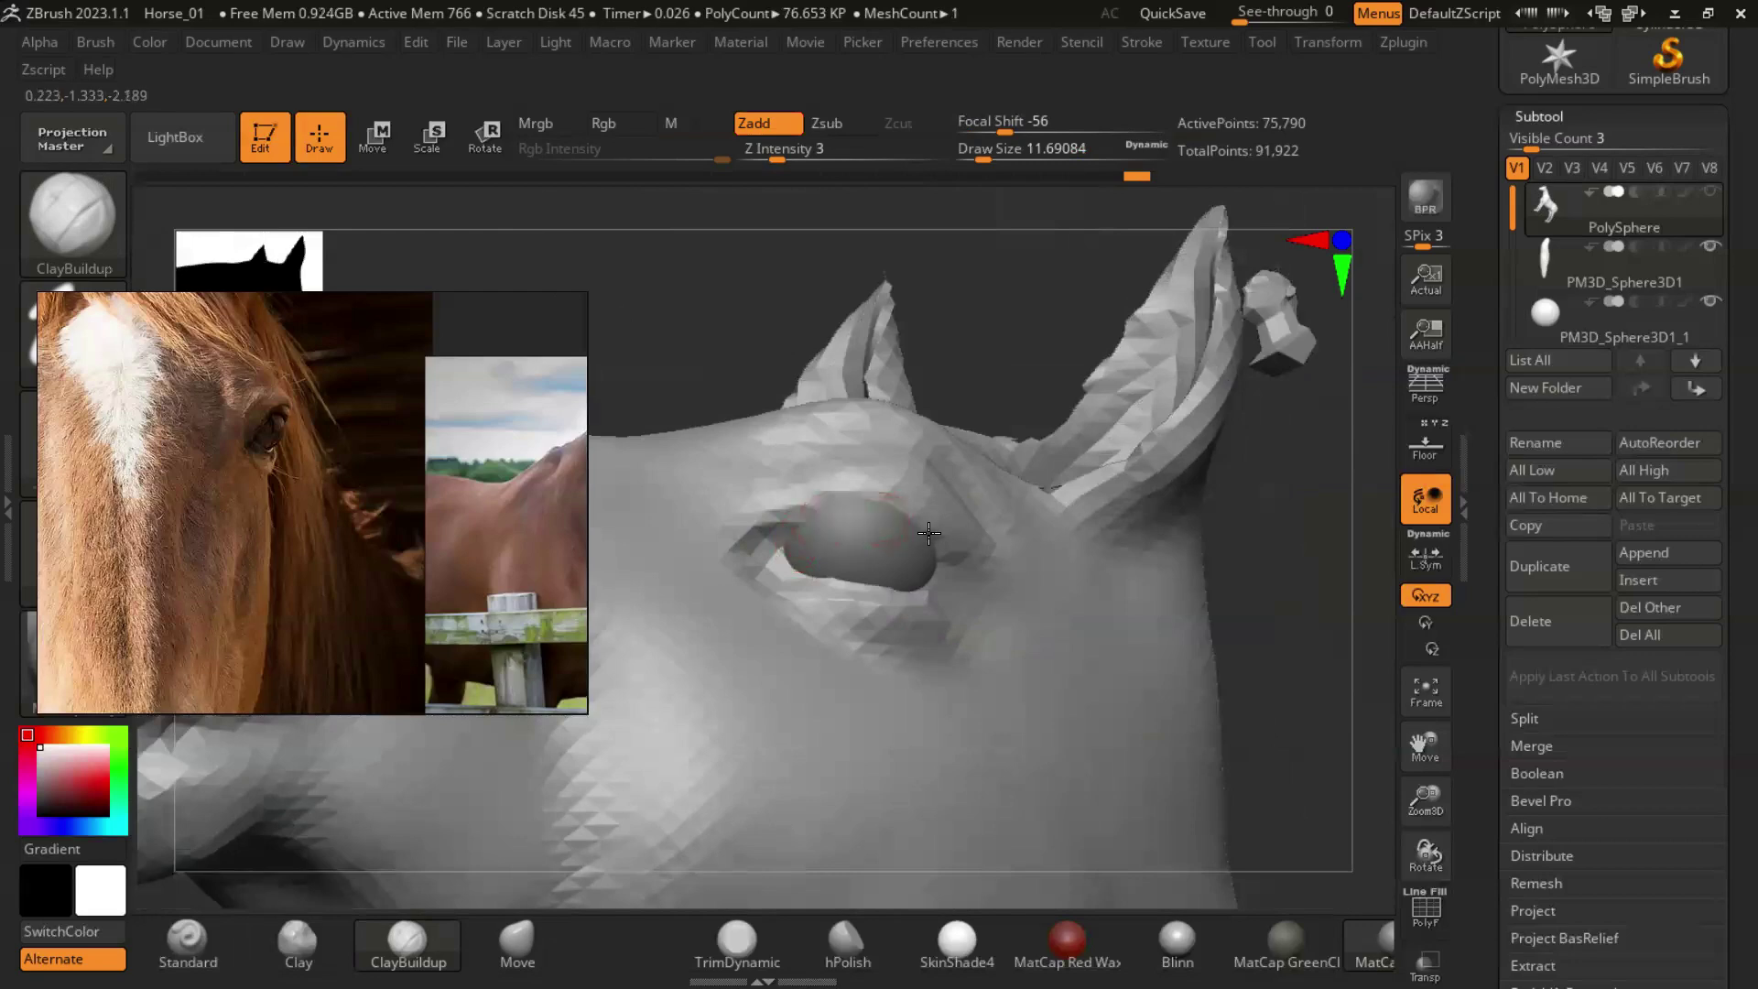
pyautogui.moveTo(1216, 558); pyautogui.dragTo(781, 579, button='right')
pyautogui.moveTo(1186, 533); pyautogui.dragTo(797, 577, button='right')
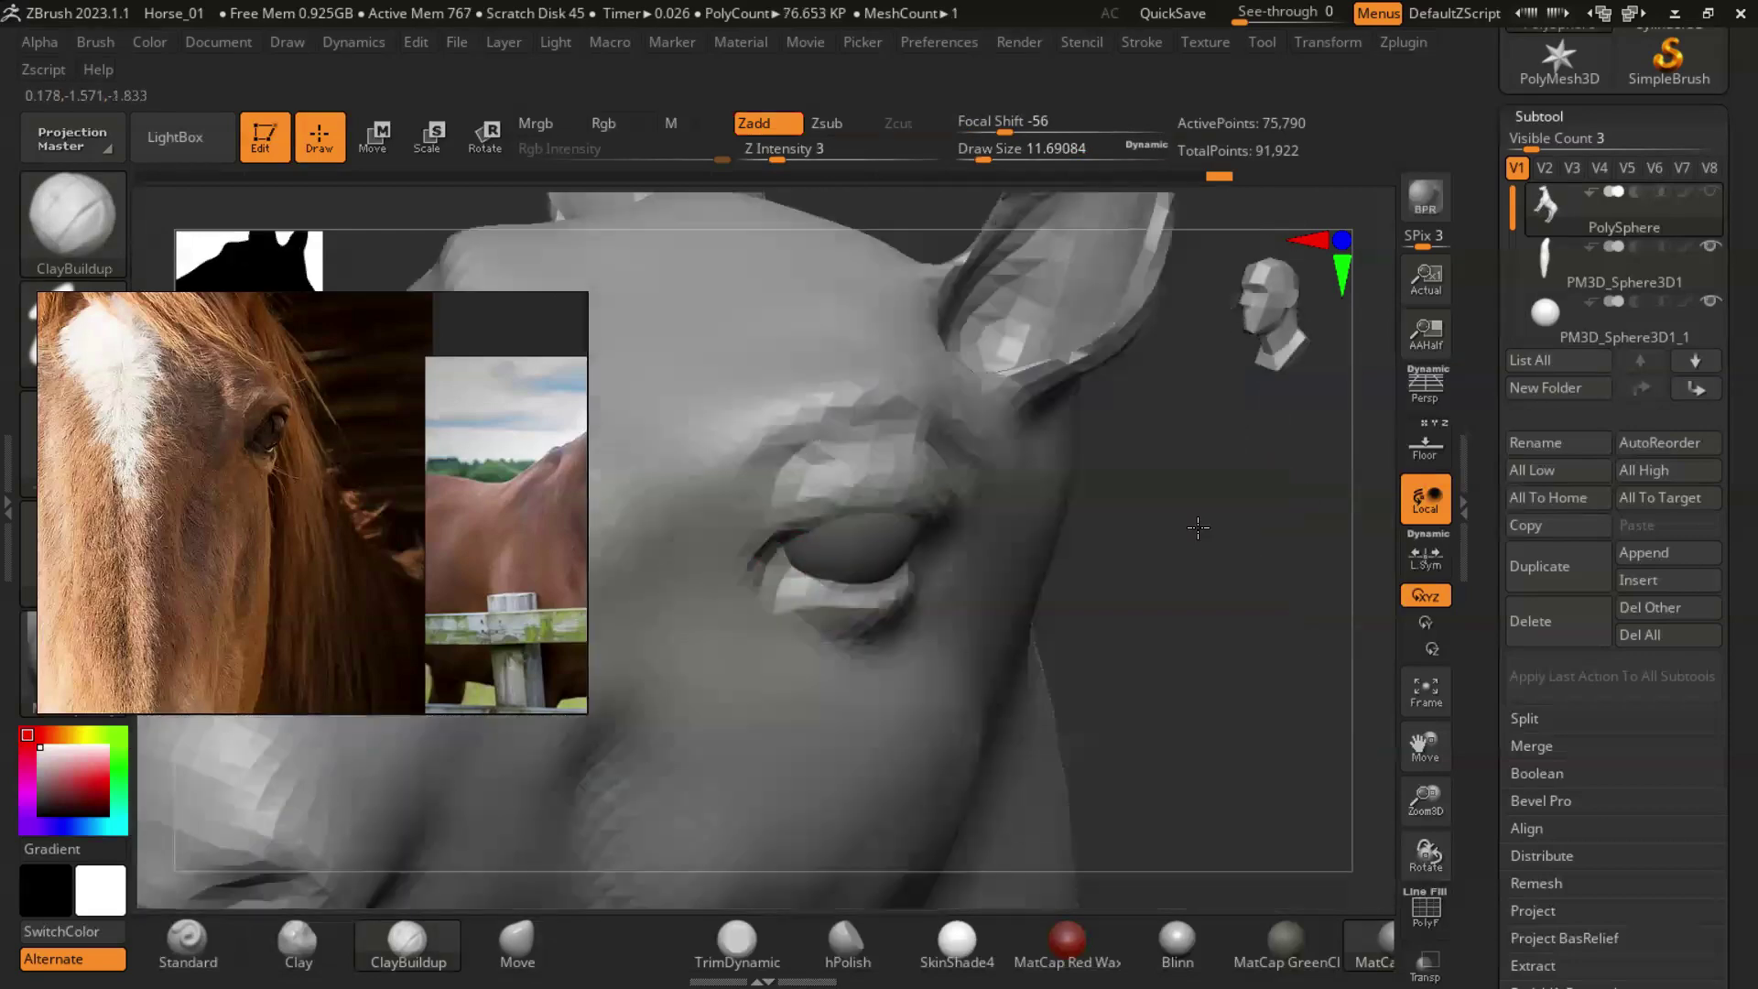
pyautogui.moveTo(1228, 550); pyautogui.dragTo(787, 599, button='right')
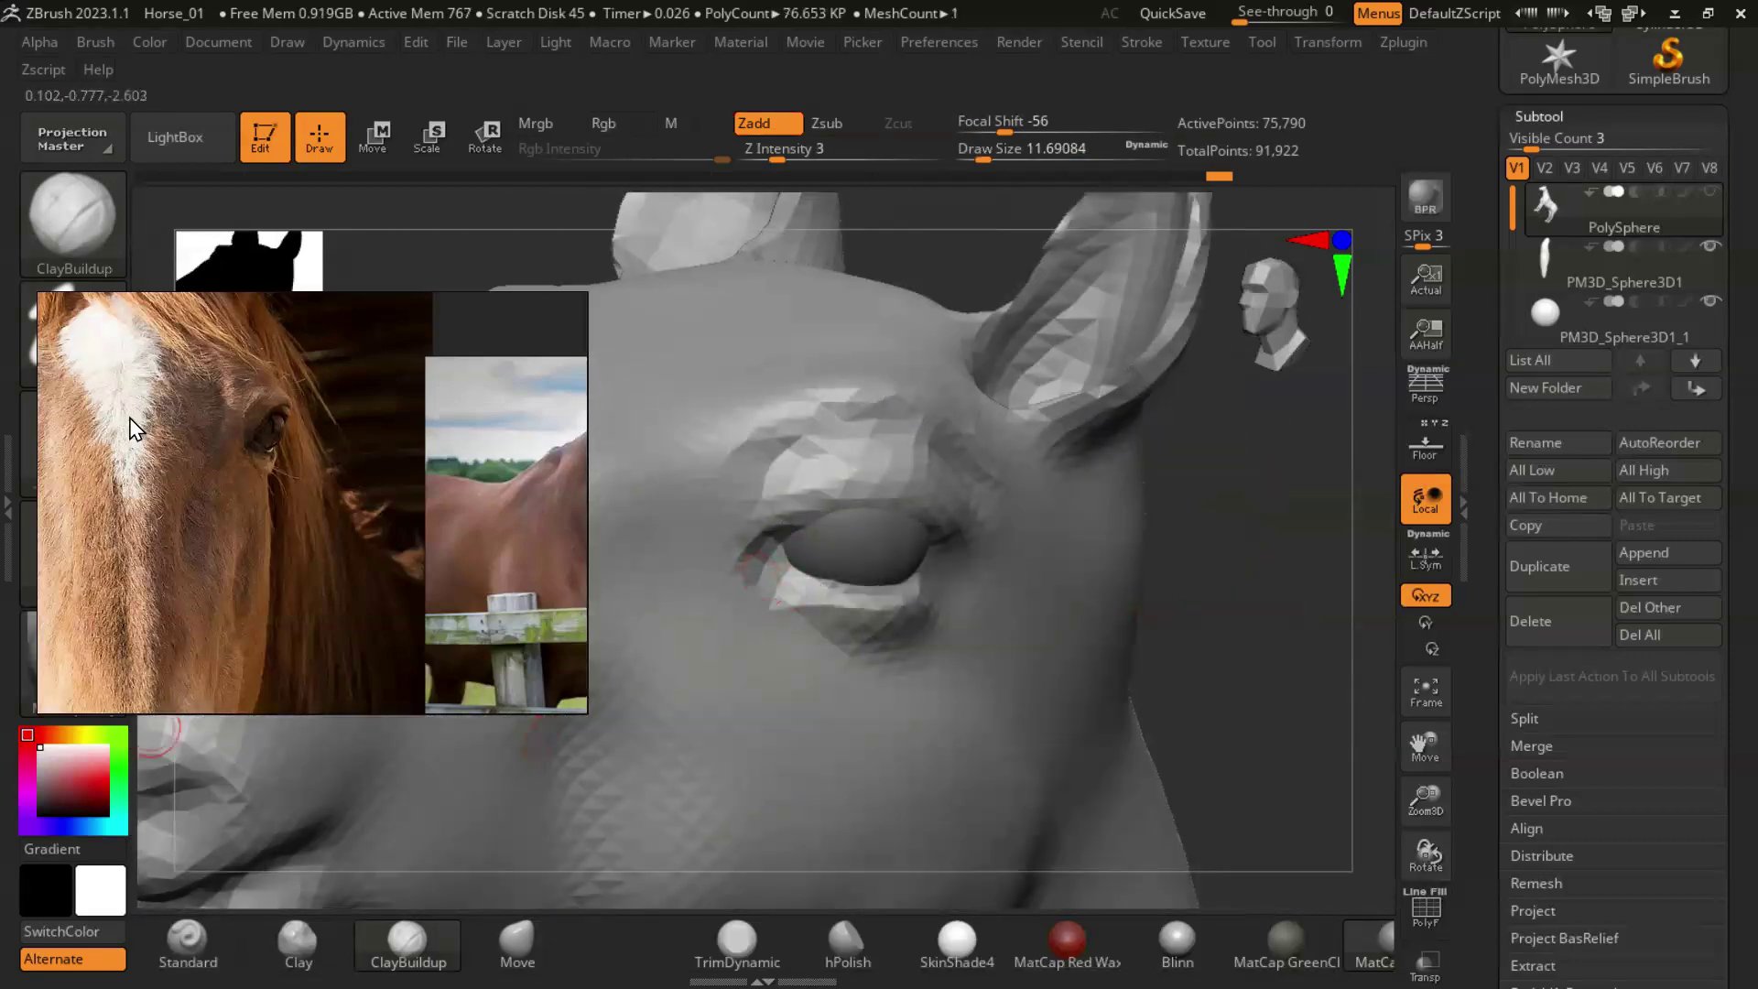
# Set the DynaMesh resolution to 200 and remesh the horse's body.
pyautogui.click(1707, 769)
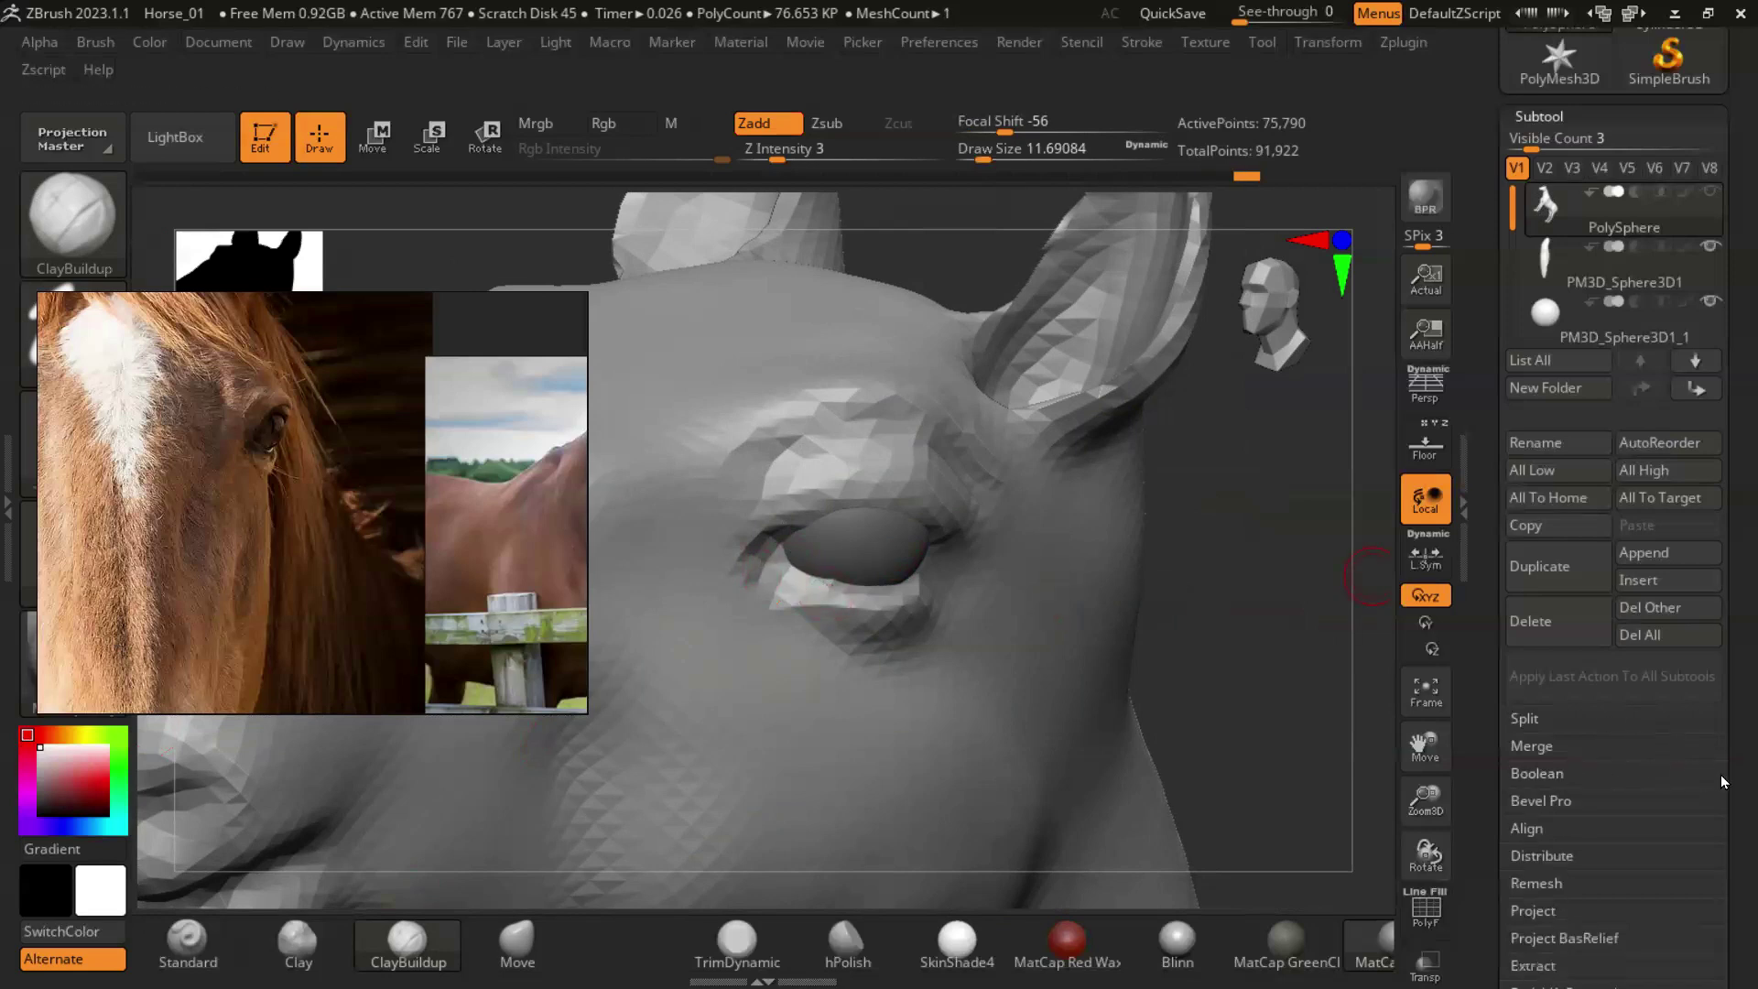
pyautogui.scroll(-5, 1722, 774)
pyautogui.click(1547, 777)
pyautogui.click(1546, 476)
pyautogui.write('200')
pyautogui.press('Return')
pyautogui.moveTo(1247, 608)
pyautogui.keyDown('ctrl'); pyautogui.mouseDown()
pyautogui.moveTo(1276, 620)
pyautogui.moveTo(1276, 582)
pyautogui.moveTo(1190, 640)
pyautogui.mouseUp(); pyautogui.keyUp('ctrl')
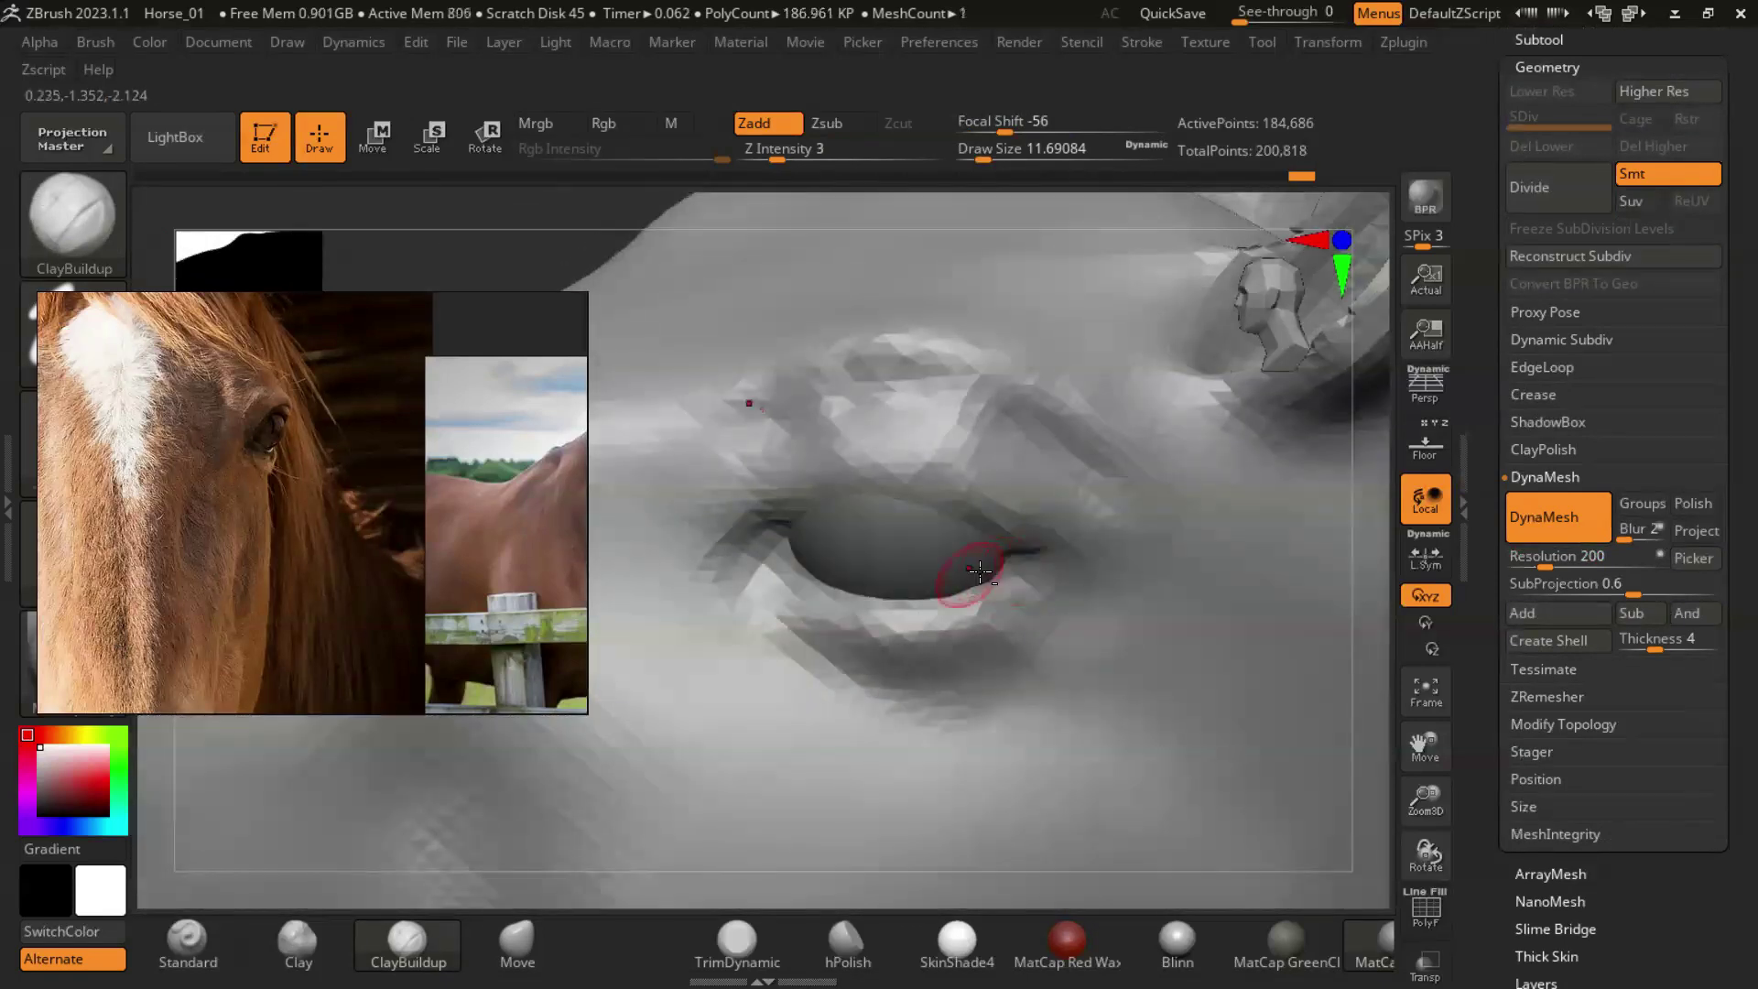
# Sculpt finer upper and lower eyelid forms on the remeshed head with ClayBuildup at a draw size of about 12.
pyautogui.moveTo(877, 496); pyautogui.dragTo(914, 500)
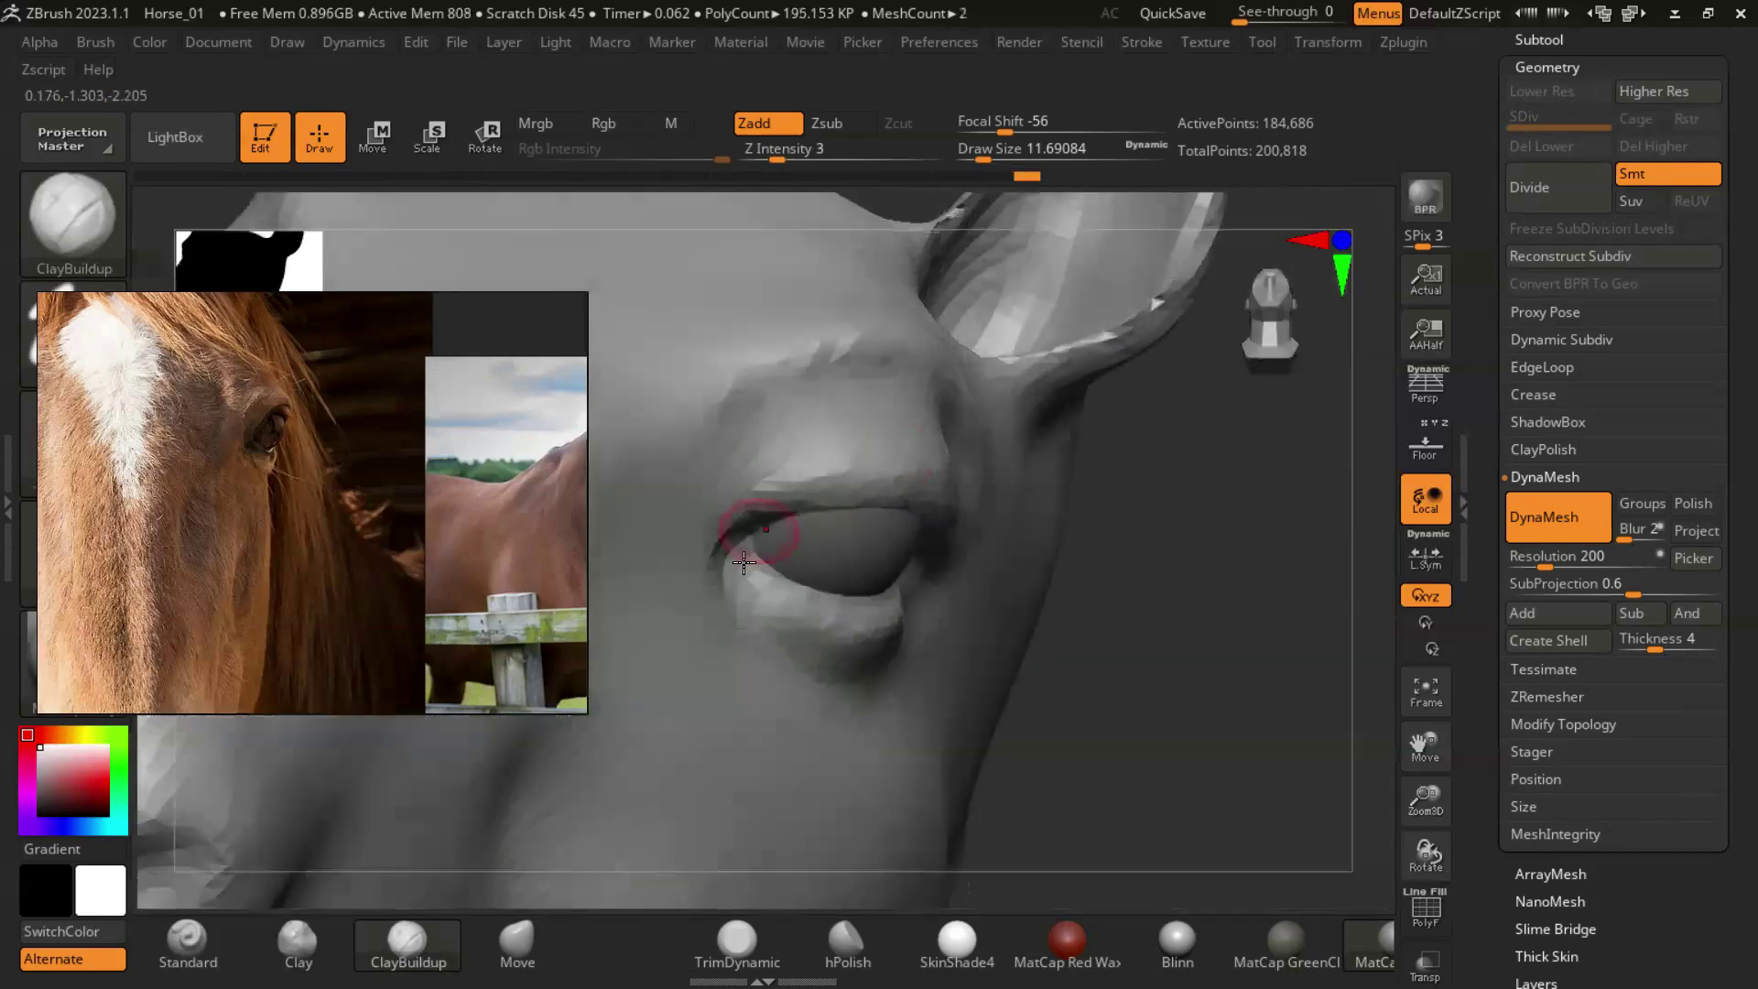
pyautogui.moveTo(743, 560); pyautogui.dragTo(1067, 583, button='right')
pyautogui.moveTo(875, 632); pyautogui.dragTo(748, 580)
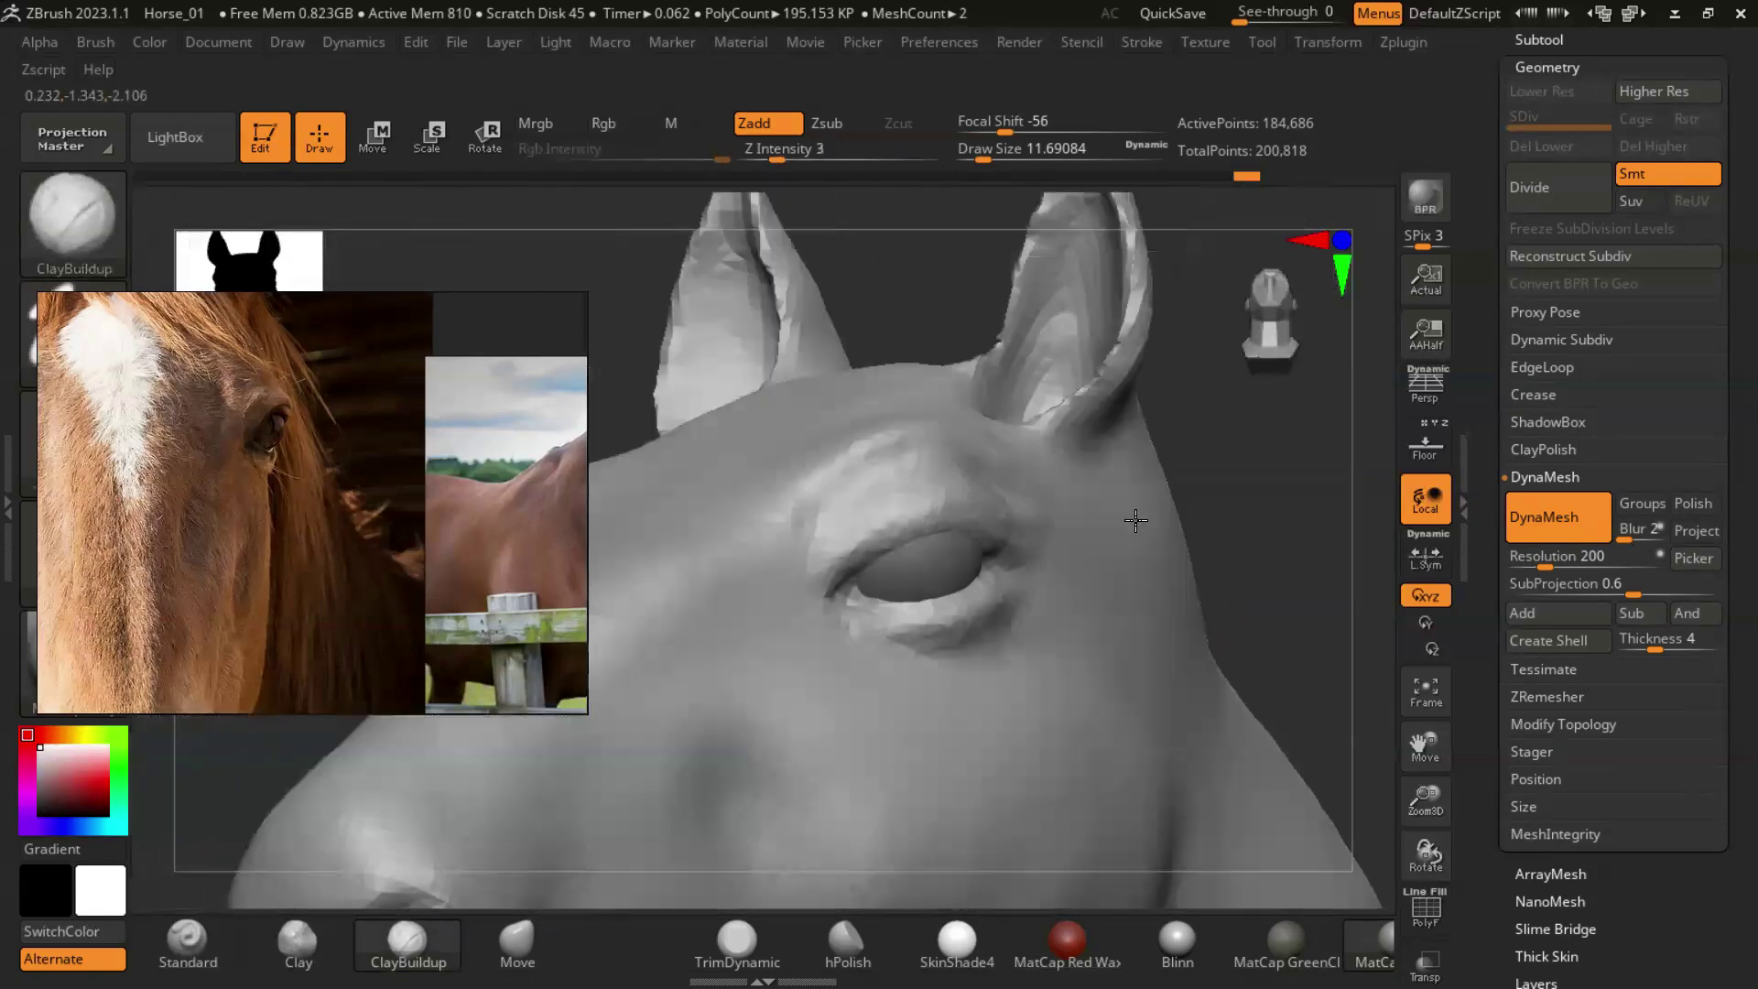
pyautogui.moveTo(1140, 518); pyautogui.dragTo(852, 528, button='right')
pyautogui.moveTo(932, 443); pyautogui.dragTo(1200, 537, button='right')
# Build up the ear's inner edge and base with ClayBuildup at a draw size of about 13.
pyautogui.press('s')
pyautogui.moveTo(977, 463); pyautogui.dragTo(952, 430)
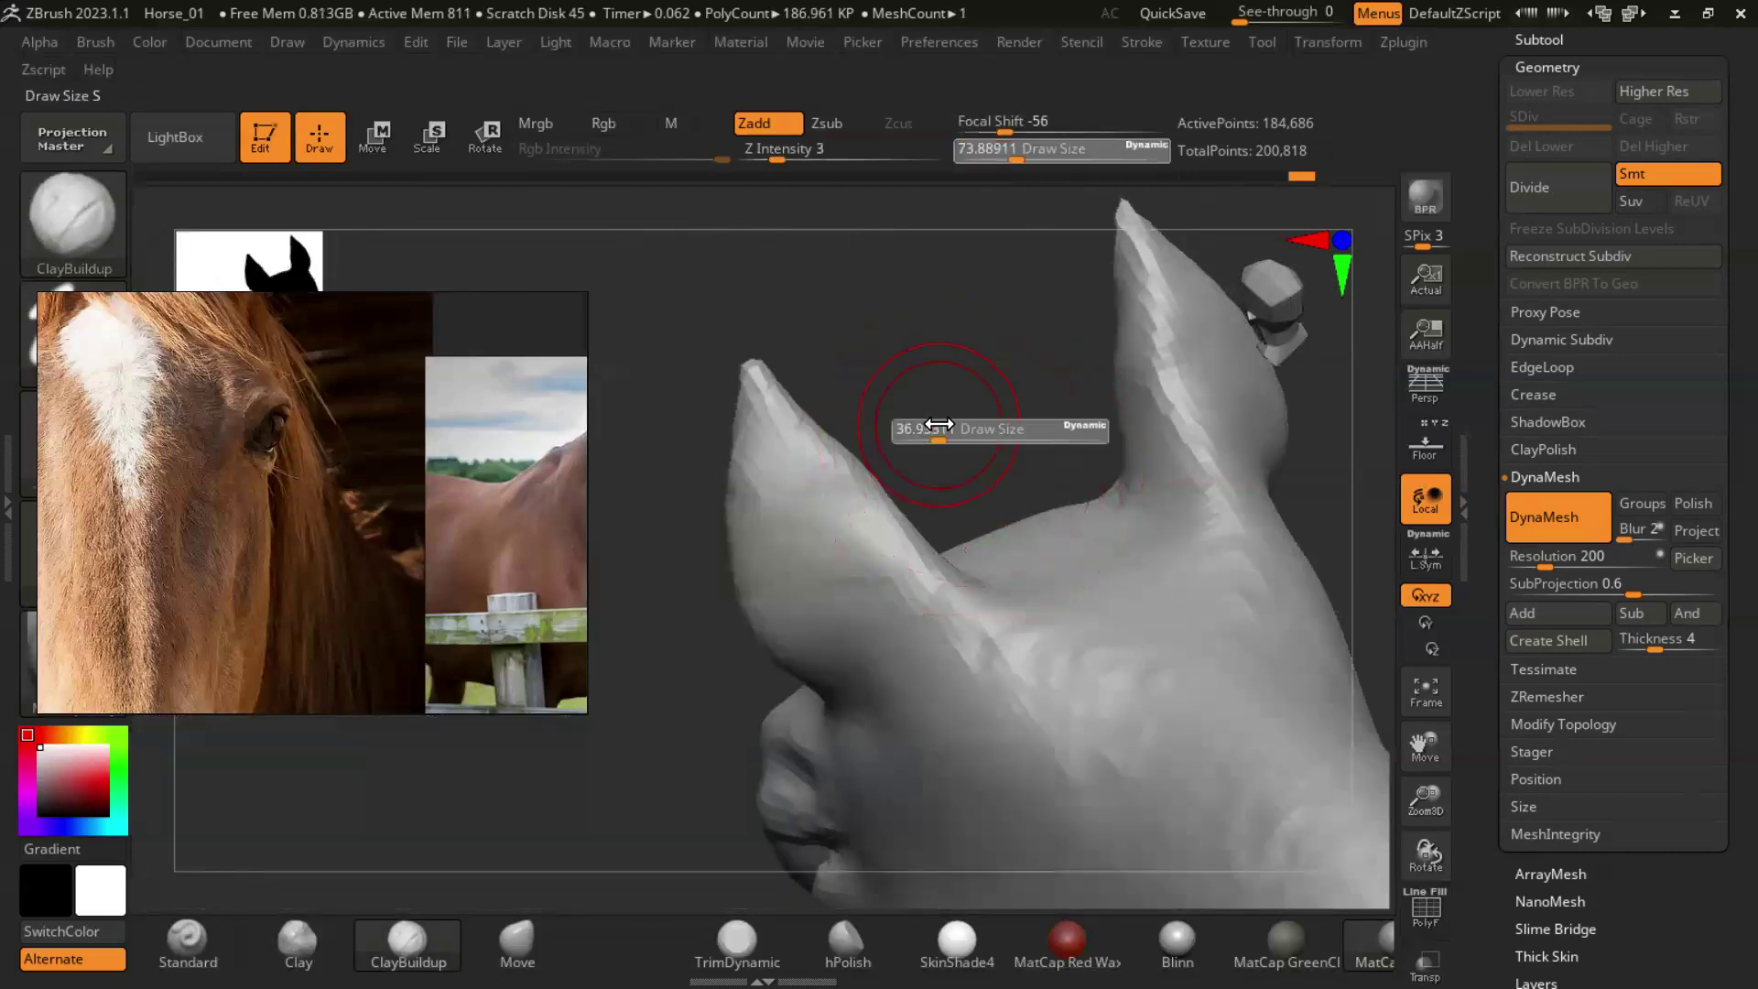
pyautogui.moveTo(1236, 805)
pyautogui.mouseDown(button='right')
pyautogui.moveTo(969, 518)
pyautogui.moveTo(1130, 612)
pyautogui.moveTo(1007, 641)
pyautogui.moveTo(939, 718)
pyautogui.moveTo(1255, 631)
pyautogui.moveTo(1218, 596)
pyautogui.mouseUp(button='right')
pyautogui.press('s')
pyautogui.moveTo(705, 626); pyautogui.dragTo(688, 625)
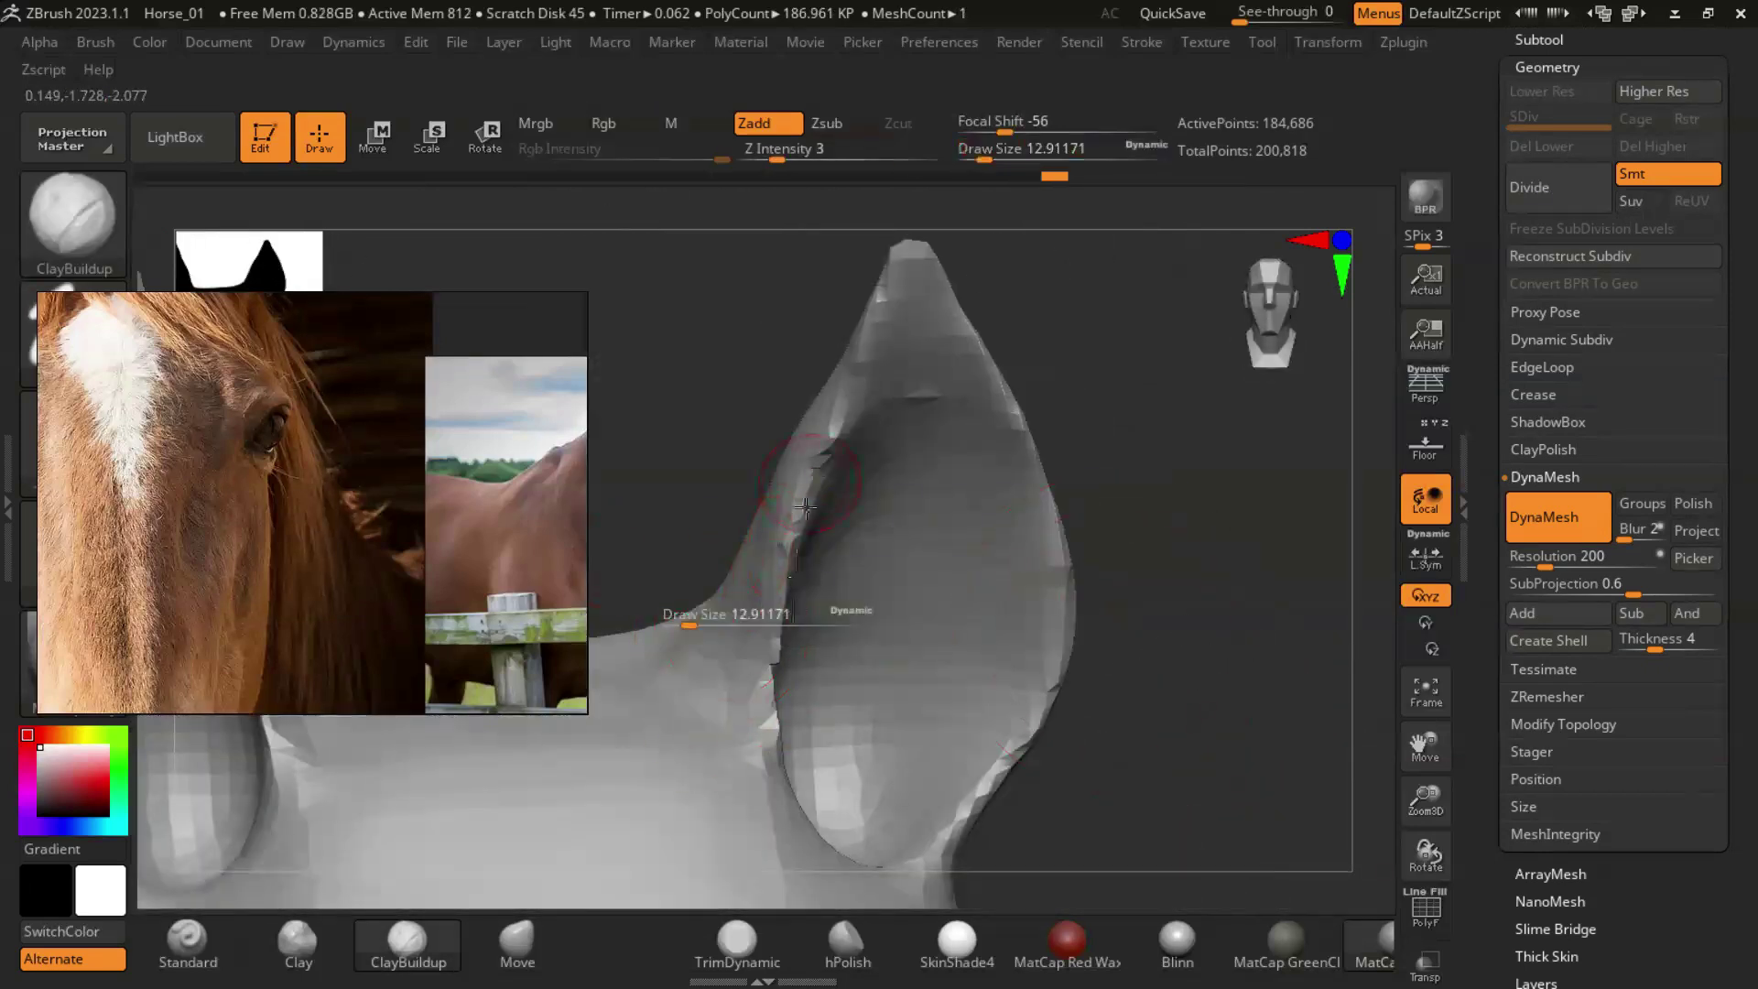
pyautogui.moveTo(768, 728); pyautogui.dragTo(783, 583, button='right')
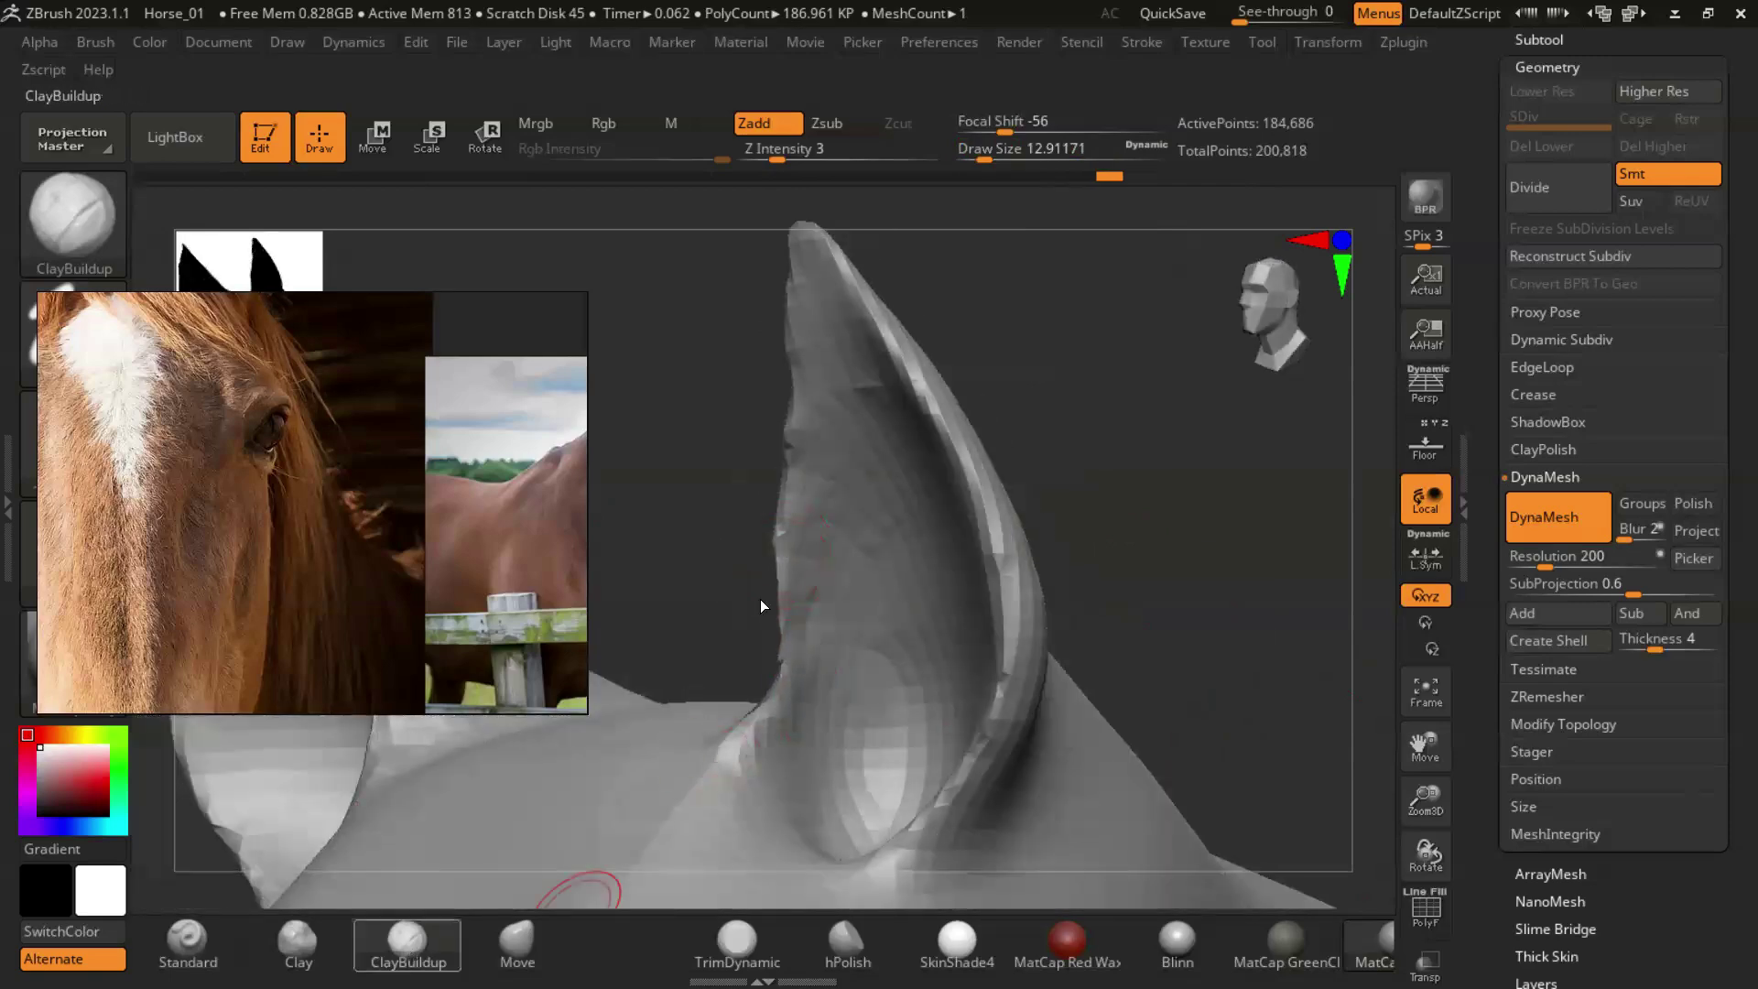
pyautogui.moveTo(1061, 451); pyautogui.dragTo(824, 587, button='right')
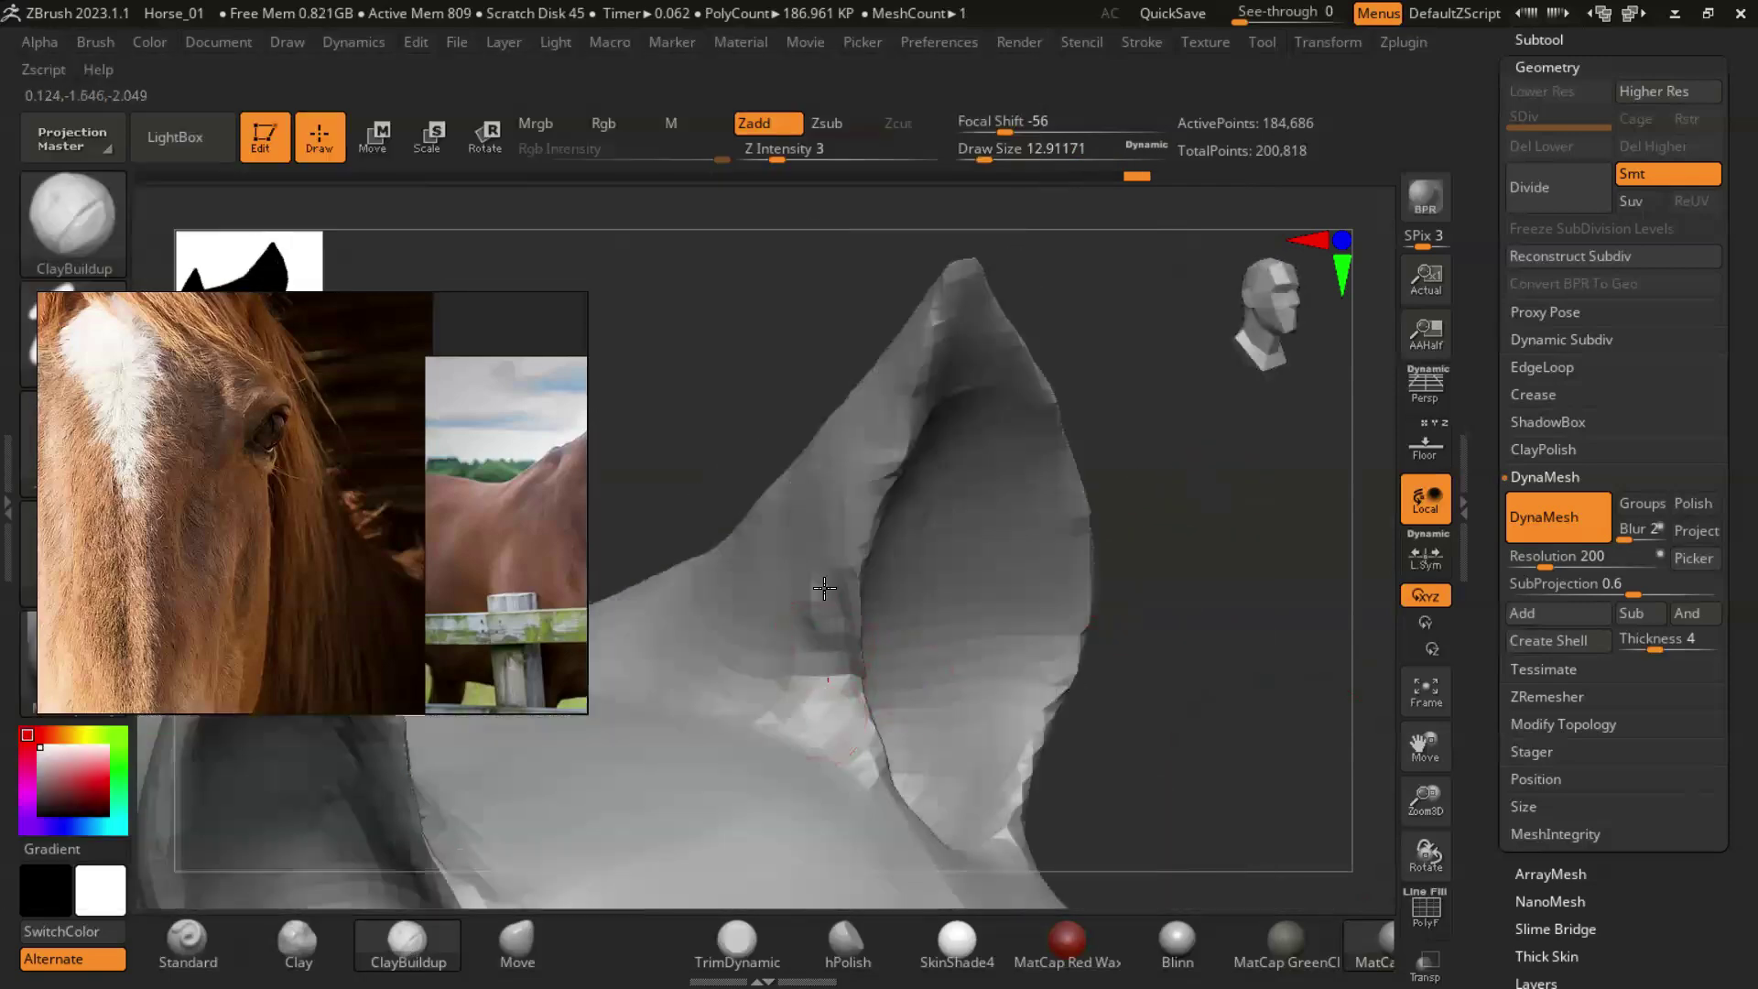
pyautogui.moveTo(838, 735); pyautogui.dragTo(1104, 692, button='right')
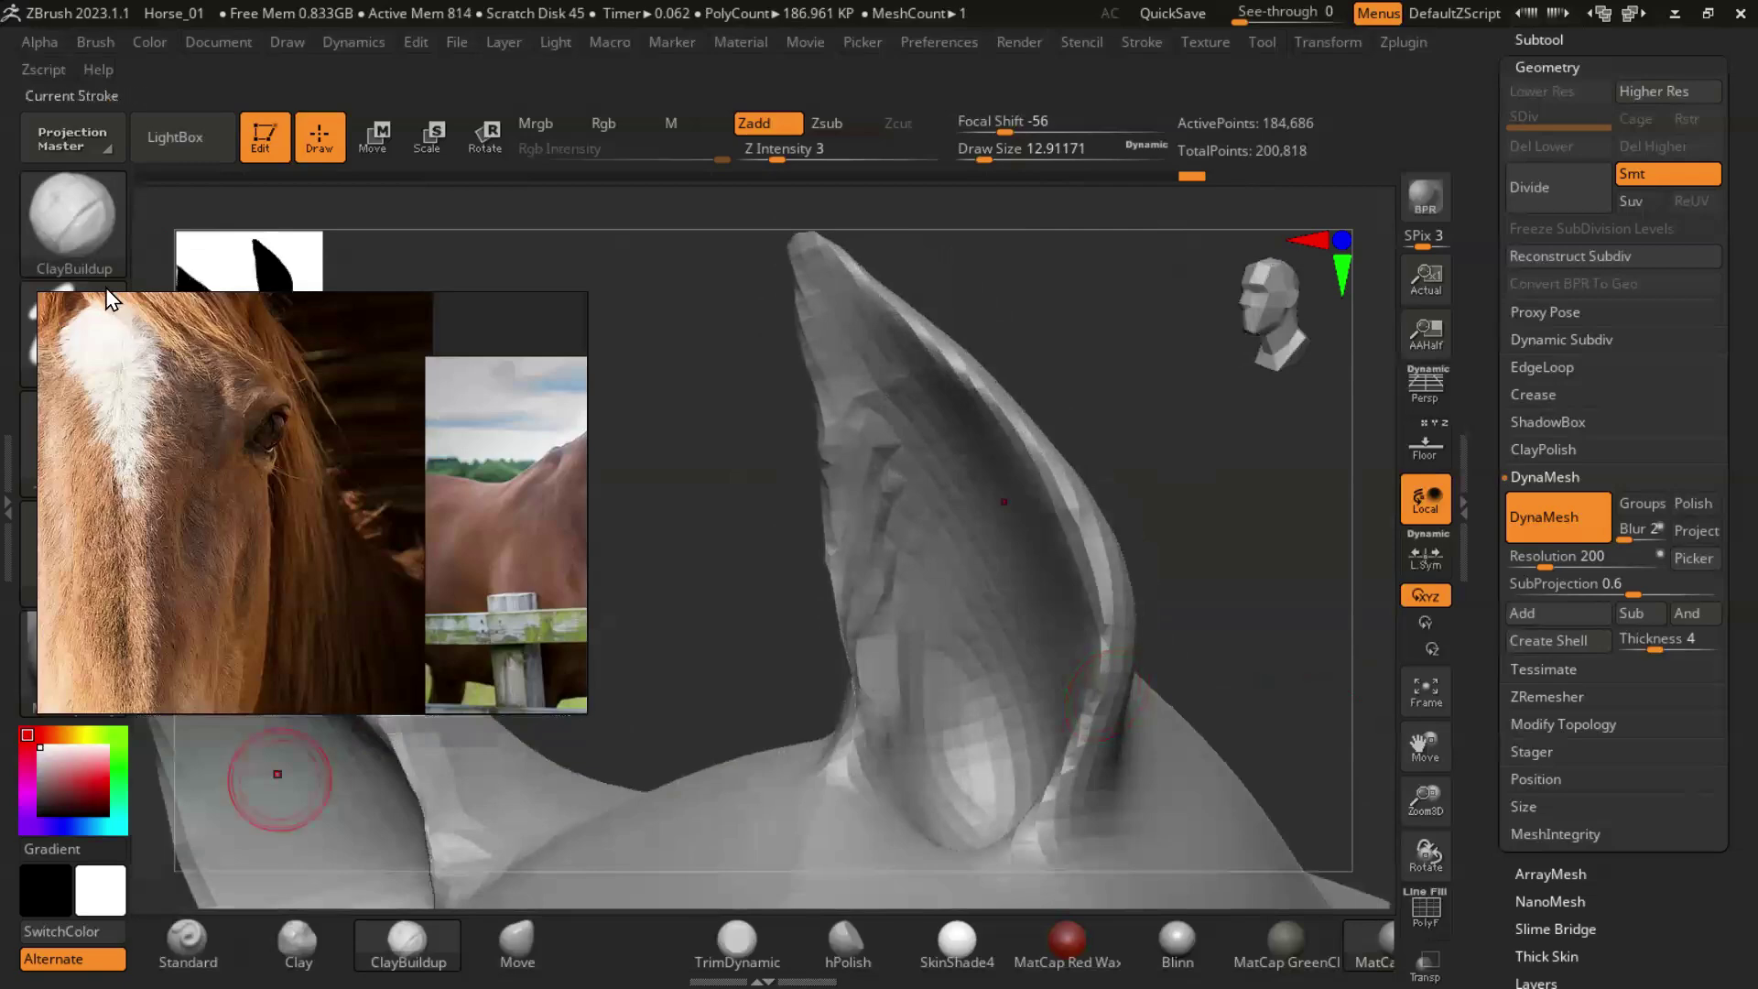
# Thicken the ear rims with the Inflat brush at a draw size of about 13 and smooth the ear surface.
pyautogui.press('b')
pyautogui.click(1043, 546)
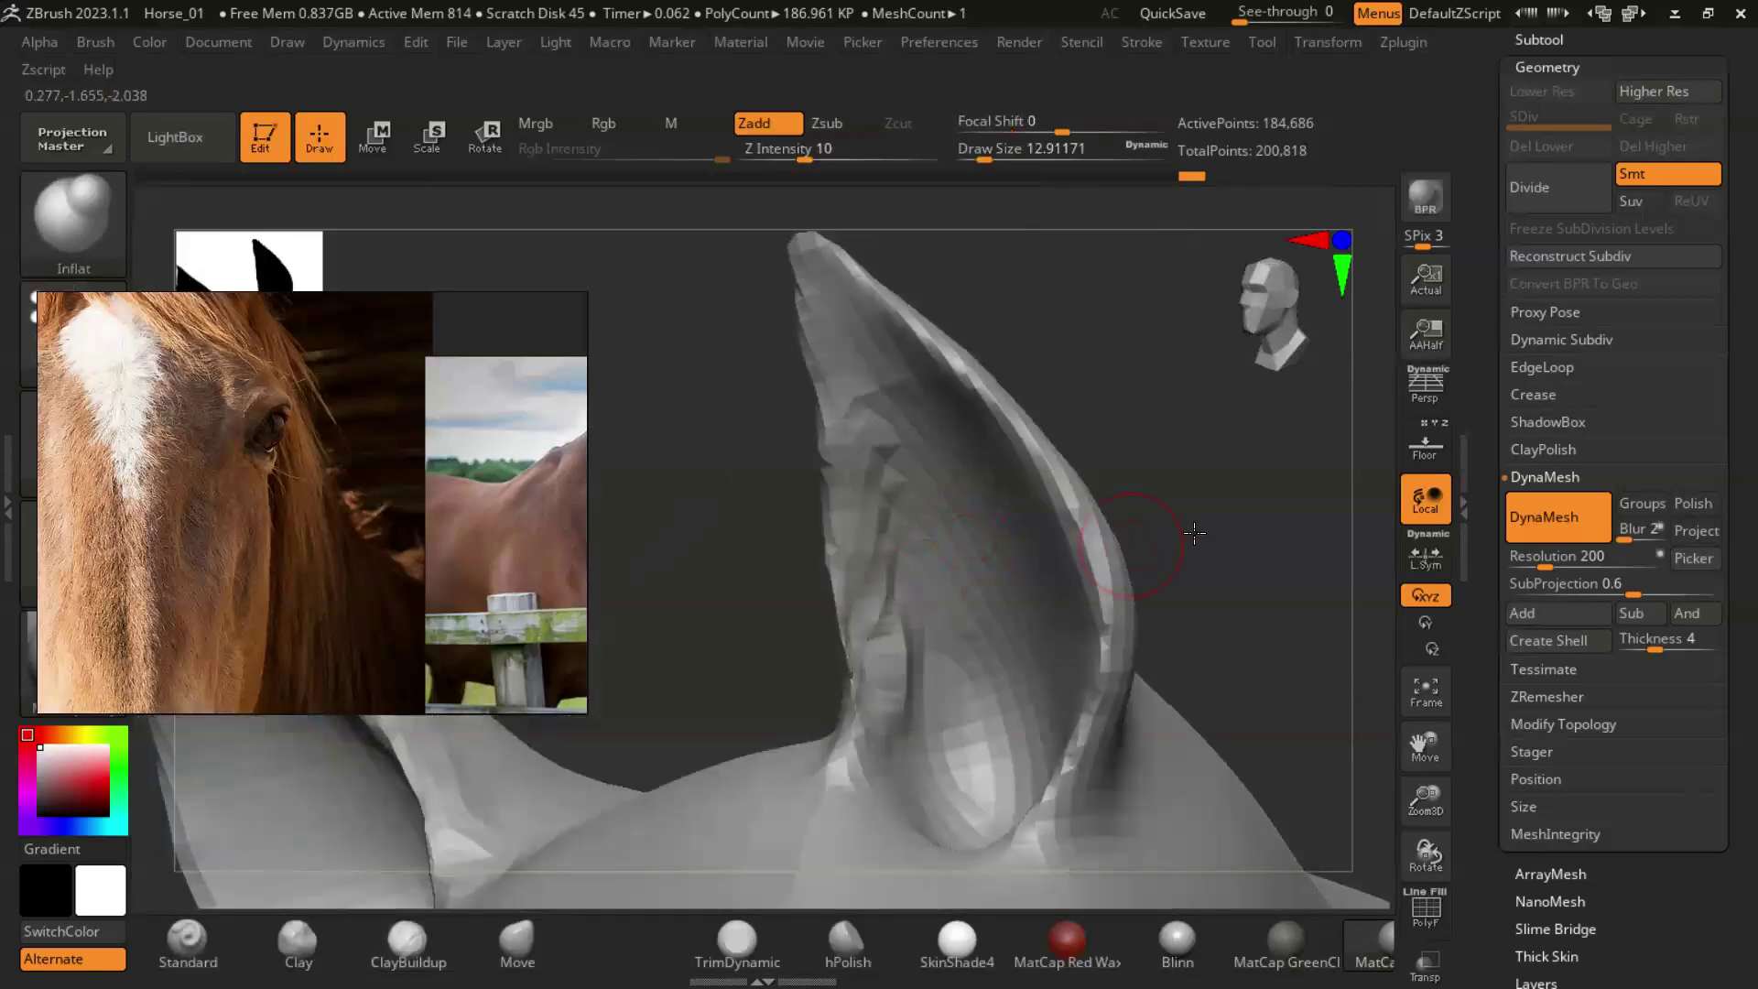
pyautogui.moveTo(1195, 533); pyautogui.dragTo(923, 608, button='right')
pyautogui.moveTo(980, 462); pyautogui.dragTo(984, 309, button='right')
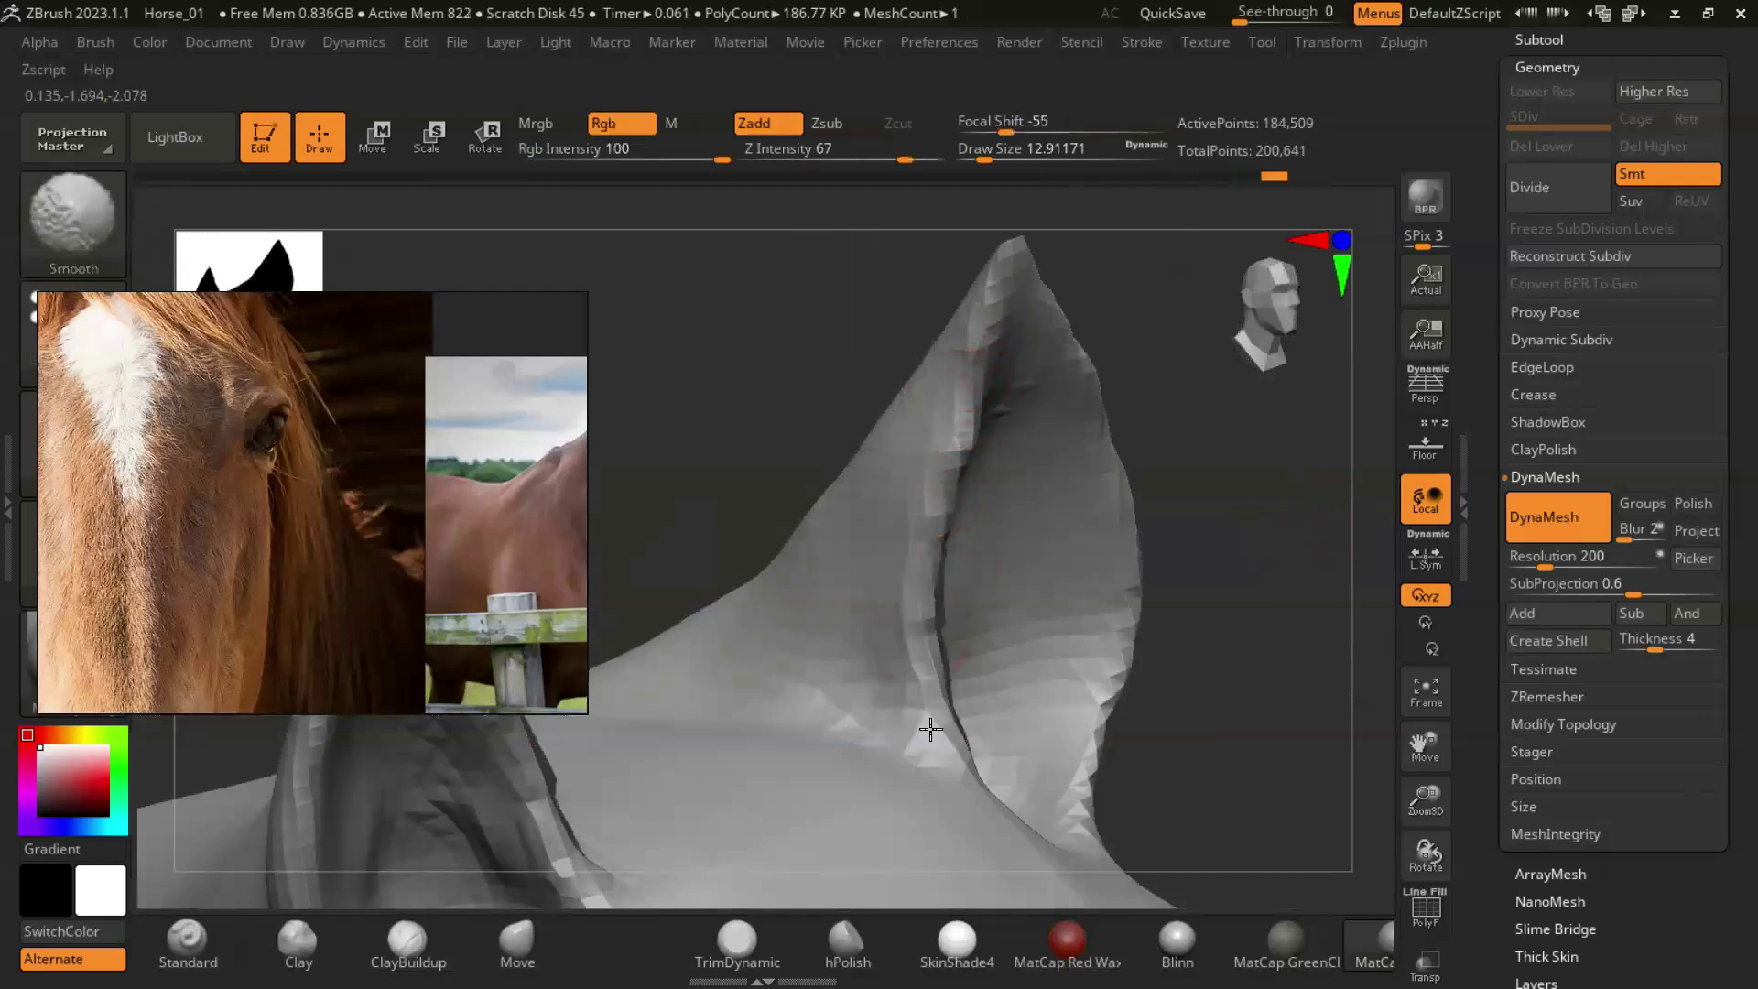
pyautogui.moveTo(1240, 577); pyautogui.dragTo(1193, 548, button='right')
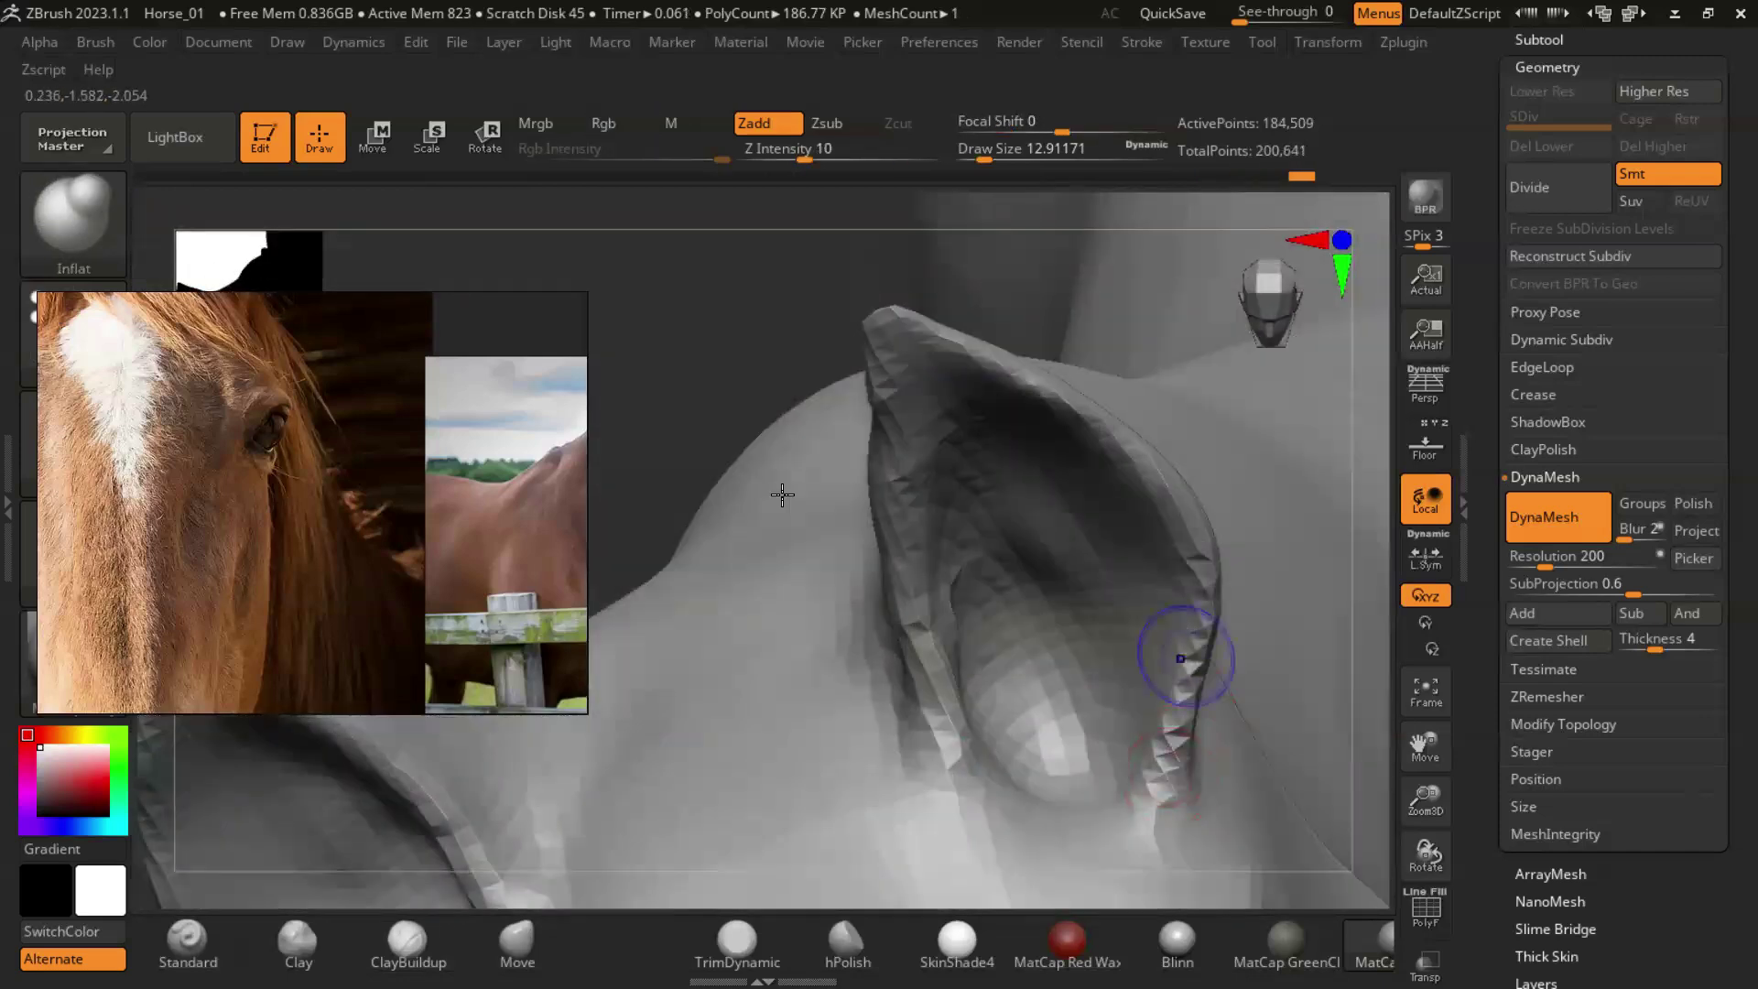
pyautogui.moveTo(1196, 581); pyautogui.dragTo(1112, 558, button='right')
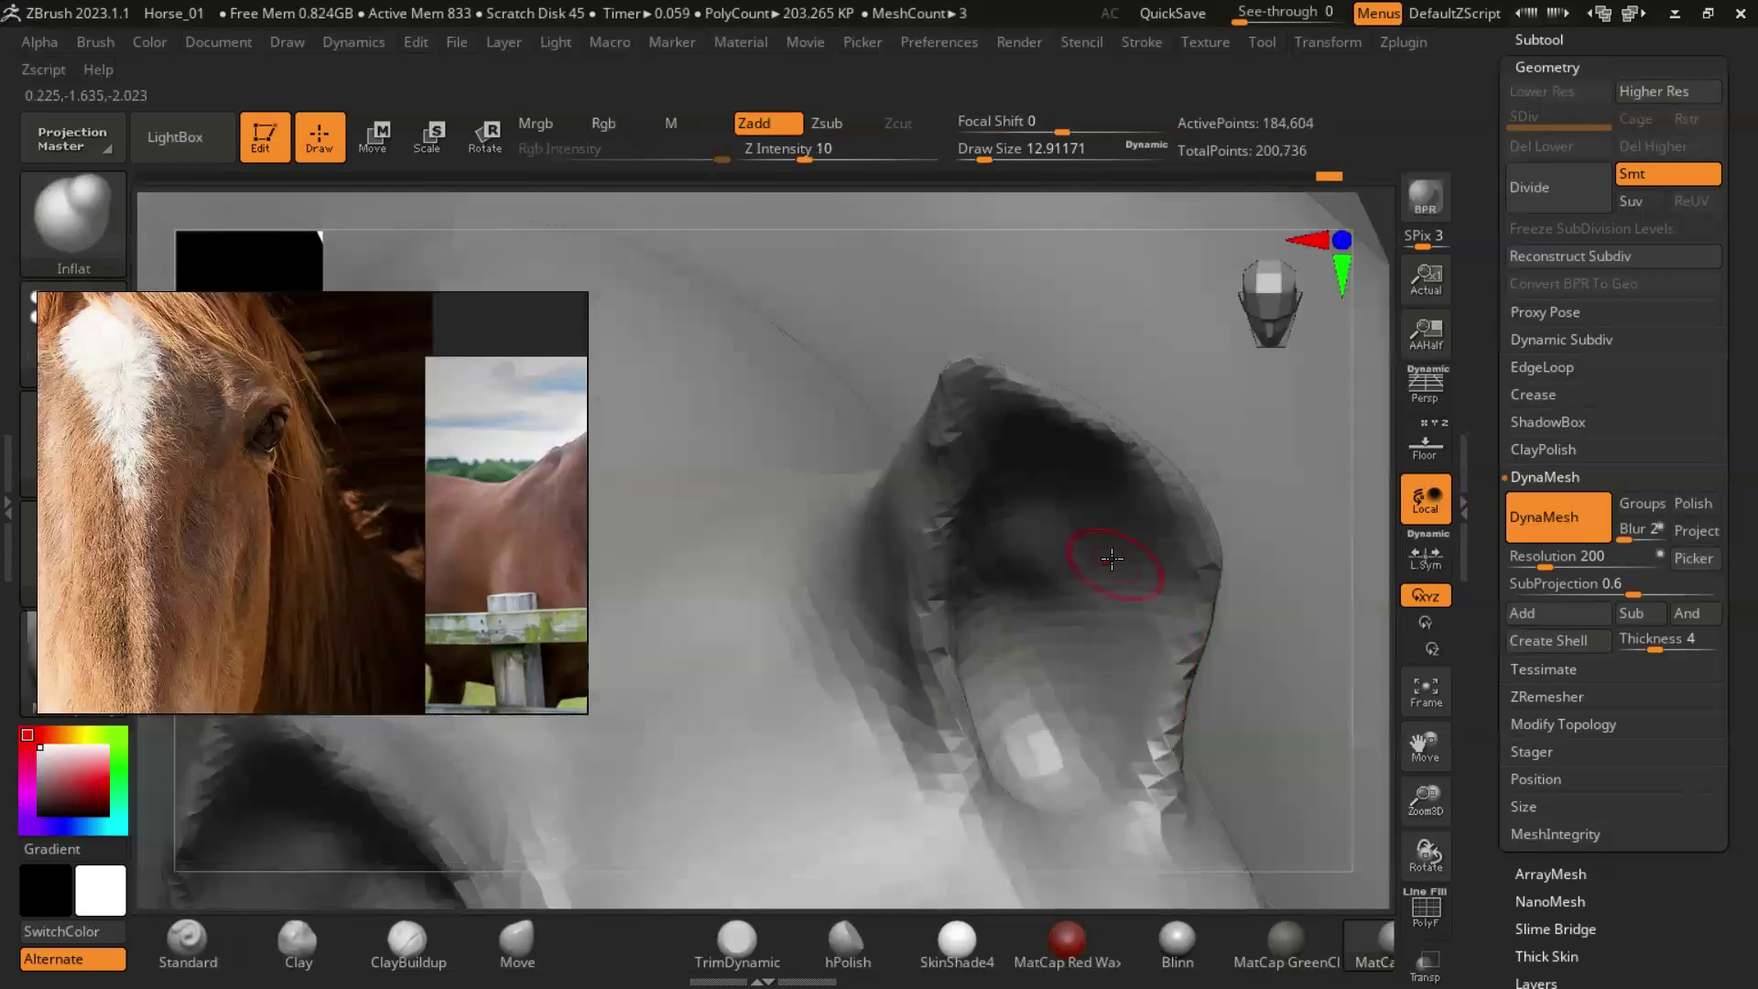
# Select the eyeball subtool and mirror it to the other side of the head with SubTool Master, keeping both eyeballs in one subtool.
pyautogui.press('f')
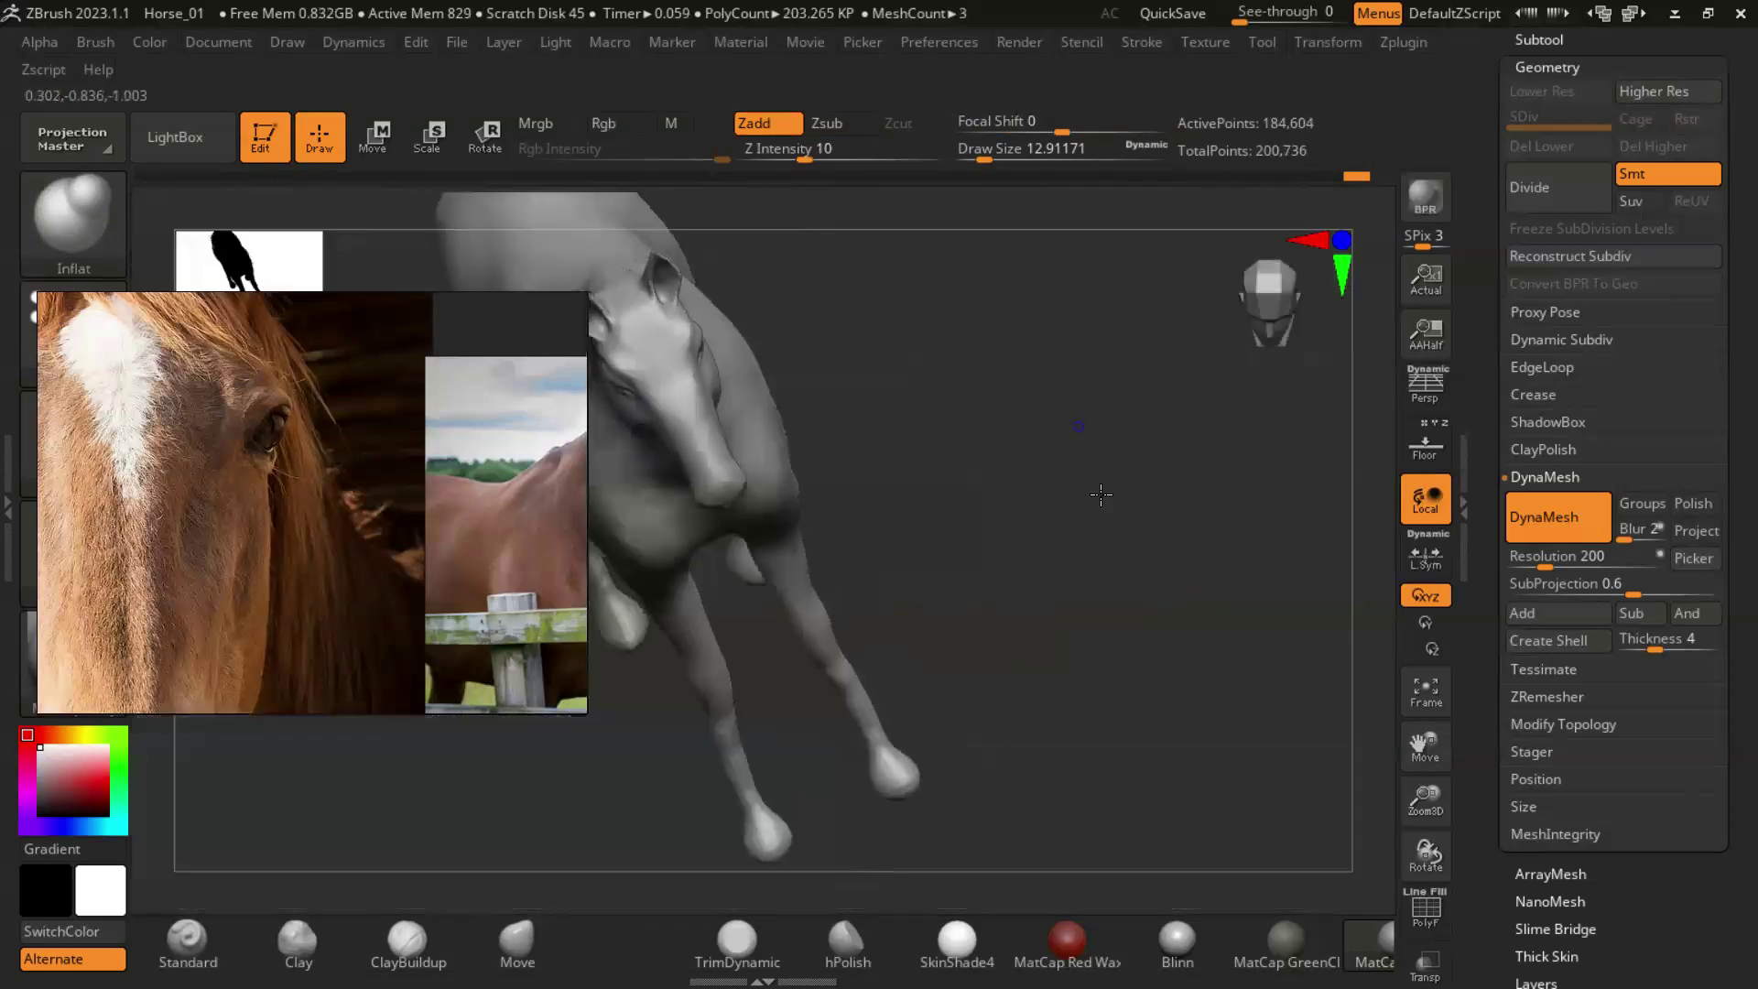
pyautogui.moveTo(1181, 494); pyautogui.dragTo(1095, 608, button='right')
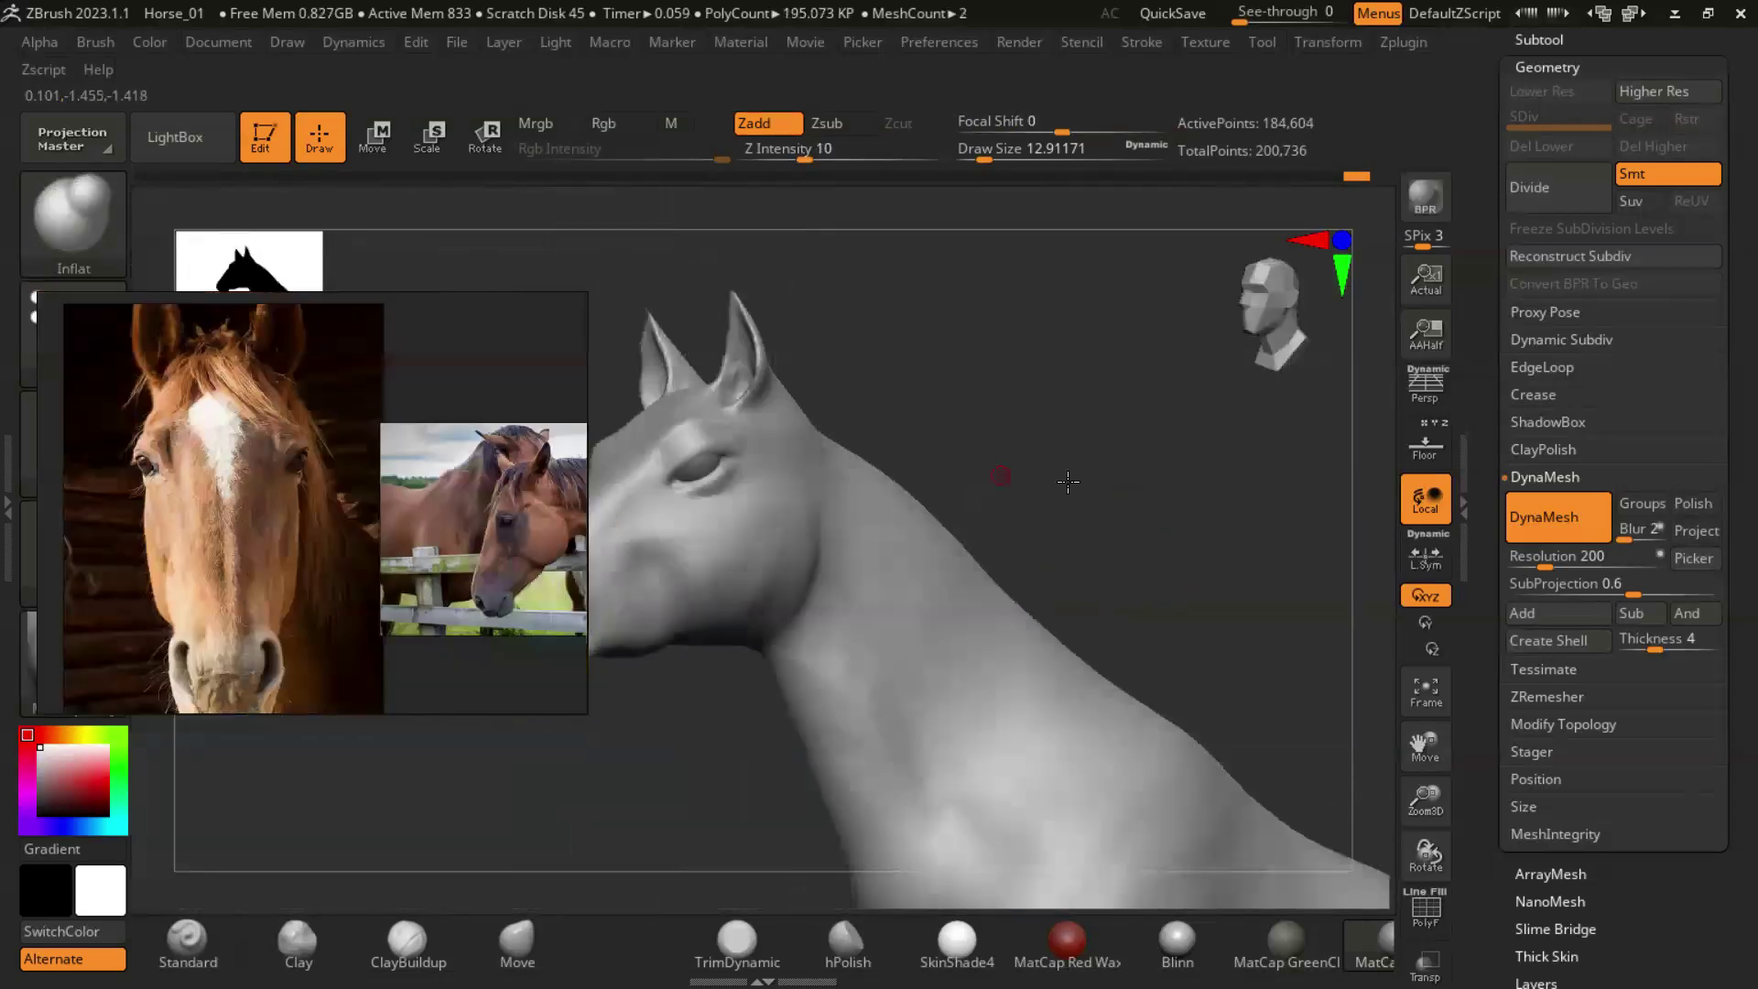
pyautogui.moveTo(1068, 481); pyautogui.dragTo(1168, 576, button='right')
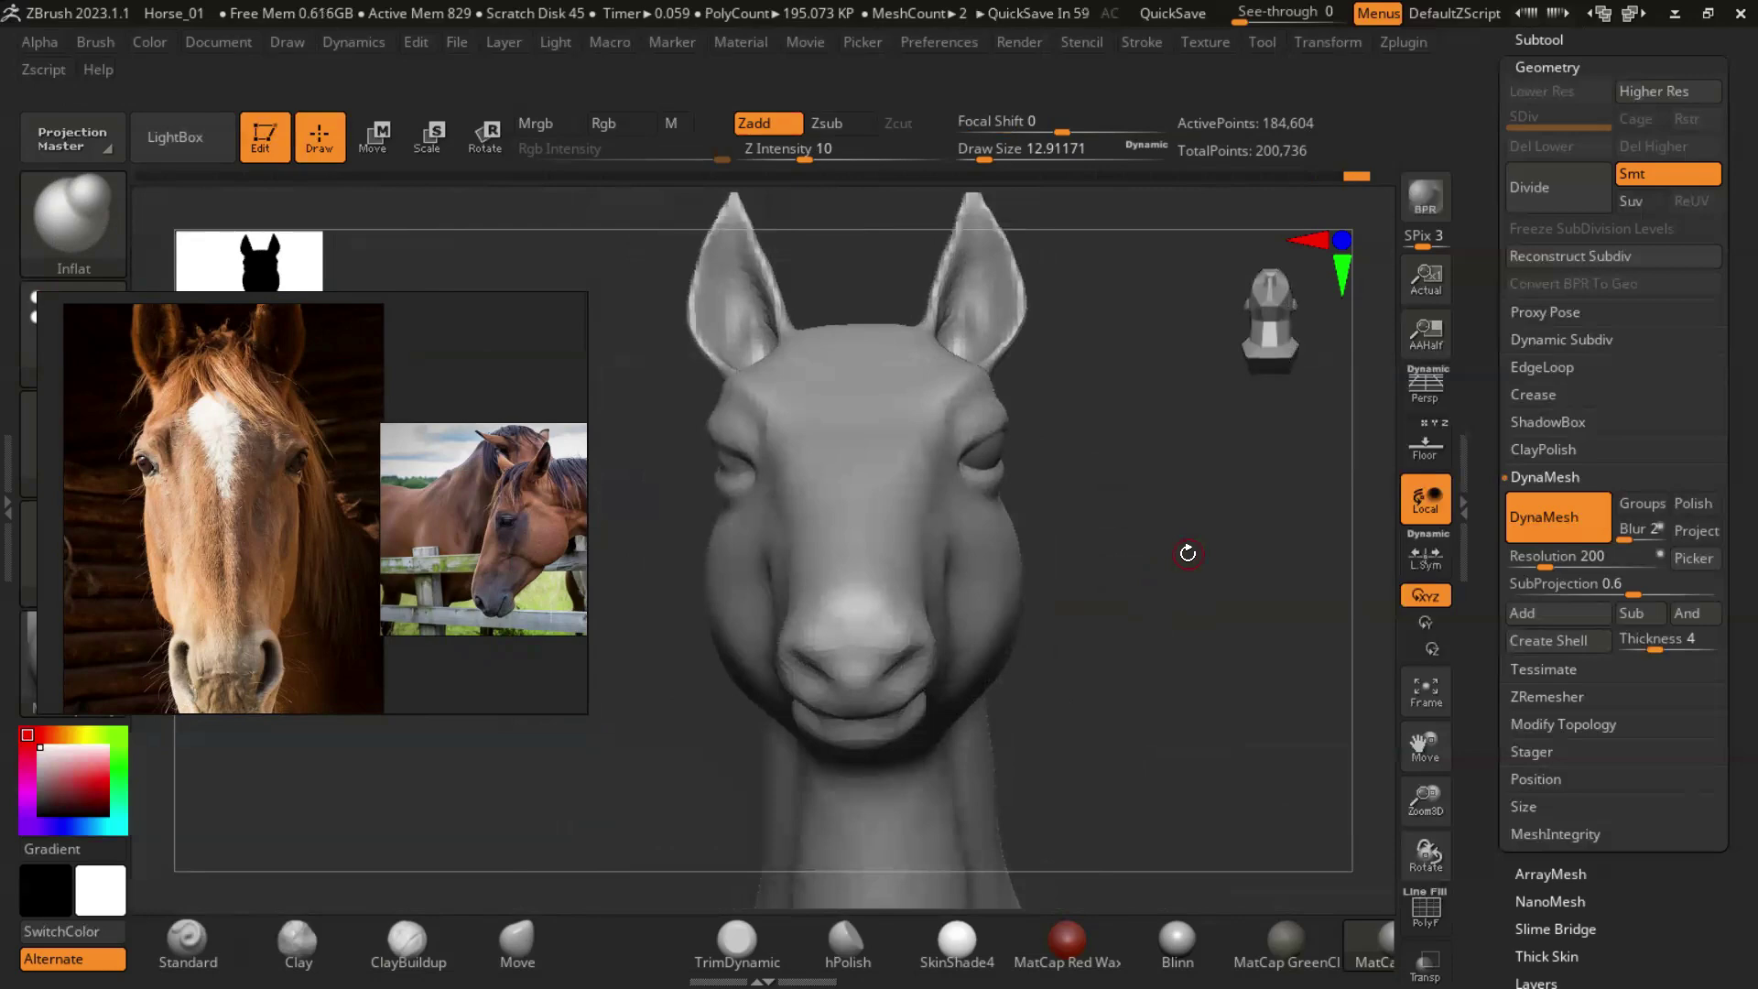
pyautogui.scroll(5, 1611, 458)
pyautogui.click(1539, 463)
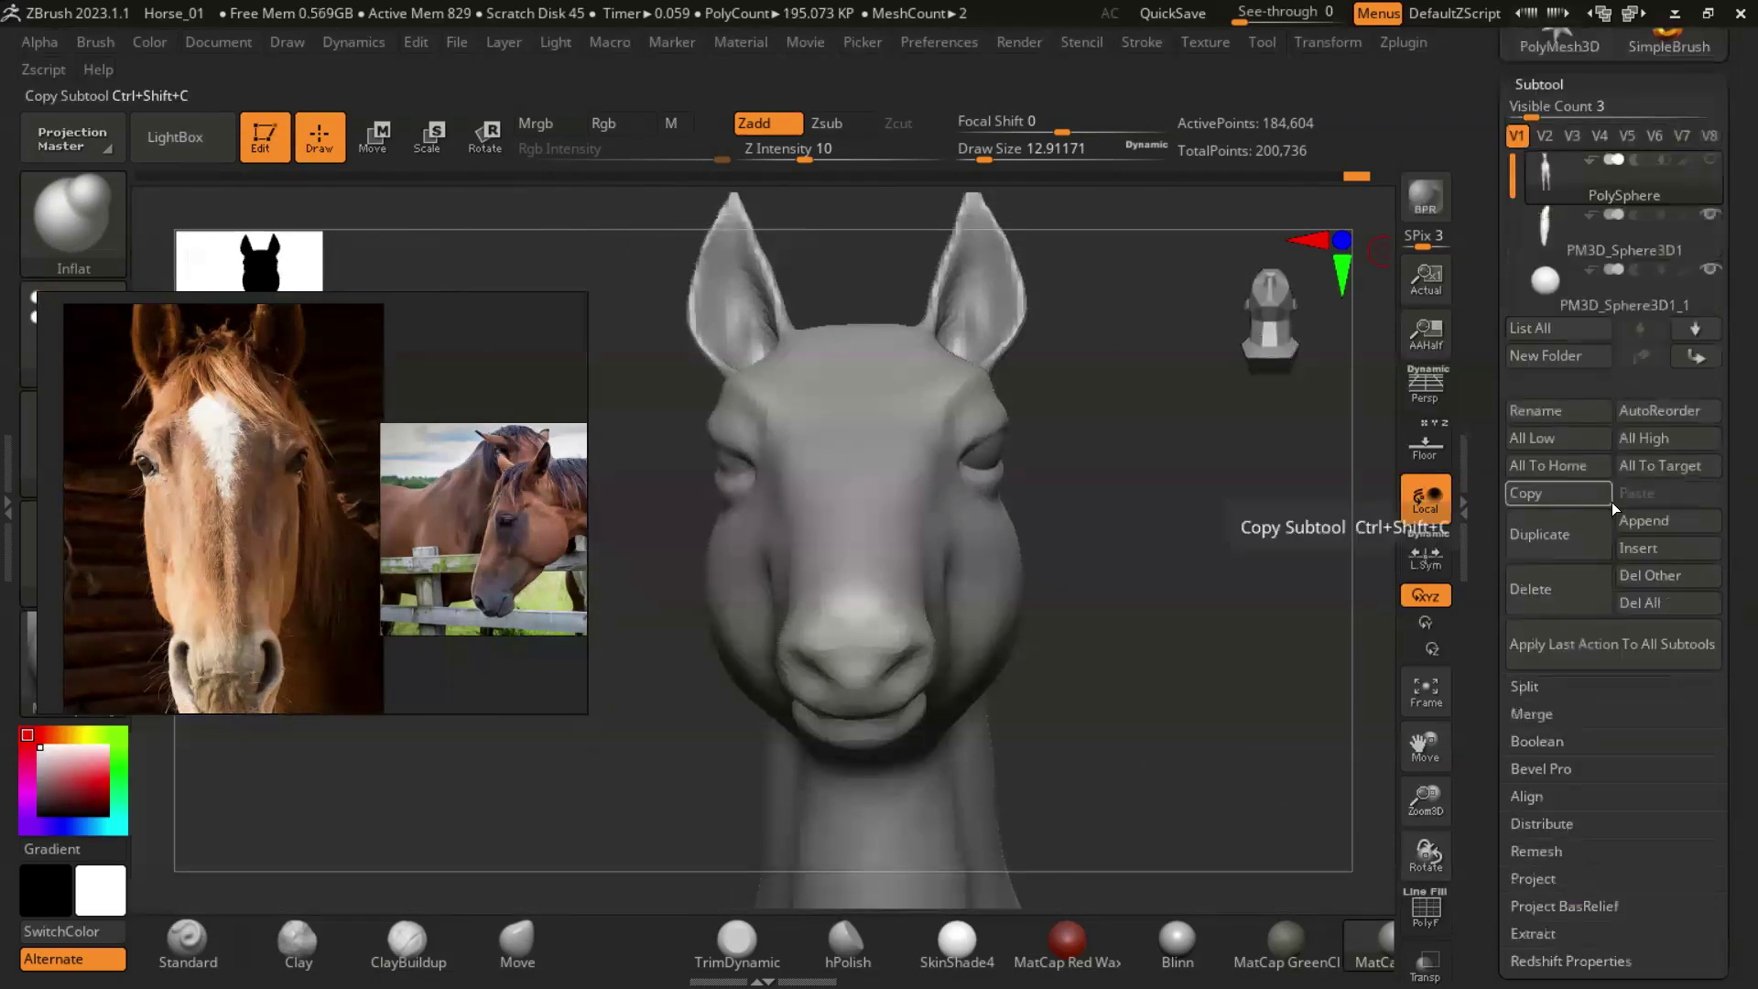
pyautogui.click(1621, 293)
pyautogui.click(1411, 43)
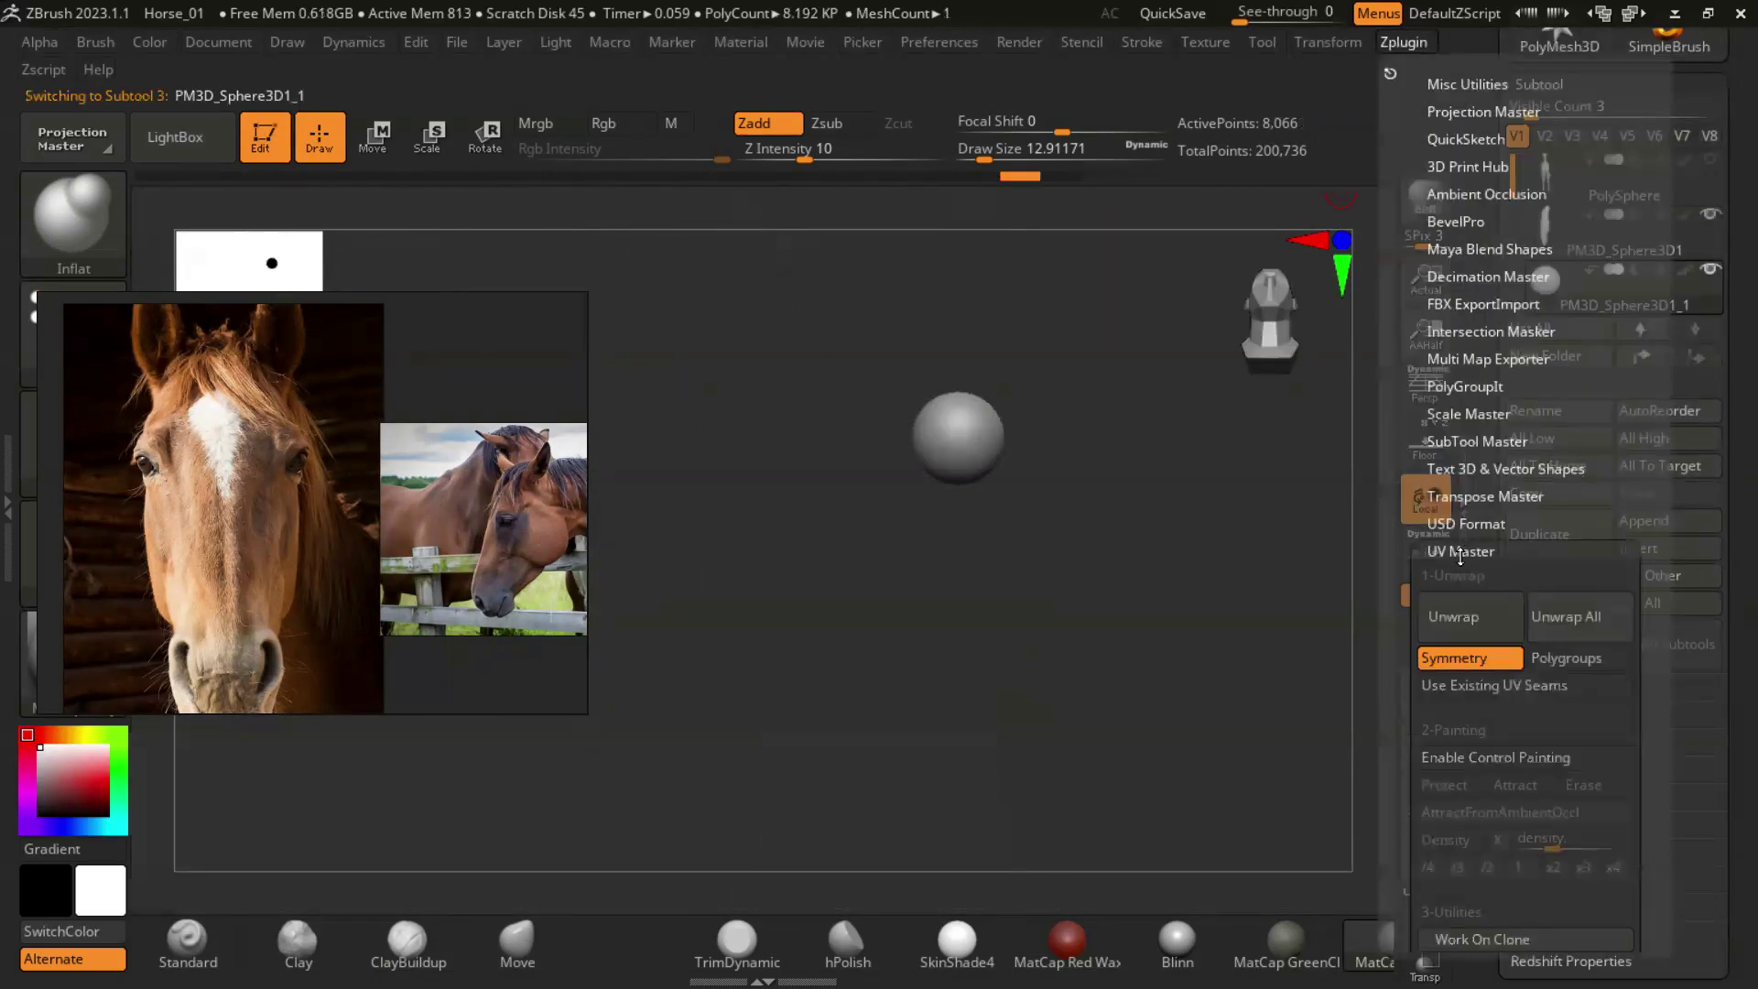
pyautogui.click(1476, 442)
pyautogui.click(784, 528)
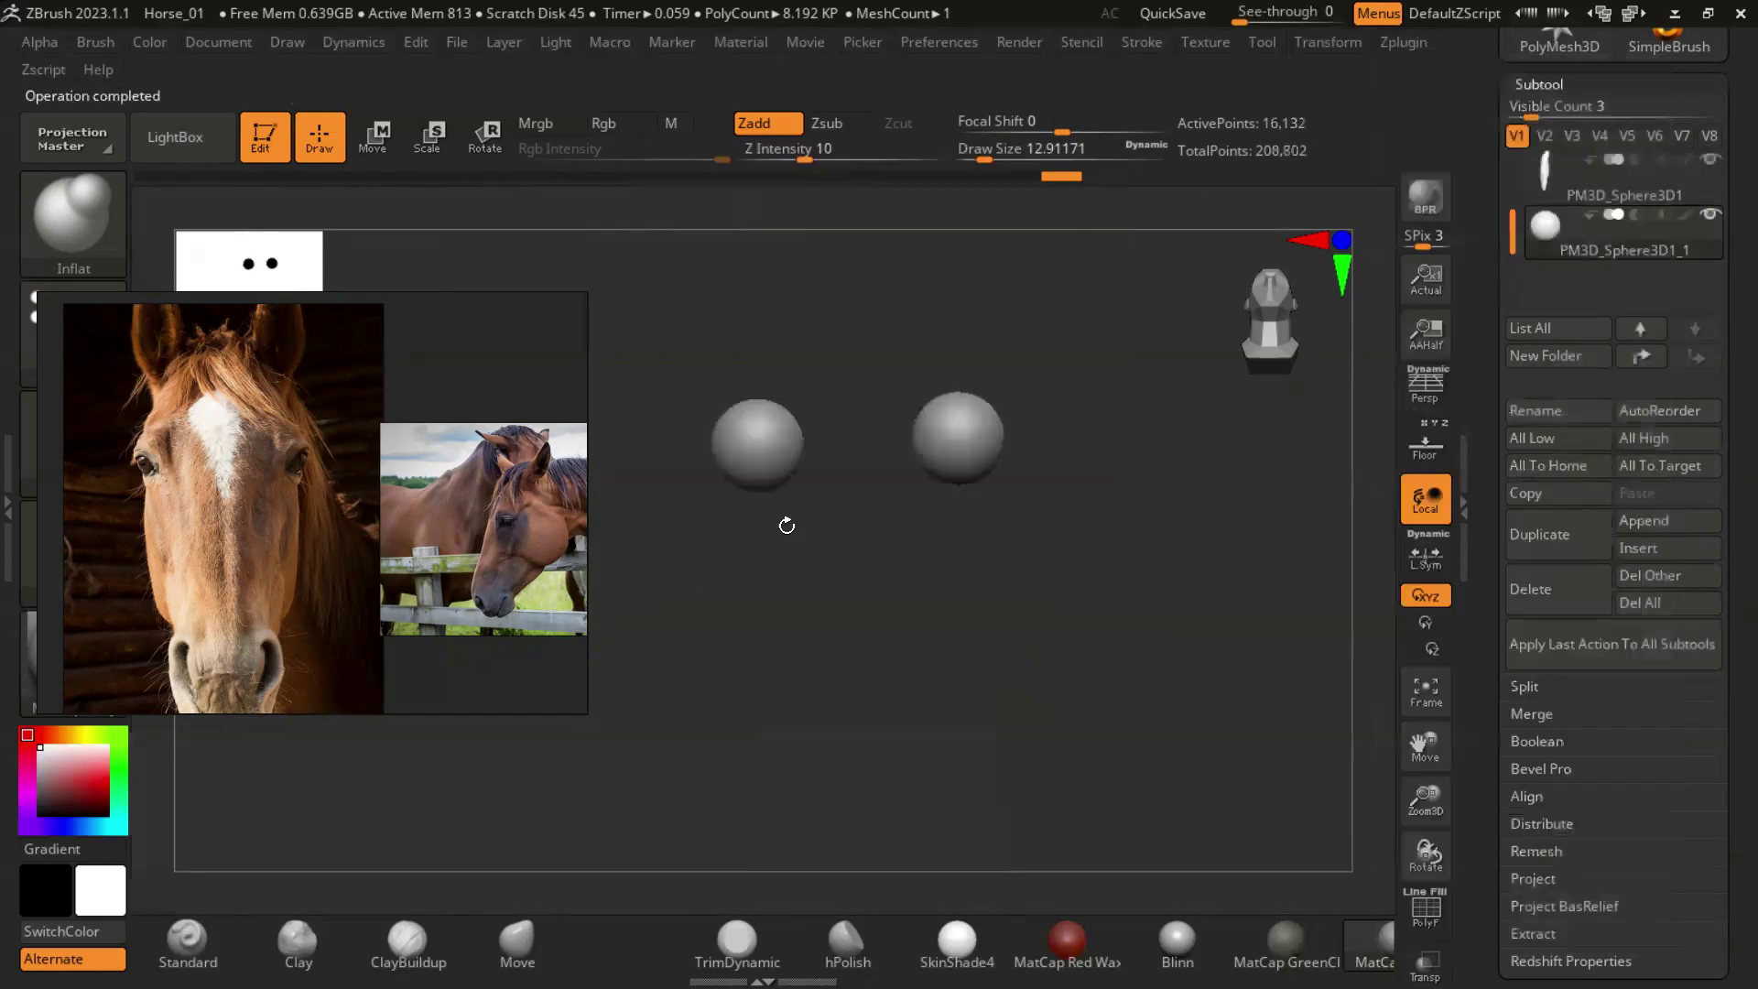
pyautogui.scroll(5, 1678, 169)
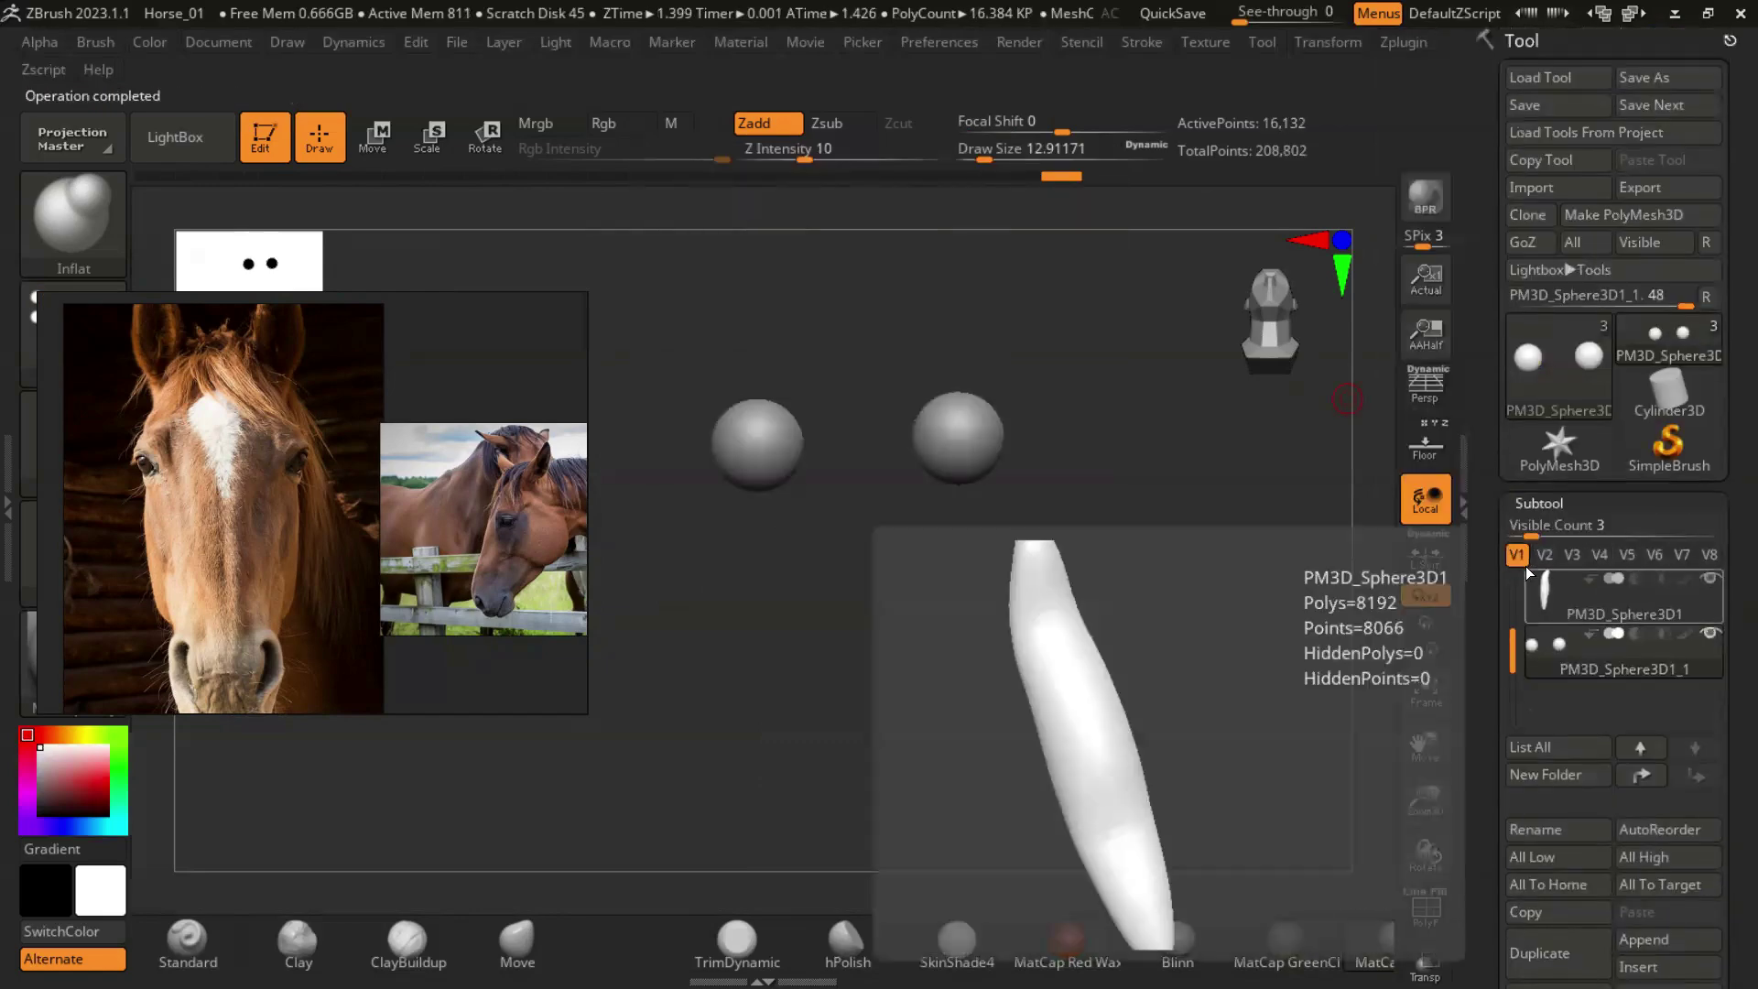
# Make the horse's PolySphere subtool active in the subtool list and enlarge the reference image window to show the whole muzzle.
pyautogui.moveTo(1532, 534); pyautogui.dragTo(1540, 534)
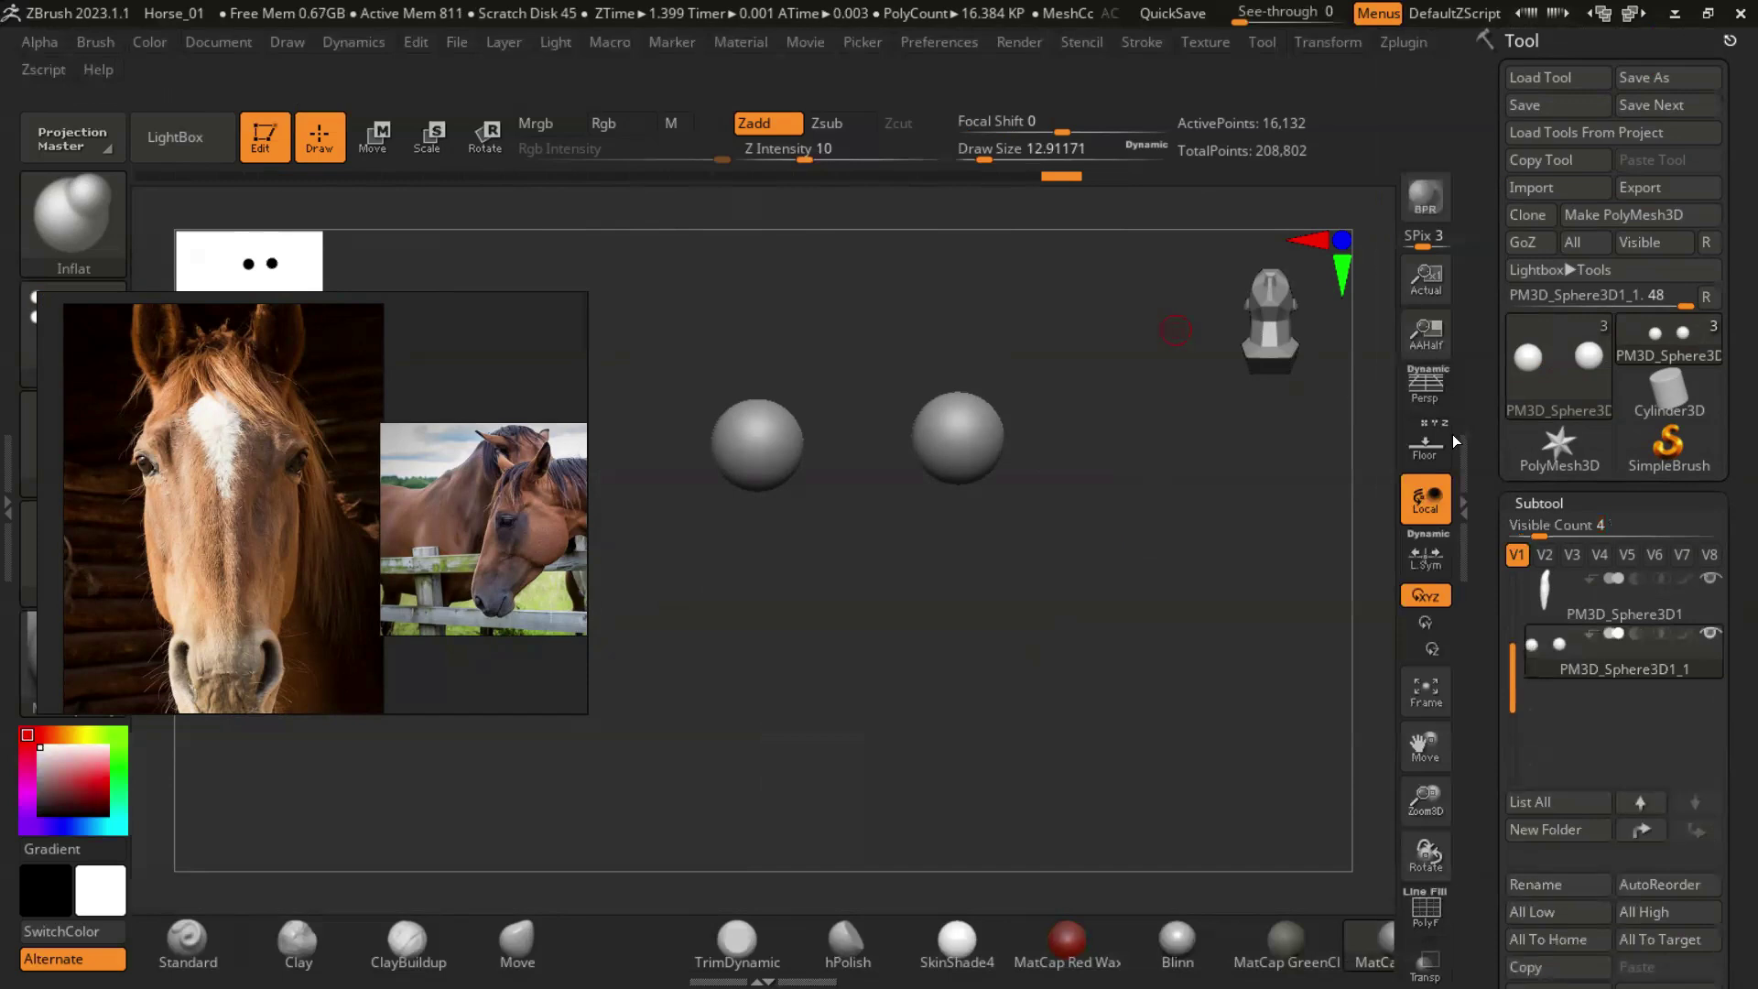
pyautogui.click(1538, 595)
pyautogui.moveTo(1115, 596); pyautogui.dragTo(914, 506)
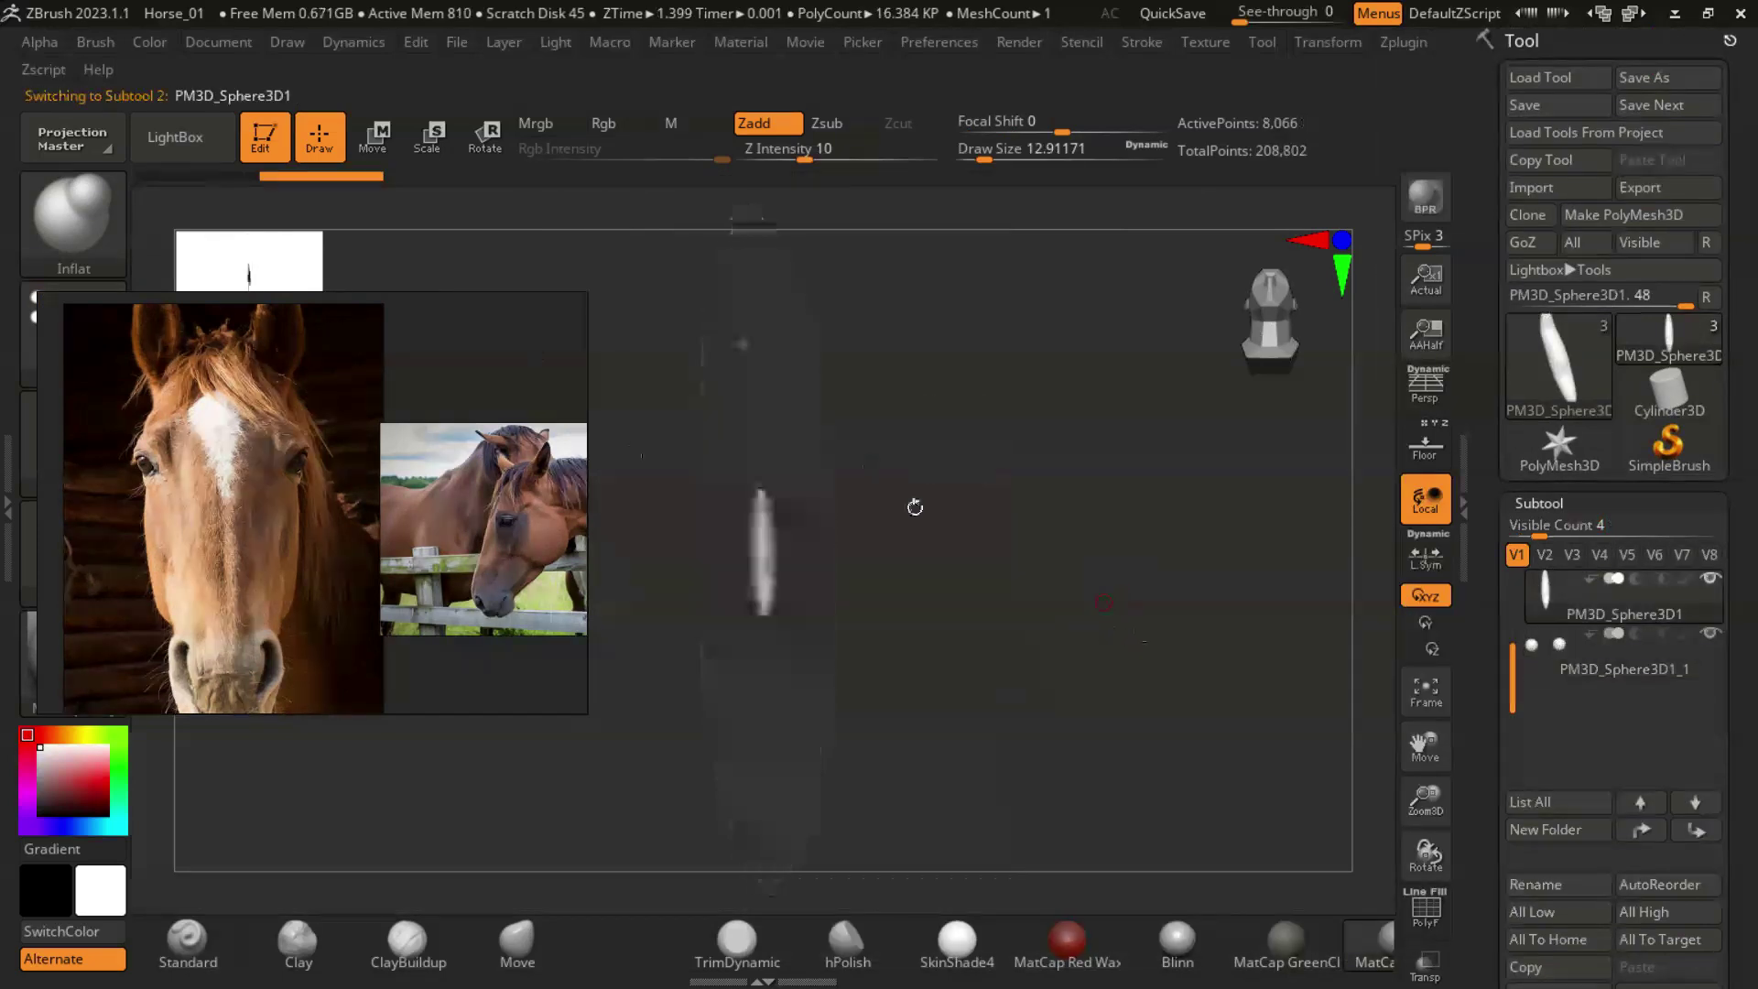
pyautogui.moveTo(1540, 528); pyautogui.dragTo(1532, 525)
pyautogui.click(1532, 526)
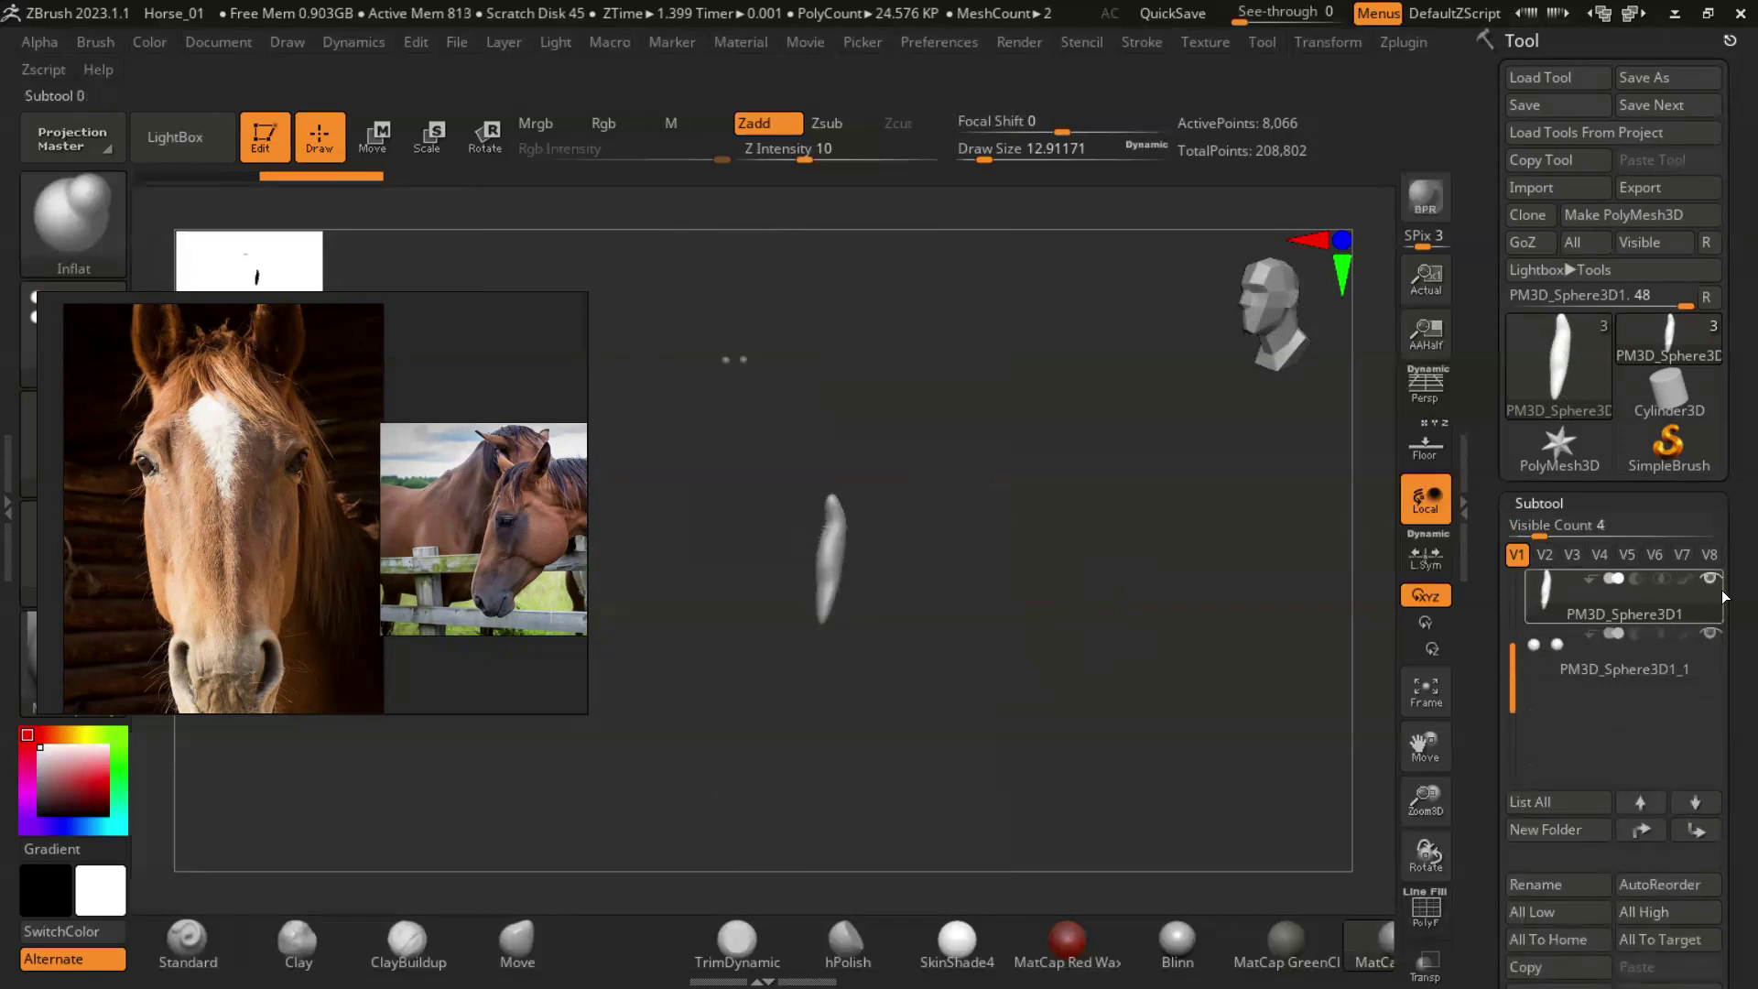
pyautogui.hotkey('ctrl', 'z')
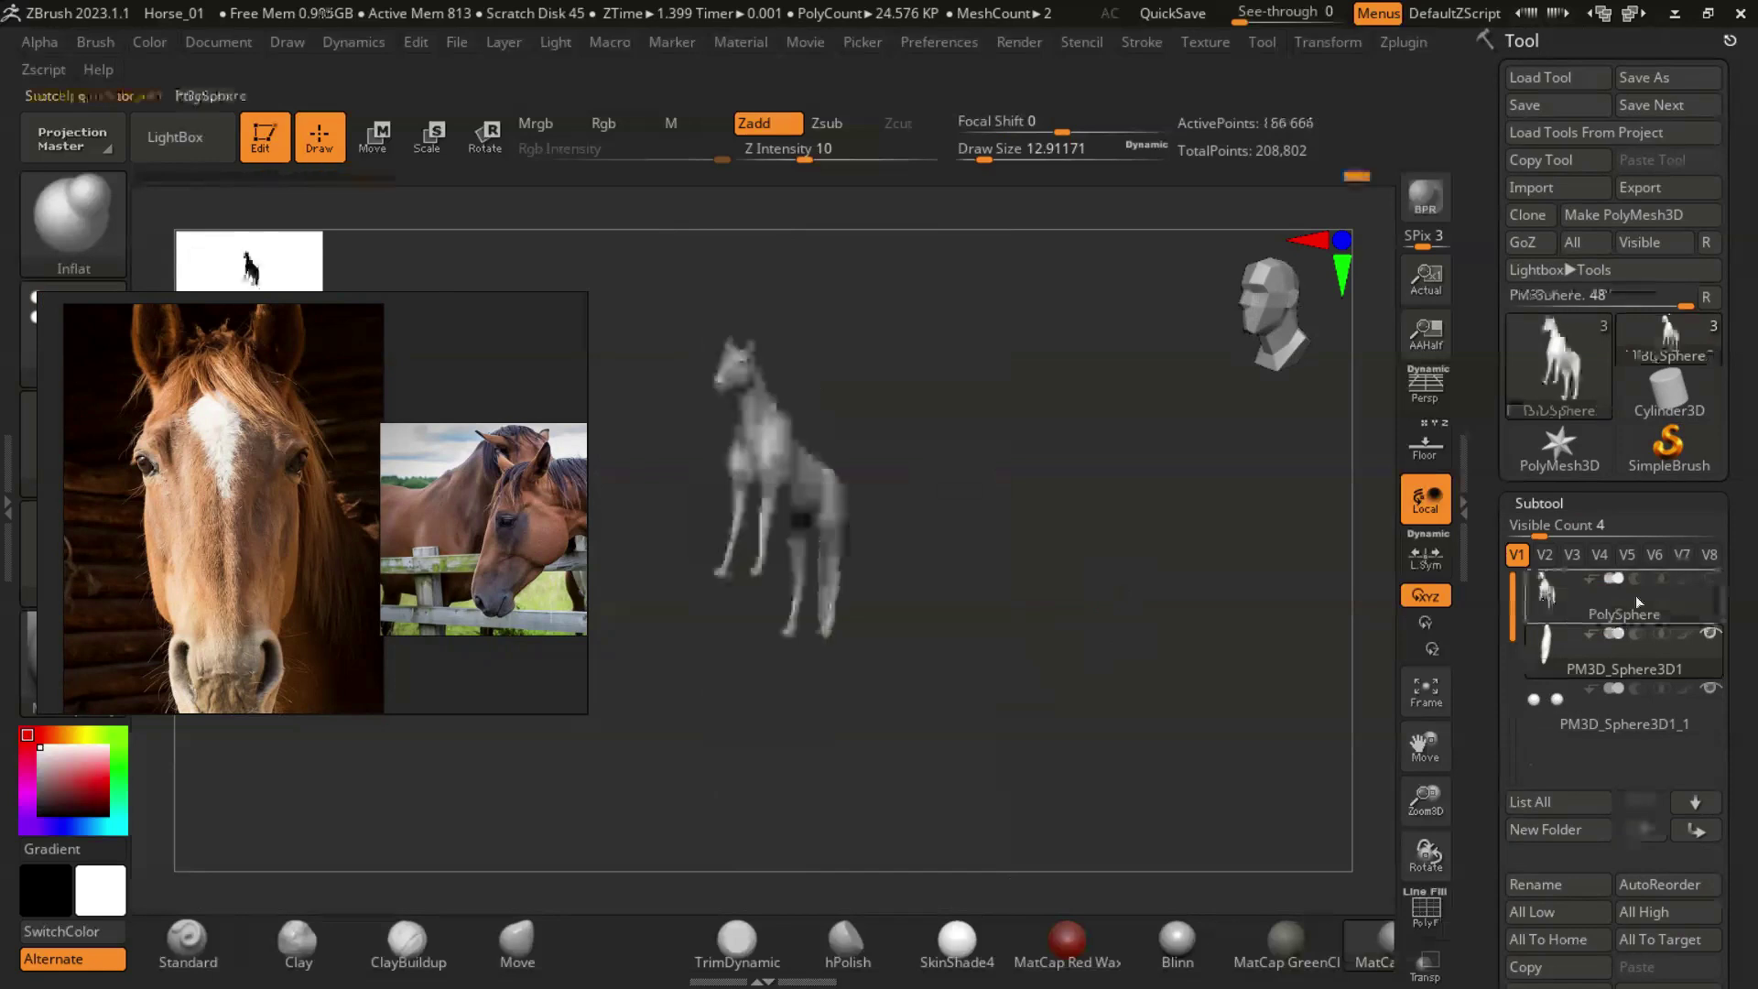
pyautogui.moveTo(1282, 600)
pyautogui.mouseDown()
pyautogui.moveTo(1189, 615)
pyautogui.moveTo(1165, 439)
pyautogui.moveTo(1130, 596)
pyautogui.mouseUp()
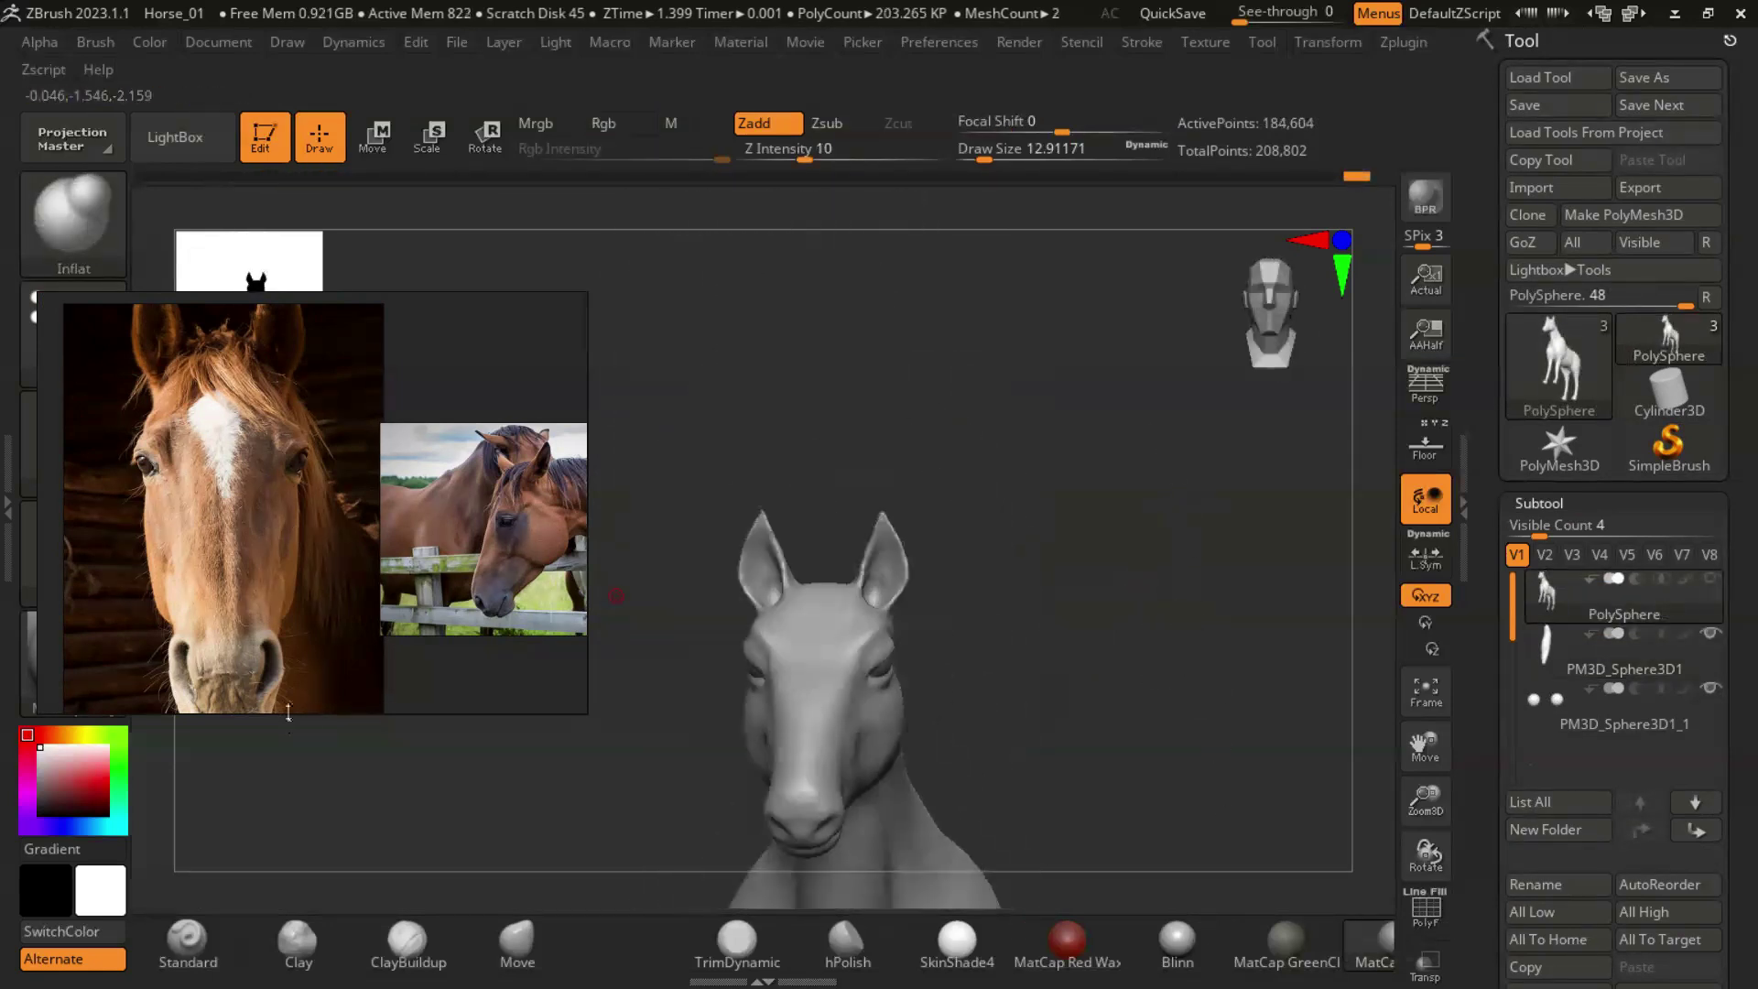
pyautogui.moveTo(289, 712); pyautogui.dragTo(290, 784)
pyautogui.moveTo(1051, 671); pyautogui.dragTo(1131, 473)
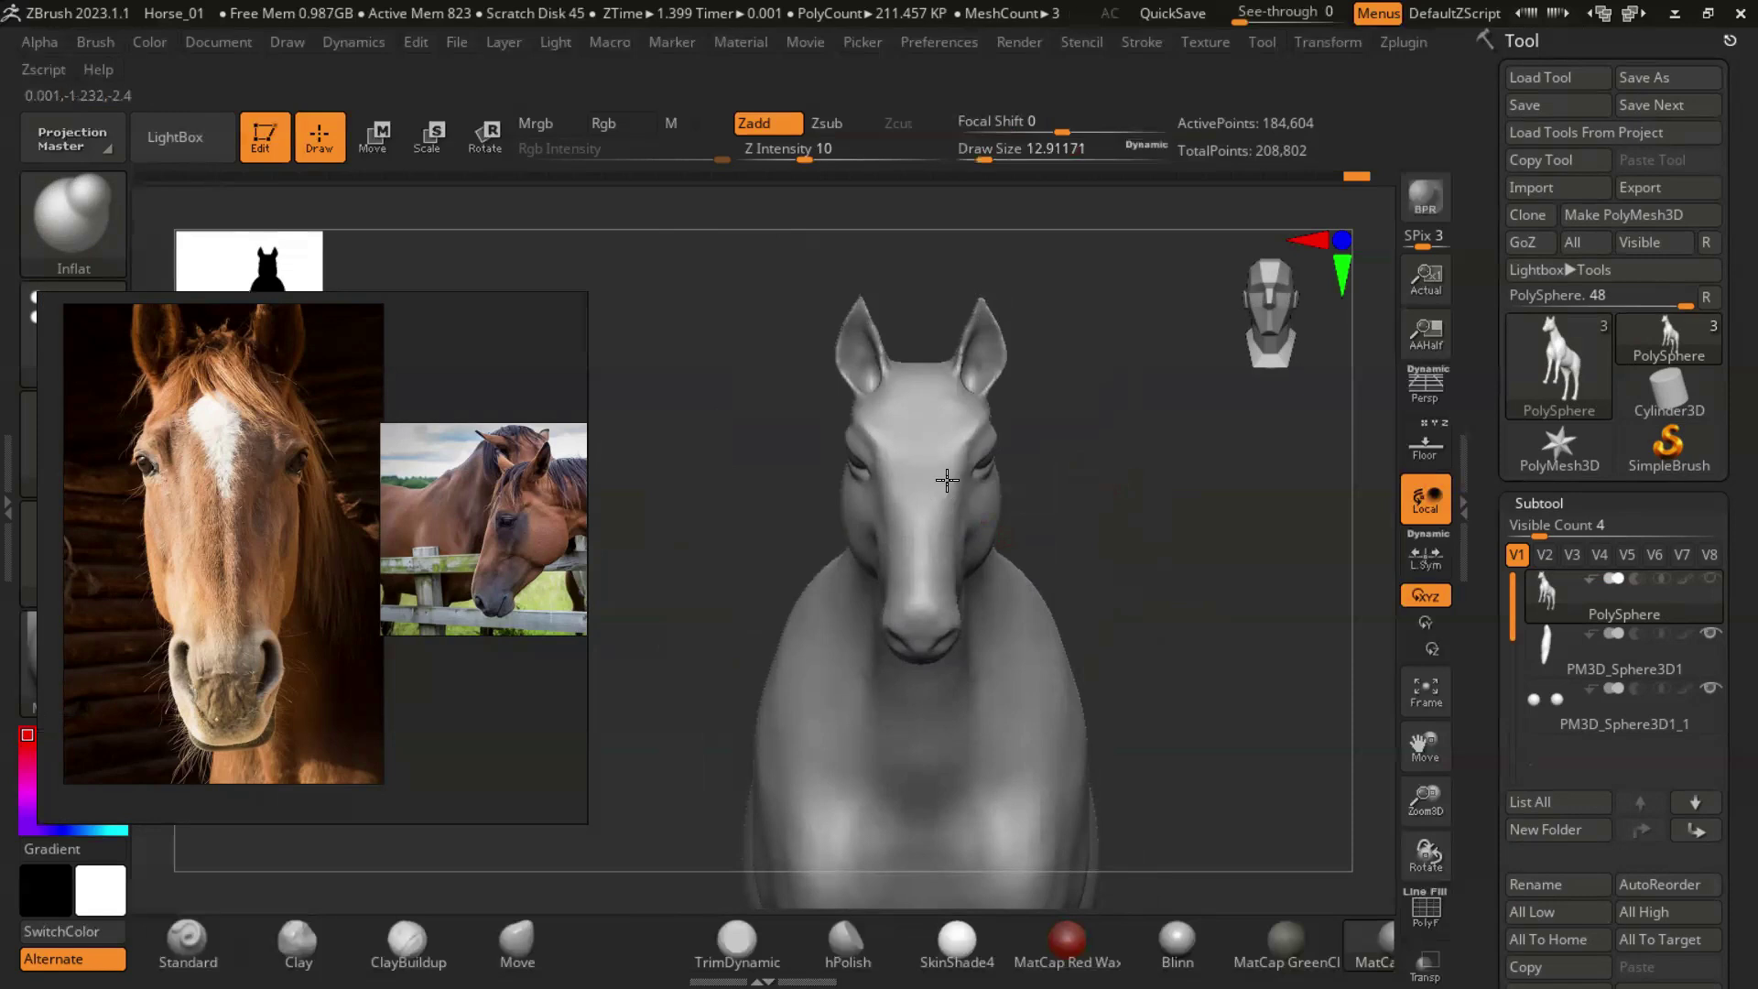
# Reshape the forehead with the Move brush at a draw size of about 177 and refine it with ClayBuildup at about 51.
pyautogui.click(518, 941)
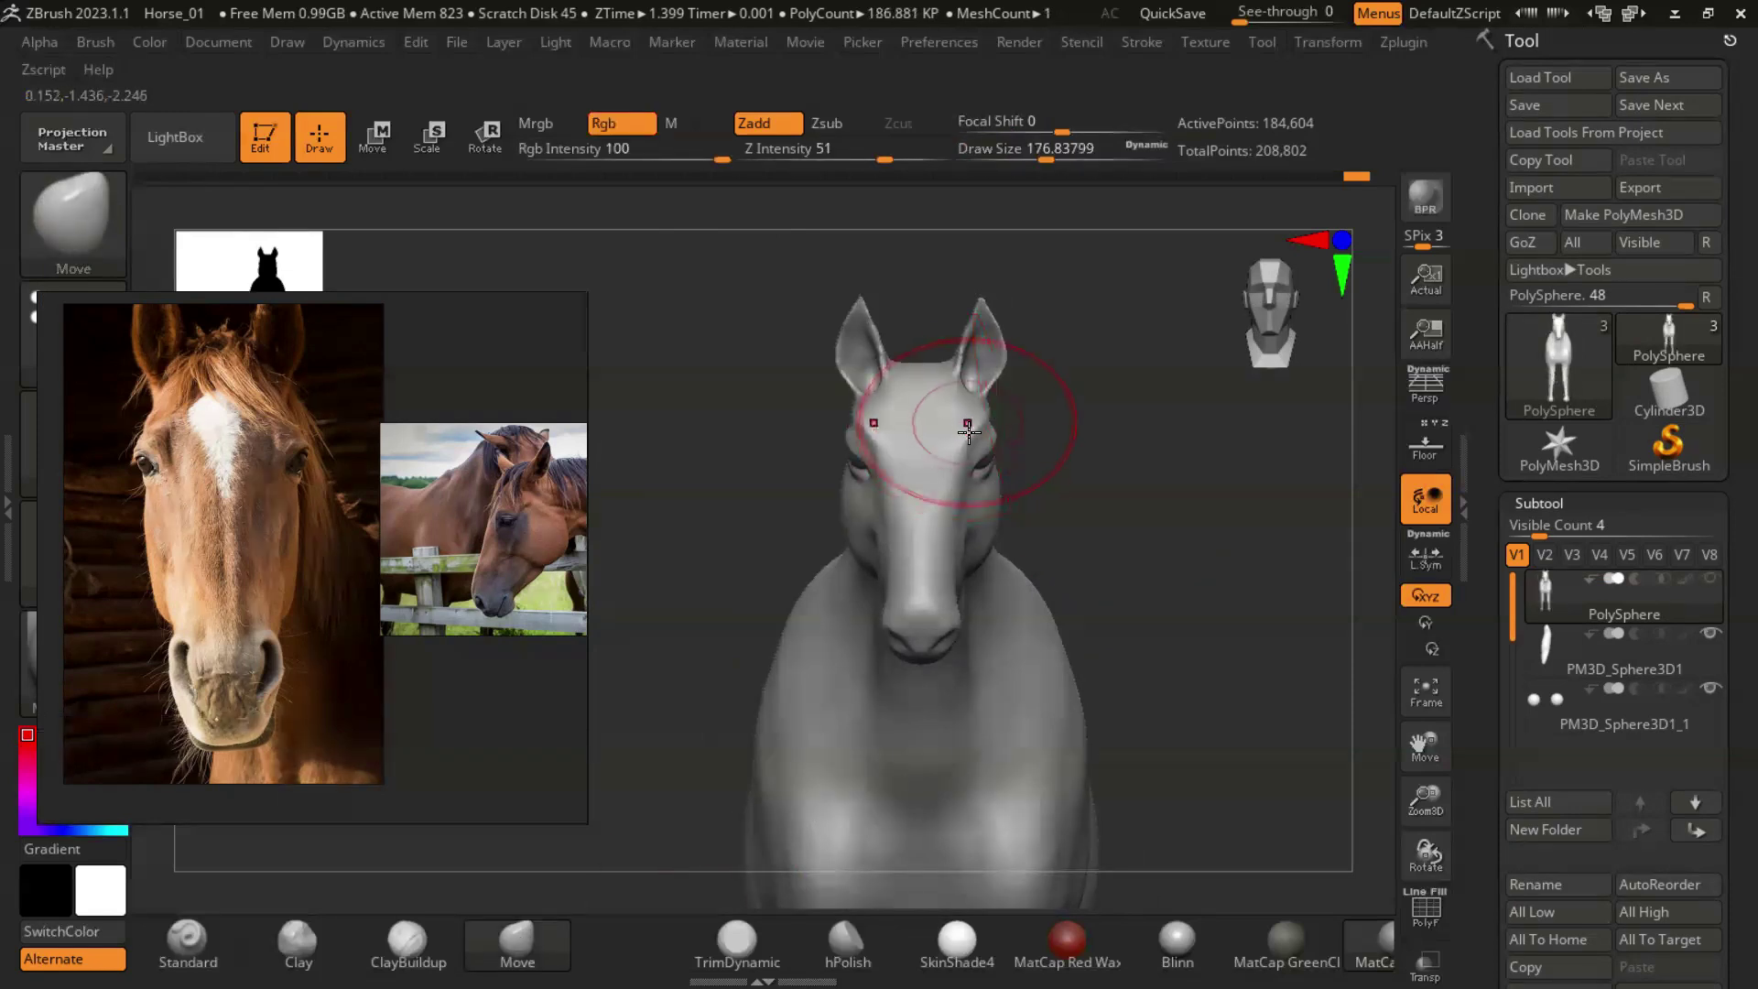
pyautogui.moveTo(965, 417)
pyautogui.mouseDown()
pyautogui.moveTo(1126, 467)
pyautogui.moveTo(1207, 469)
pyautogui.moveTo(1044, 458)
pyautogui.moveTo(1135, 463)
pyautogui.mouseUp()
pyautogui.moveTo(1110, 520)
pyautogui.mouseDown()
pyautogui.moveTo(1020, 491)
pyautogui.moveTo(1126, 513)
pyautogui.mouseUp()
pyautogui.press('s')
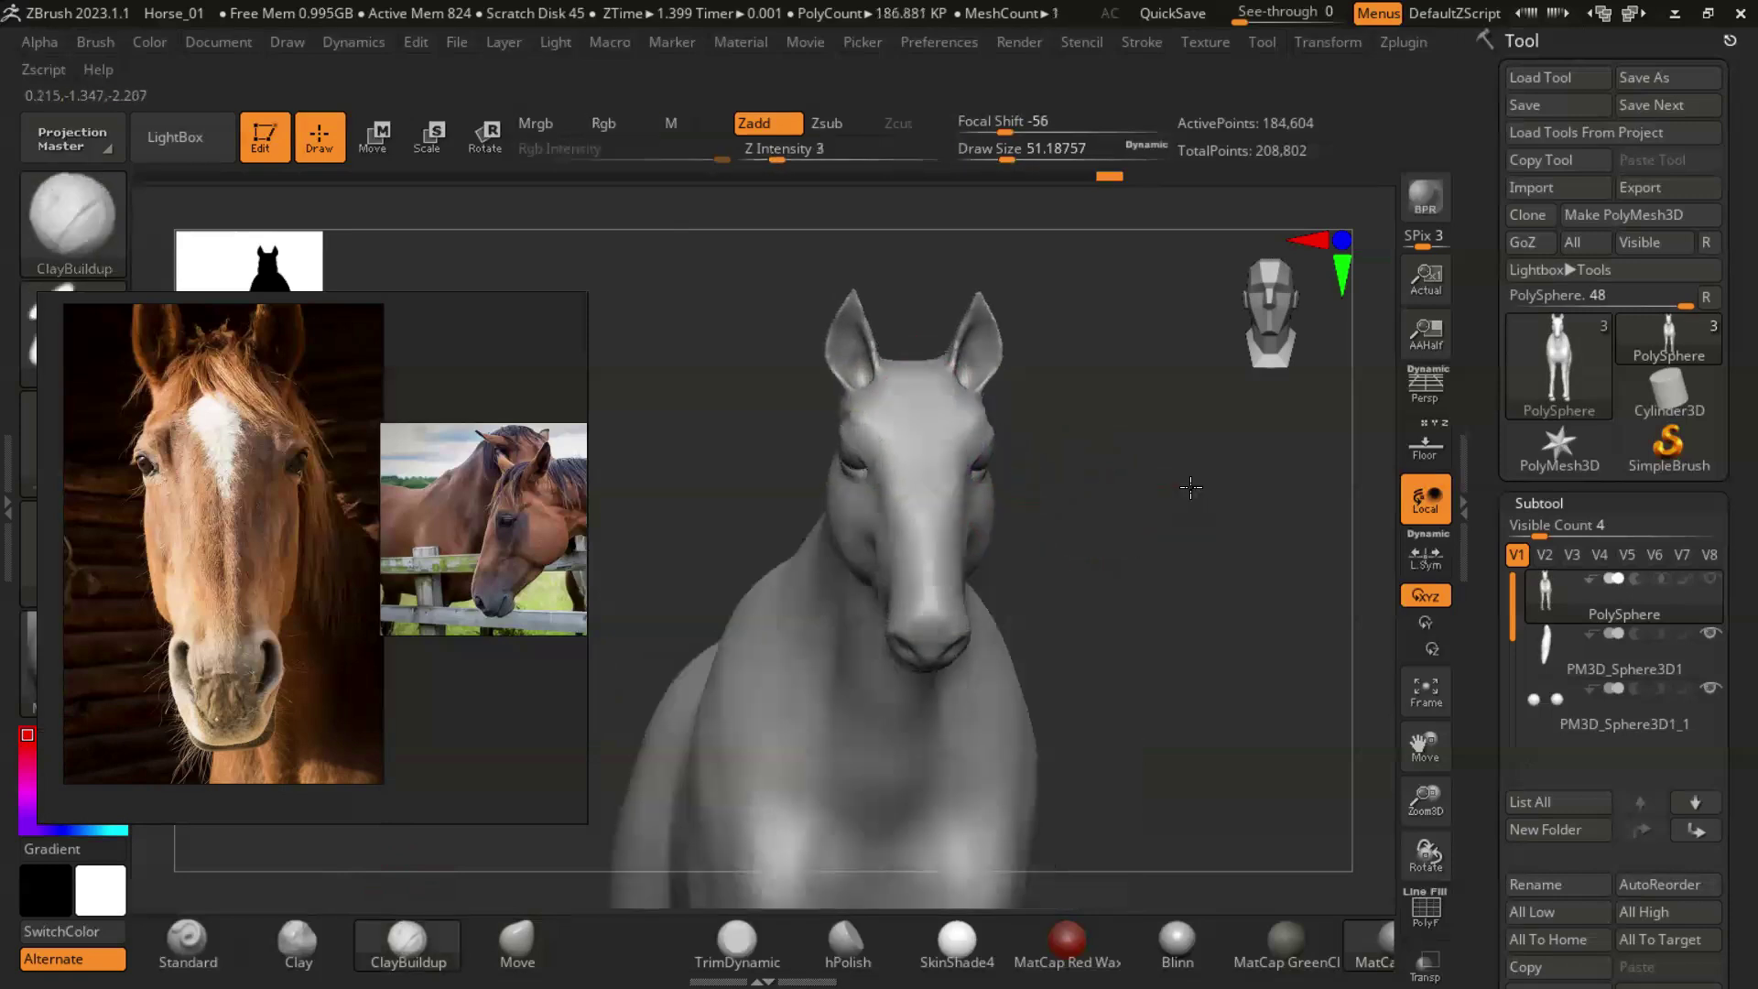
pyautogui.moveTo(1182, 485)
pyautogui.mouseDown()
pyautogui.moveTo(1126, 477)
pyautogui.moveTo(1145, 462)
pyautogui.moveTo(957, 440)
pyautogui.mouseUp()
# Adjust the sides of the head around the ears and cheeks with the Move brush at a draw size of about 97.
pyautogui.click(558, 944)
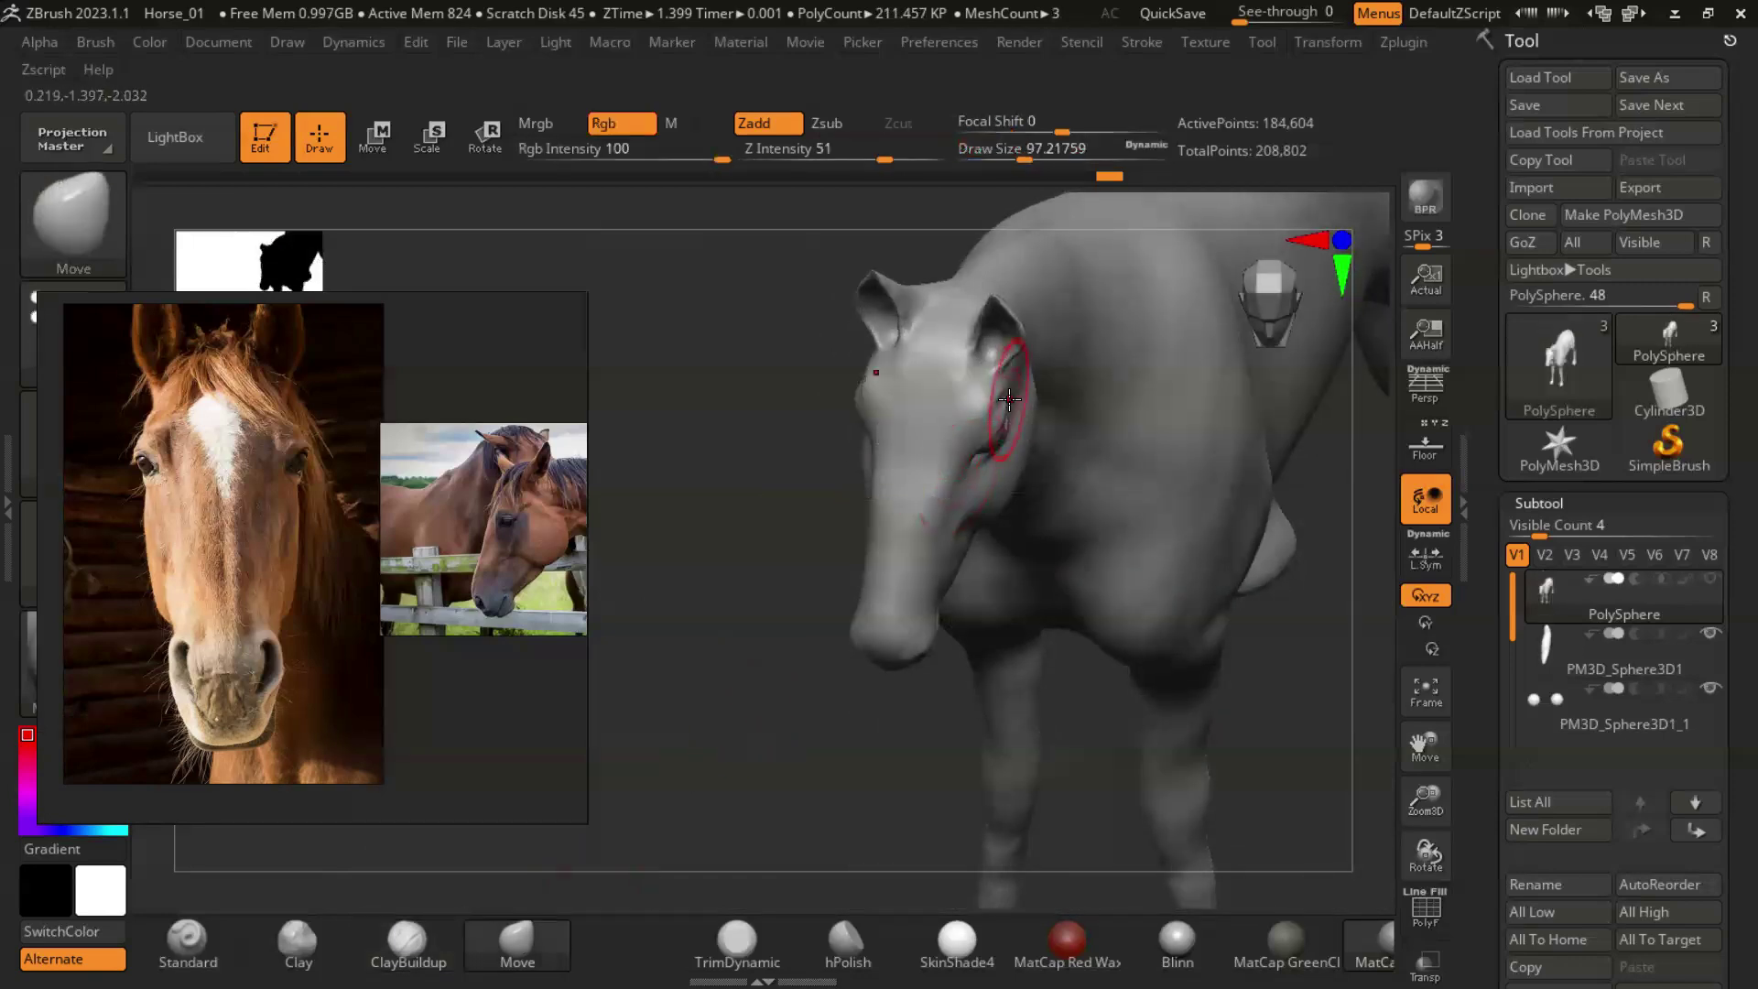
pyautogui.press('f')
pyautogui.moveTo(745, 385)
pyautogui.mouseDown()
pyautogui.moveTo(1000, 510)
pyautogui.moveTo(1014, 401)
pyautogui.mouseUp()
pyautogui.moveTo(811, 438); pyautogui.dragTo(1184, 522)
pyautogui.moveTo(1197, 434); pyautogui.dragTo(1184, 556)
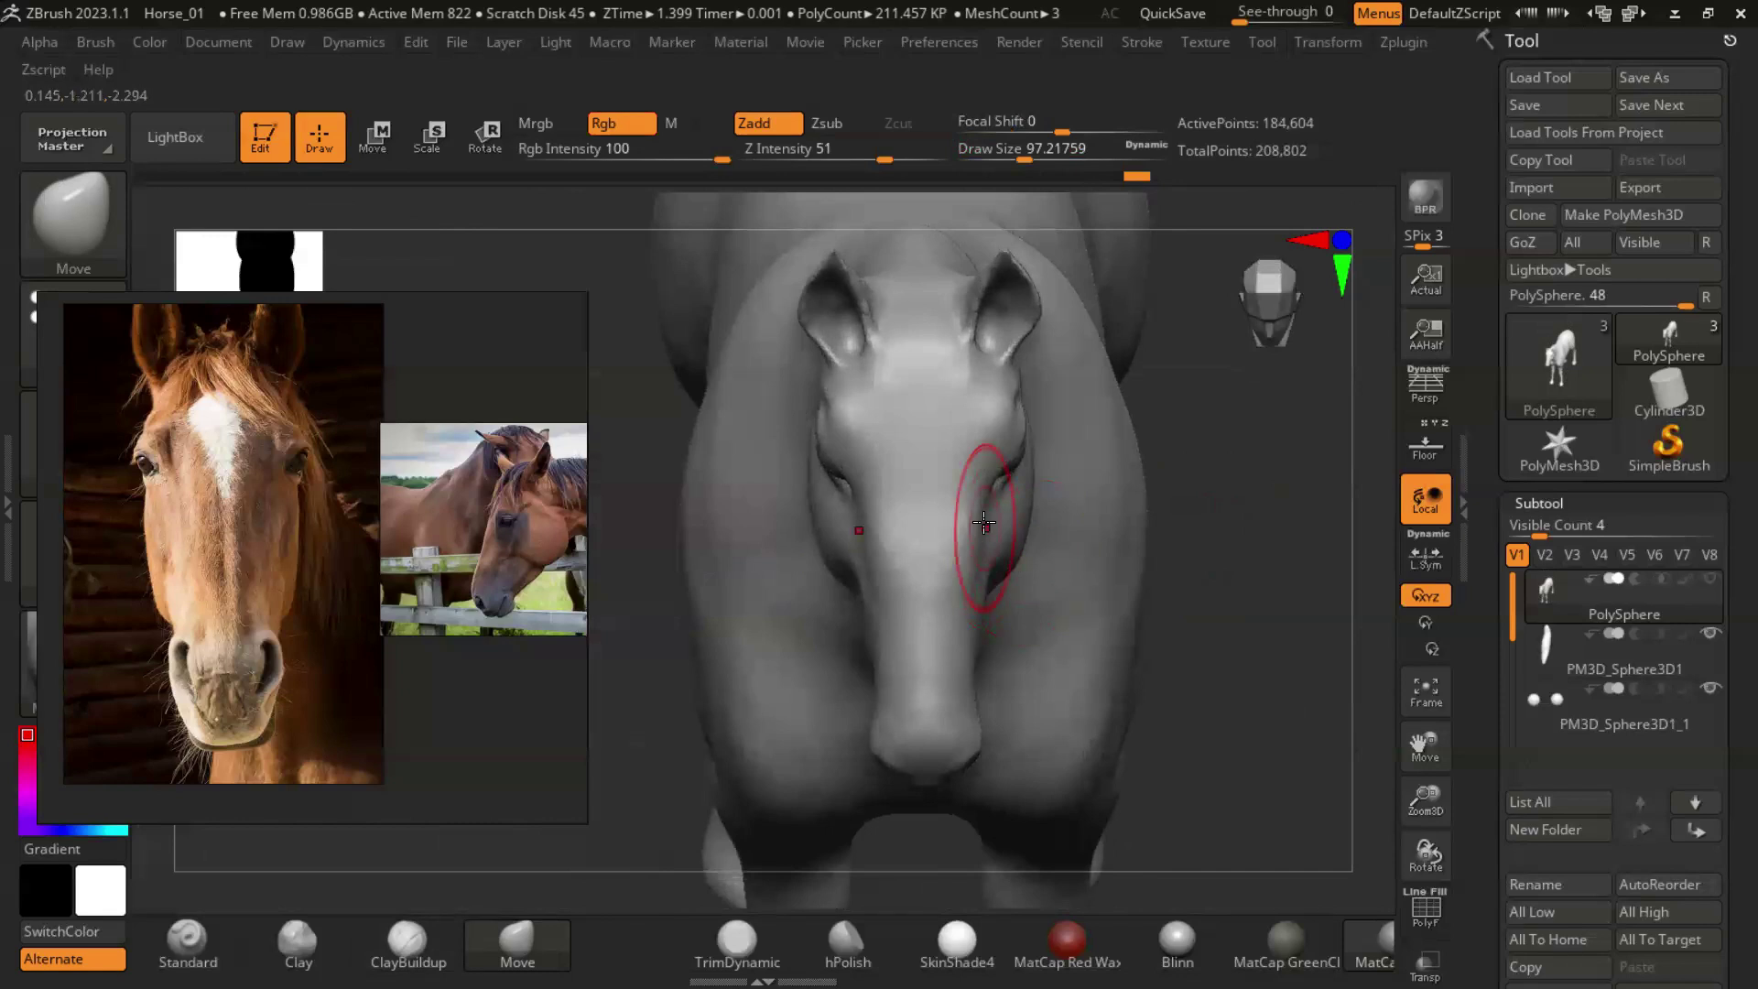
# Shape the muzzle and nostril edges with the Move brush, reducing the draw size to about 54 and then about 31.
pyautogui.moveTo(970, 634)
pyautogui.mouseDown()
pyautogui.moveTo(1197, 502)
pyautogui.moveTo(1091, 514)
pyautogui.moveTo(1139, 513)
pyautogui.moveTo(1197, 596)
pyautogui.moveTo(1218, 570)
pyautogui.moveTo(1190, 554)
pyautogui.moveTo(942, 633)
pyautogui.mouseUp()
pyautogui.moveTo(1149, 631); pyautogui.dragTo(949, 633)
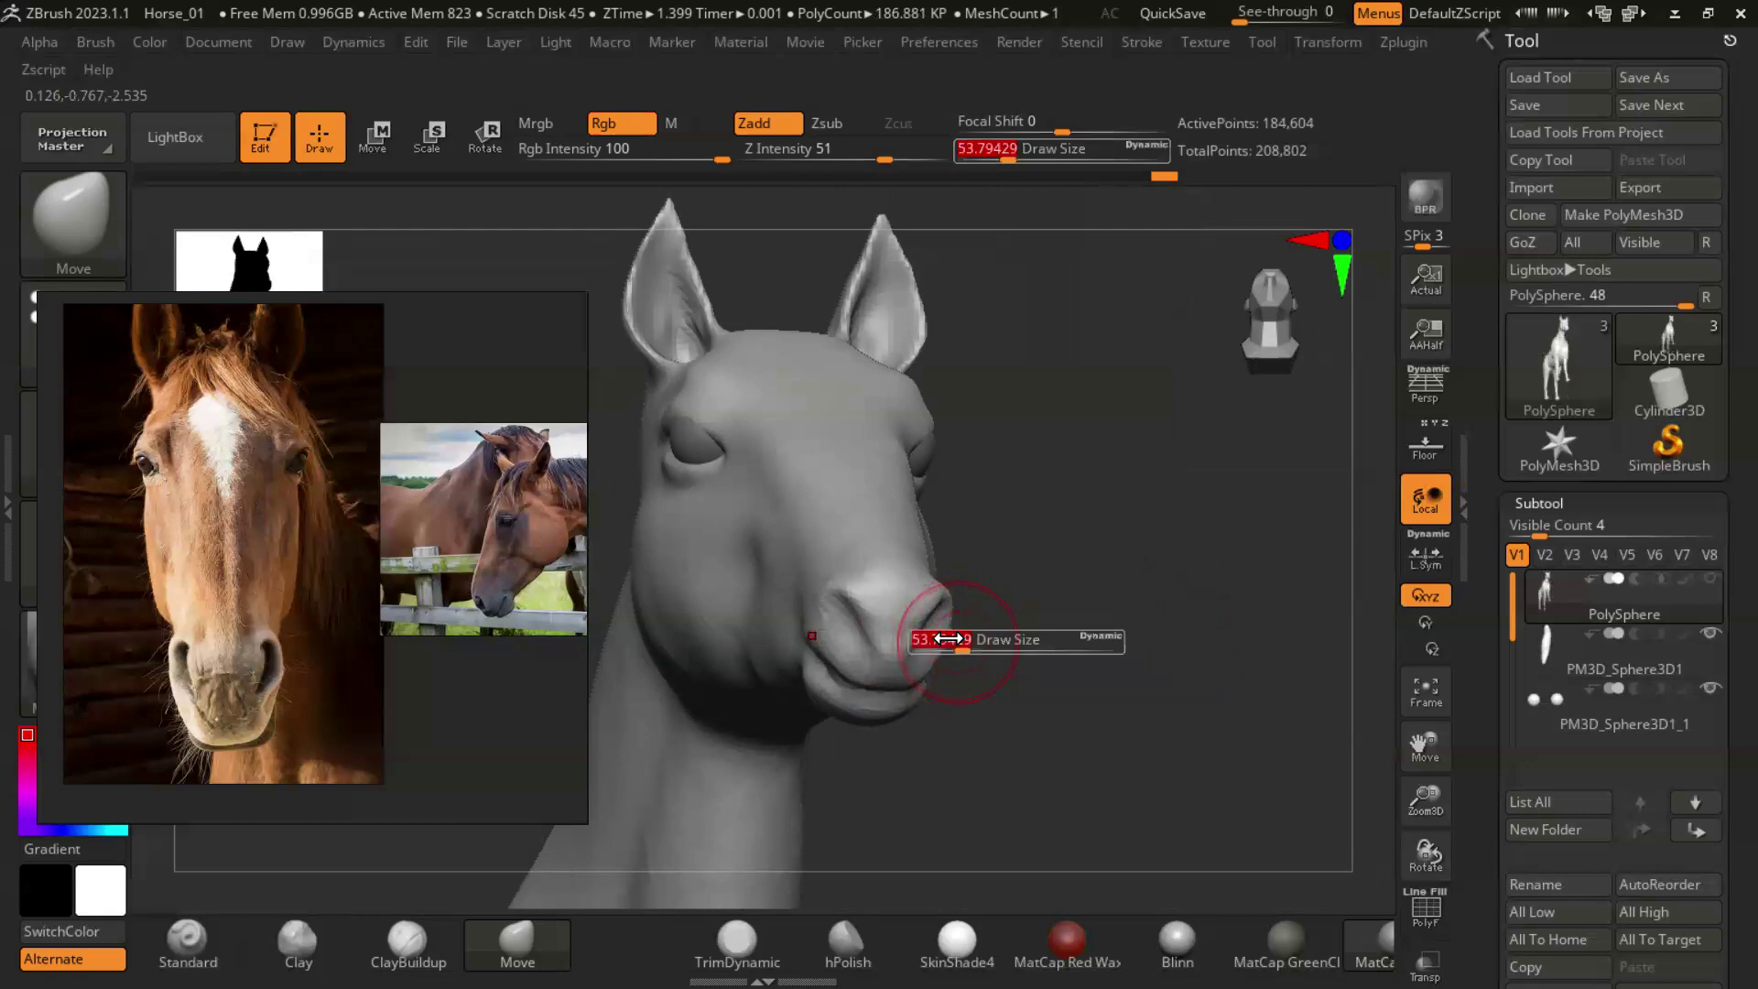
pyautogui.moveTo(1083, 644); pyautogui.dragTo(1136, 641)
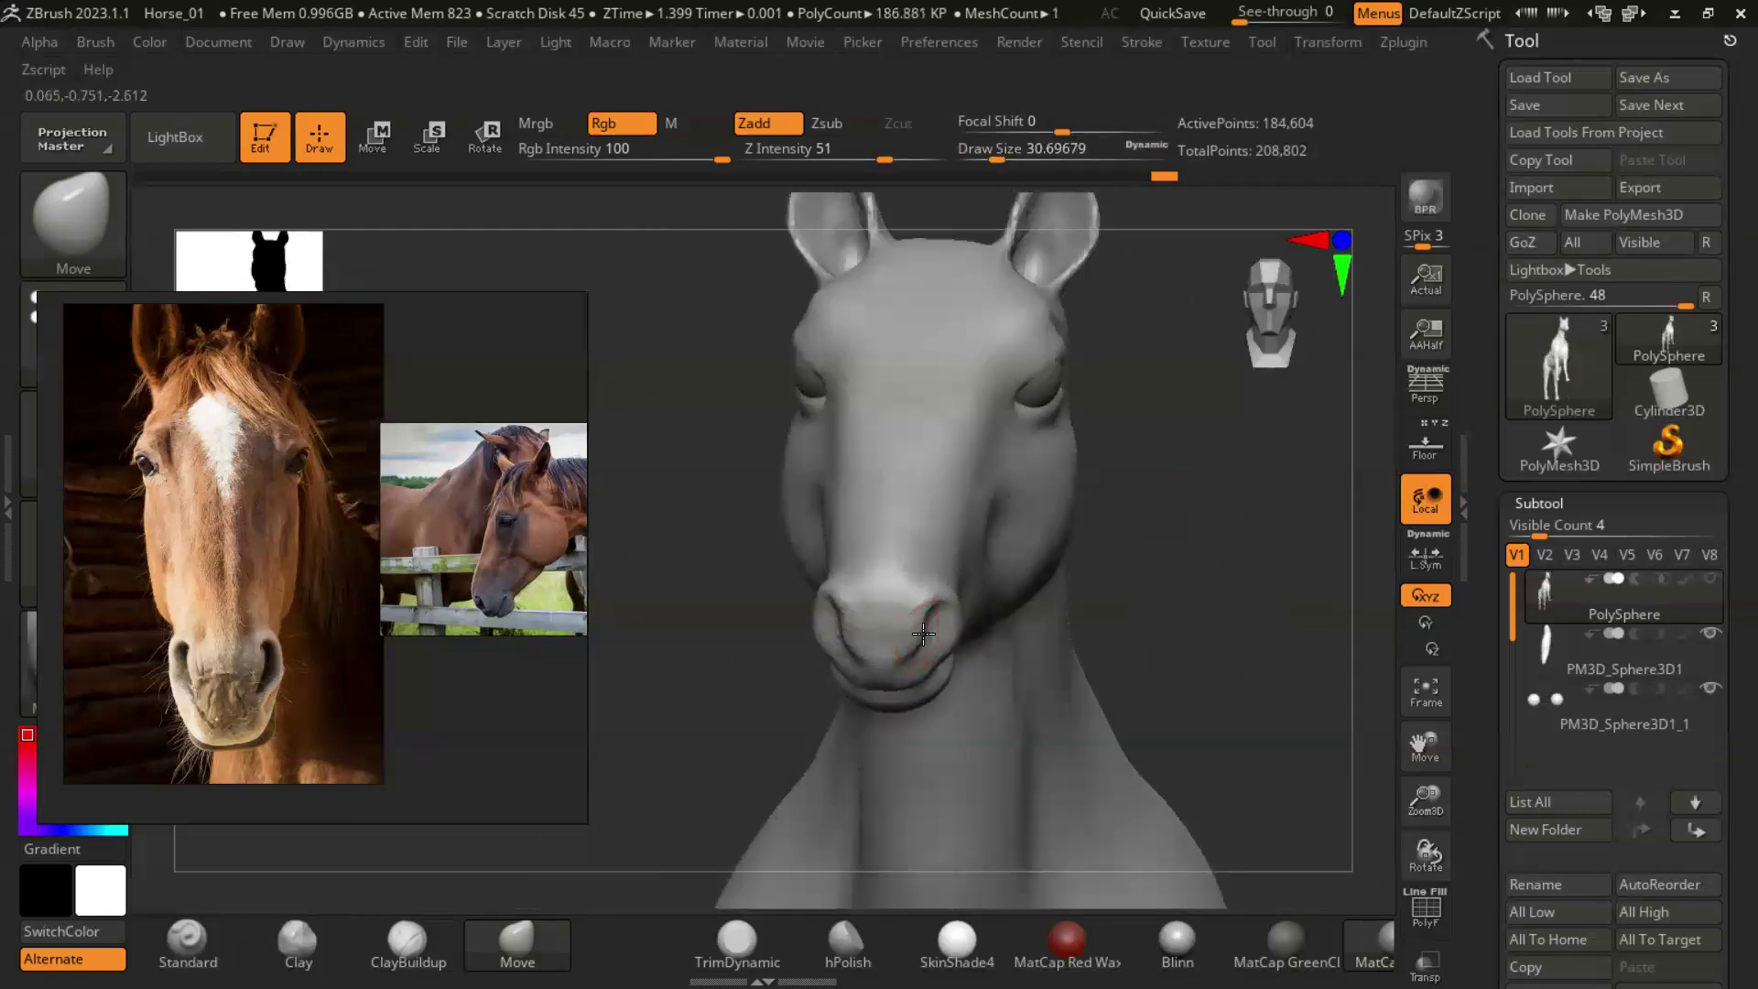
pyautogui.moveTo(936, 619)
pyautogui.mouseDown()
pyautogui.moveTo(1138, 530)
pyautogui.moveTo(919, 648)
pyautogui.moveTo(1138, 726)
pyautogui.moveTo(958, 656)
pyautogui.moveTo(1025, 605)
pyautogui.moveTo(953, 588)
pyautogui.moveTo(664, 753)
pyautogui.moveTo(950, 616)
pyautogui.mouseUp()
# Build up the nostril rims and lips with ClayBuildup at a draw size of about 18 down to 14, following the muzzle reference.
pyautogui.press('s')
pyautogui.press('b')
pyautogui.press('c')
pyautogui.press('b')
pyautogui.moveTo(1075, 647); pyautogui.dragTo(1069, 705)
pyautogui.scroll(2, 400, 659)
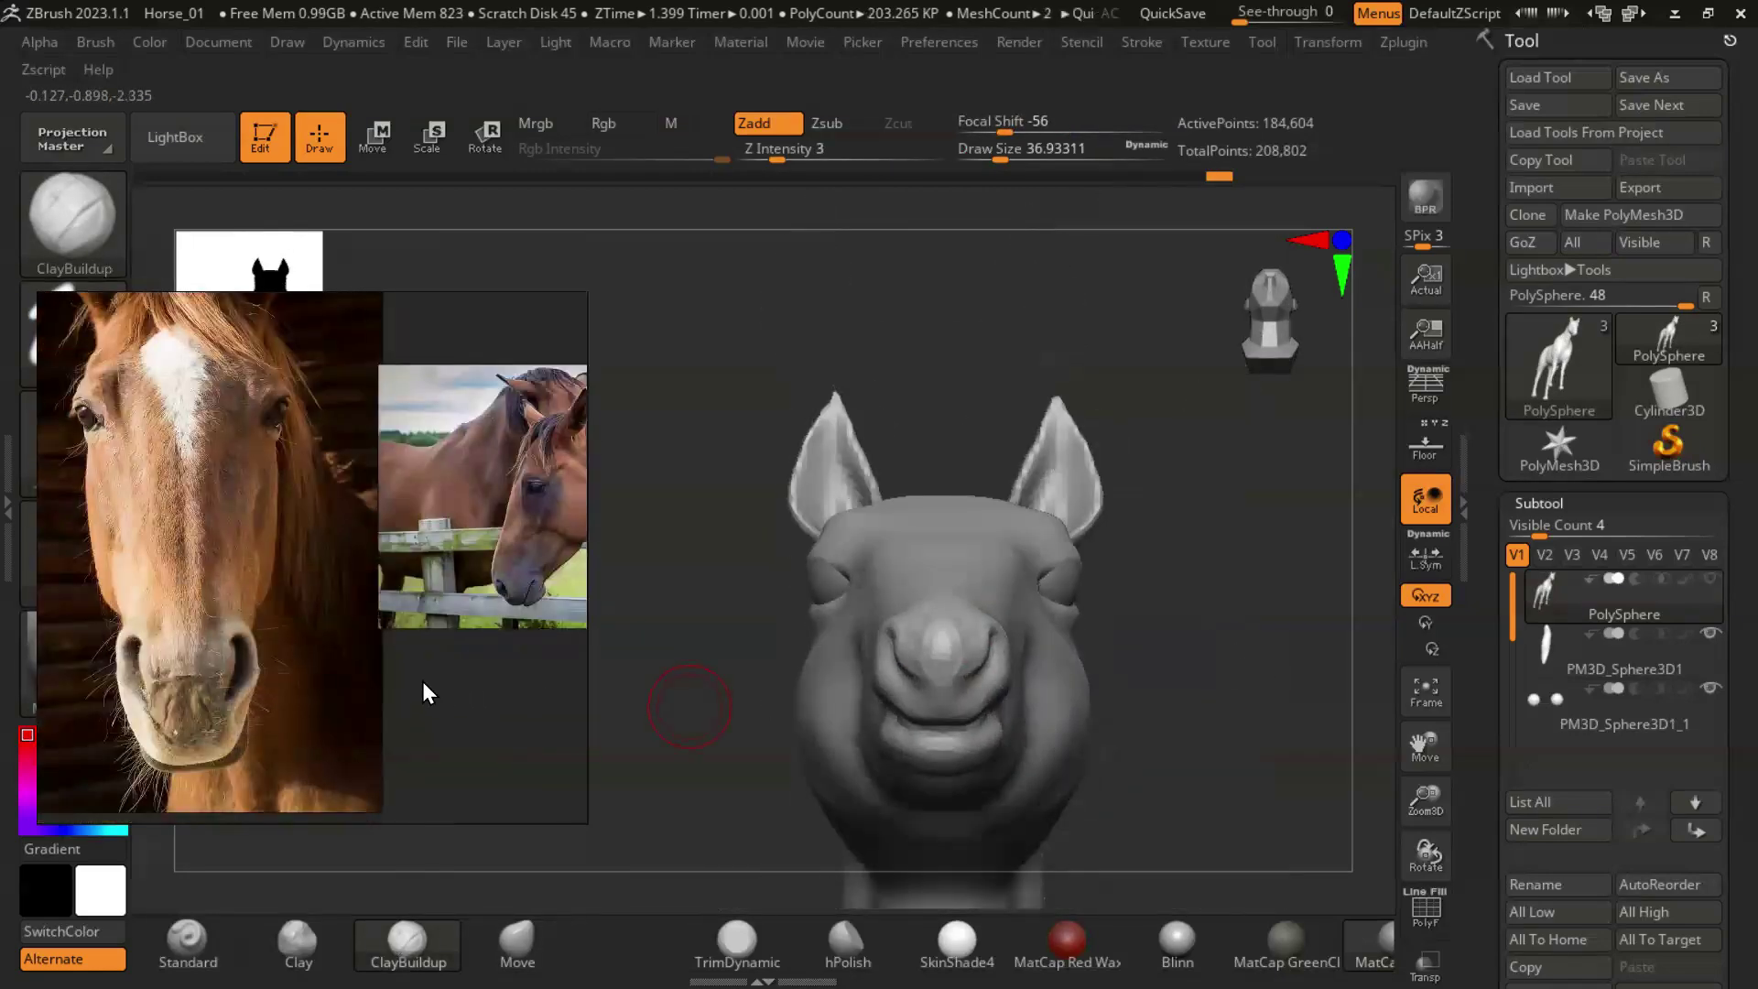
pyautogui.scroll(2, 431, 692)
pyautogui.moveTo(1221, 641); pyautogui.dragTo(1220, 664)
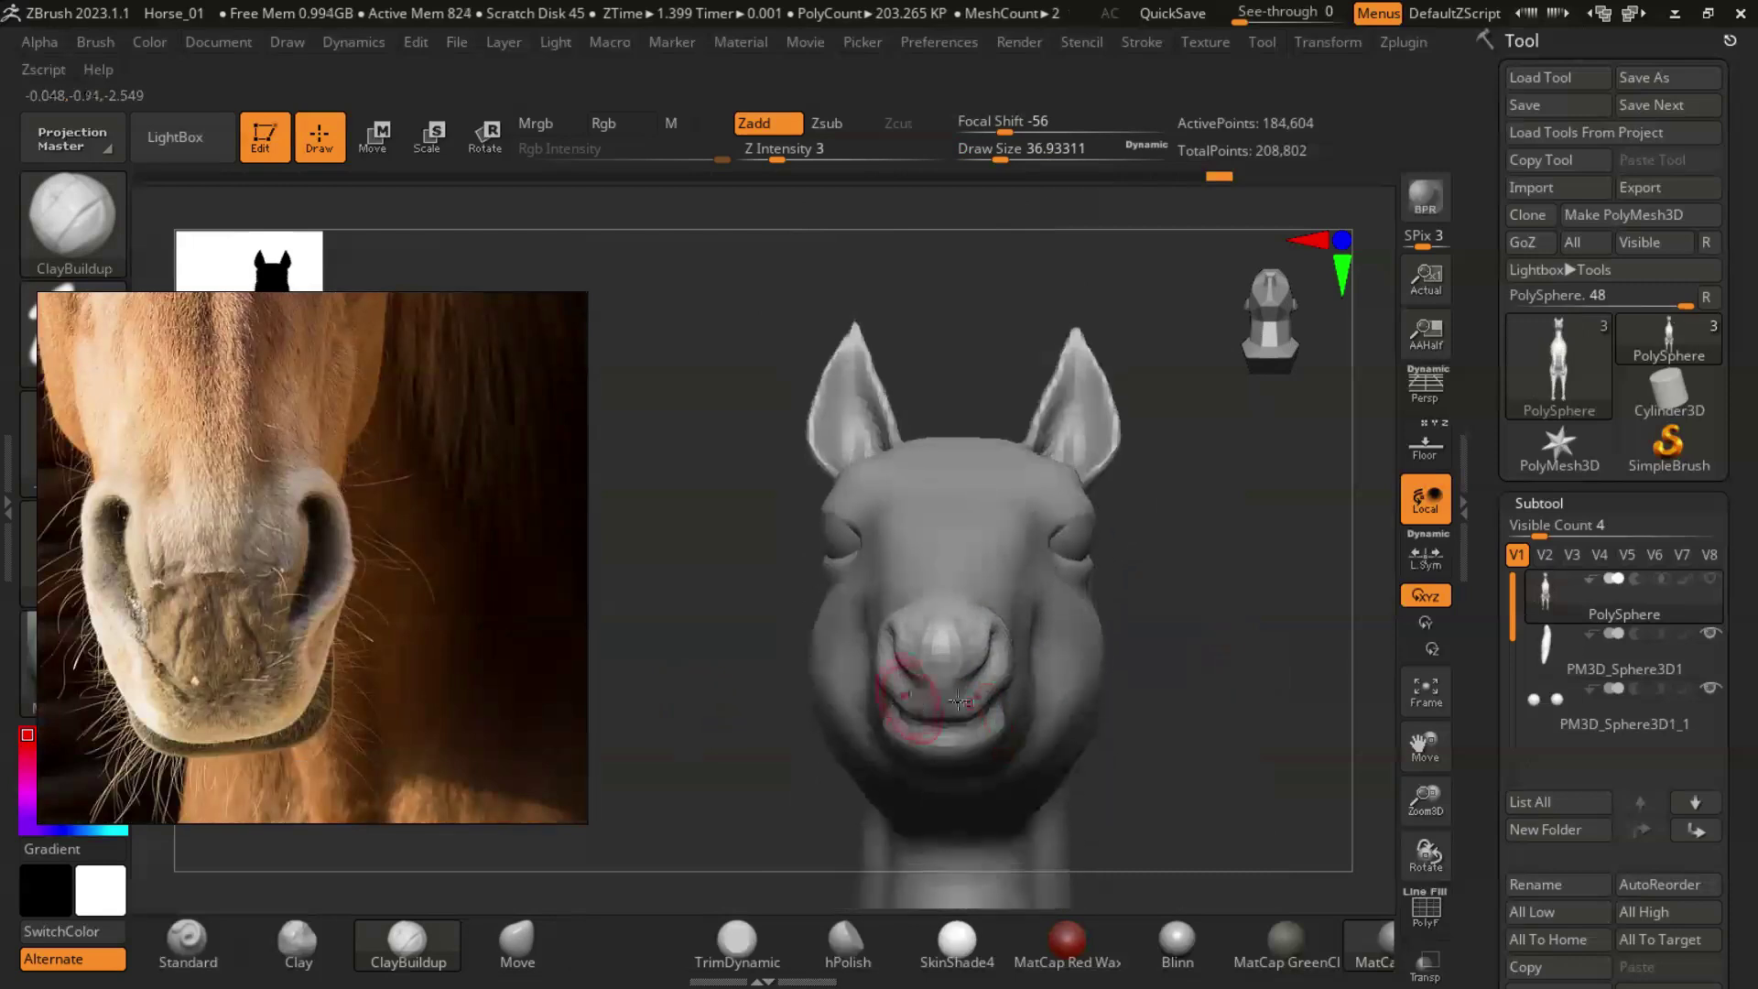
pyautogui.moveTo(1185, 620)
pyautogui.keyDown('ctrl'); pyautogui.mouseDown(button='right')
pyautogui.moveTo(953, 713)
pyautogui.moveTo(1245, 699)
pyautogui.moveTo(943, 631)
pyautogui.mouseUp(button='right'); pyautogui.keyUp('ctrl')
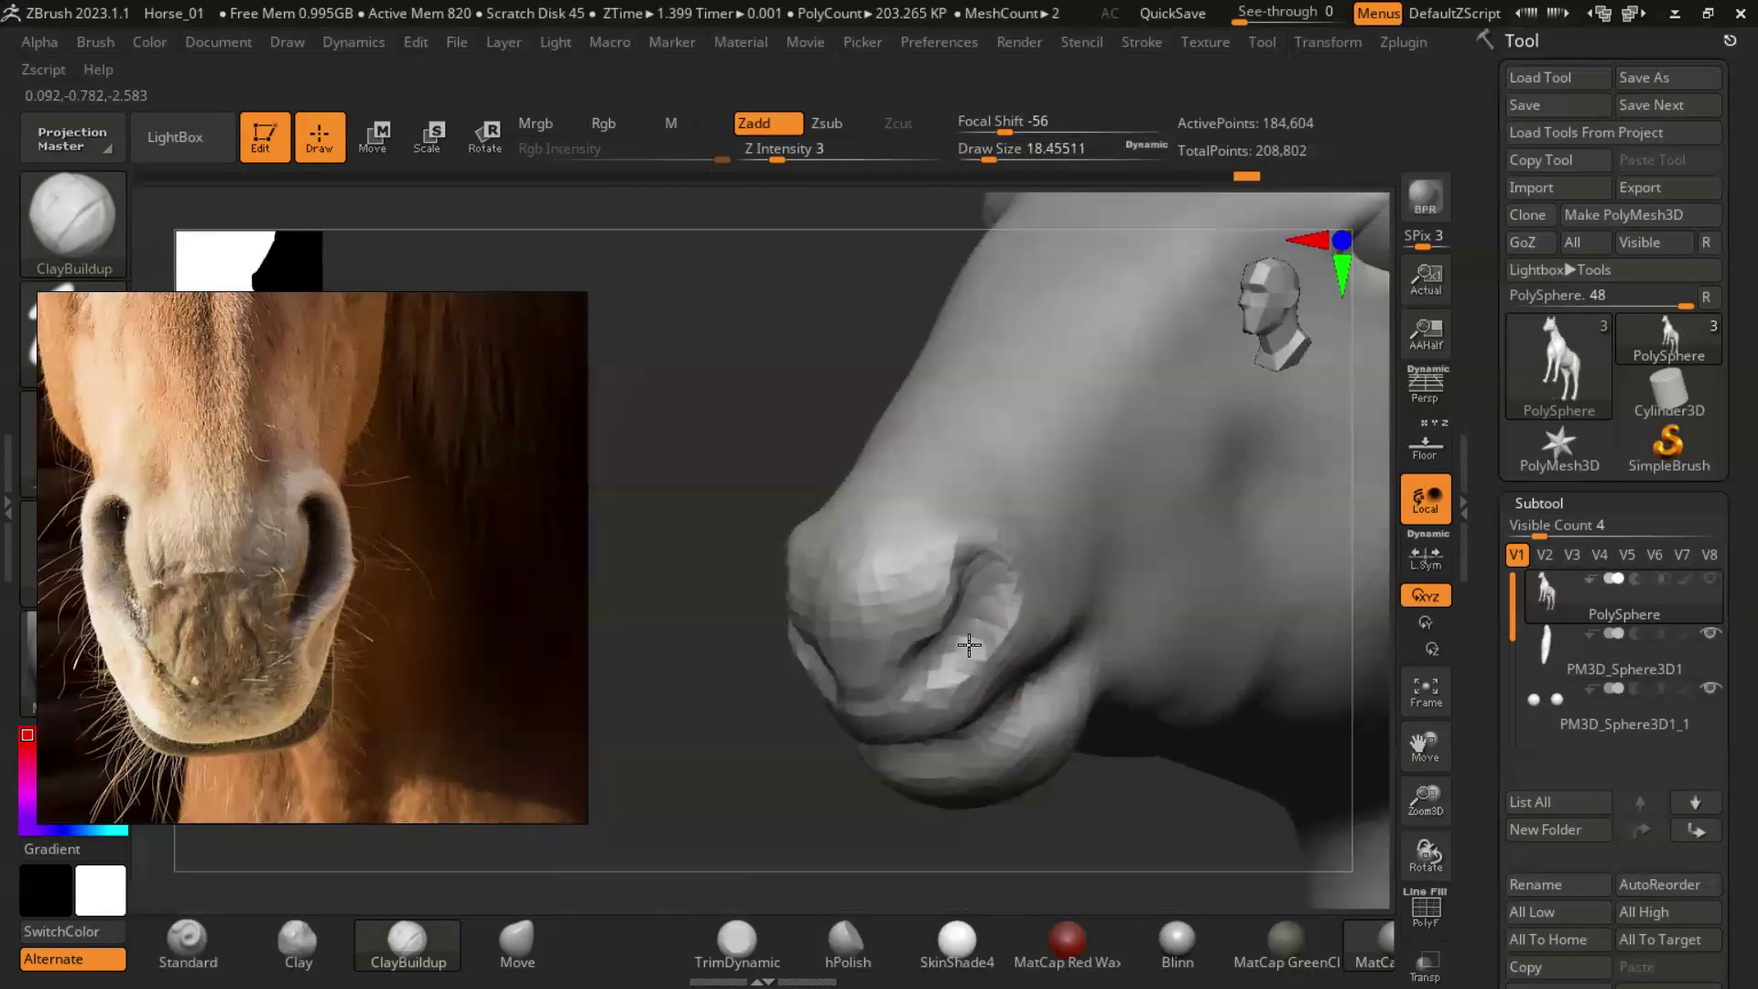
pyautogui.moveTo(927, 648)
pyautogui.mouseDown(button='right')
pyautogui.moveTo(953, 696)
pyautogui.moveTo(910, 787)
pyautogui.moveTo(828, 772)
pyautogui.moveTo(953, 761)
pyautogui.moveTo(778, 797)
pyautogui.moveTo(1118, 706)
pyautogui.mouseUp(button='right')
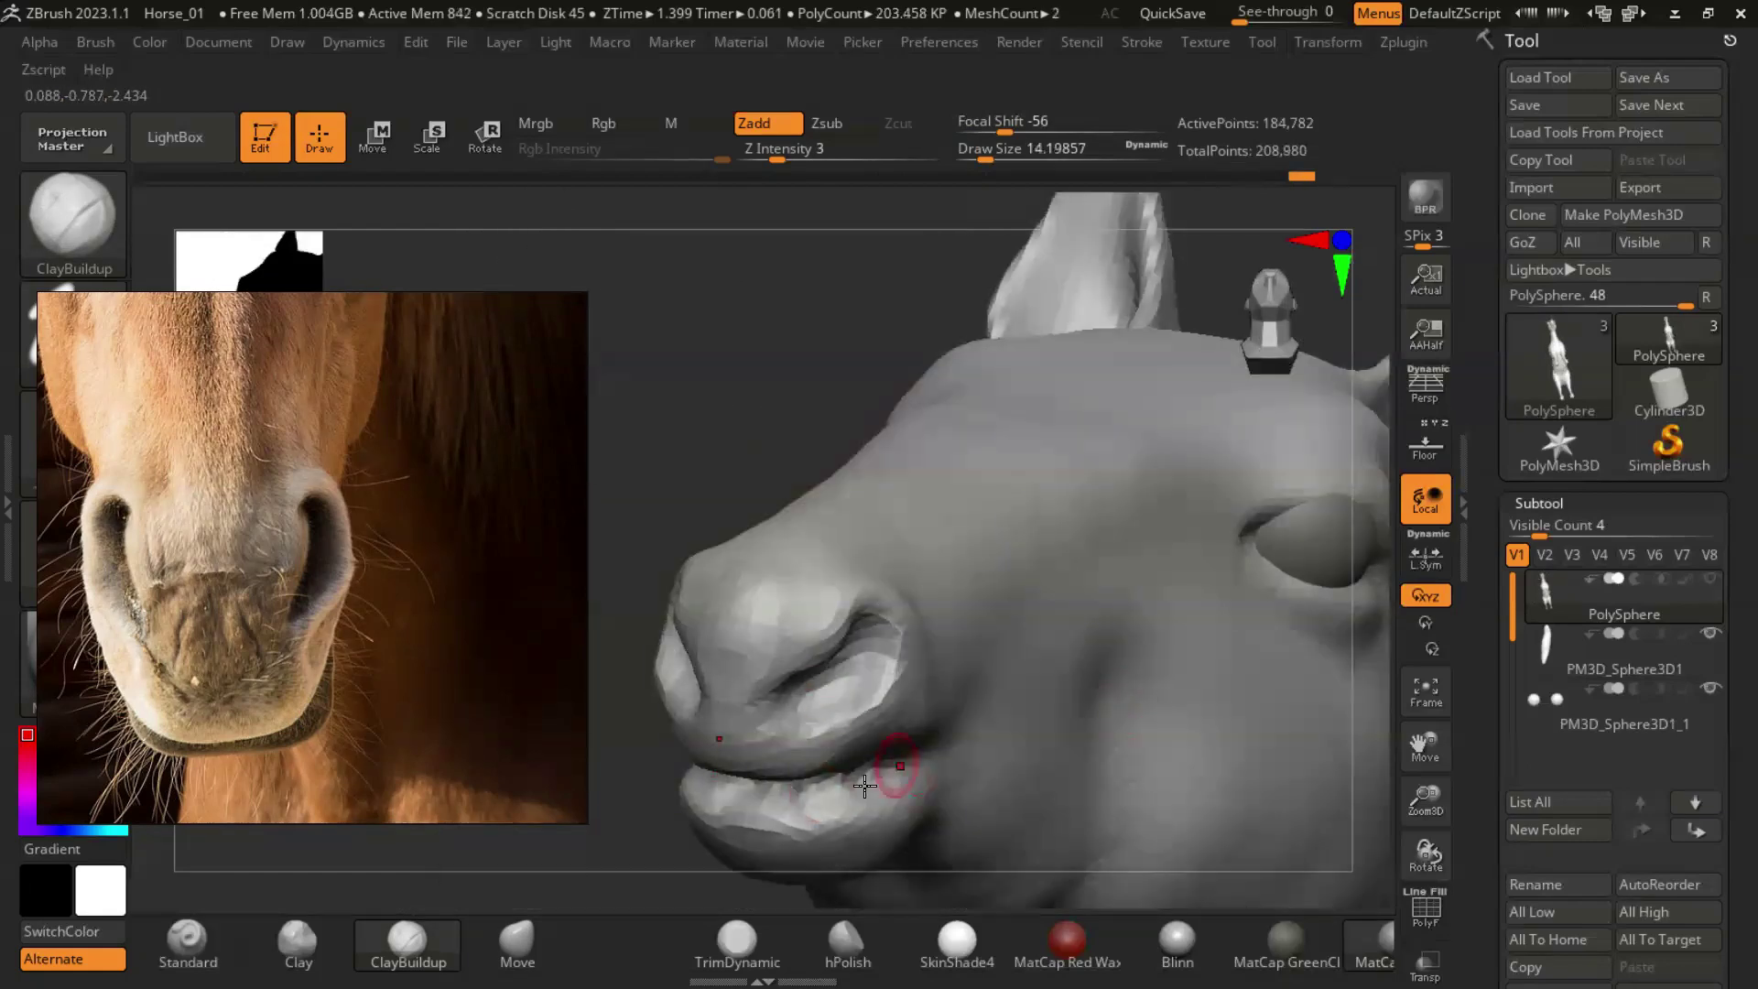
# Carve the mouth line between the lips with the DamStandard brush at a draw size of about 14.
pyautogui.moveTo(713, 846); pyautogui.dragTo(835, 766, button='right')
pyautogui.press('b')
pyautogui.press('d')
pyautogui.press('s')
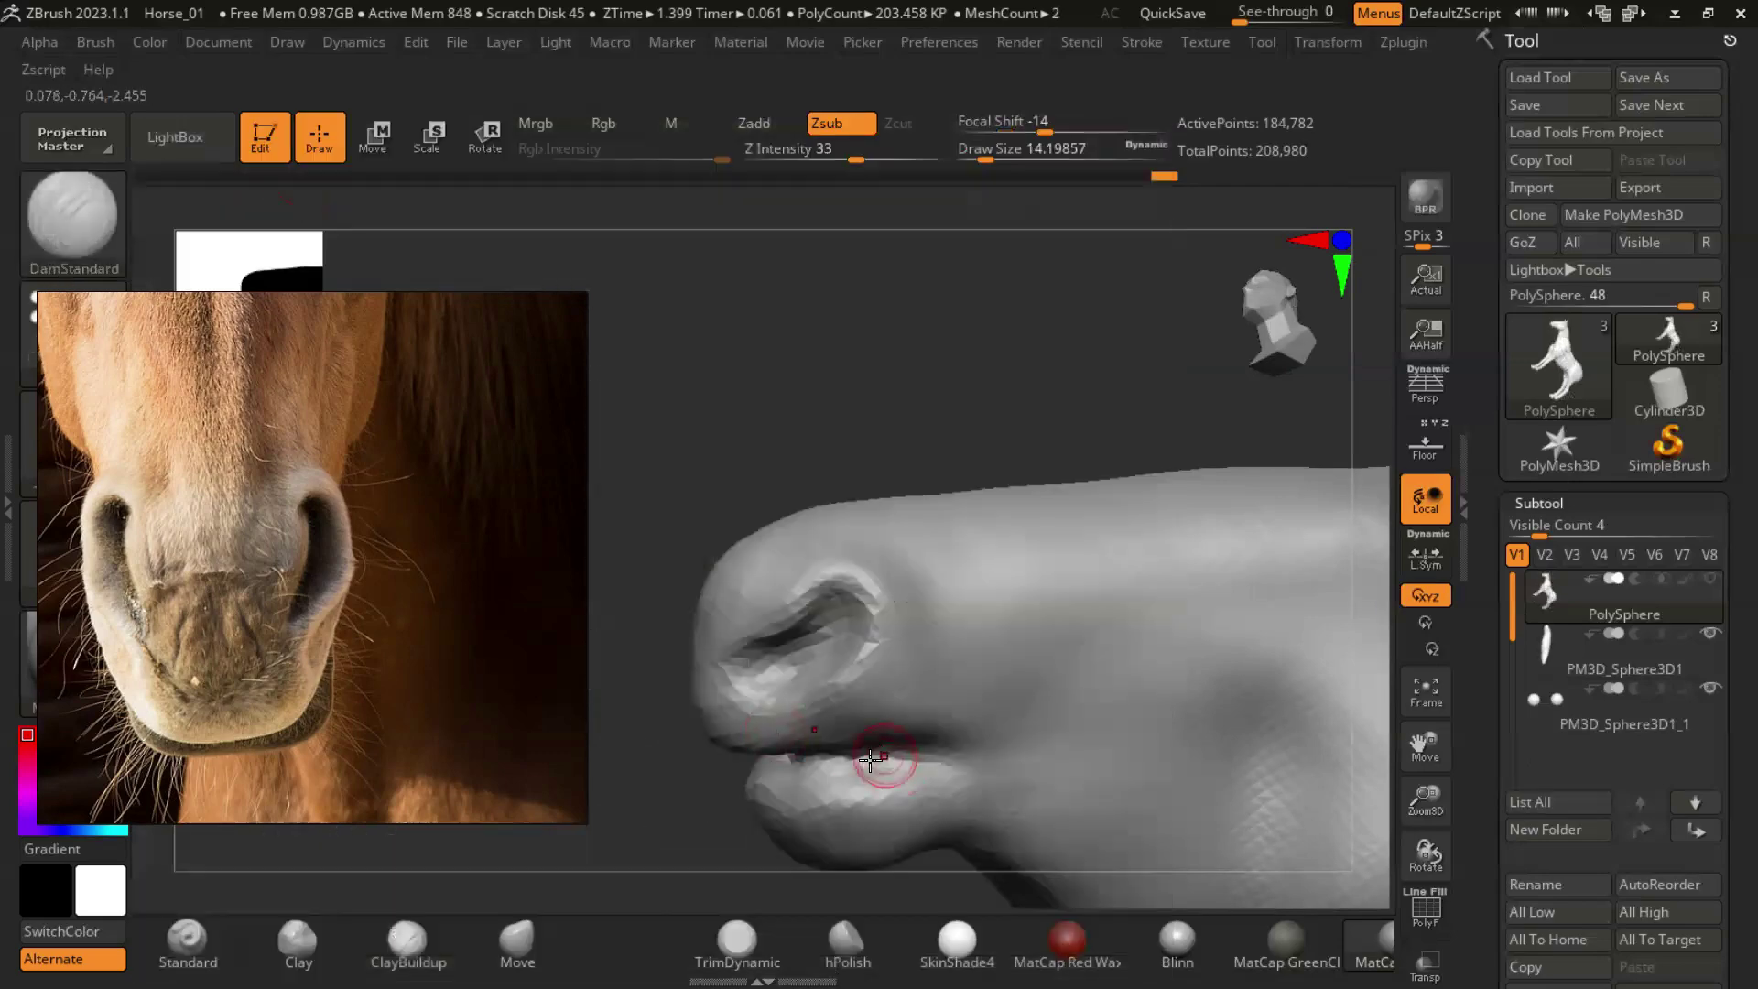
pyautogui.moveTo(923, 754)
pyautogui.mouseDown(button='right')
pyautogui.moveTo(1118, 824)
pyautogui.moveTo(932, 768)
pyautogui.moveTo(1020, 770)
pyautogui.moveTo(984, 769)
pyautogui.mouseUp(button='right')
# Tighten the edges of the lips along the mouth line with the Pinch brush at a draw size of 28.75.
pyautogui.press('b')
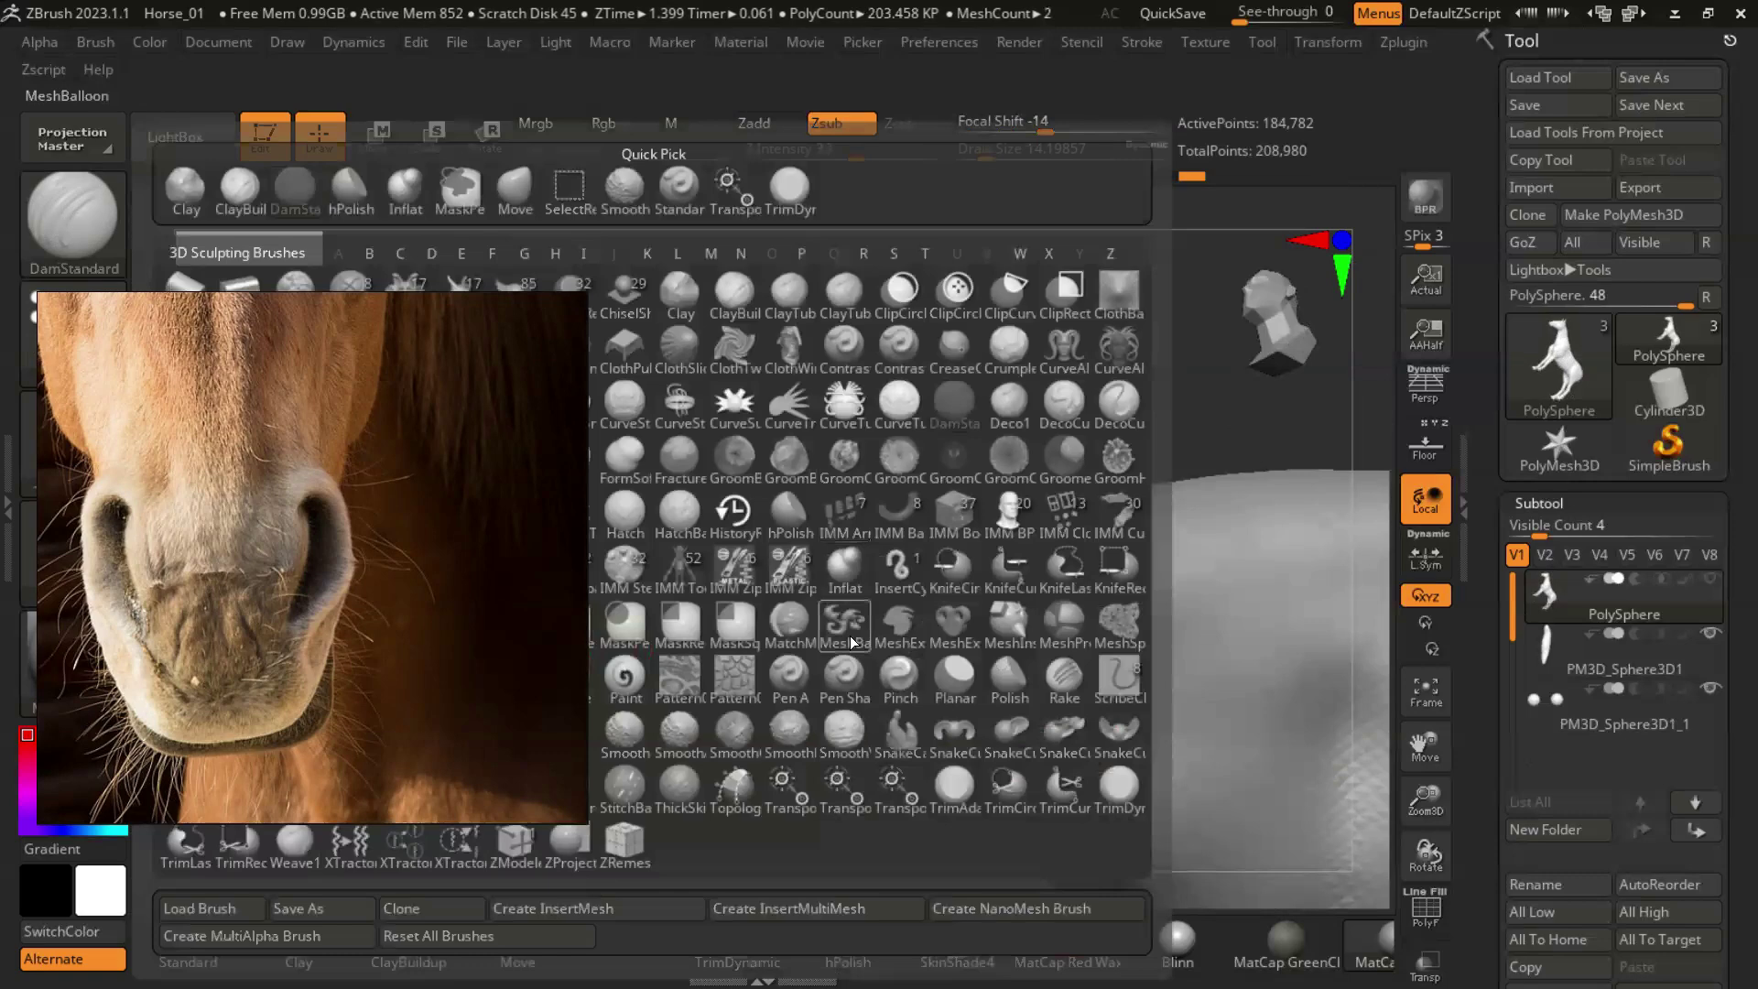
pyautogui.press('p')
pyautogui.press('i')
pyautogui.press('s')
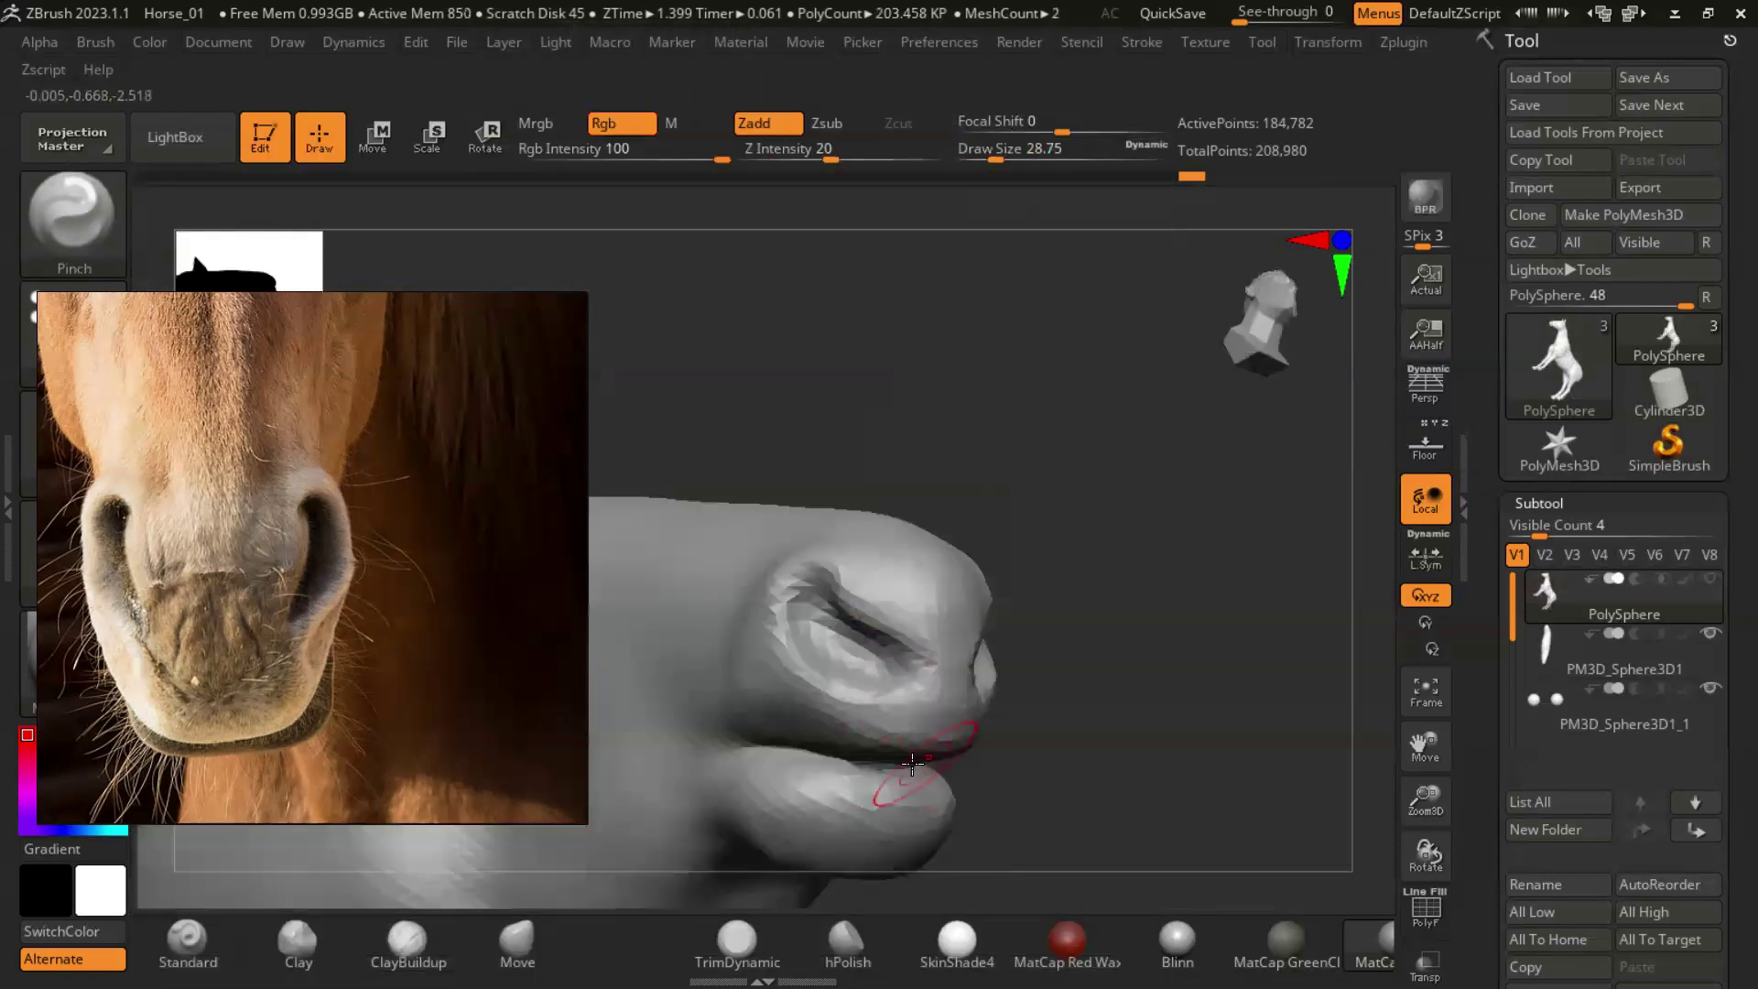
pyautogui.moveTo(894, 760); pyautogui.dragTo(933, 762, button='right')
# Adjust the lip, mouth corner and nostril shapes with the Move brush at a draw size of 28.75.
pyautogui.moveTo(1306, 638)
pyautogui.mouseDown(button='right')
pyautogui.moveTo(953, 620)
pyautogui.moveTo(668, 345)
pyautogui.moveTo(785, 448)
pyautogui.moveTo(747, 785)
pyautogui.moveTo(777, 816)
pyautogui.moveTo(719, 742)
pyautogui.mouseUp(button='right')
pyautogui.press('b')
pyautogui.press('m')
pyautogui.press('v')
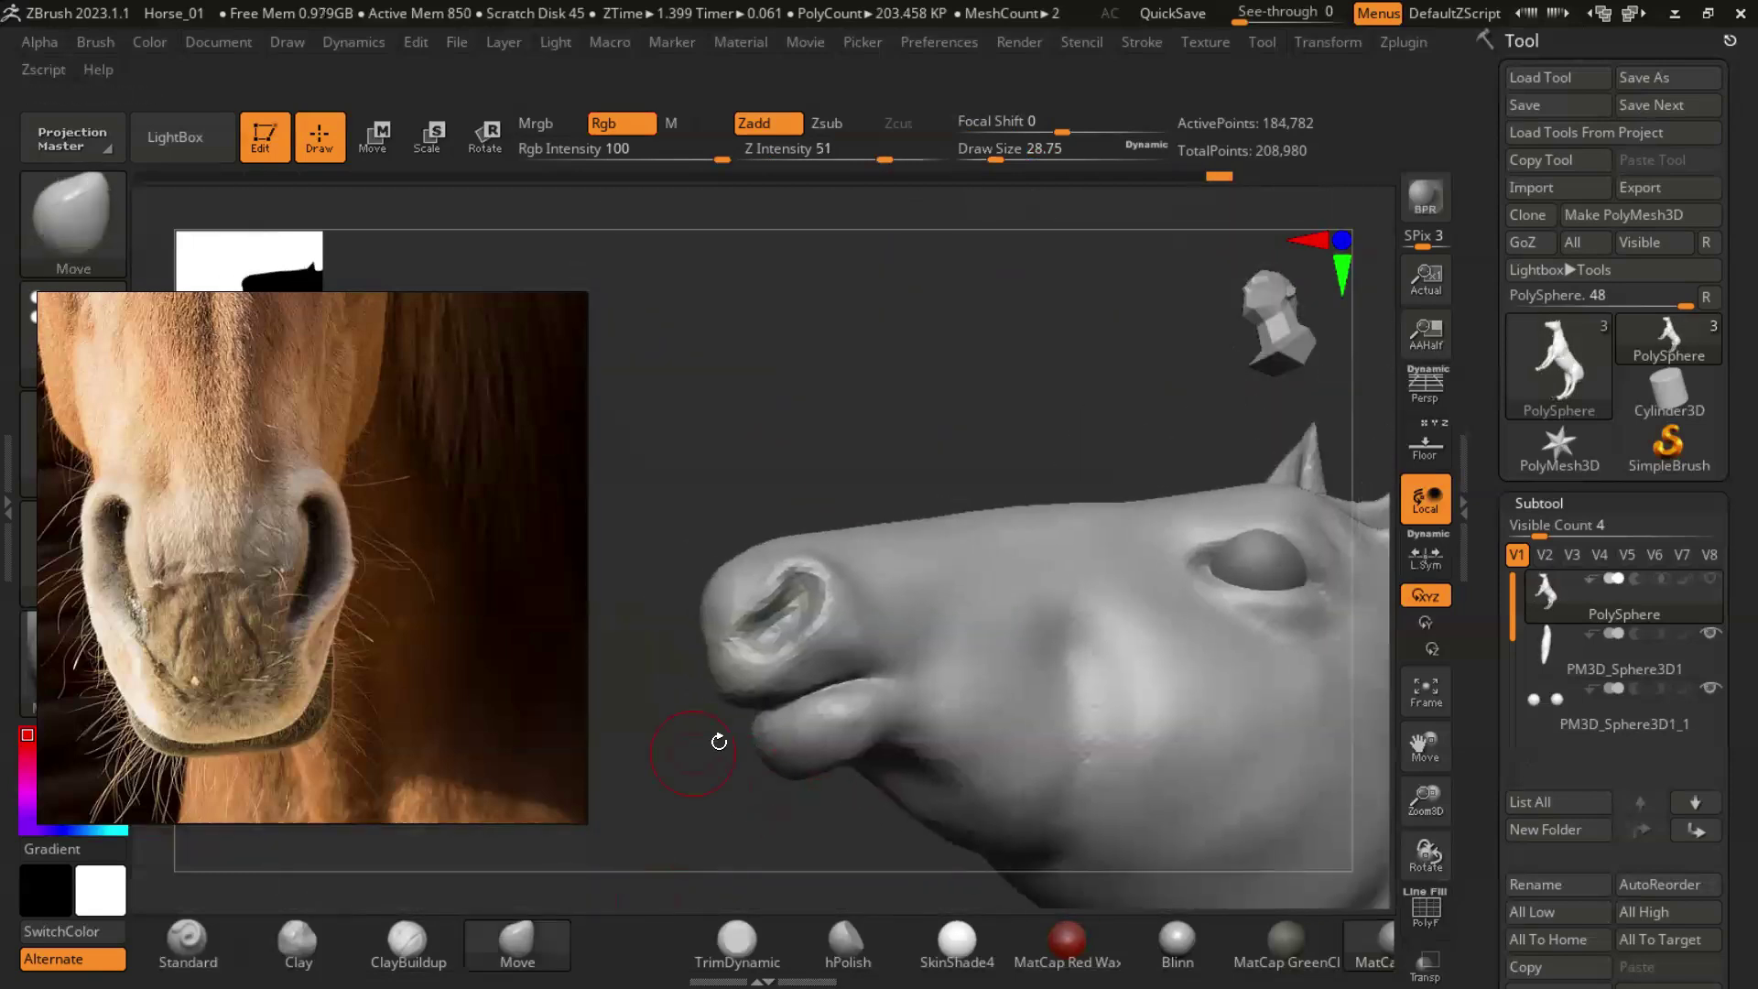
pyautogui.moveTo(813, 677); pyautogui.dragTo(746, 586, button='right')
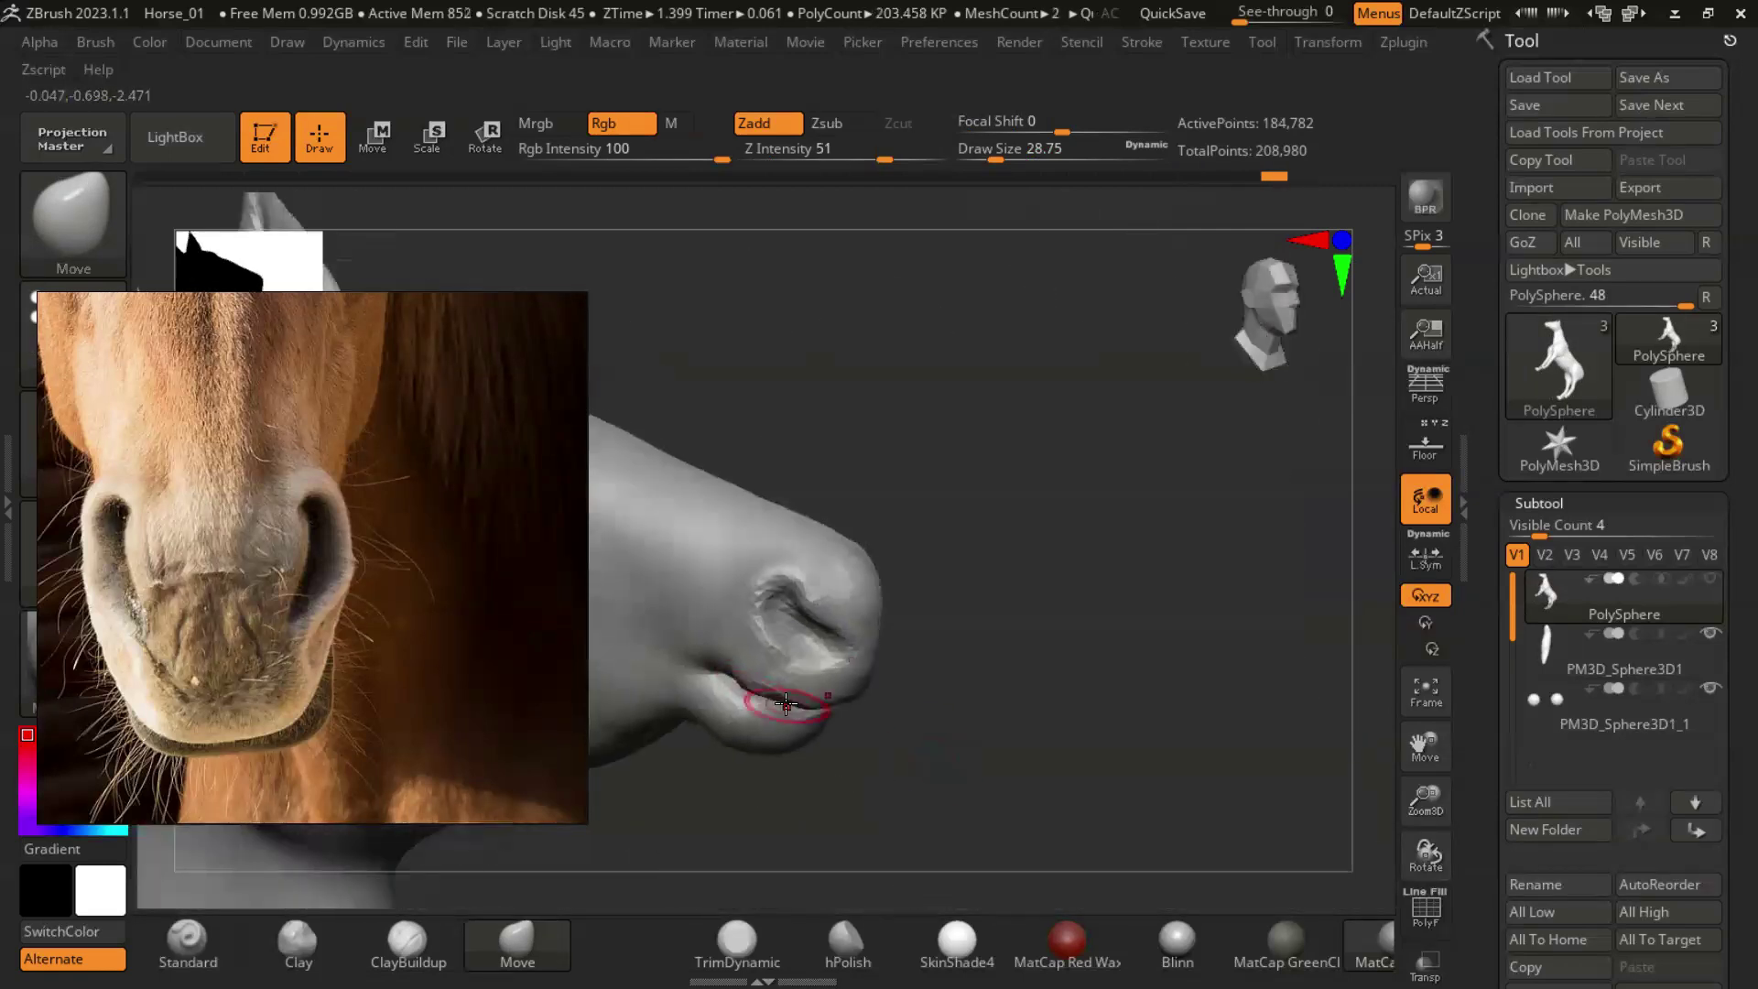
pyautogui.moveTo(735, 670)
pyautogui.mouseDown(button='right')
pyautogui.moveTo(1000, 745)
pyautogui.moveTo(1248, 620)
pyautogui.moveTo(1141, 690)
pyautogui.moveTo(1180, 724)
pyautogui.moveTo(1267, 640)
pyautogui.moveTo(810, 694)
pyautogui.moveTo(1181, 711)
pyautogui.moveTo(1169, 600)
pyautogui.moveTo(1007, 696)
pyautogui.moveTo(885, 657)
pyautogui.moveTo(973, 656)
pyautogui.moveTo(897, 550)
pyautogui.moveTo(982, 619)
pyautogui.mouseUp(button='right')
pyautogui.moveTo(830, 600); pyautogui.dragTo(1095, 611, button='right')
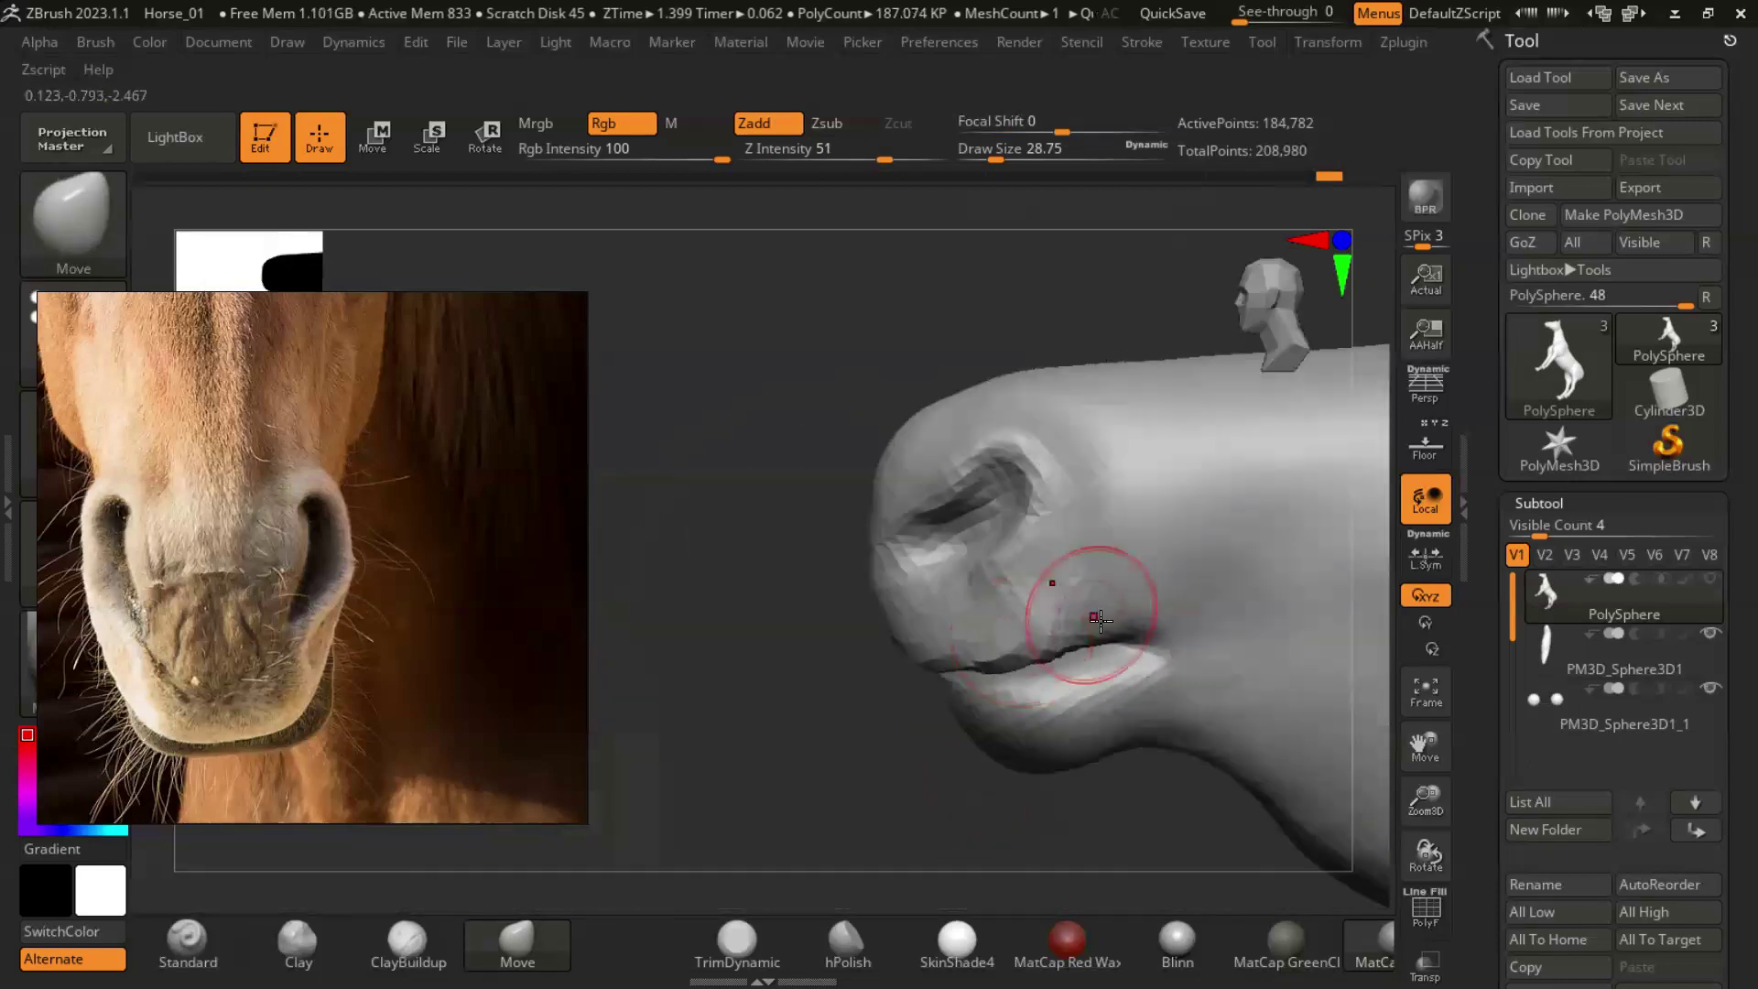
# Try to carve grooves down the nose bridge with DamStandard and soften them with smoothing at a draw size of about 37.
pyautogui.scroll(-2, 458, 669)
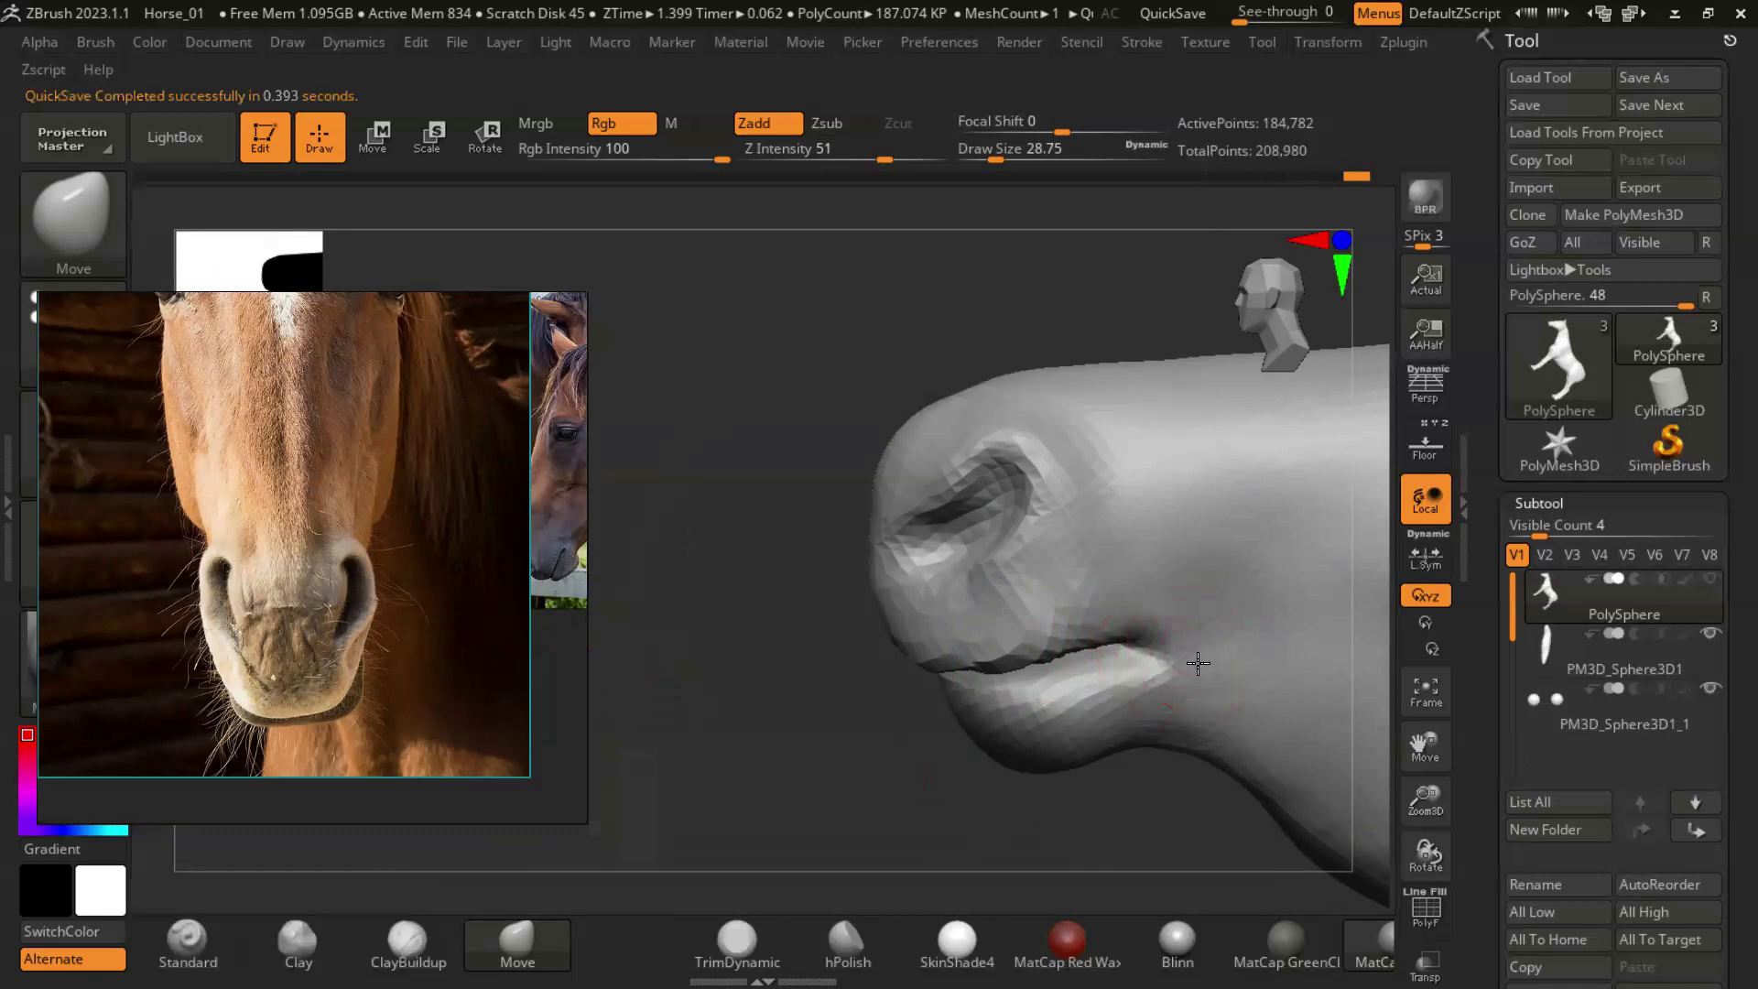
pyautogui.moveTo(1177, 652); pyautogui.dragTo(1195, 527, button='right')
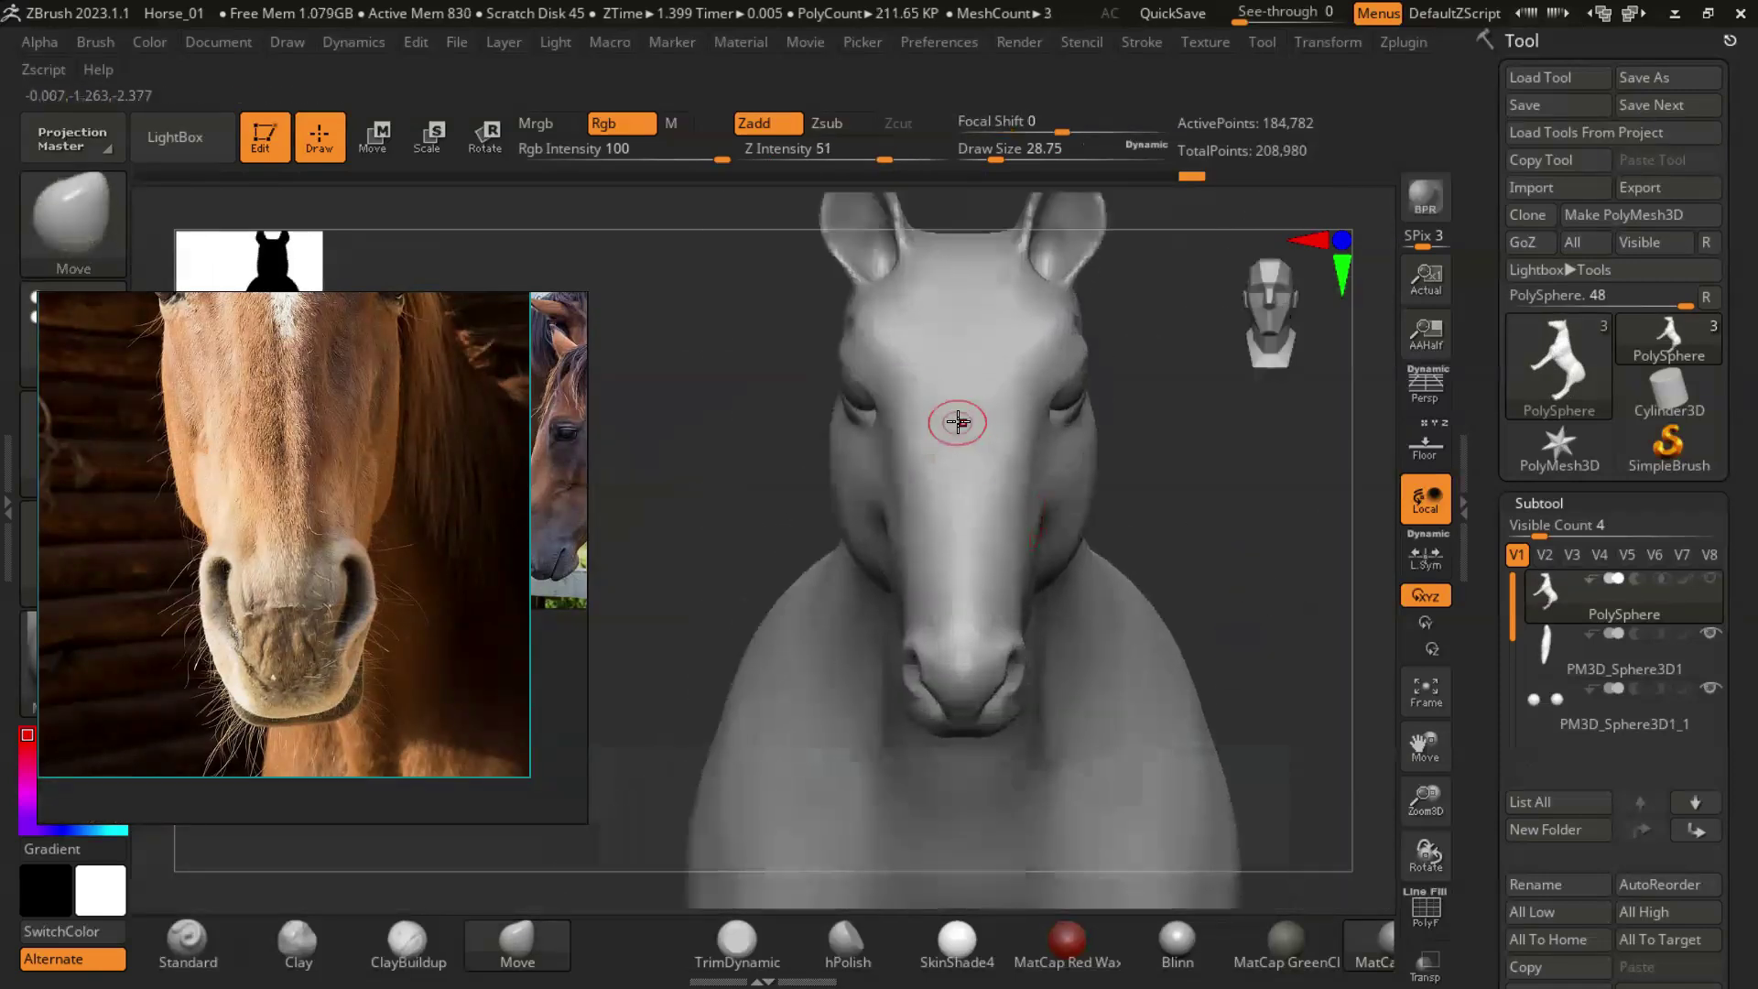
pyautogui.press('b')
pyautogui.press('d')
pyautogui.press('s')
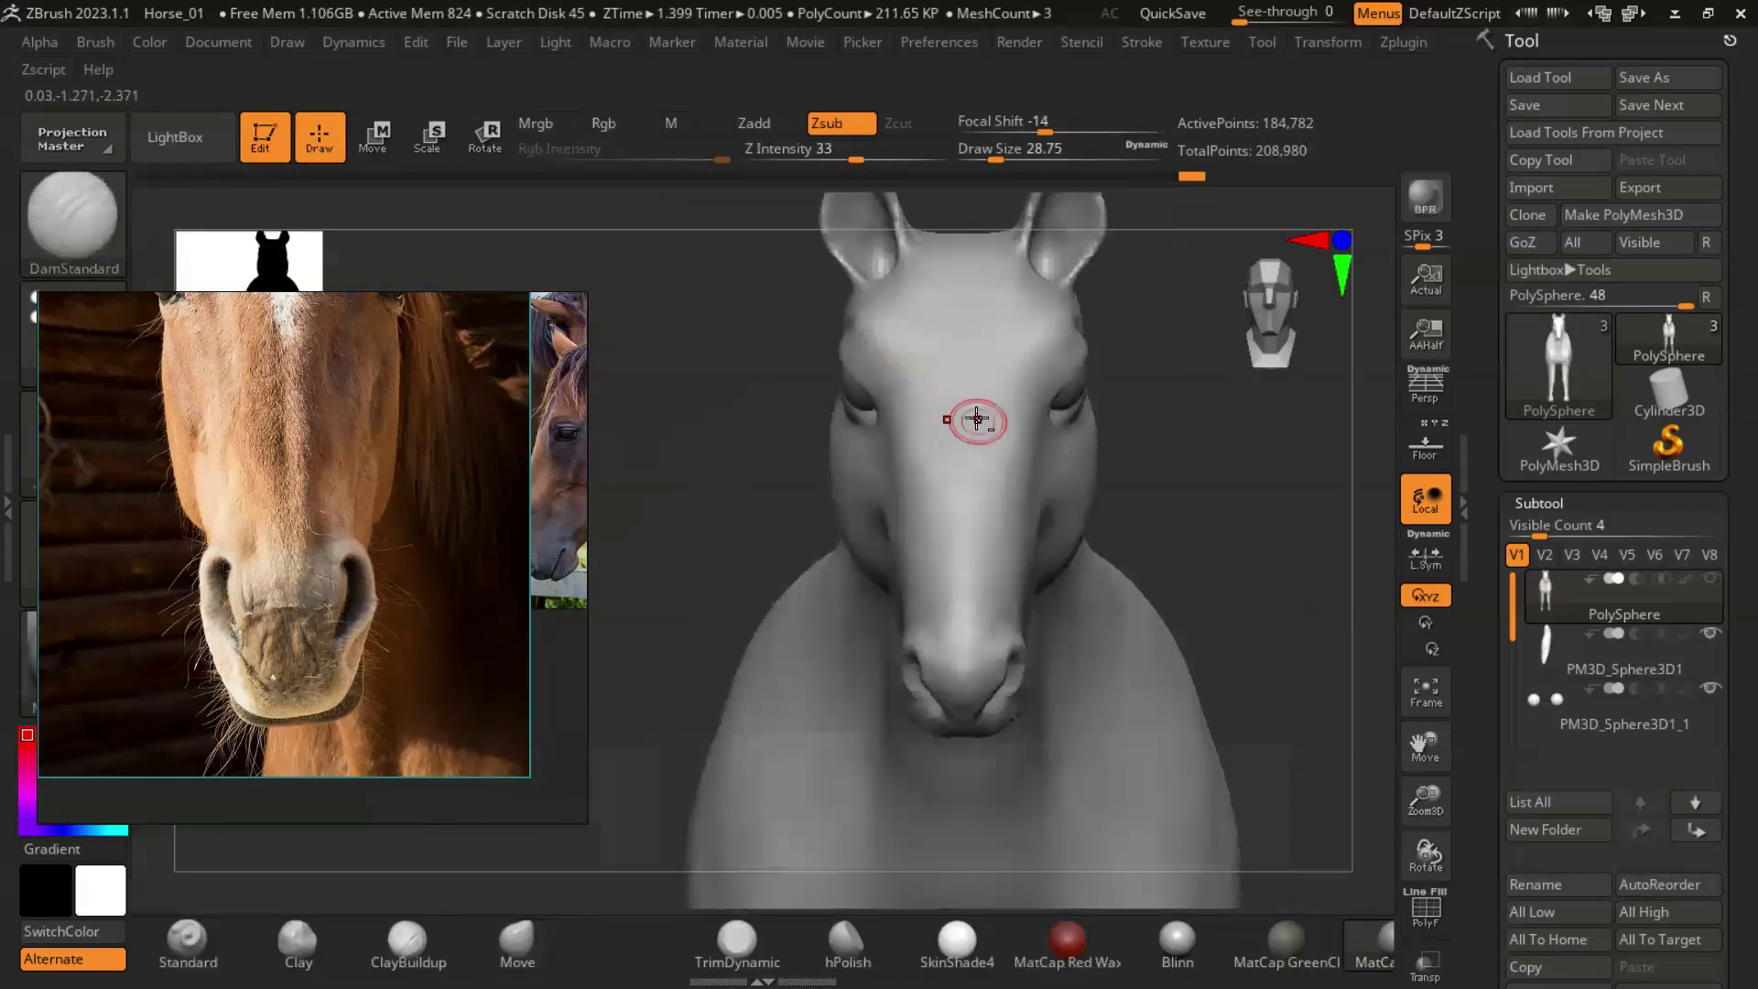
pyautogui.hotkey('ctrl', 'z')
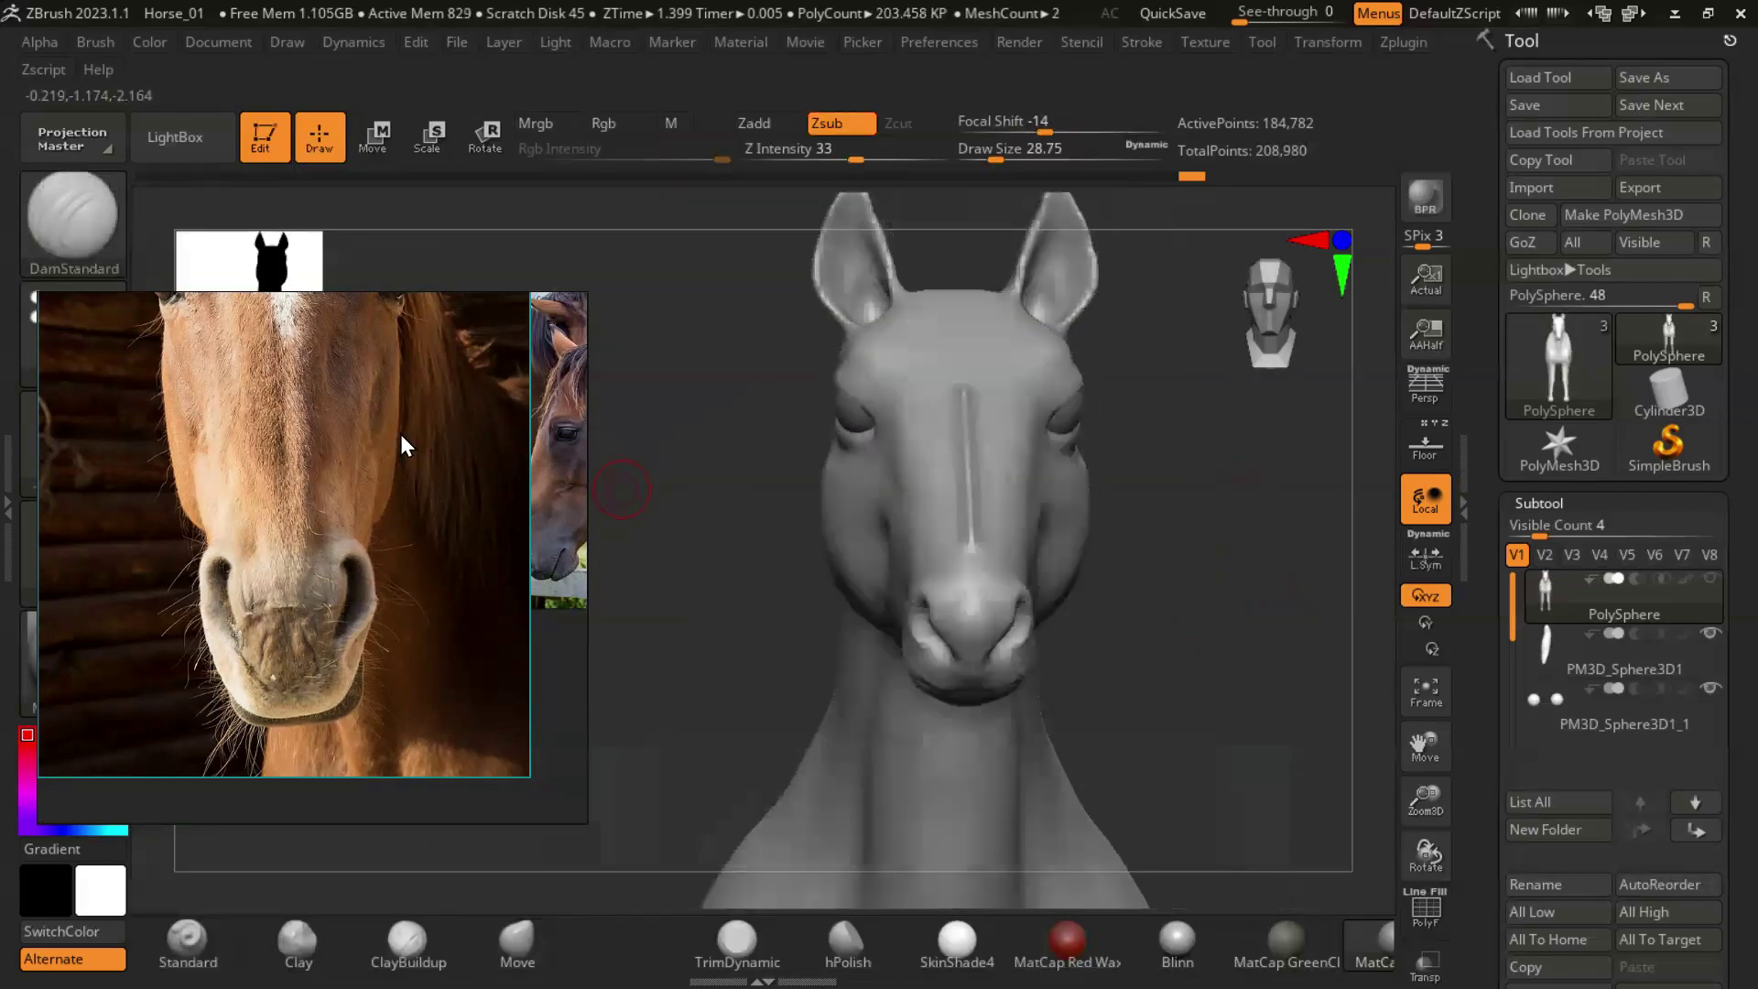
pyautogui.scroll(2, 404, 444)
pyautogui.moveTo(984, 499); pyautogui.dragTo(992, 499)
pyautogui.press('shift')
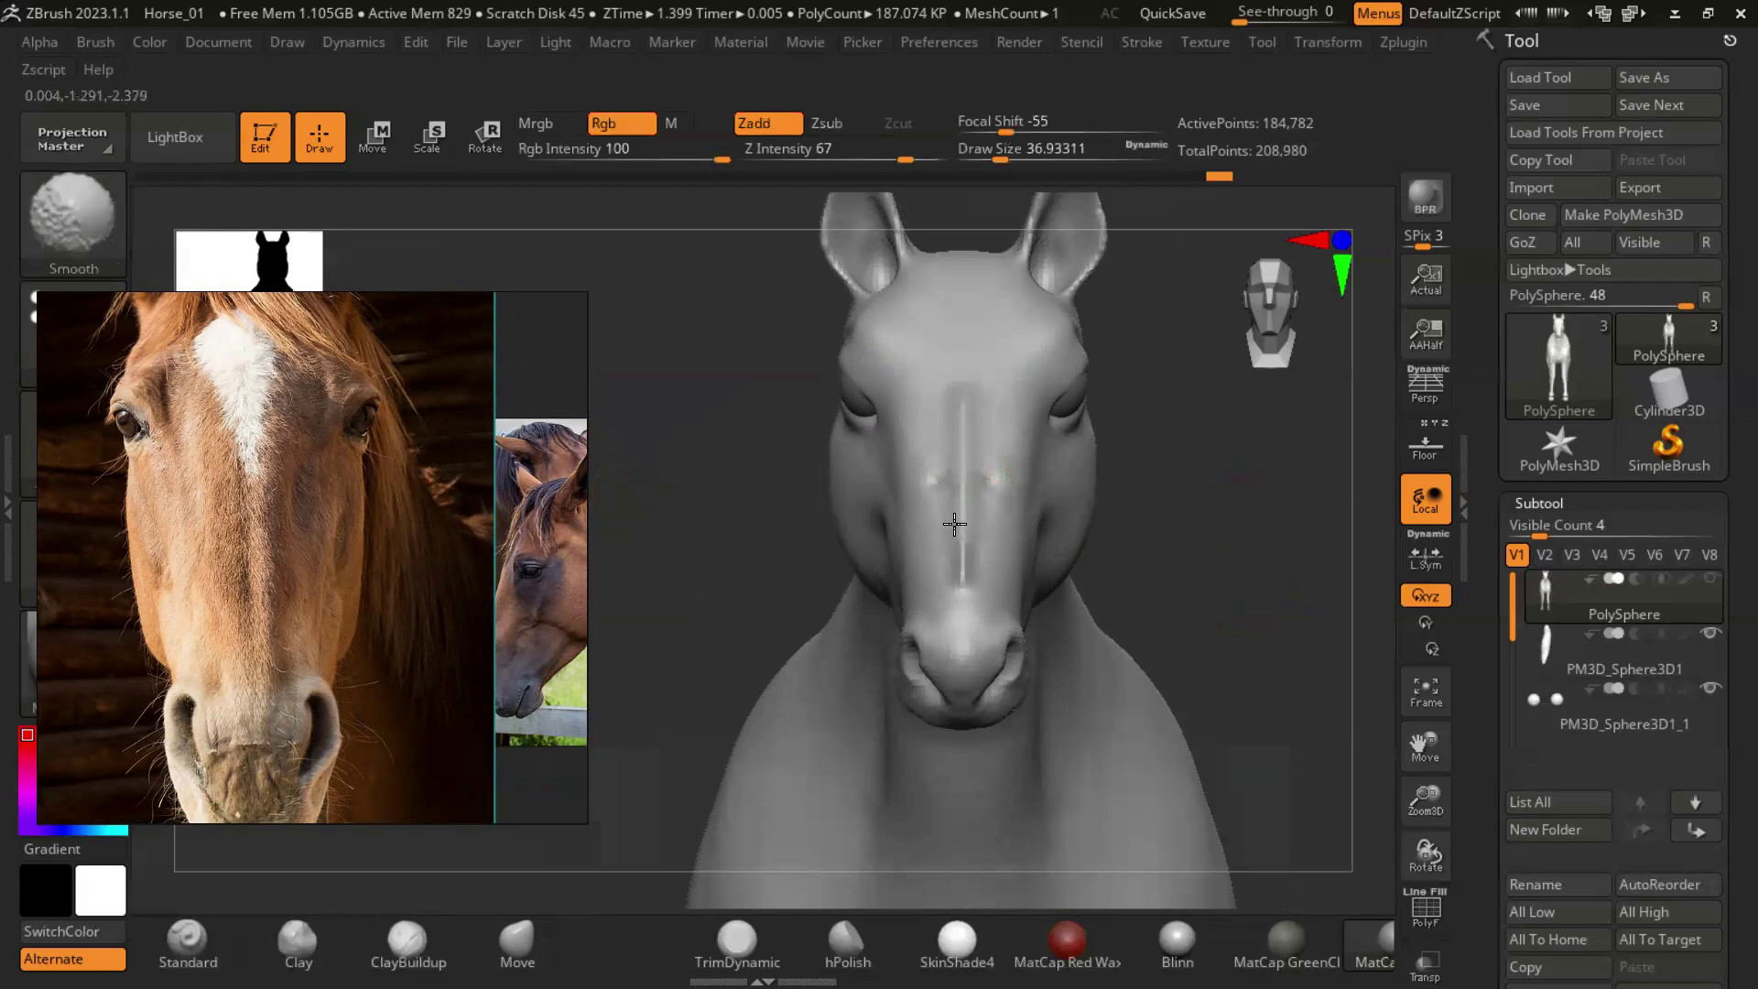
pyautogui.moveTo(1263, 531)
pyautogui.mouseDown()
pyautogui.moveTo(1282, 238)
pyautogui.moveTo(985, 421)
pyautogui.moveTo(967, 621)
pyautogui.mouseUp()
pyautogui.hotkey('ctrl', 'shift', 'z')
pyautogui.keyDown('shift'); pyautogui.moveTo(962, 476); pyautogui.dragTo(958, 392); pyautogui.keyUp('shift')
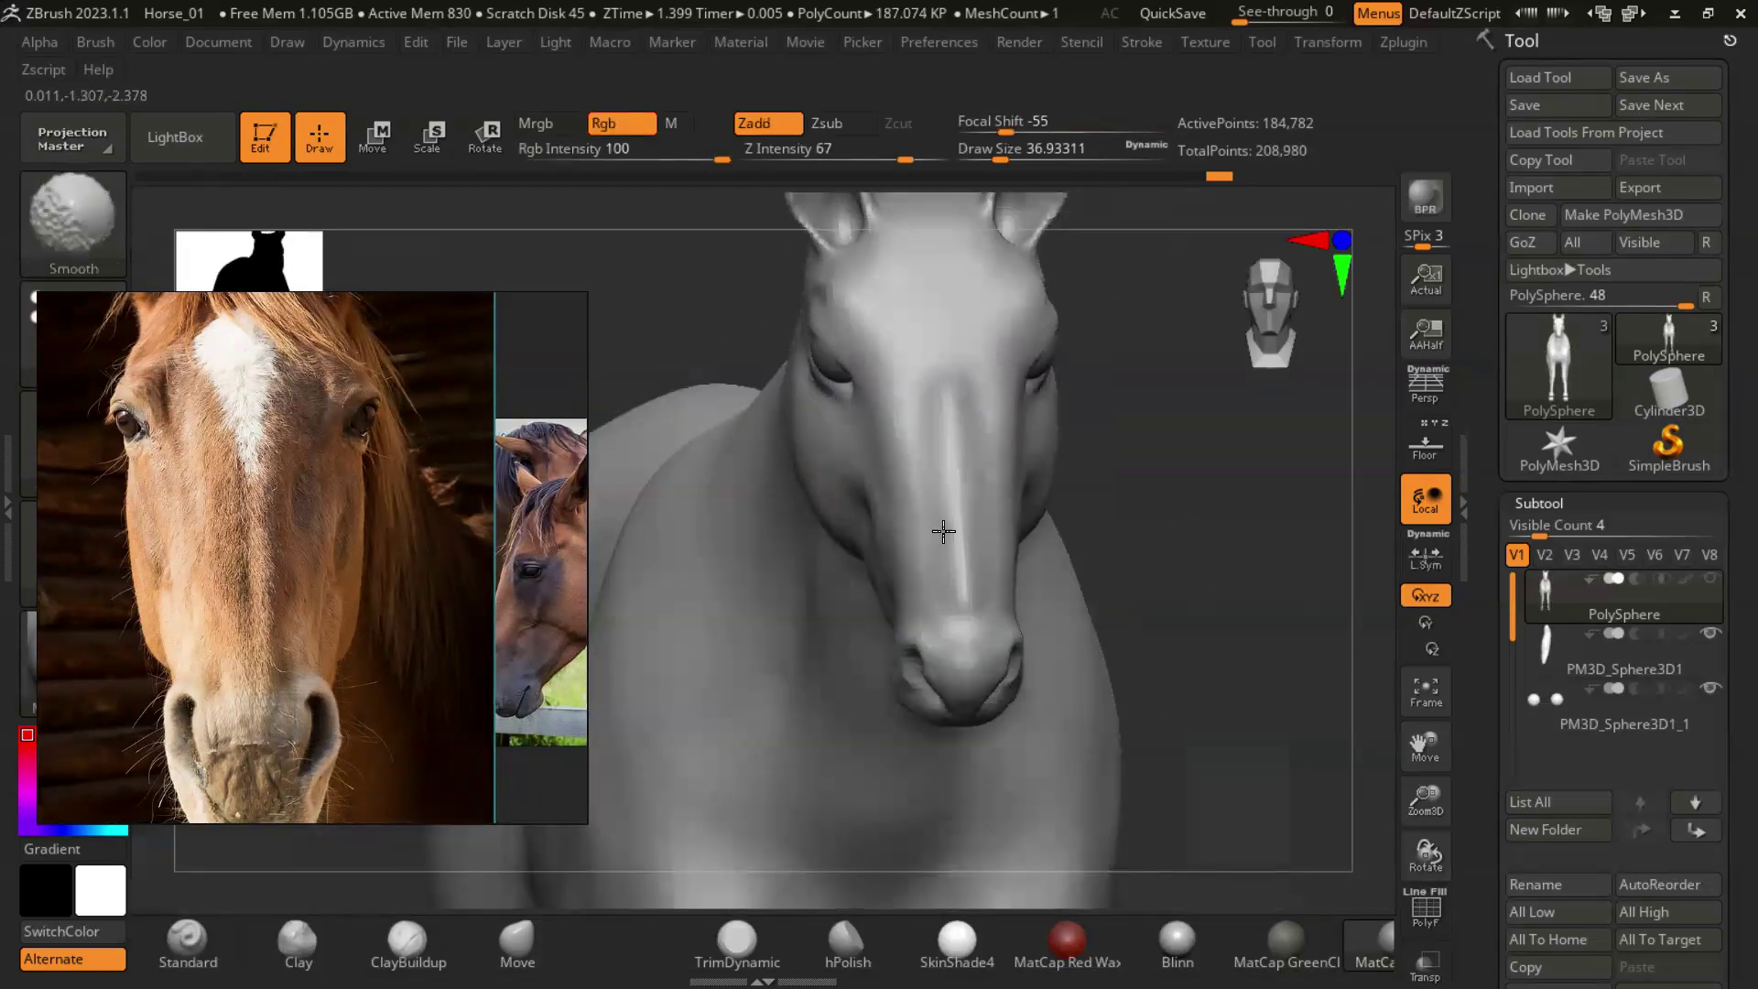
# Undo the nose-bridge grooves, carve them again with DamStandard at a draw size of about 37 and smooth them.
pyautogui.hotkey('ctrl', 'z')
pyautogui.hotkey('ctrl', 'z')
pyautogui.hotkey('ctrl', 'shift', 'z')
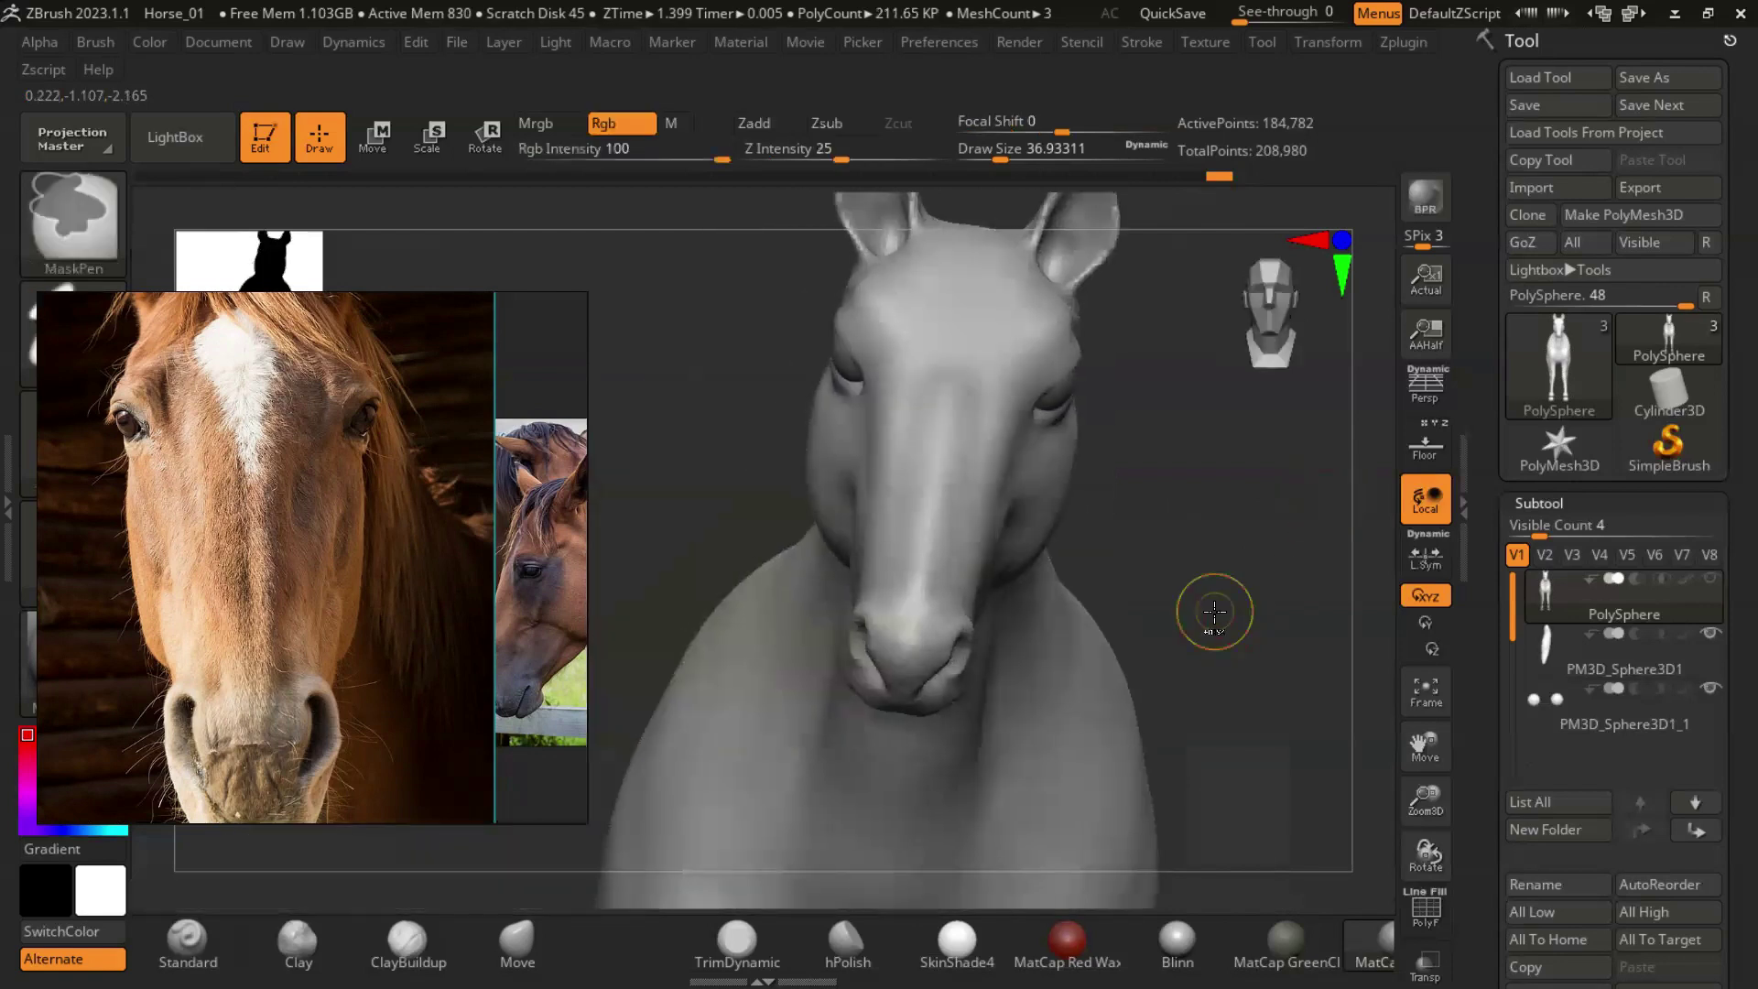
pyautogui.moveTo(1235, 600); pyautogui.dragTo(1028, 412)
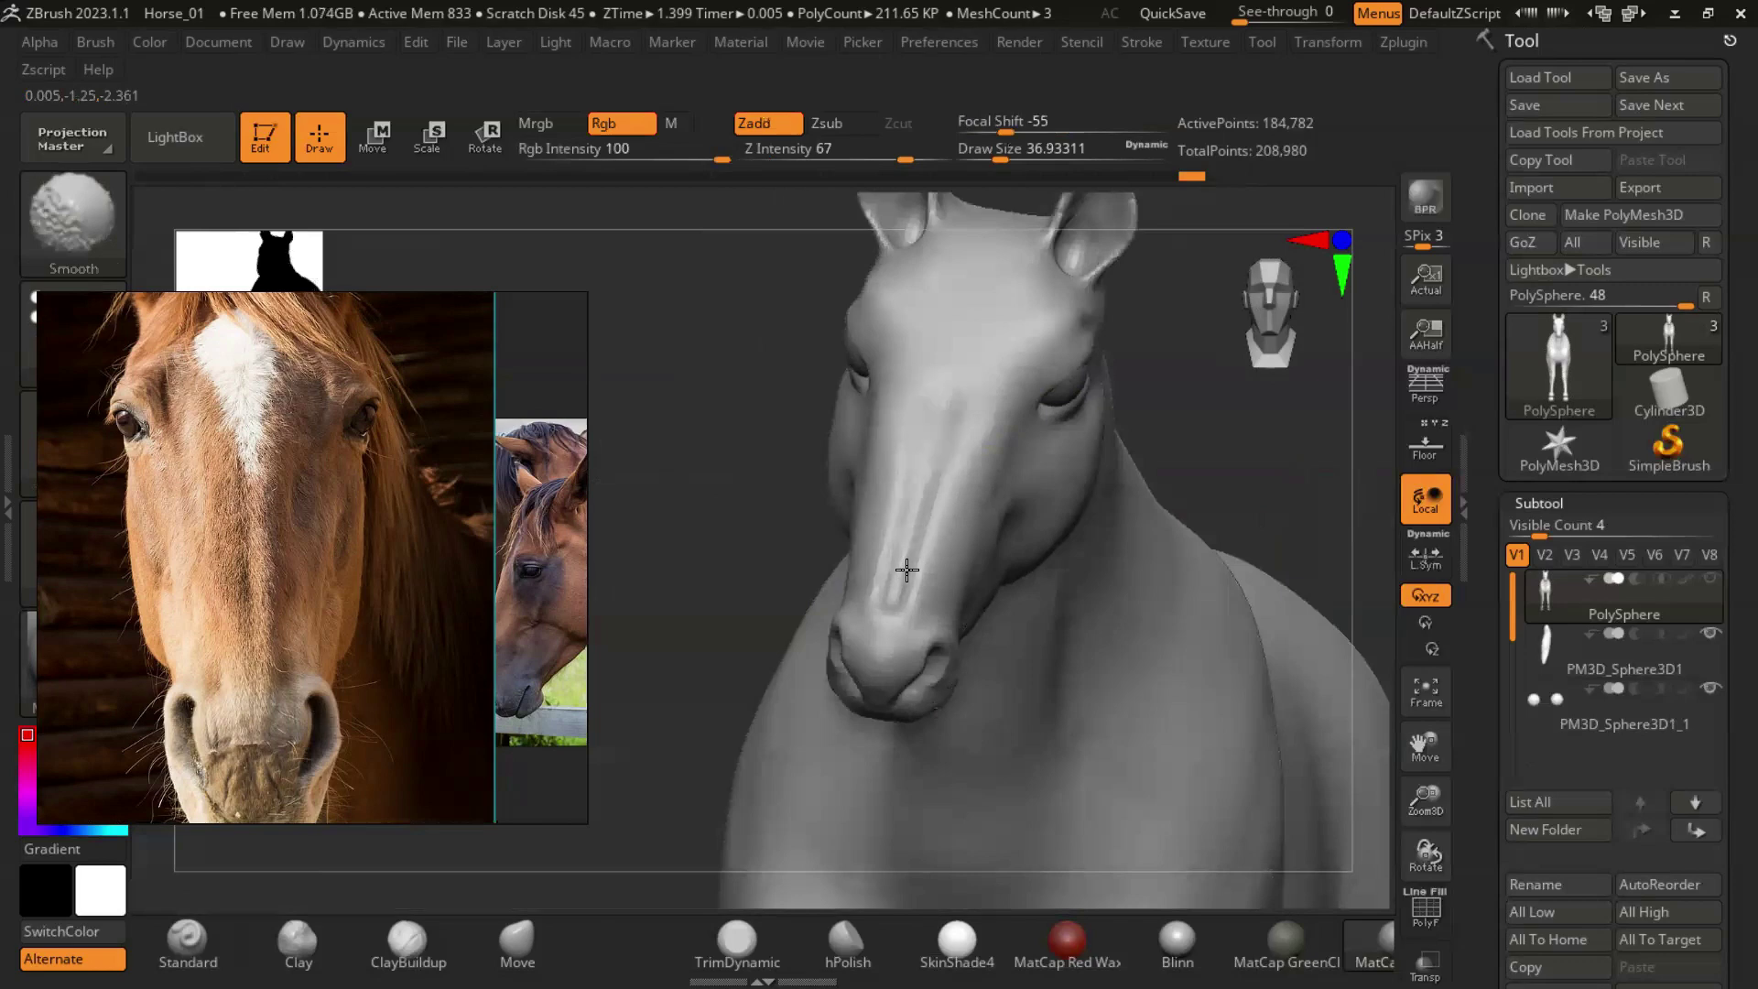
# Carve creases along the side of the face and above the eye with DamStandard at a draw size of about 37.
pyautogui.moveTo(1233, 433)
pyautogui.mouseDown()
pyautogui.moveTo(1260, 502)
pyautogui.moveTo(1181, 596)
pyautogui.moveTo(1024, 466)
pyautogui.moveTo(819, 540)
pyautogui.mouseUp()
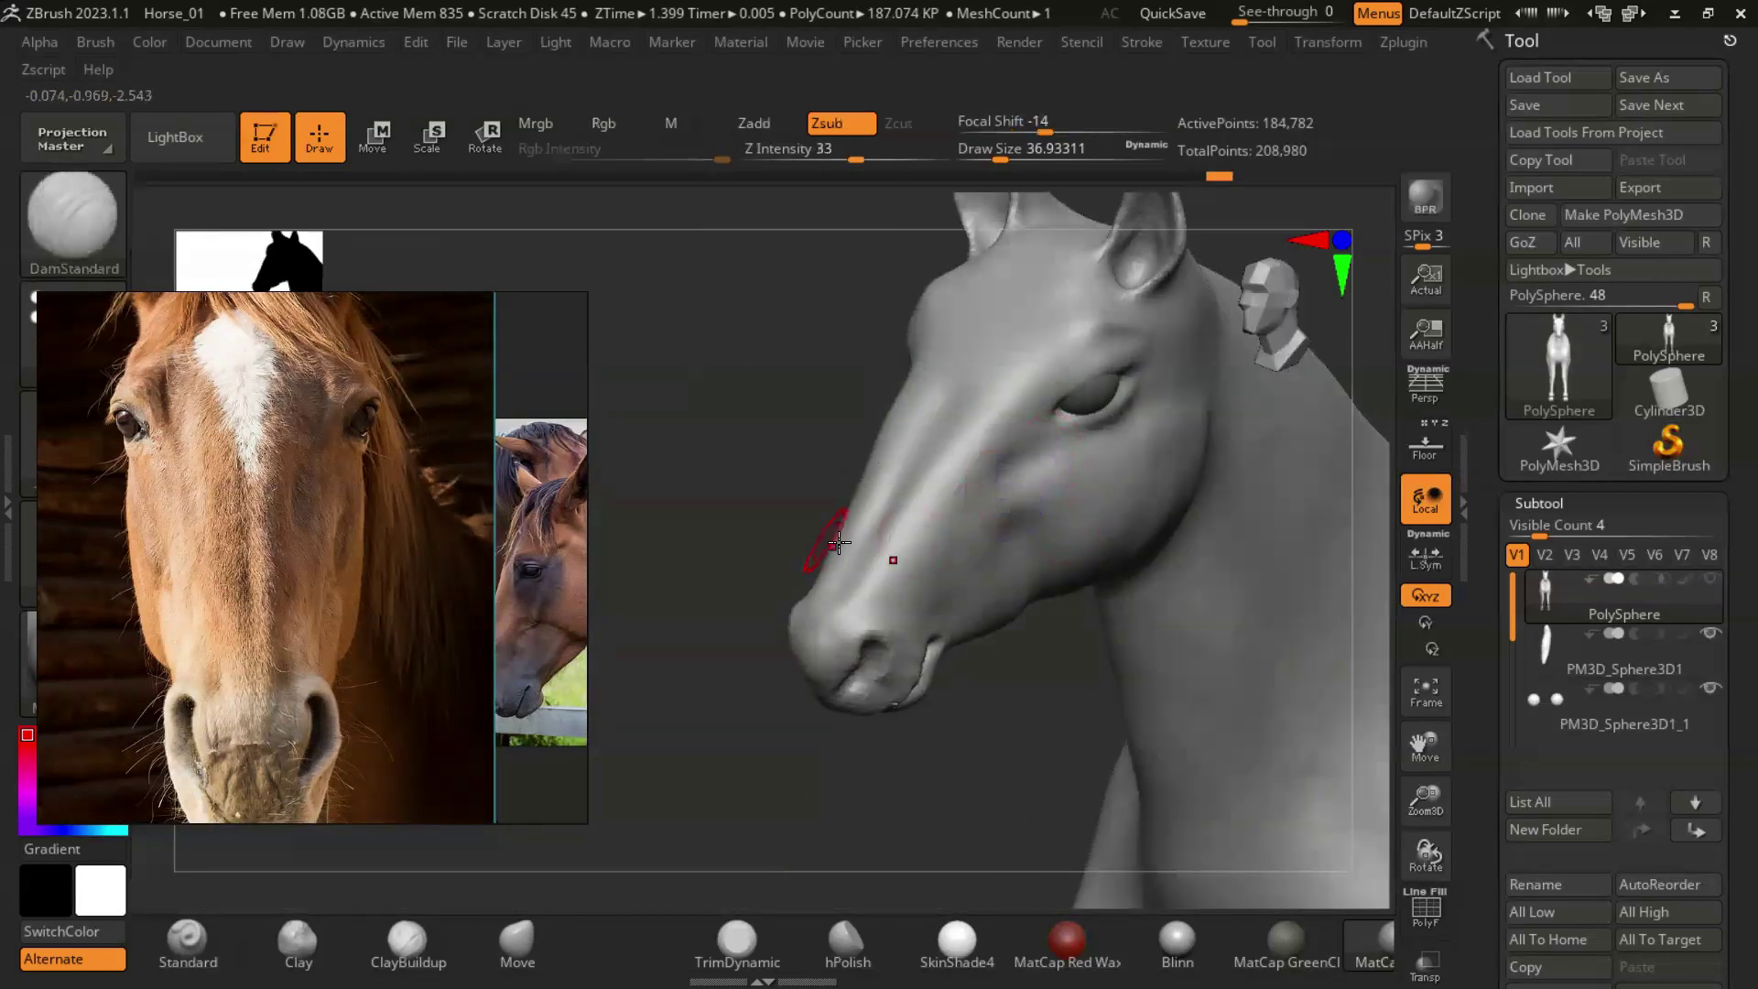
pyautogui.moveTo(998, 661); pyautogui.dragTo(1042, 451)
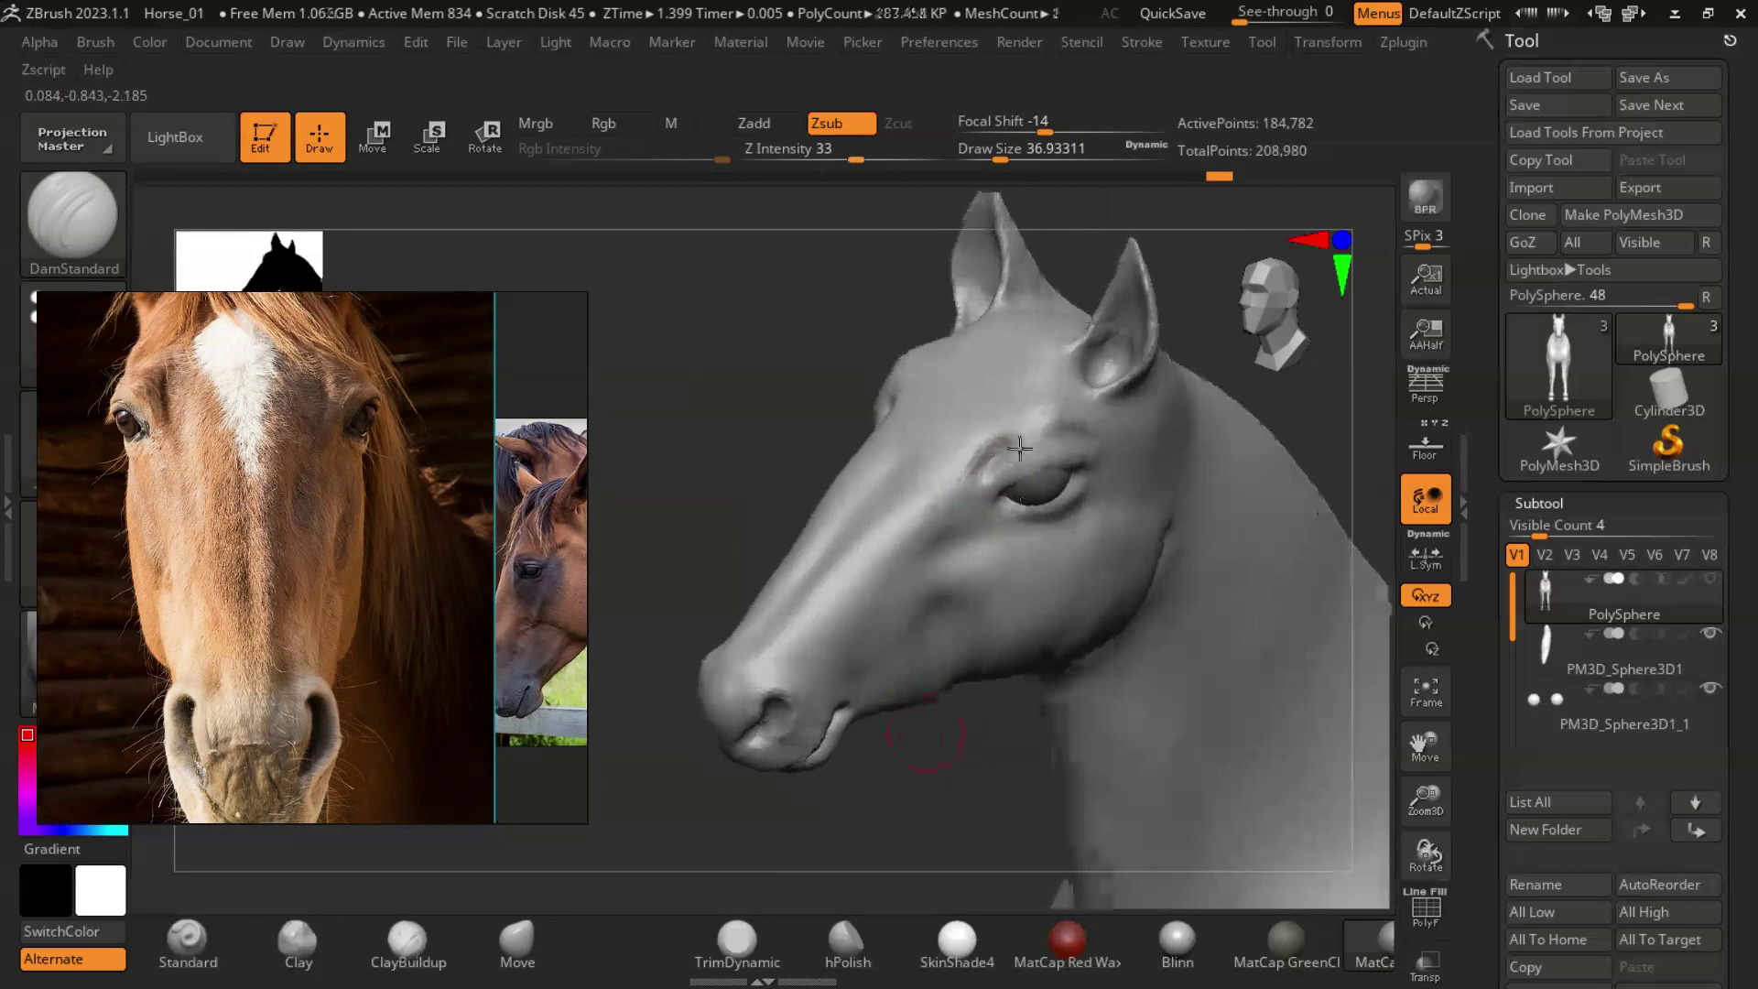
pyautogui.moveTo(916, 835); pyautogui.dragTo(1030, 470)
# Build up the brow and the area at the inner corner of the eye with ClayBuildup at a draw size of about 37.
pyautogui.press('b')
pyautogui.press('c')
pyautogui.press('b')
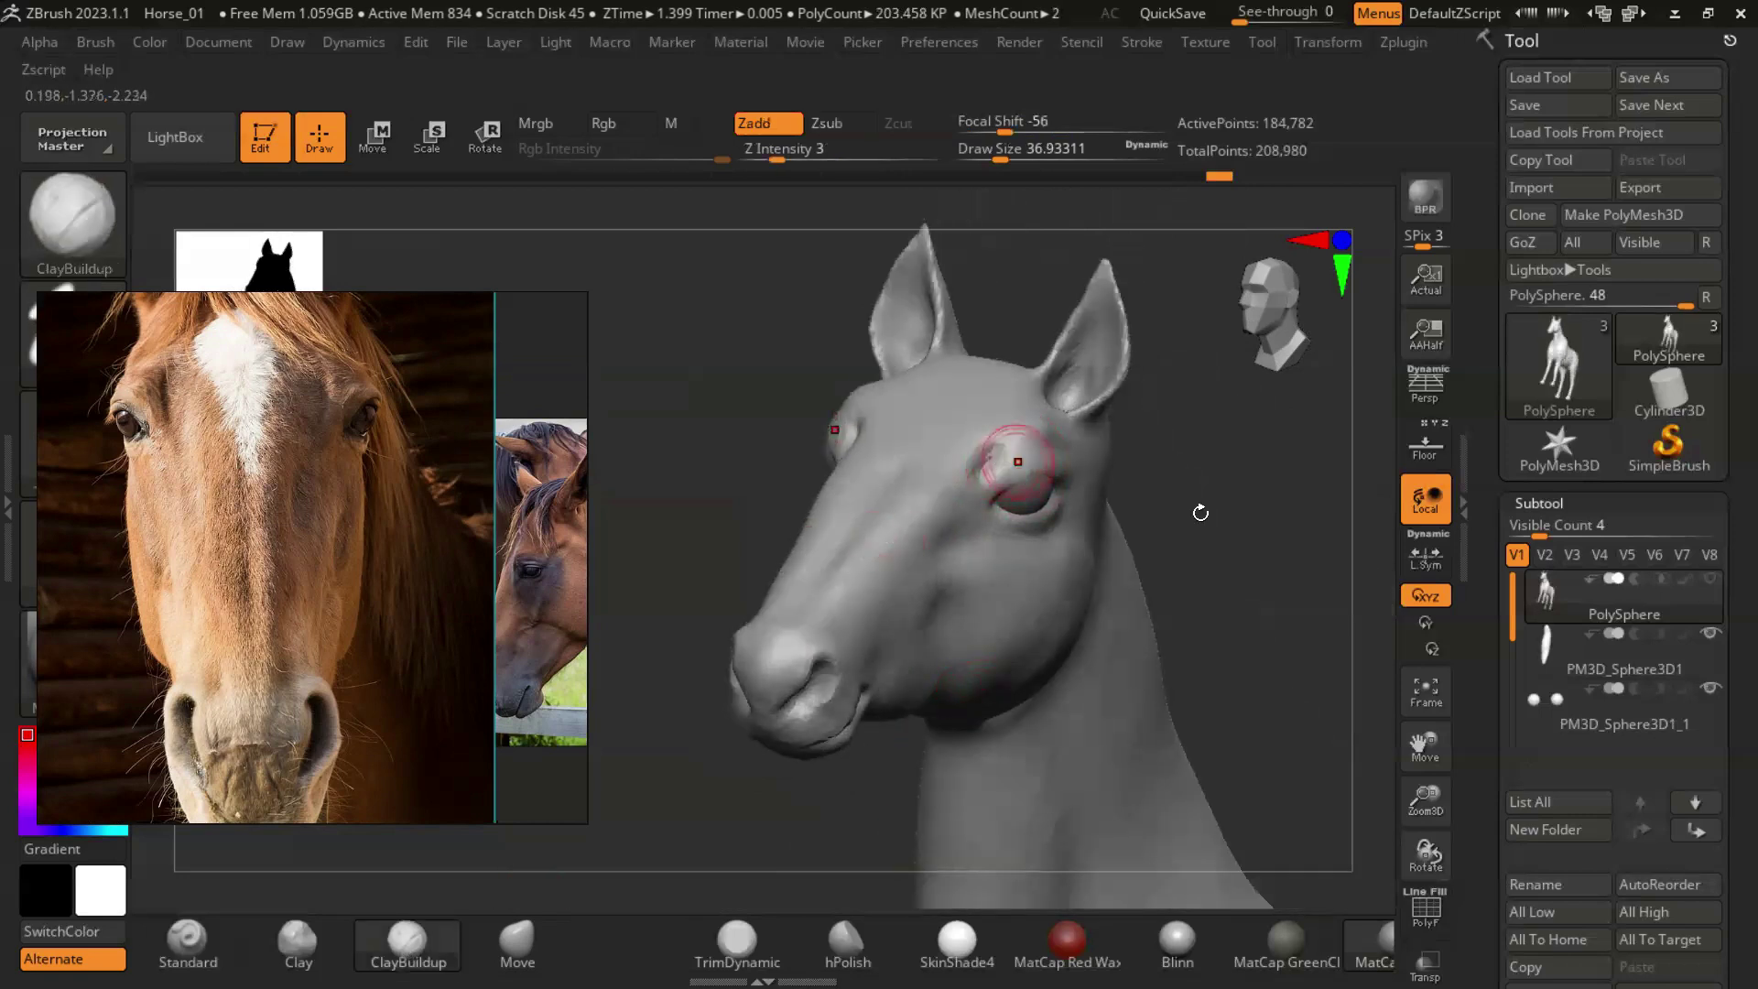
pyautogui.keyDown('shift'); pyautogui.moveTo(1201, 512); pyautogui.dragTo(981, 399); pyautogui.keyUp('shift')
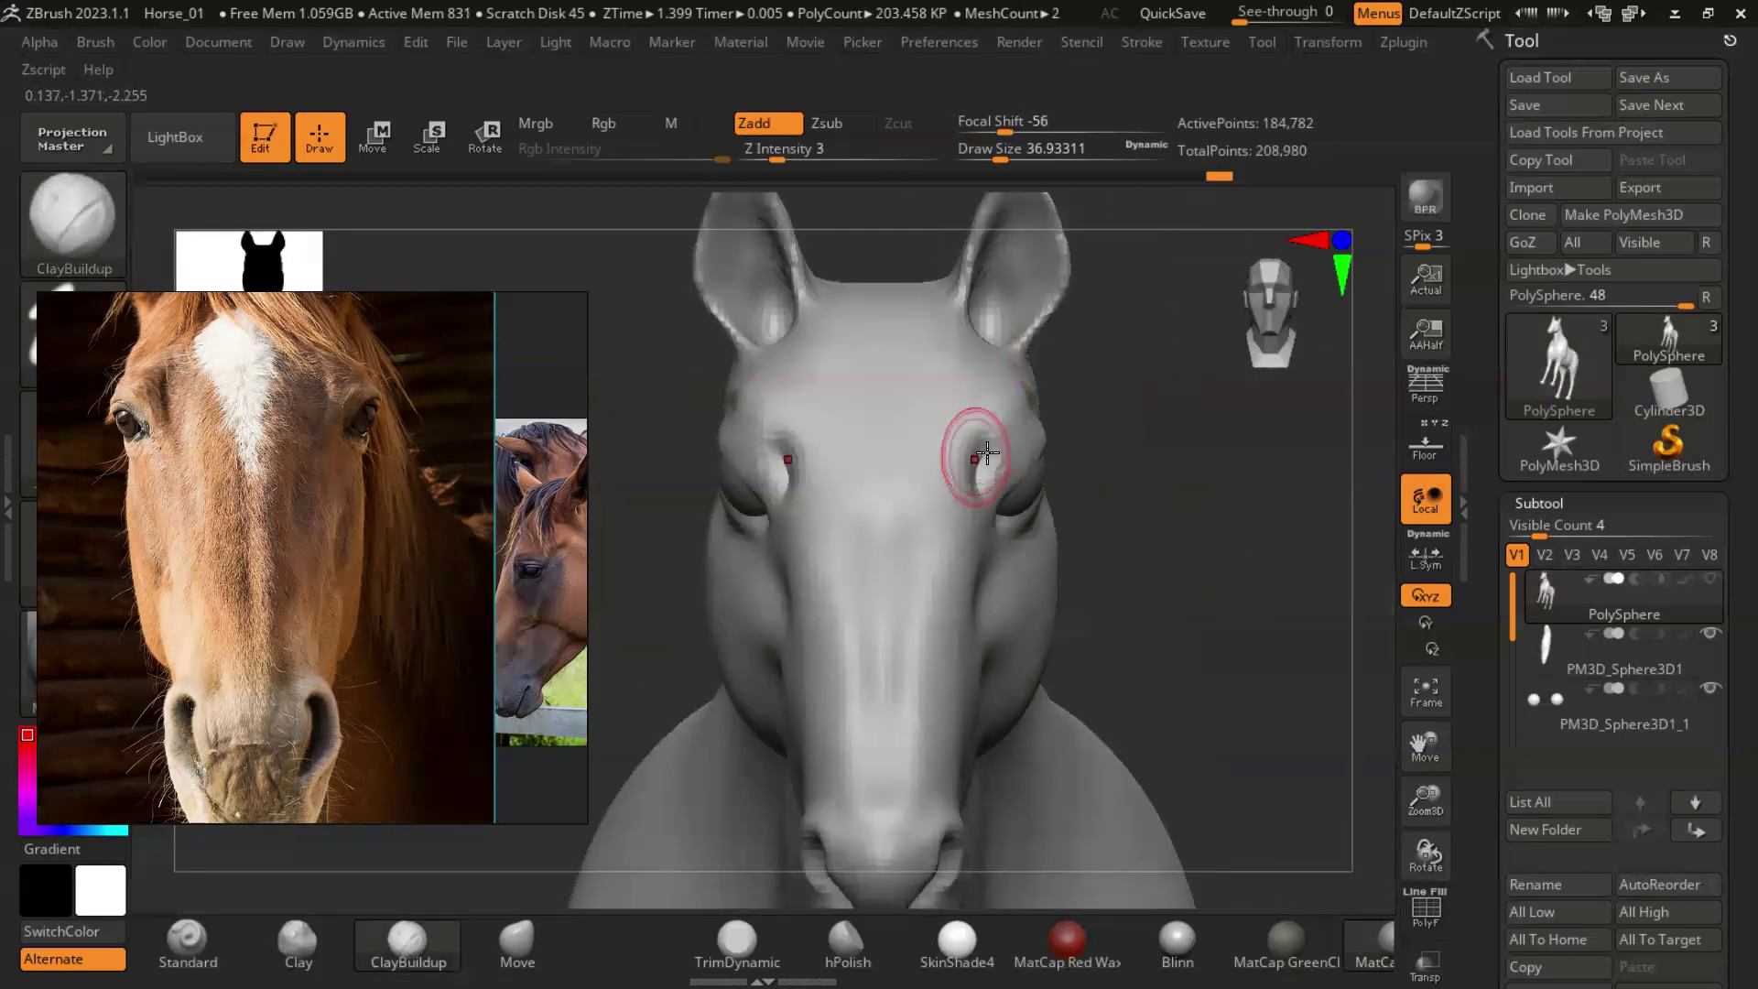
pyautogui.moveTo(1127, 486); pyautogui.dragTo(1162, 492)
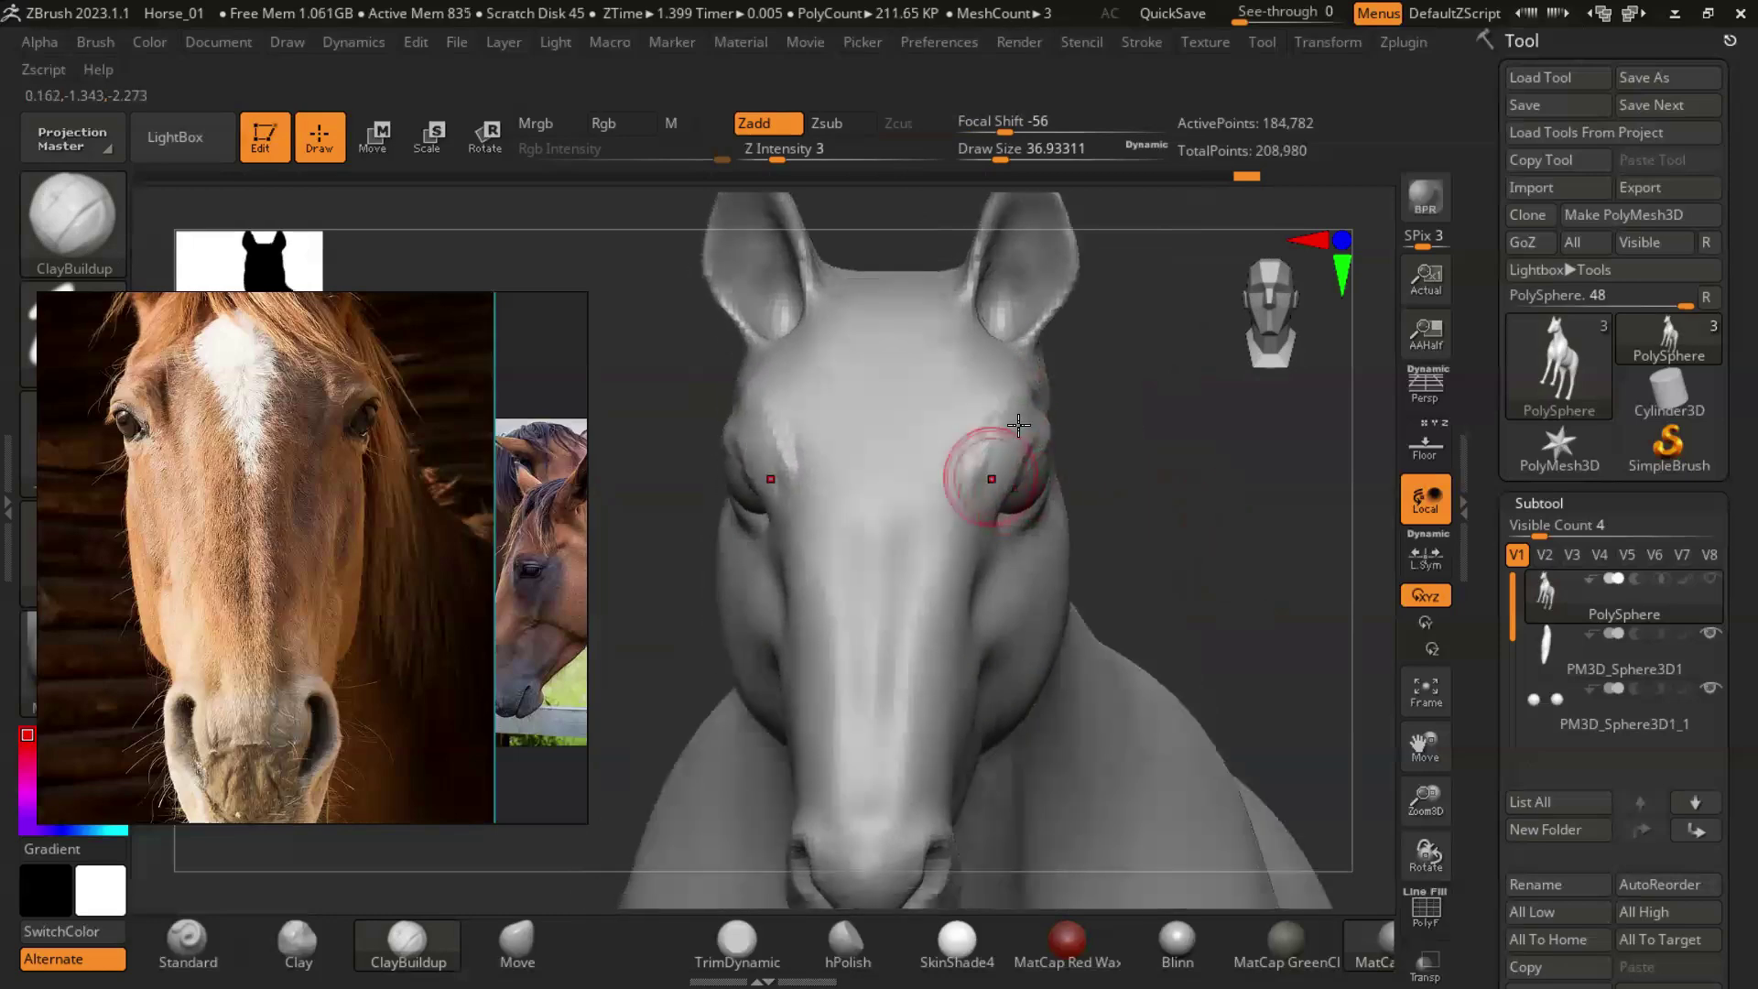
# Carve creases around the brow and inner eye corner with DamStandard at Z Intensity 22 and draw size about 37, and smooth them.
pyautogui.keyDown('shift'); pyautogui.moveTo(1199, 522); pyautogui.dragTo(1172, 513); pyautogui.keyUp('shift')
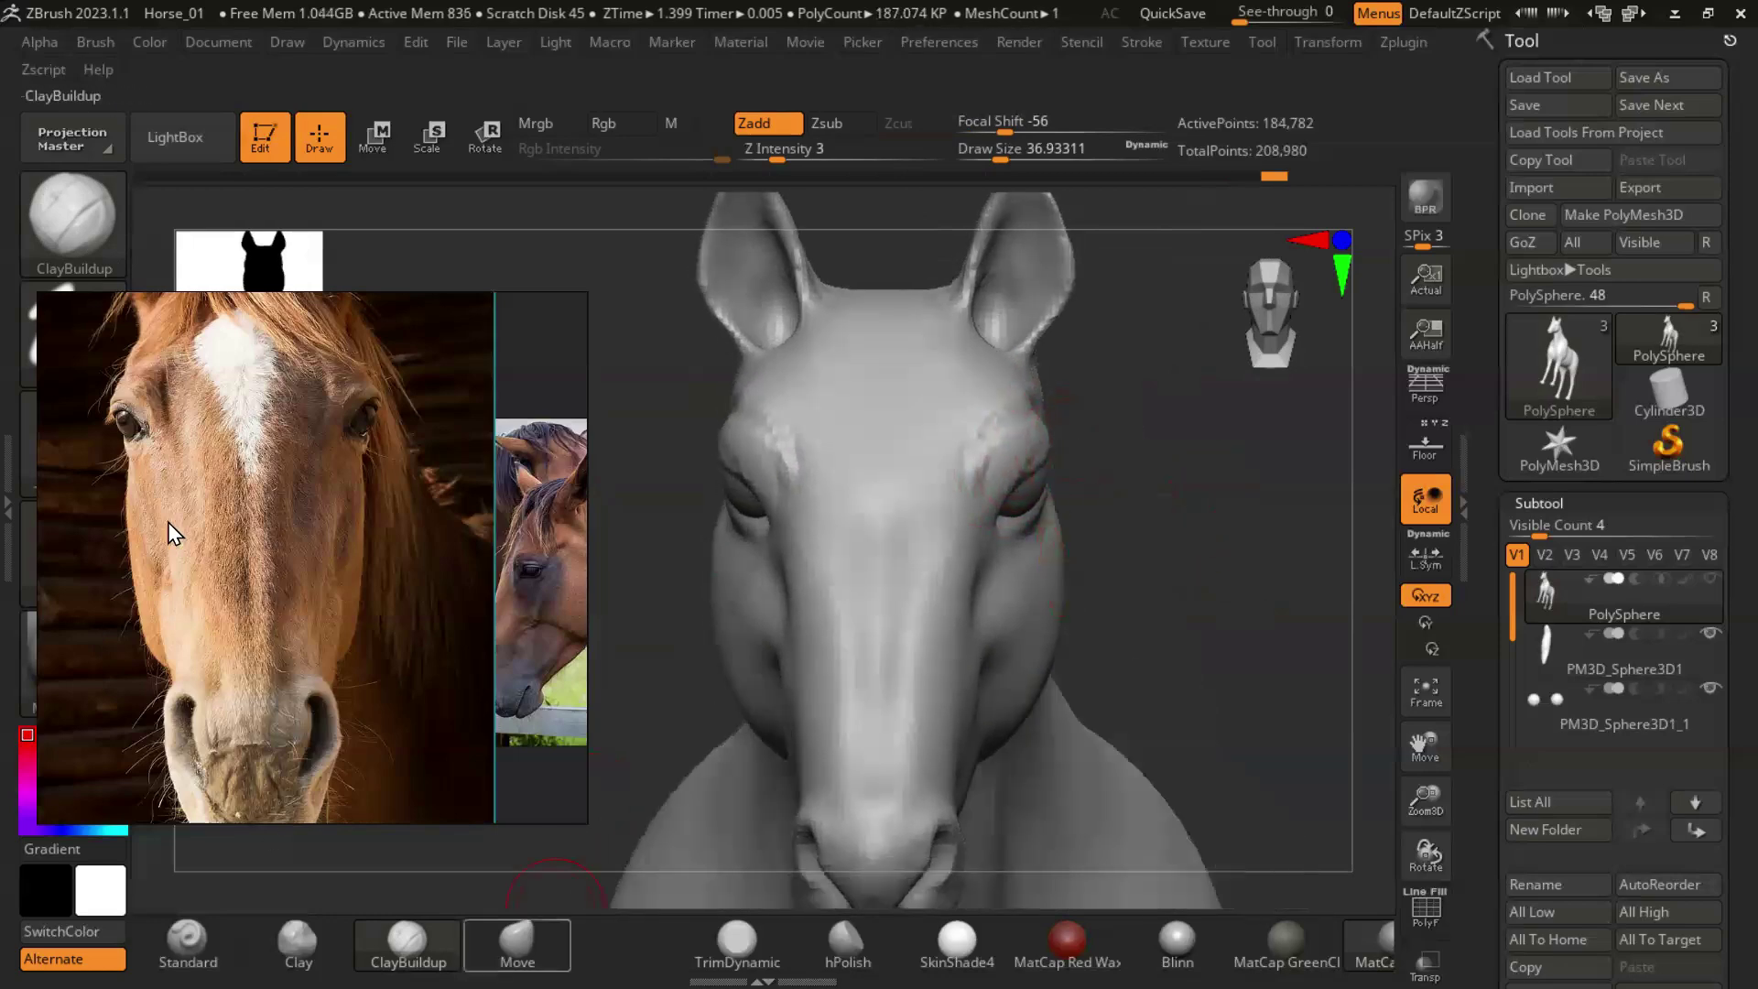
pyautogui.press('b')
pyautogui.press('d')
pyautogui.press('s')
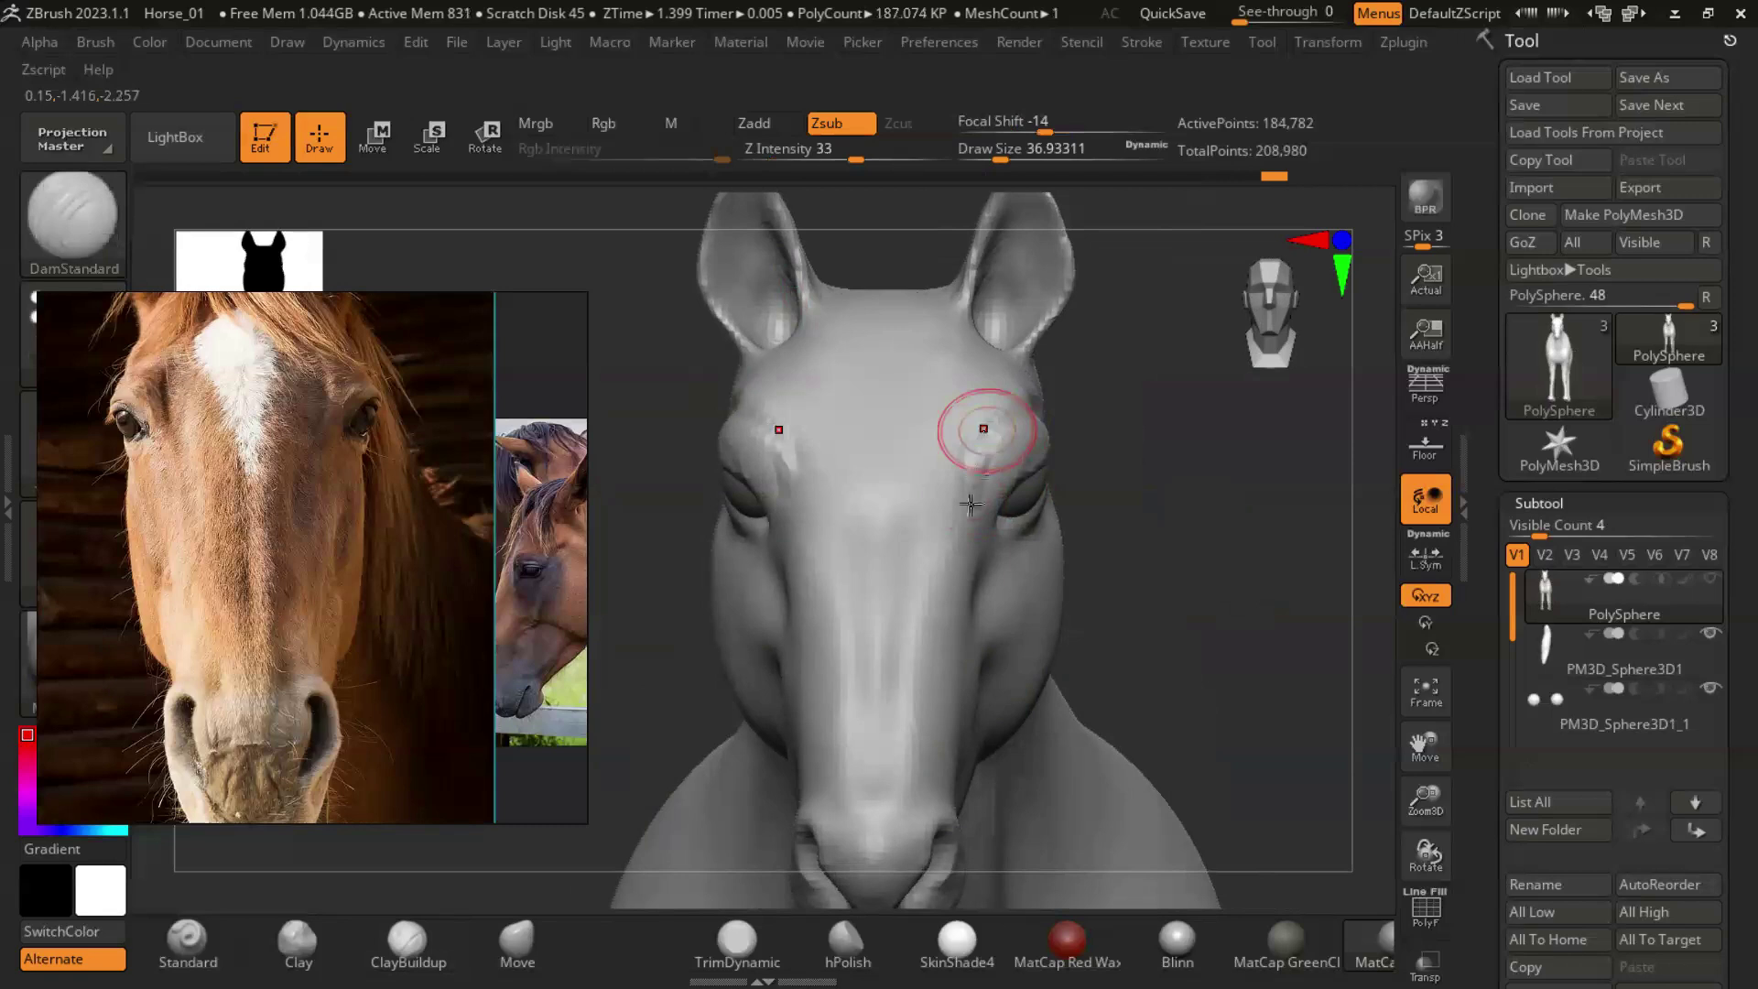
pyautogui.press('shift')
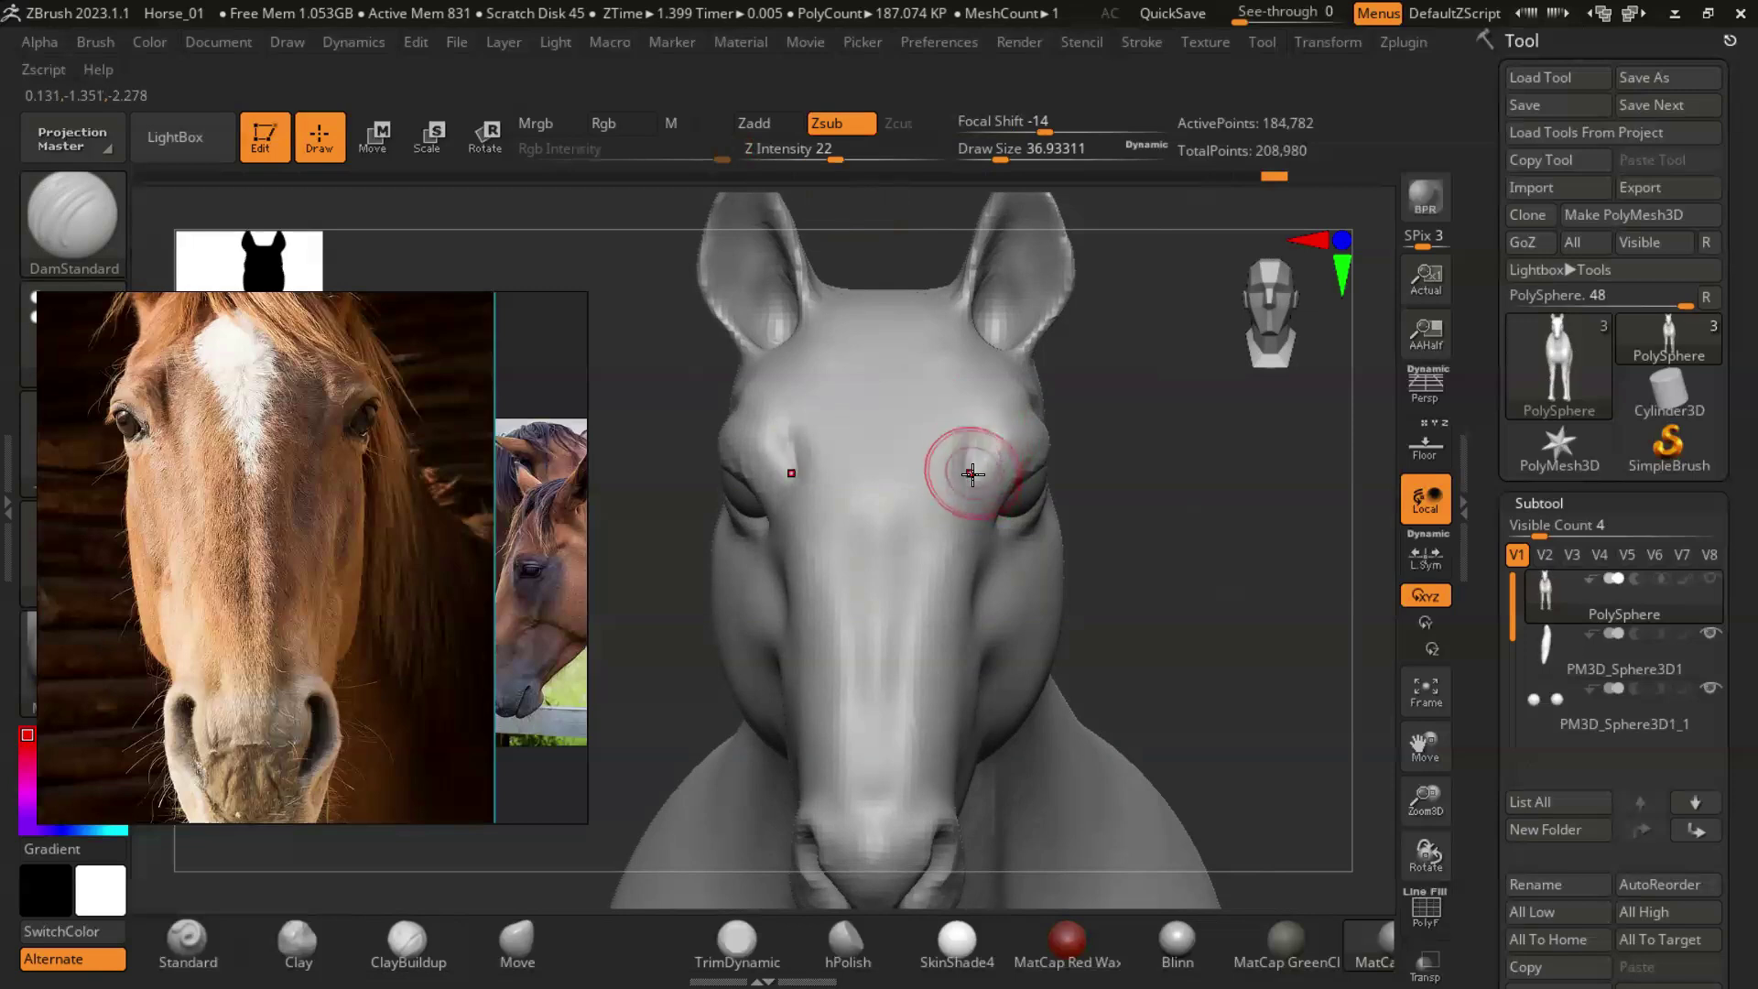
pyautogui.moveTo(991, 404)
pyautogui.mouseDown(button='right')
pyautogui.moveTo(973, 409)
pyautogui.moveTo(1168, 403)
pyautogui.moveTo(1099, 502)
pyautogui.mouseUp(button='right')
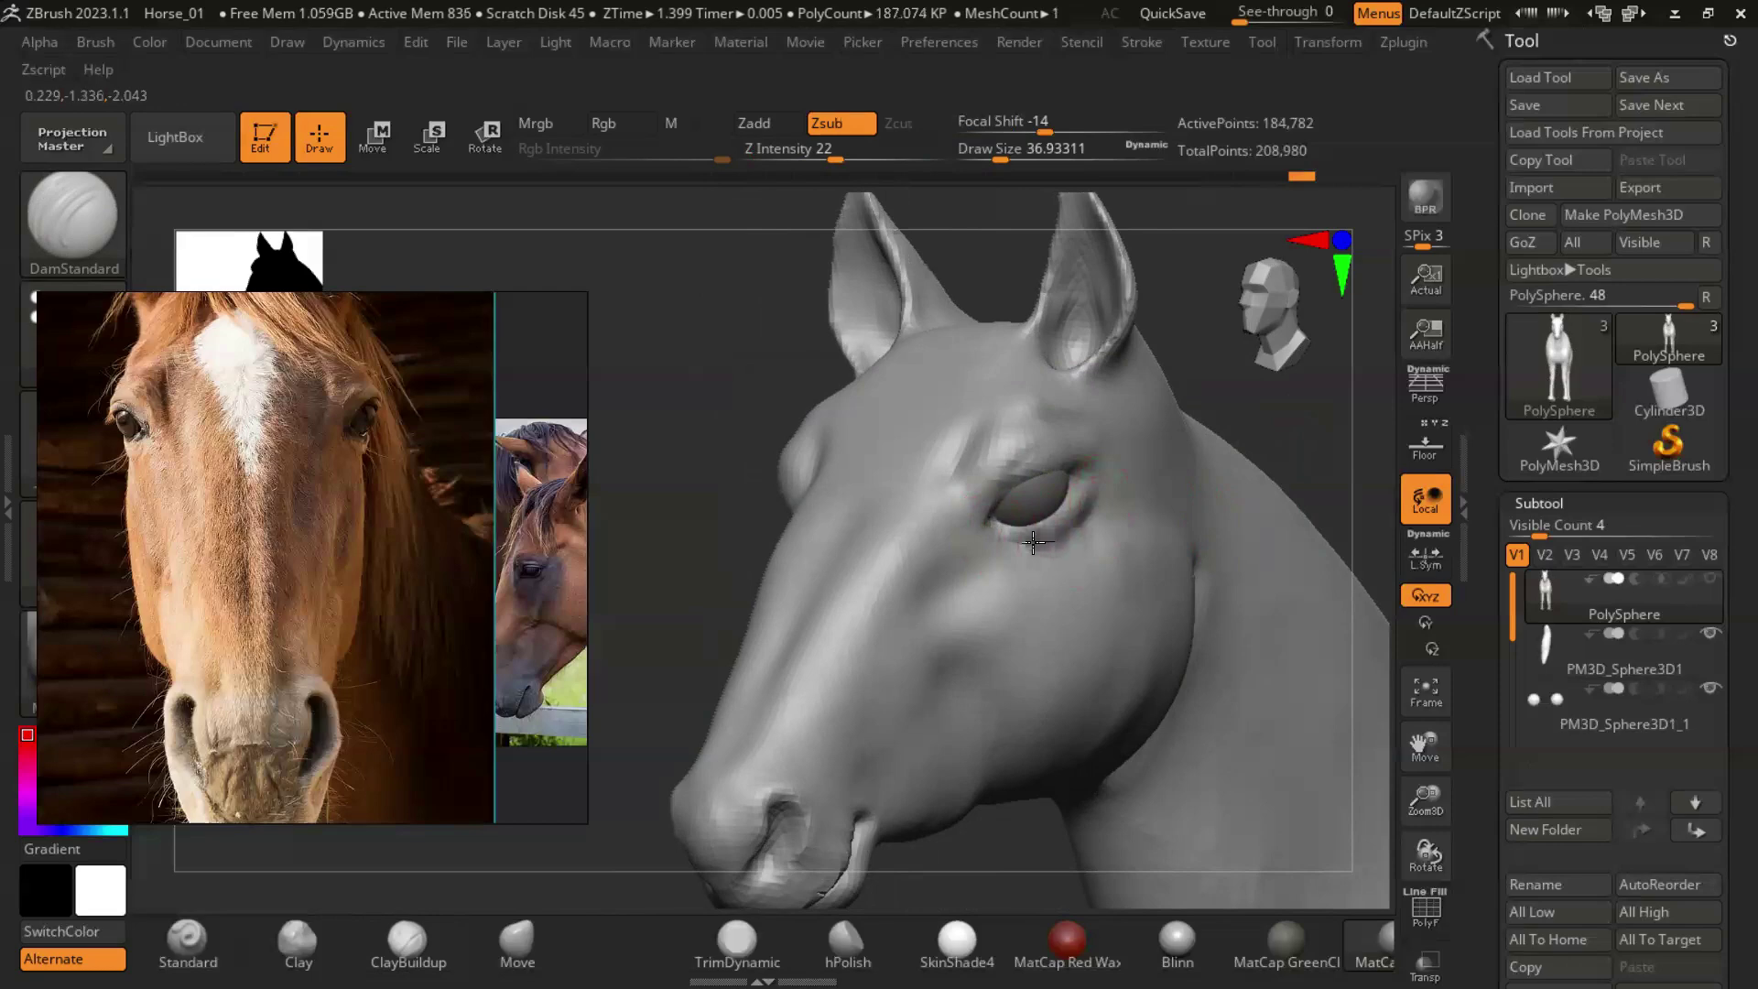
pyautogui.moveTo(1274, 414); pyautogui.dragTo(1200, 522, button='right')
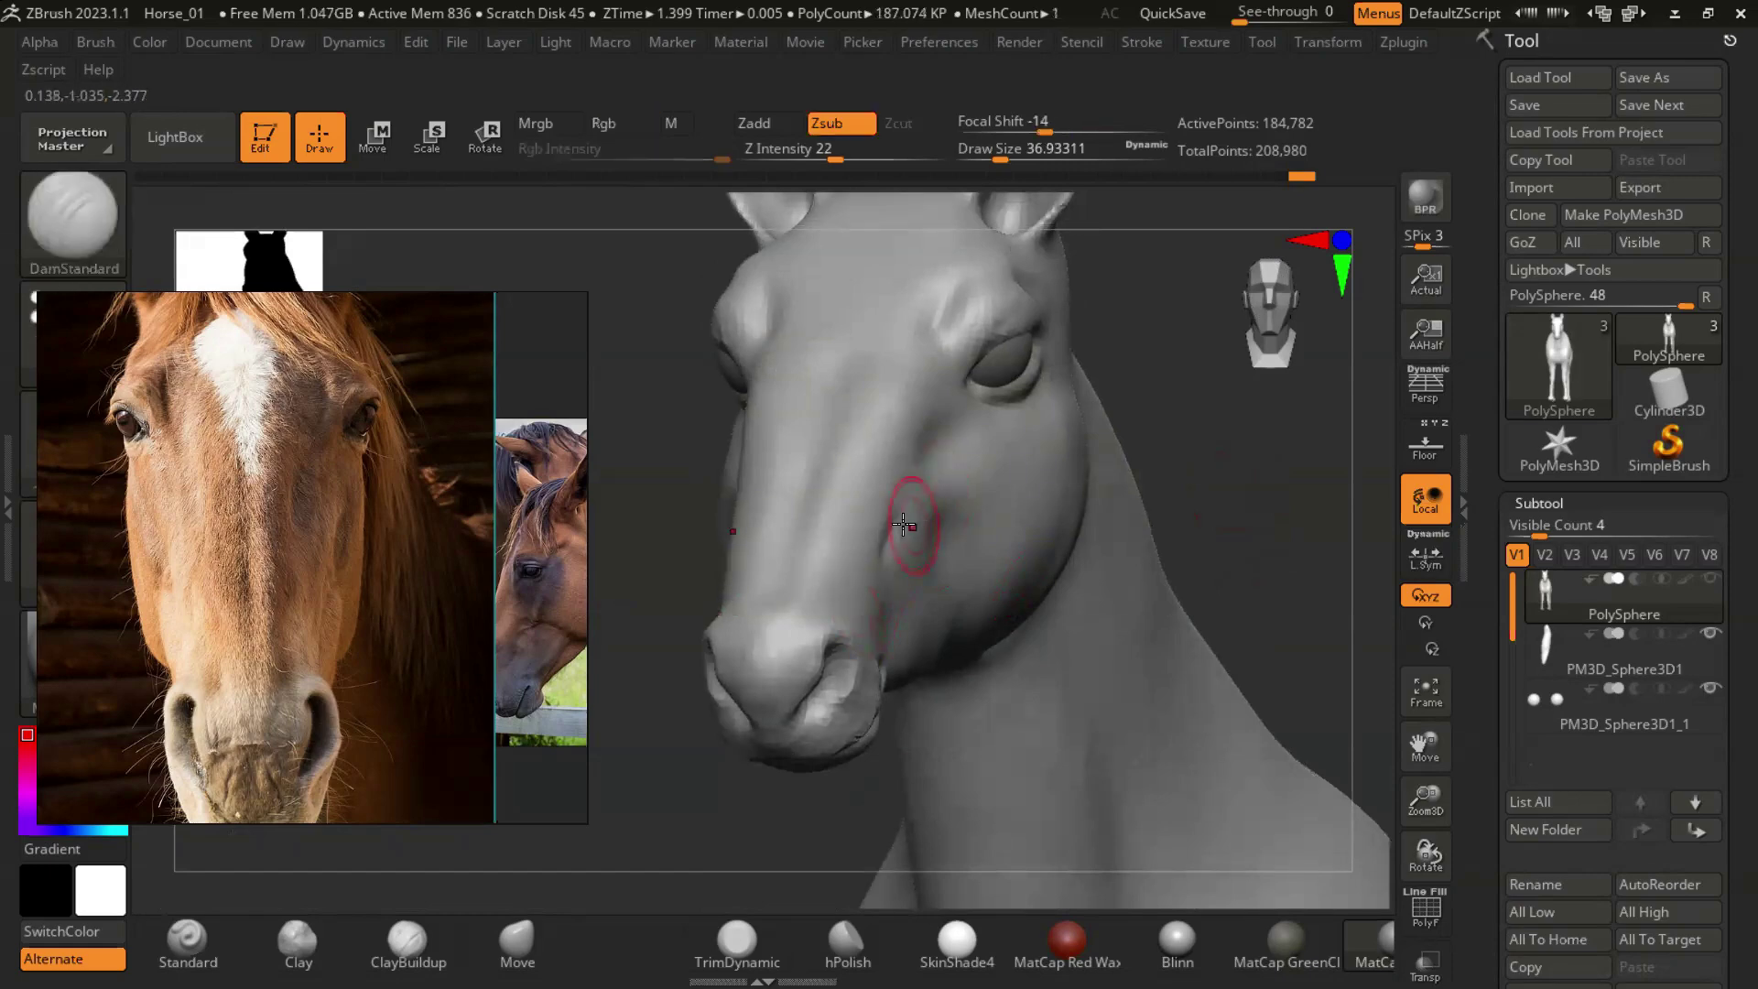
# Refine the side of the face and the muzzle with DamStandard at a draw size of about 37, softening the strokes.
pyautogui.moveTo(1217, 510)
pyautogui.mouseDown(button='right')
pyautogui.moveTo(977, 746)
pyautogui.moveTo(958, 522)
pyautogui.moveTo(1177, 616)
pyautogui.mouseUp(button='right')
pyautogui.press('shift')
pyautogui.moveTo(910, 675); pyautogui.dragTo(800, 773, button='right')
pyautogui.moveTo(986, 796)
pyautogui.mouseDown(button='right')
pyautogui.moveTo(1162, 699)
pyautogui.moveTo(895, 690)
pyautogui.moveTo(1188, 579)
pyautogui.moveTo(1106, 474)
pyautogui.moveTo(1162, 596)
pyautogui.moveTo(1142, 577)
pyautogui.moveTo(1149, 502)
pyautogui.moveTo(1110, 659)
pyautogui.mouseUp(button='right')
pyautogui.scroll(2, 333, 580)
pyautogui.moveTo(1205, 579); pyautogui.dragTo(884, 492, button='right')
# Reshape the sides of the muzzle with the Move brush at a draw size of about 71.
pyautogui.press('s')
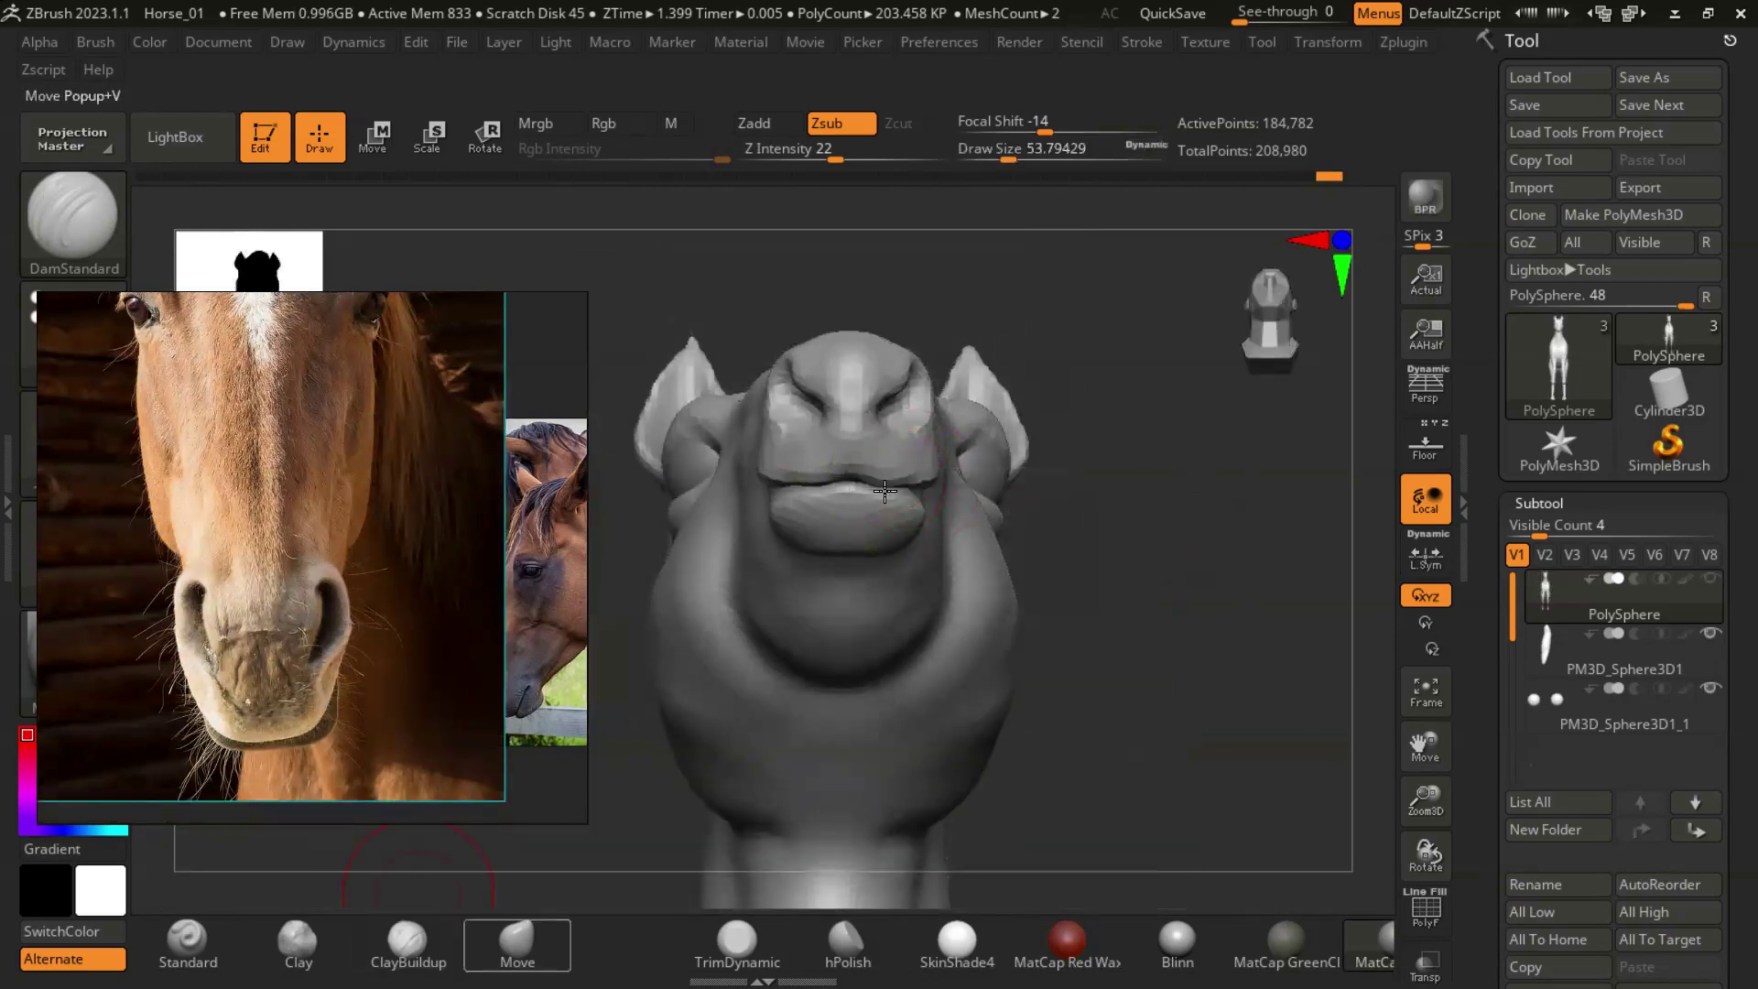
pyautogui.press('b')
pyautogui.press('m')
pyautogui.press('v')
pyautogui.press('s')
pyautogui.moveTo(926, 476)
pyautogui.mouseDown(button='right')
pyautogui.moveTo(1267, 608)
pyautogui.moveTo(1138, 392)
pyautogui.mouseUp(button='right')
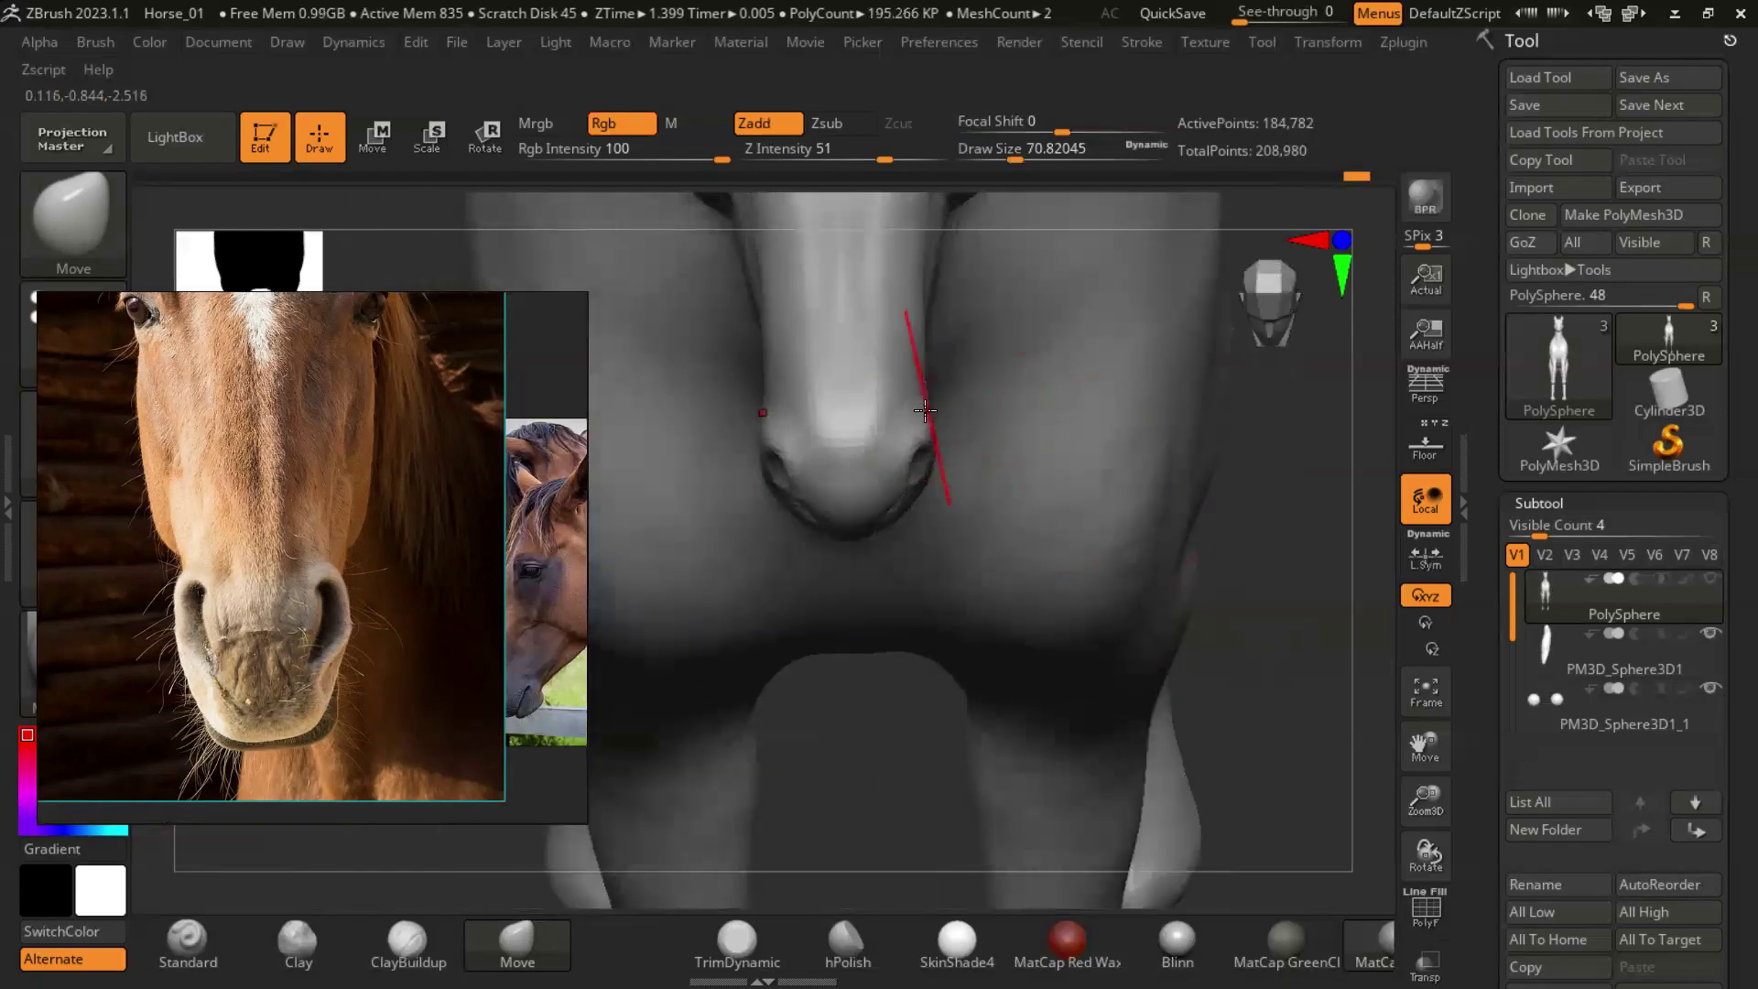
pyautogui.moveTo(1278, 550); pyautogui.dragTo(916, 458, button='right')
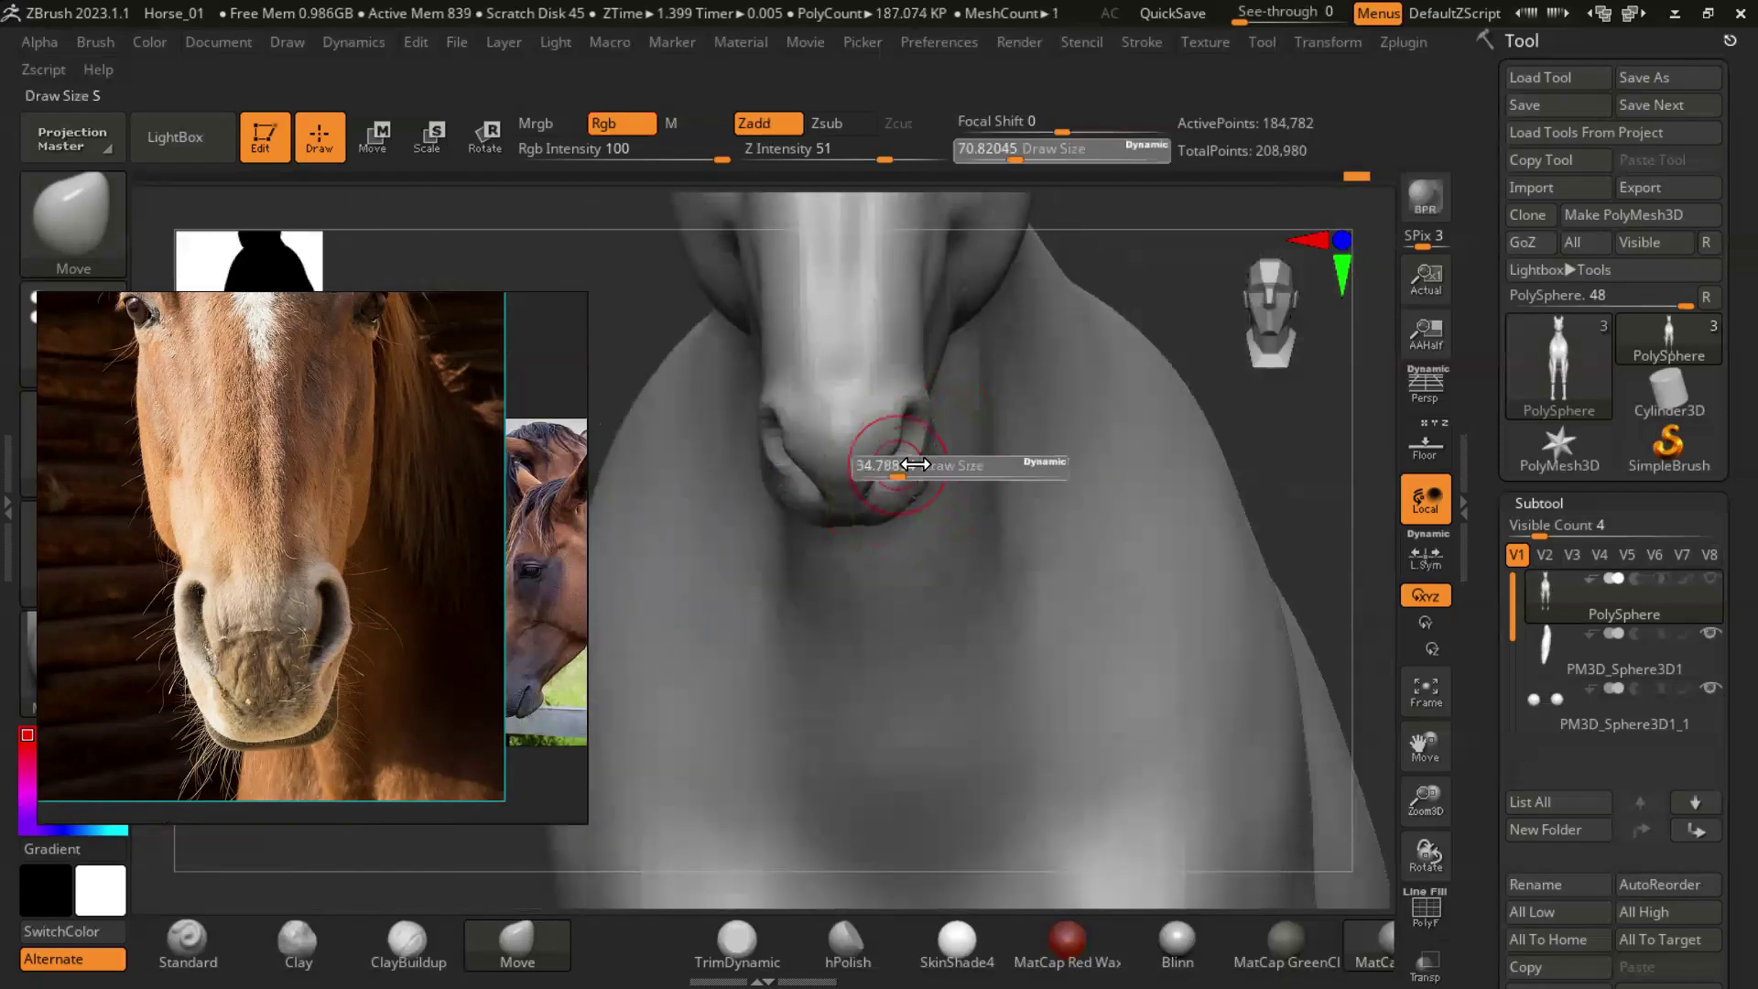
# Reshape the nostrils and lips with Move at a draw size of about 37, and smooth the back of the jaw.
pyautogui.moveTo(916, 464); pyautogui.dragTo(917, 458)
pyautogui.moveTo(923, 484)
pyautogui.mouseDown(button='right')
pyautogui.moveTo(1166, 617)
pyautogui.moveTo(910, 409)
pyautogui.mouseUp(button='right')
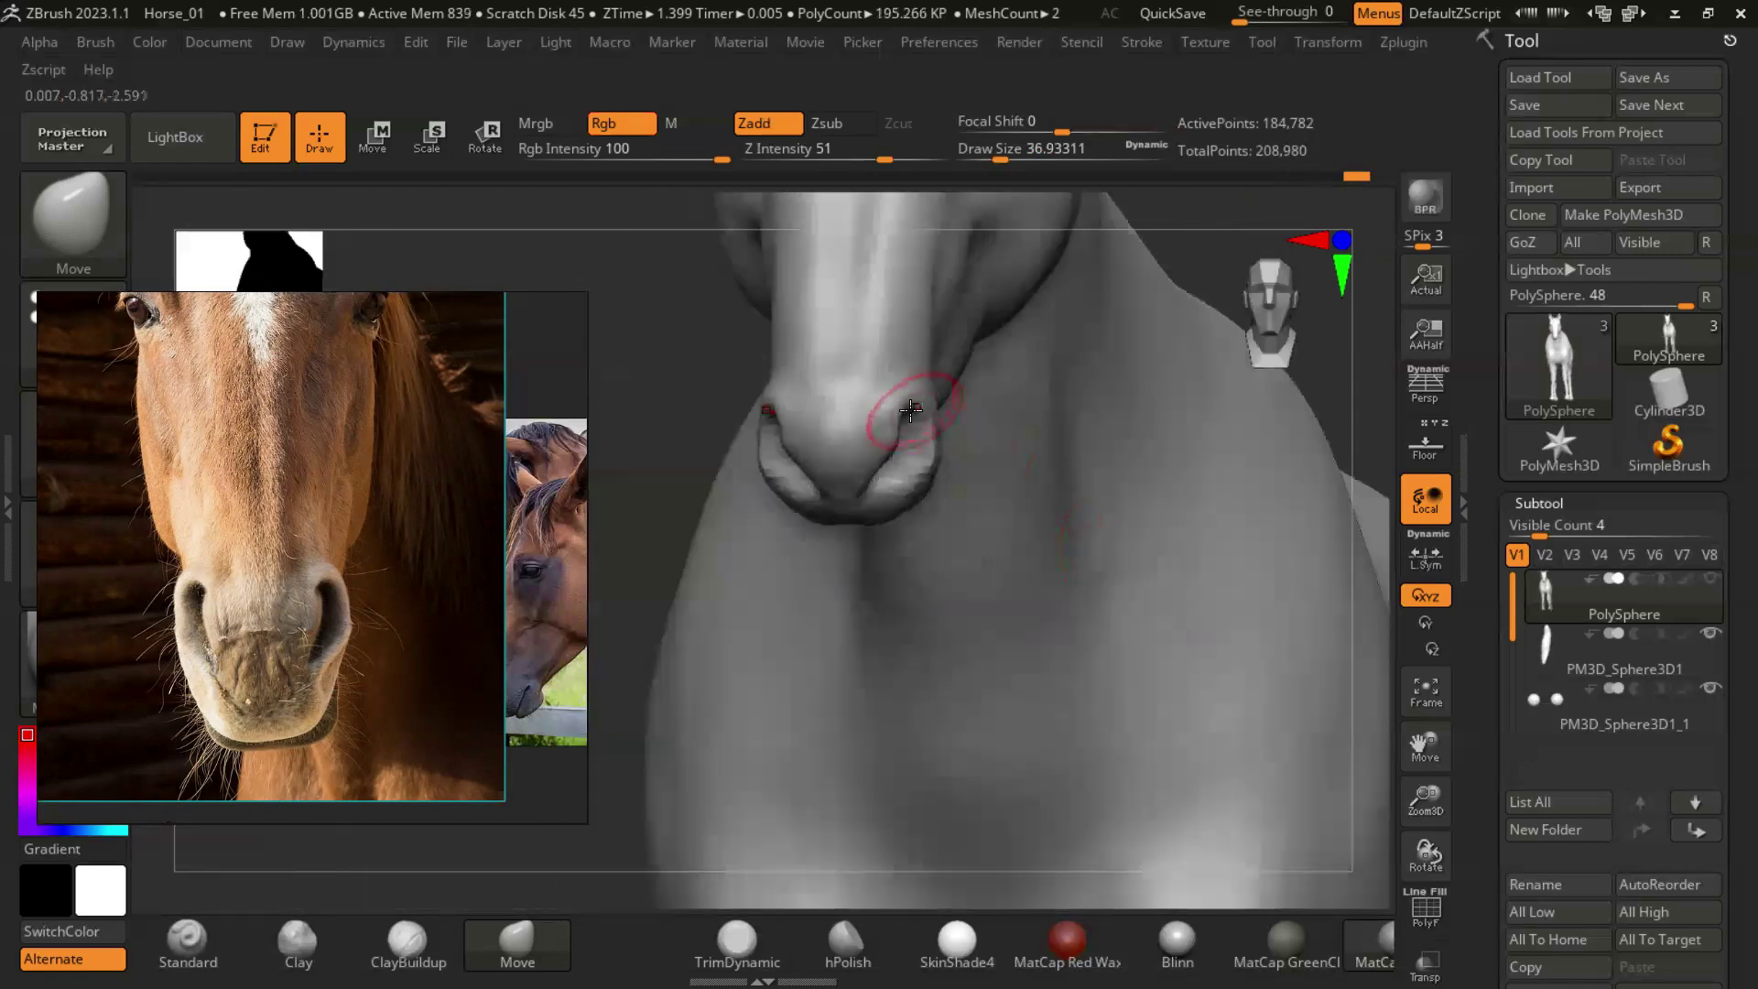
pyautogui.moveTo(670, 370); pyautogui.dragTo(778, 529, button='right')
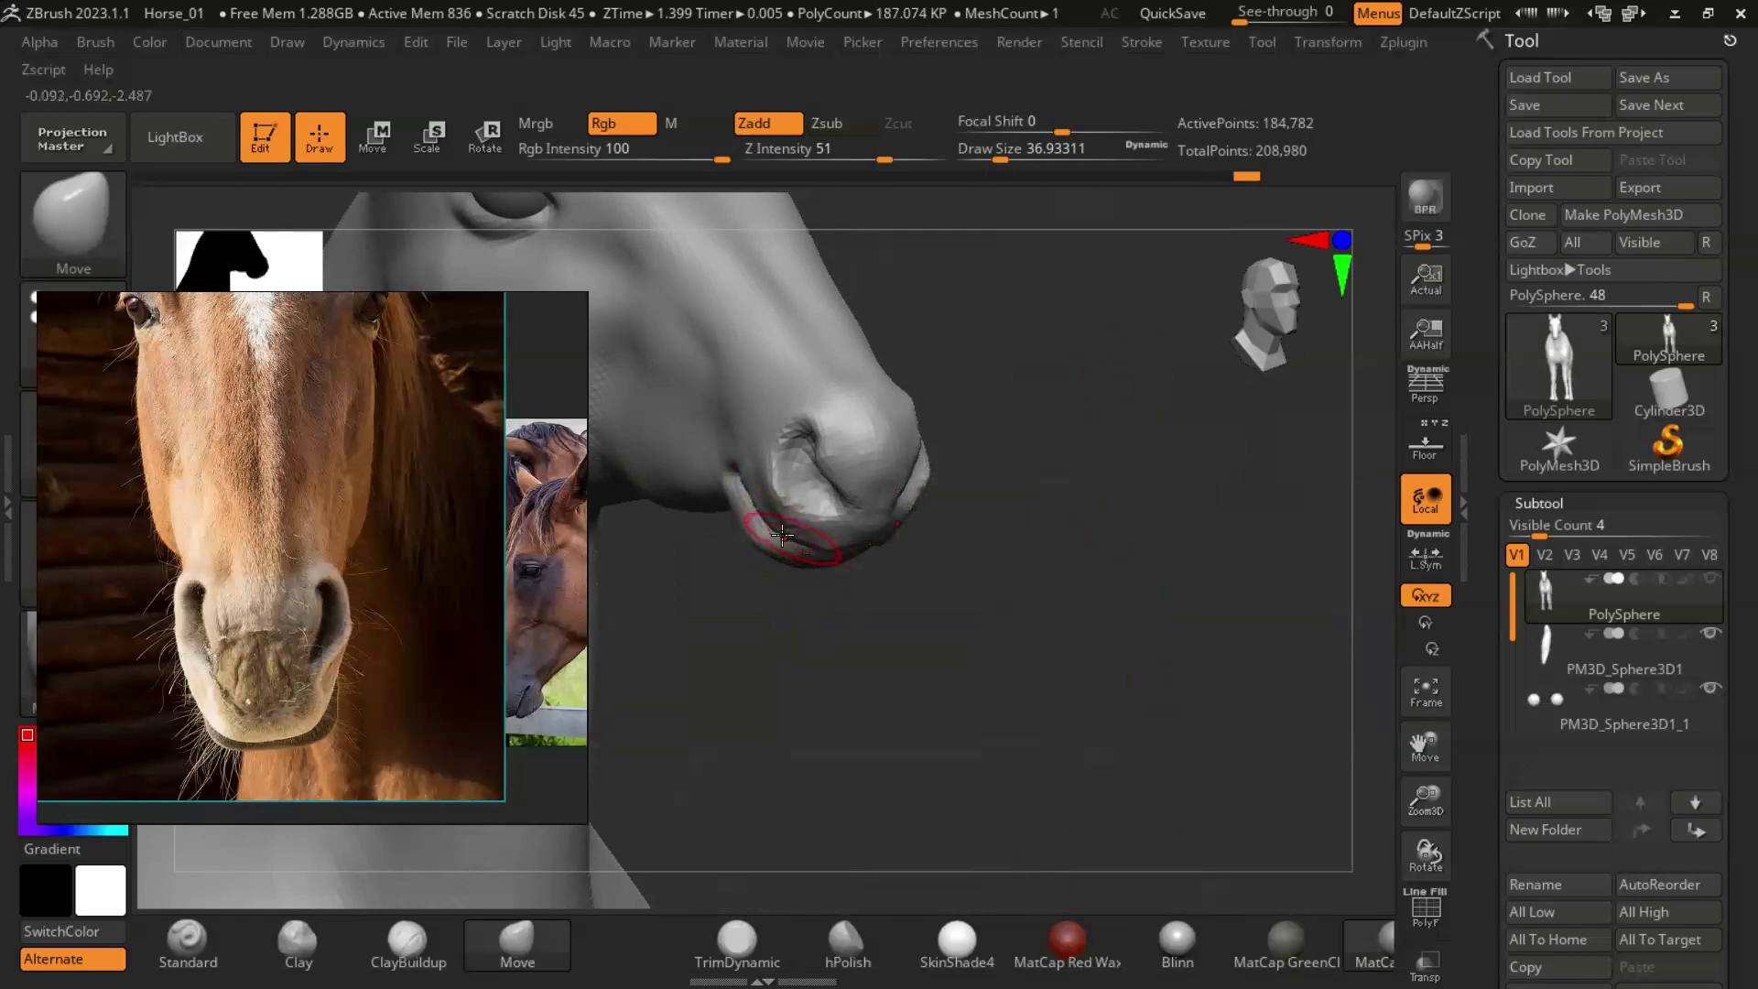
pyautogui.moveTo(1025, 576)
pyautogui.mouseDown(button='right')
pyautogui.moveTo(1013, 562)
pyautogui.moveTo(1215, 493)
pyautogui.moveTo(1190, 510)
pyautogui.moveTo(953, 495)
pyautogui.moveTo(1016, 563)
pyautogui.mouseUp(button='right')
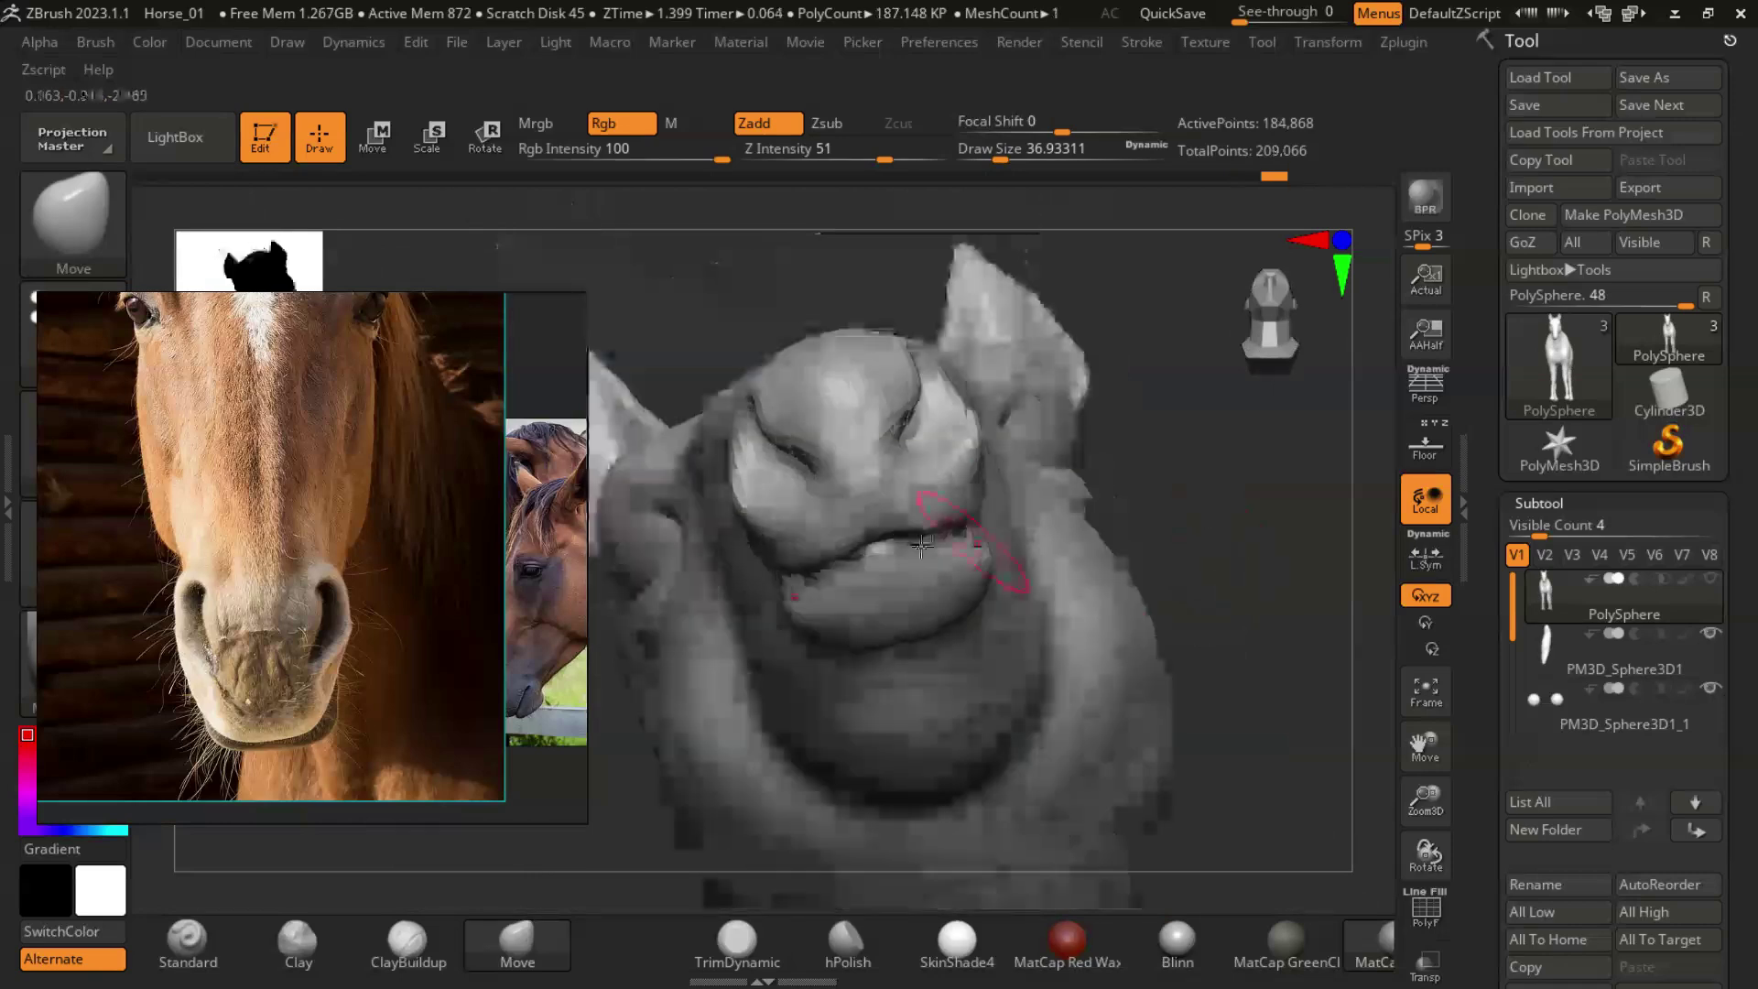
pyautogui.moveTo(864, 518); pyautogui.dragTo(977, 617, button='right')
pyautogui.moveTo(1111, 644); pyautogui.dragTo(911, 523, button='right')
pyautogui.moveTo(738, 754); pyautogui.dragTo(1163, 610, button='right')
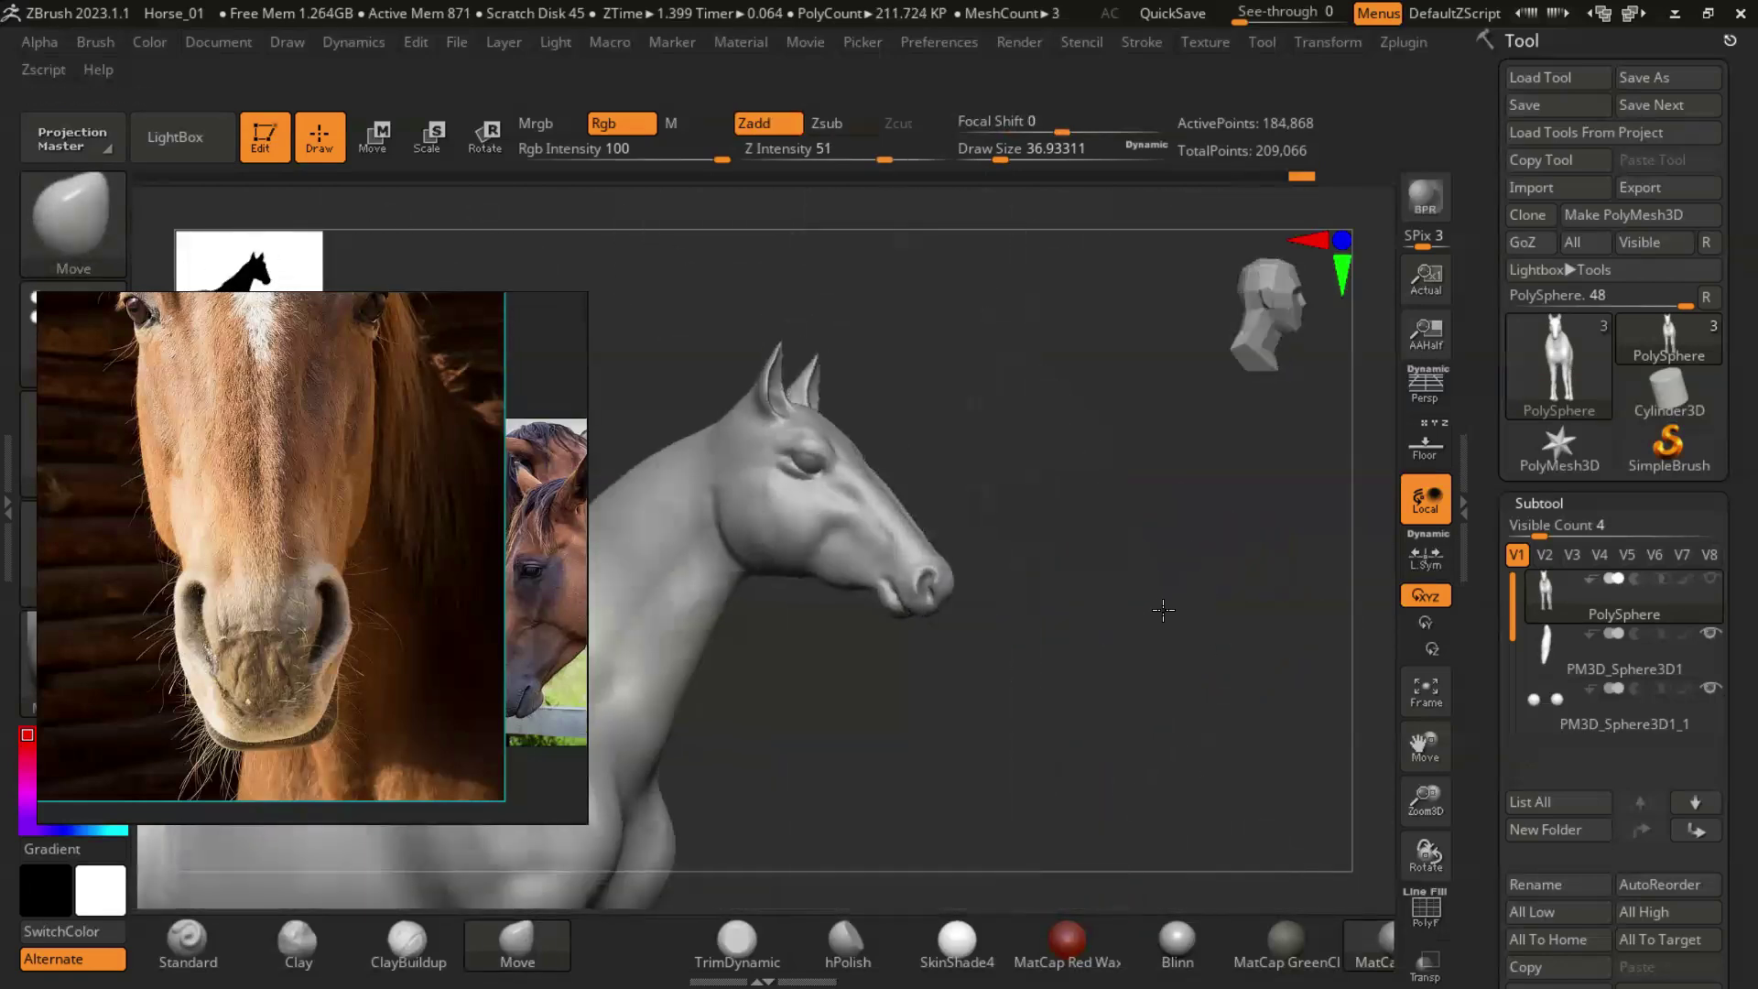
pyautogui.scroll(-5, 384, 580)
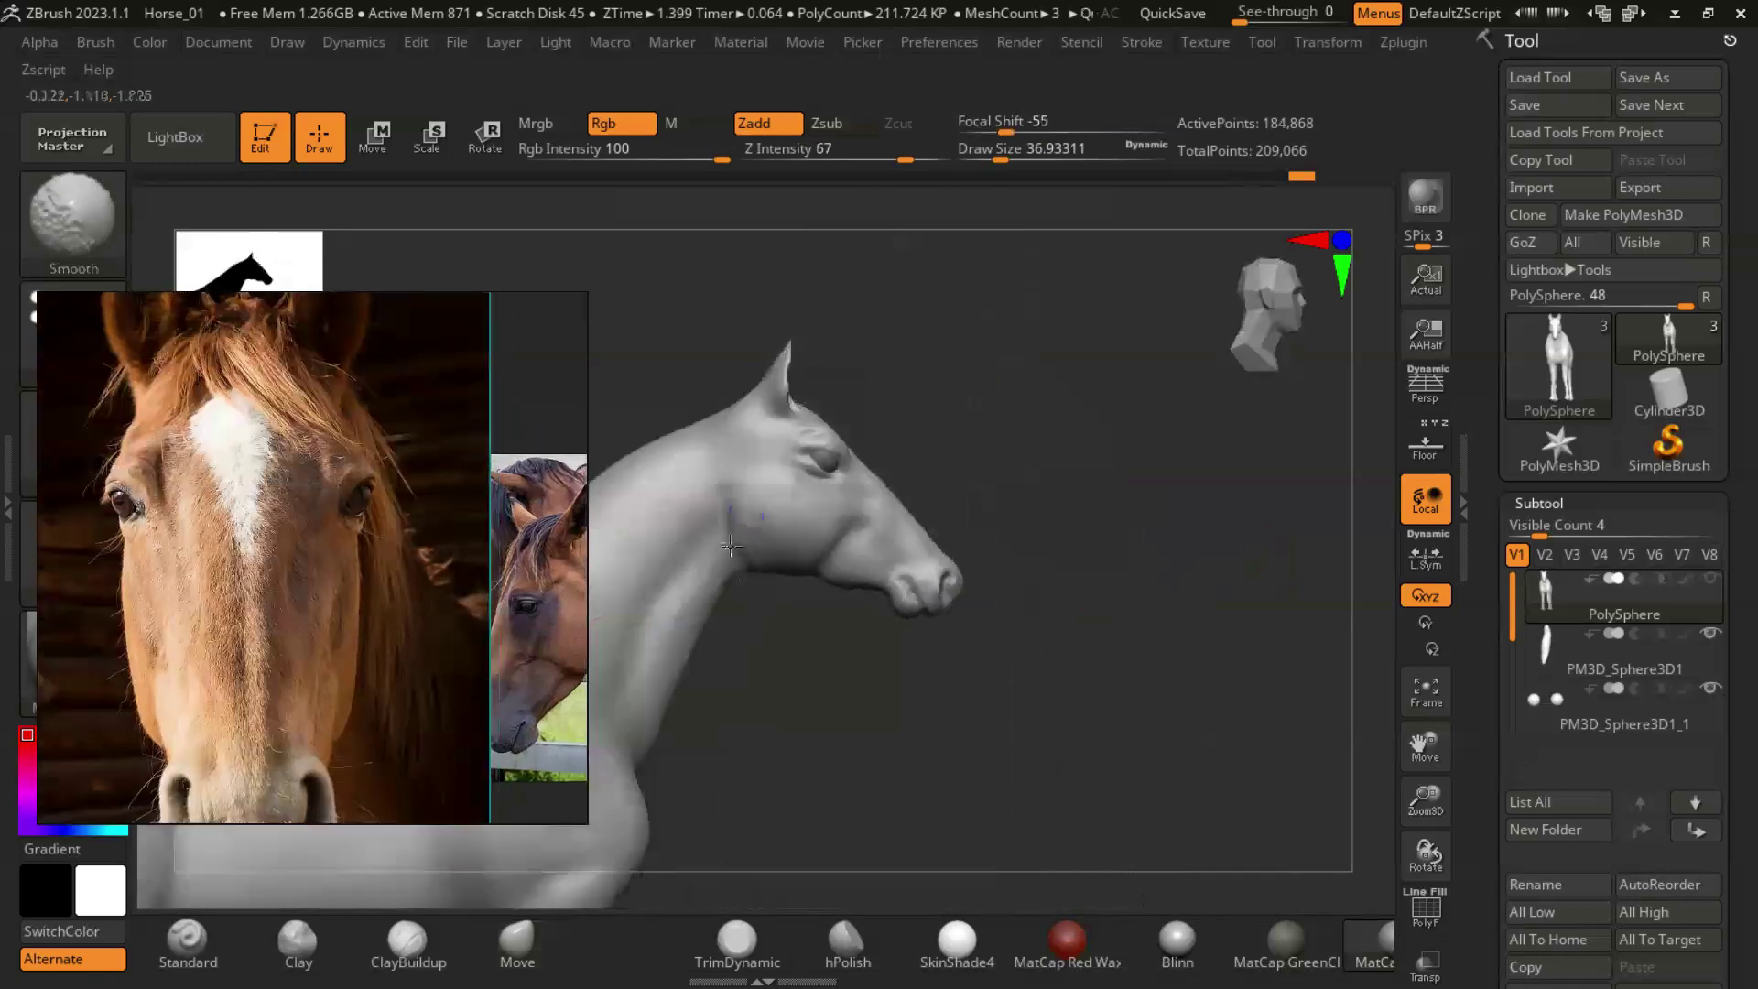
pyautogui.moveTo(746, 532)
pyautogui.mouseDown(button='right')
pyautogui.moveTo(1080, 730)
pyautogui.moveTo(1148, 630)
pyautogui.moveTo(1248, 647)
pyautogui.moveTo(1197, 561)
pyautogui.moveTo(1124, 577)
pyautogui.moveTo(1221, 376)
pyautogui.moveTo(1252, 494)
pyautogui.moveTo(1157, 481)
pyautogui.mouseUp(button='right')
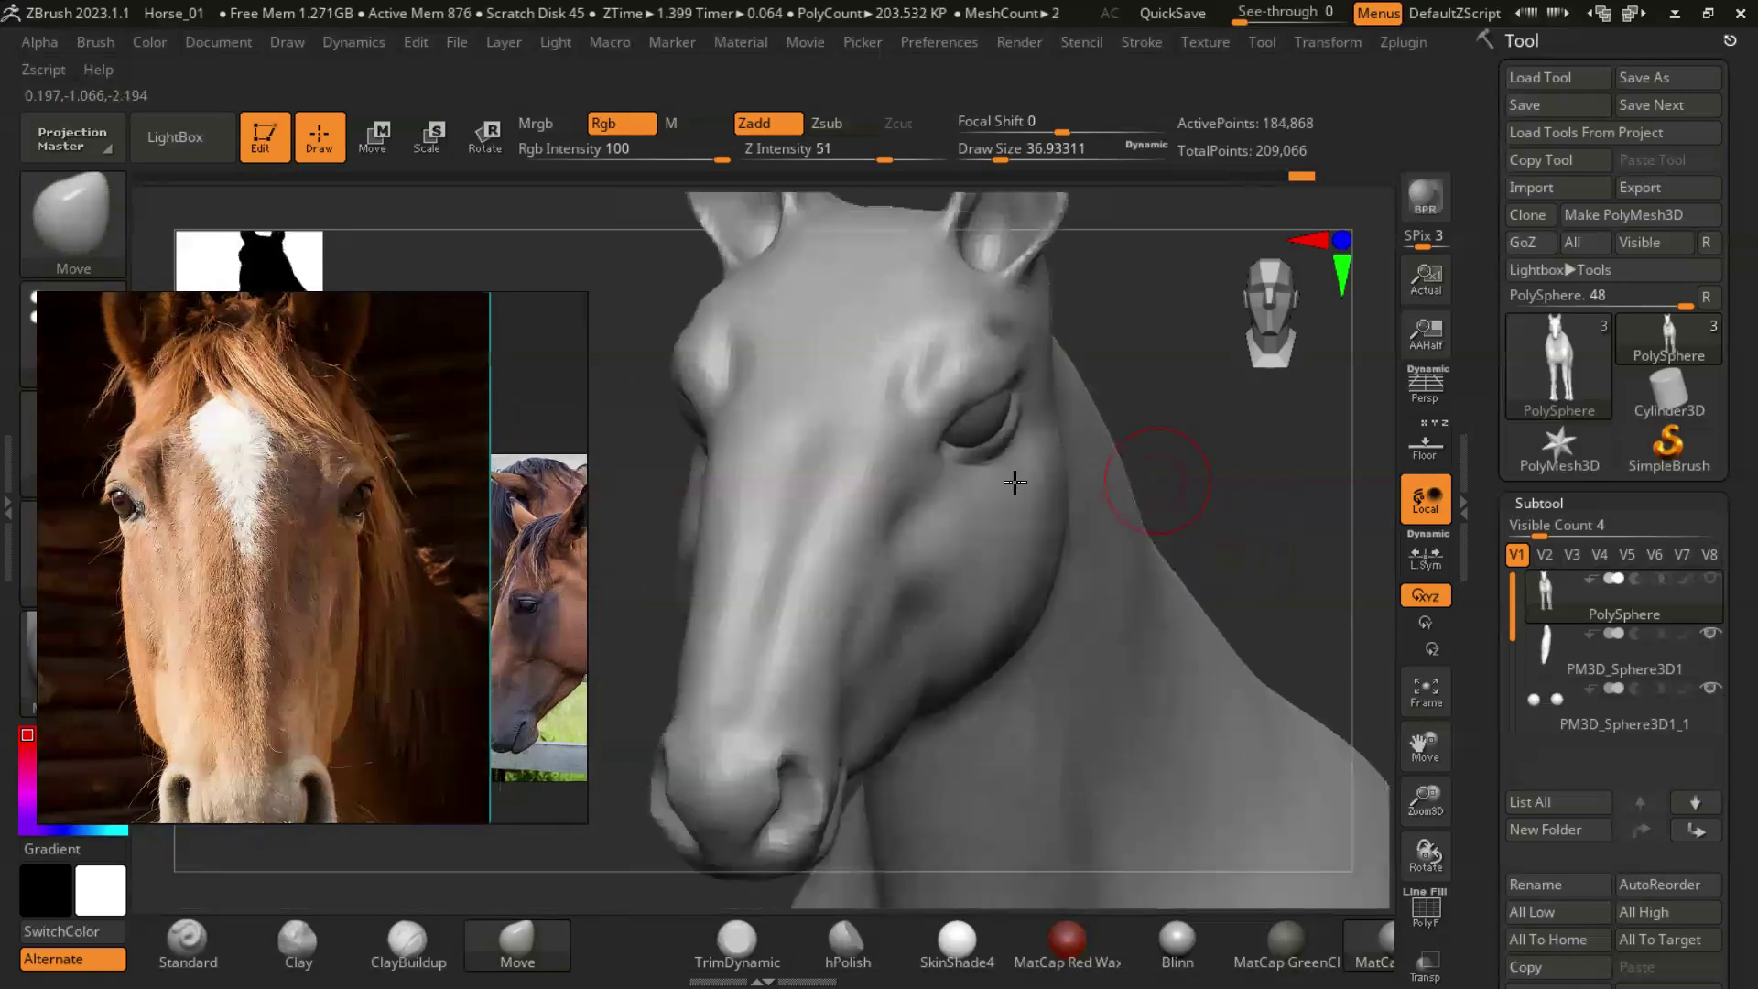
# Carve the fold above the eye with DamStandard and build up the upper eyelid with ClayBuildup at a draw size of about 37.
pyautogui.press('b')
pyautogui.press('d')
pyautogui.press('s')
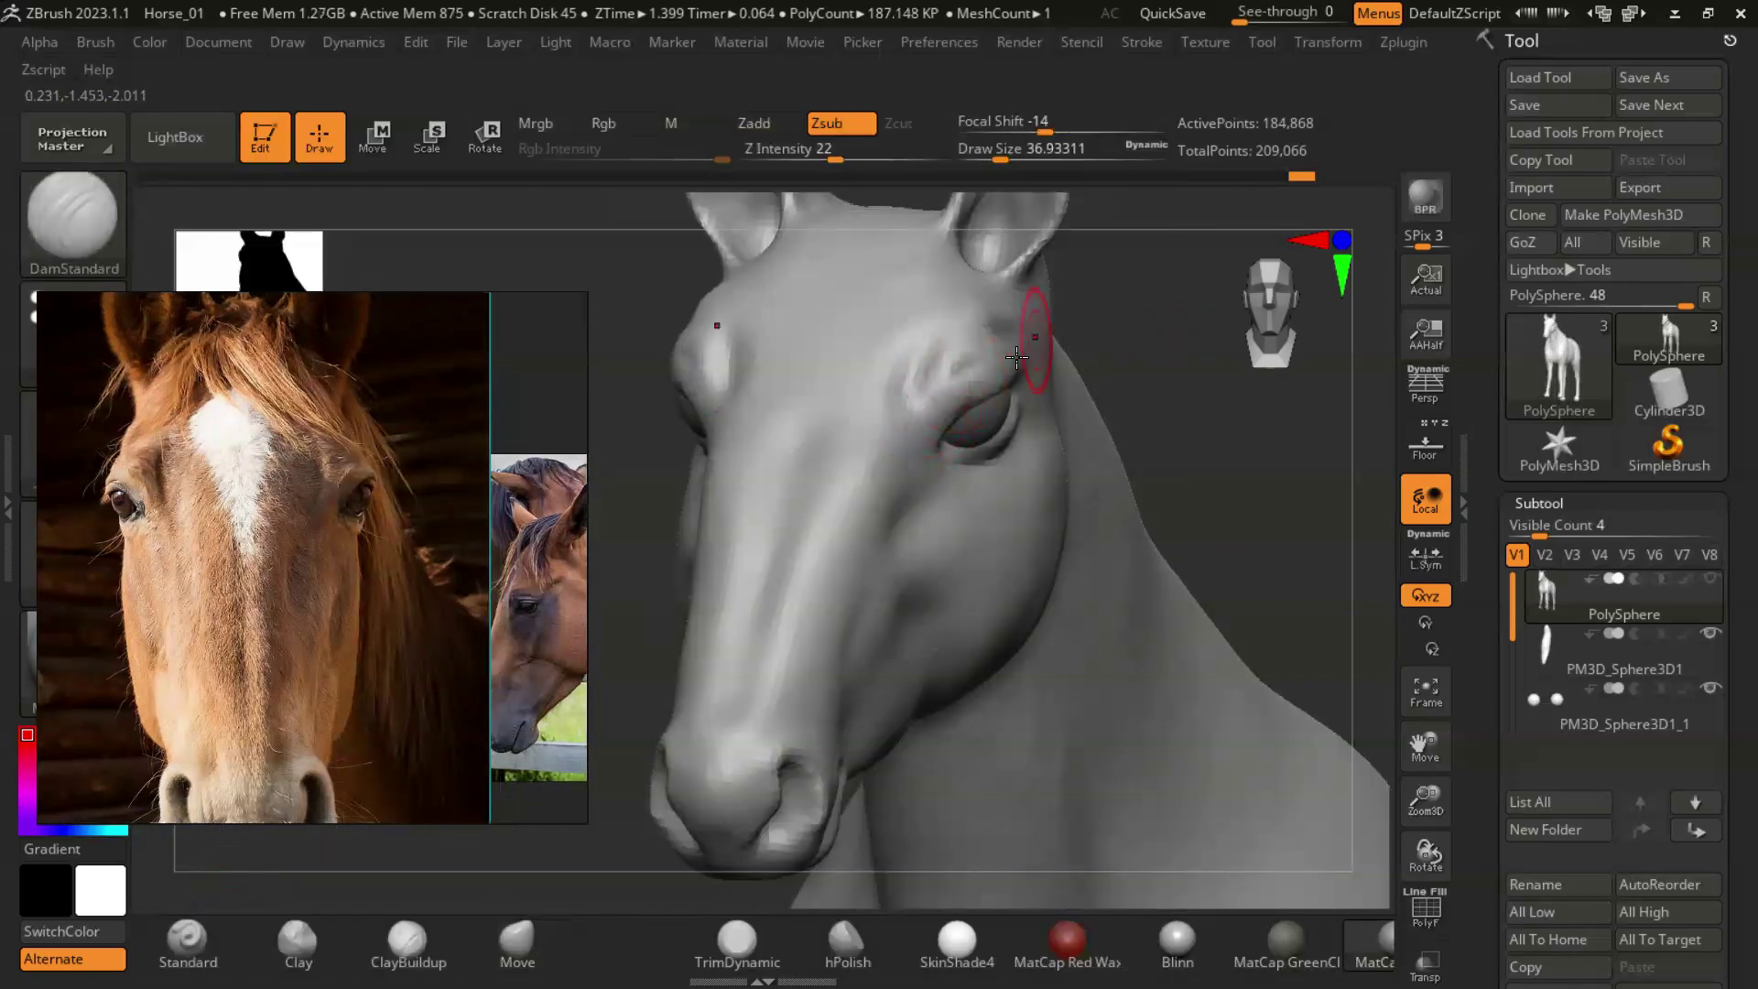
pyautogui.moveTo(1233, 391)
pyautogui.mouseDown(button='right')
pyautogui.moveTo(1217, 432)
pyautogui.moveTo(1108, 448)
pyautogui.moveTo(995, 427)
pyautogui.mouseUp(button='right')
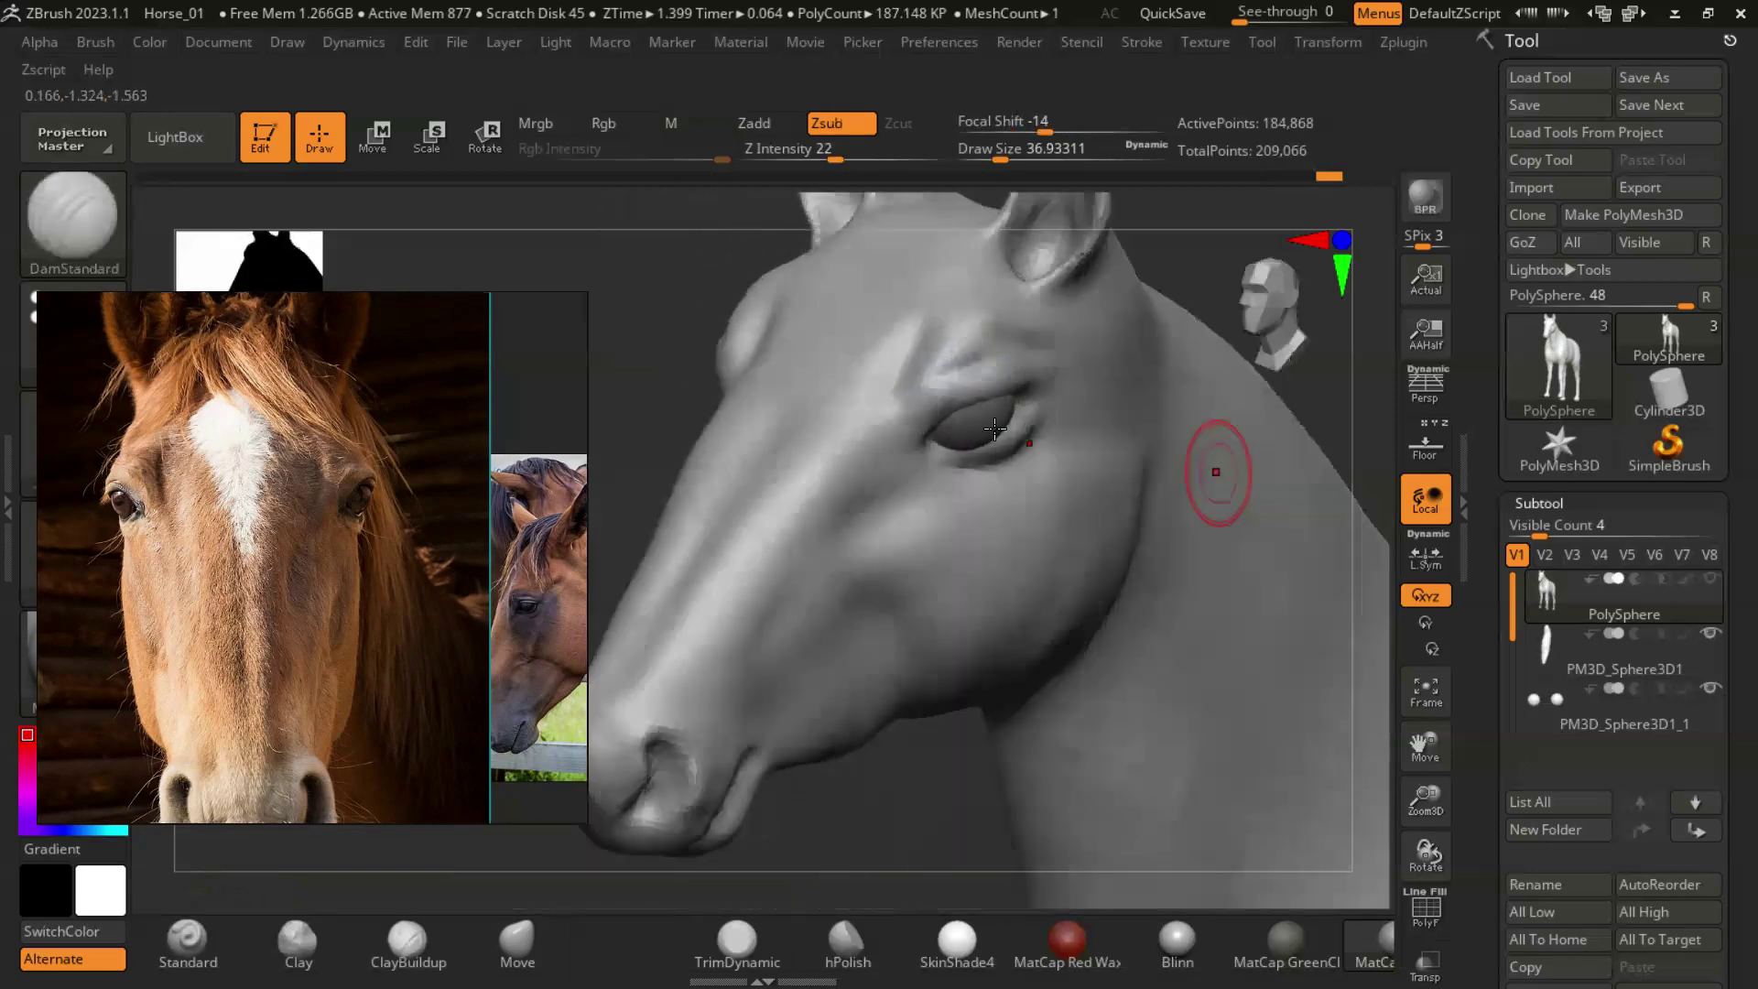
pyautogui.click(399, 957)
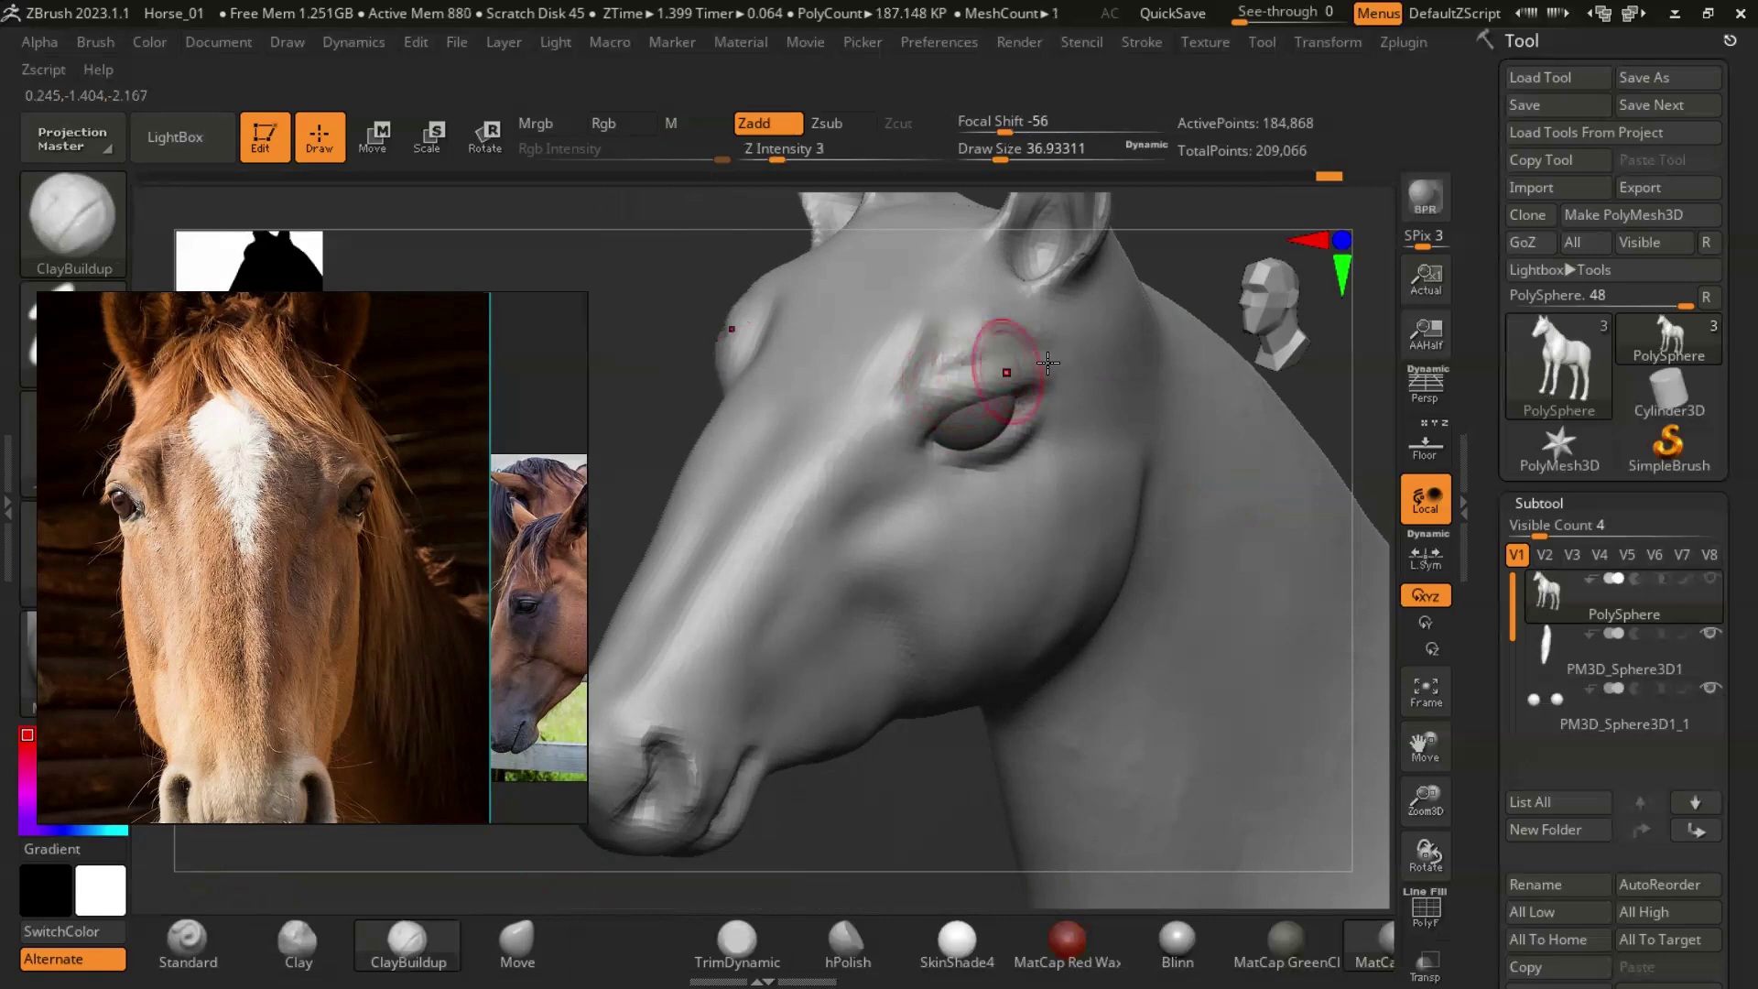
pyautogui.moveTo(1049, 363); pyautogui.dragTo(1008, 363, button='right')
# Adjust the brow ridge and the outline of the eye socket with Move at a draw size of about 37.
pyautogui.press('b')
pyautogui.press('m')
pyautogui.press('v')
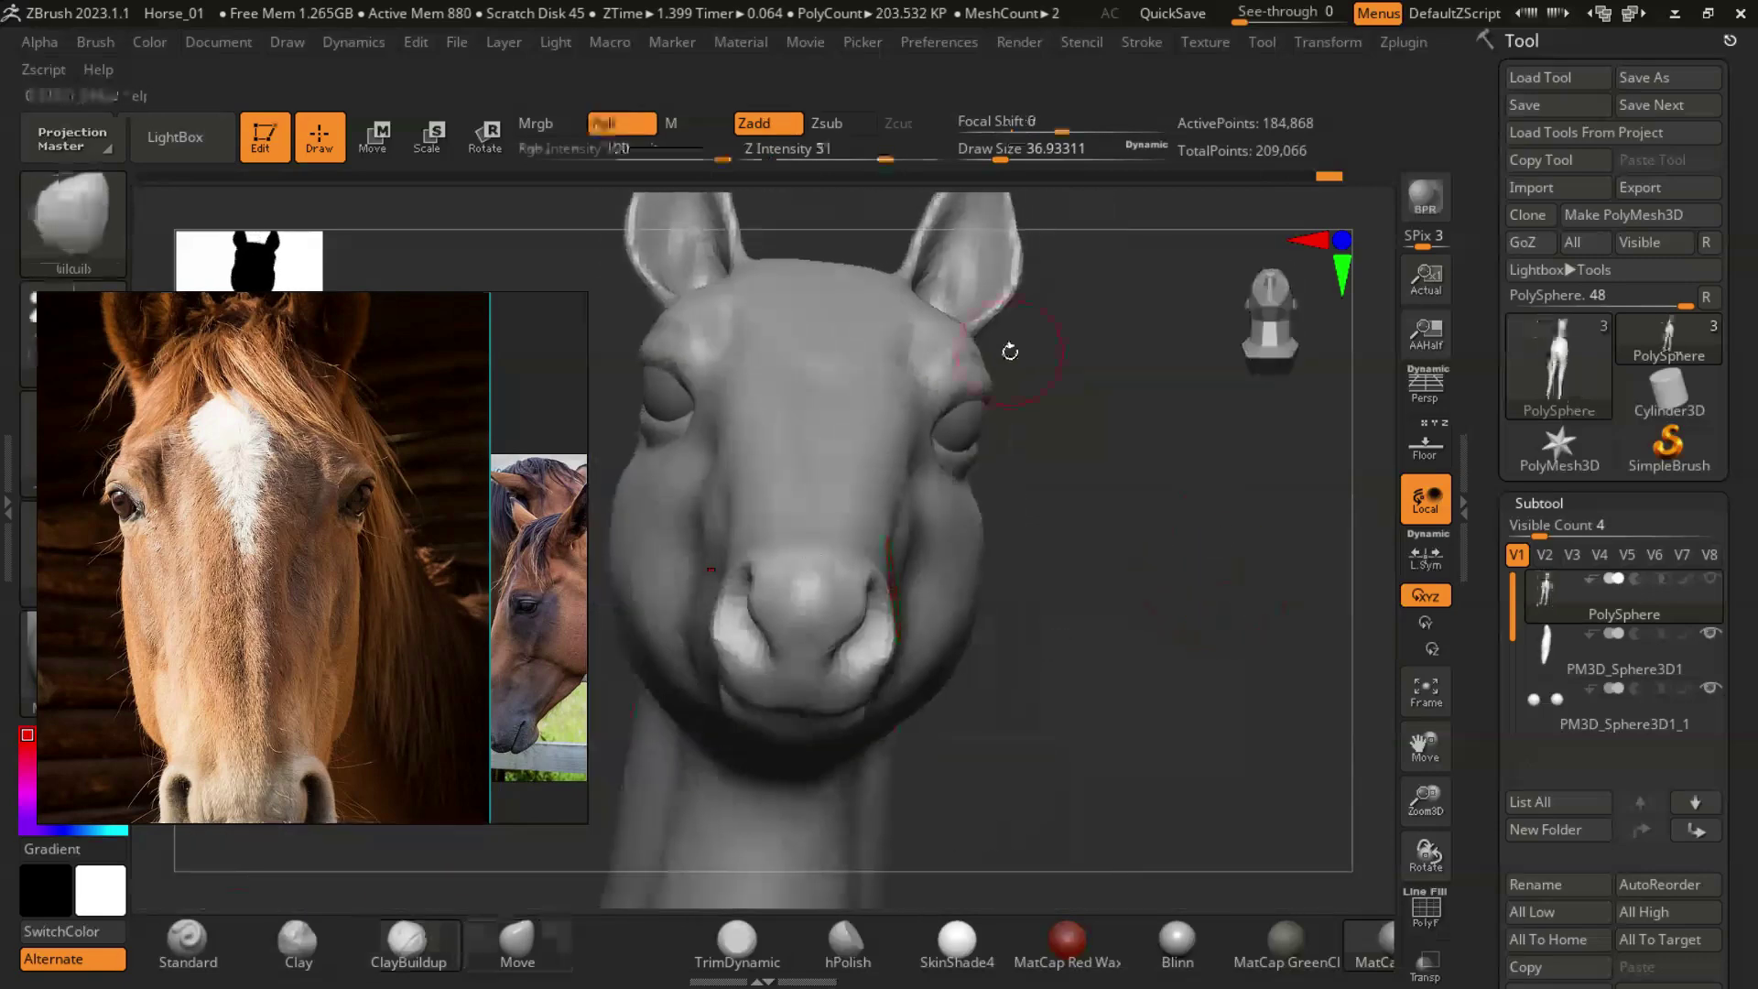
pyautogui.moveTo(1118, 420)
pyautogui.mouseDown(button='right')
pyautogui.moveTo(1185, 483)
pyautogui.moveTo(1195, 554)
pyautogui.moveTo(942, 314)
pyautogui.moveTo(1228, 443)
pyautogui.moveTo(1190, 486)
pyautogui.moveTo(1112, 294)
pyautogui.moveTo(976, 537)
pyautogui.mouseUp(button='right')
pyautogui.moveTo(1241, 566); pyautogui.dragTo(1015, 560, button='right')
pyautogui.moveTo(1214, 538); pyautogui.dragTo(941, 531, button='right')
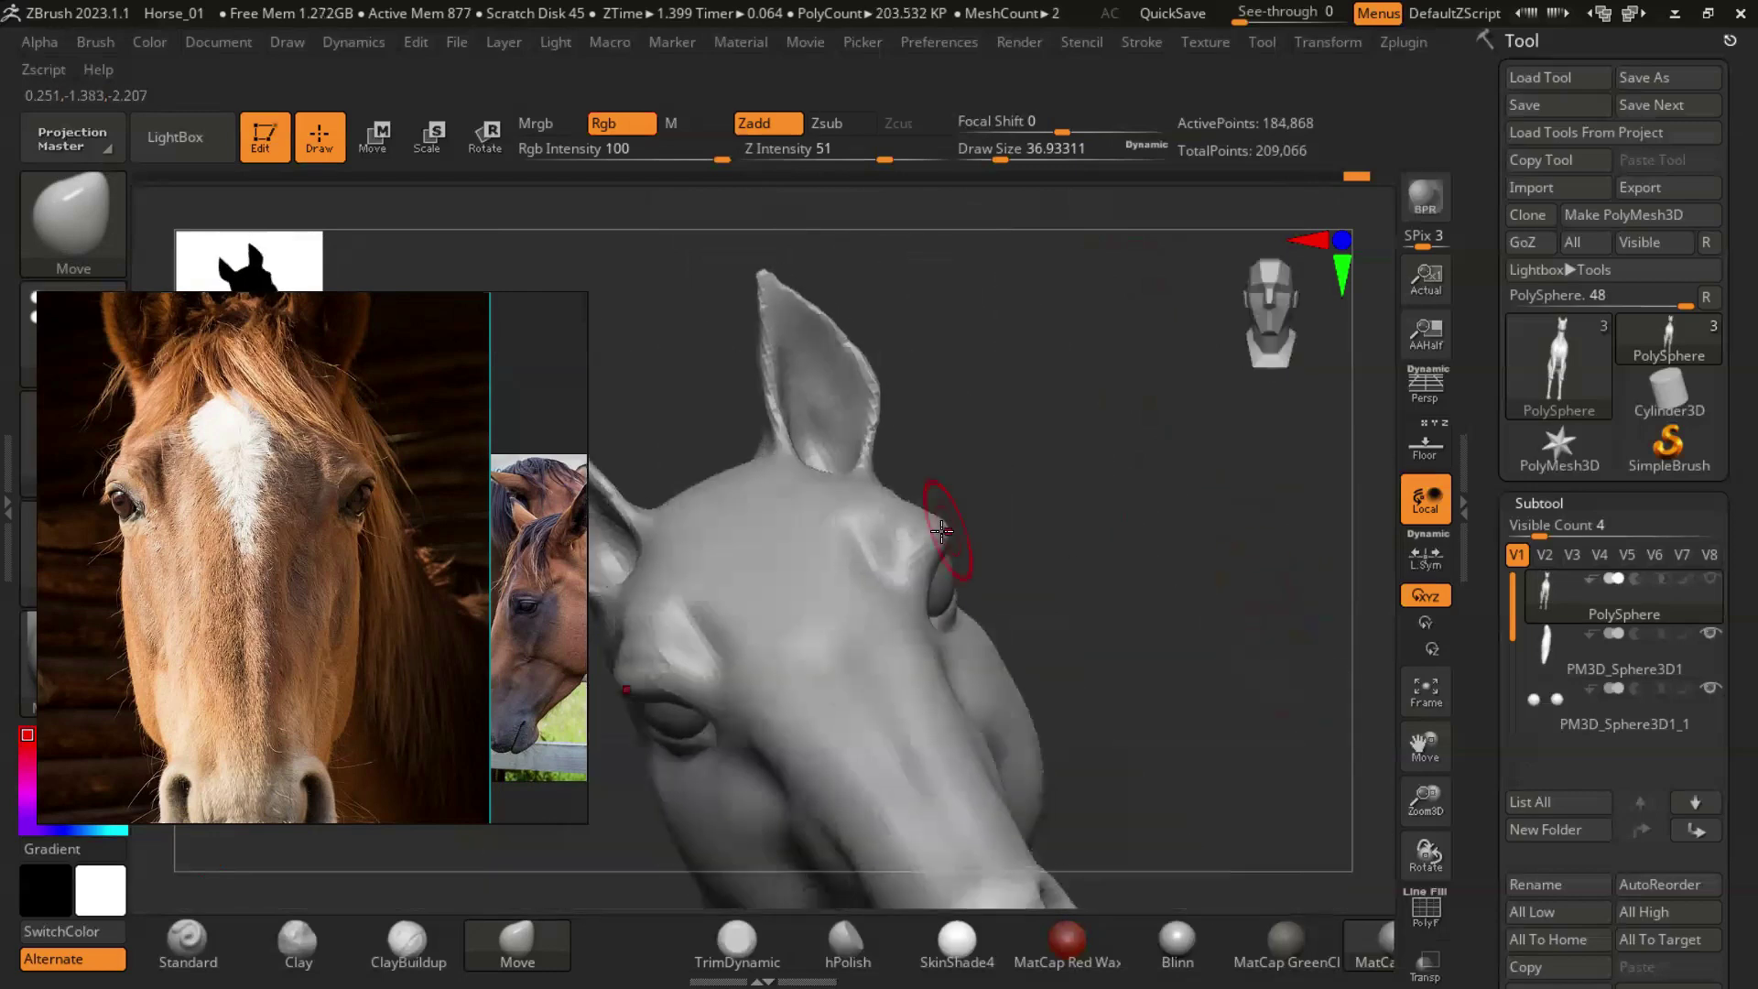
pyautogui.moveTo(1219, 532); pyautogui.dragTo(1009, 501, button='right')
pyautogui.keyDown('shift'); pyautogui.moveTo(1008, 500); pyautogui.dragTo(1026, 523); pyautogui.keyUp('shift')
# Reshape the area around the eye with Move at a draw size of about 87, and refine the eyelids at about 23.
pyautogui.press('s')
pyautogui.moveTo(1168, 314)
pyautogui.mouseDown(button='right')
pyautogui.moveTo(1329, 389)
pyautogui.moveTo(1185, 572)
pyautogui.moveTo(1016, 498)
pyautogui.moveTo(1173, 549)
pyautogui.moveTo(1236, 595)
pyautogui.moveTo(1155, 520)
pyautogui.moveTo(916, 550)
pyautogui.mouseUp(button='right')
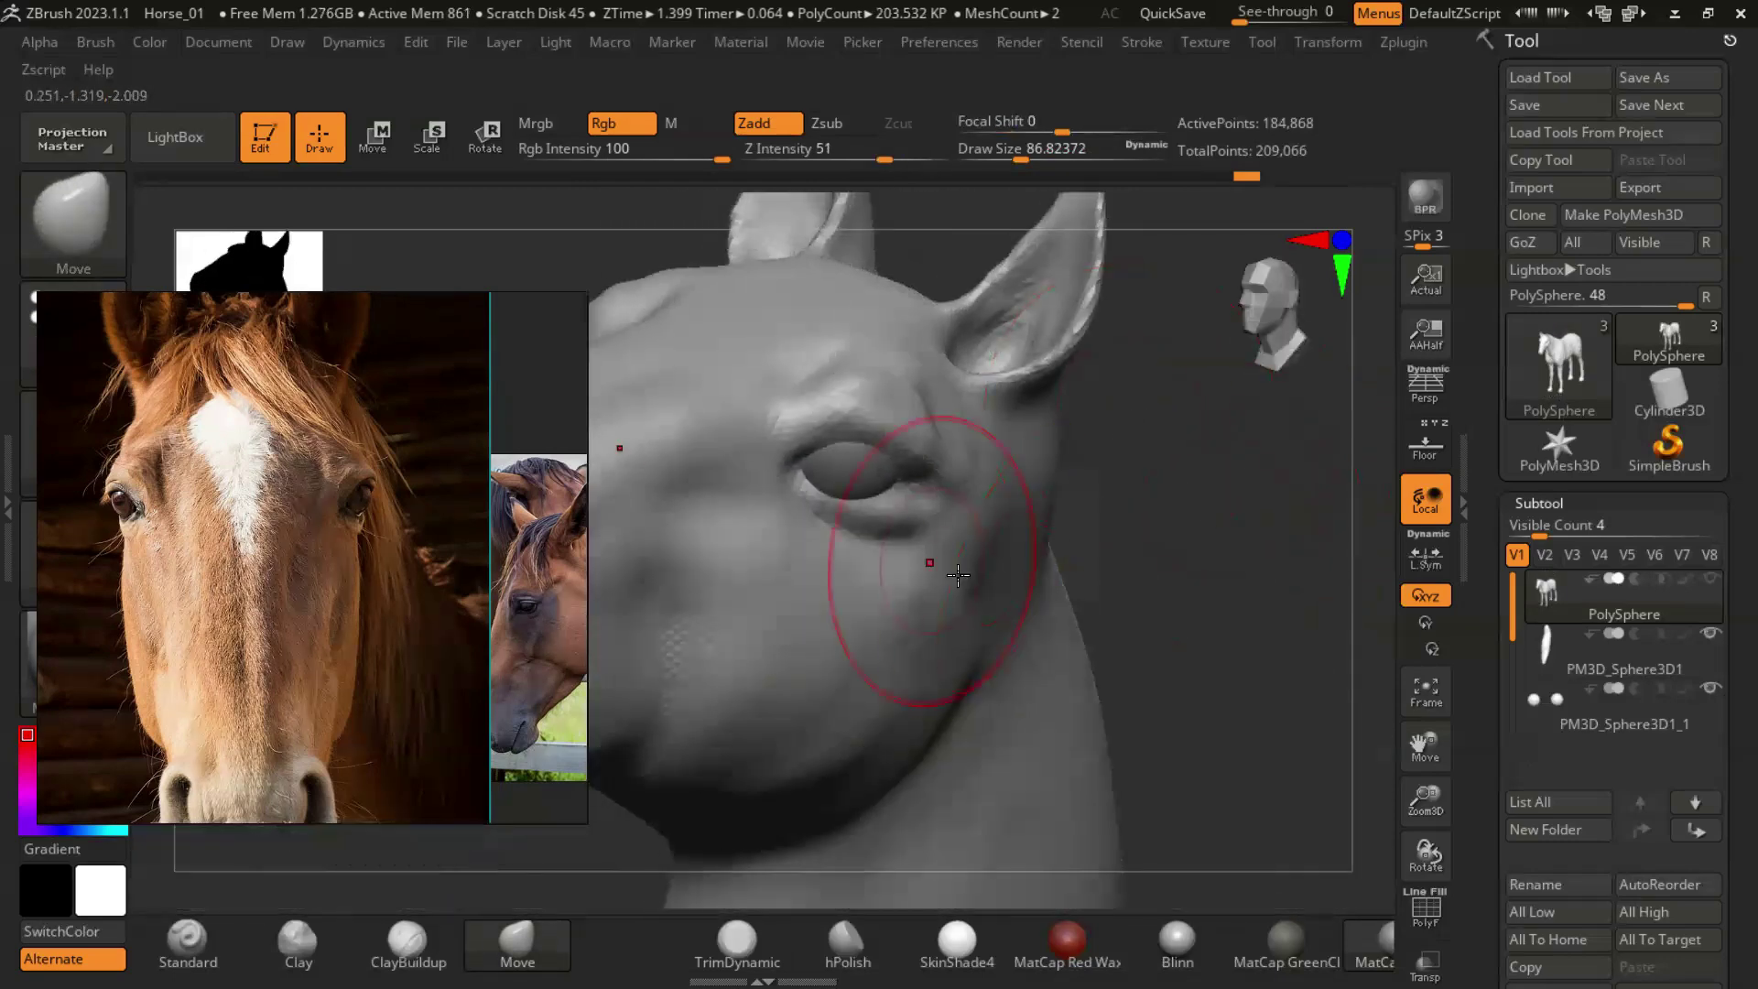
pyautogui.press('s')
pyautogui.moveTo(1218, 568); pyautogui.dragTo(1181, 569)
pyautogui.moveTo(1030, 530); pyautogui.dragTo(918, 515, button='right')
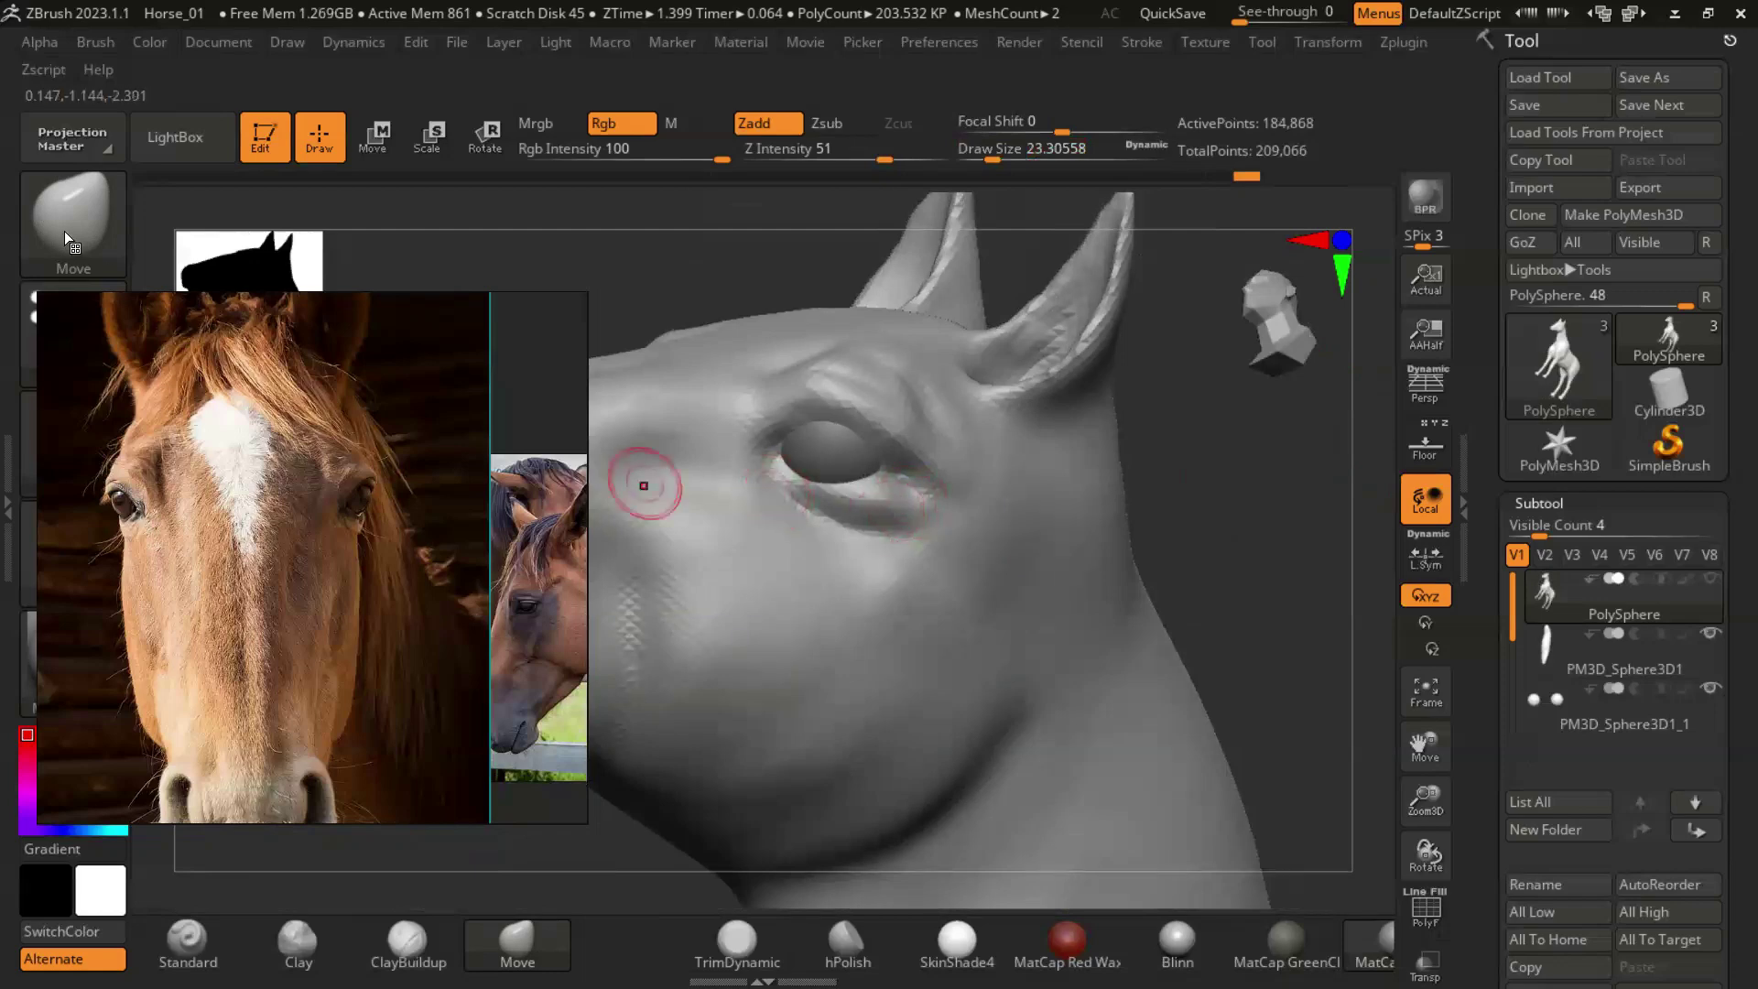
# Sharpen the eyelid edges, eye corners and forehead creases with DamStandard at a draw size of about 23.
pyautogui.press('b')
pyautogui.press('d')
pyautogui.press('s')
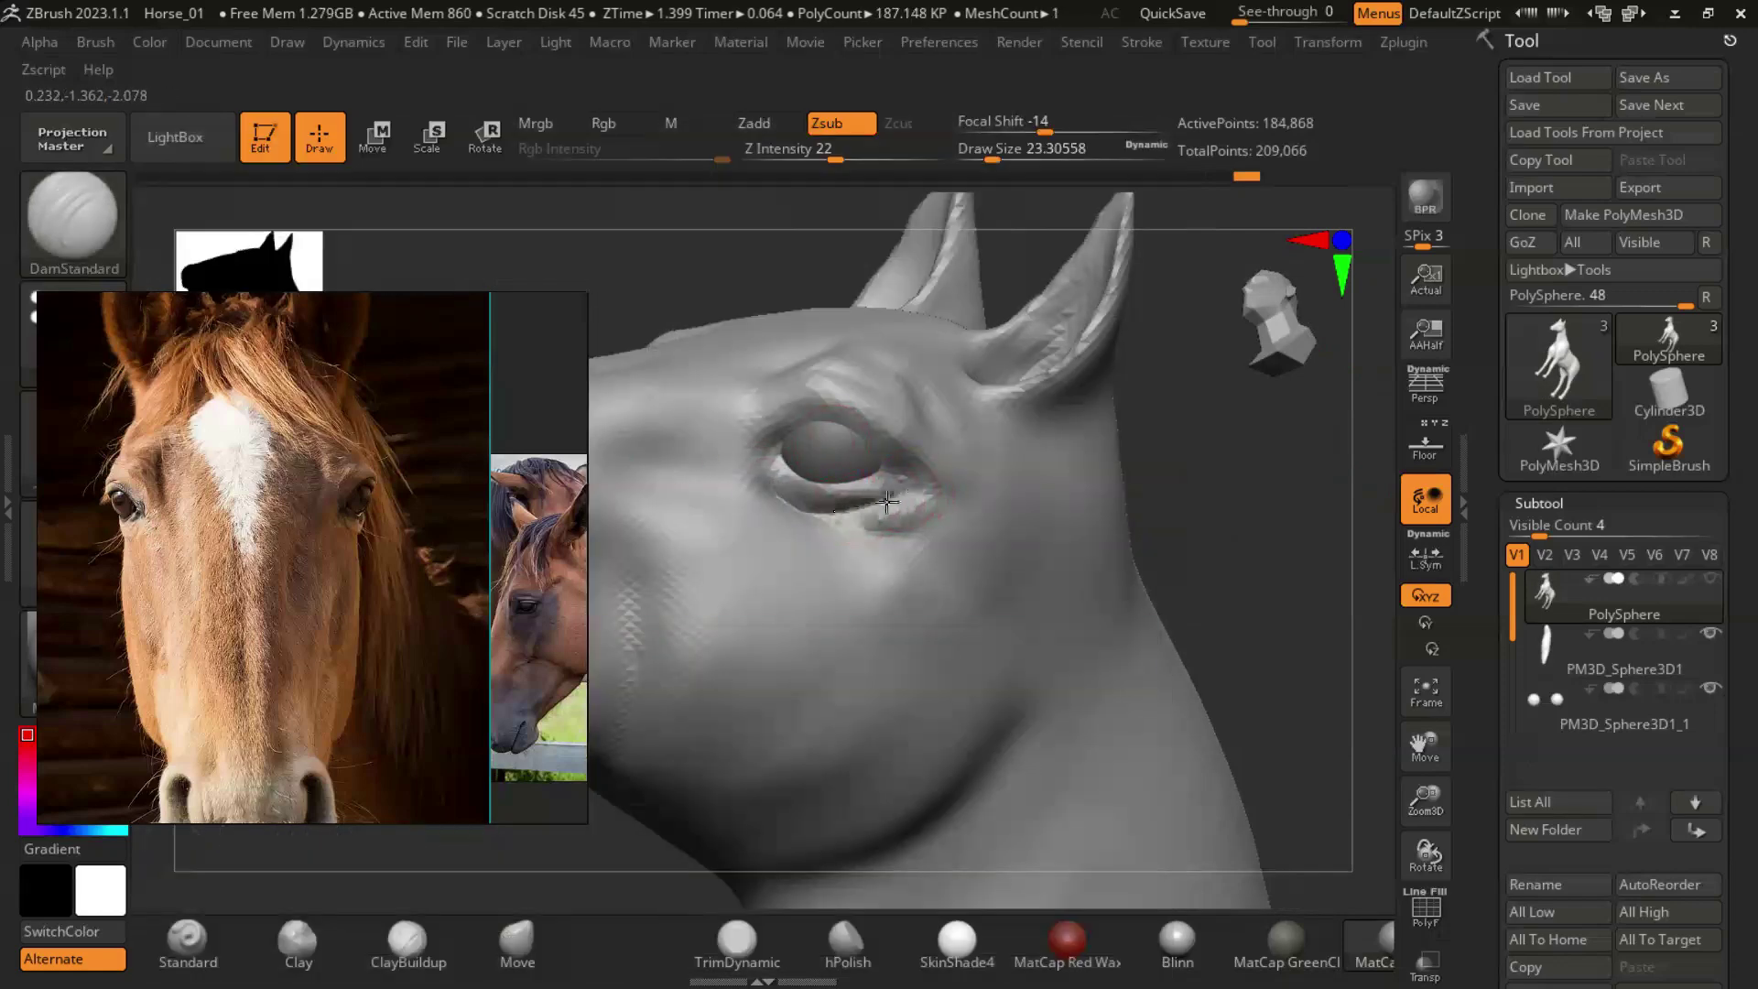
pyautogui.moveTo(899, 514); pyautogui.dragTo(867, 476, button='right')
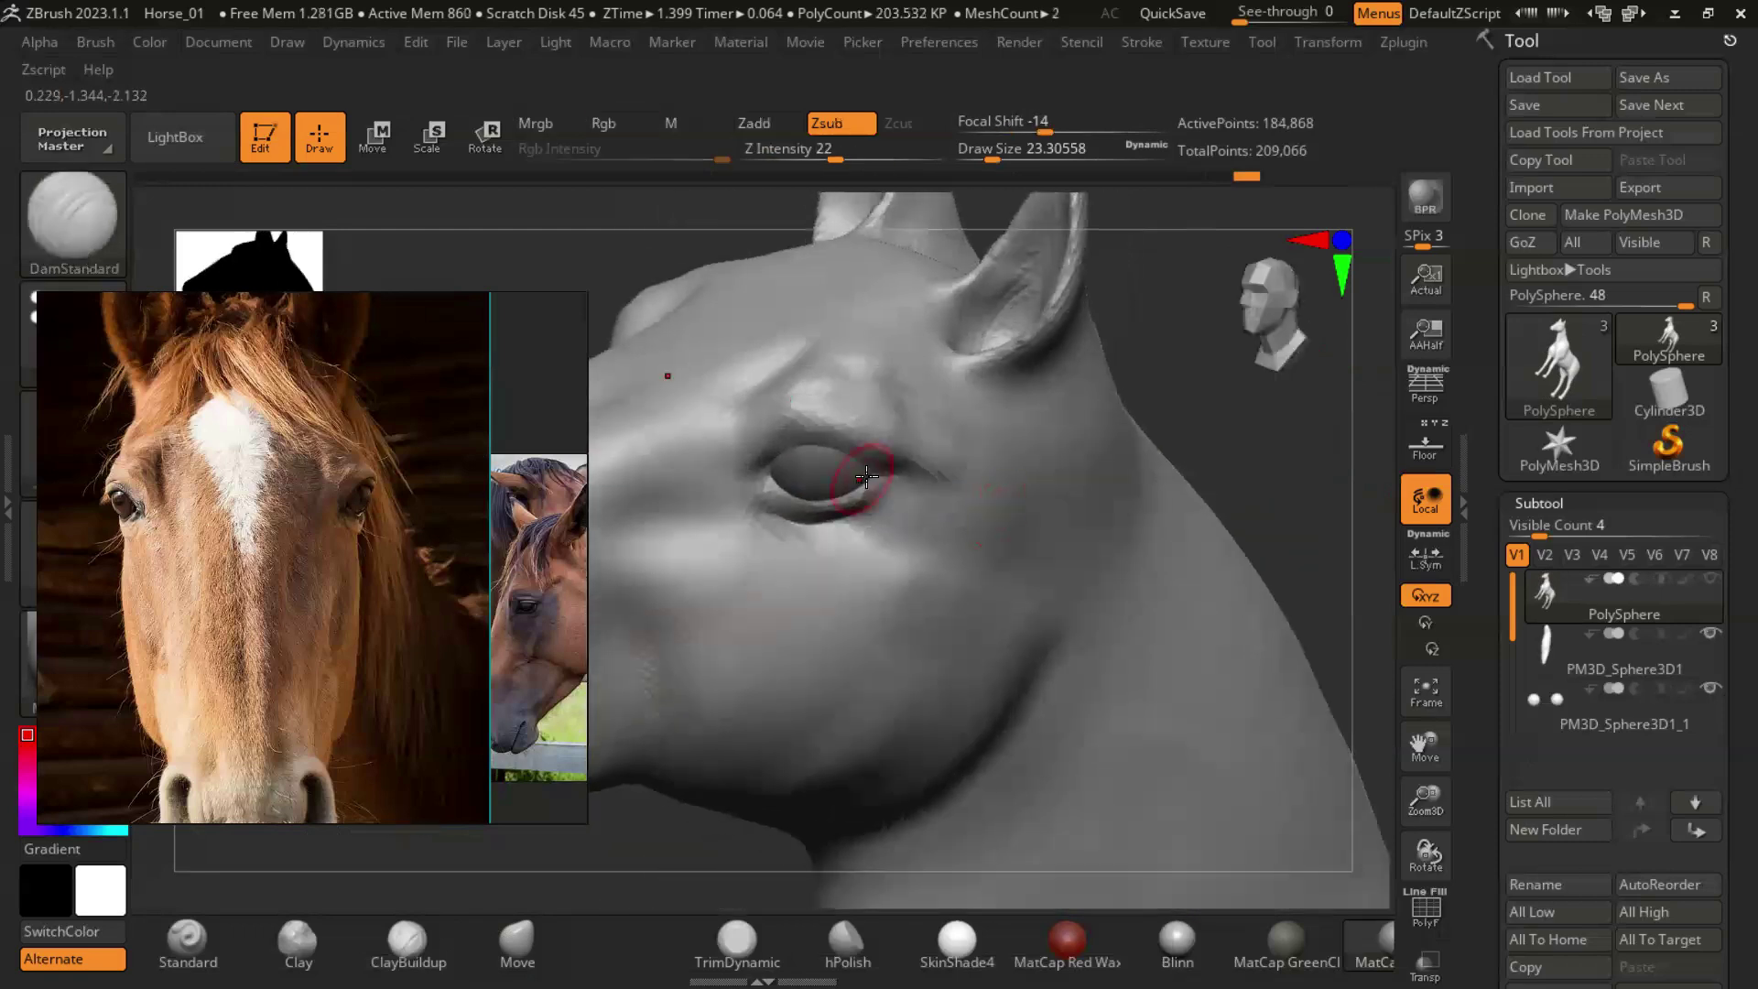
pyautogui.moveTo(1086, 443); pyautogui.dragTo(813, 550, button='right')
pyautogui.moveTo(736, 489); pyautogui.dragTo(767, 483, button='right')
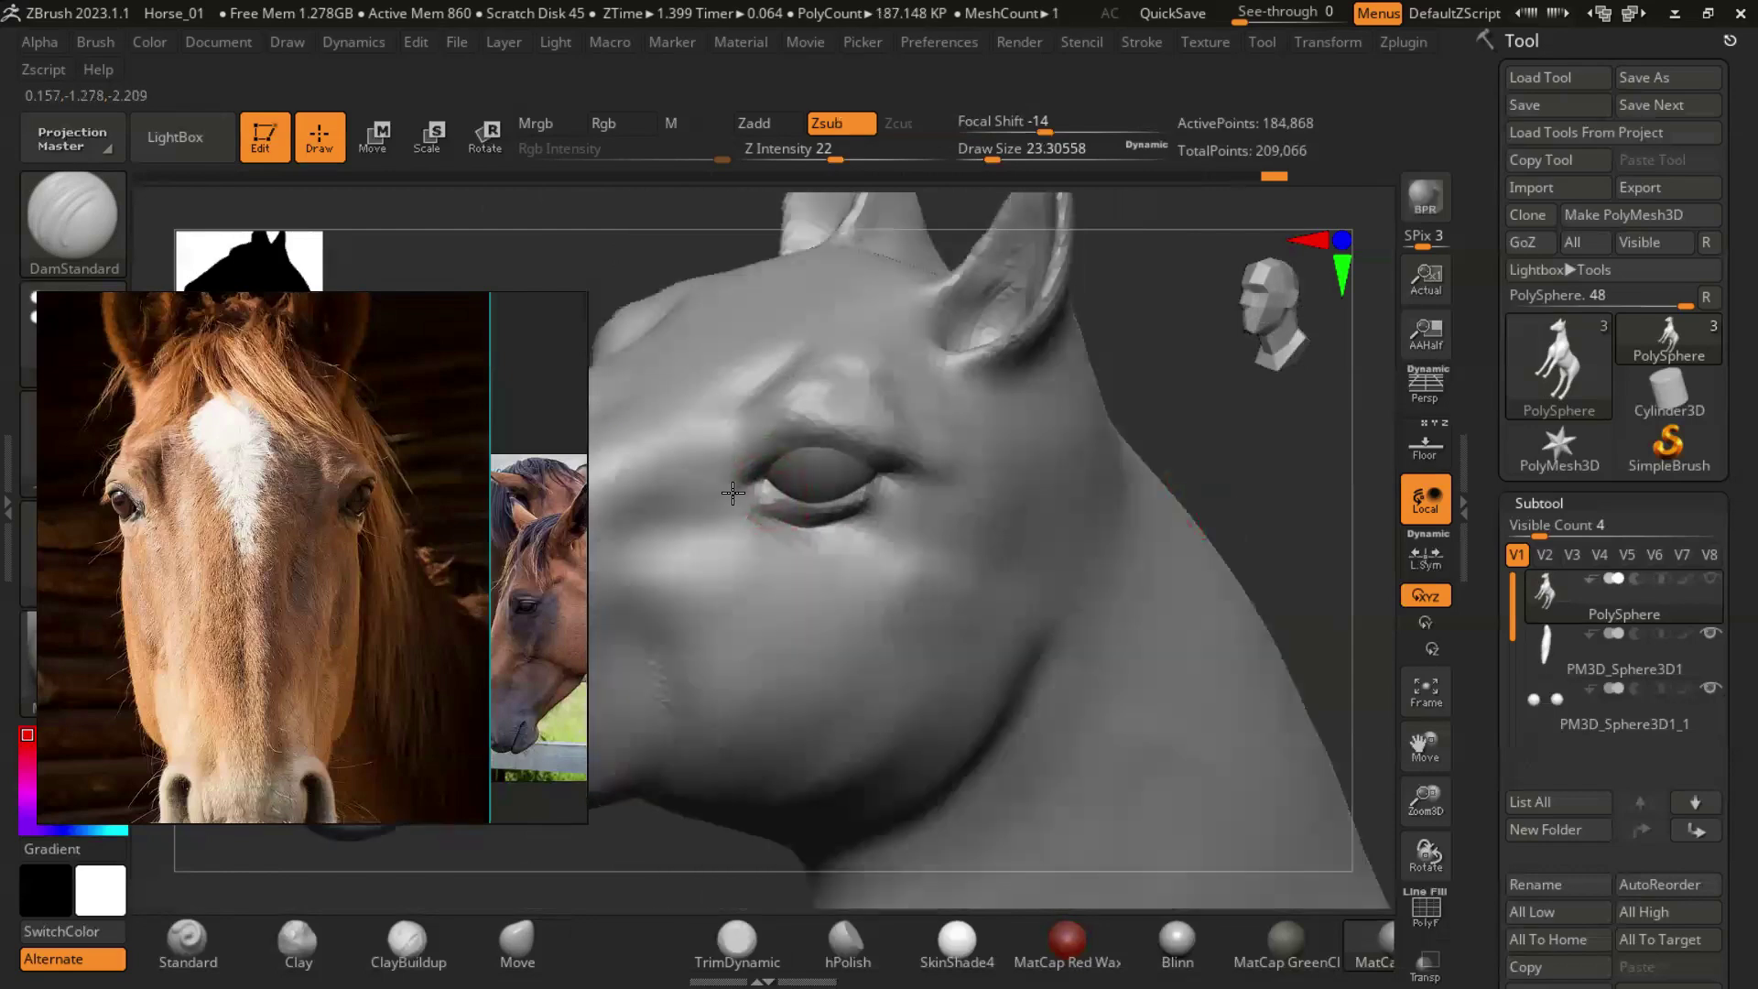
pyautogui.moveTo(1259, 486); pyautogui.dragTo(890, 265, button='right')
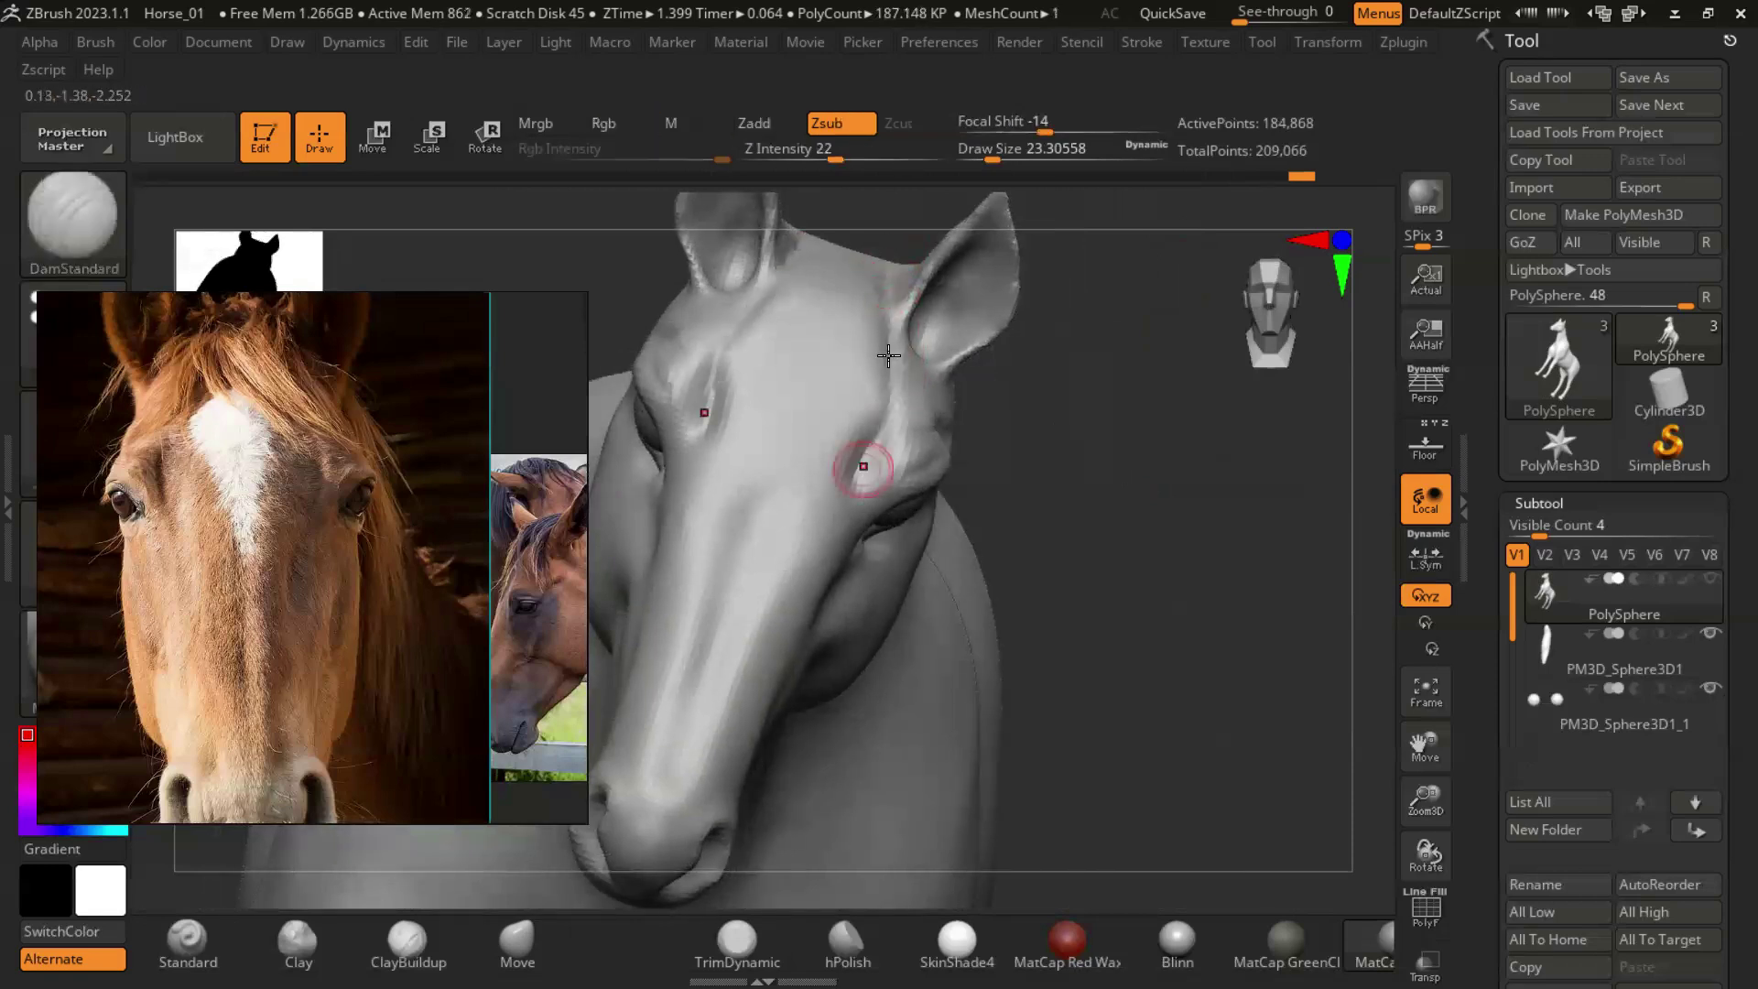
pyautogui.moveTo(848, 393); pyautogui.dragTo(1029, 620, button='right')
# Save the project as a new file named Horse_02.
pyautogui.click(320, 654)
pyautogui.click(456, 42)
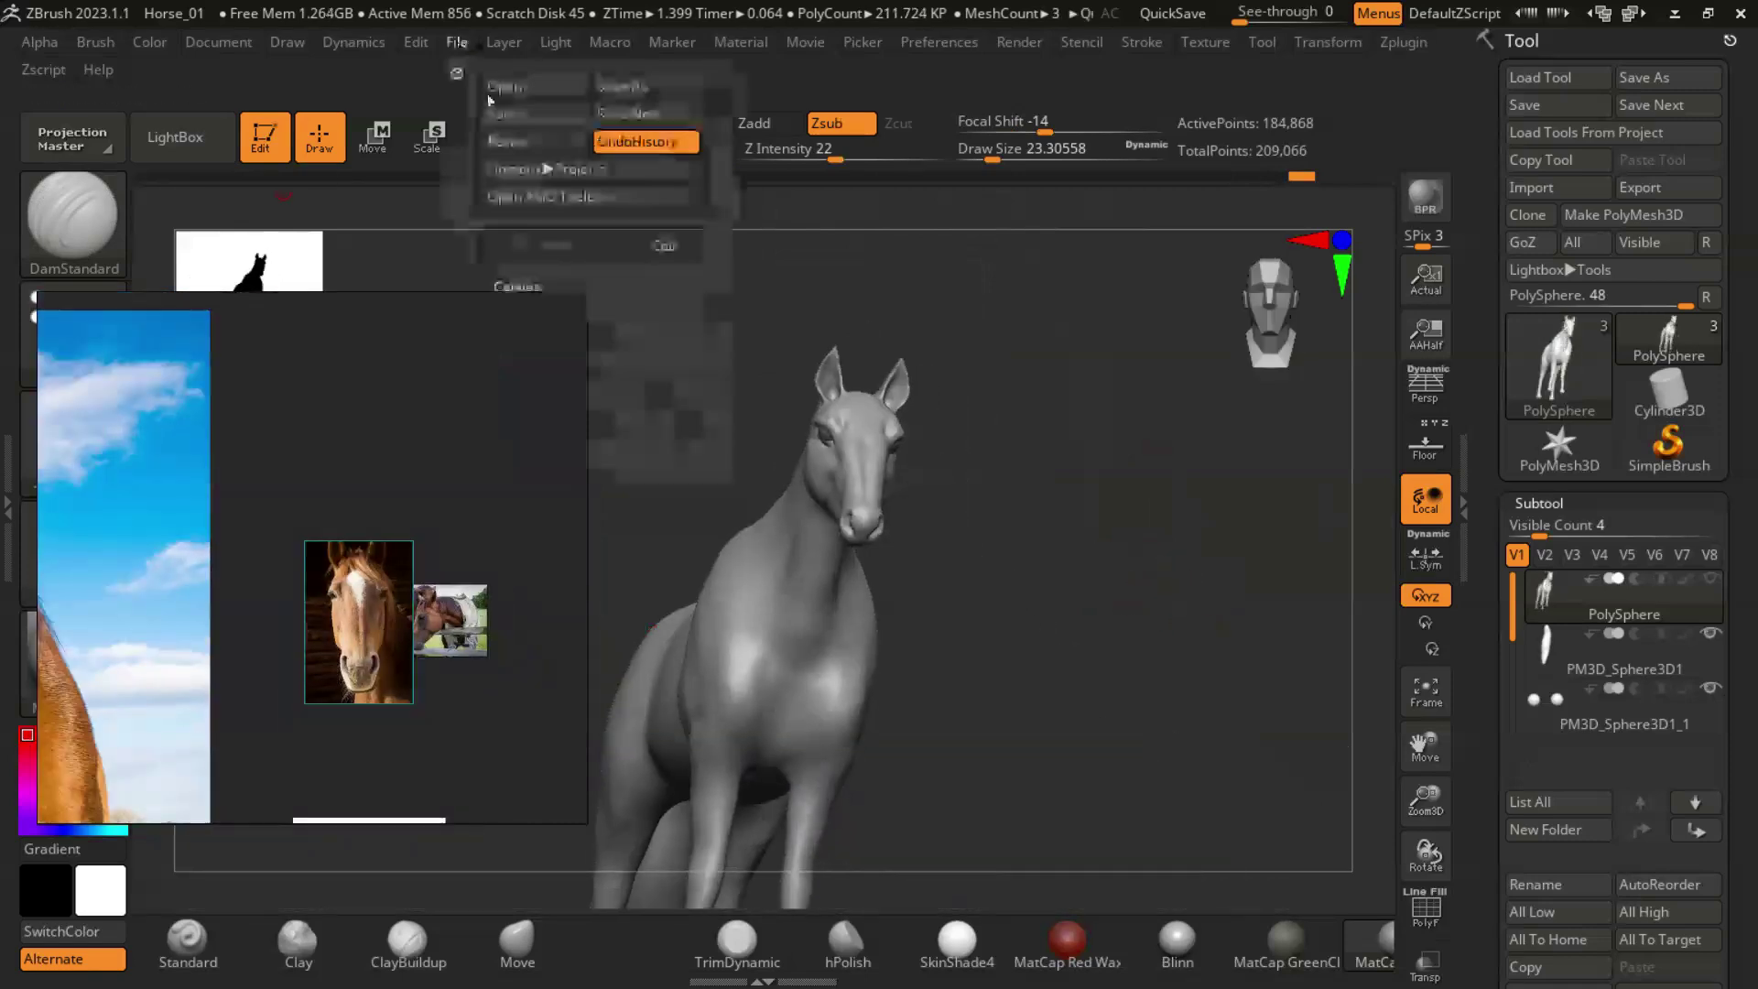
pyautogui.click(646, 86)
pyautogui.press('BackSpace')
pyautogui.write('2')
pyautogui.press('Return')
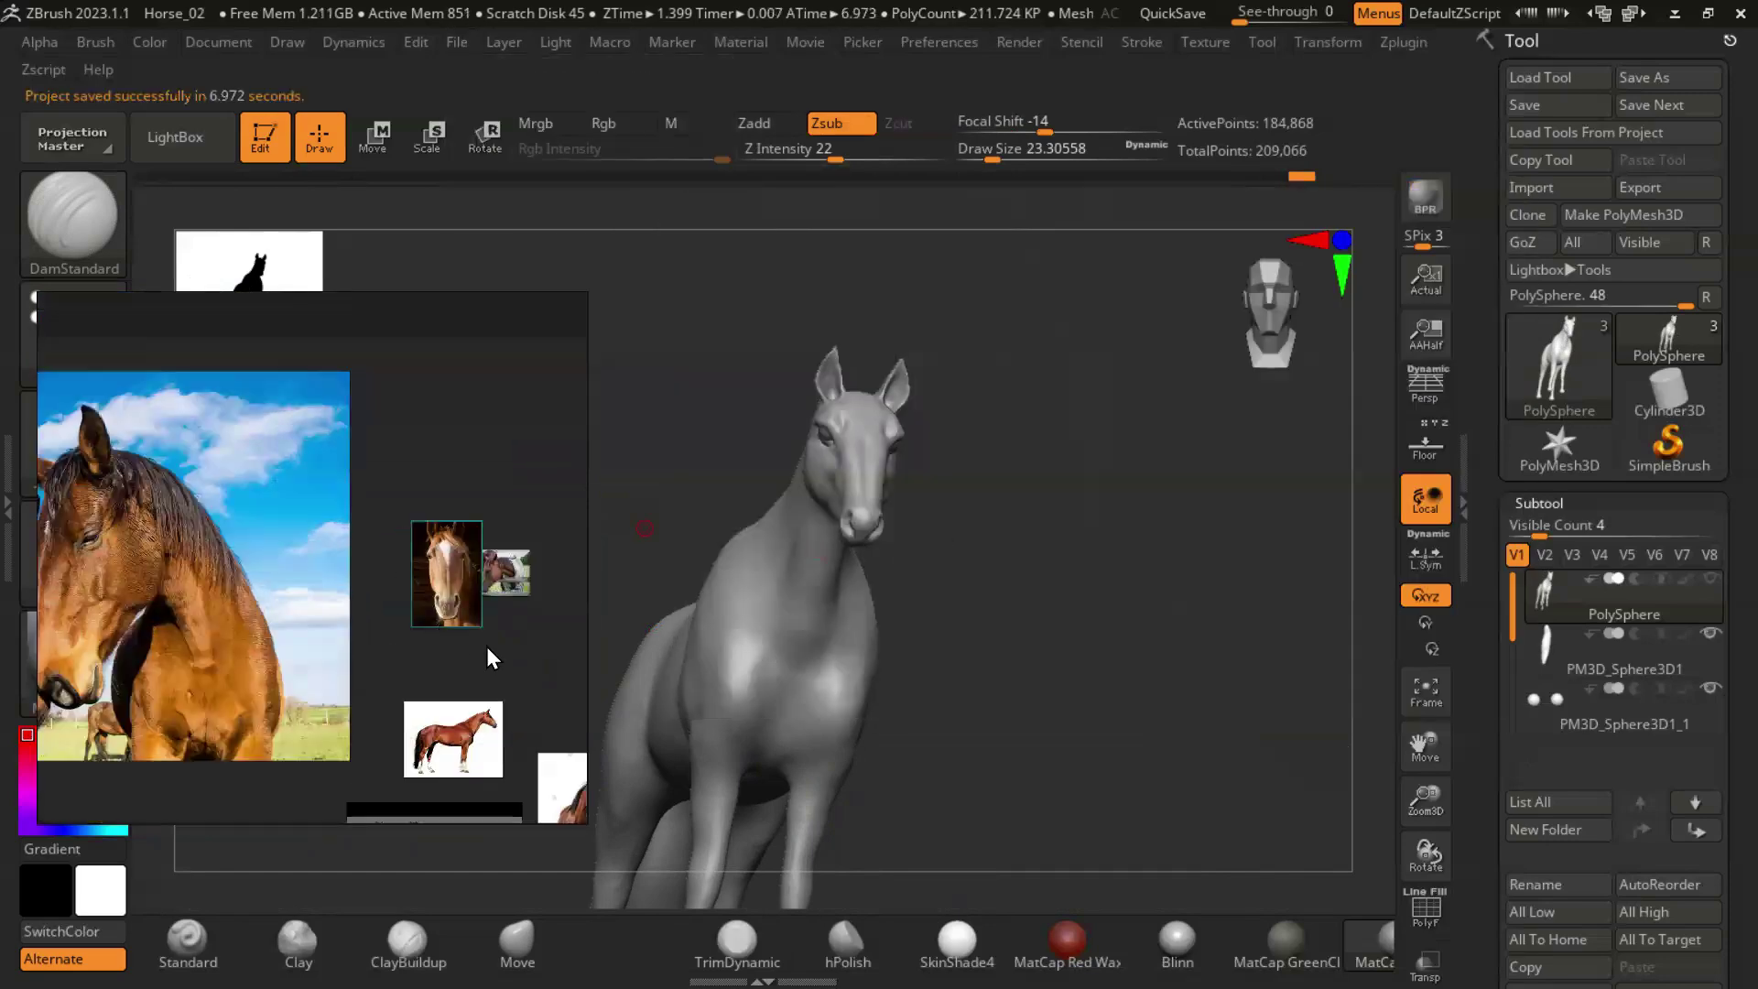
# Bring up the photo showing the horse's chest and front legs on the reference board and compare it with the model's front.
pyautogui.scroll(5, 412, 514)
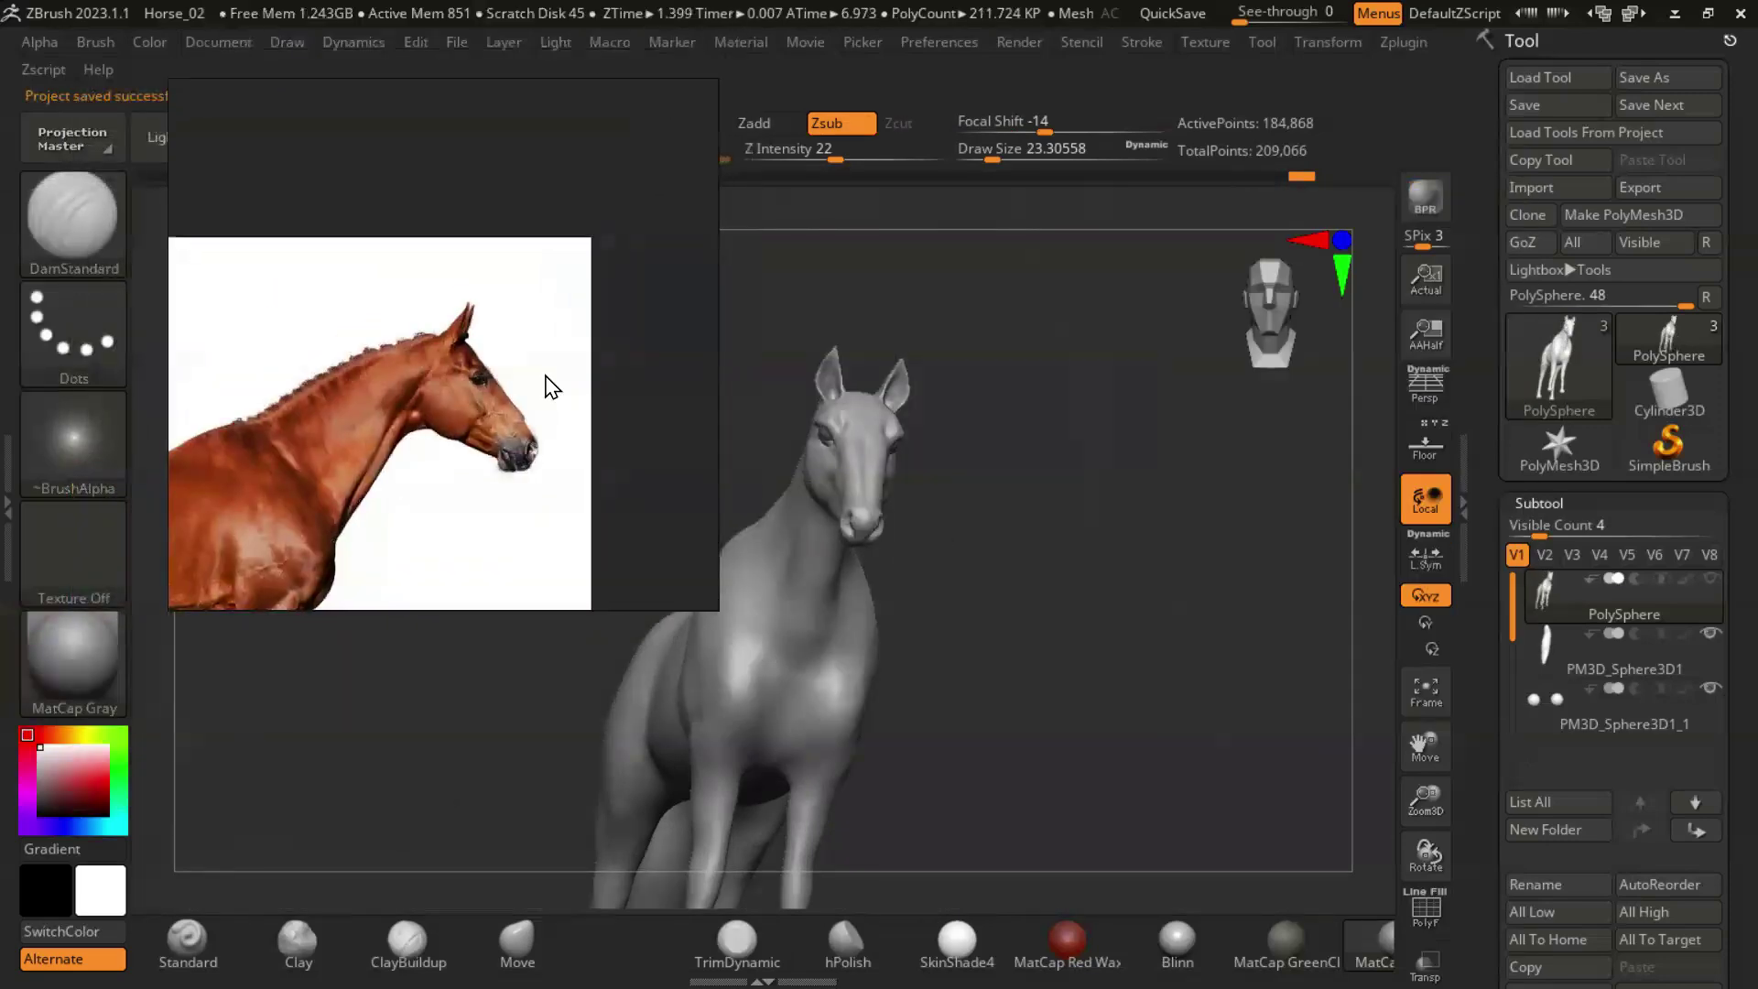
pyautogui.scroll(-5, 551, 386)
pyautogui.moveTo(573, 542); pyautogui.dragTo(573, 398)
pyautogui.doubleClick(586, 407)
pyautogui.moveTo(1005, 586)
pyautogui.mouseDown()
pyautogui.moveTo(1039, 677)
pyautogui.moveTo(1095, 547)
pyautogui.moveTo(1162, 687)
pyautogui.mouseUp()
pyautogui.scroll(-3, 558, 498)
pyautogui.moveTo(1197, 475)
pyautogui.mouseDown()
pyautogui.moveTo(1198, 625)
pyautogui.moveTo(1195, 513)
pyautogui.moveTo(1189, 540)
pyautogui.mouseUp()
pyautogui.scroll(3, 589, 495)
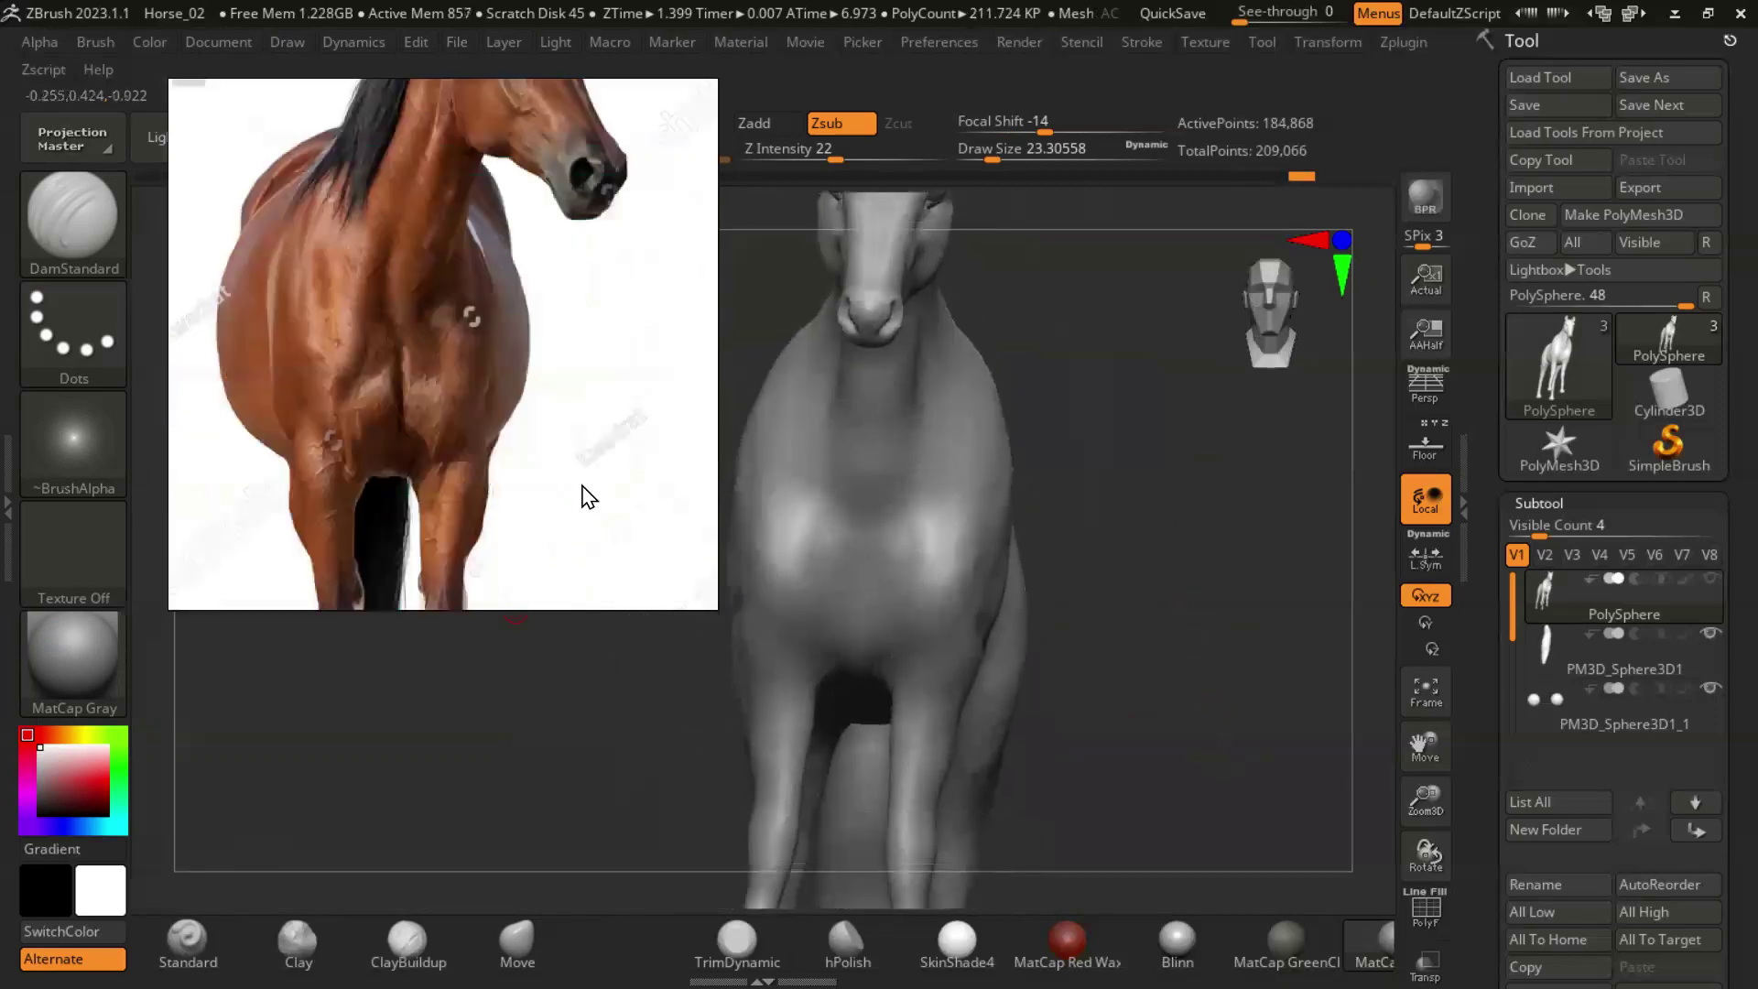
pyautogui.moveTo(1264, 597)
pyautogui.mouseDown()
pyautogui.moveTo(1213, 627)
pyautogui.moveTo(1229, 655)
pyautogui.moveTo(1222, 640)
pyautogui.mouseUp()
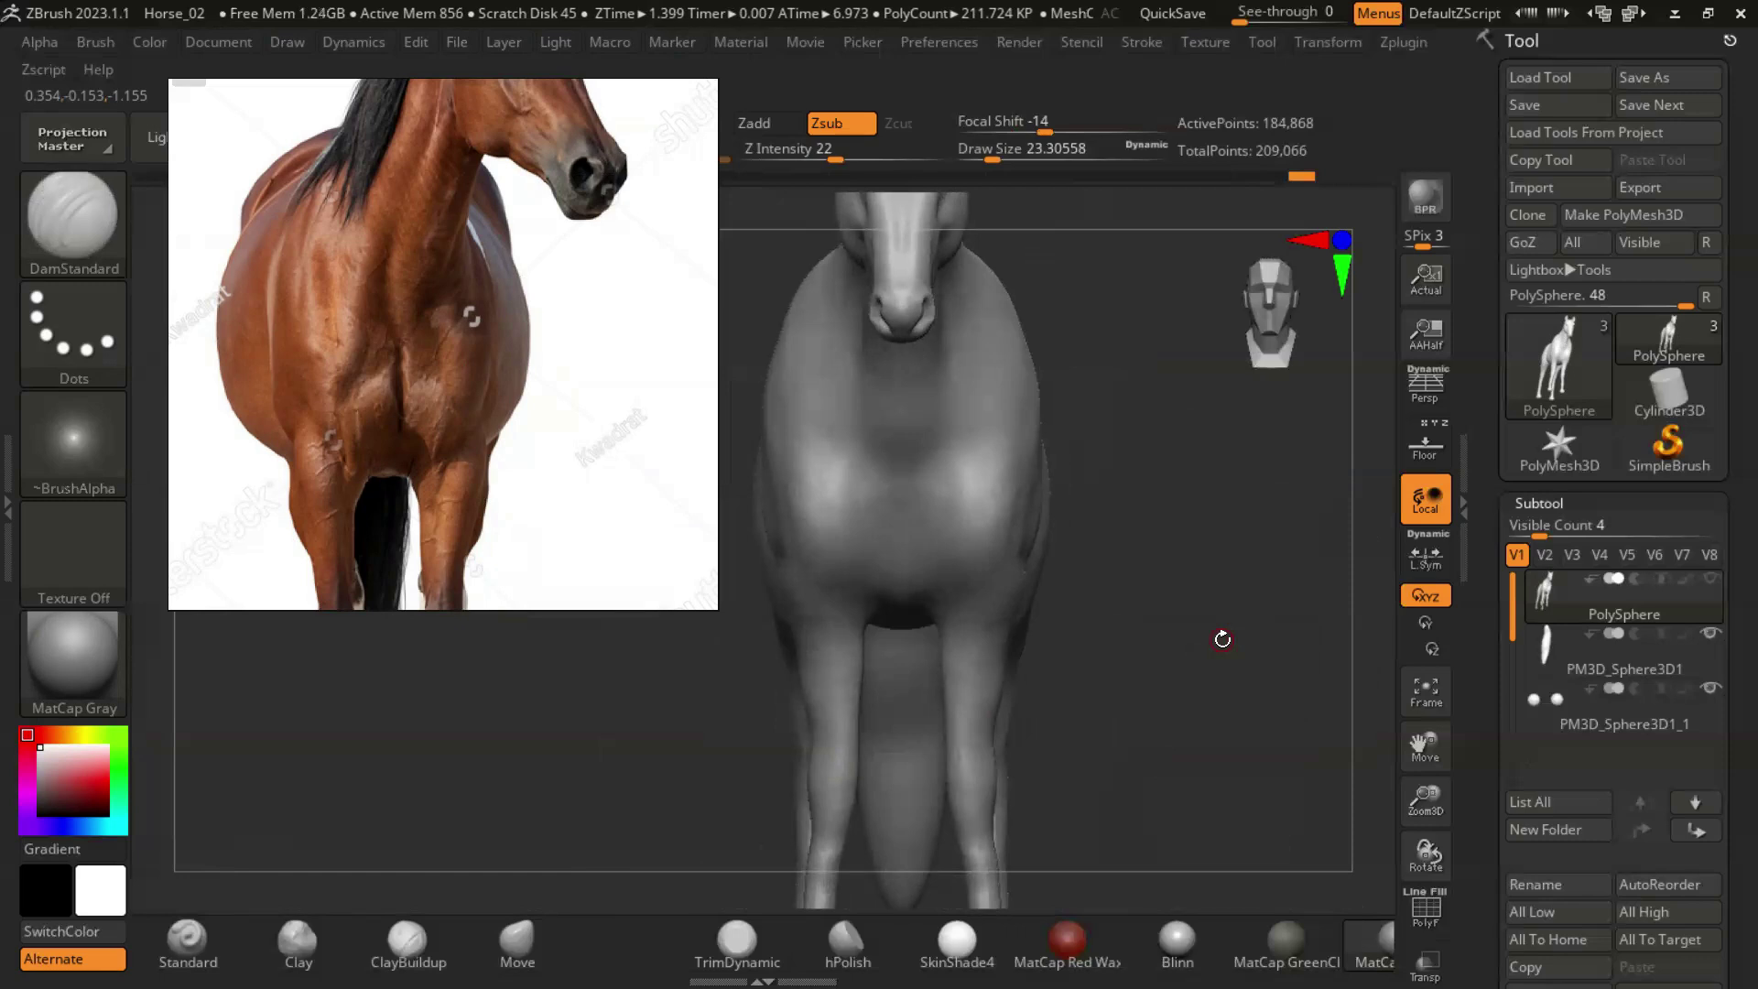
# Reshape the outline of the chest and shoulders with Move at a draw size of about 293.
pyautogui.press('b')
pyautogui.press('m')
pyautogui.press('v')
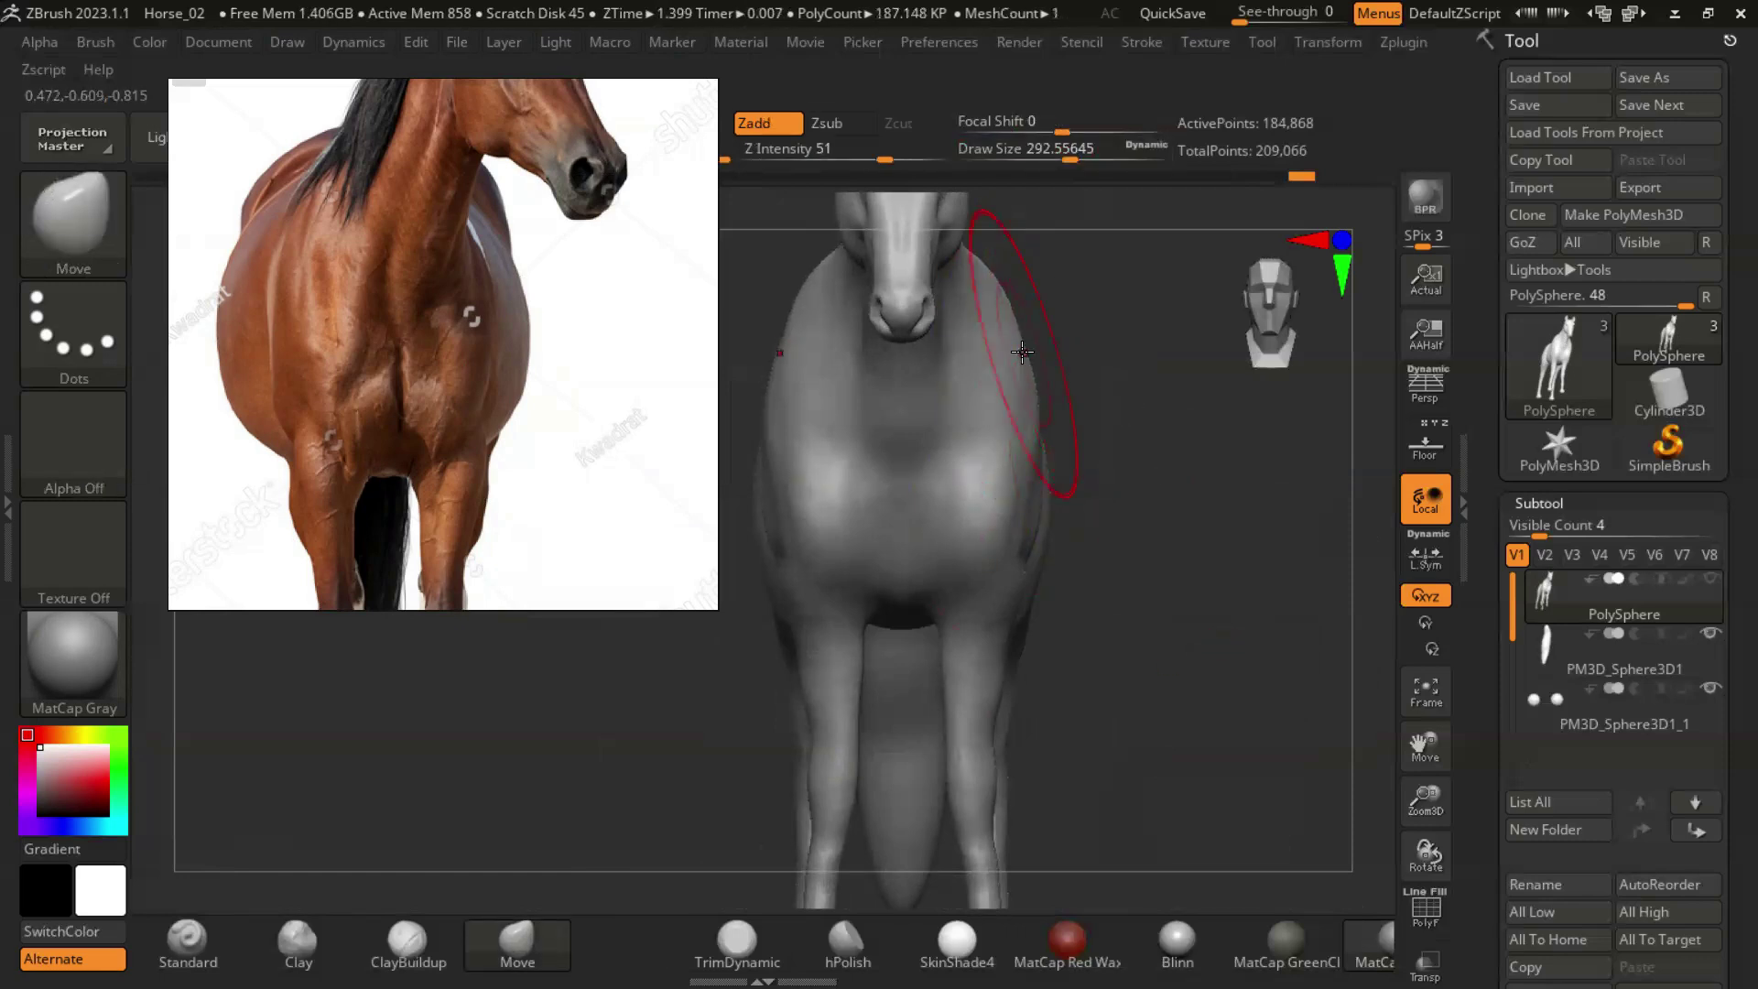
pyautogui.moveTo(1133, 580)
pyautogui.mouseDown()
pyautogui.moveTo(1182, 686)
pyautogui.moveTo(1195, 601)
pyautogui.moveTo(1213, 647)
pyautogui.mouseUp()
# Carve the central chest groove and the creases at the neck base with DamStandard at a draw size of about 101, smoothing them.
pyautogui.press('s')
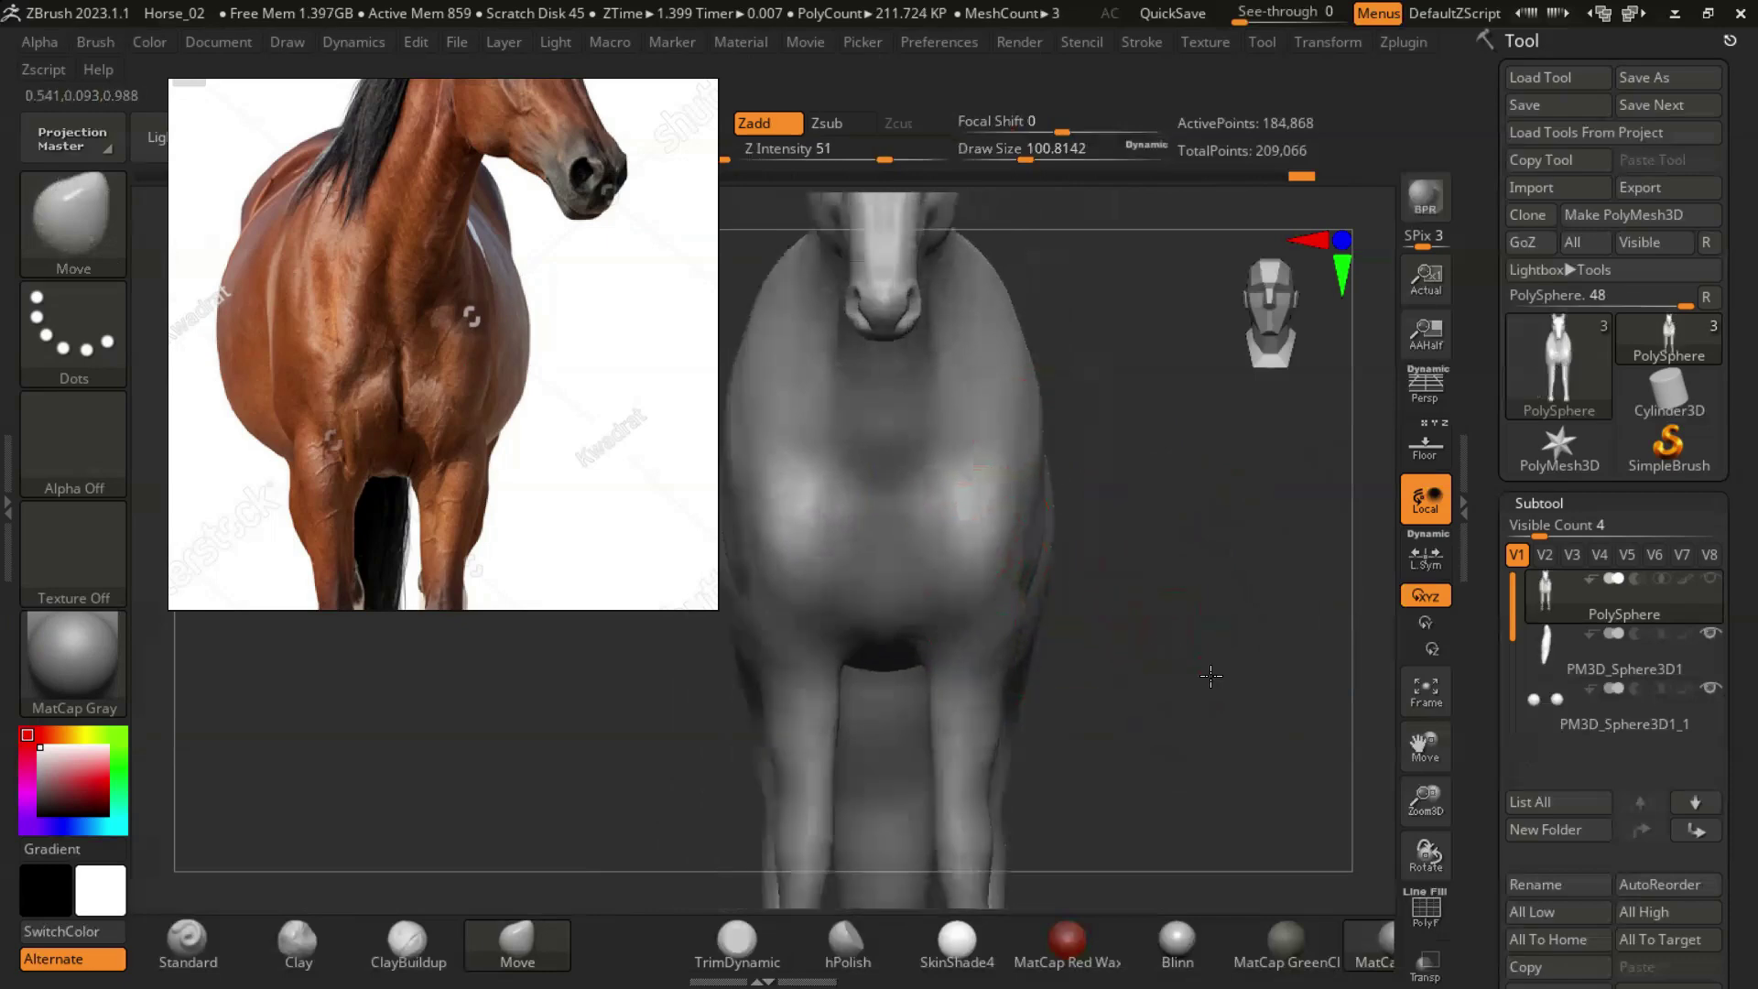
pyautogui.click(73, 220)
pyautogui.moveTo(446, 132)
pyautogui.mouseDown()
pyautogui.moveTo(337, 401)
pyautogui.moveTo(313, 315)
pyautogui.mouseUp()
pyautogui.click(733, 188)
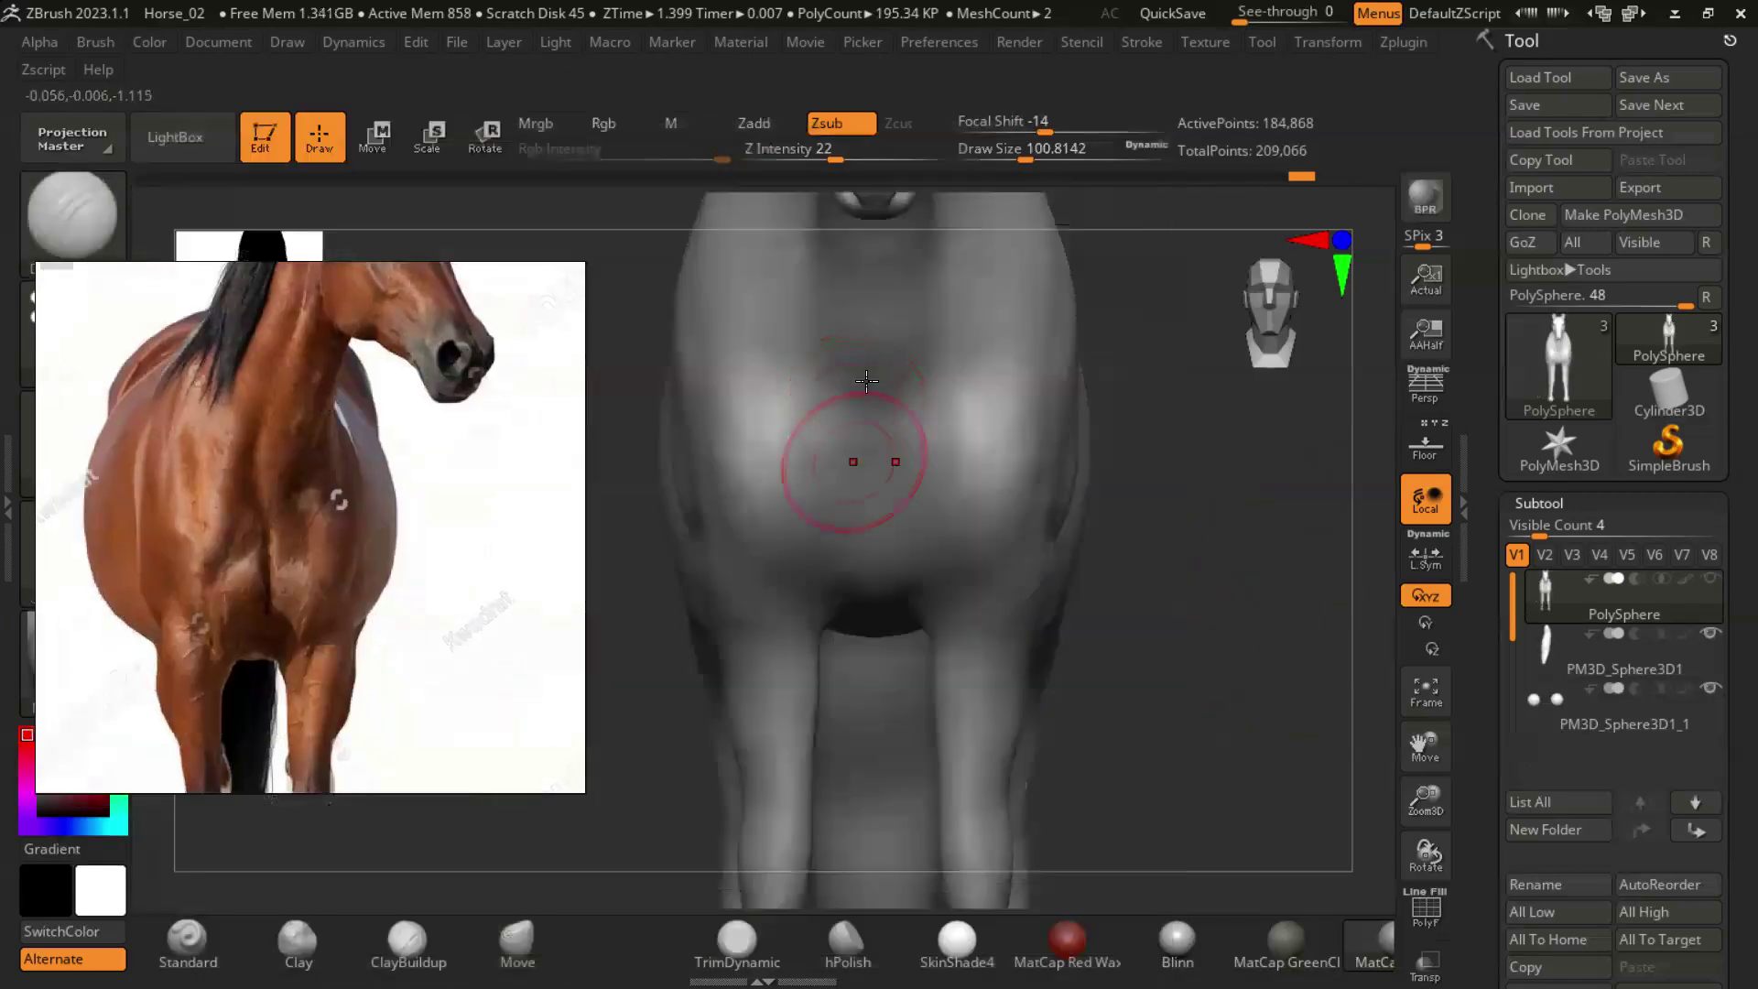
pyautogui.moveTo(1201, 626); pyautogui.dragTo(855, 364)
pyautogui.moveTo(1161, 464); pyautogui.dragTo(978, 289)
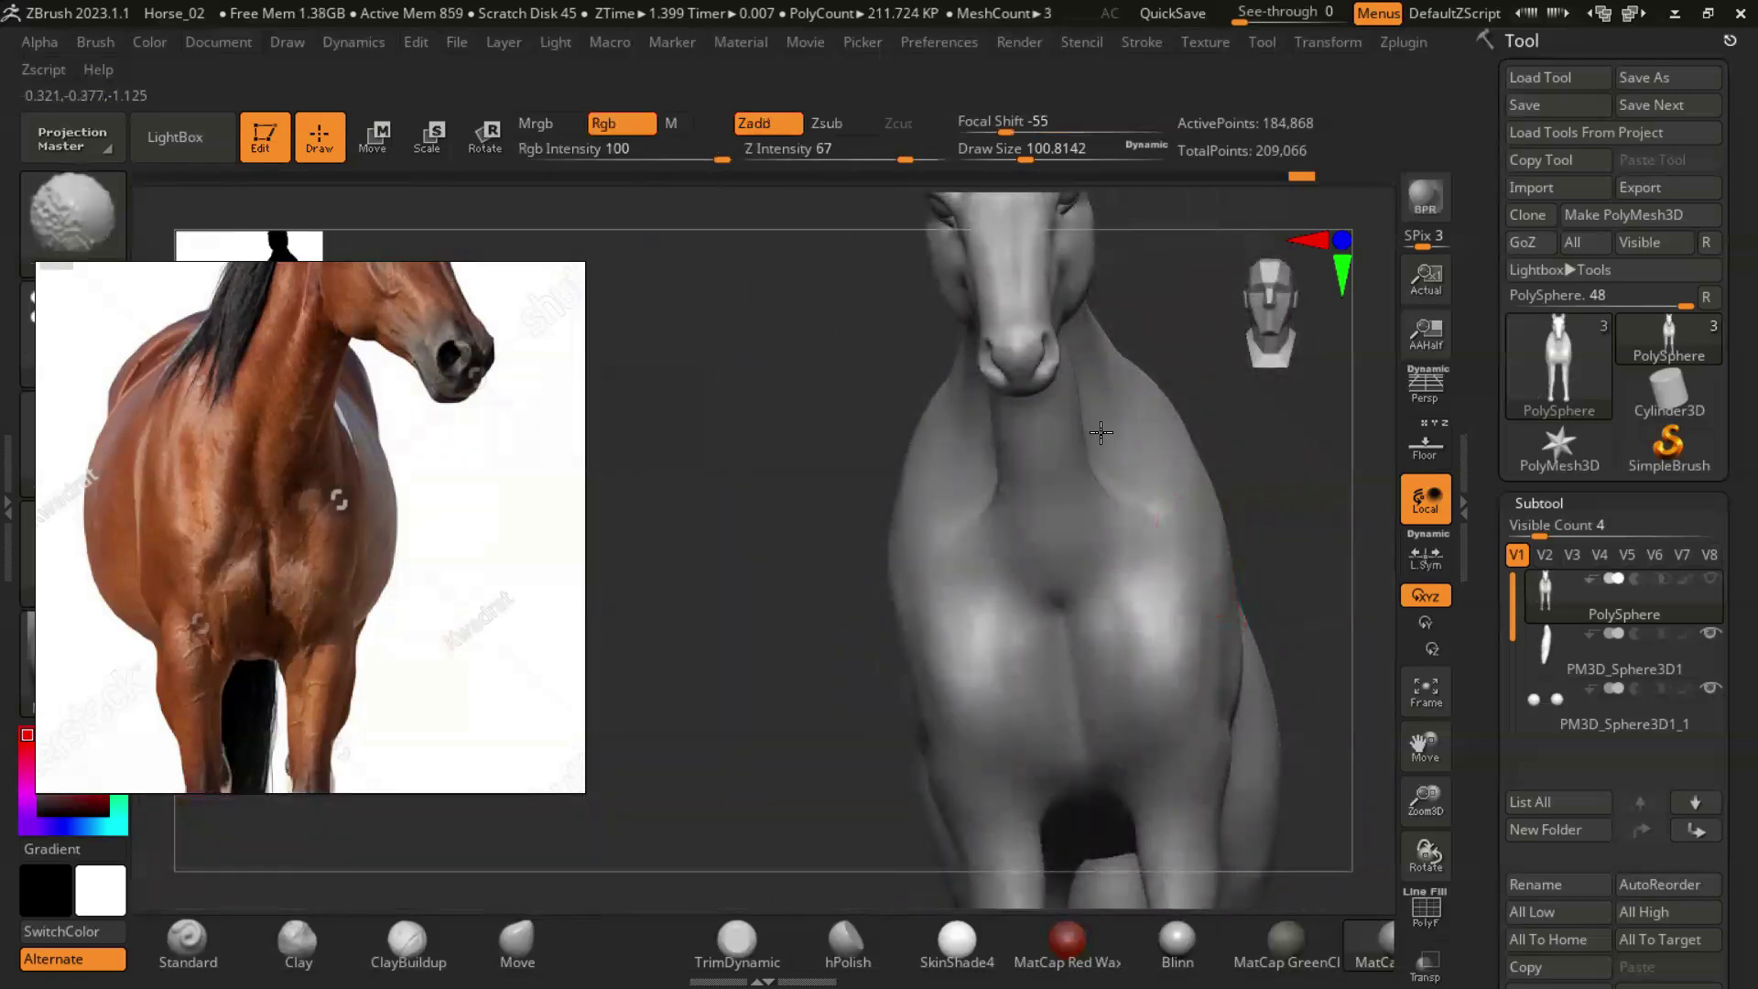
pyautogui.moveTo(1181, 549); pyautogui.dragTo(1123, 348)
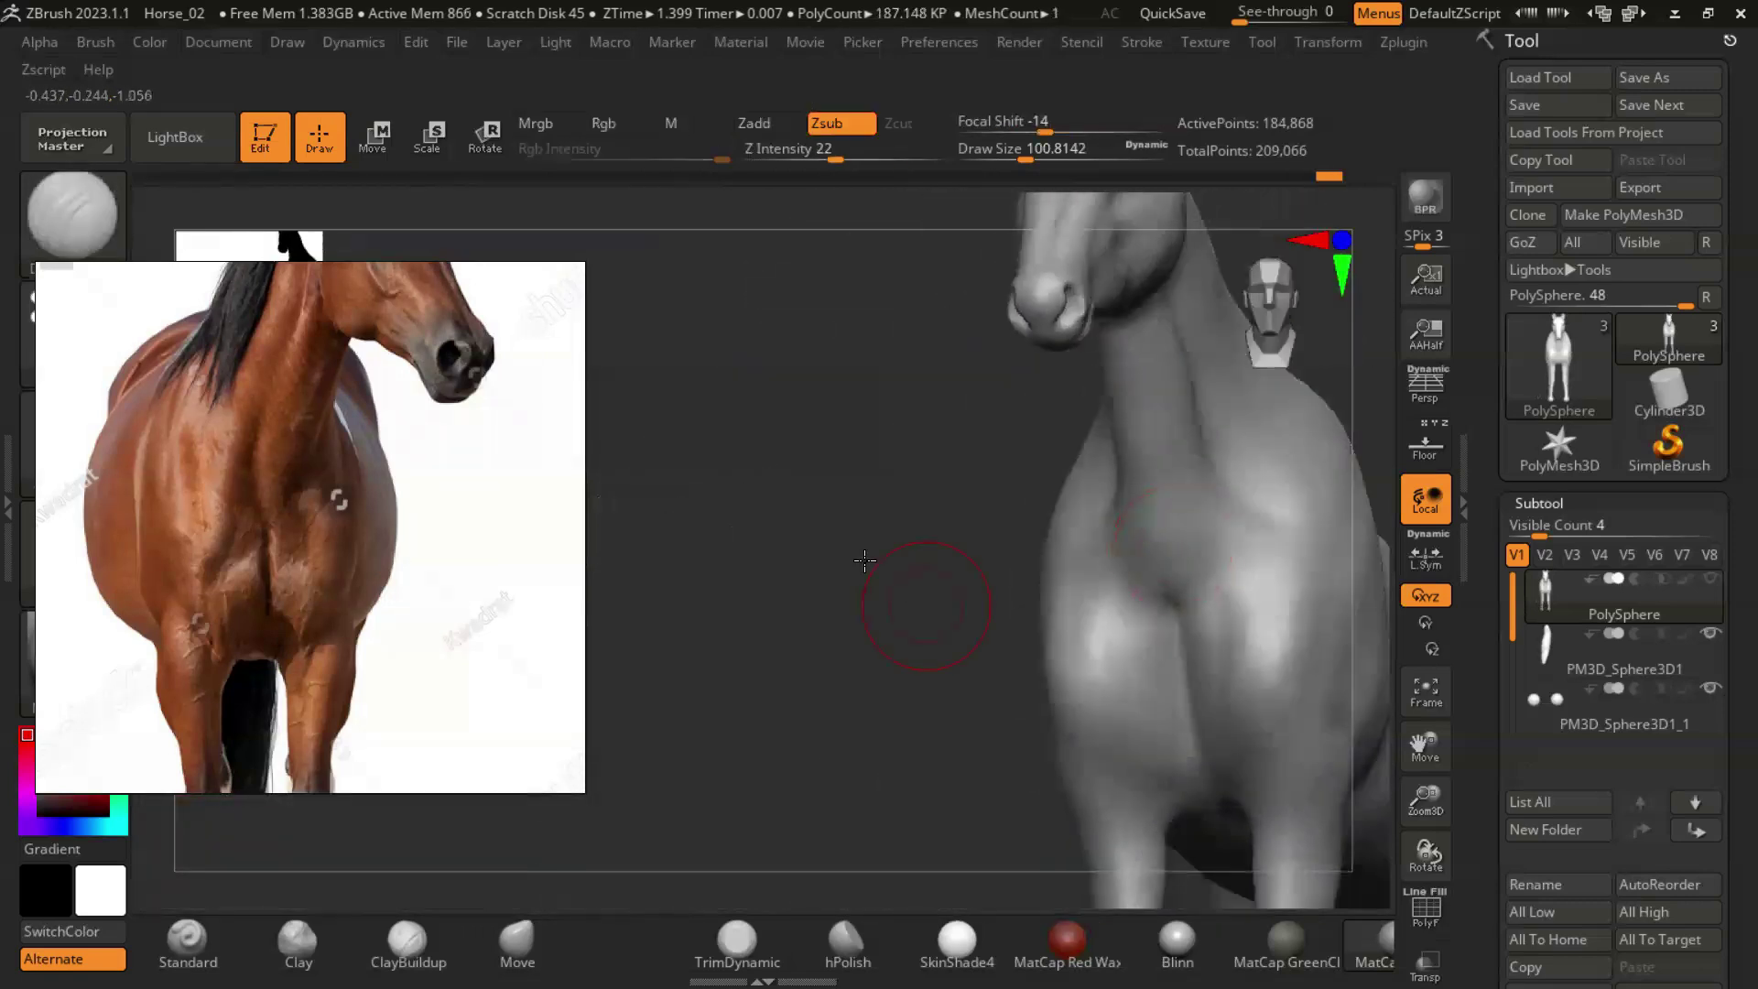
# Smooth the front of the chest and build up its two muscles with ClayBuildup at a draw size of about 71.
pyautogui.moveTo(903, 588)
pyautogui.mouseDown()
pyautogui.moveTo(1012, 494)
pyautogui.moveTo(1025, 540)
pyautogui.mouseUp()
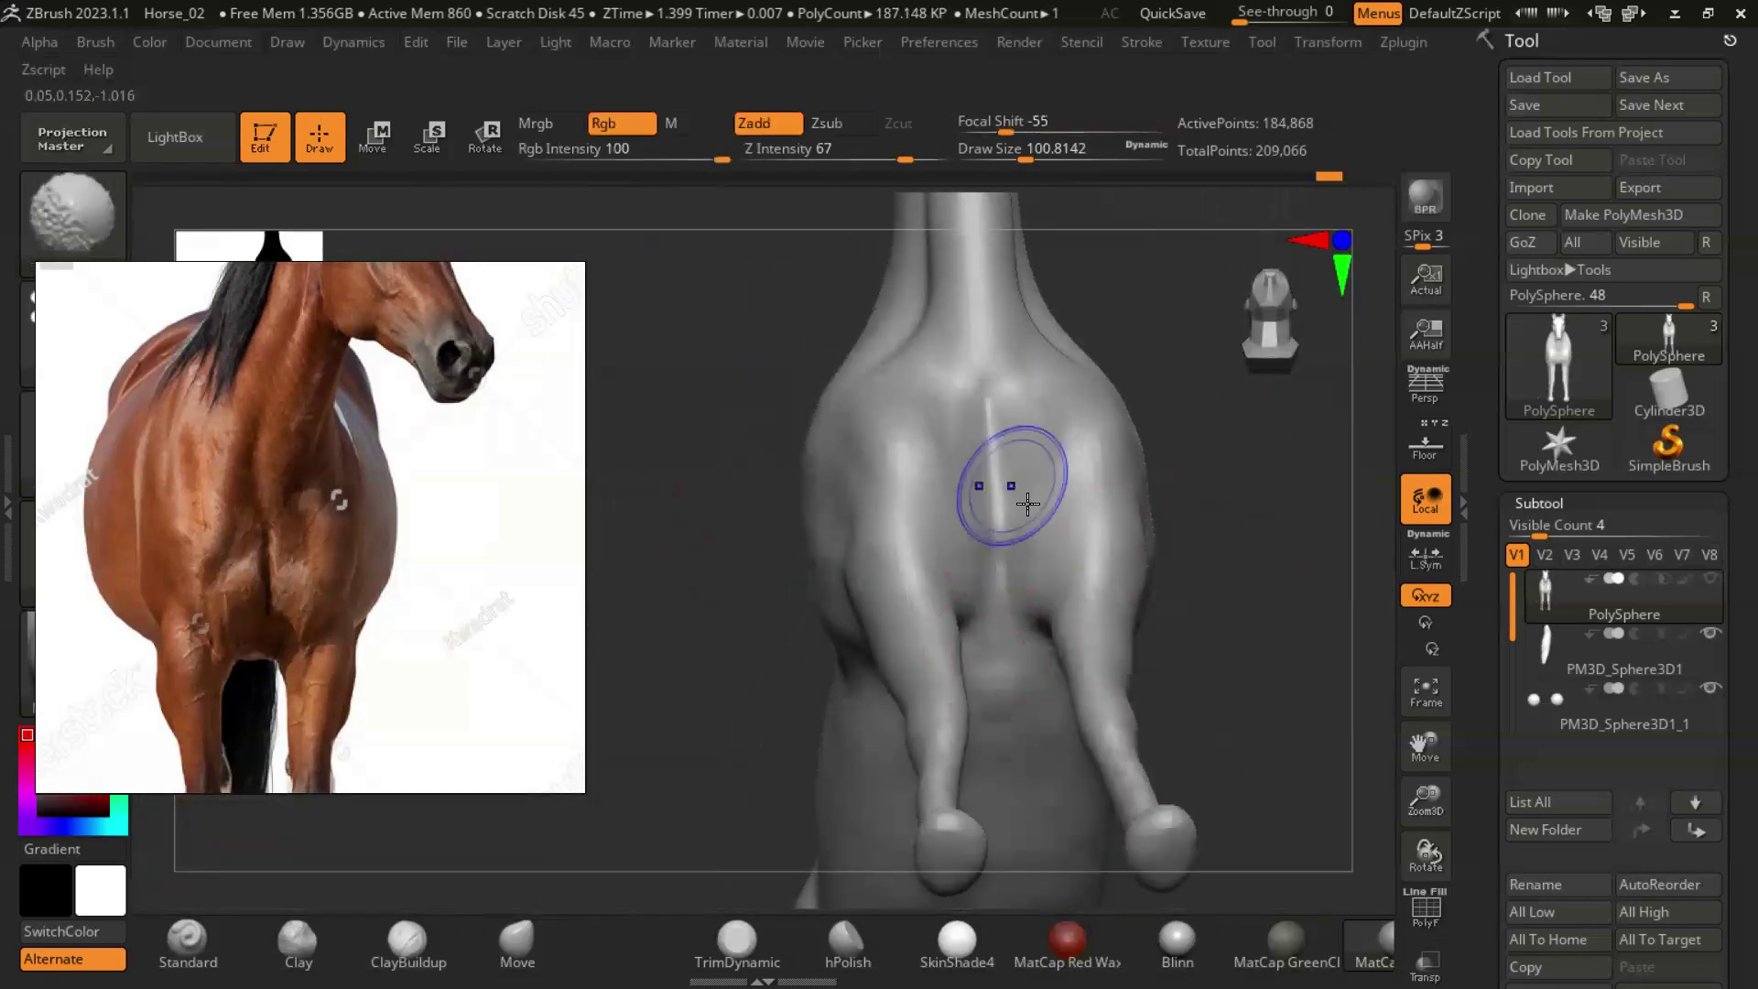
pyautogui.moveTo(1190, 495); pyautogui.dragTo(1224, 561)
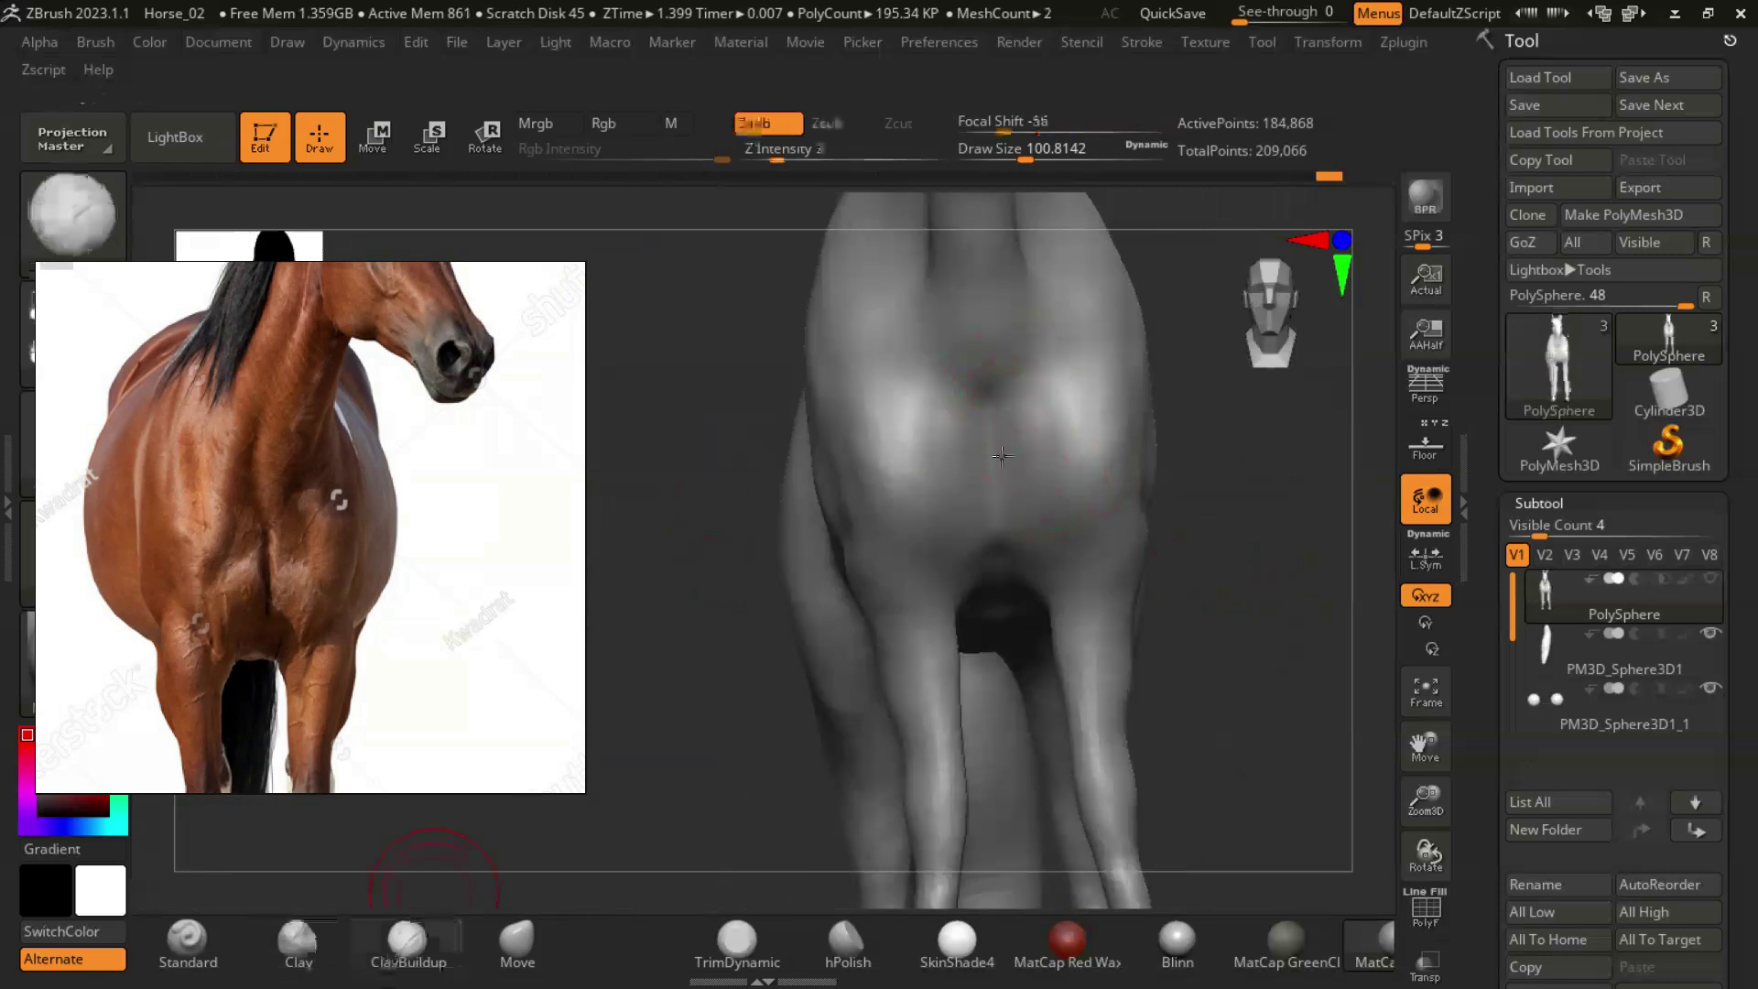
pyautogui.press('s')
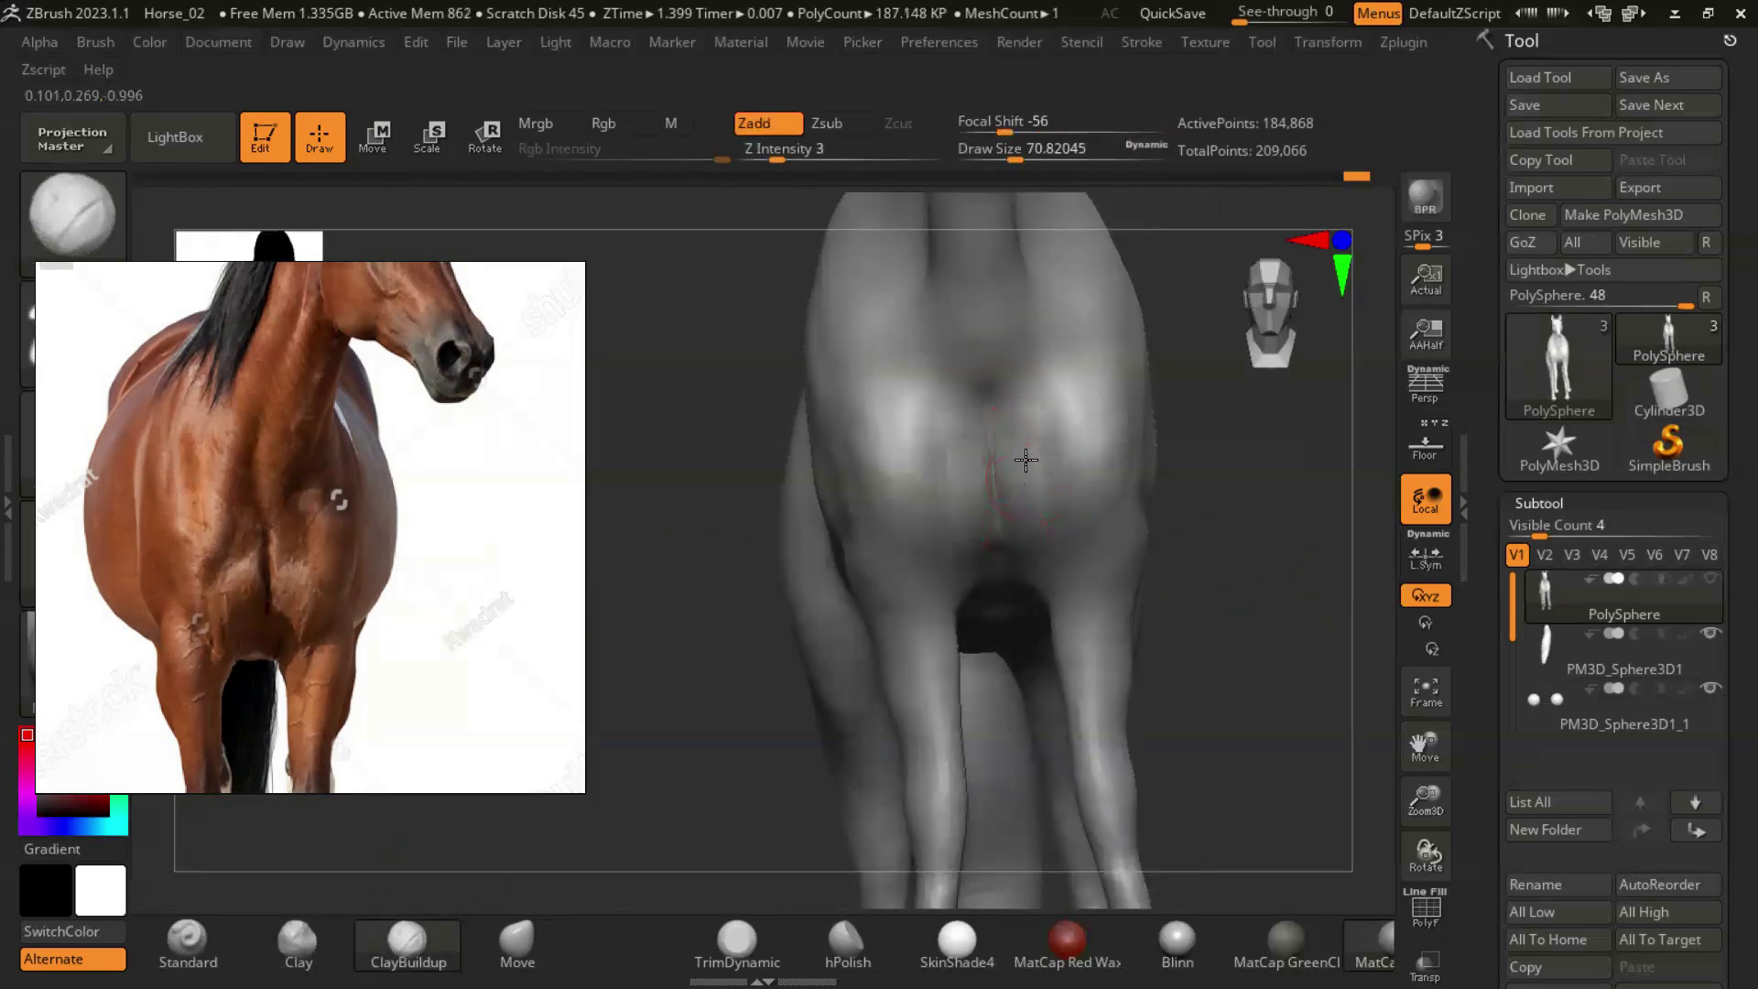
pyautogui.moveTo(1299, 586)
pyautogui.mouseDown()
pyautogui.moveTo(1264, 635)
pyautogui.moveTo(1248, 596)
pyautogui.mouseUp()
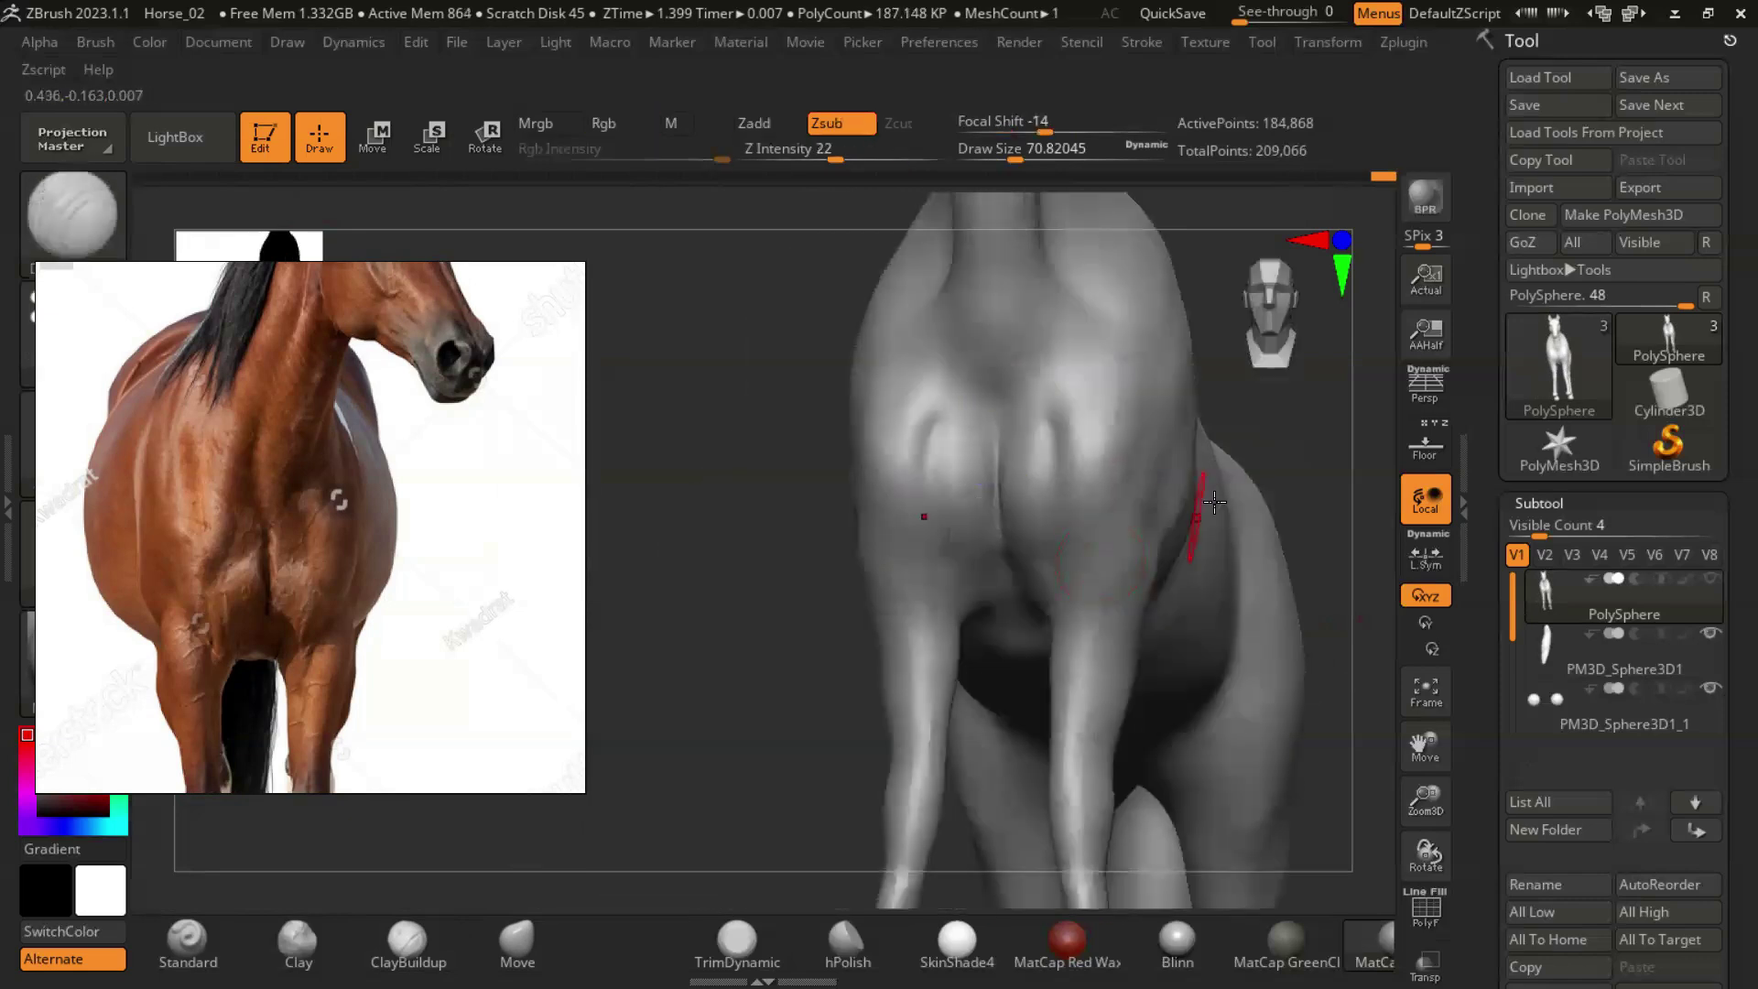
# Carve the creases where the chest meets the front legs with DamStandard at a draw size of about 71, smoothing them.
pyautogui.moveTo(1214, 501); pyautogui.dragTo(1248, 524)
pyautogui.moveTo(1050, 407); pyautogui.dragTo(1090, 519)
pyautogui.moveTo(831, 683); pyautogui.dragTo(1046, 569)
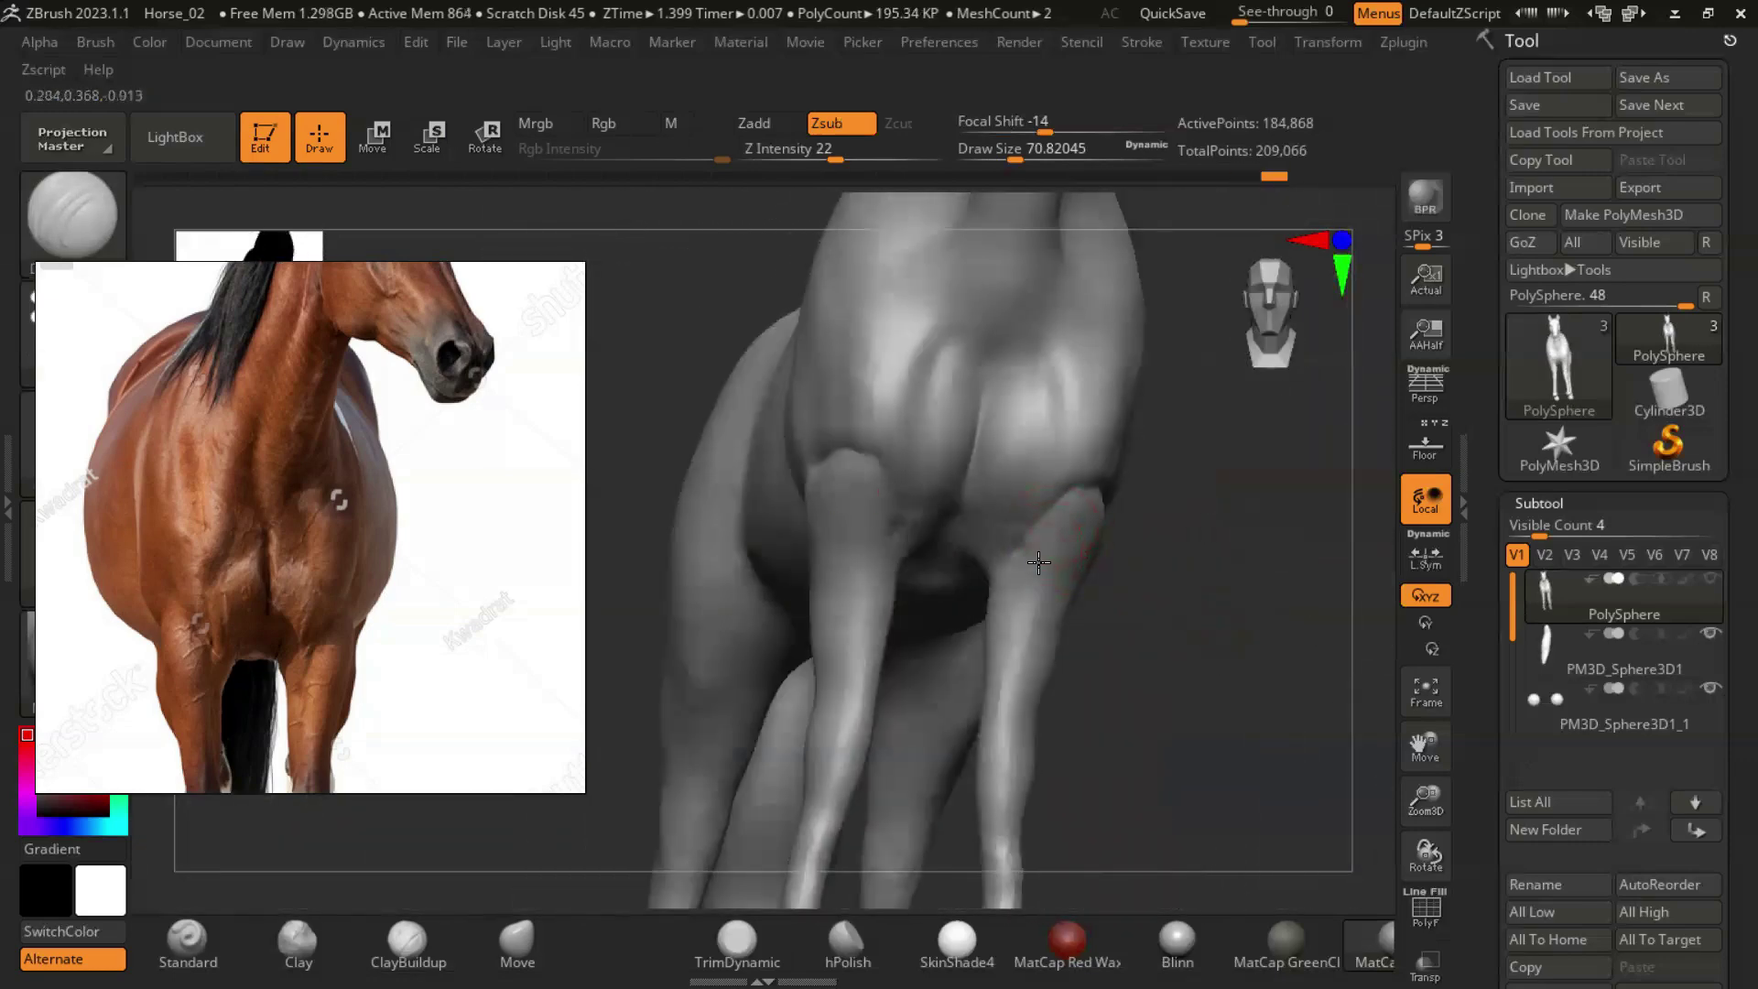
pyautogui.keyDown('shift'); pyautogui.moveTo(1201, 630); pyautogui.dragTo(1077, 517); pyautogui.keyUp('shift')
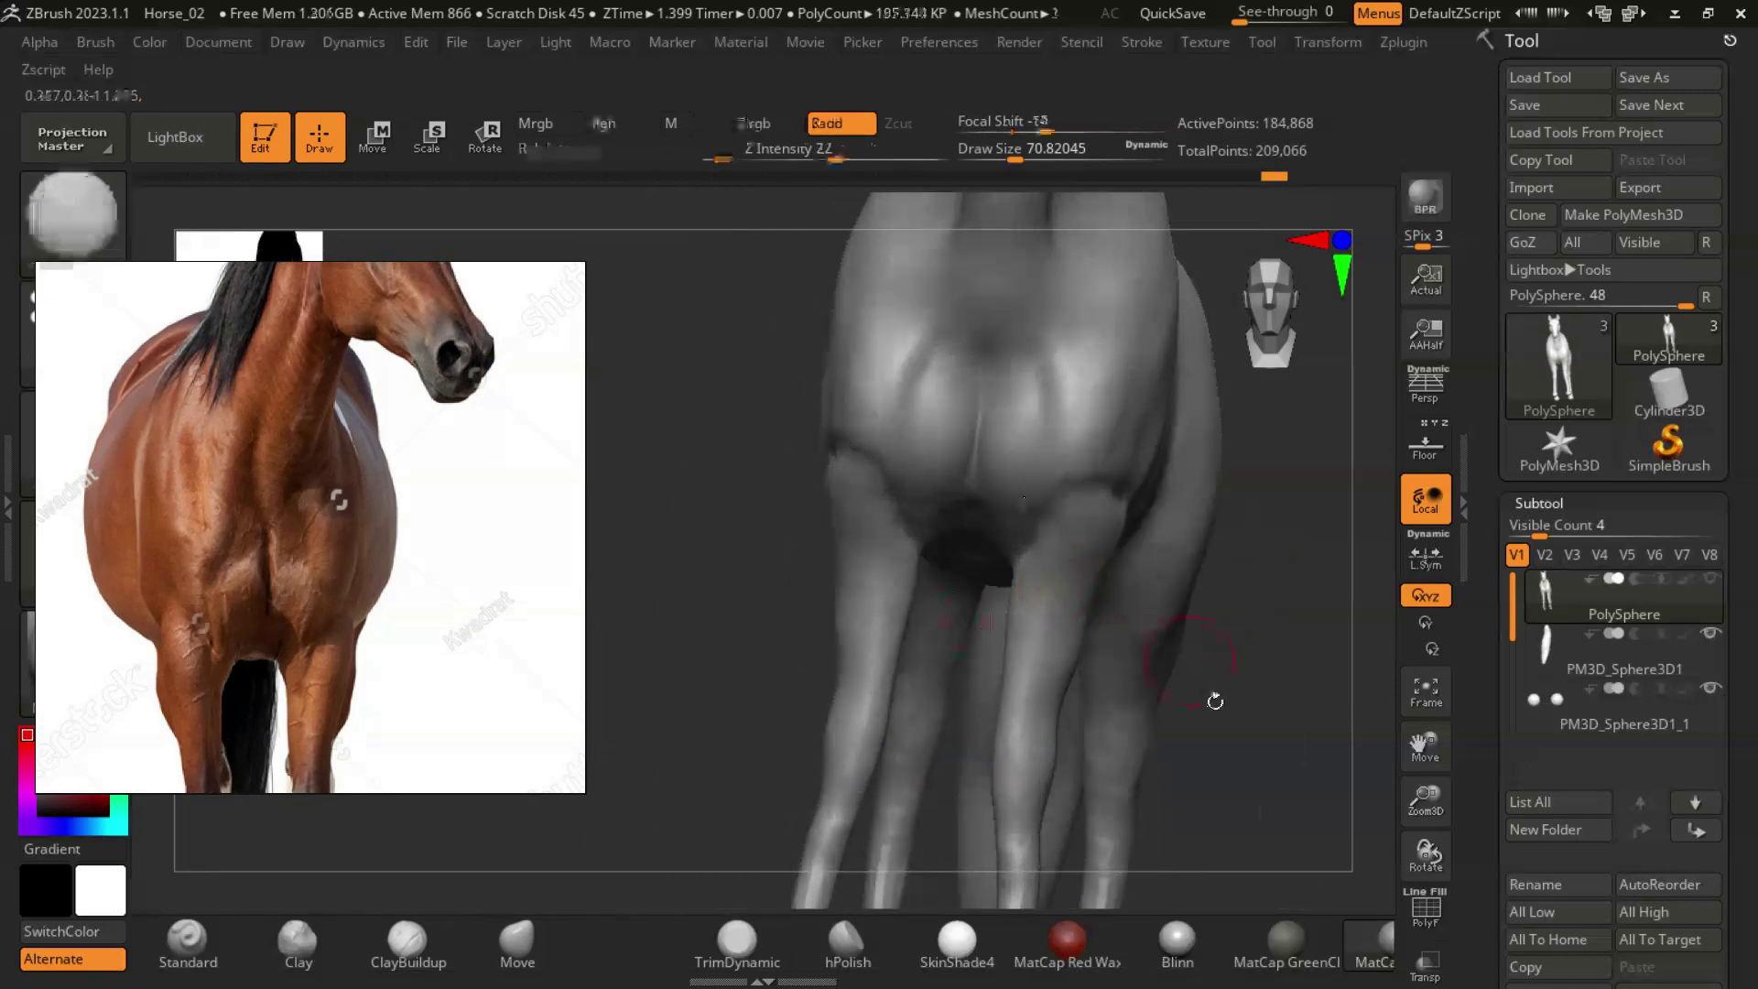
pyautogui.keyDown('shift'); pyautogui.moveTo(1190, 660); pyautogui.dragTo(1276, 659); pyautogui.keyUp('shift')
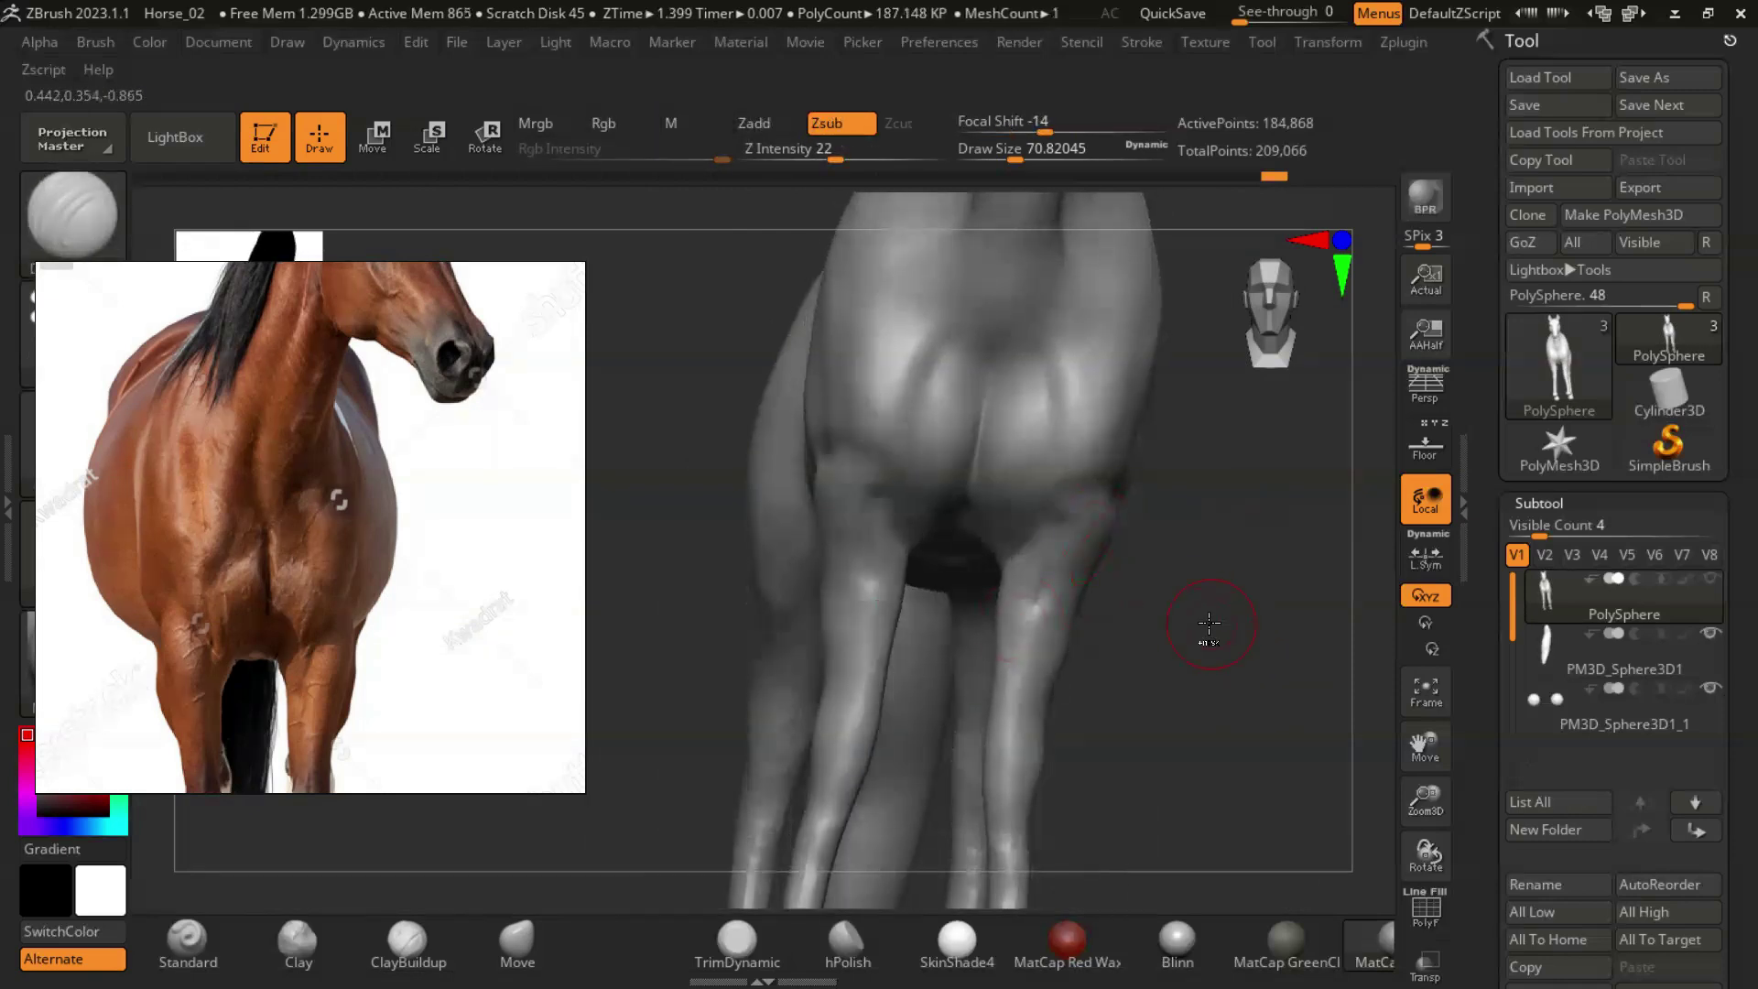
pyautogui.moveTo(1039, 569); pyautogui.dragTo(1161, 329)
# Show the front legs in the reference photo and add muscle volume to the model's front legs with ClayBuildup at a draw size of about 39.
pyautogui.click(464, 483)
pyautogui.moveTo(1261, 540)
pyautogui.mouseDown()
pyautogui.moveTo(1136, 373)
pyautogui.moveTo(1169, 463)
pyautogui.moveTo(1290, 602)
pyautogui.moveTo(1190, 503)
pyautogui.moveTo(1138, 381)
pyautogui.moveTo(970, 694)
pyautogui.moveTo(1108, 430)
pyautogui.moveTo(1170, 491)
pyautogui.moveTo(1156, 482)
pyautogui.mouseUp()
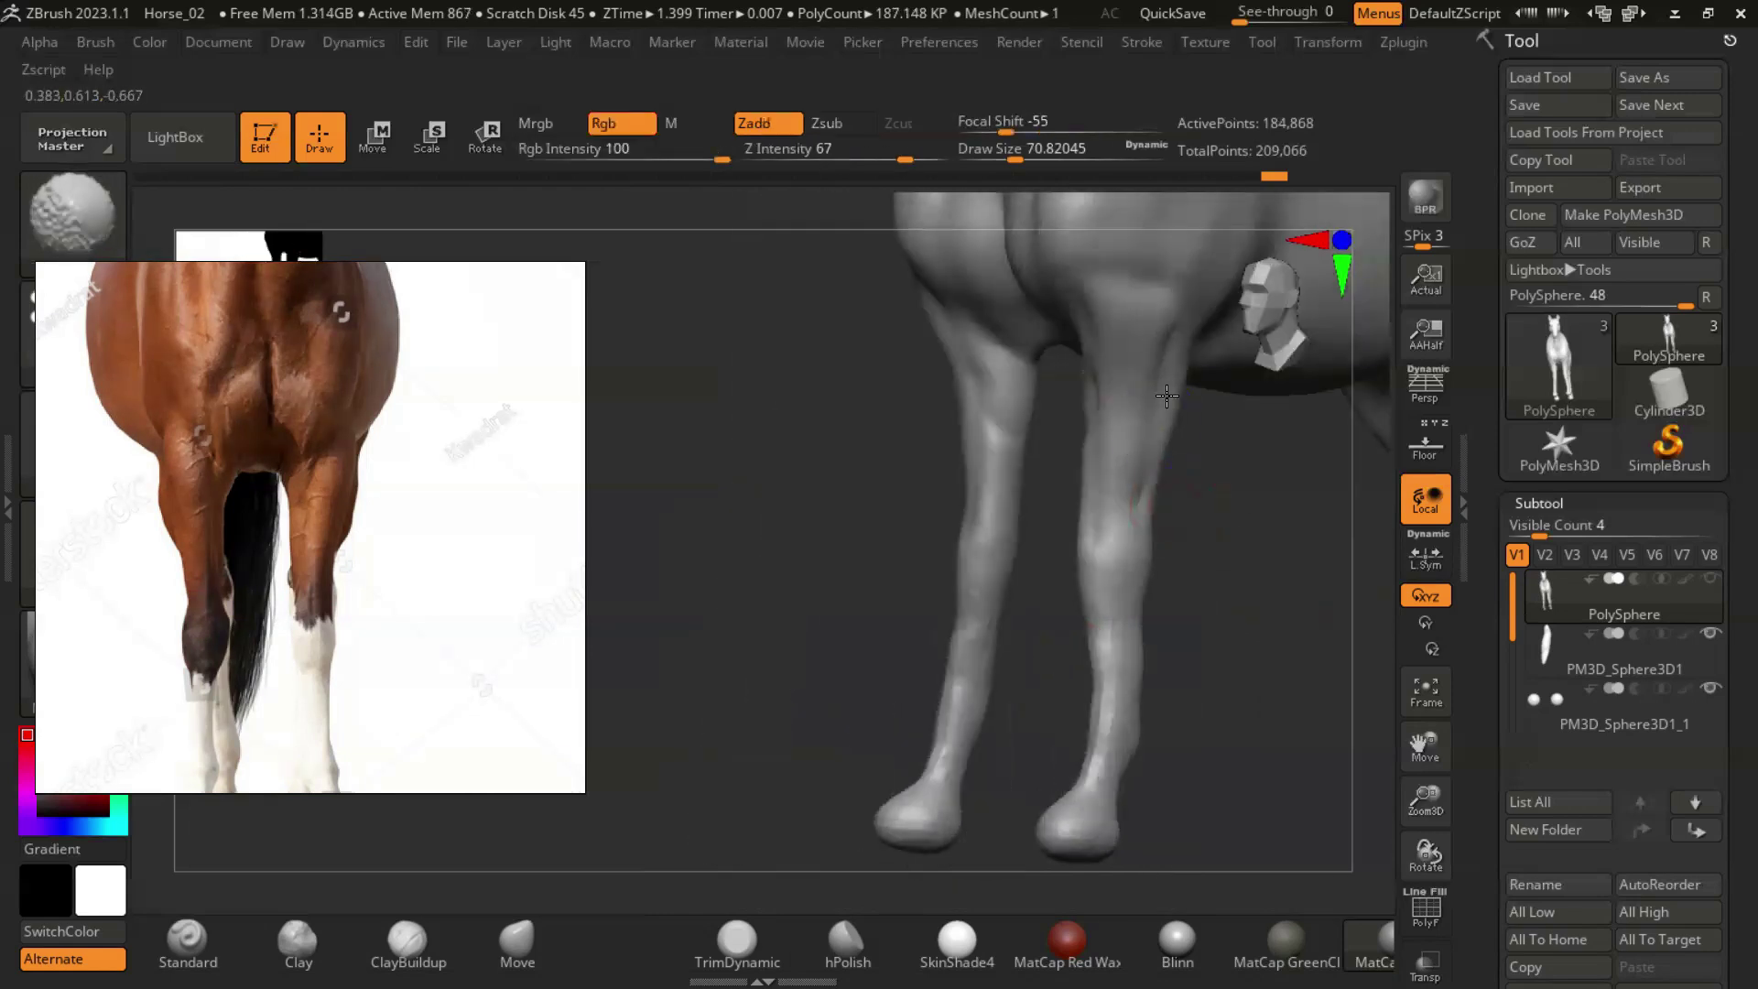
pyautogui.keyDown('shift'); pyautogui.moveTo(1206, 609); pyautogui.dragTo(1171, 718); pyautogui.keyUp('shift')
pyautogui.click(409, 939)
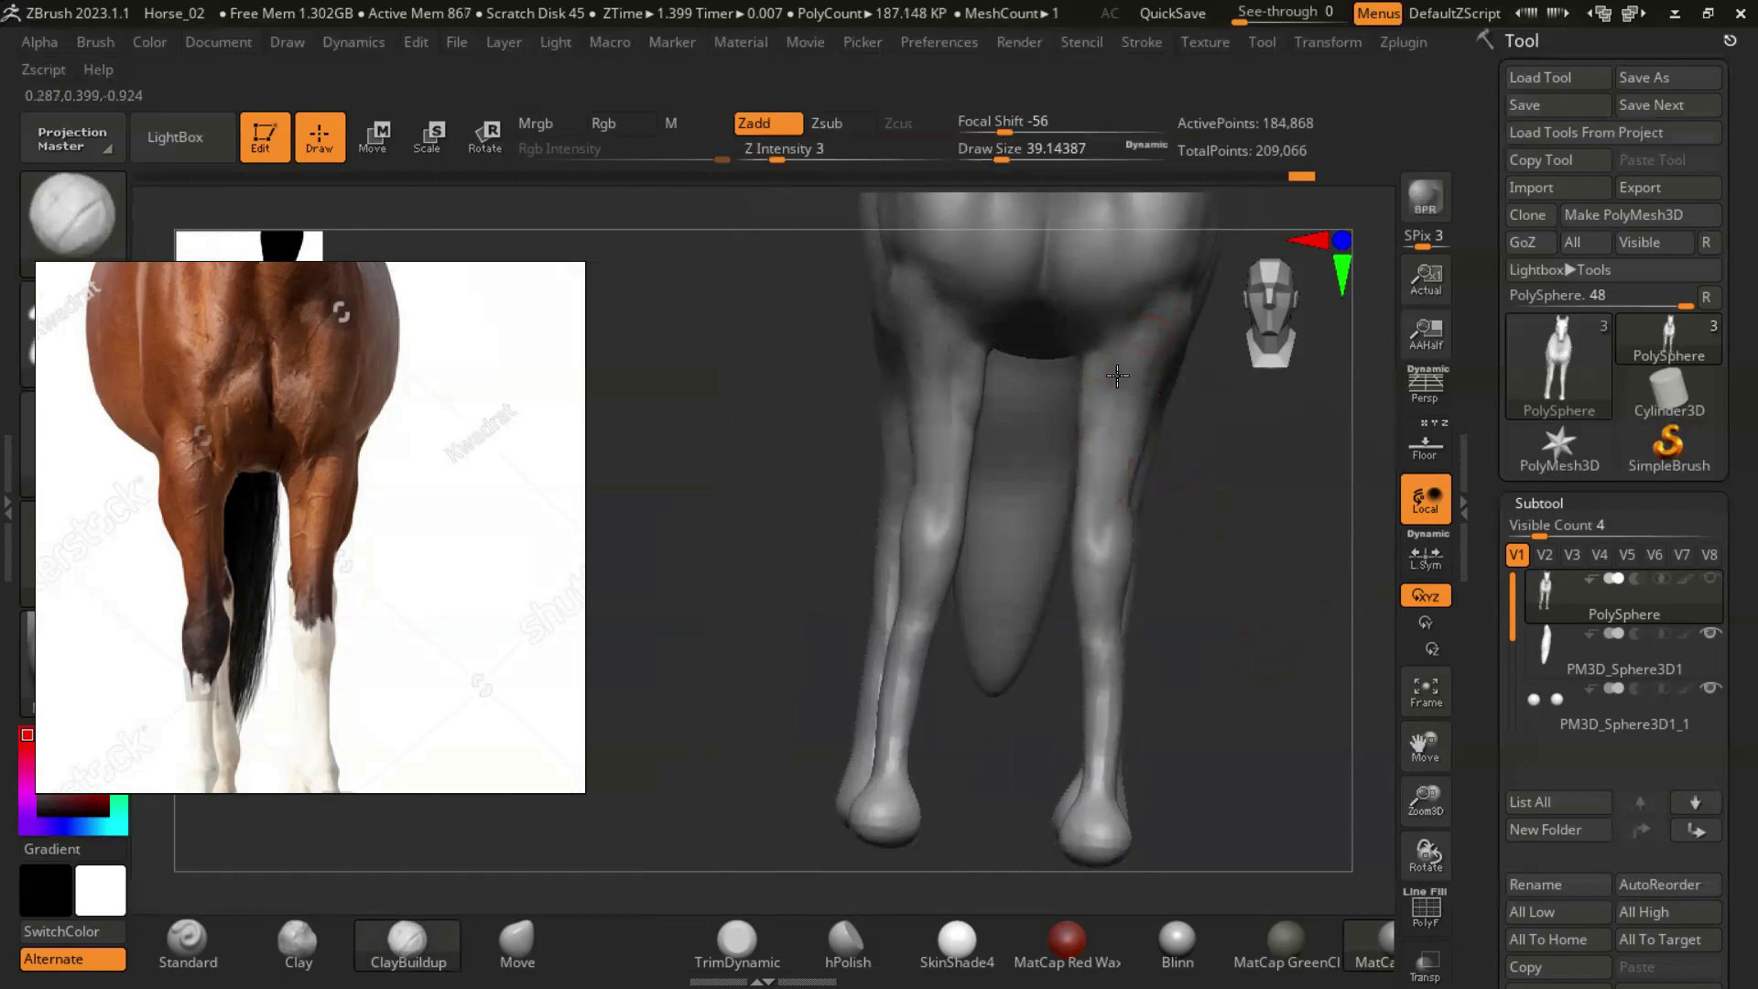
pyautogui.moveTo(1195, 589)
pyautogui.mouseDown()
pyautogui.moveTo(1244, 574)
pyautogui.moveTo(1250, 615)
pyautogui.moveTo(1228, 621)
pyautogui.moveTo(1149, 467)
pyautogui.mouseUp()
pyautogui.moveTo(1310, 732); pyautogui.dragTo(1078, 510)
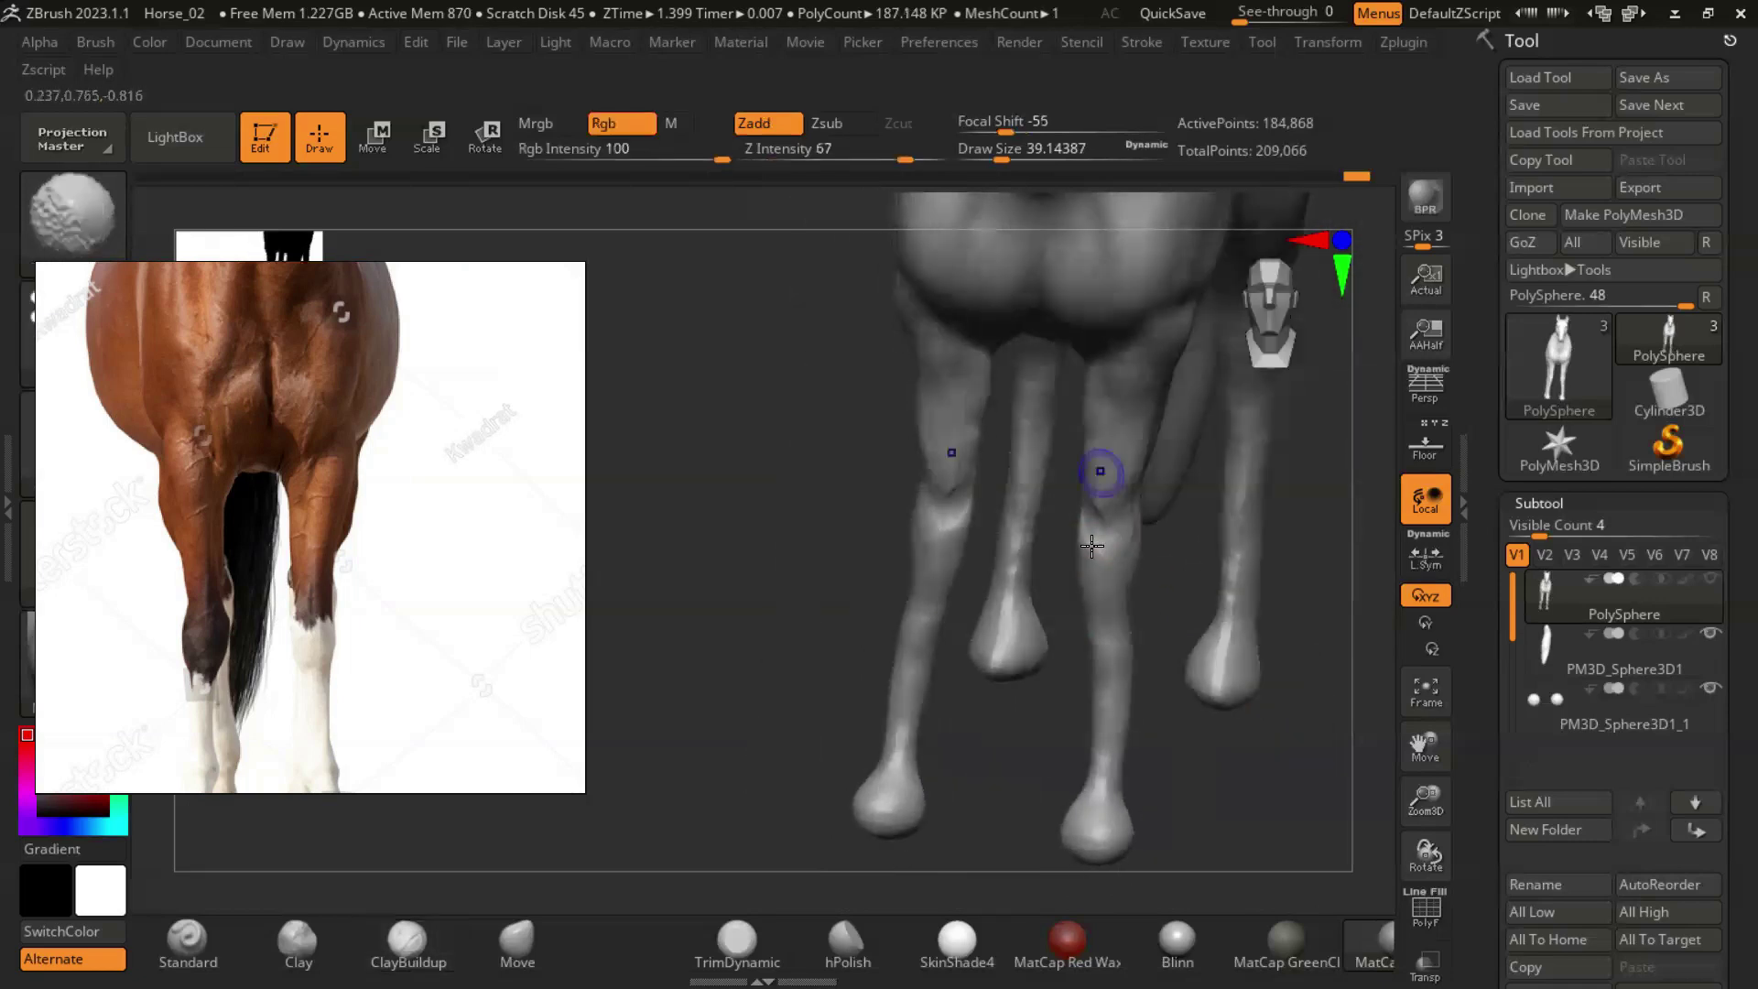
pyautogui.moveTo(1171, 545); pyautogui.dragTo(1217, 569)
# Build up the knees and lower front legs with ClayBuildup at a draw size of about 44, smoothing the forms.
pyautogui.press('b')
pyautogui.press('c')
pyautogui.press('b')
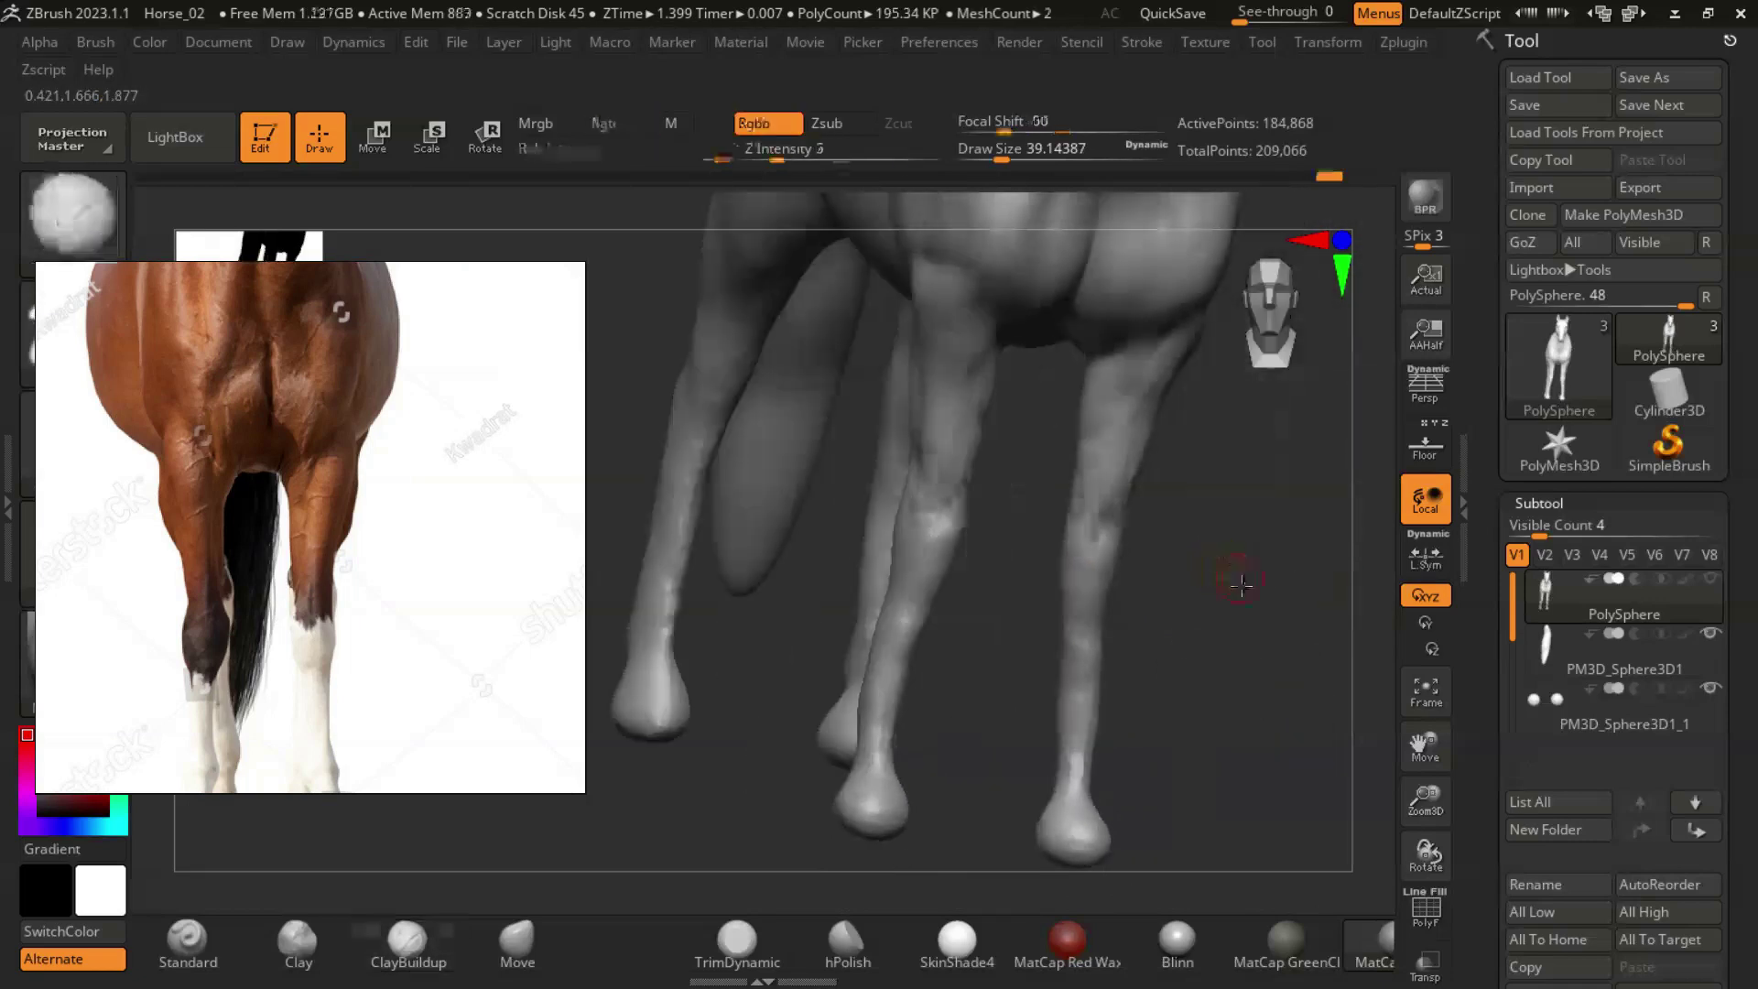
pyautogui.press('b')
pyautogui.press('c')
pyautogui.press('l')
pyautogui.press('b')
pyautogui.press('c')
pyautogui.press('b')
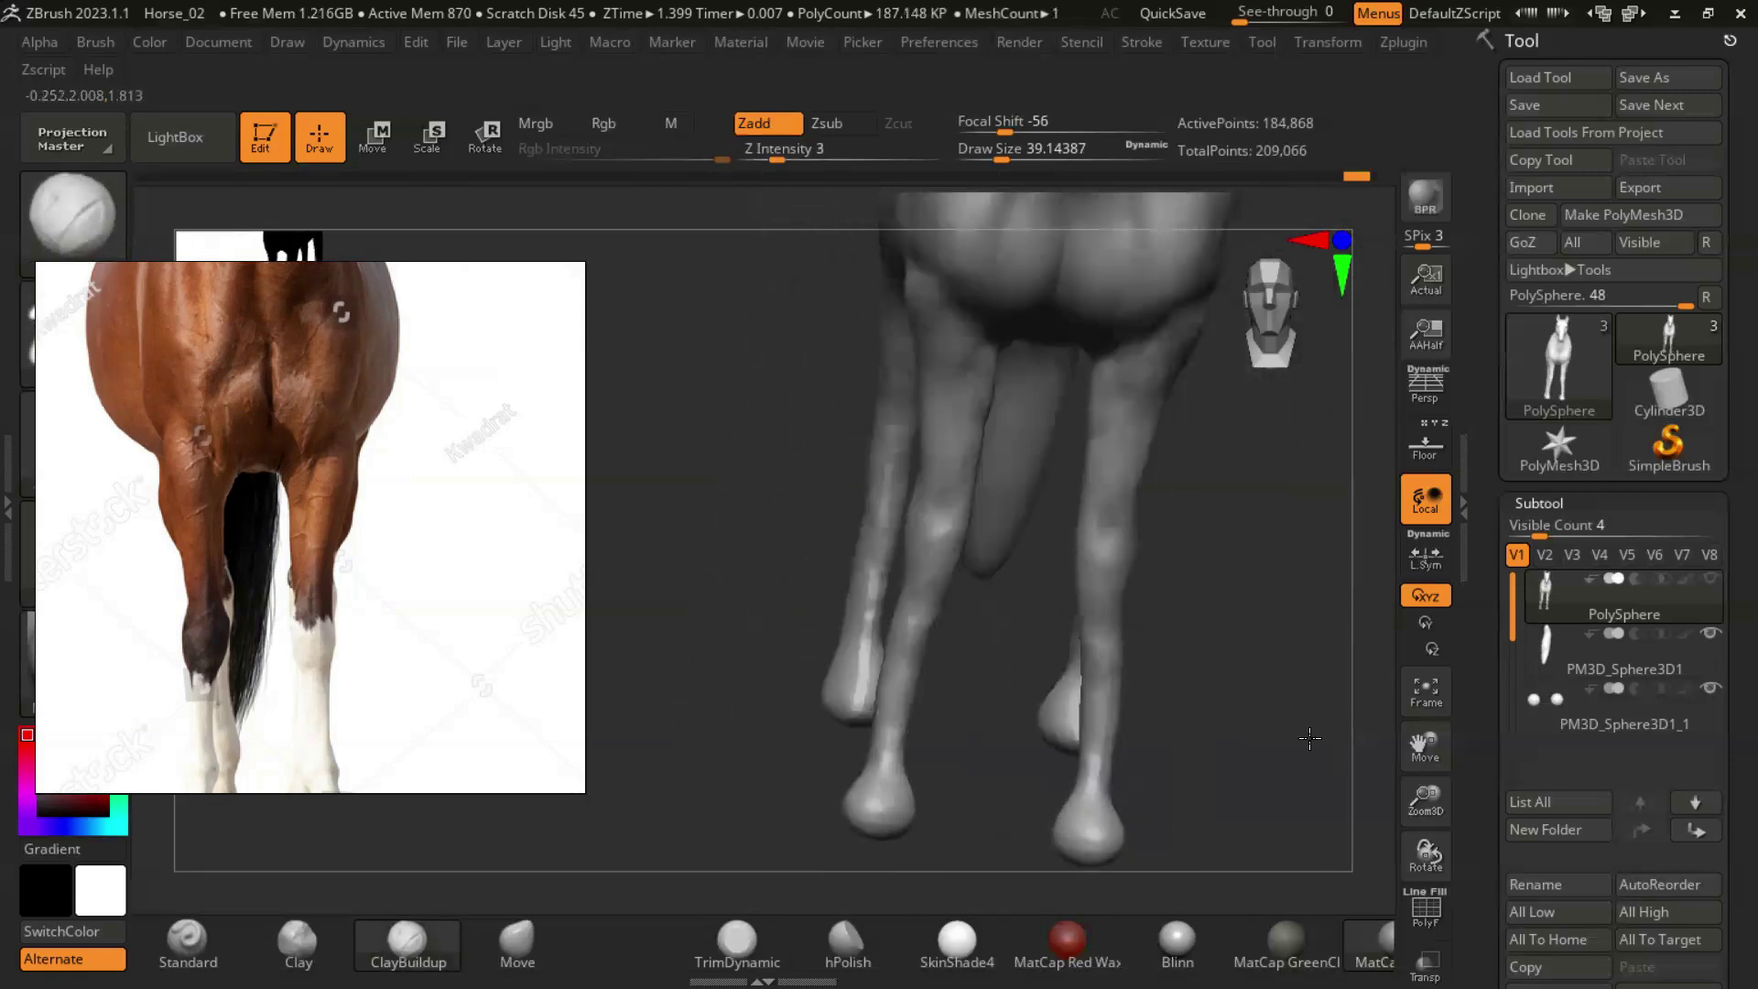
pyautogui.moveTo(1141, 573); pyautogui.dragTo(1182, 589)
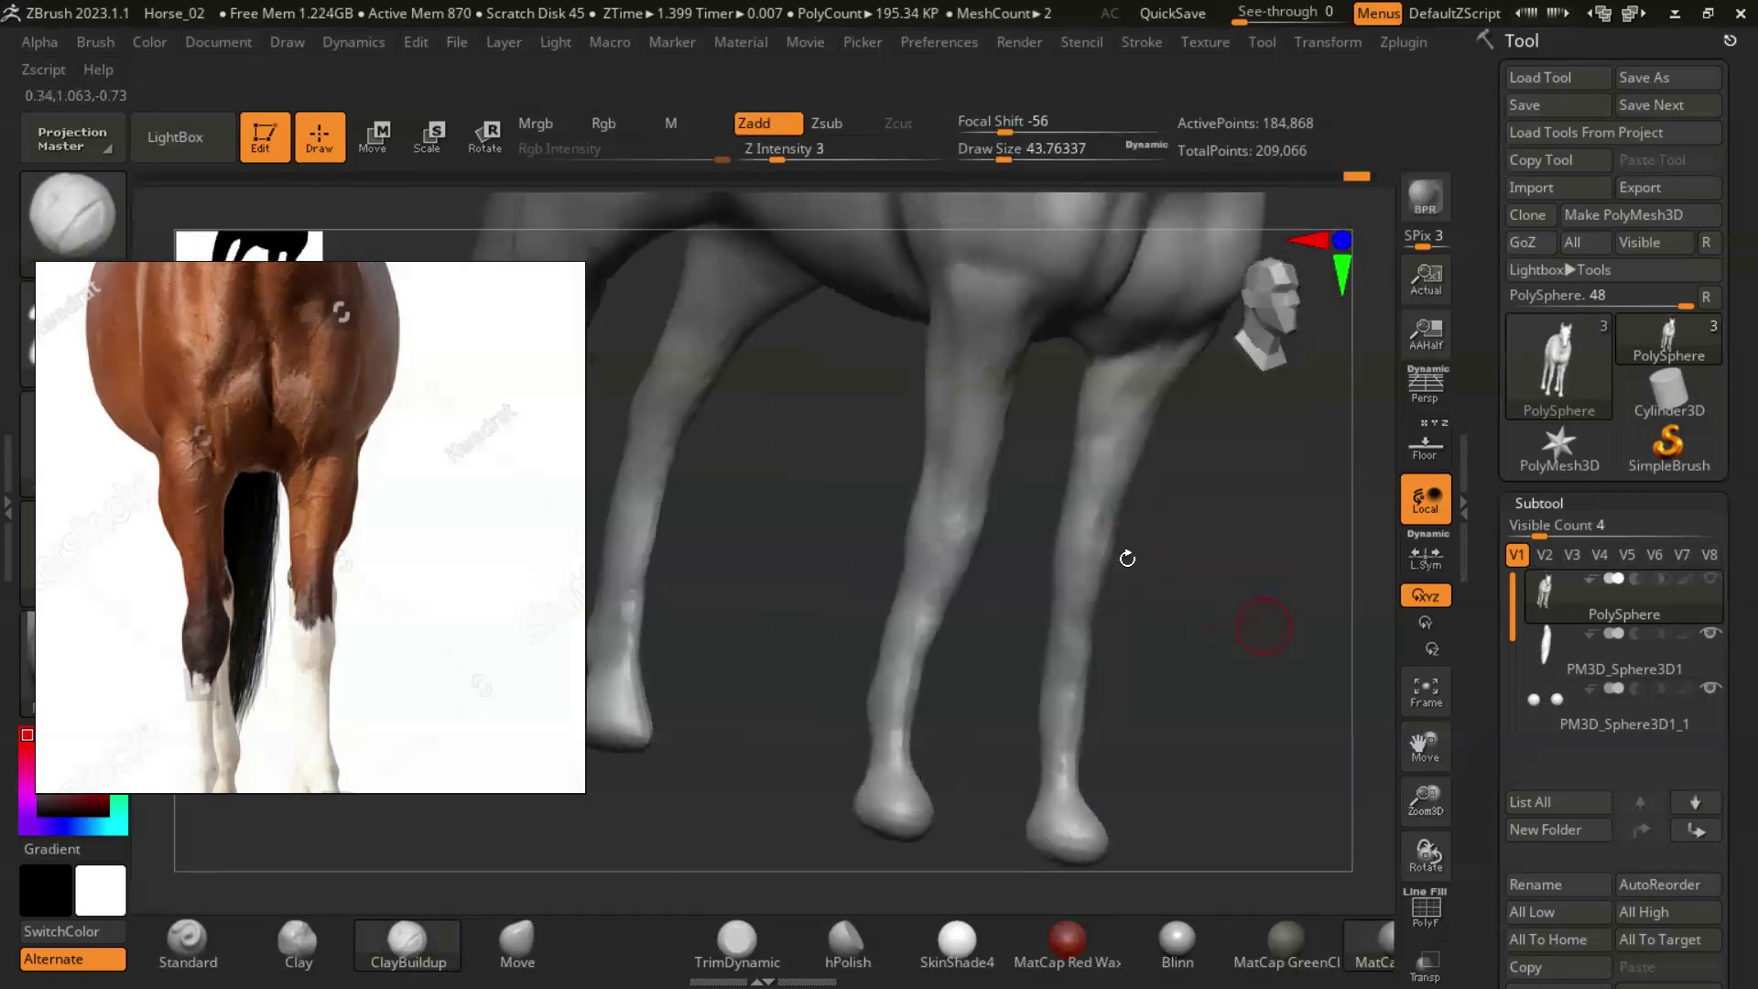
pyautogui.moveTo(1063, 530); pyautogui.dragTo(1141, 591)
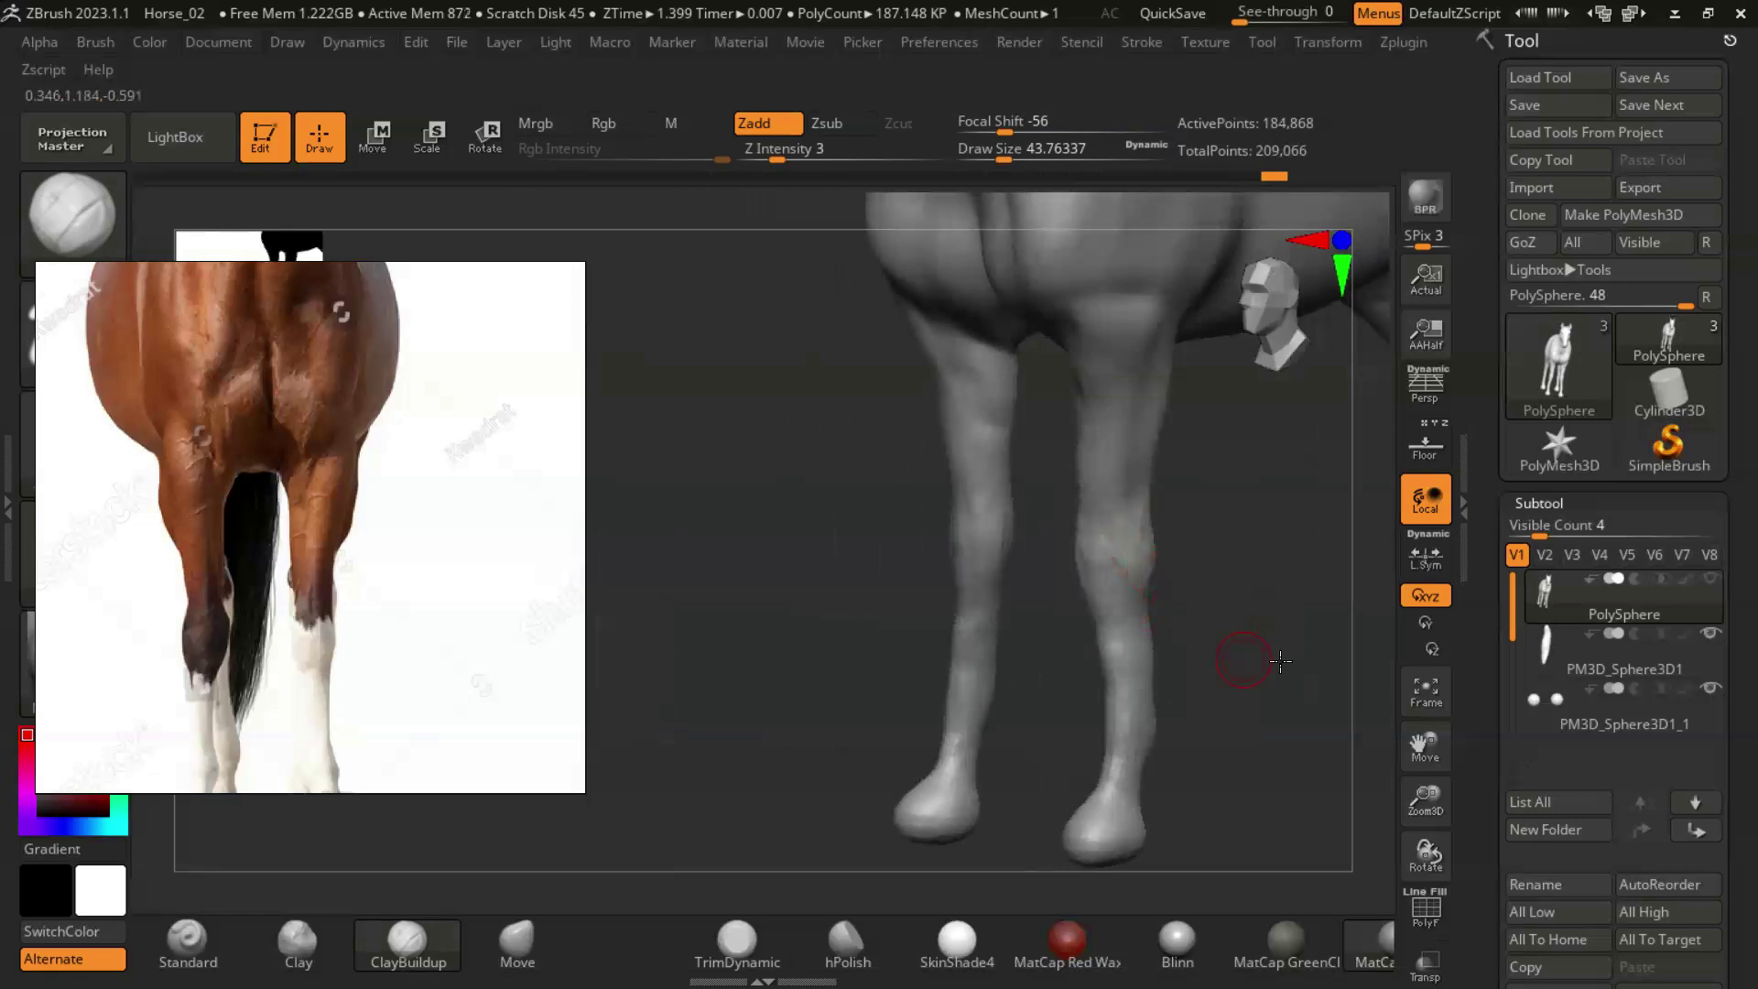
pyautogui.moveTo(1261, 661); pyautogui.dragTo(1350, 616)
pyautogui.press('shift')
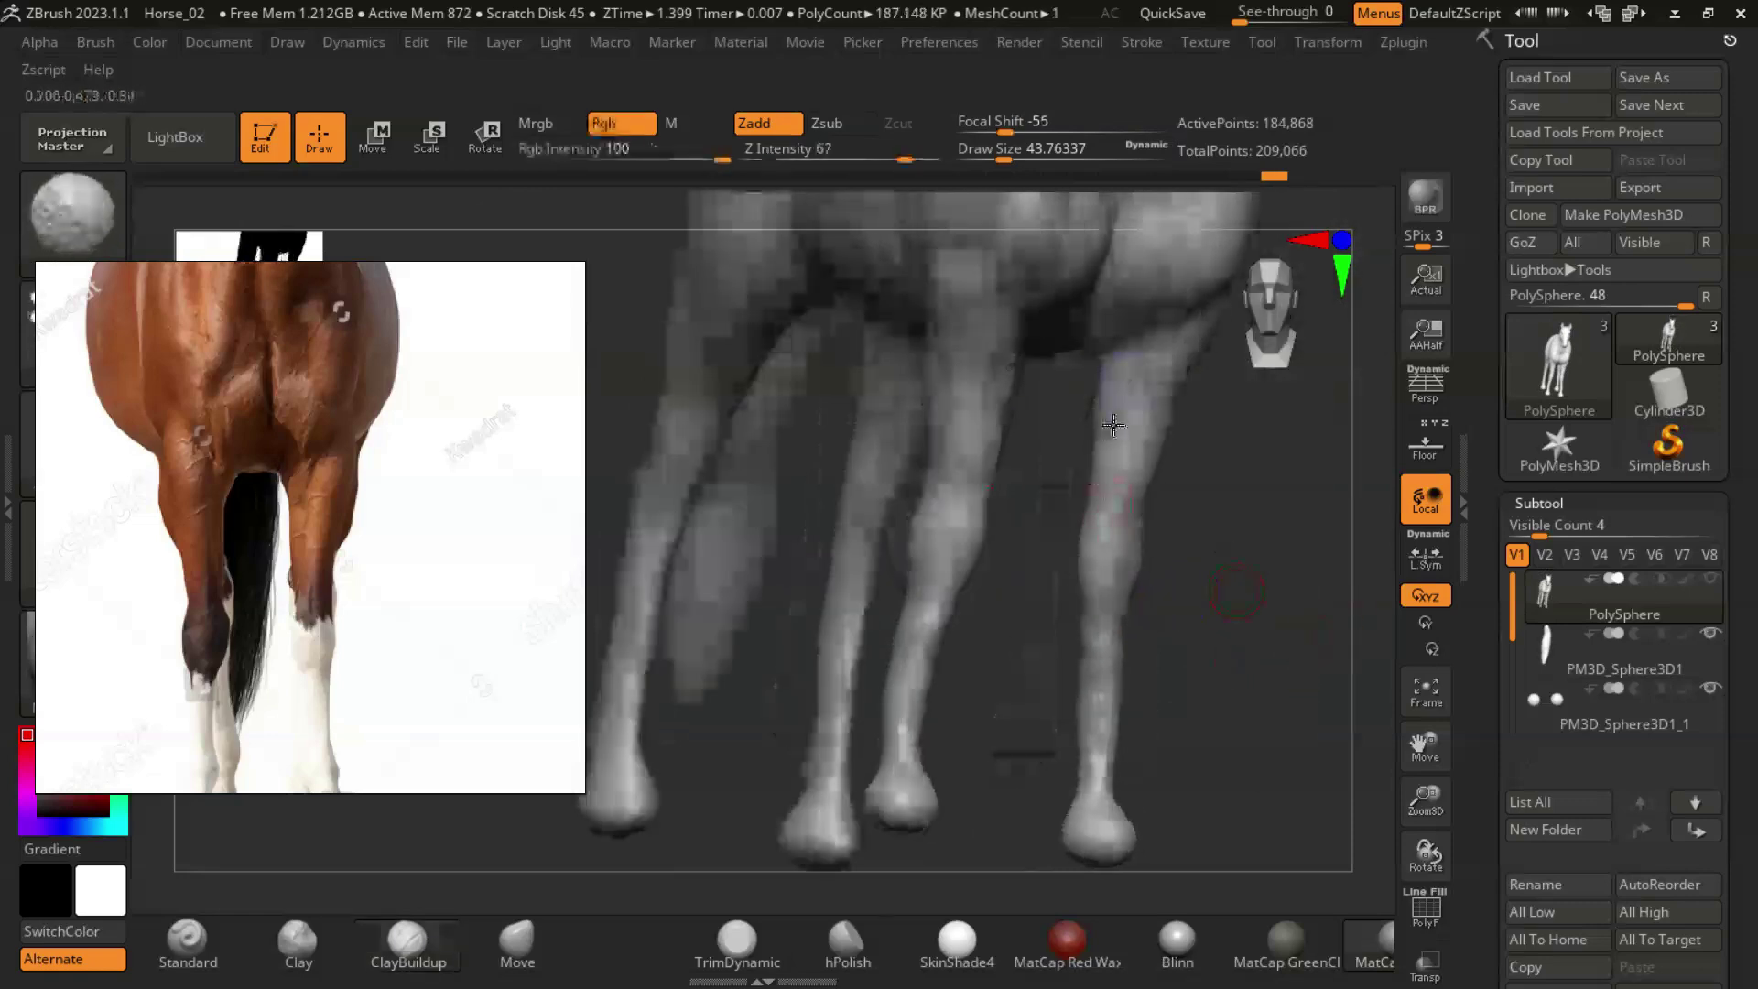
pyautogui.moveTo(1124, 425); pyautogui.dragTo(1158, 531)
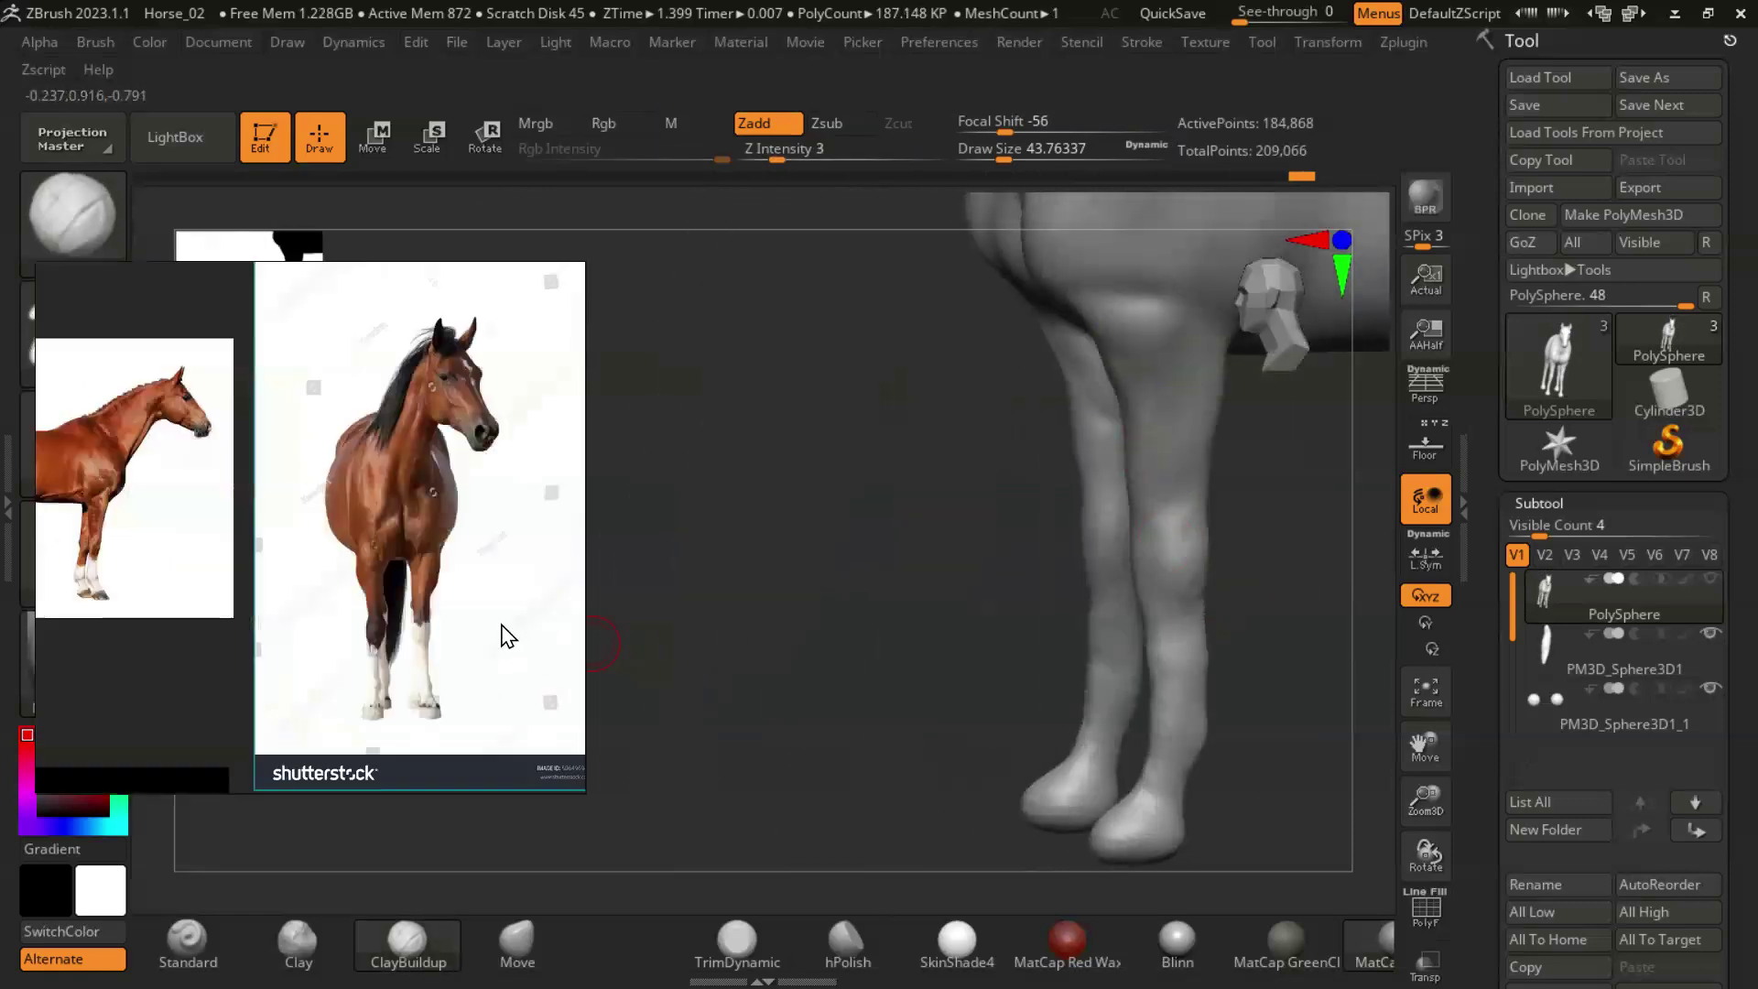
# Bring up the side-view reference photo and build up the upper foreleg with ClayBuildup at a draw size of about 51.
pyautogui.moveTo(887, 538)
pyautogui.mouseDown()
pyautogui.moveTo(857, 509)
pyautogui.moveTo(772, 573)
pyautogui.moveTo(1096, 586)
pyautogui.moveTo(994, 404)
pyautogui.mouseUp()
pyautogui.press('s')
pyautogui.click(984, 561)
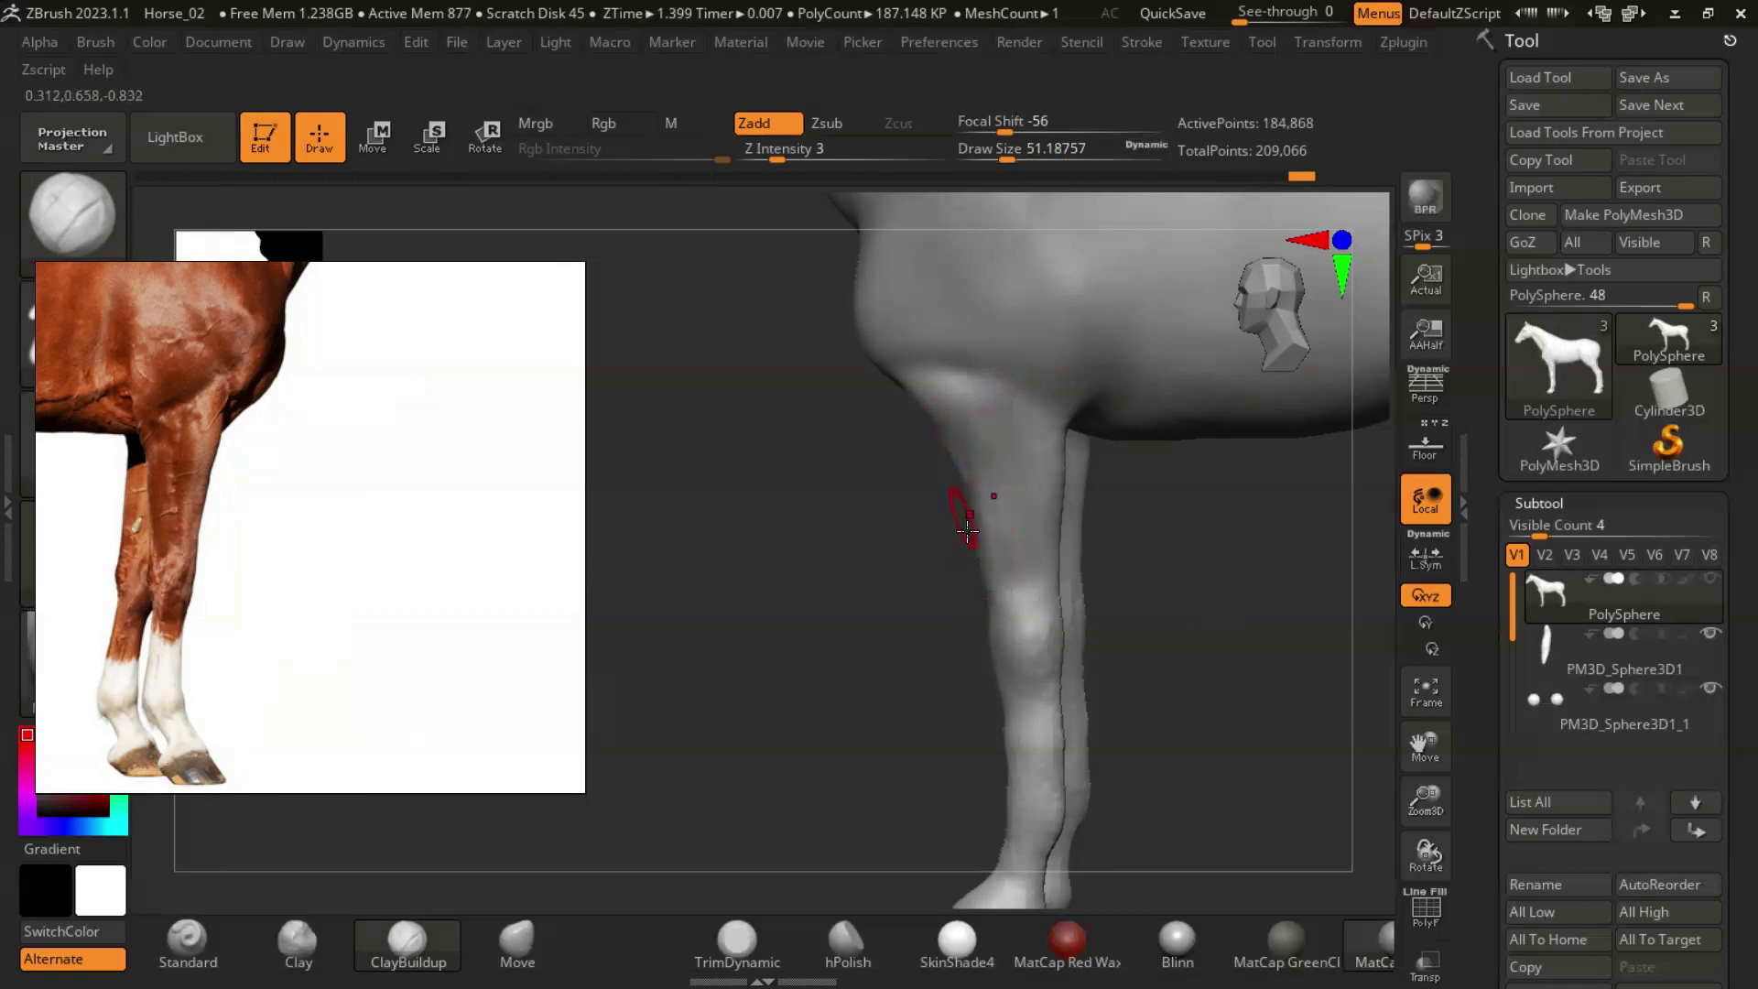
pyautogui.moveTo(968, 531); pyautogui.dragTo(1264, 640)
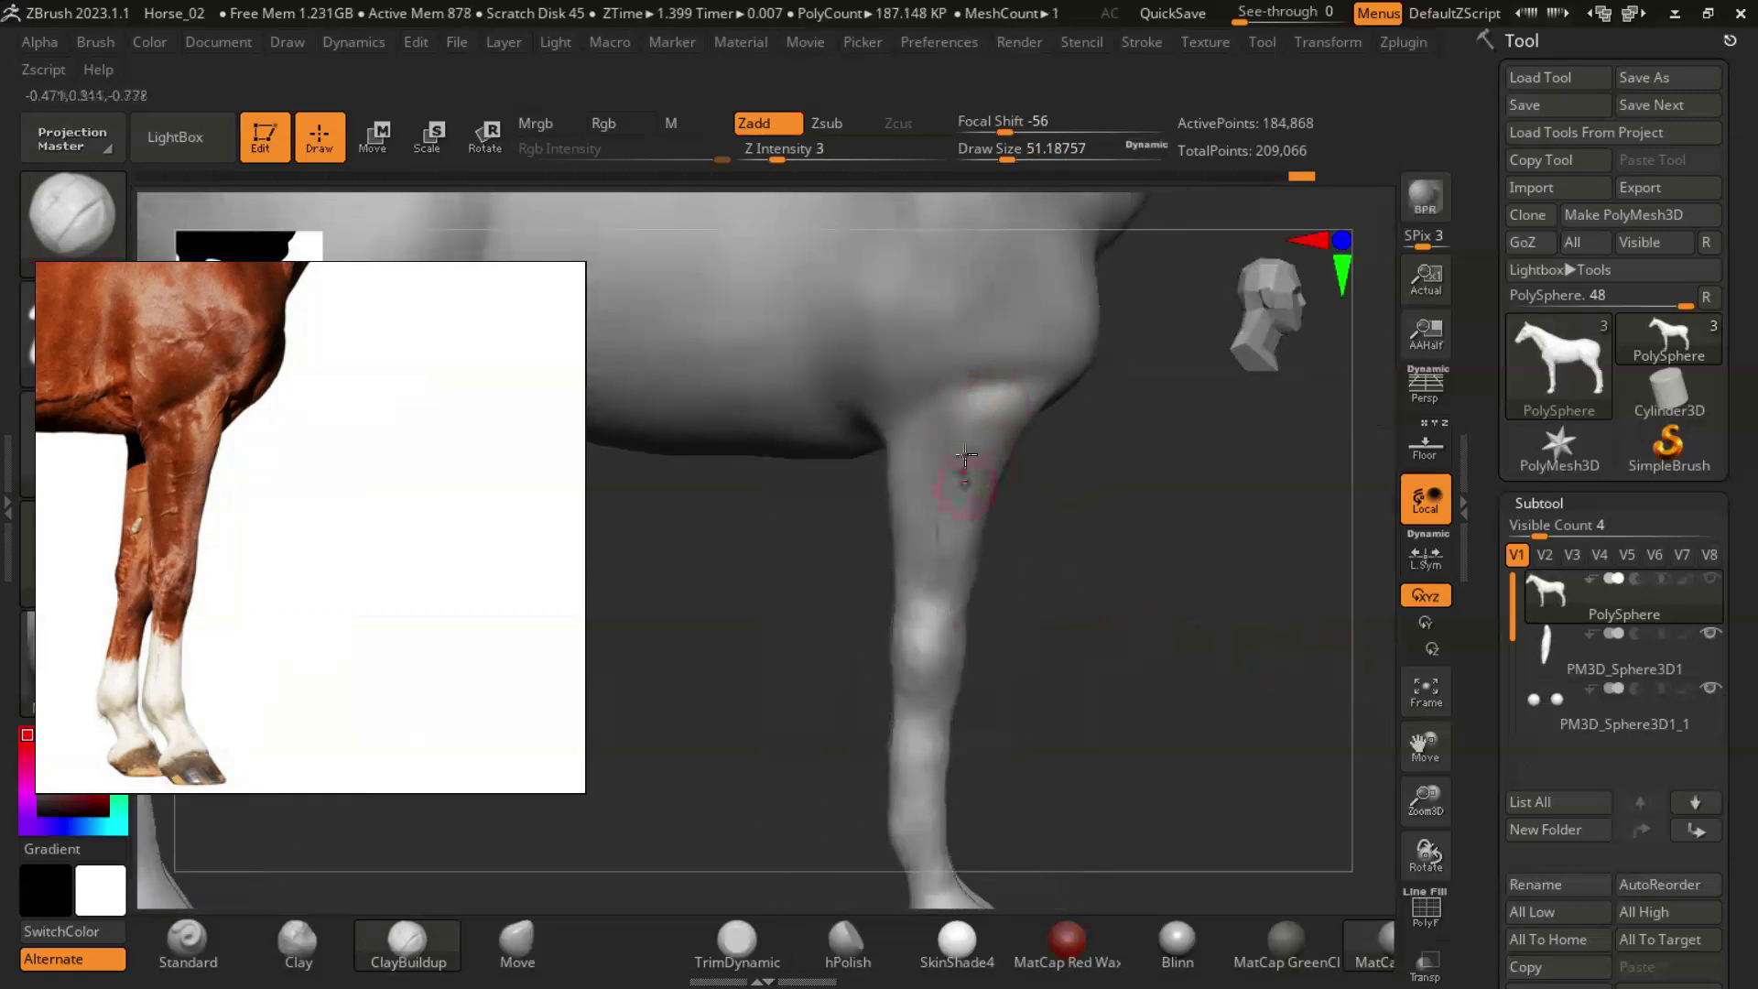
pyautogui.moveTo(1133, 699); pyautogui.dragTo(1068, 640)
# Reshape the side outline of the front leg around the knee with Move at a draw size of about 101.
pyautogui.press('s')
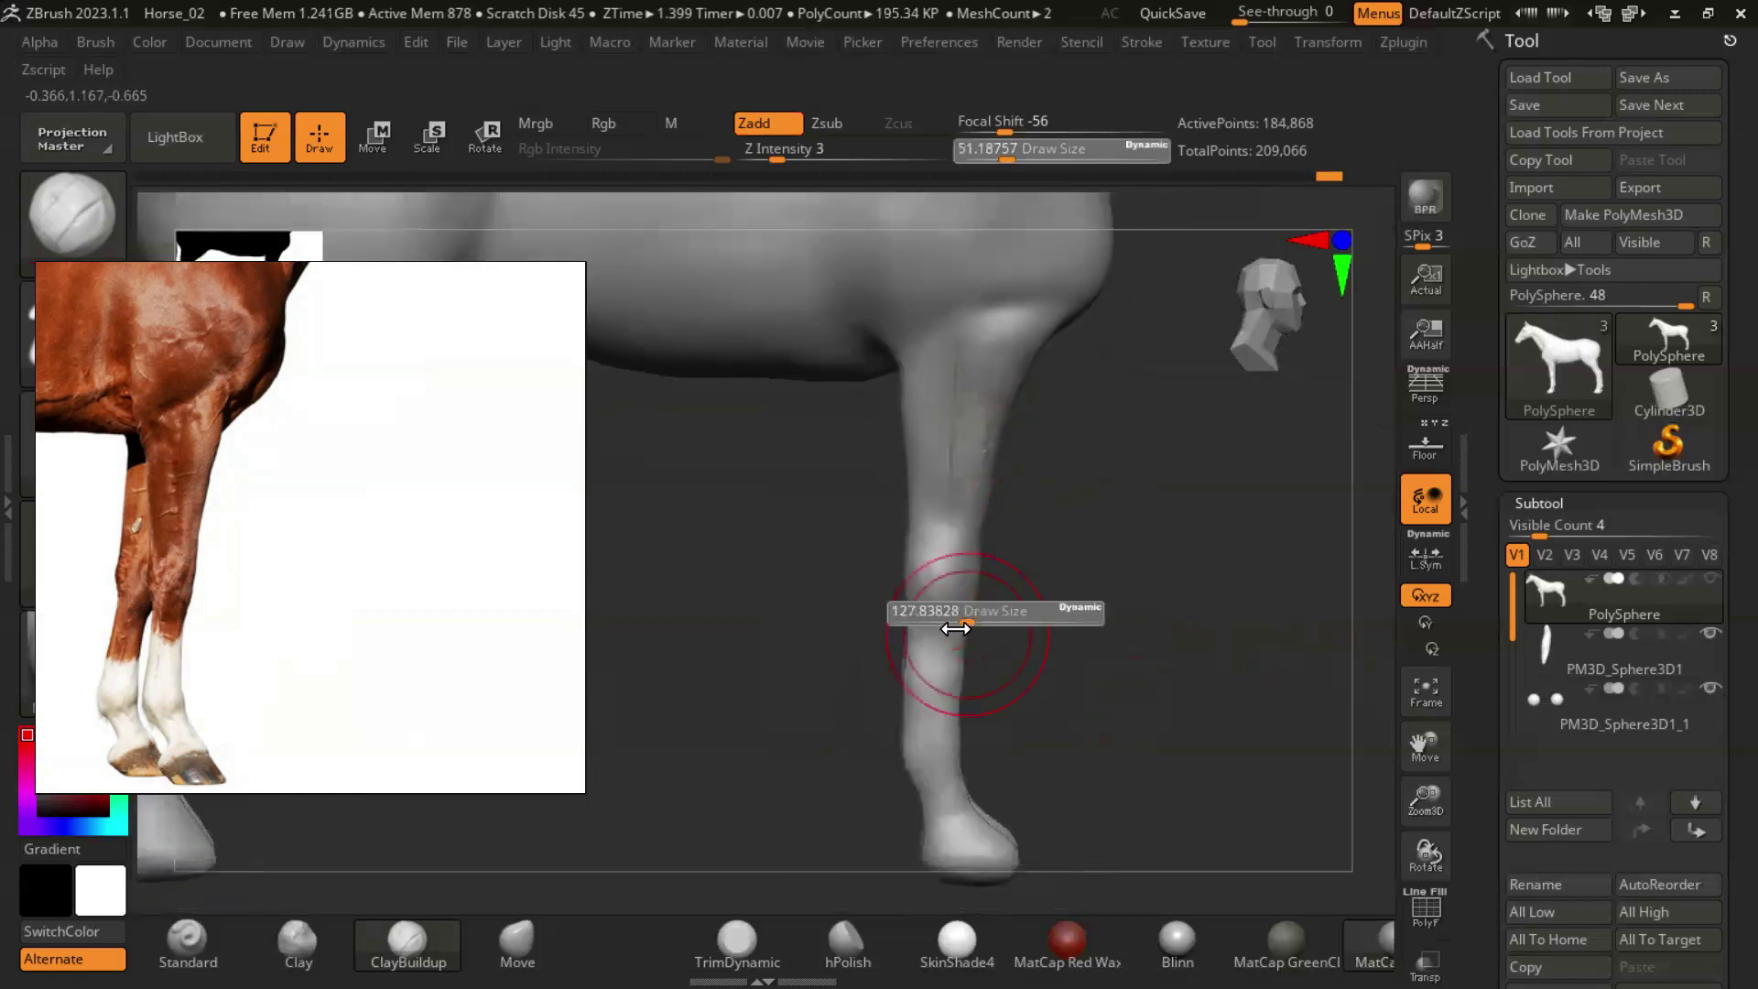
pyautogui.click(943, 613)
pyautogui.press('b')
pyautogui.press('m')
pyautogui.press('v')
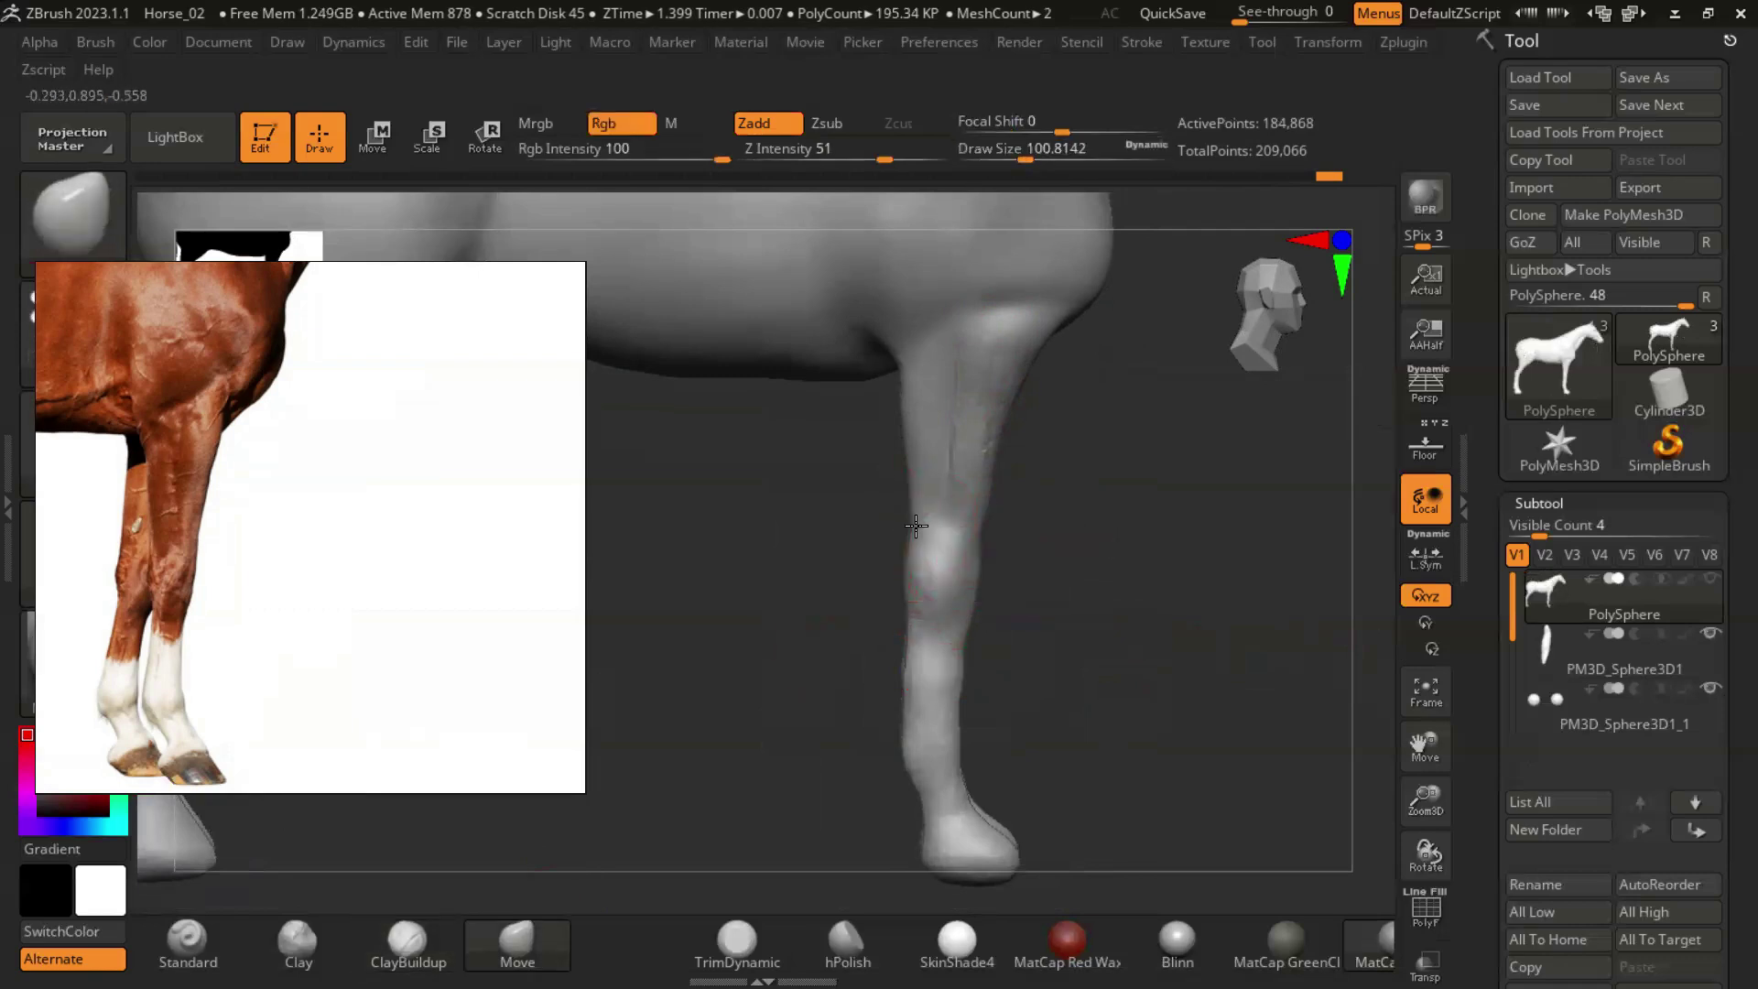
pyautogui.press('s')
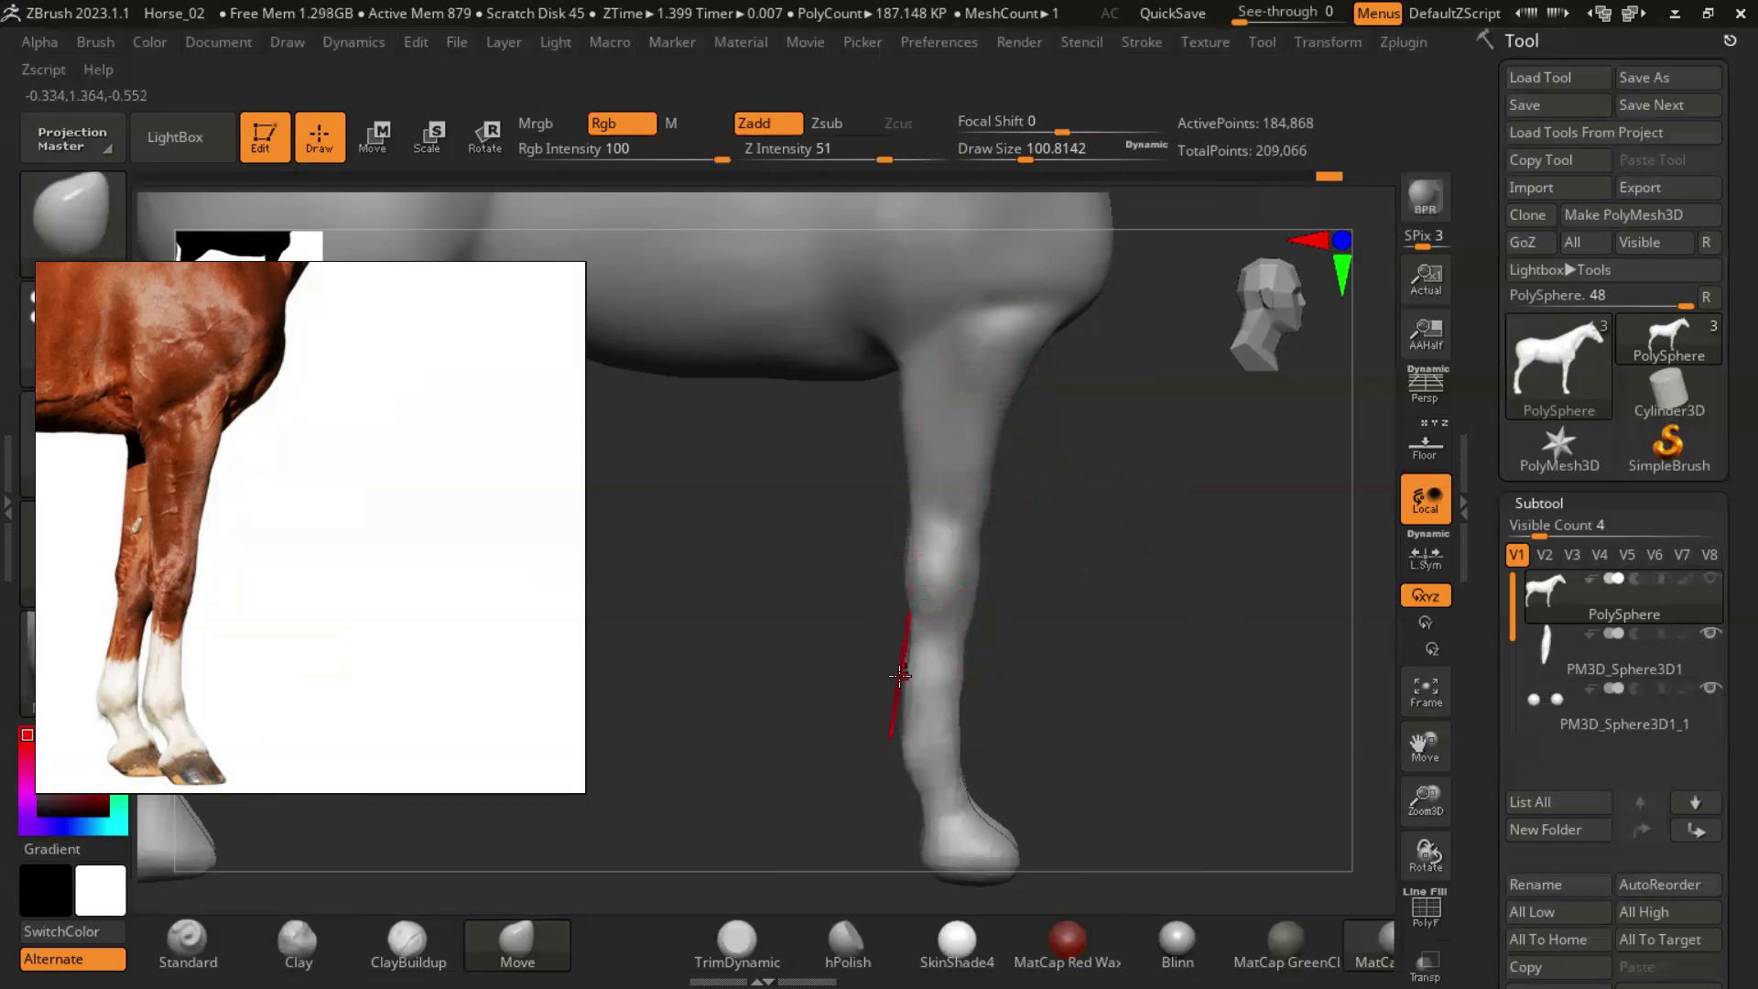
# Build up and smooth the front knee with ClayBuildup, refining the lower leg and fetlock outline with Move at a draw size of about 101.
pyautogui.press('b')
pyautogui.press('c')
pyautogui.press('b')
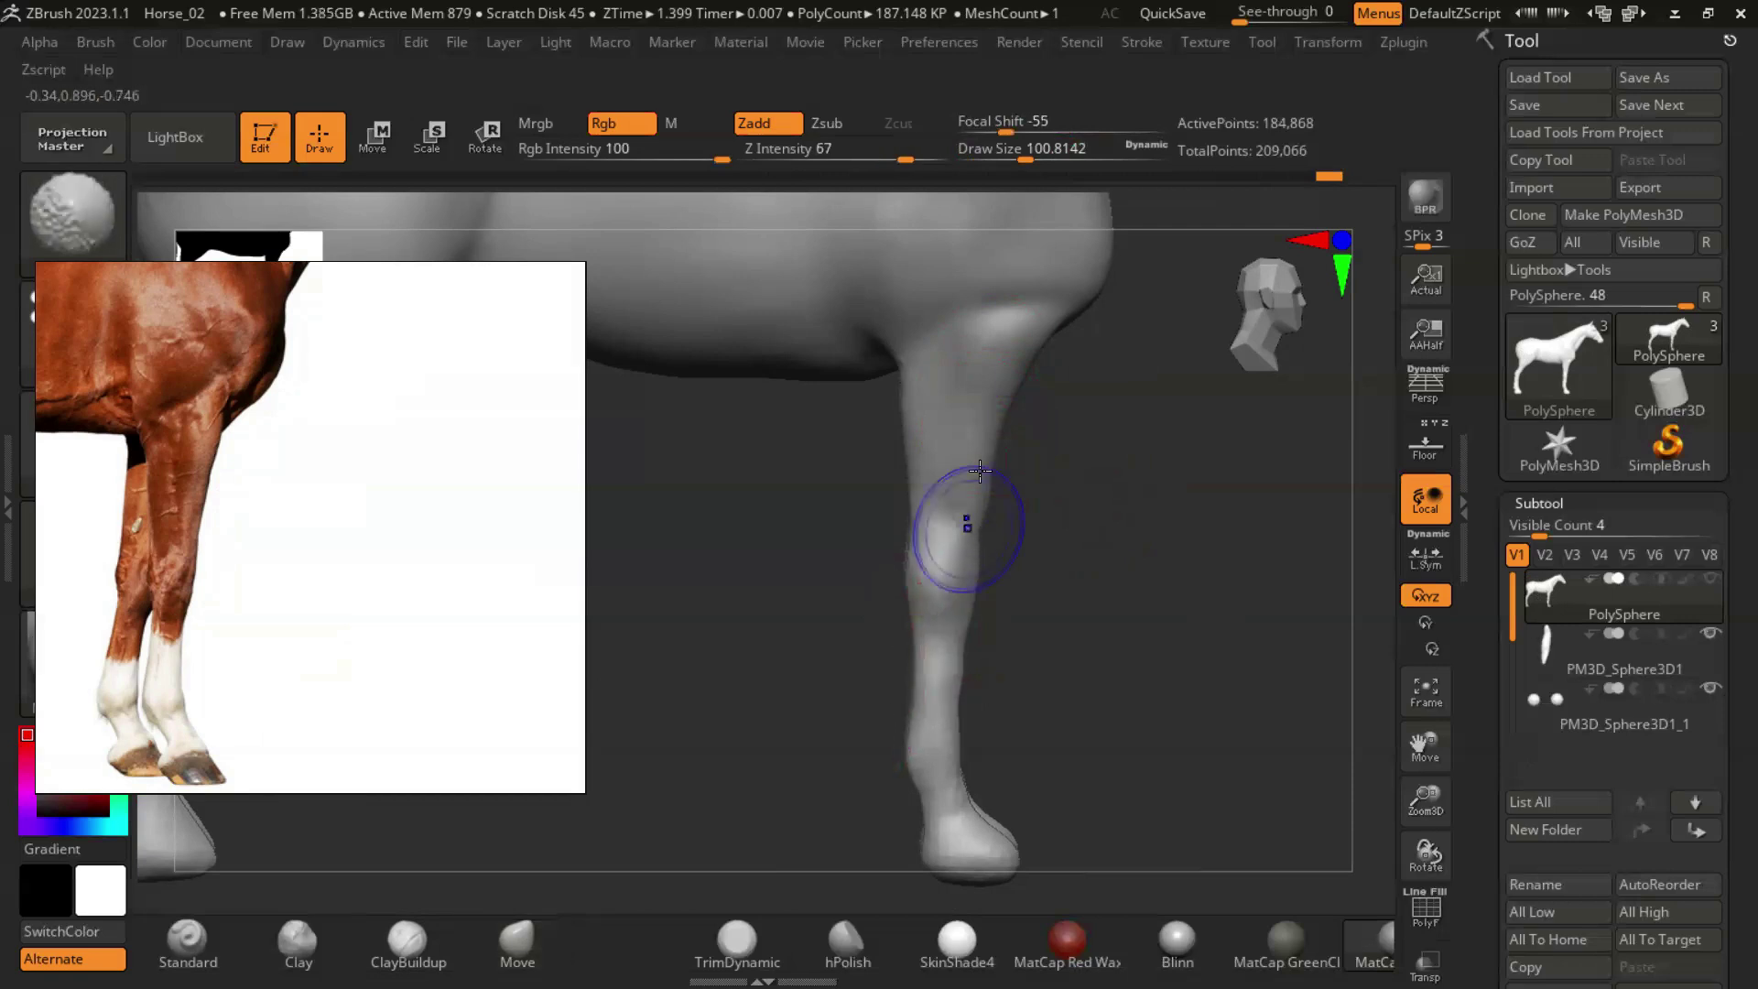
pyautogui.press('b')
pyautogui.press('m')
pyautogui.press('v')
pyautogui.moveTo(1063, 586); pyautogui.dragTo(1141, 663)
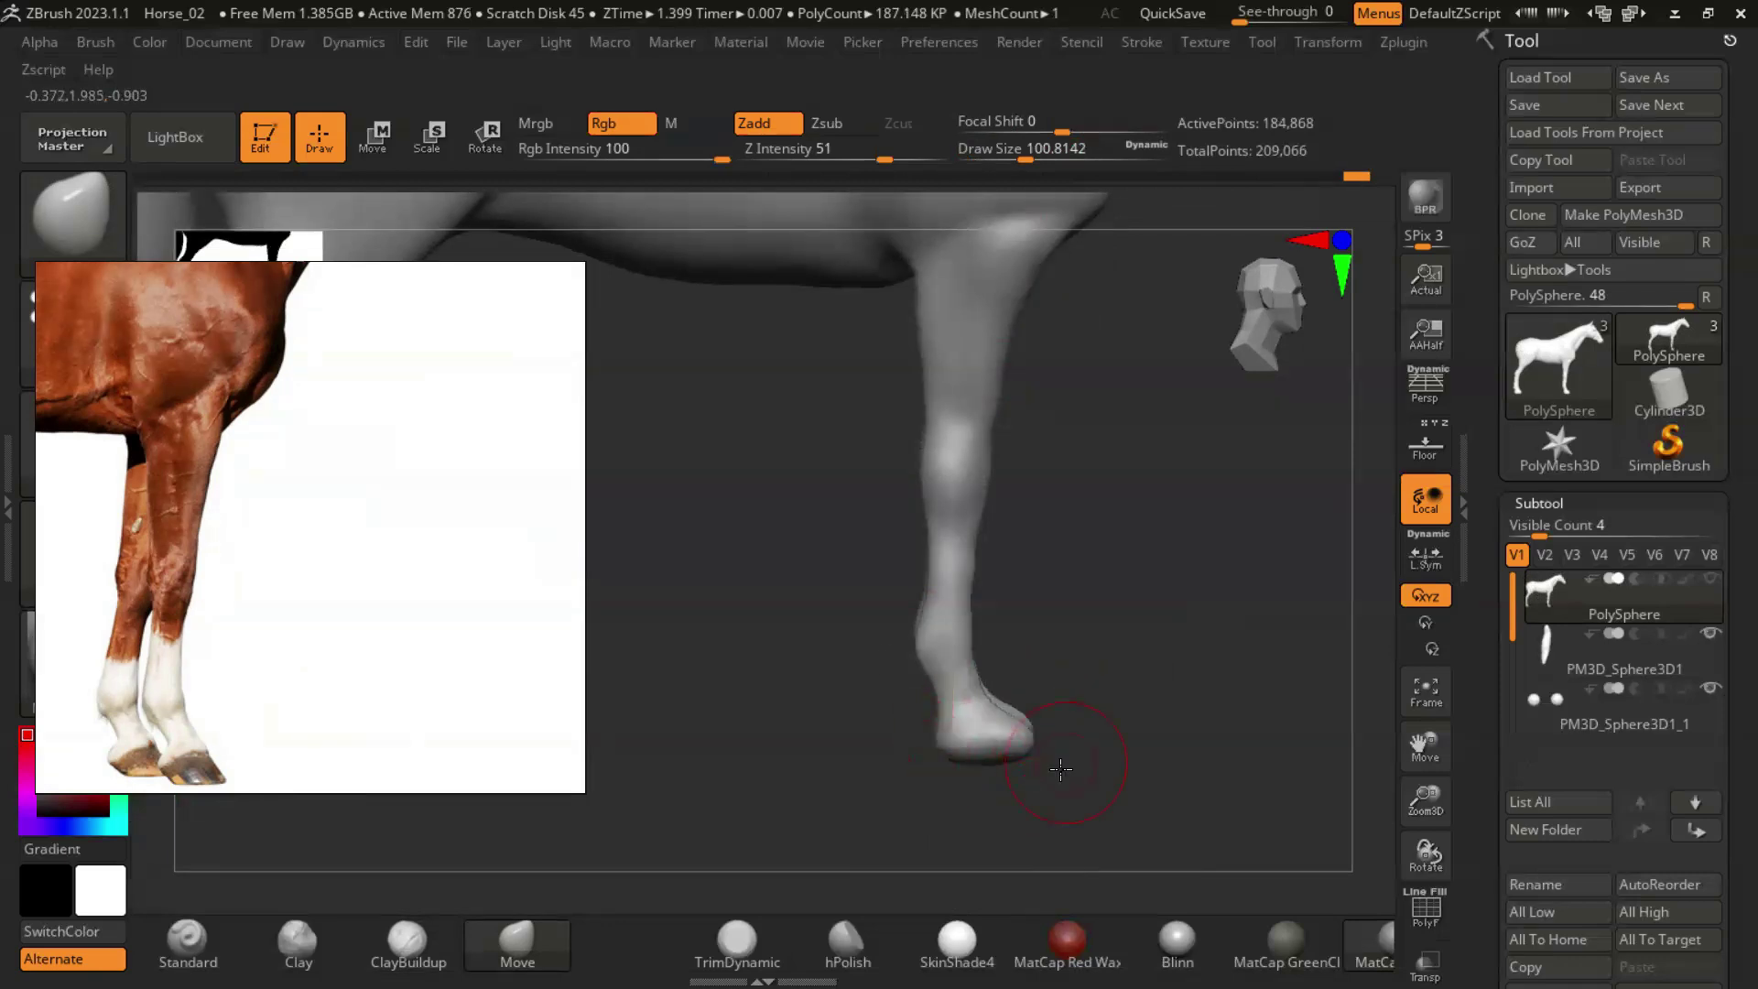
# Pull the heel of the front hoof backward with Move at a draw size of about 51 and fill it out with ClayBuildup.
pyautogui.keyDown('alt'); pyautogui.moveTo(1065, 762); pyautogui.dragTo(785, 668); pyautogui.keyUp('alt')
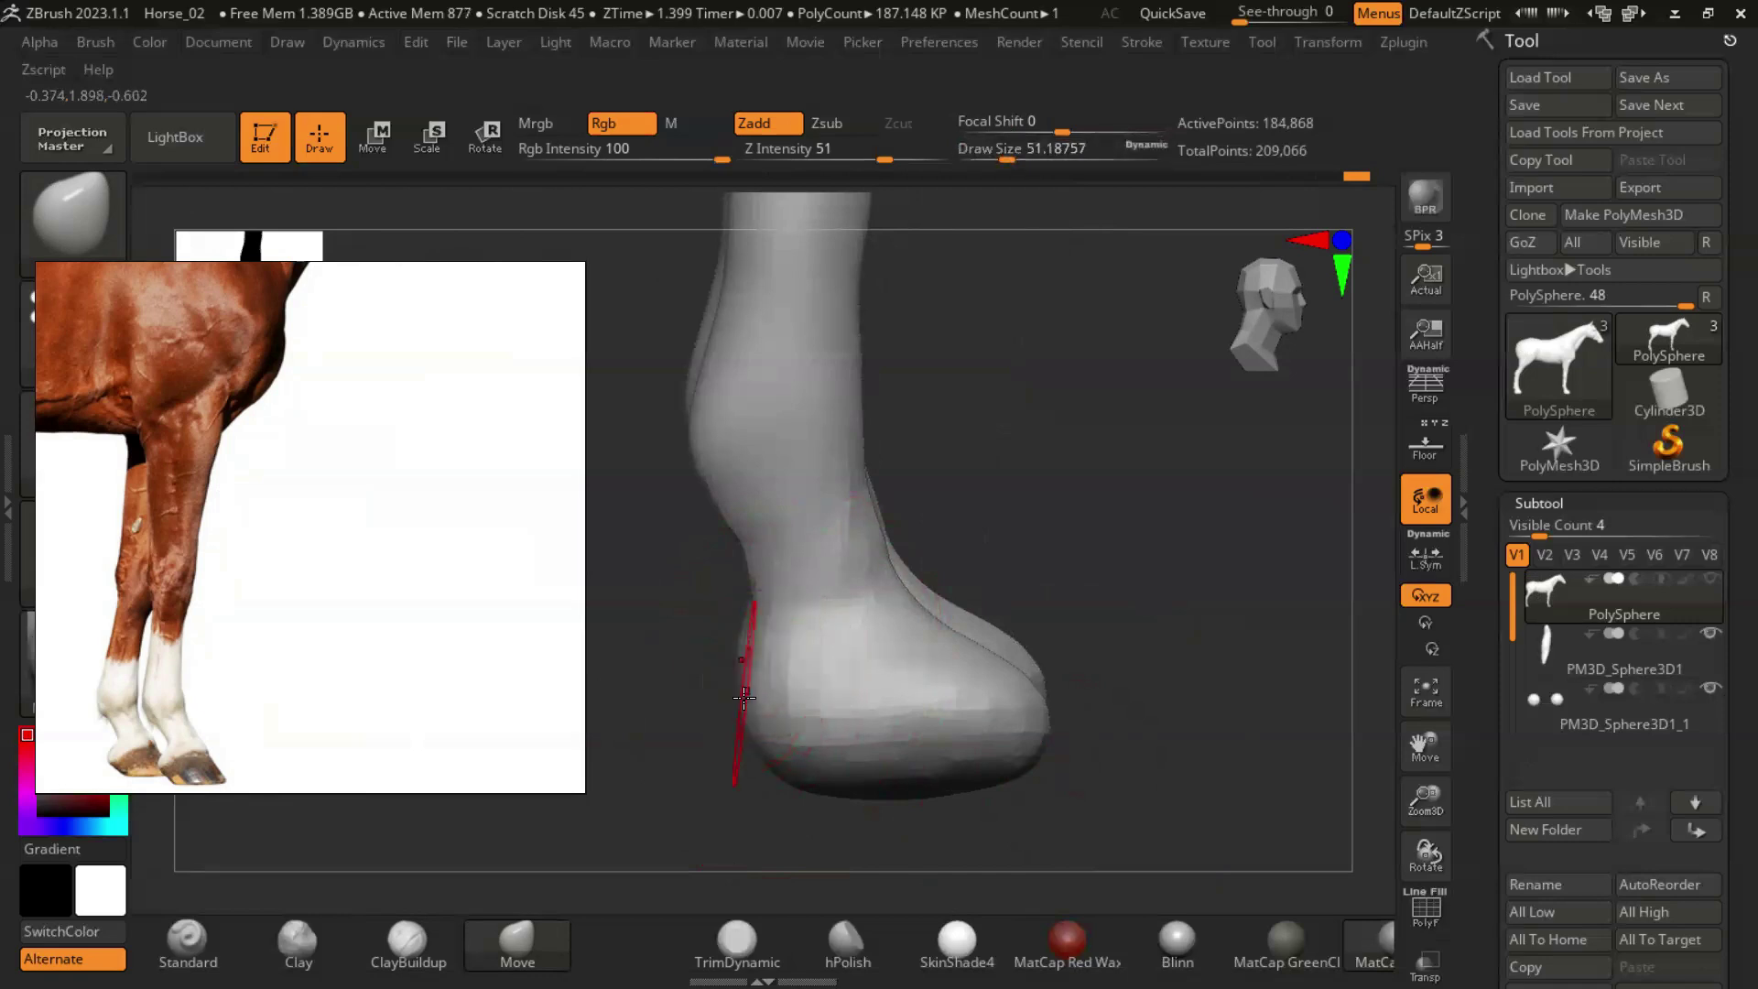
pyautogui.moveTo(744, 698)
pyautogui.mouseDown()
pyautogui.moveTo(726, 707)
pyautogui.moveTo(705, 665)
pyautogui.mouseUp()
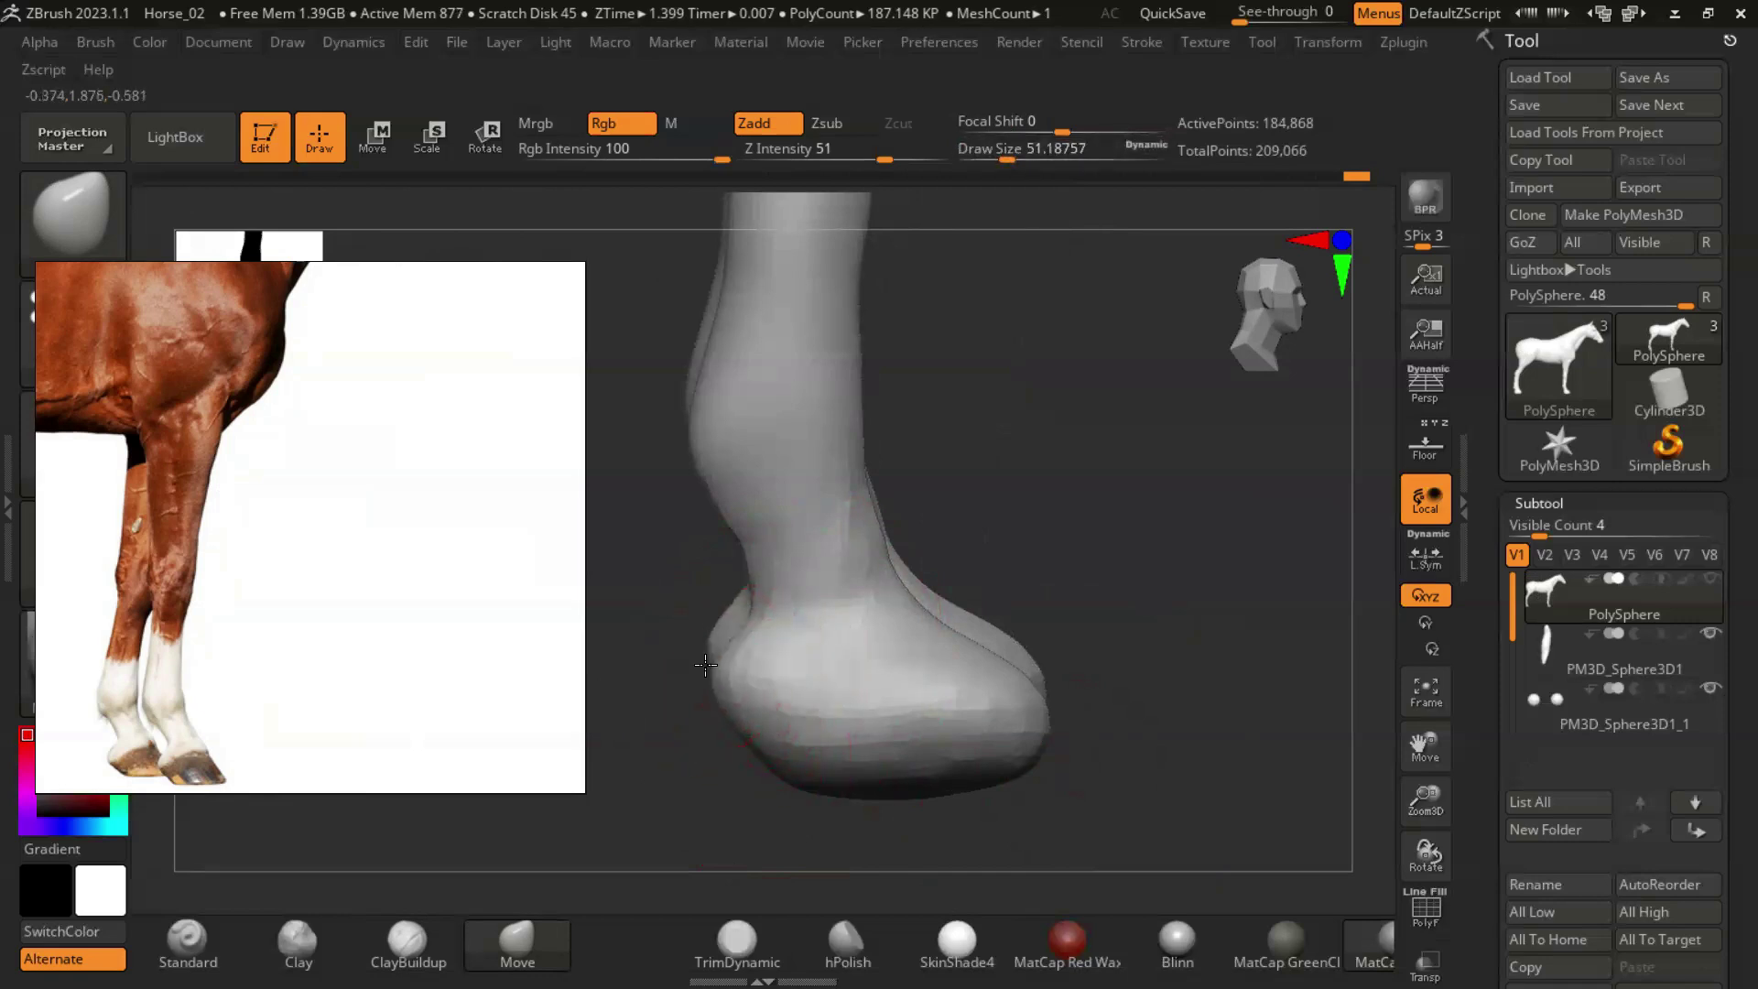
pyautogui.press('b')
pyautogui.press('c')
pyautogui.press('b')
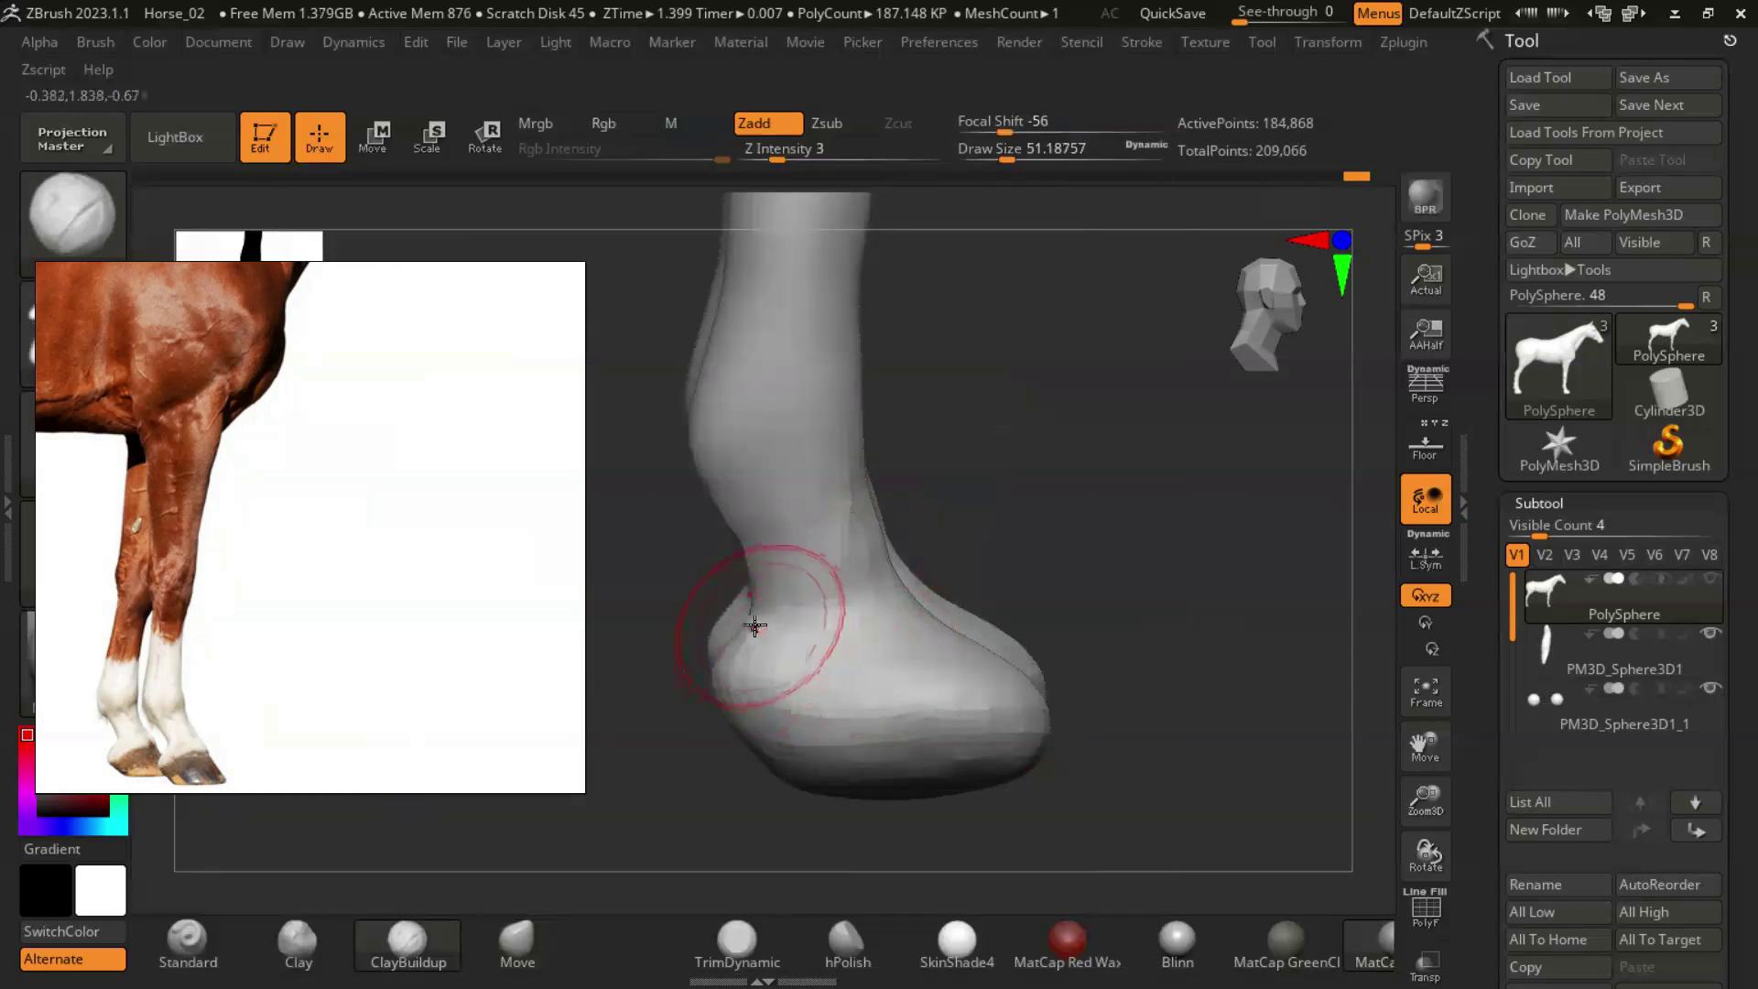
# Carve the crease between the pastern and the front hoof with DamStandard at a draw size of about 51.
pyautogui.press('b')
pyautogui.press('d')
pyautogui.press('s')
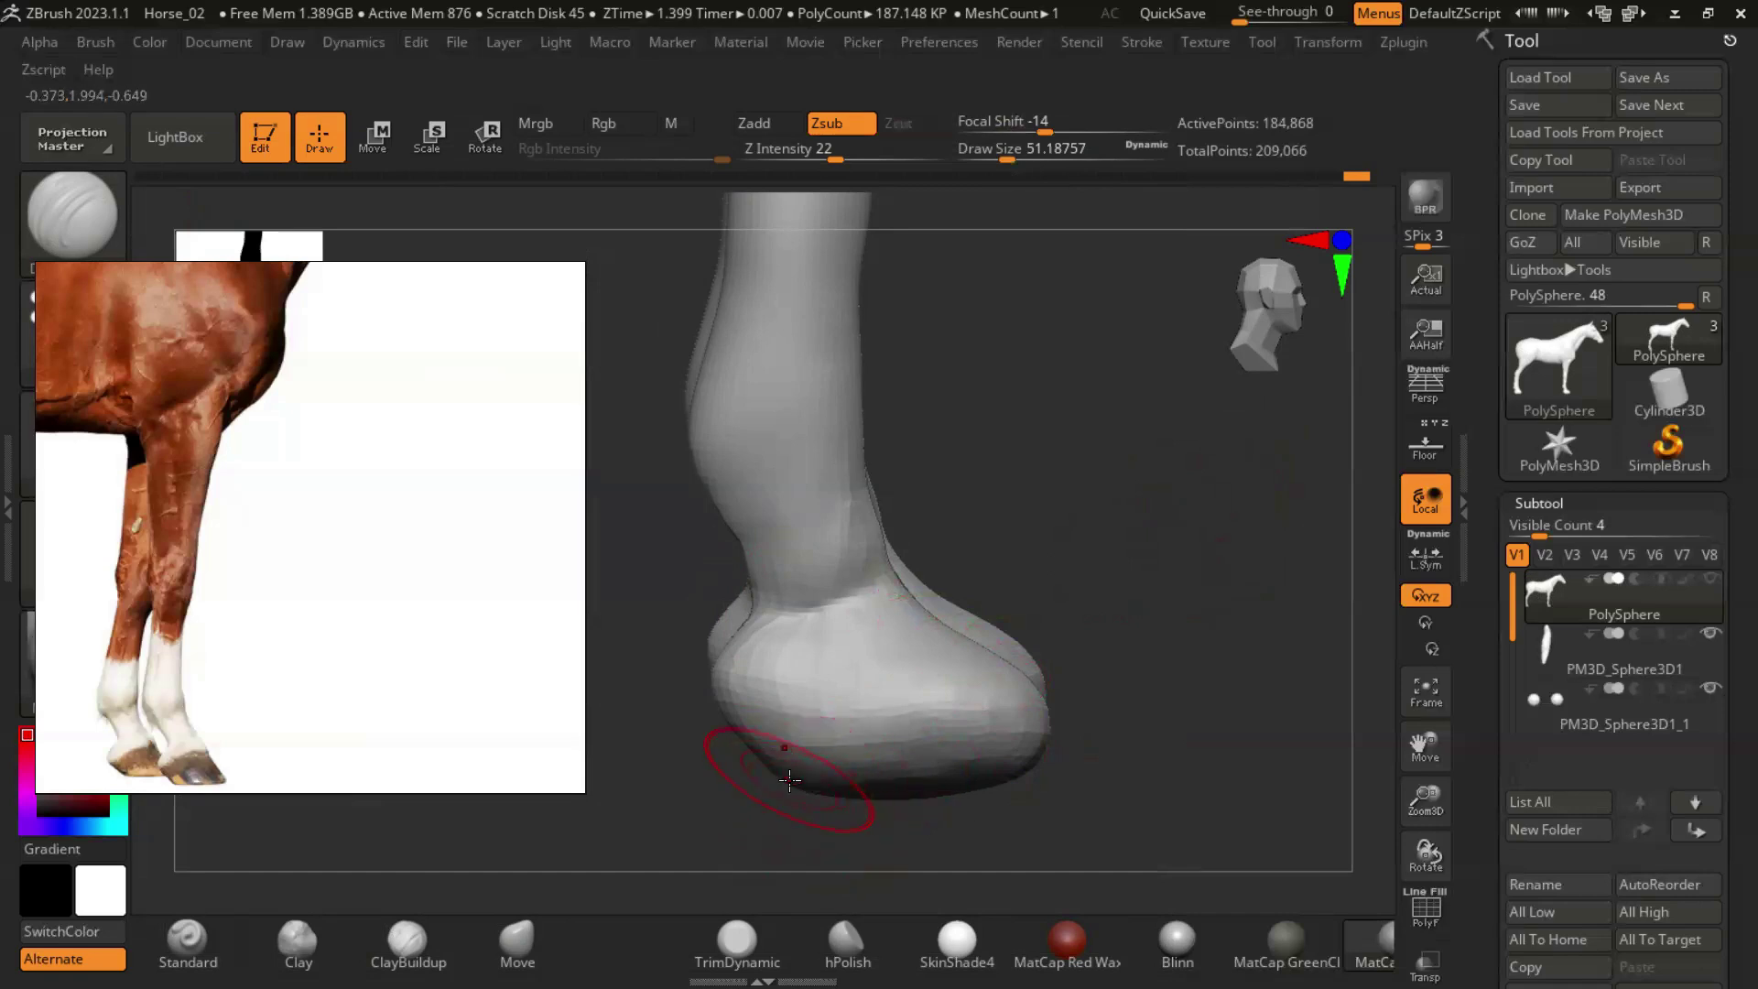
pyautogui.moveTo(1178, 785)
pyautogui.mouseDown()
pyautogui.moveTo(1188, 759)
pyautogui.moveTo(1153, 751)
pyautogui.moveTo(1213, 733)
pyautogui.moveTo(492, 877)
pyautogui.moveTo(513, 915)
pyautogui.mouseUp()
# Reshape the front hoof's sole, sides and heel from several angles with Move at draw sizes of about 51 and 65.
pyautogui.click(517, 939)
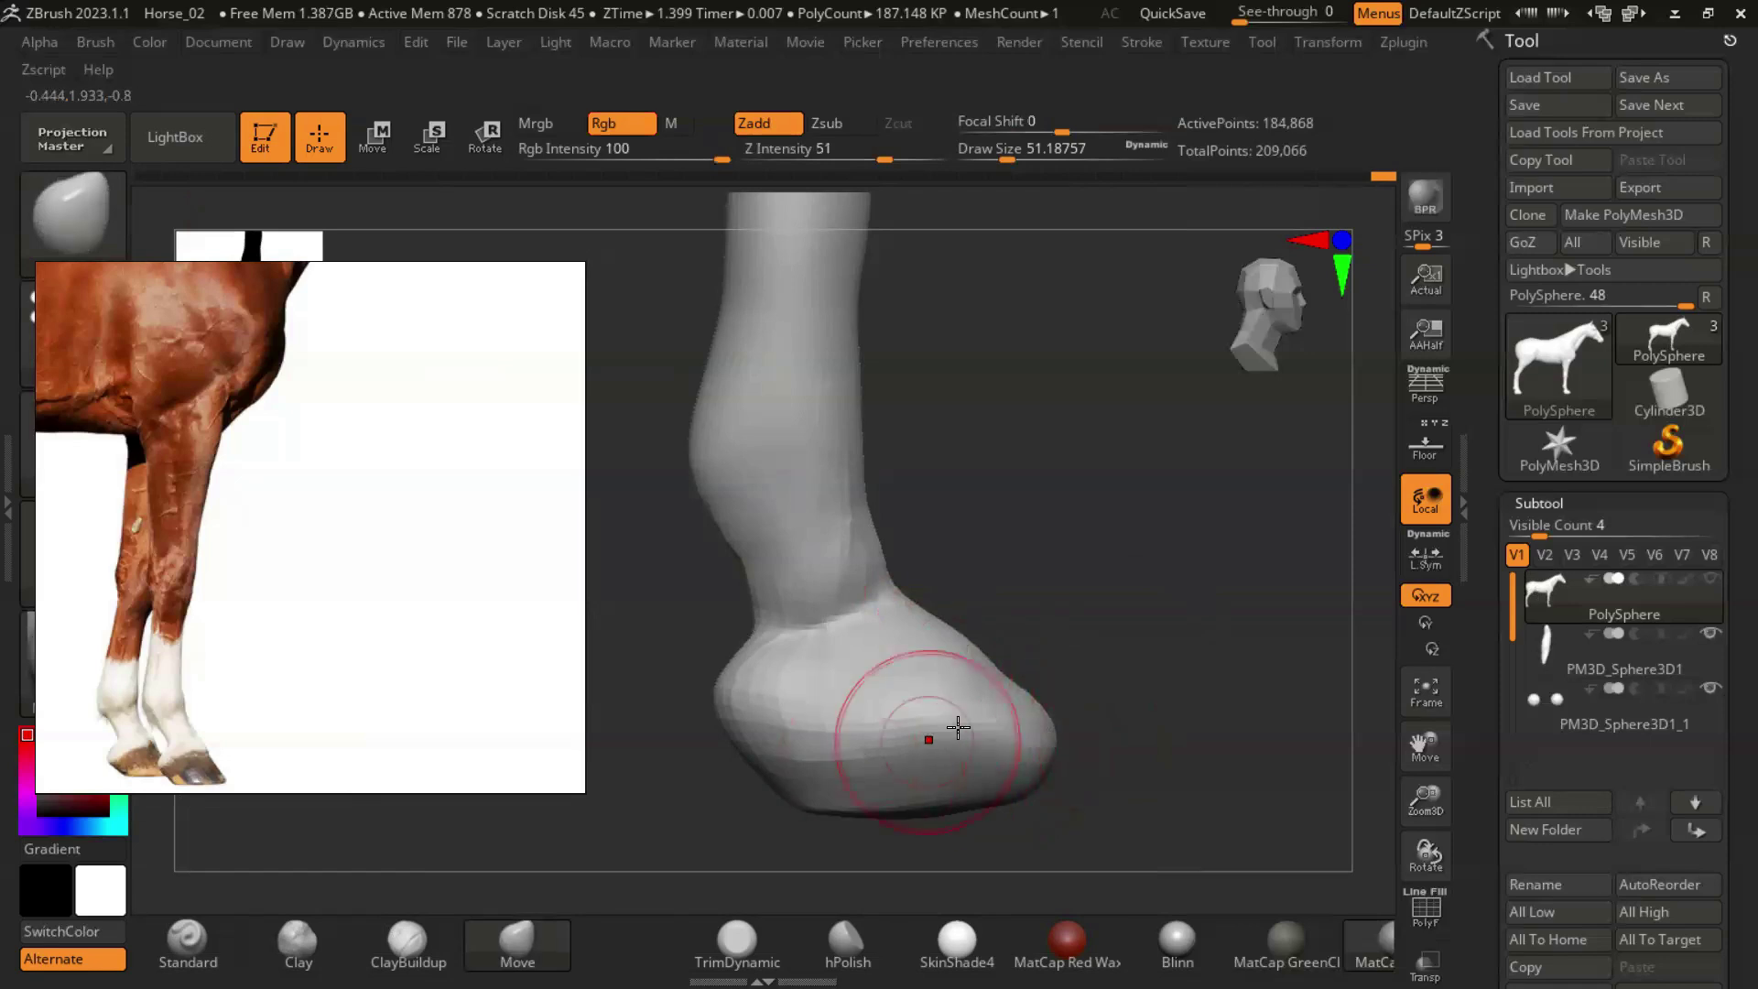
pyautogui.moveTo(1080, 724)
pyautogui.mouseDown()
pyautogui.moveTo(1183, 710)
pyautogui.moveTo(1242, 678)
pyautogui.moveTo(1228, 640)
pyautogui.mouseUp()
pyautogui.press('b')
pyautogui.press('m')
pyautogui.press('v')
pyautogui.moveTo(1181, 714)
pyautogui.mouseDown()
pyautogui.moveTo(1197, 717)
pyautogui.moveTo(1195, 596)
pyautogui.mouseUp()
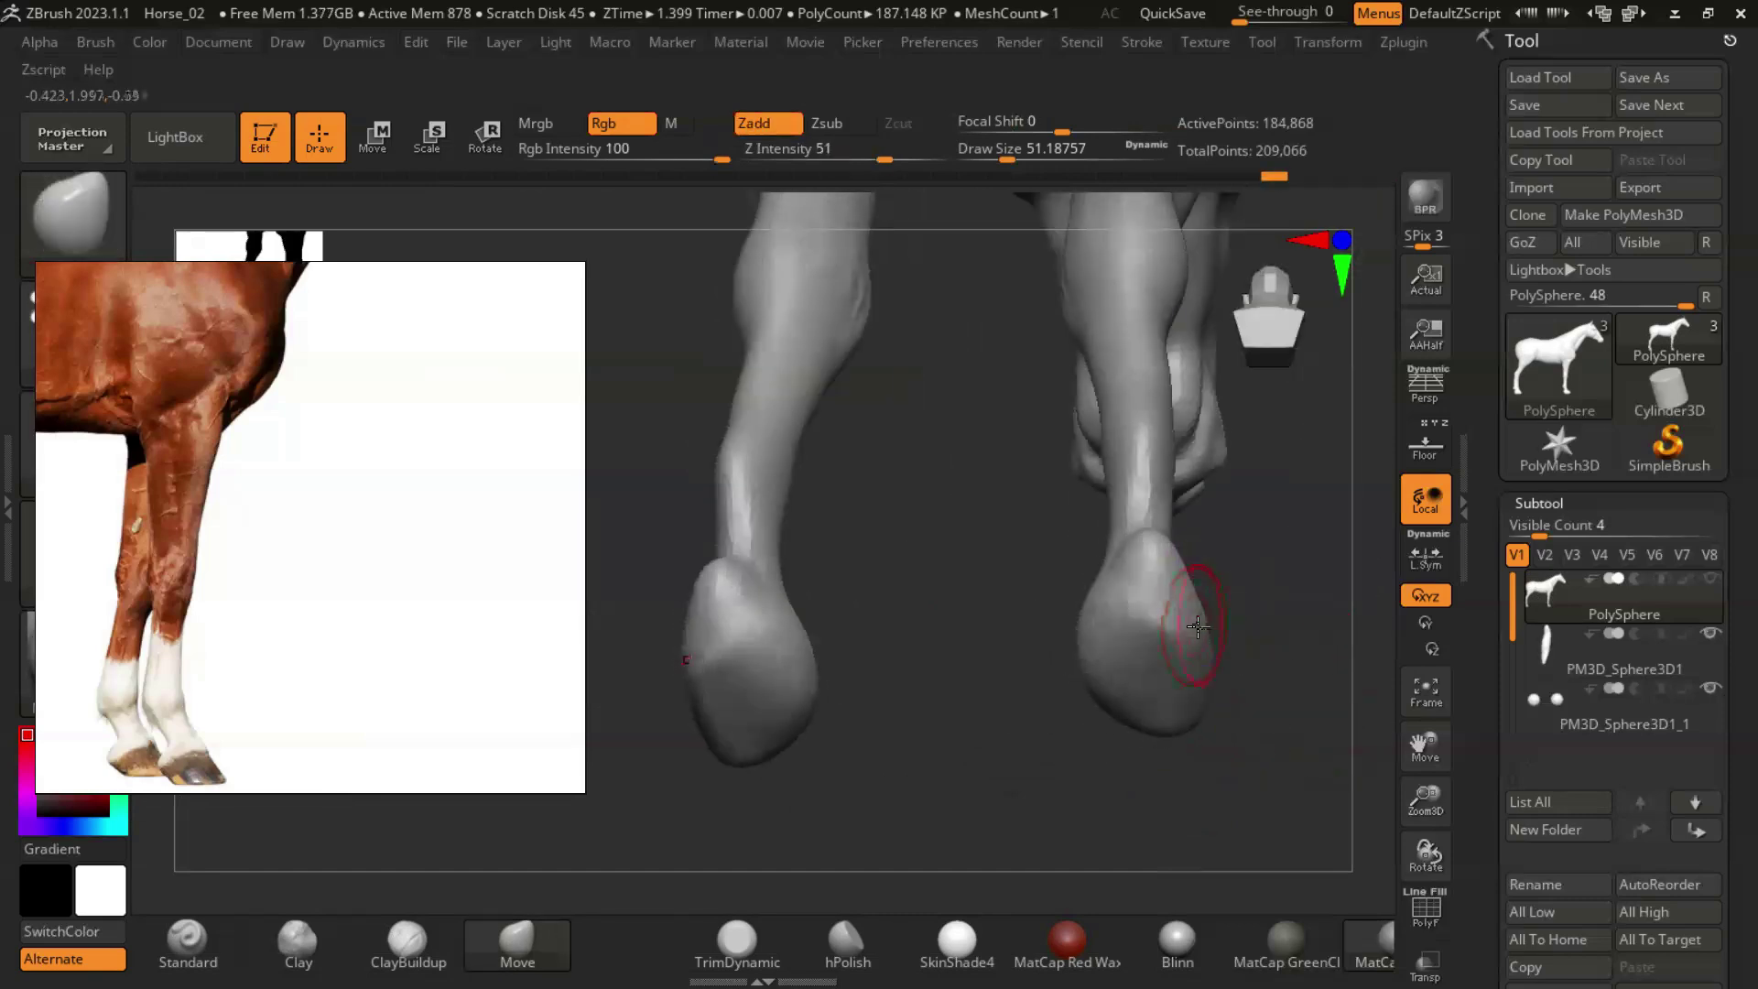
pyautogui.press('s')
pyautogui.moveTo(1144, 615)
pyautogui.mouseDown()
pyautogui.moveTo(1246, 601)
pyautogui.moveTo(1092, 691)
pyautogui.moveTo(1005, 663)
pyautogui.moveTo(1123, 668)
pyautogui.moveTo(1252, 604)
pyautogui.moveTo(1050, 619)
pyautogui.mouseUp()
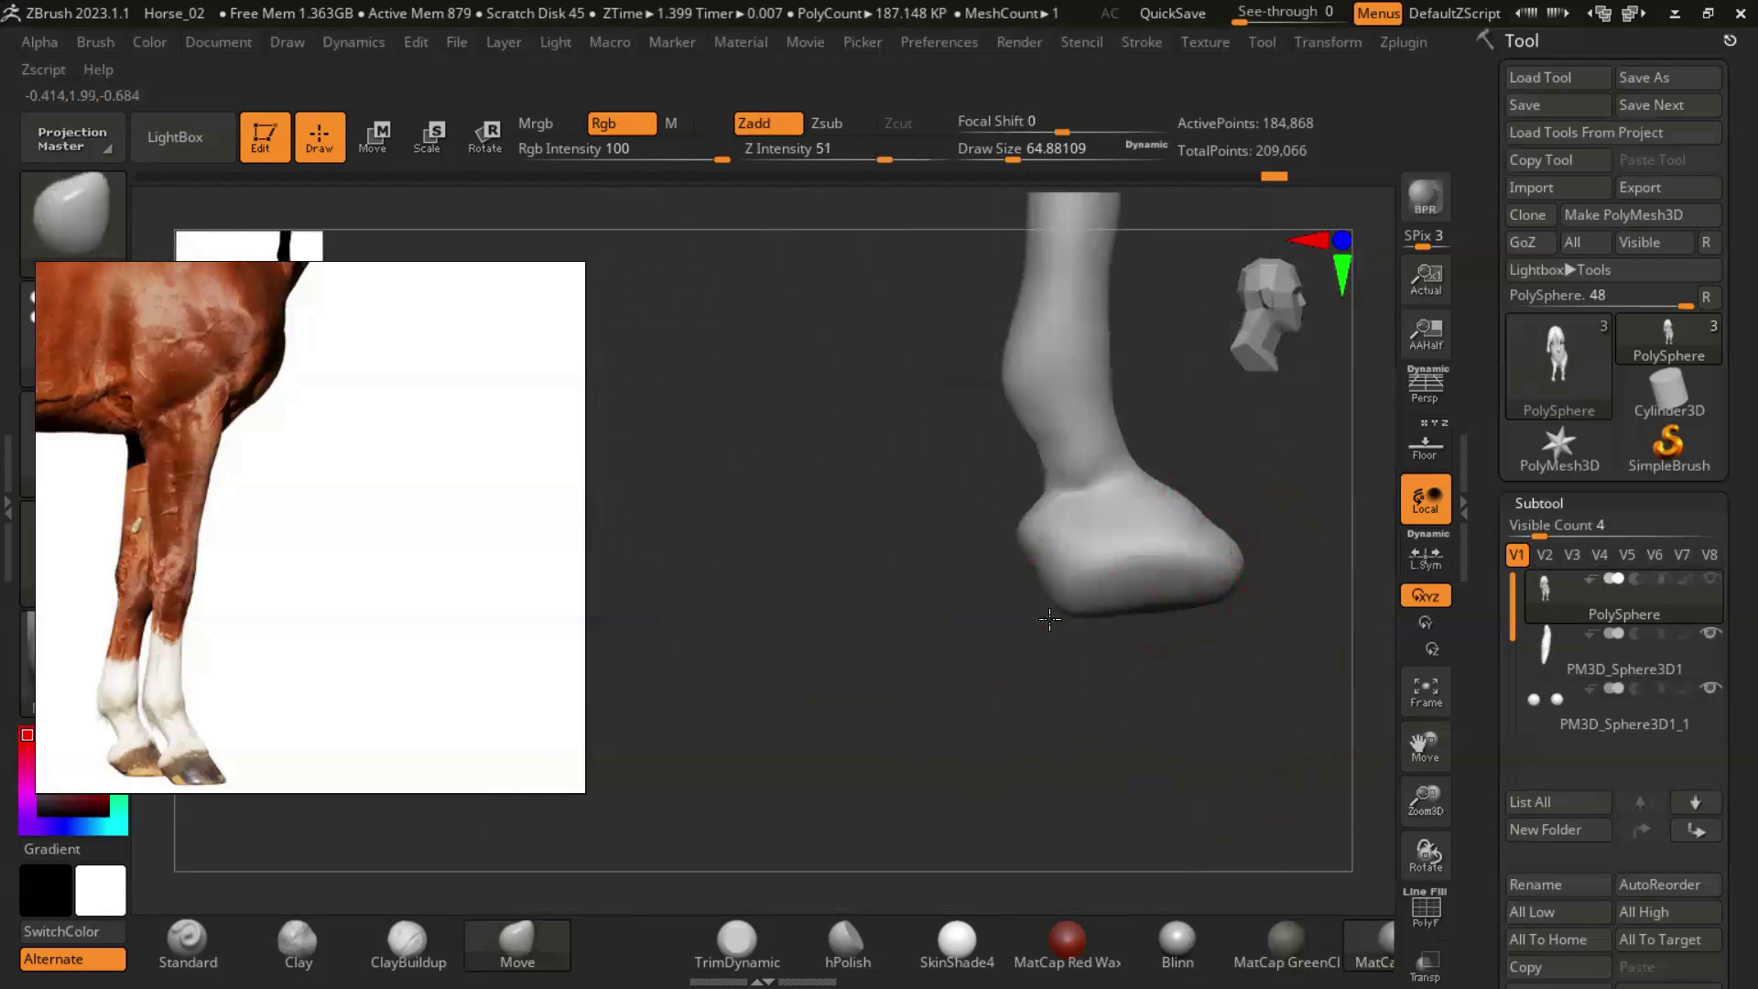
# Slope the front of the hoof down into a pointed toe and adjust its width with Move at a draw size of about 65.
pyautogui.moveTo(1210, 521); pyautogui.dragTo(1185, 498)
pyautogui.hotkey('ctrl', 'z')
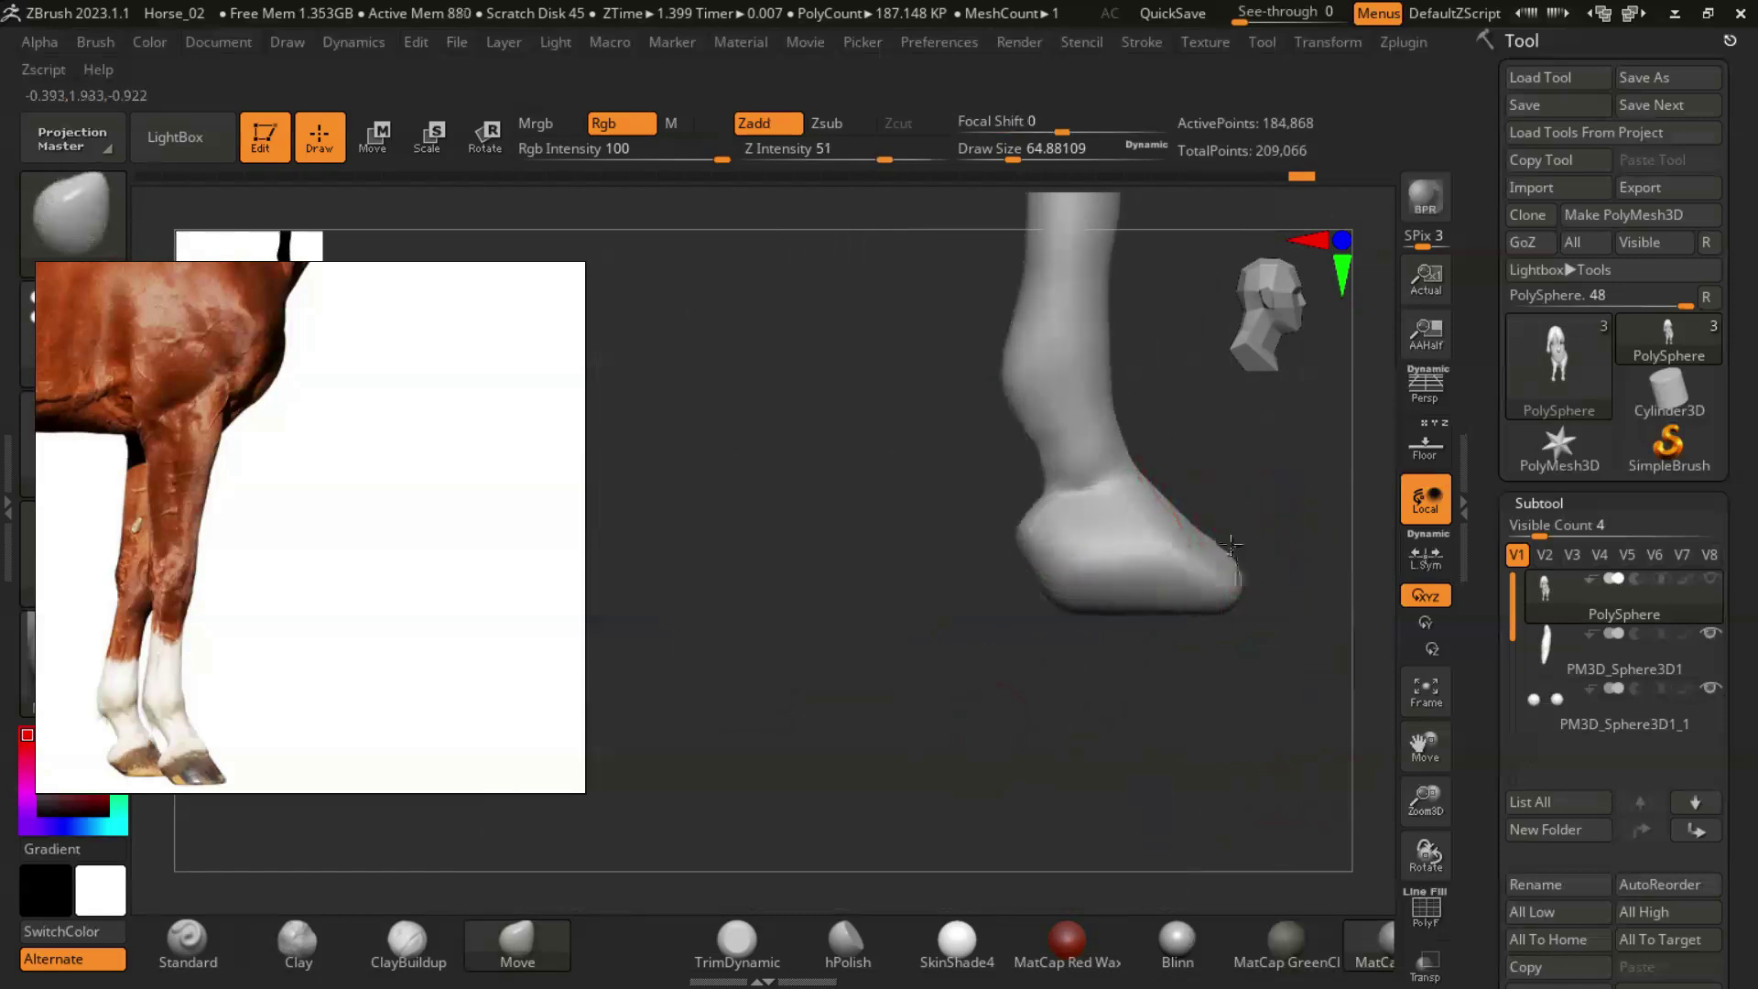
pyautogui.moveTo(1190, 645); pyautogui.dragTo(1122, 550)
pyautogui.moveTo(1212, 620)
pyautogui.mouseDown()
pyautogui.moveTo(1222, 701)
pyautogui.moveTo(1178, 535)
pyautogui.moveTo(1040, 647)
pyautogui.moveTo(1256, 679)
pyautogui.moveTo(1240, 690)
pyautogui.moveTo(1244, 647)
pyautogui.mouseUp()
pyautogui.moveTo(1176, 713)
pyautogui.mouseDown()
pyautogui.moveTo(1059, 647)
pyautogui.moveTo(1111, 707)
pyautogui.moveTo(1206, 649)
pyautogui.mouseUp()
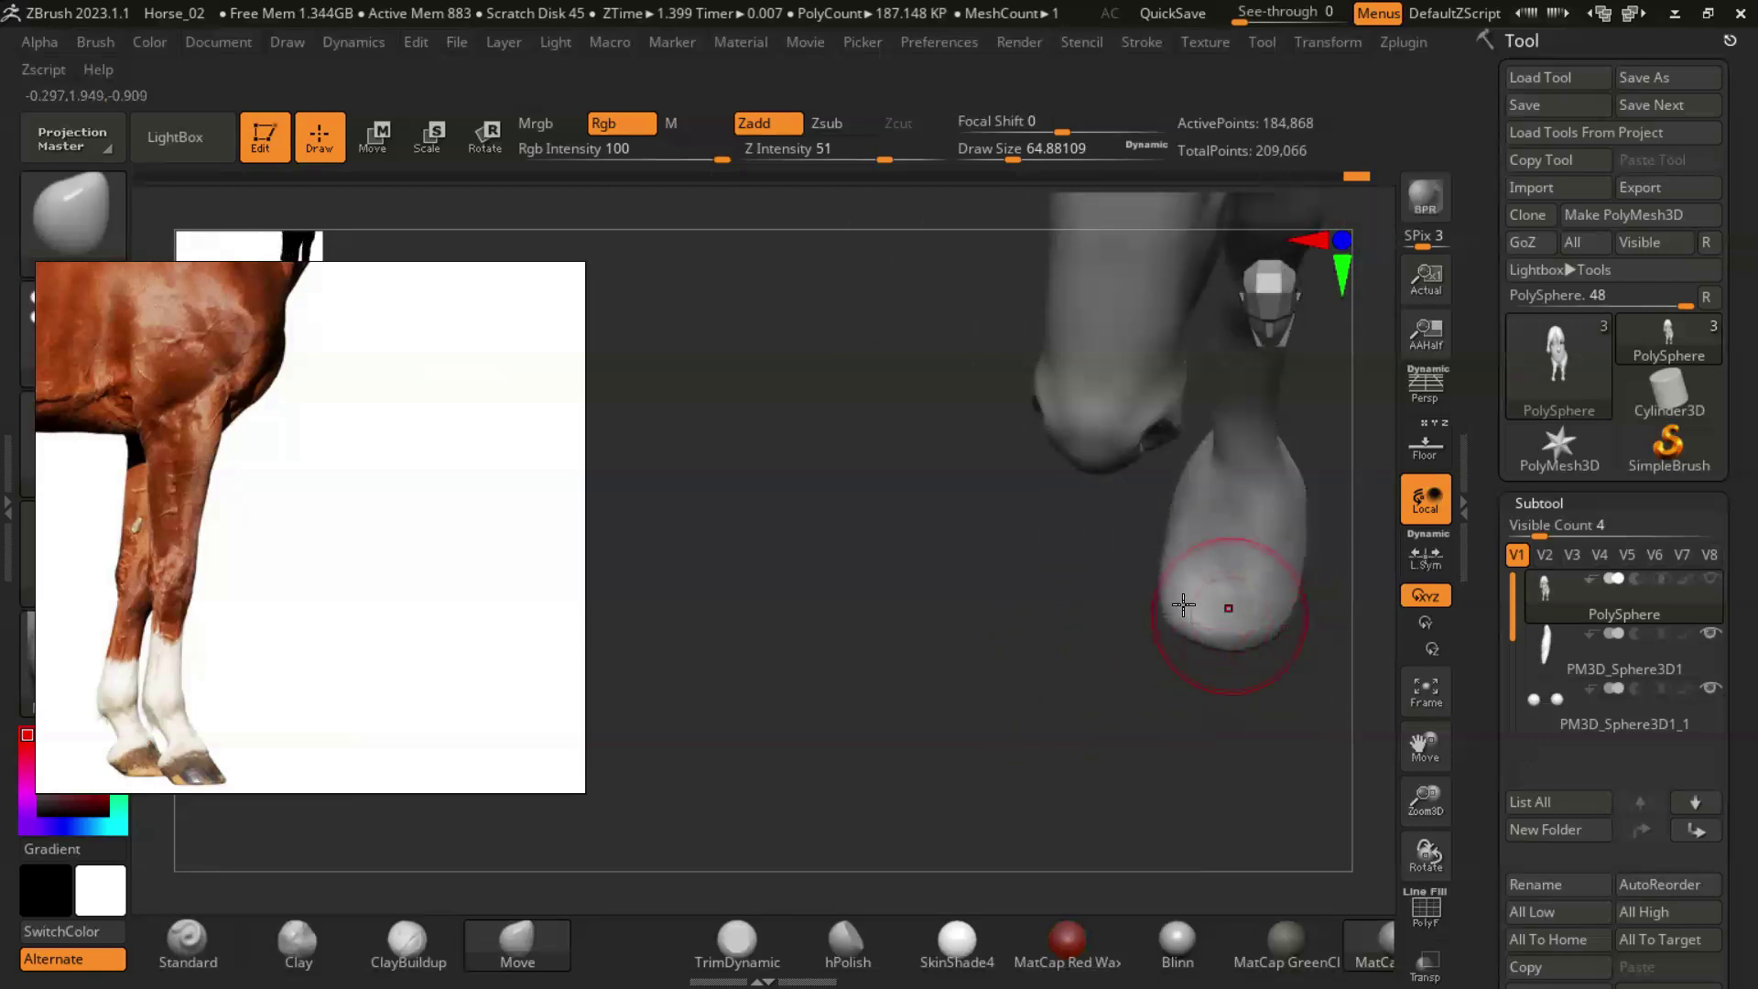
pyautogui.moveTo(1046, 622); pyautogui.dragTo(1184, 733)
# Carve the line around the top of the front hoof with DamStandard at a draw size of about 39.
pyautogui.press('b')
pyautogui.click(292, 193)
pyautogui.moveTo(908, 539)
pyautogui.mouseDown()
pyautogui.moveTo(1073, 509)
pyautogui.moveTo(914, 500)
pyautogui.moveTo(943, 467)
pyautogui.moveTo(974, 560)
pyautogui.mouseUp()
pyautogui.press('s')
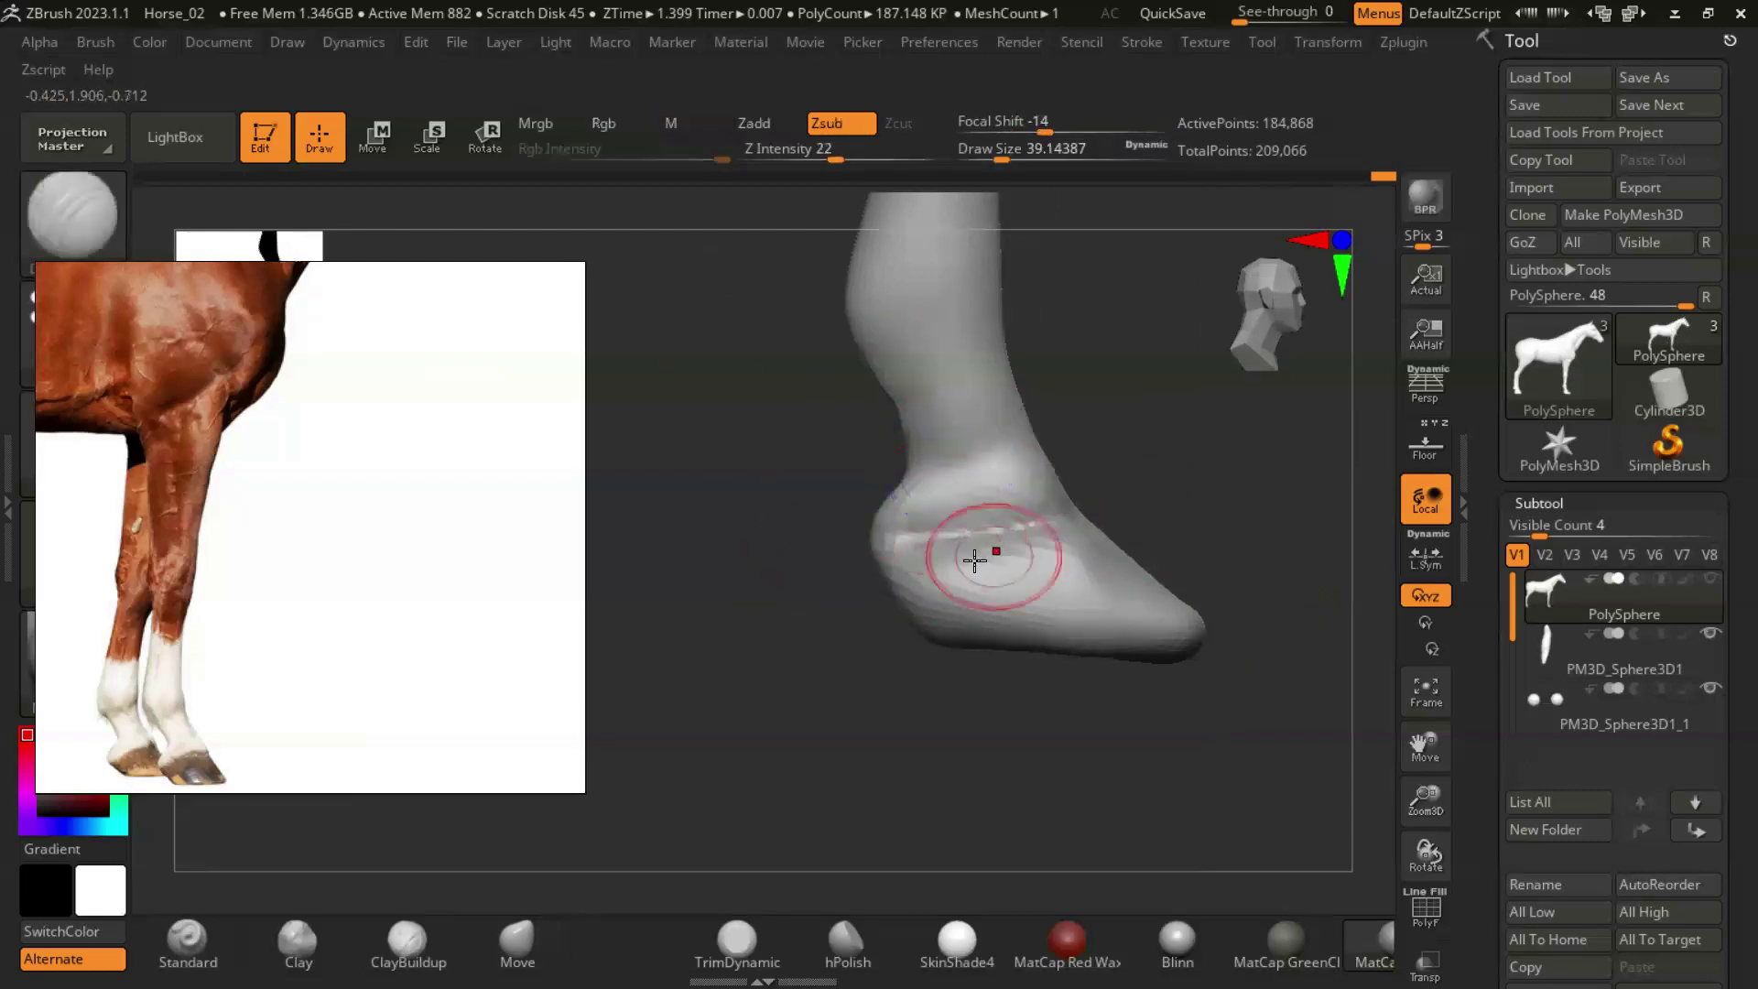
# Sharpen the crease above the front hoof with Pinch at draw size 39, and build up the pastern with ClayBuildup at about 27.
pyautogui.click(104, 225)
pyautogui.click(240, 190)
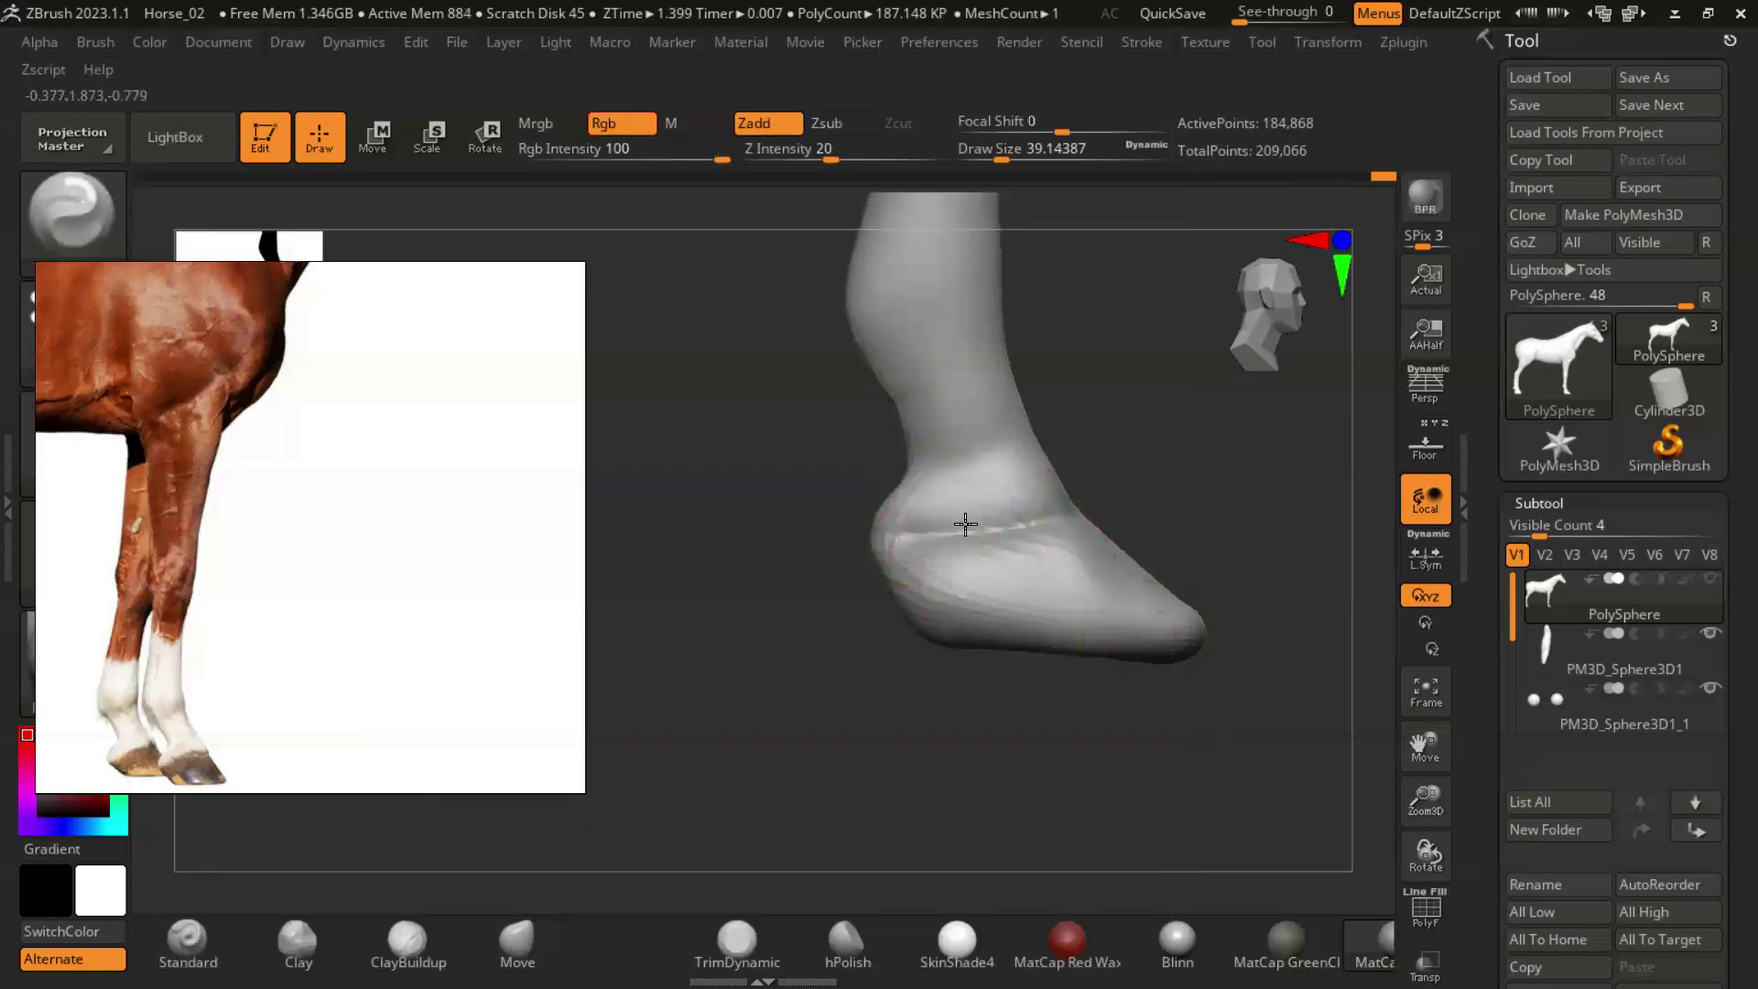
pyautogui.click(408, 938)
pyautogui.moveTo(968, 496); pyautogui.dragTo(934, 502)
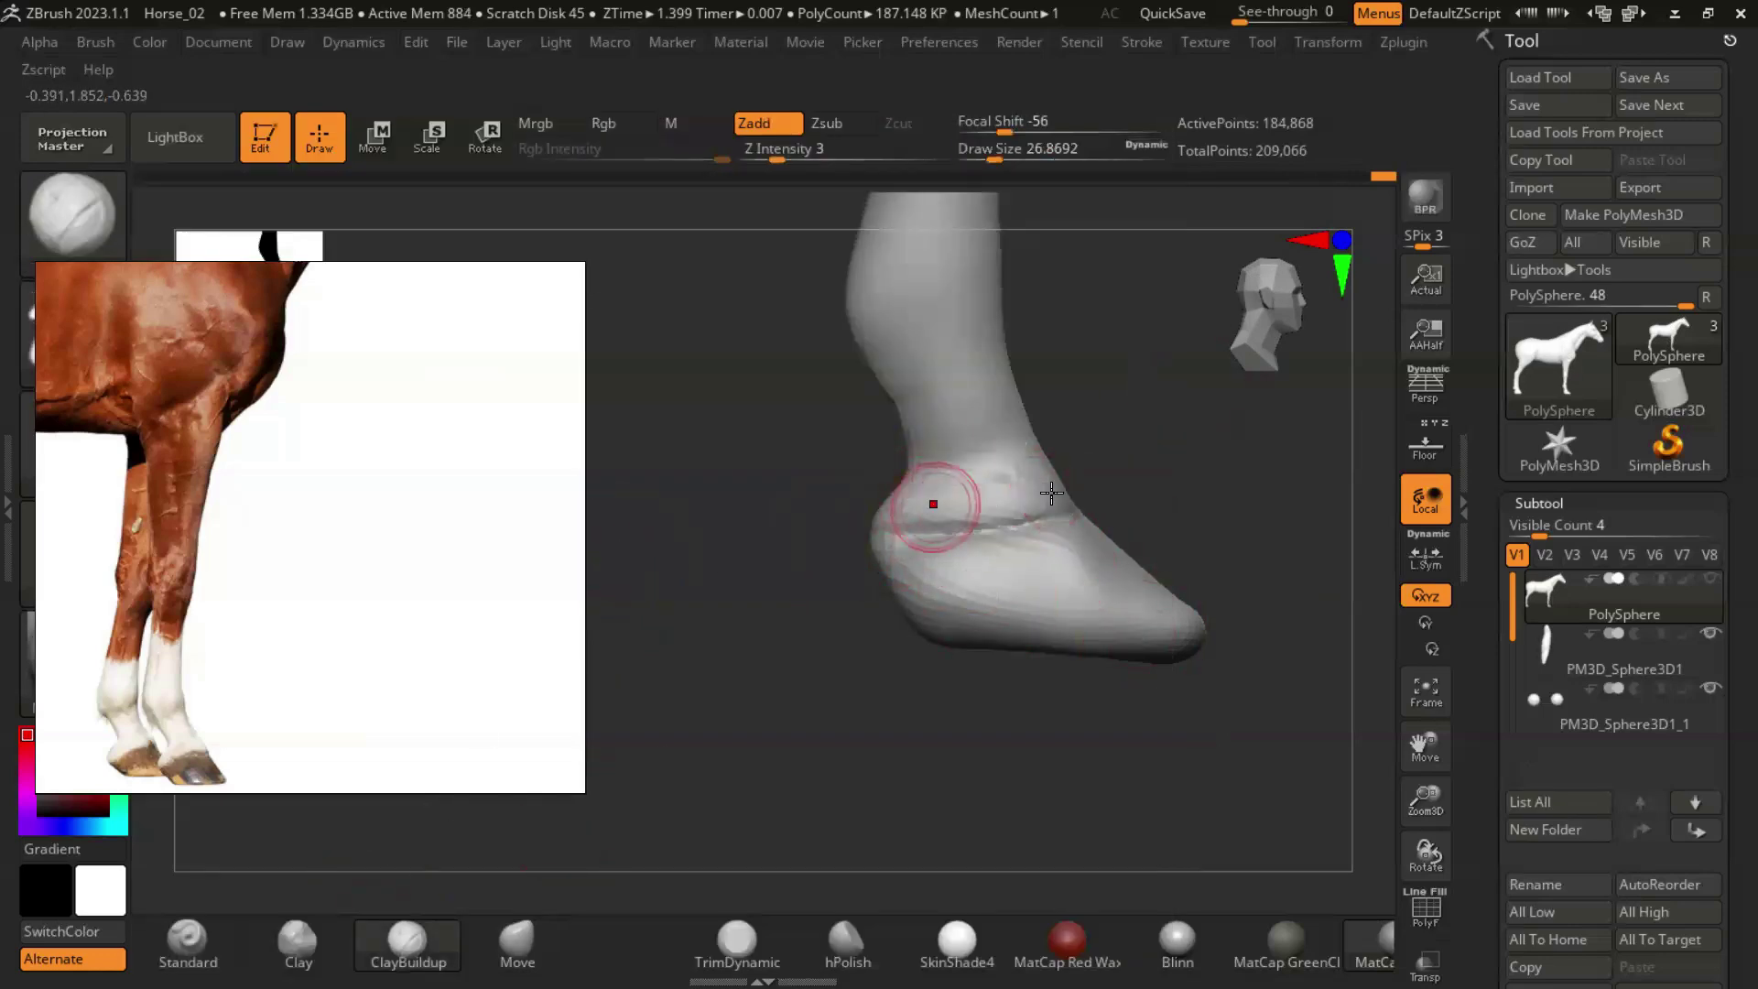
# Carve the crease around the back of the front hoof with DamStandard at a draw size of about 27.
pyautogui.moveTo(1257, 514)
pyautogui.mouseDown()
pyautogui.moveTo(1135, 476)
pyautogui.moveTo(1051, 628)
pyautogui.moveTo(1007, 659)
pyautogui.mouseUp()
pyautogui.press('b')
pyautogui.click(304, 199)
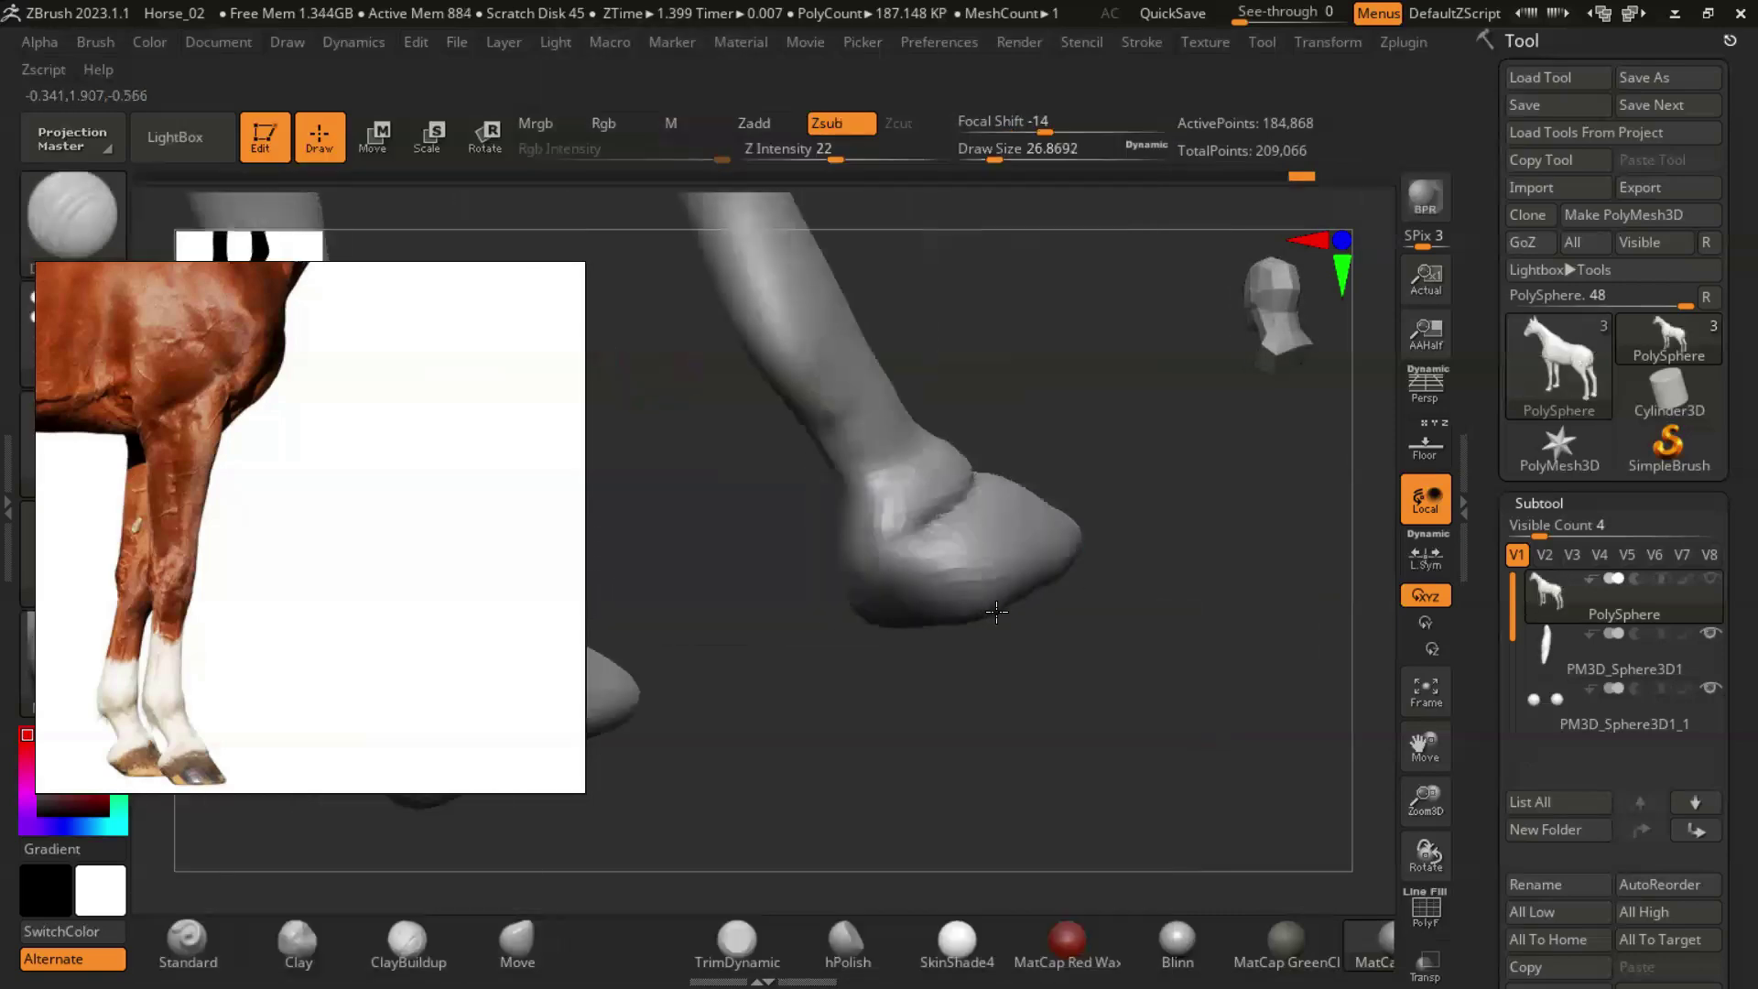
pyautogui.moveTo(905, 524); pyautogui.dragTo(923, 570, button='right')
pyautogui.moveTo(1147, 652)
pyautogui.mouseDown()
pyautogui.moveTo(930, 518)
pyautogui.moveTo(891, 530)
pyautogui.moveTo(1233, 683)
pyautogui.moveTo(989, 502)
pyautogui.mouseUp()
pyautogui.moveTo(805, 462)
pyautogui.mouseDown()
pyautogui.moveTo(1036, 647)
pyautogui.moveTo(969, 616)
pyautogui.mouseUp()
# Reshape the heel and lower edge of the front hoof with Move at a draw size of about 49.
pyautogui.press('b')
pyautogui.press('m')
pyautogui.press('v')
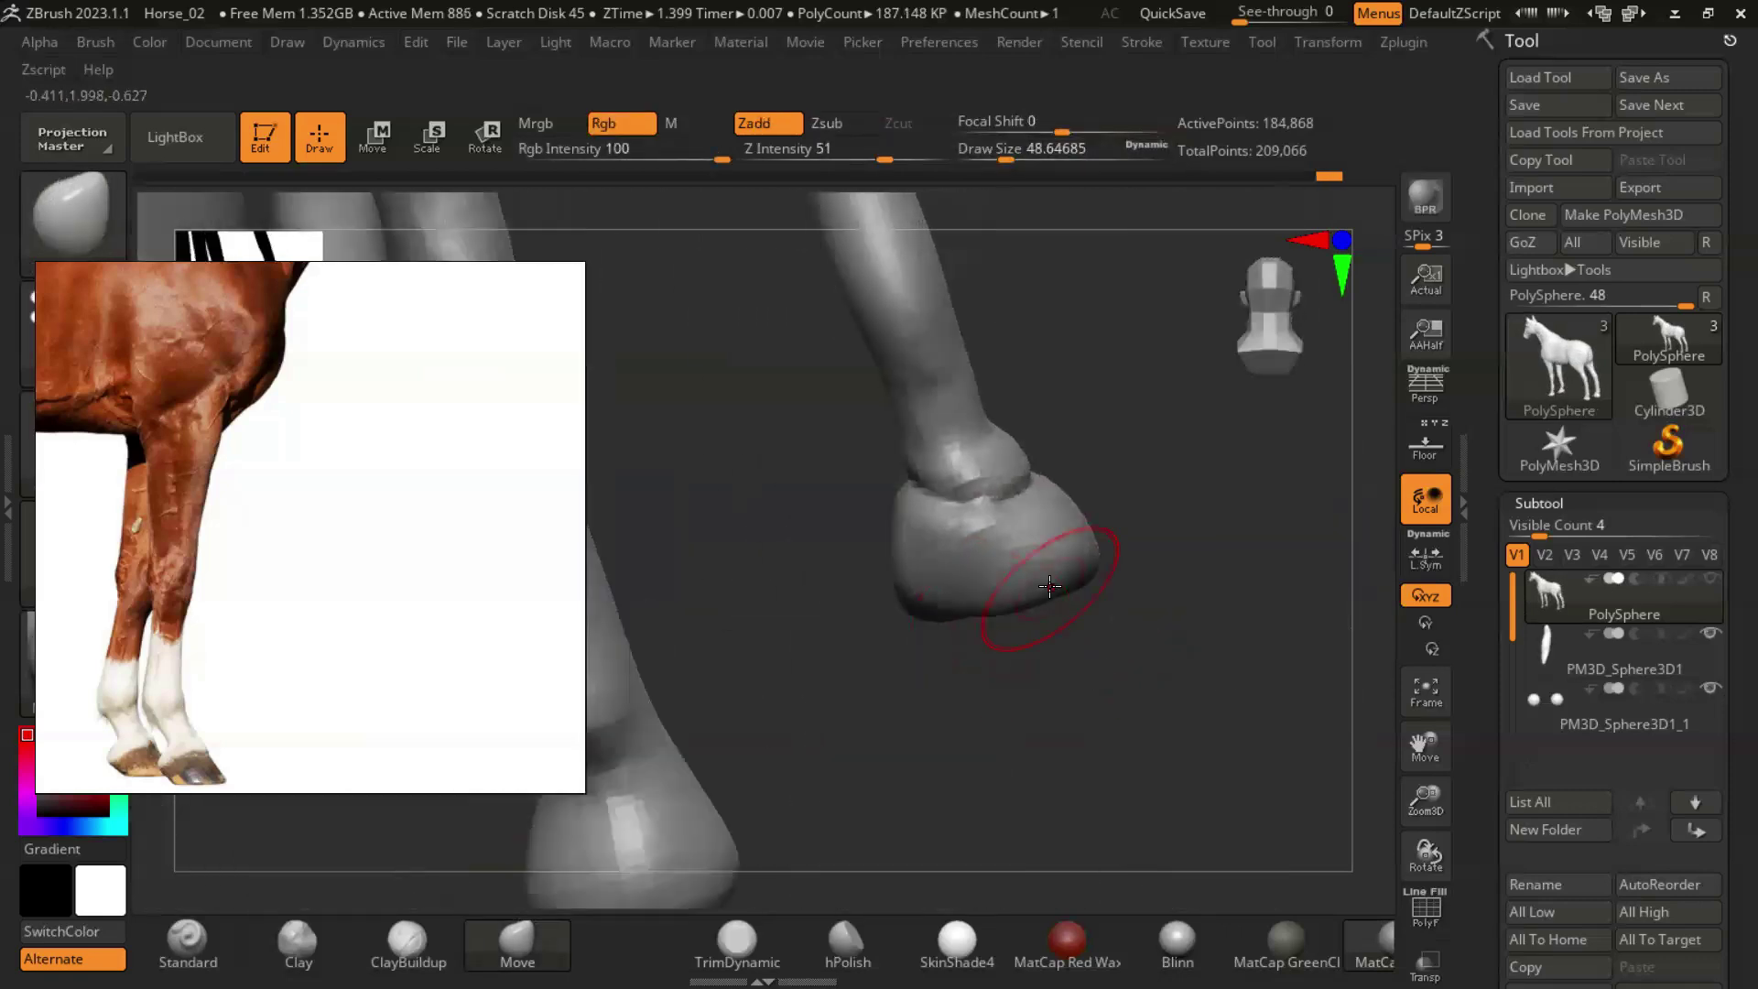
# Flatten the sole of the front hoof from below with TrimDynamic at a draw size of about 49.
pyautogui.moveTo(1084, 674); pyautogui.dragTo(464, 886)
pyautogui.press('b')
pyautogui.press('d')
pyautogui.press('s')
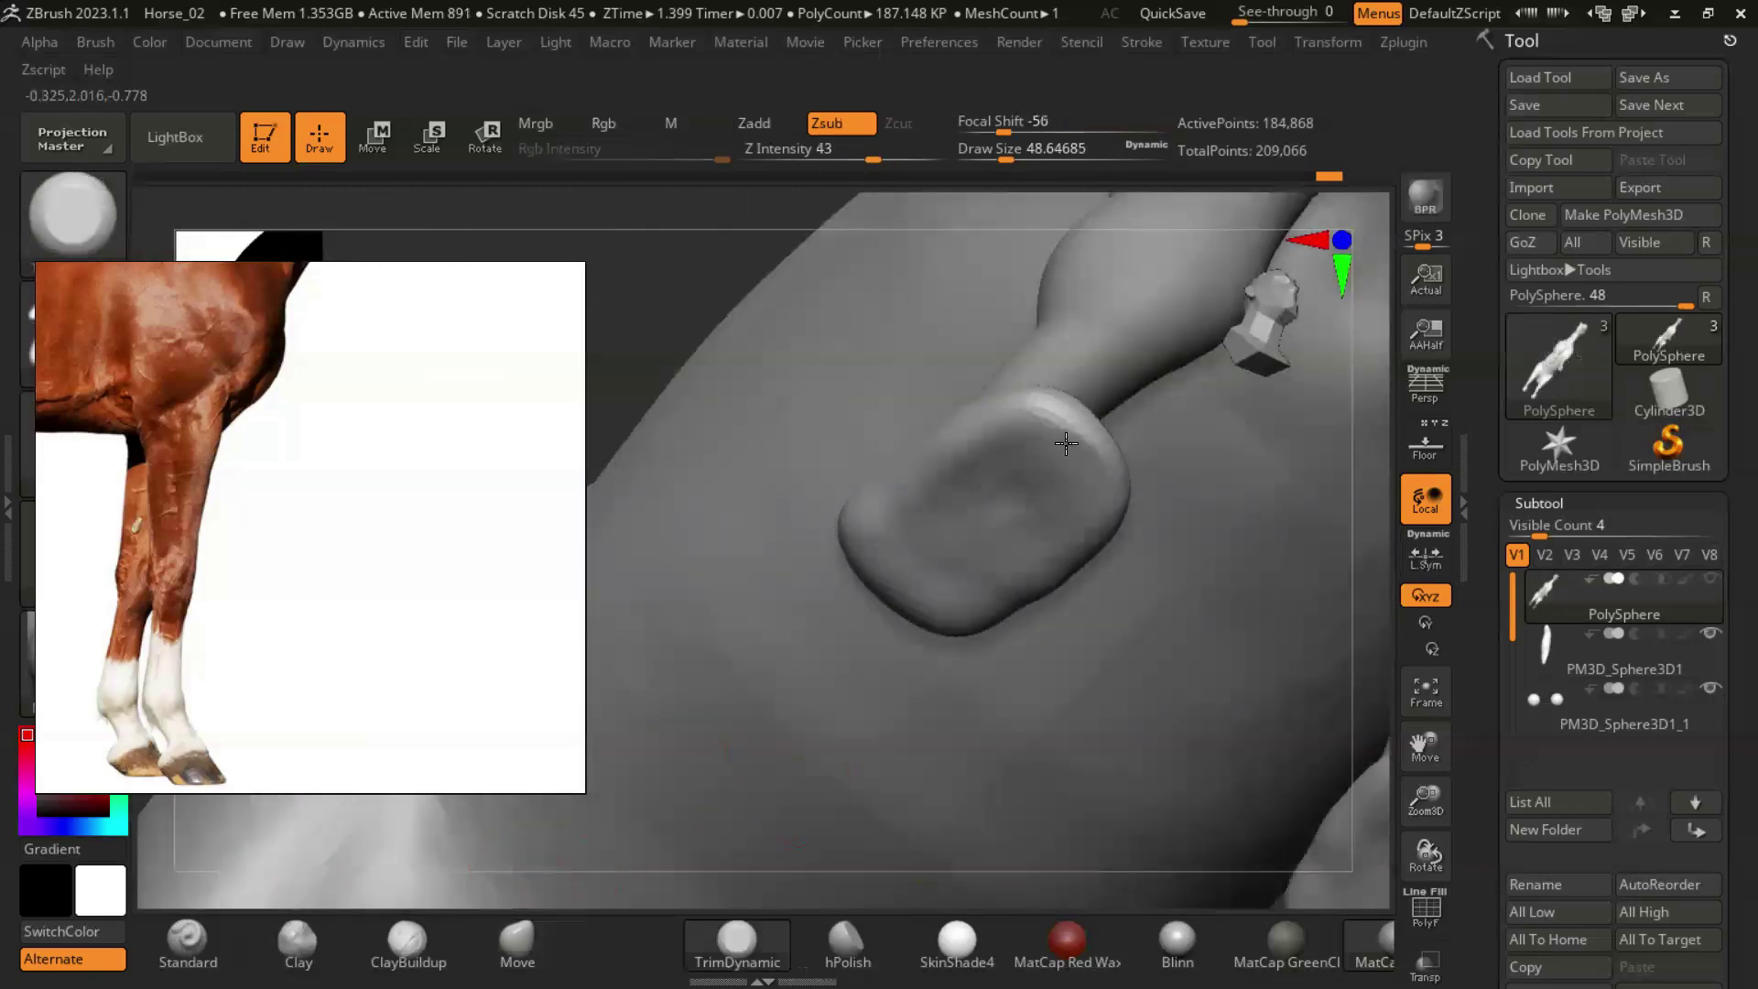
pyautogui.moveTo(1062, 439); pyautogui.dragTo(906, 522)
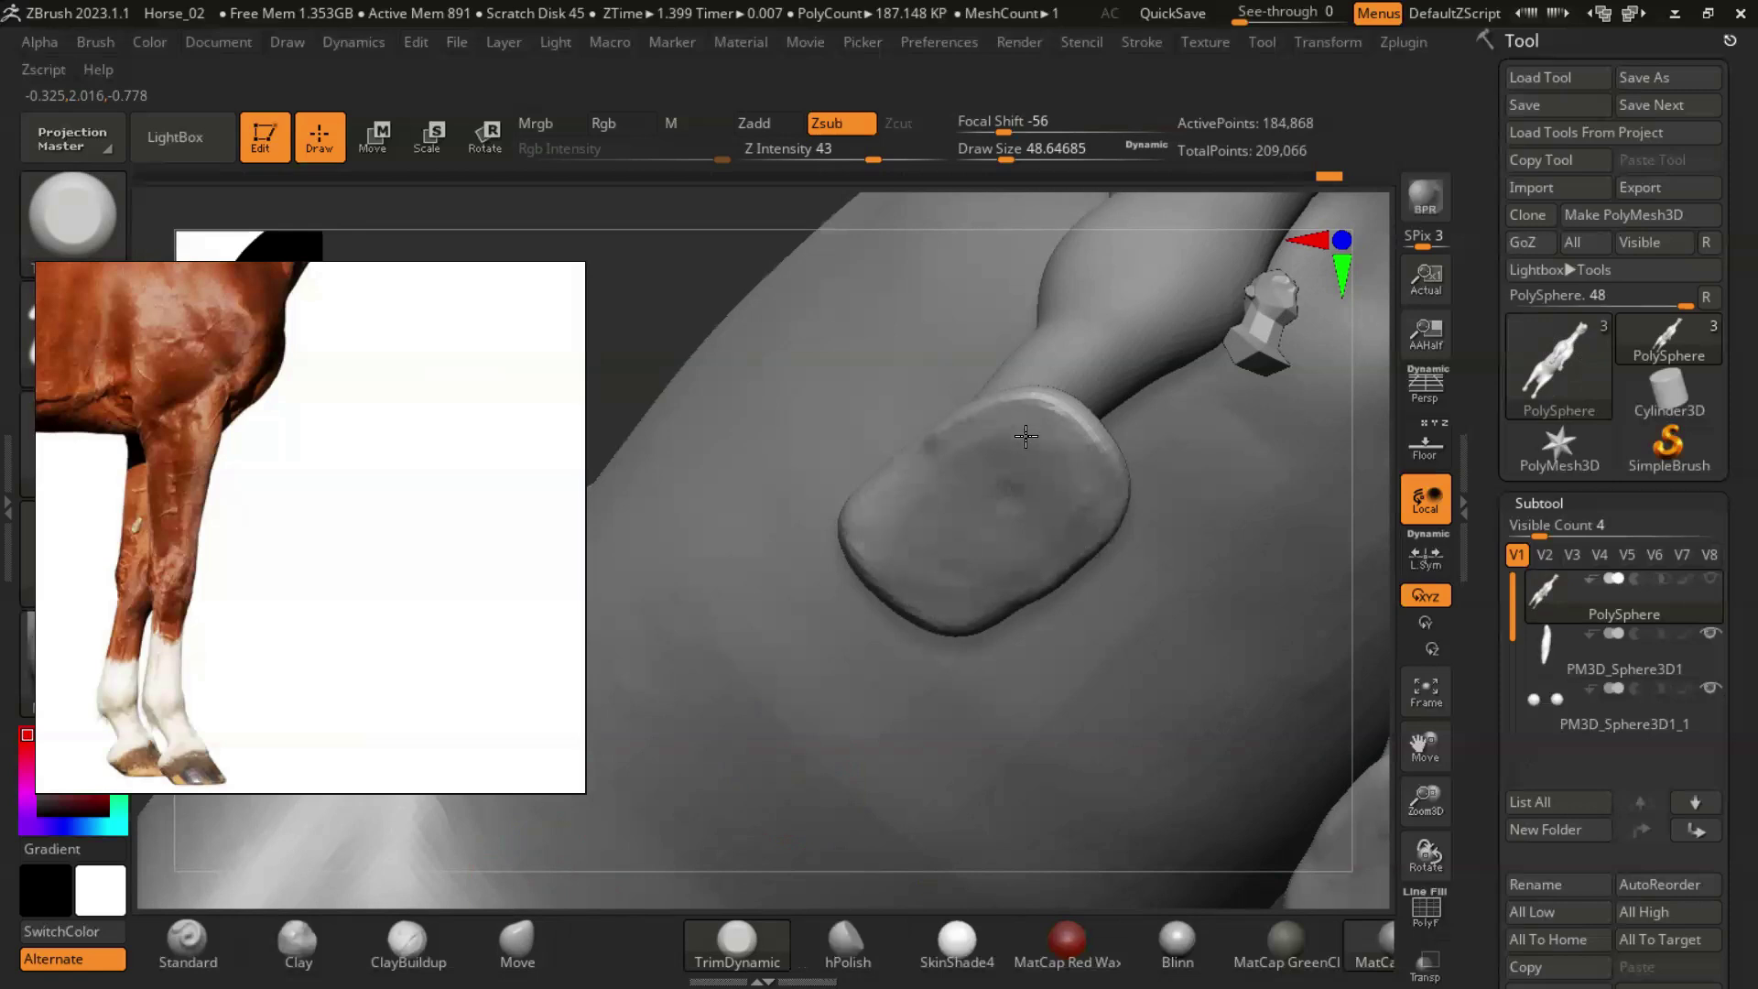
pyautogui.moveTo(1058, 507); pyautogui.dragTo(1098, 448)
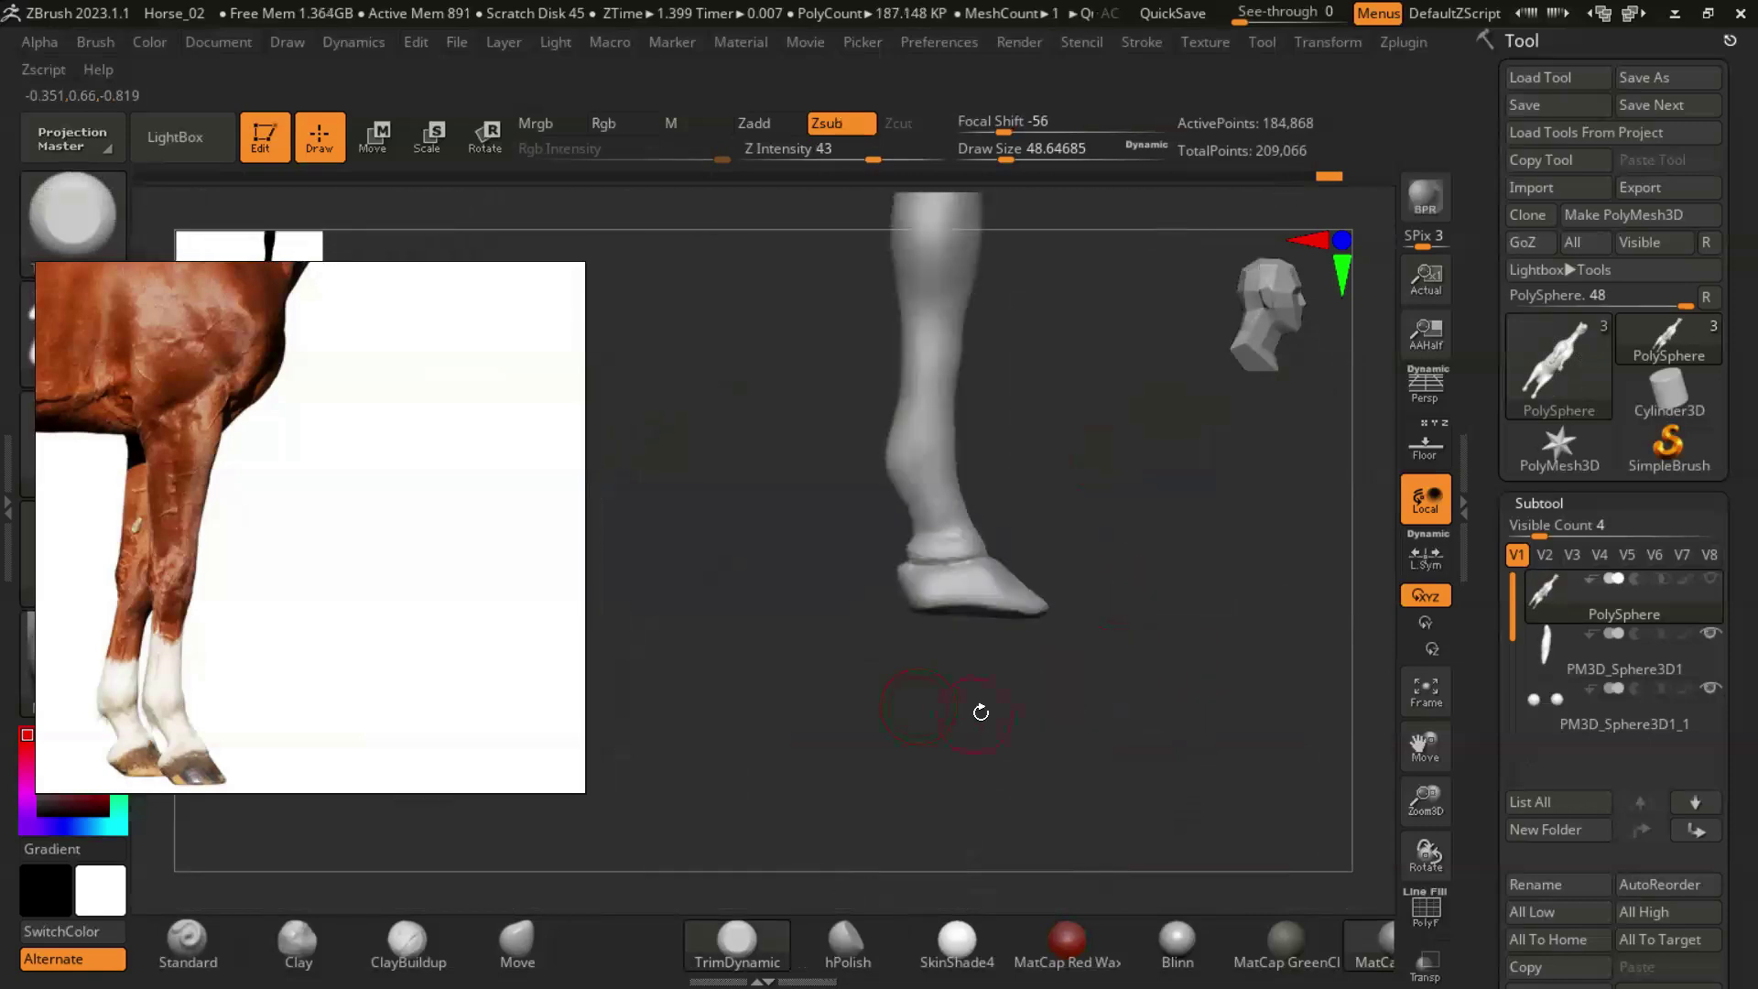
# Adjust the side profile and ground line of the front hoof with Move at a draw size of about 101.
pyautogui.press('b')
pyautogui.press('m')
pyautogui.press('v')
pyautogui.press('s')
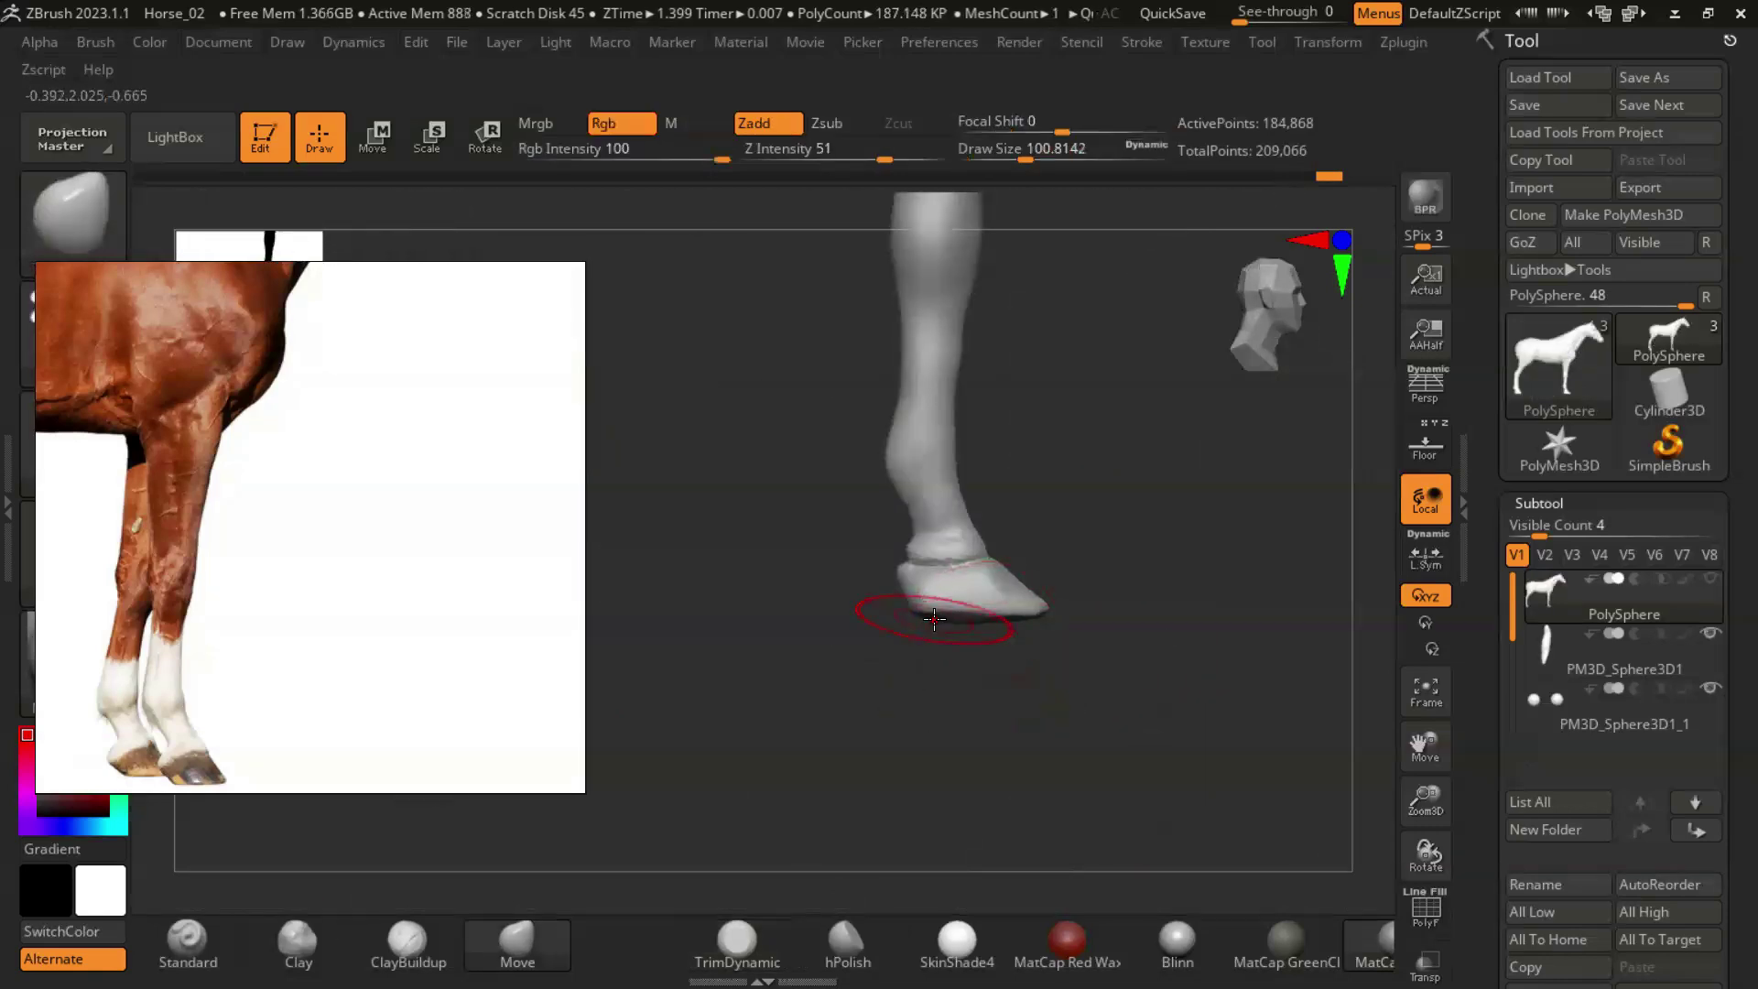
# Flatten the front hoof soles with TrimDynamic and polish the hoof surfaces with hPolish at a draw size of about 74.
pyautogui.moveTo(1008, 667)
pyautogui.mouseDown()
pyautogui.moveTo(1029, 479)
pyautogui.moveTo(1080, 488)
pyautogui.moveTo(893, 628)
pyautogui.moveTo(1035, 663)
pyautogui.moveTo(894, 718)
pyautogui.moveTo(844, 831)
pyautogui.moveTo(983, 824)
pyautogui.mouseUp()
pyautogui.keyDown('shift'); pyautogui.moveTo(1044, 677); pyautogui.dragTo(1001, 655); pyautogui.keyUp('shift')
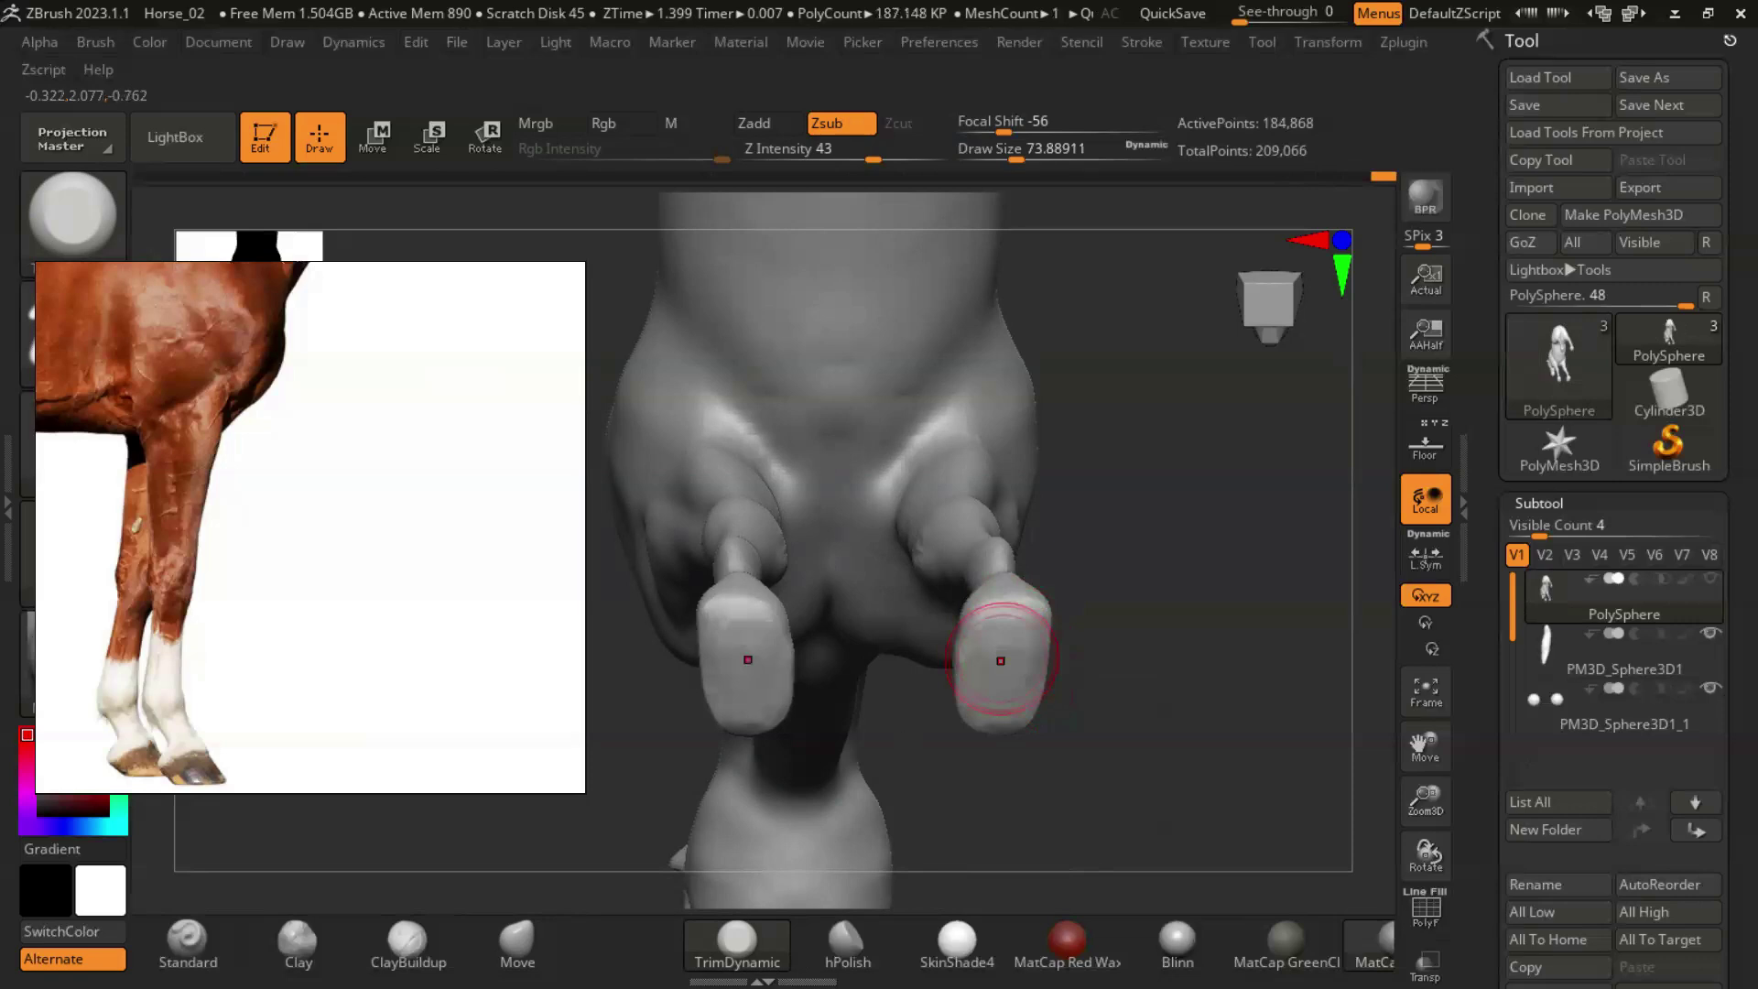
pyautogui.press('b')
pyautogui.press('h')
pyautogui.press('p')
pyautogui.moveTo(1233, 668)
pyautogui.mouseDown()
pyautogui.moveTo(1193, 668)
pyautogui.moveTo(1298, 707)
pyautogui.moveTo(1079, 715)
pyautogui.moveTo(1170, 684)
pyautogui.moveTo(1123, 688)
pyautogui.moveTo(1013, 628)
pyautogui.moveTo(1032, 671)
pyautogui.moveTo(785, 589)
pyautogui.moveTo(851, 766)
pyautogui.moveTo(894, 690)
pyautogui.moveTo(878, 583)
pyautogui.moveTo(1060, 753)
pyautogui.moveTo(894, 640)
pyautogui.moveTo(942, 726)
pyautogui.moveTo(1196, 716)
pyautogui.moveTo(1118, 726)
pyautogui.moveTo(1138, 617)
pyautogui.moveTo(869, 821)
pyautogui.mouseUp()
# Carve a groove along the middle of the front hoof with DamStandard and tighten it with Pinch at a draw size of about 29.
pyautogui.click(99, 215)
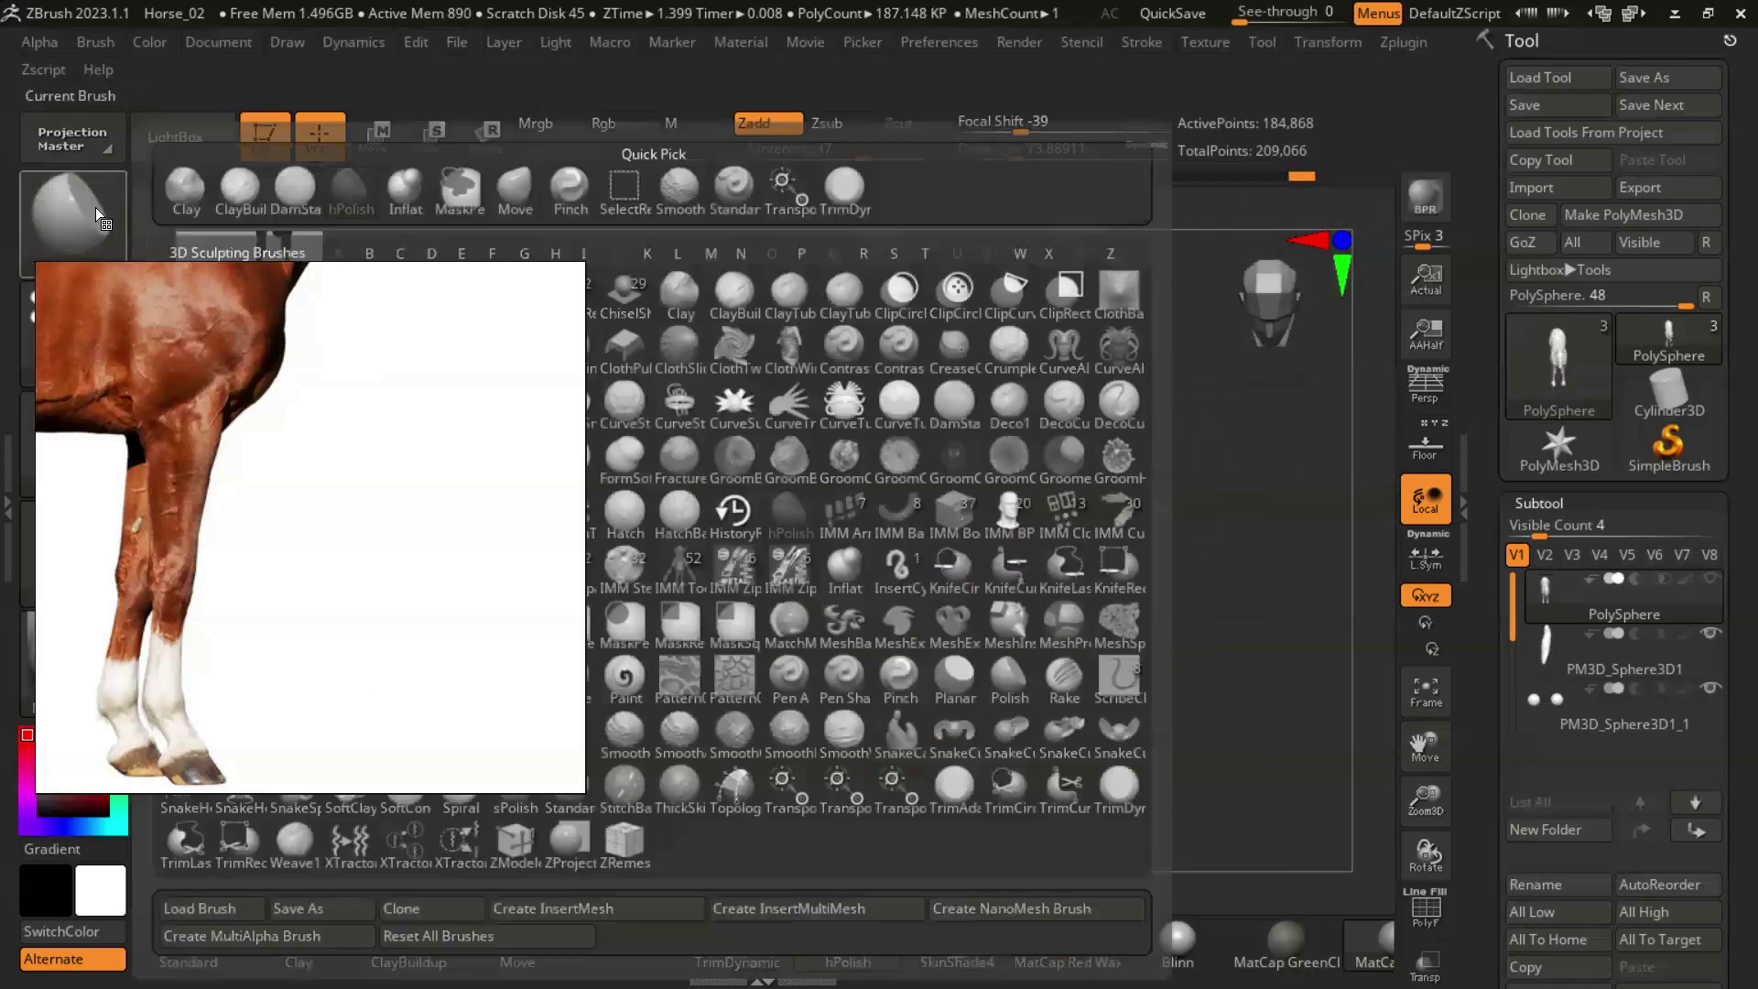
pyautogui.click(295, 191)
pyautogui.moveTo(843, 629)
pyautogui.mouseDown()
pyautogui.moveTo(1079, 648)
pyautogui.moveTo(1175, 690)
pyautogui.moveTo(870, 549)
pyautogui.moveTo(824, 581)
pyautogui.mouseUp()
pyautogui.moveTo(797, 522)
pyautogui.mouseDown()
pyautogui.moveTo(807, 717)
pyautogui.moveTo(895, 726)
pyautogui.moveTo(932, 565)
pyautogui.moveTo(1166, 726)
pyautogui.mouseUp()
pyautogui.click(73, 213)
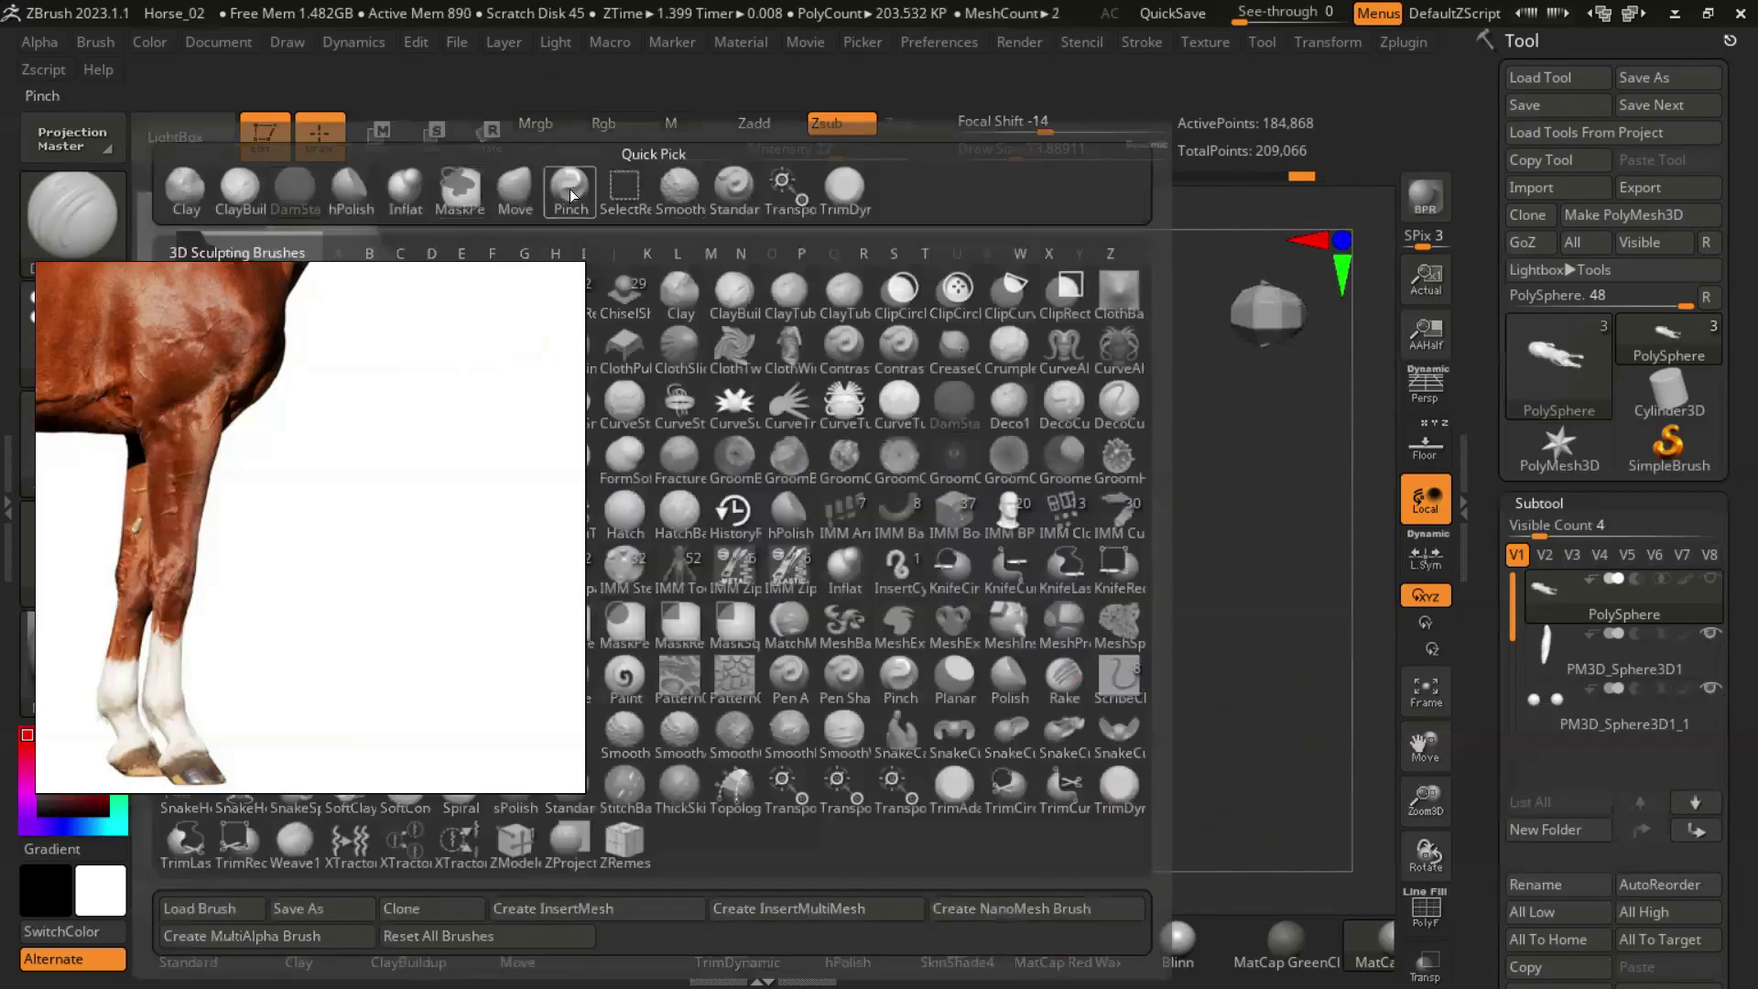
pyautogui.click(570, 188)
pyautogui.moveTo(935, 572); pyautogui.dragTo(929, 565)
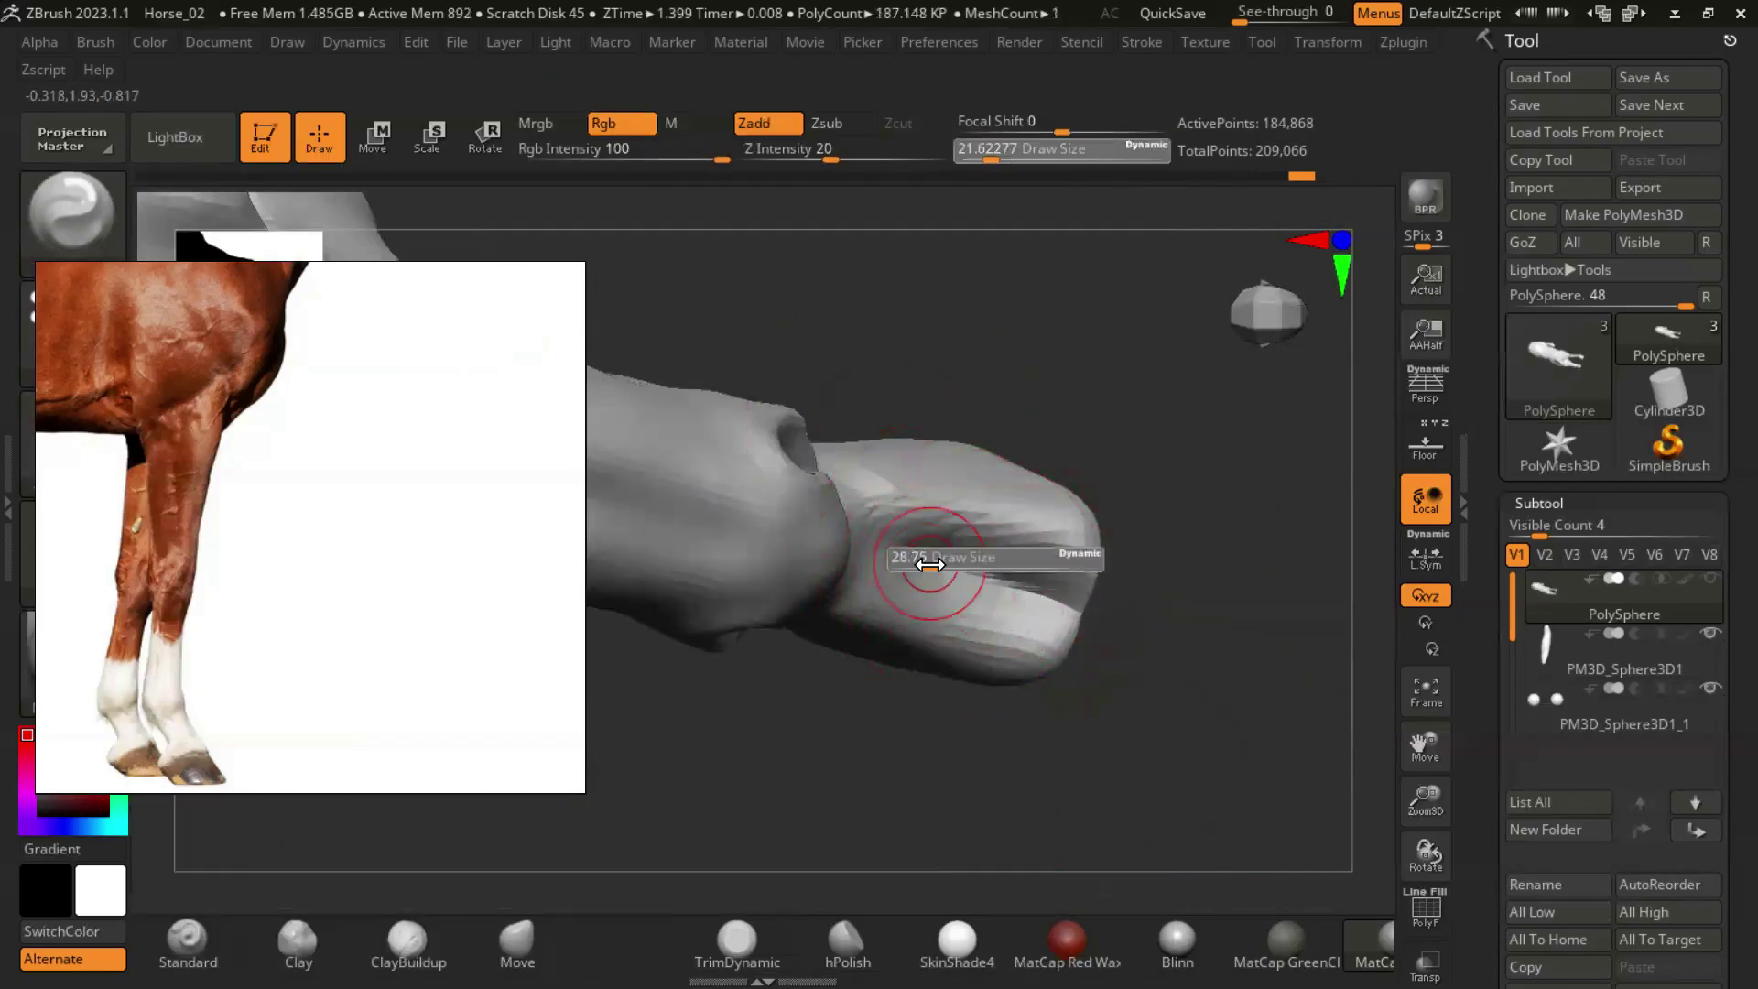
# Refine the hoof's front slope and the back of the pastern with Move at draw sizes of about 90 and 46.
pyautogui.moveTo(1178, 628)
pyautogui.mouseDown()
pyautogui.moveTo(1163, 699)
pyautogui.moveTo(1235, 663)
pyautogui.mouseUp()
pyautogui.click(517, 943)
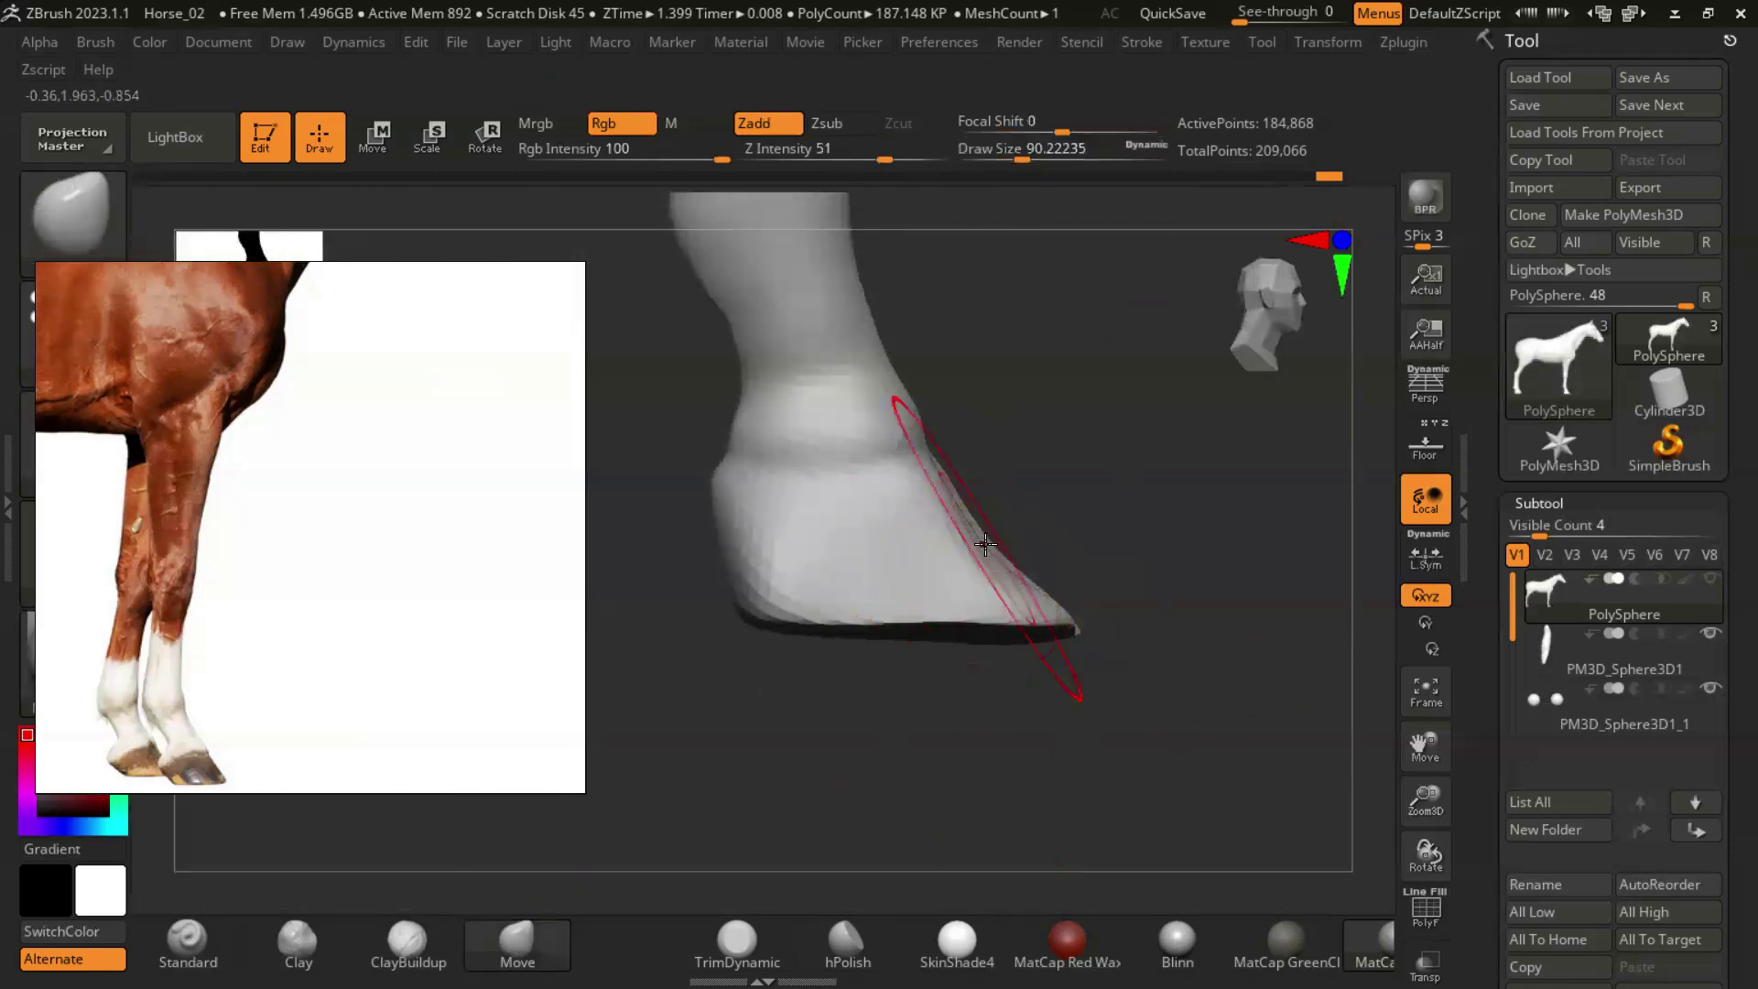
pyautogui.moveTo(985, 539); pyautogui.dragTo(981, 542)
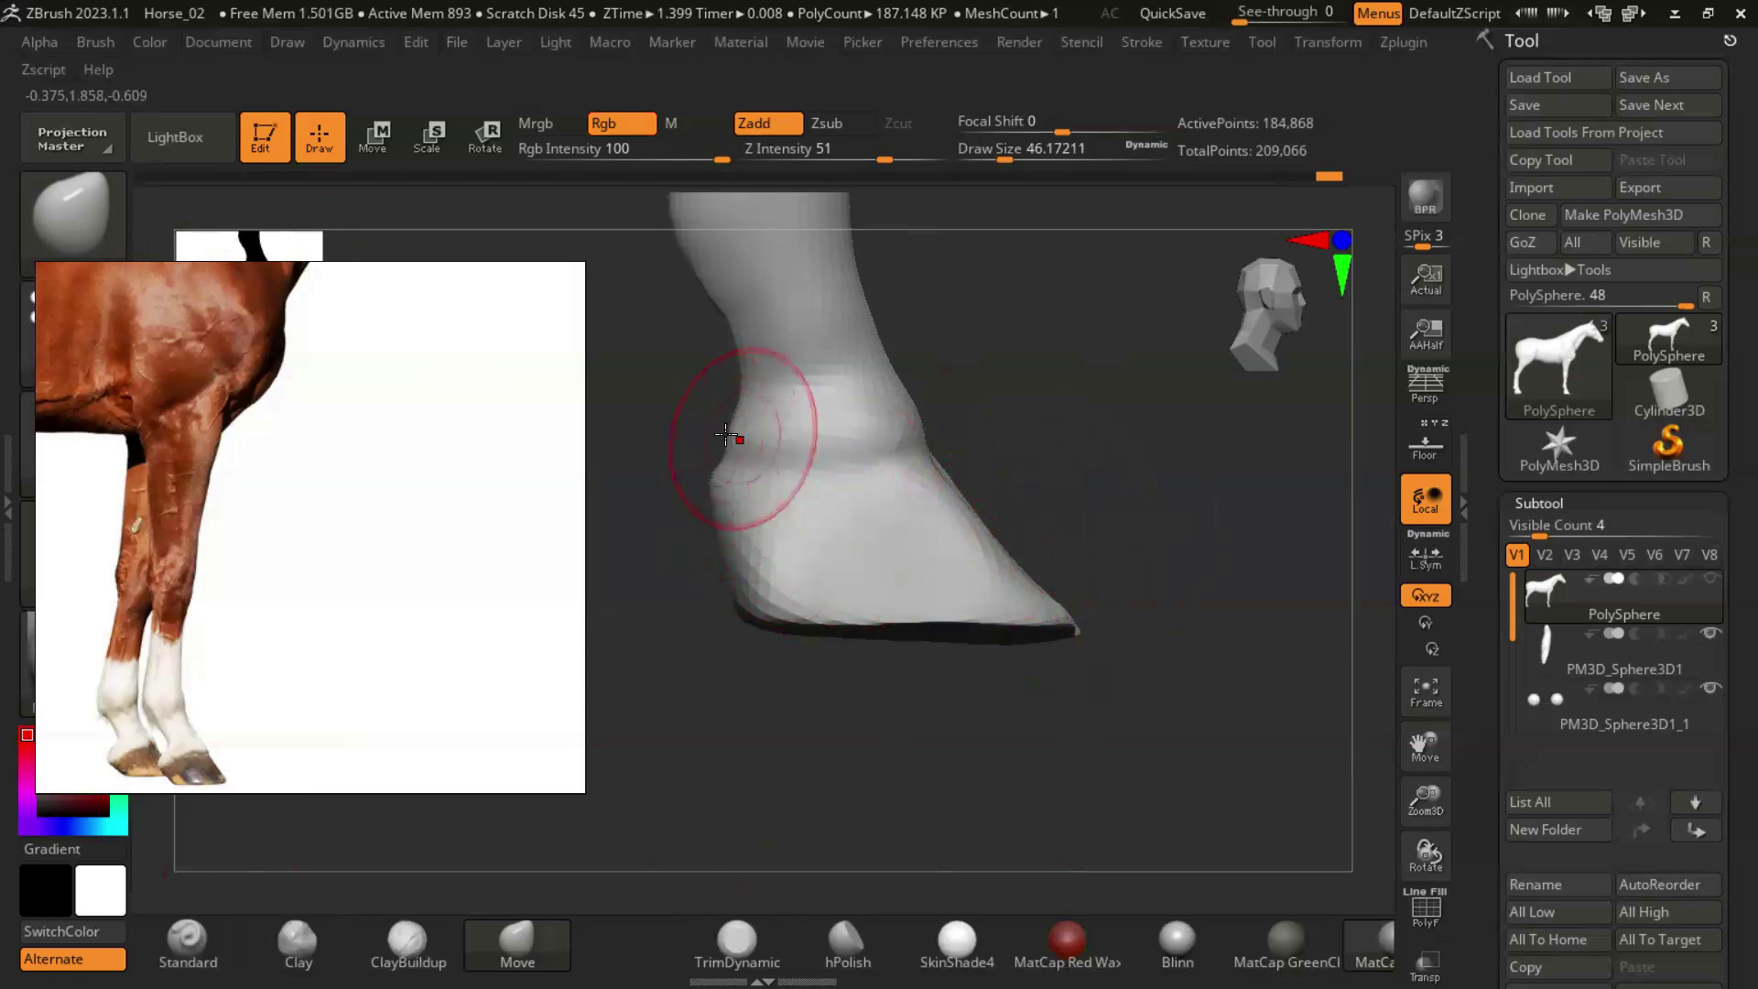
# Build up a raised band around the pastern just above the front hoof with ClayBuildup at a draw size of about 25.
pyautogui.click(408, 939)
pyautogui.press('s')
pyautogui.moveTo(816, 414); pyautogui.dragTo(813, 414)
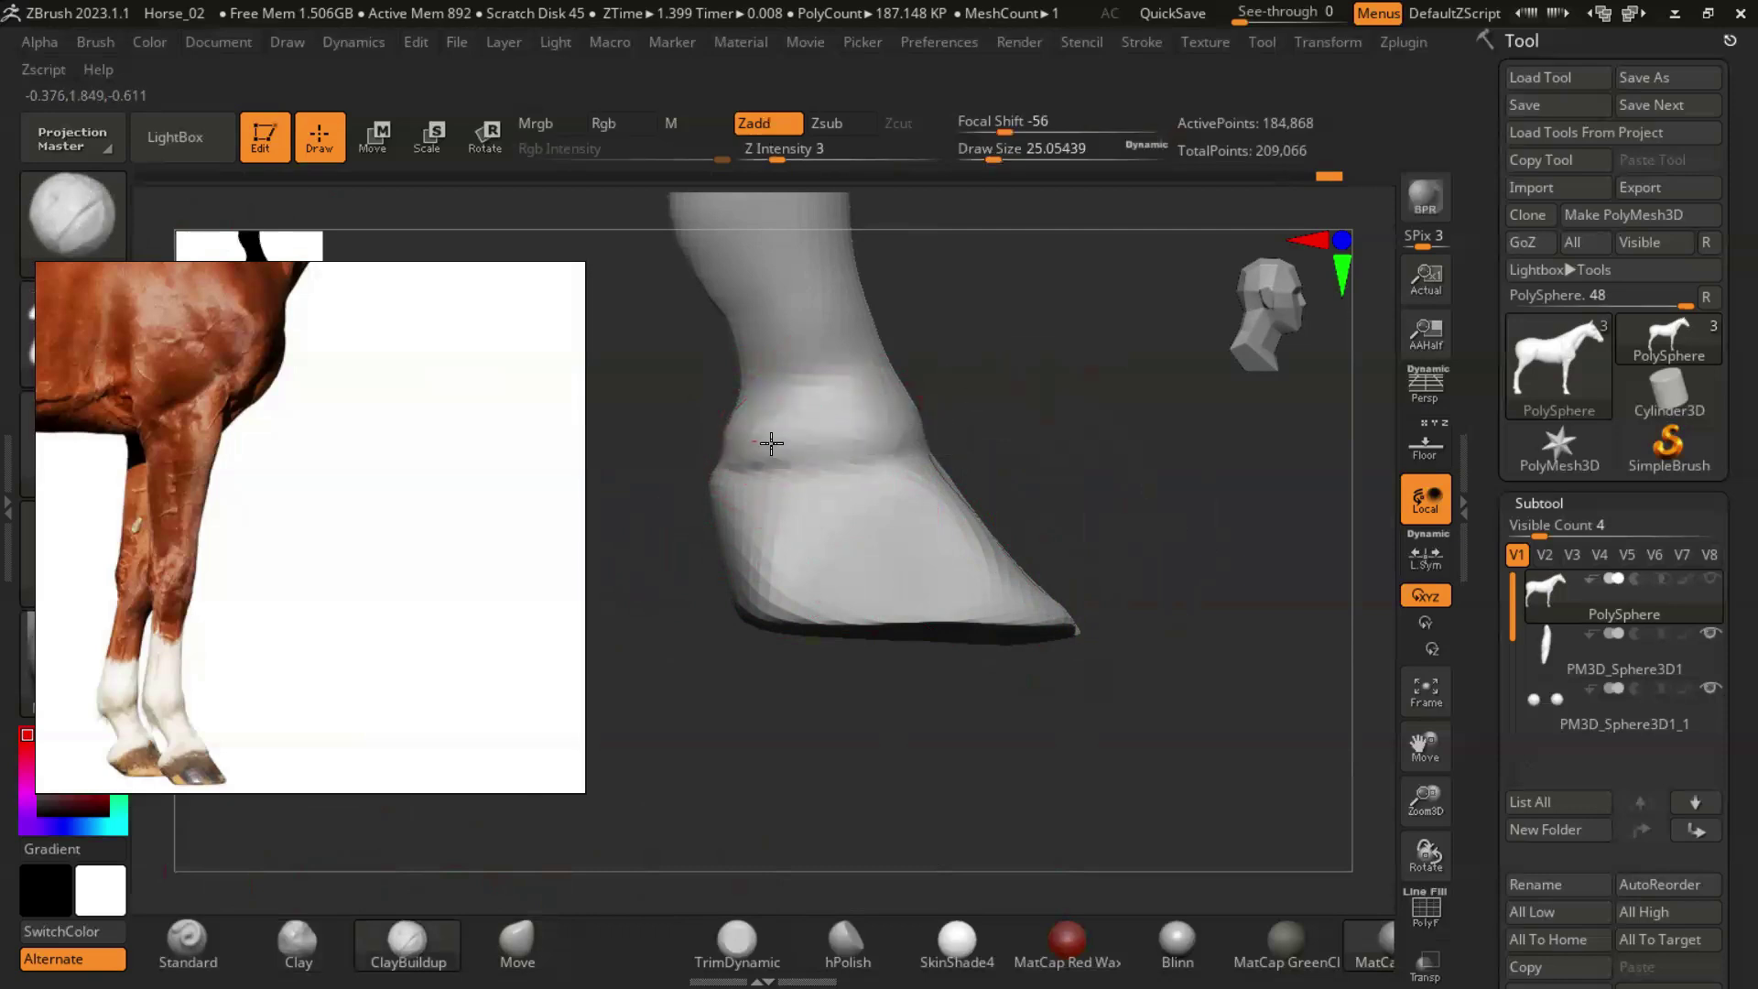
pyautogui.moveTo(941, 412); pyautogui.dragTo(885, 472)
pyautogui.moveTo(1014, 486); pyautogui.dragTo(707, 411)
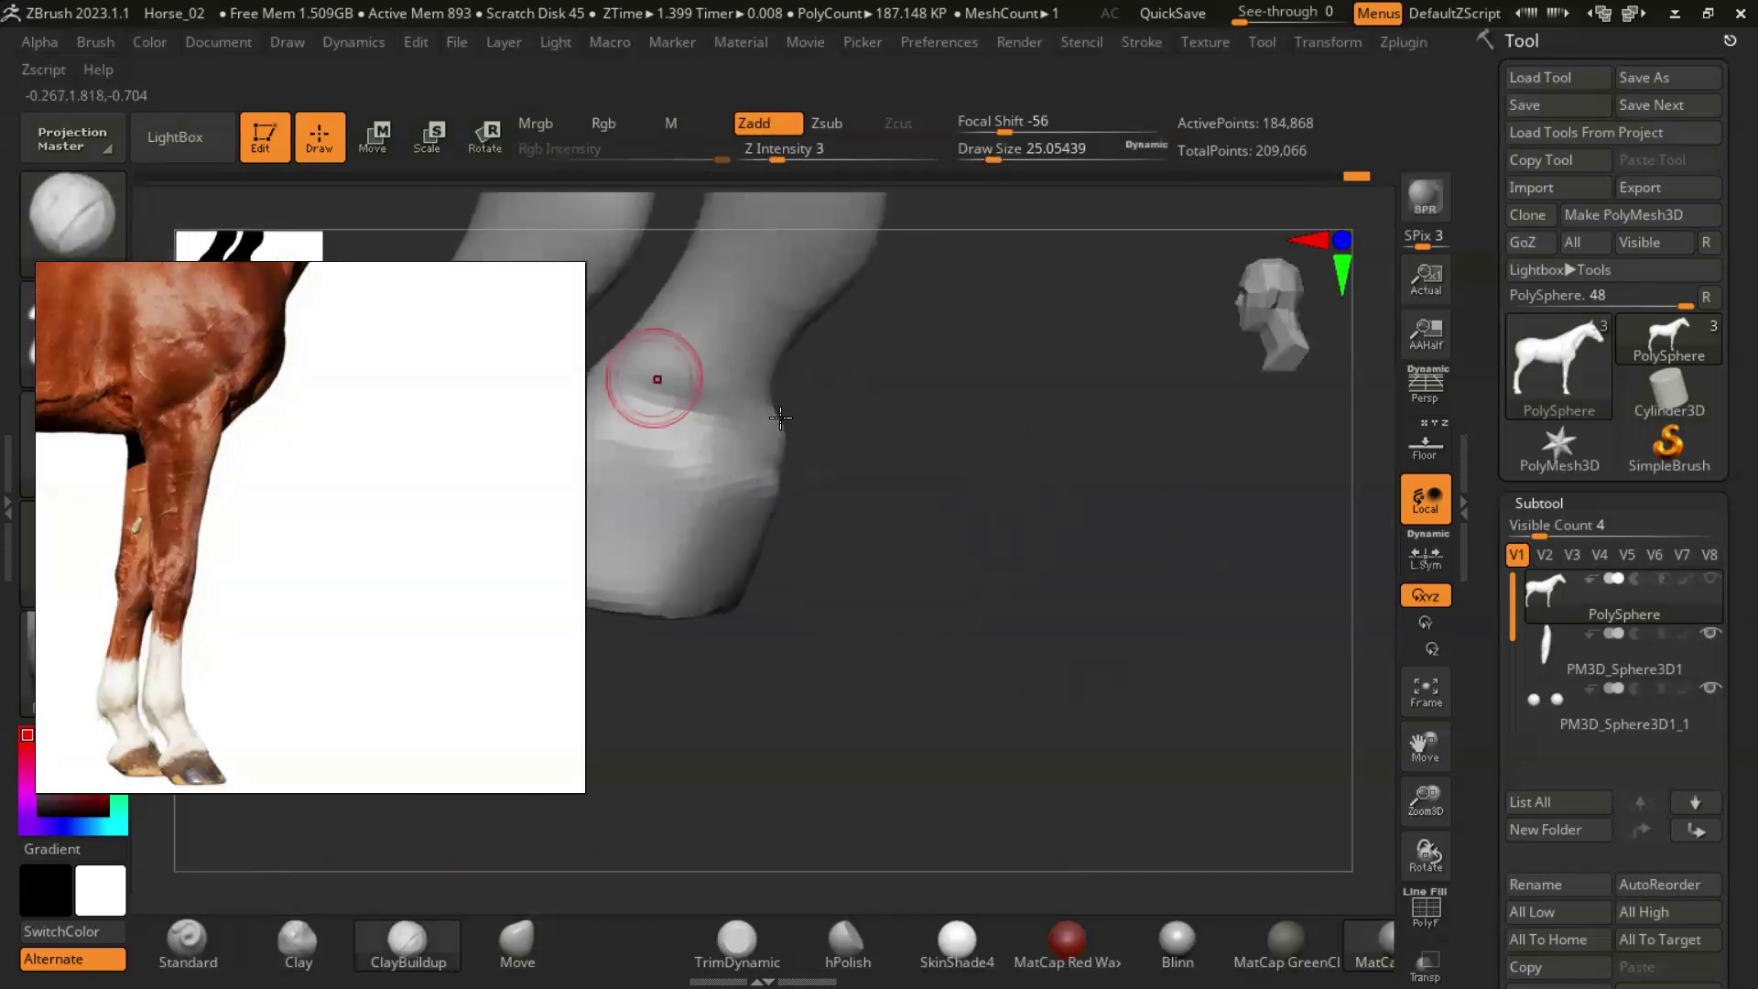
pyautogui.moveTo(1035, 518)
pyautogui.mouseDown()
pyautogui.moveTo(782, 442)
pyautogui.moveTo(879, 476)
pyautogui.mouseUp()
pyautogui.moveTo(753, 361)
pyautogui.mouseDown()
pyautogui.moveTo(1028, 514)
pyautogui.moveTo(970, 499)
pyautogui.mouseUp()
pyautogui.moveTo(1058, 797)
pyautogui.mouseDown()
pyautogui.moveTo(1108, 443)
pyautogui.moveTo(919, 549)
pyautogui.moveTo(1118, 514)
pyautogui.mouseUp()
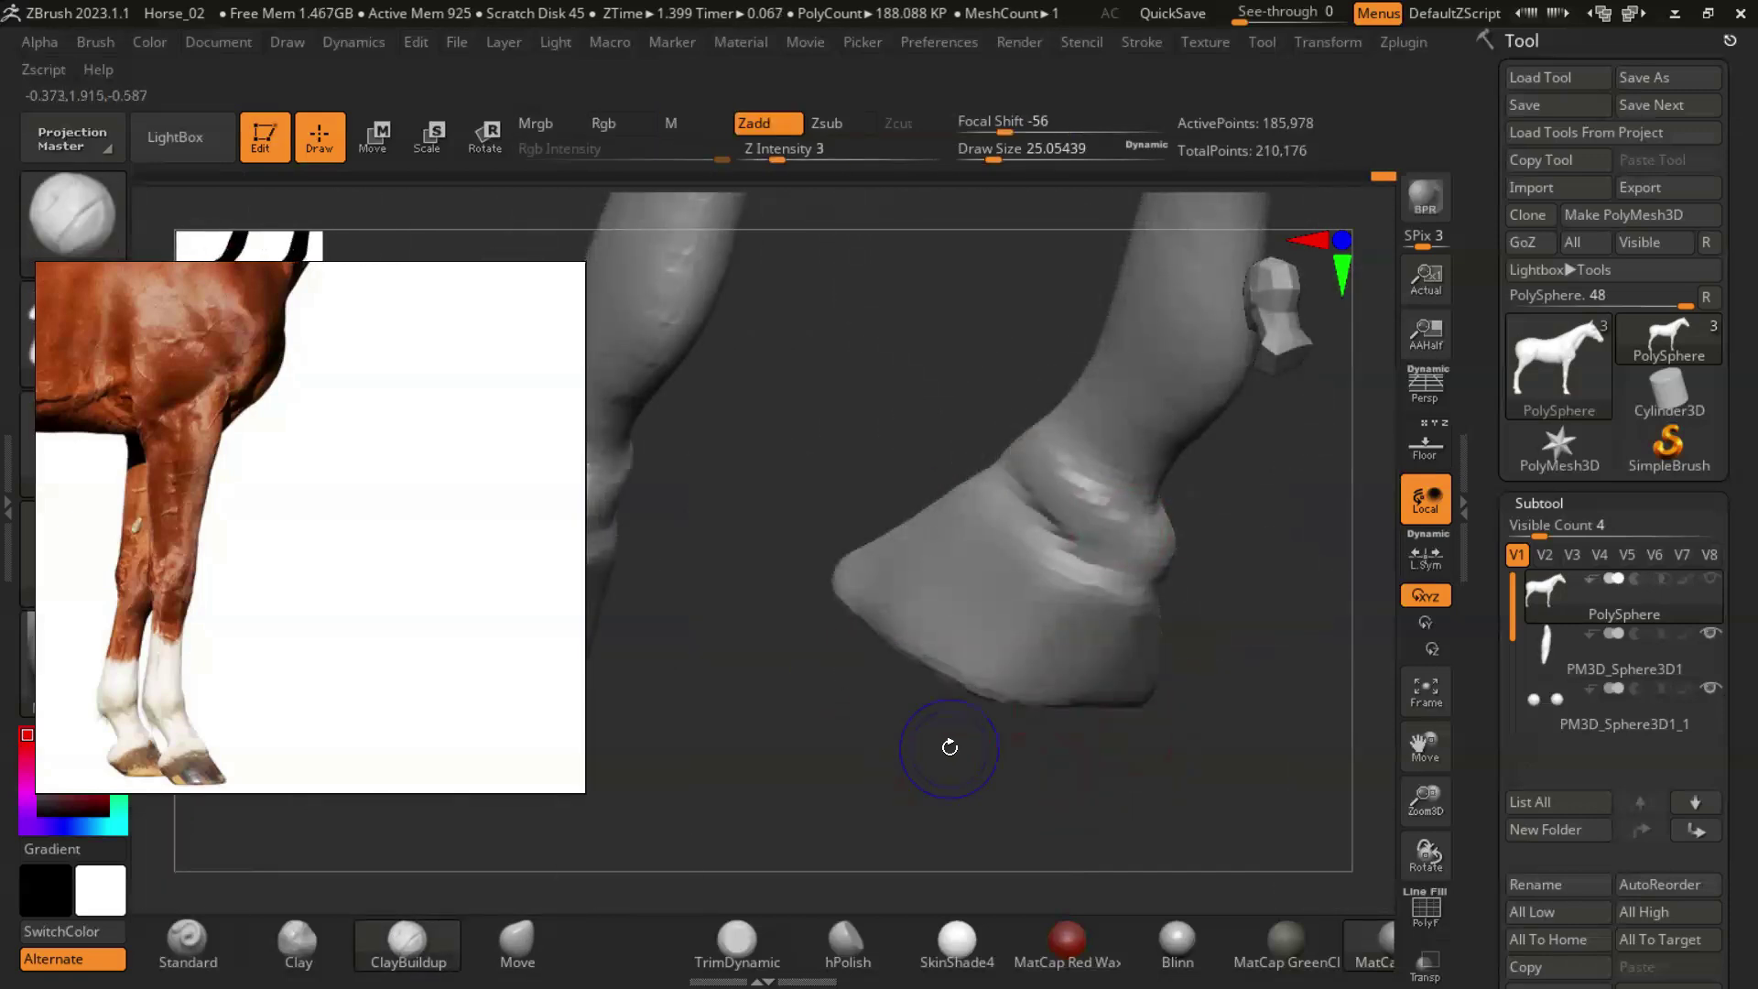
# Carve the crease between the raised band and the top of the front hoof with DamStandard at a draw size of about 25.
pyautogui.moveTo(981, 687)
pyautogui.mouseDown()
pyautogui.moveTo(965, 766)
pyautogui.moveTo(1210, 706)
pyautogui.moveTo(1103, 583)
pyautogui.mouseUp()
pyautogui.press('b')
pyautogui.click(1103, 584)
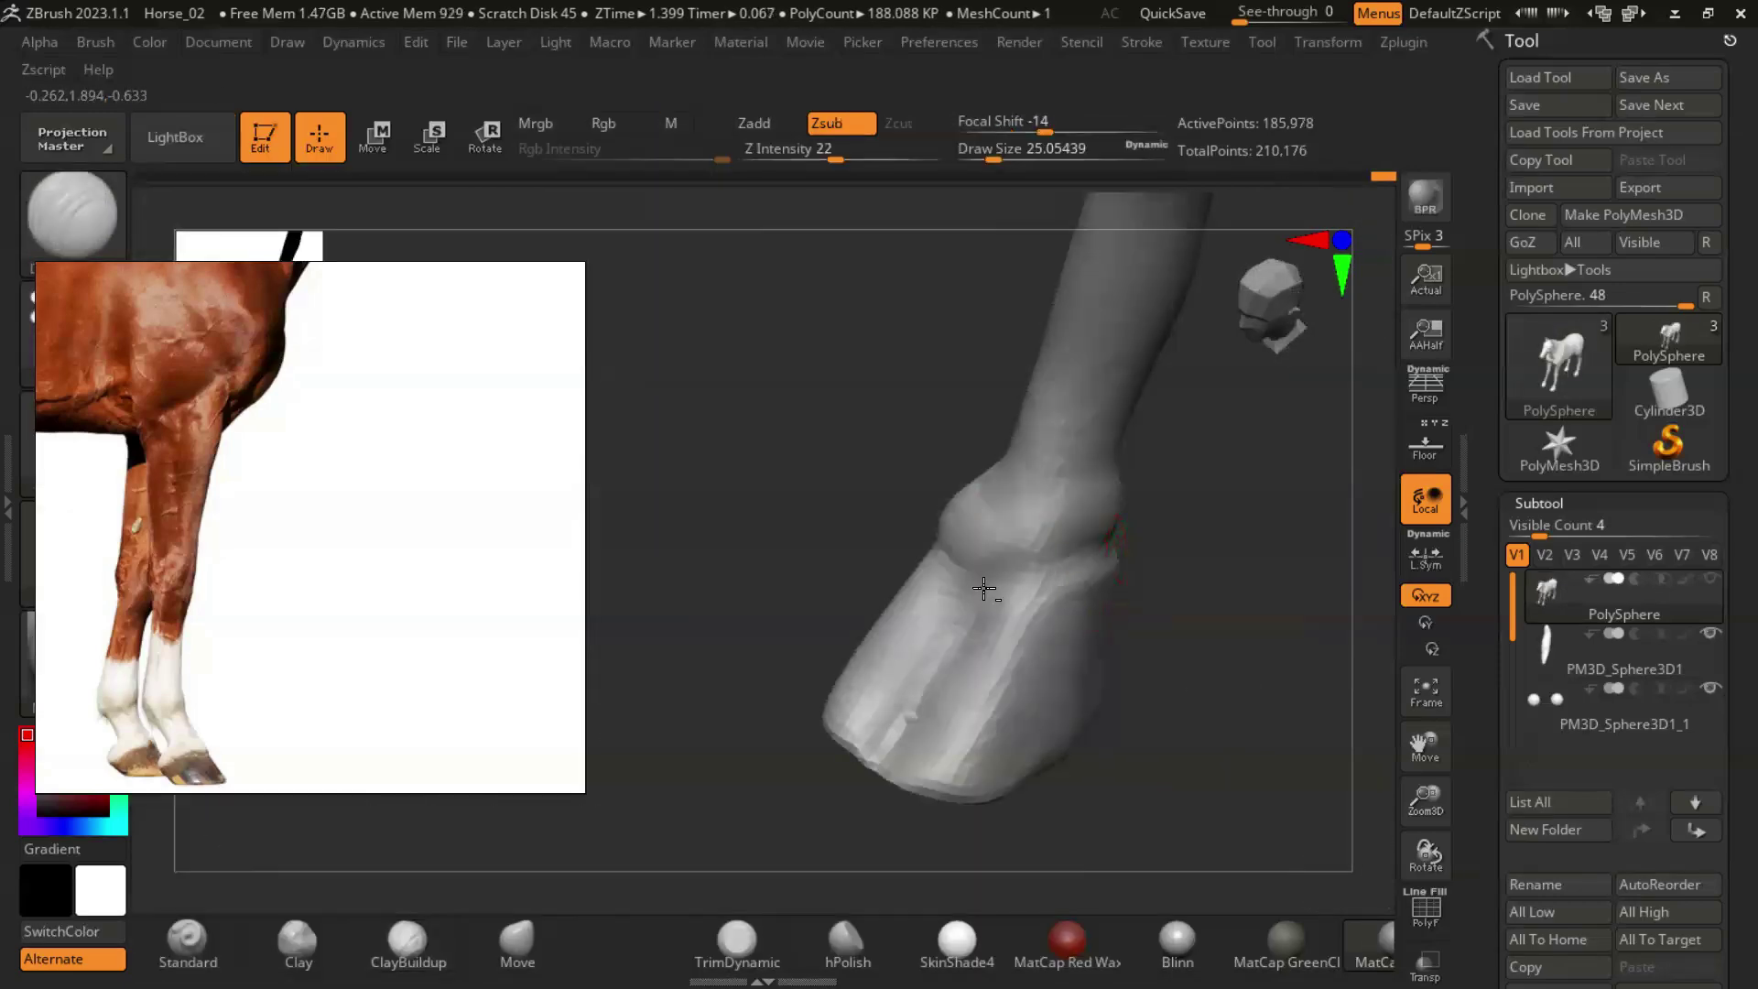
pyautogui.moveTo(985, 591); pyautogui.dragTo(1135, 626)
# Sharpen the bottom rim of the front hoof from toe to heel with DamStandard at a draw size of about 25.
pyautogui.moveTo(934, 518); pyautogui.dragTo(953, 601)
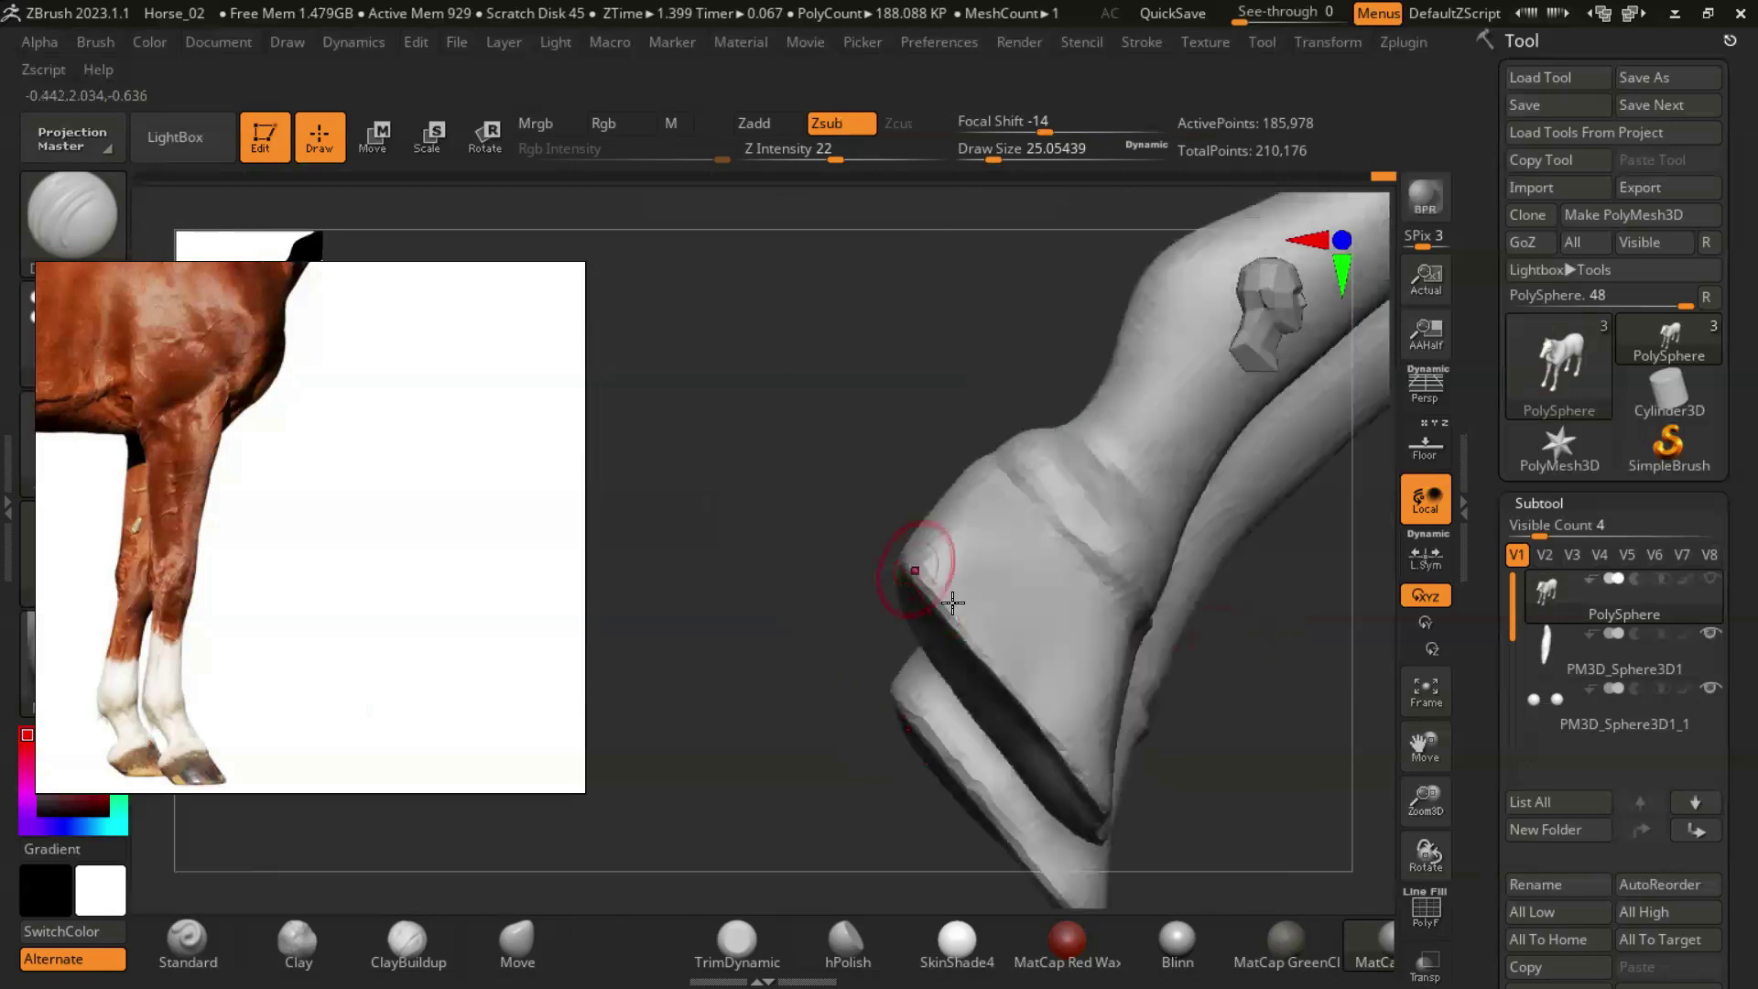
pyautogui.moveTo(1243, 763); pyautogui.dragTo(904, 634)
pyautogui.moveTo(1050, 784); pyautogui.dragTo(1176, 763)
pyautogui.moveTo(1084, 673)
pyautogui.mouseDown()
pyautogui.moveTo(903, 529)
pyautogui.moveTo(971, 476)
pyautogui.mouseUp()
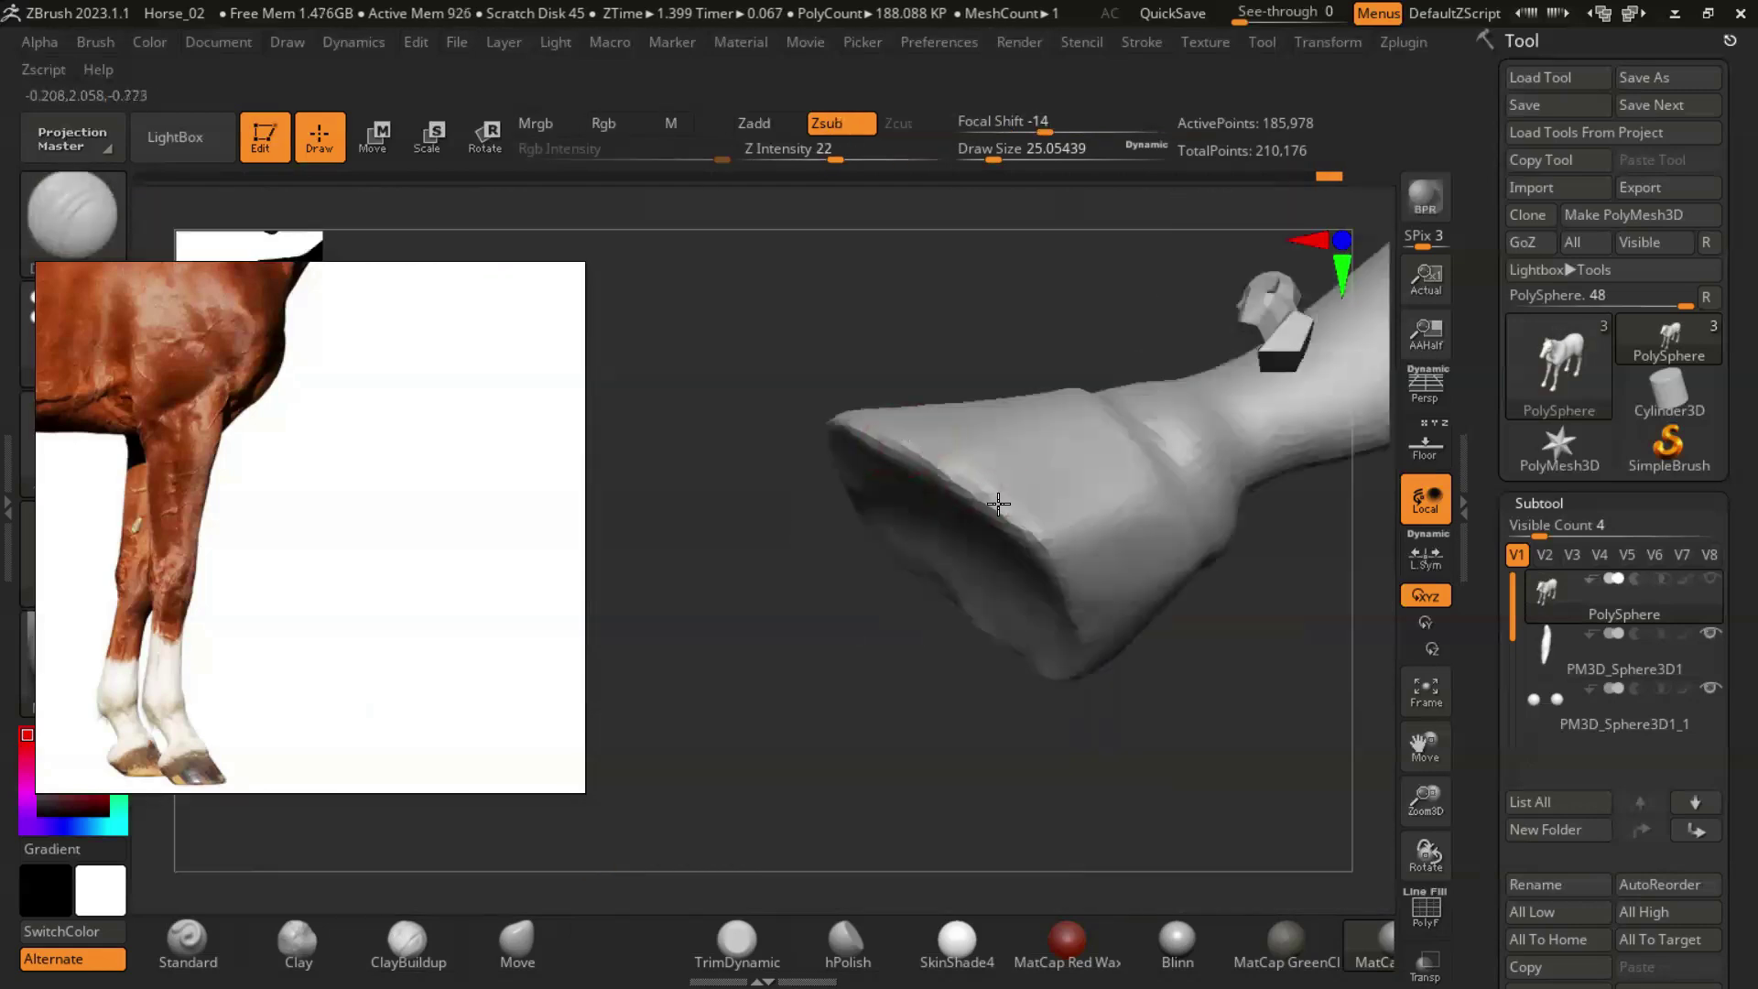
pyautogui.moveTo(994, 499); pyautogui.dragTo(793, 613)
# Carve a groove on the side of the front knee with DamStandard at a draw size of about 29.
pyautogui.moveTo(1188, 668); pyautogui.dragTo(1096, 592)
pyautogui.press('s')
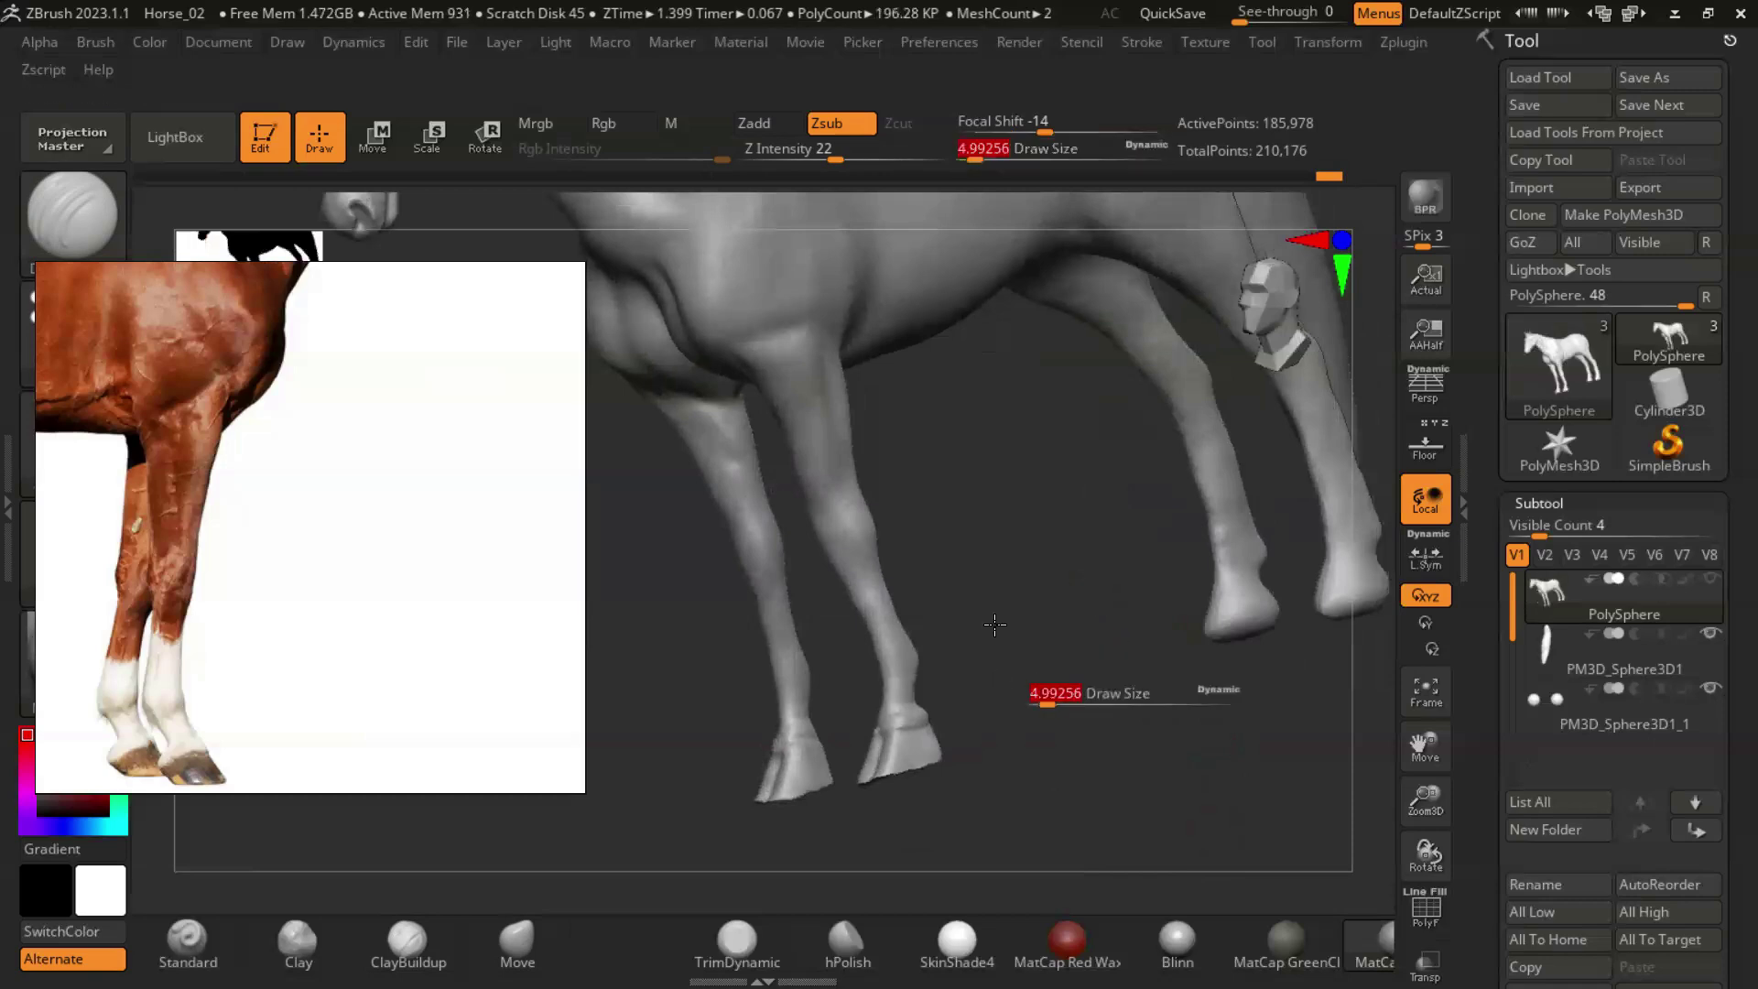
pyautogui.moveTo(992, 620); pyautogui.dragTo(1052, 660)
pyautogui.moveTo(1205, 658)
pyautogui.mouseDown()
pyautogui.moveTo(1095, 628)
pyautogui.moveTo(1138, 718)
pyautogui.moveTo(950, 577)
pyautogui.moveTo(887, 558)
pyautogui.mouseUp()
pyautogui.press('s')
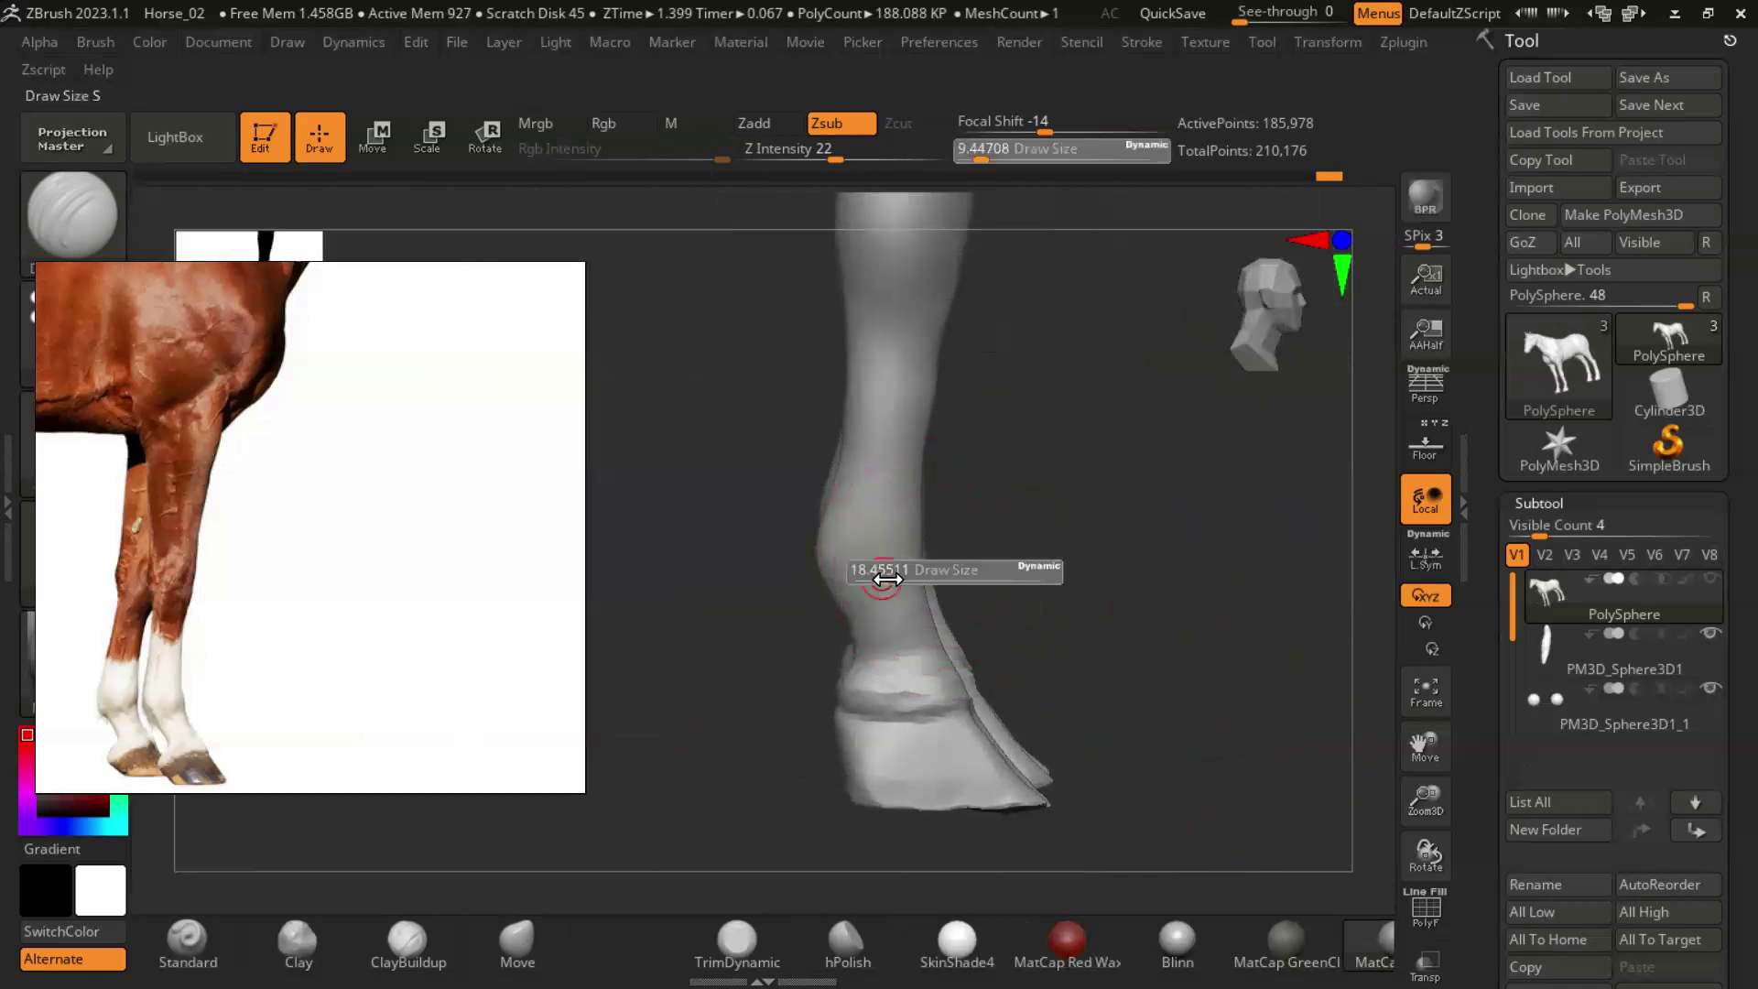
pyautogui.press('b')
pyautogui.press('c')
pyautogui.press('b')
pyautogui.moveTo(915, 548)
pyautogui.keyDown('shift'); pyautogui.mouseDown()
pyautogui.moveTo(883, 549)
pyautogui.moveTo(905, 523)
pyautogui.mouseUp(); pyautogui.keyUp('shift')
pyautogui.keyDown('alt'); pyautogui.moveTo(1077, 509); pyautogui.dragTo(877, 434); pyautogui.keyUp('alt')
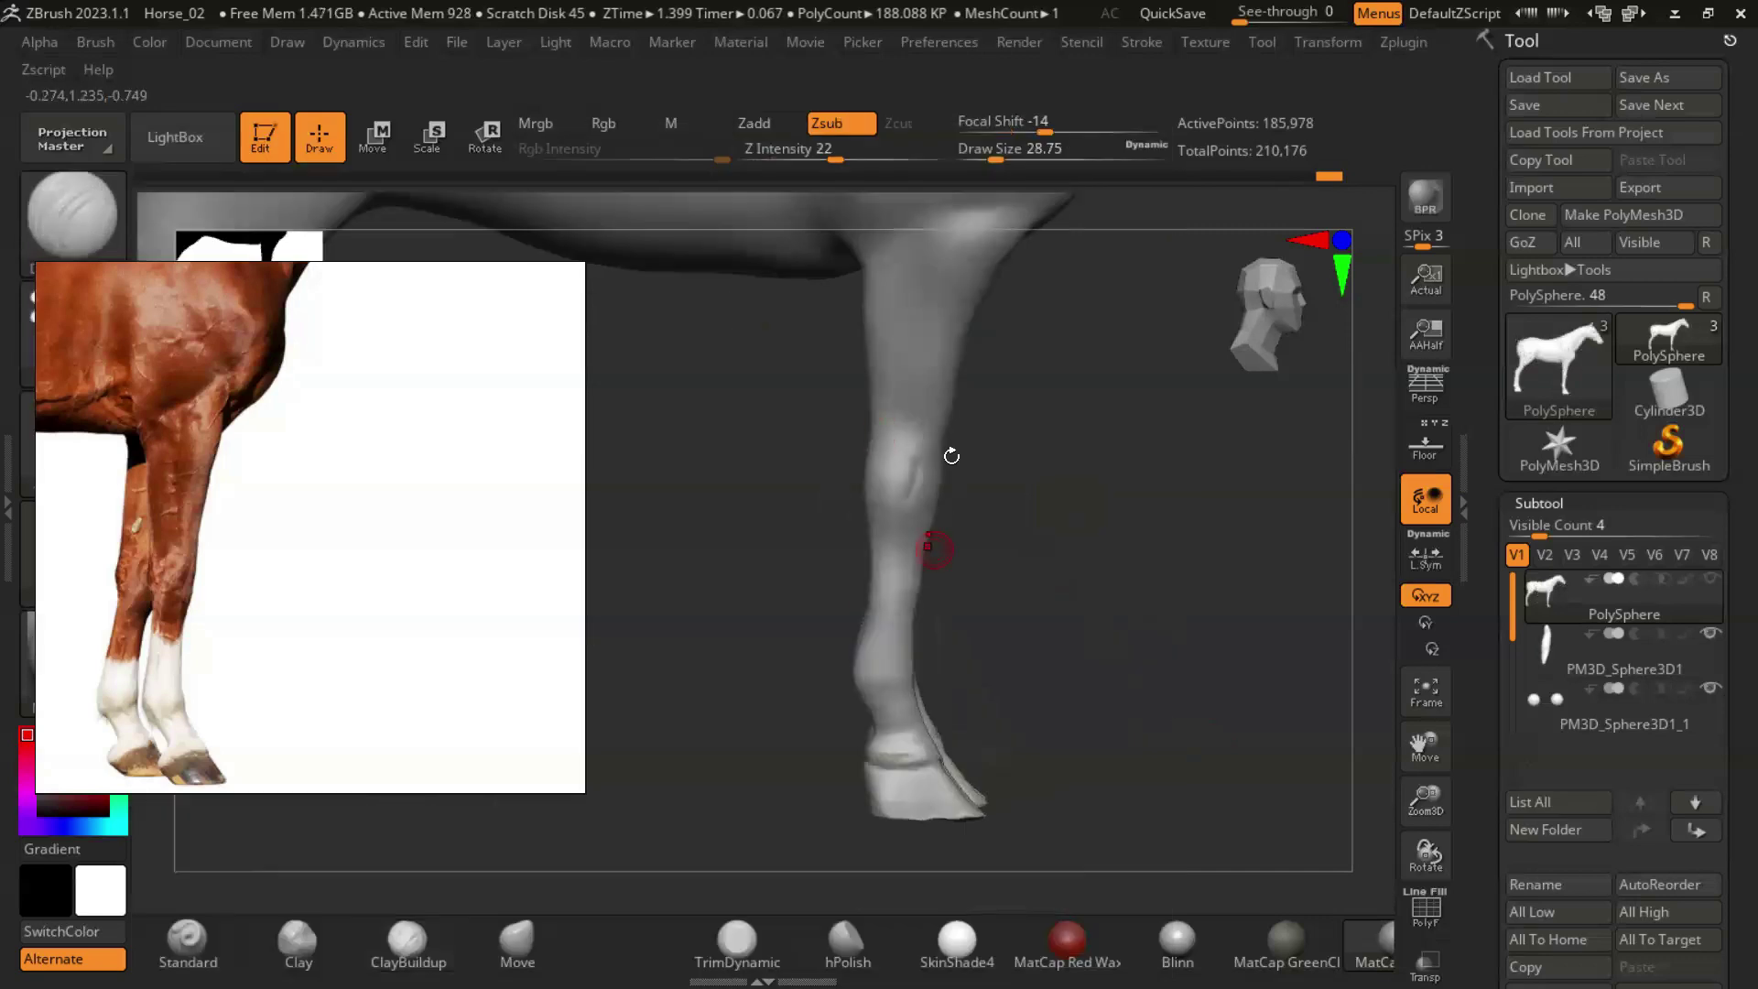
# Carve lengthwise grooves down the front leg with DamStandard at a draw size of about 54 and soften them with Smooth.
pyautogui.press('s')
pyautogui.moveTo(1053, 590); pyautogui.dragTo(1069, 596)
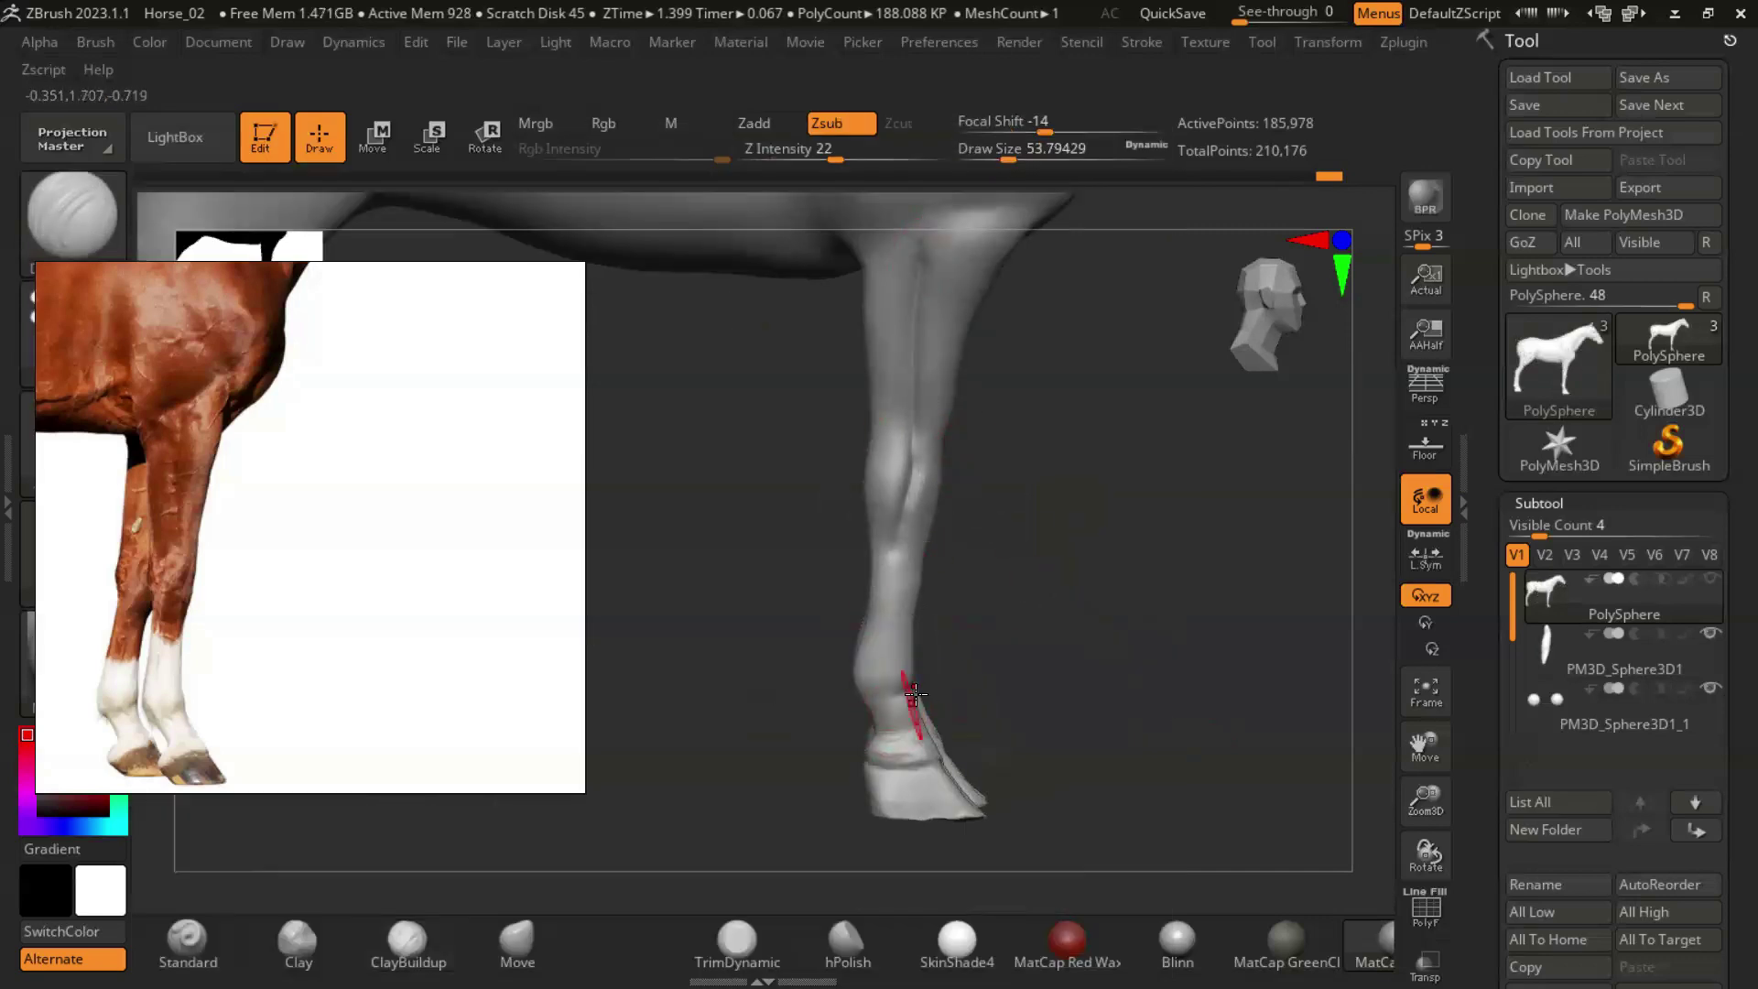
pyautogui.press('b')
pyautogui.press('c')
pyautogui.press('t')
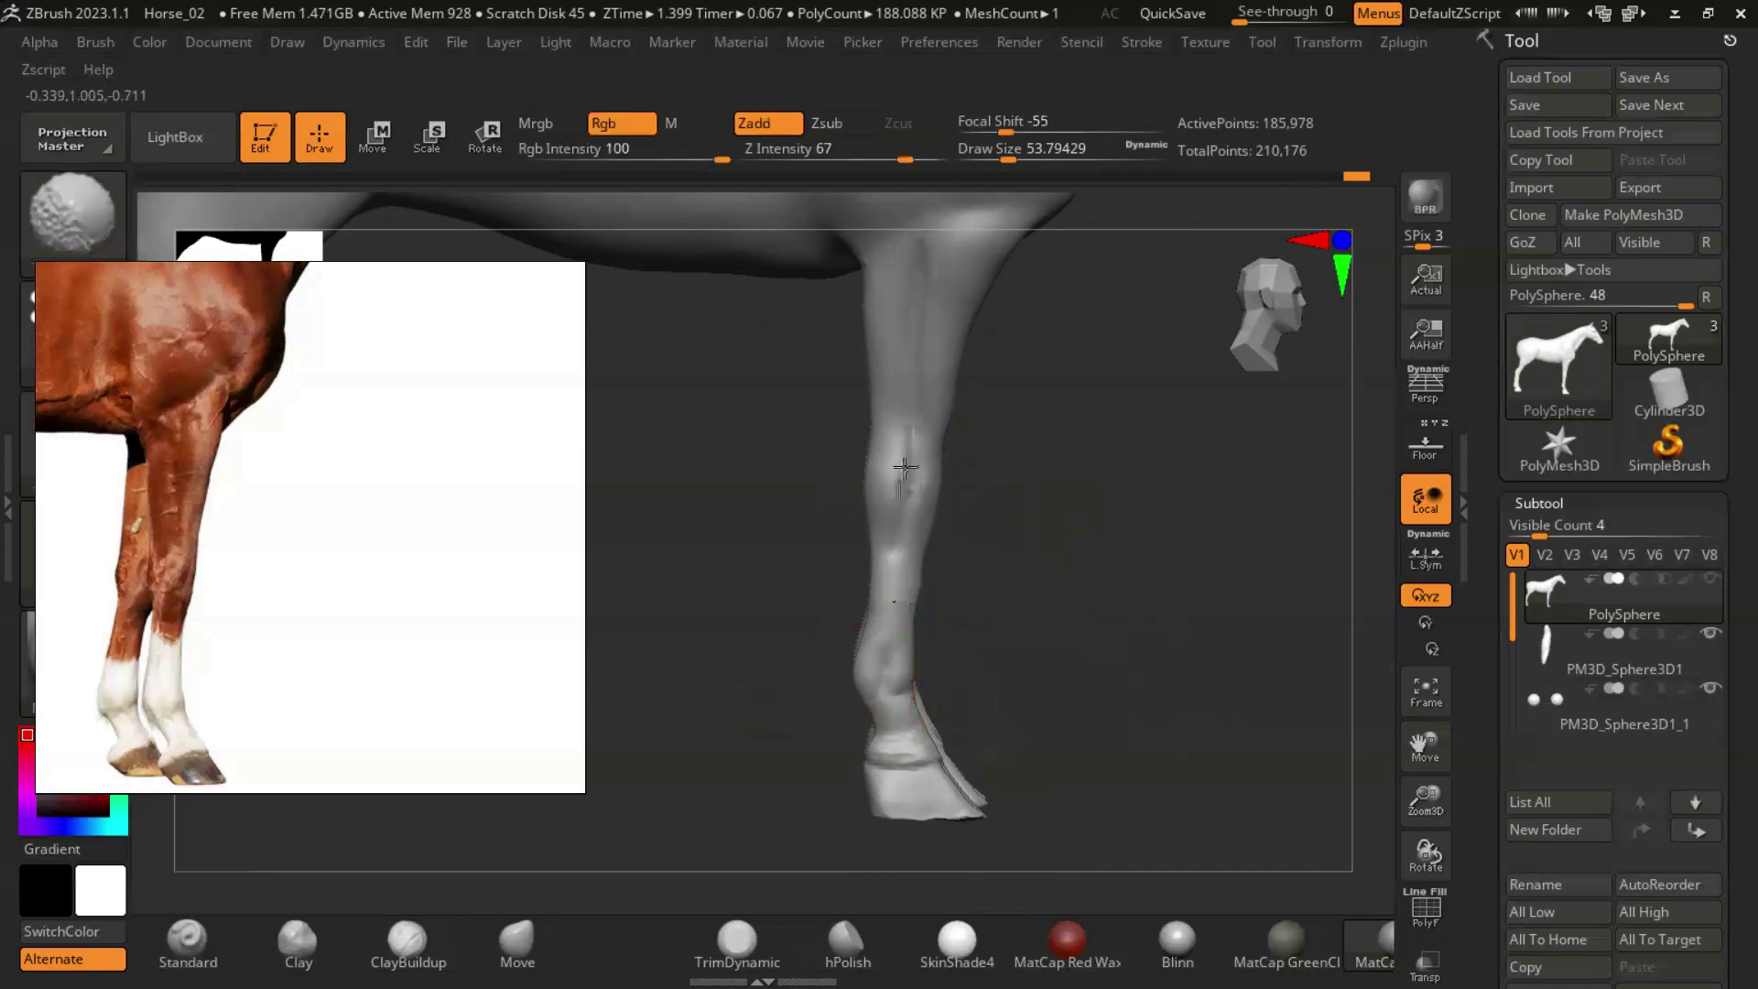
# Adjust the outline of the fetlock and pastern with Move at a draw size of about 54.
pyautogui.keyDown('alt'); pyautogui.keyDown('shift'); pyautogui.moveTo(1036, 678); pyautogui.dragTo(778, 708); pyautogui.keyUp('shift'); pyautogui.keyUp('alt')
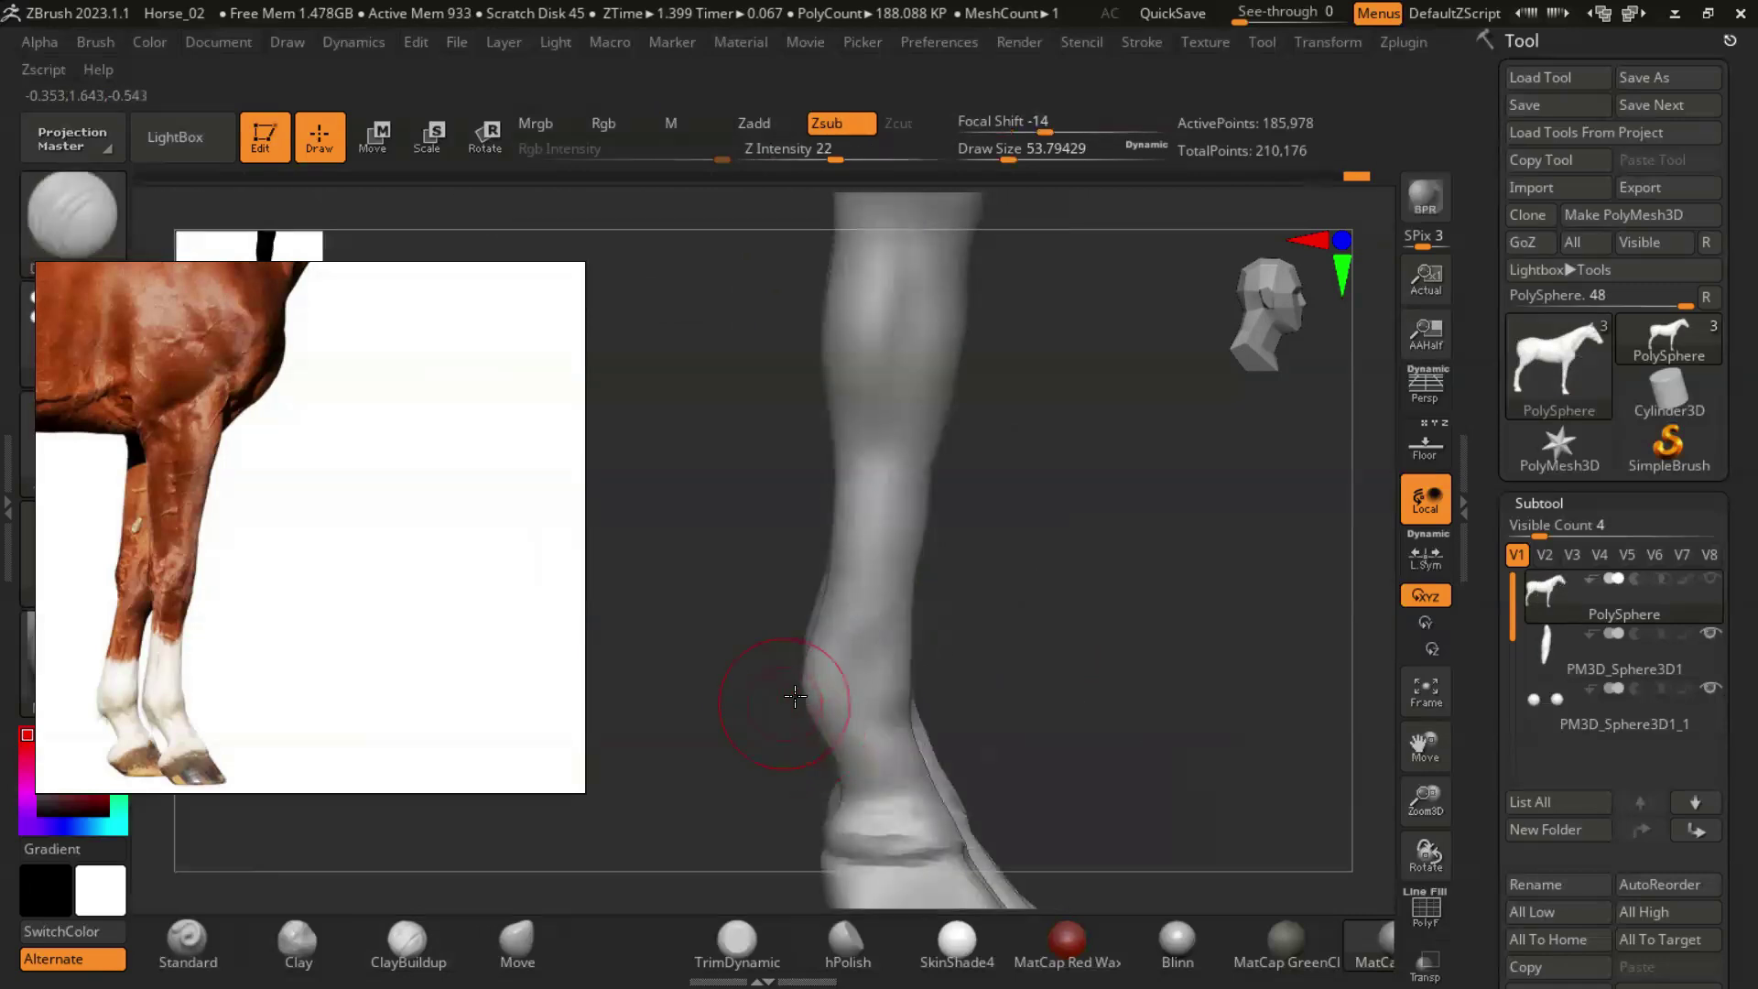
pyautogui.click(518, 943)
pyautogui.keyDown('alt'); pyautogui.moveTo(990, 683); pyautogui.dragTo(1065, 604); pyautogui.keyUp('alt')
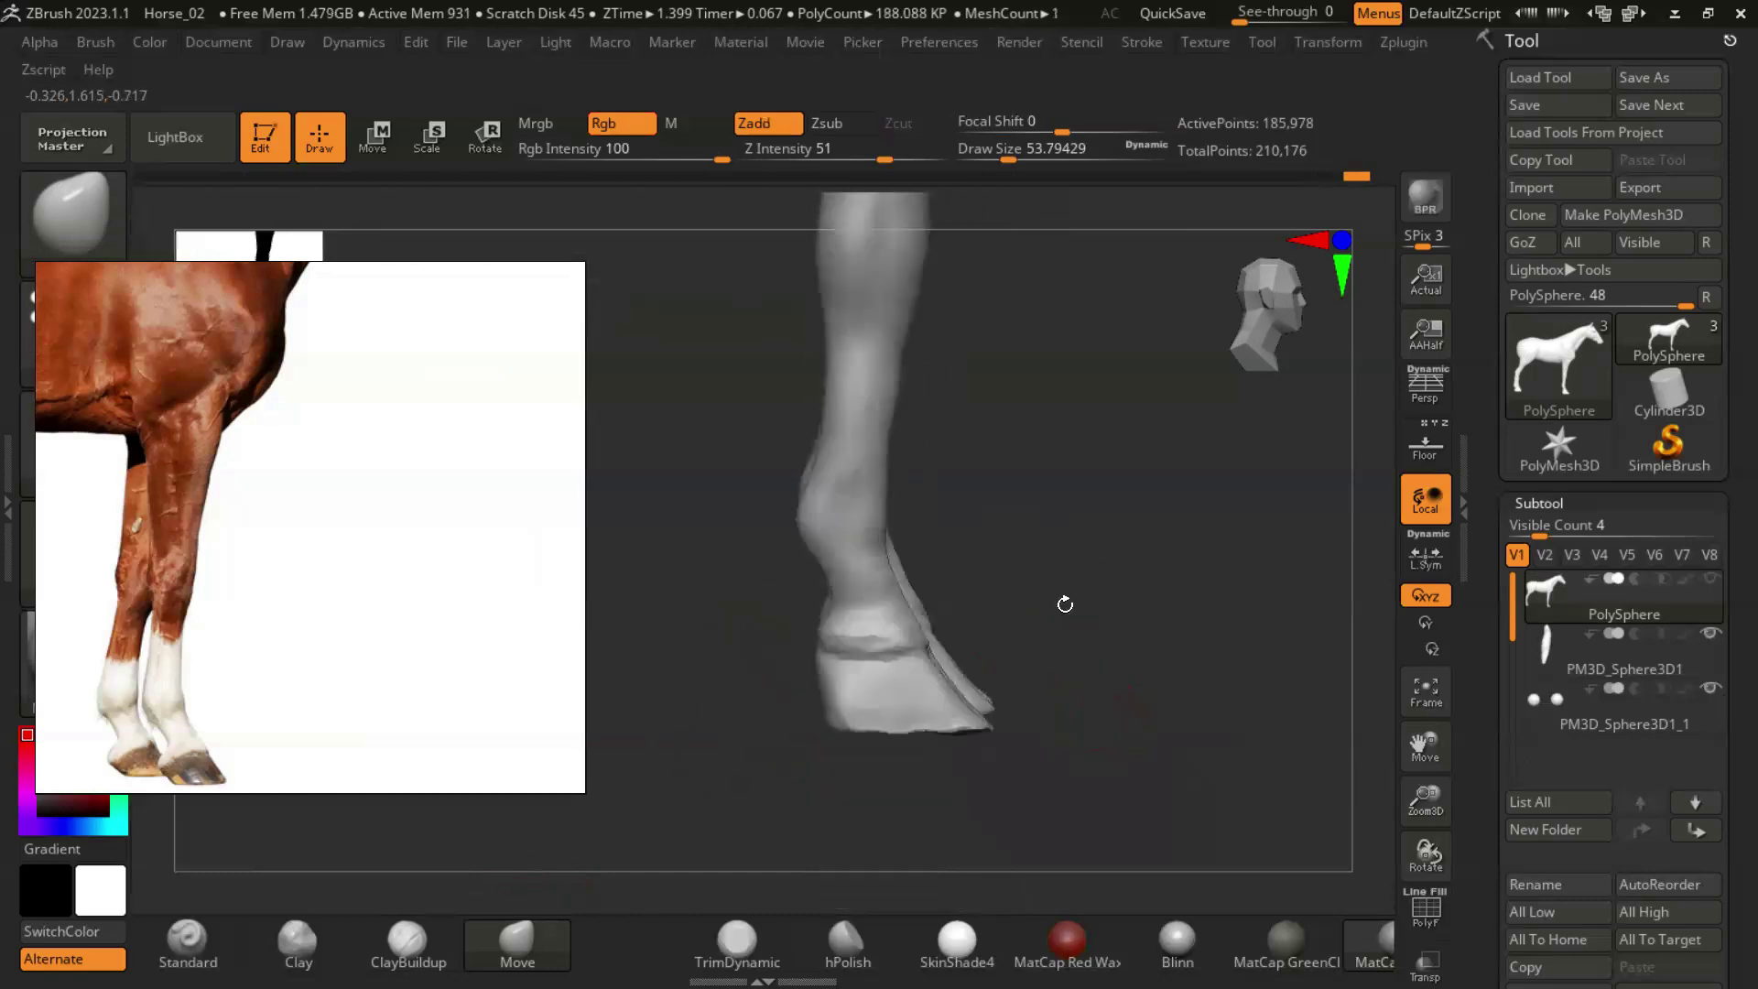
# Build up the fetlock and pastern with ClayBuildup at a draw size of about 39 and smooth the strokes.
pyautogui.click(408, 940)
pyautogui.press('s')
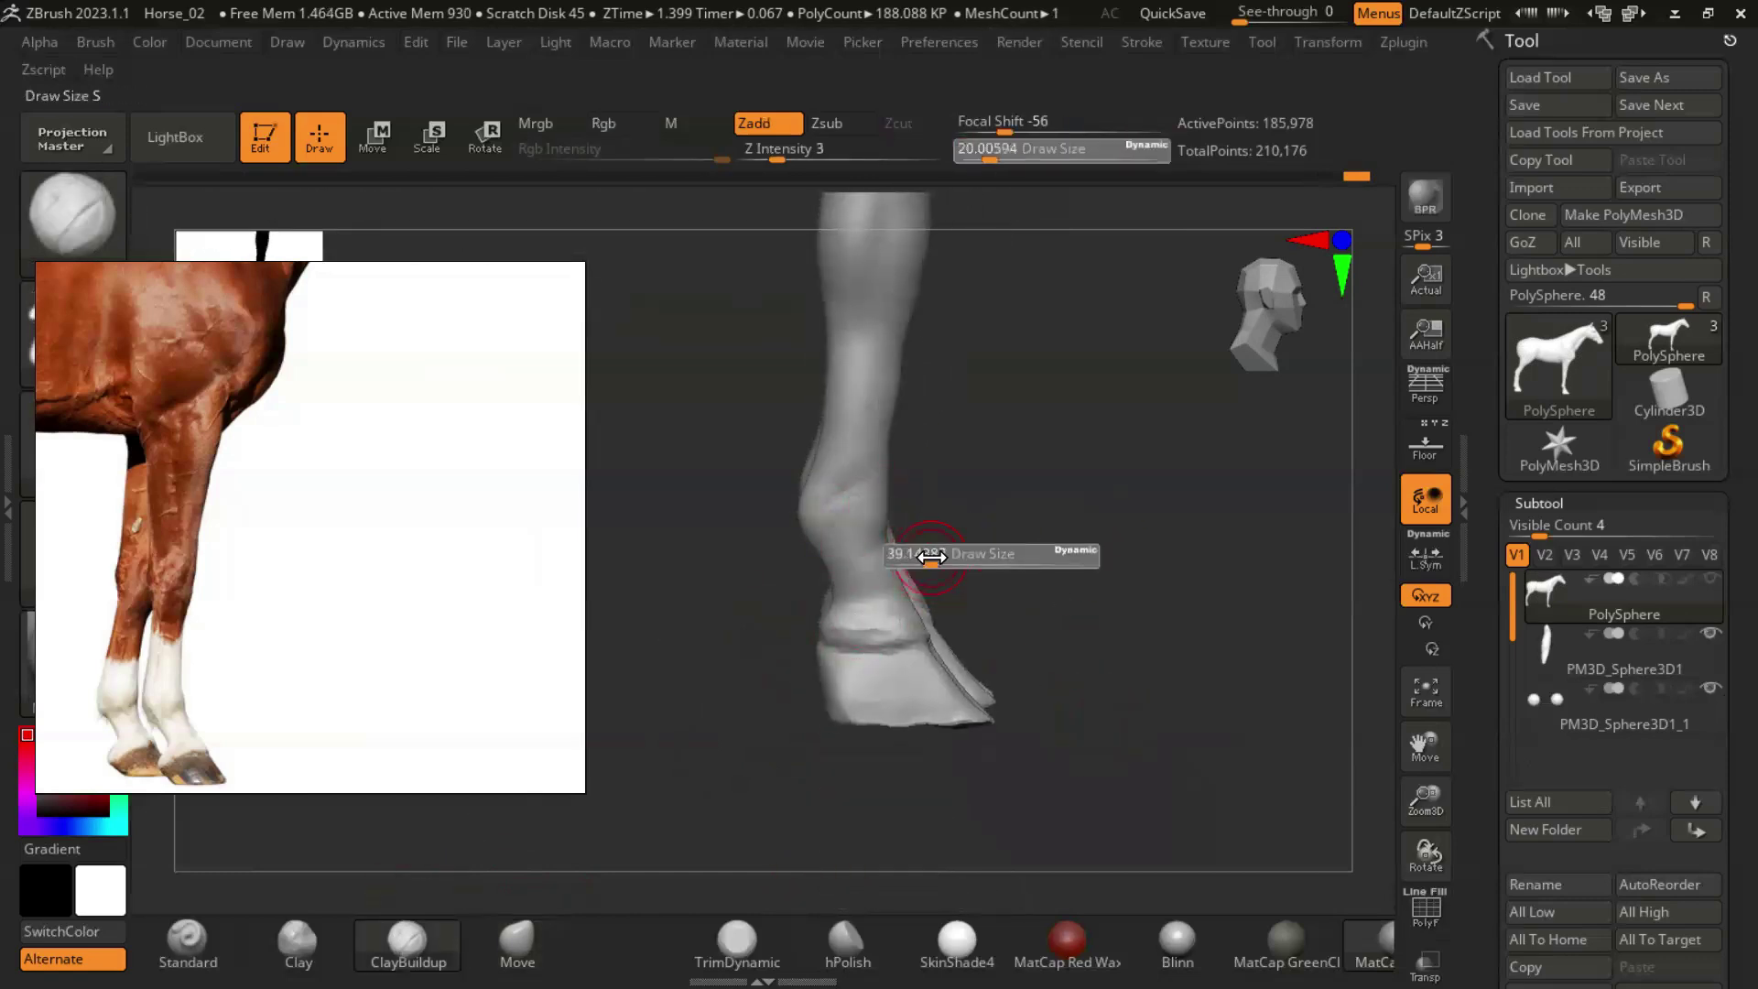
pyautogui.moveTo(856, 522)
pyautogui.mouseDown()
pyautogui.moveTo(1120, 565)
pyautogui.moveTo(1242, 608)
pyautogui.moveTo(1145, 573)
pyautogui.moveTo(1008, 778)
pyautogui.moveTo(876, 767)
pyautogui.moveTo(891, 758)
pyautogui.mouseUp()
pyautogui.moveTo(909, 625)
pyautogui.mouseDown()
pyautogui.moveTo(978, 745)
pyautogui.moveTo(871, 770)
pyautogui.moveTo(871, 723)
pyautogui.mouseUp()
pyautogui.press('b')
pyautogui.press('c')
pyautogui.press('t')
# Build up the front knee and cannon from another angle with ClayBuildup at a draw size of about 39 and smooth the transitions.
pyautogui.press('b')
pyautogui.press('c')
pyautogui.press('b')
pyautogui.moveTo(930, 596); pyautogui.dragTo(795, 272)
pyautogui.press('b')
pyautogui.press('c')
pyautogui.press('t')
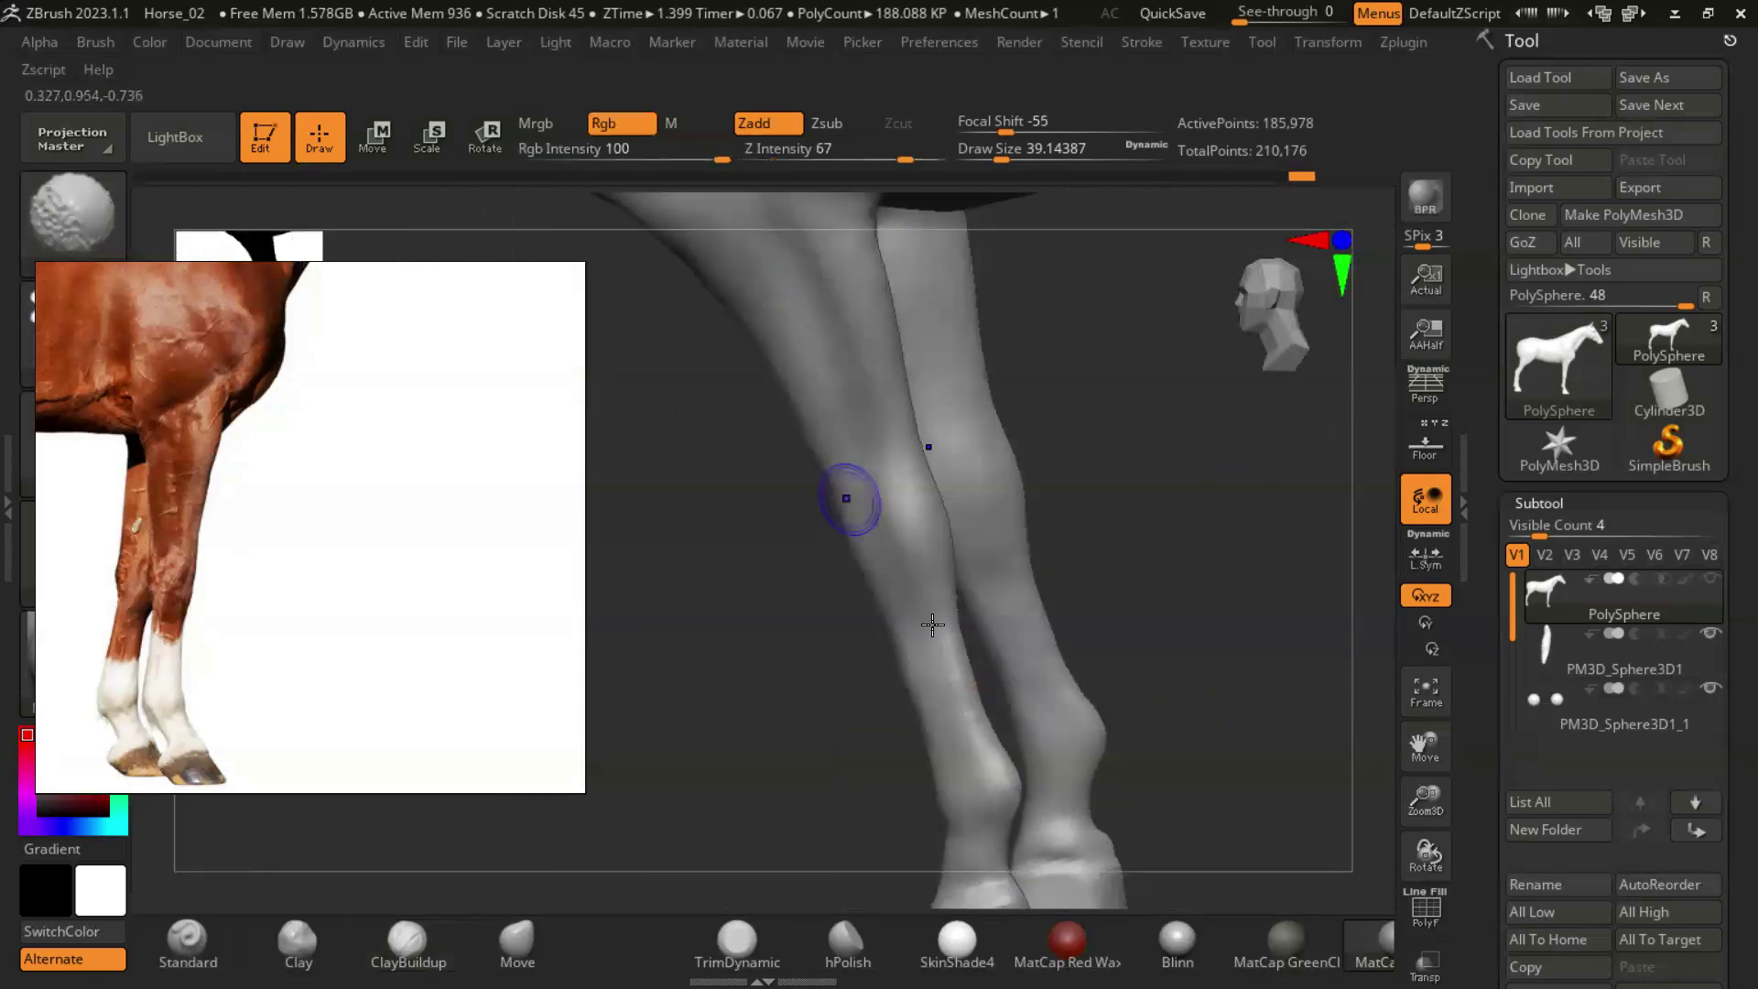
pyautogui.press('b')
pyautogui.press('c')
pyautogui.press('b')
pyautogui.moveTo(900, 562); pyautogui.dragTo(908, 602)
# Add volume below the knee and along the back of the cannon with ClayBuildup at a draw size of about 39.
pyautogui.press('b')
pyautogui.press('c')
pyautogui.press('b')
pyautogui.moveTo(1158, 599); pyautogui.dragTo(1040, 580)
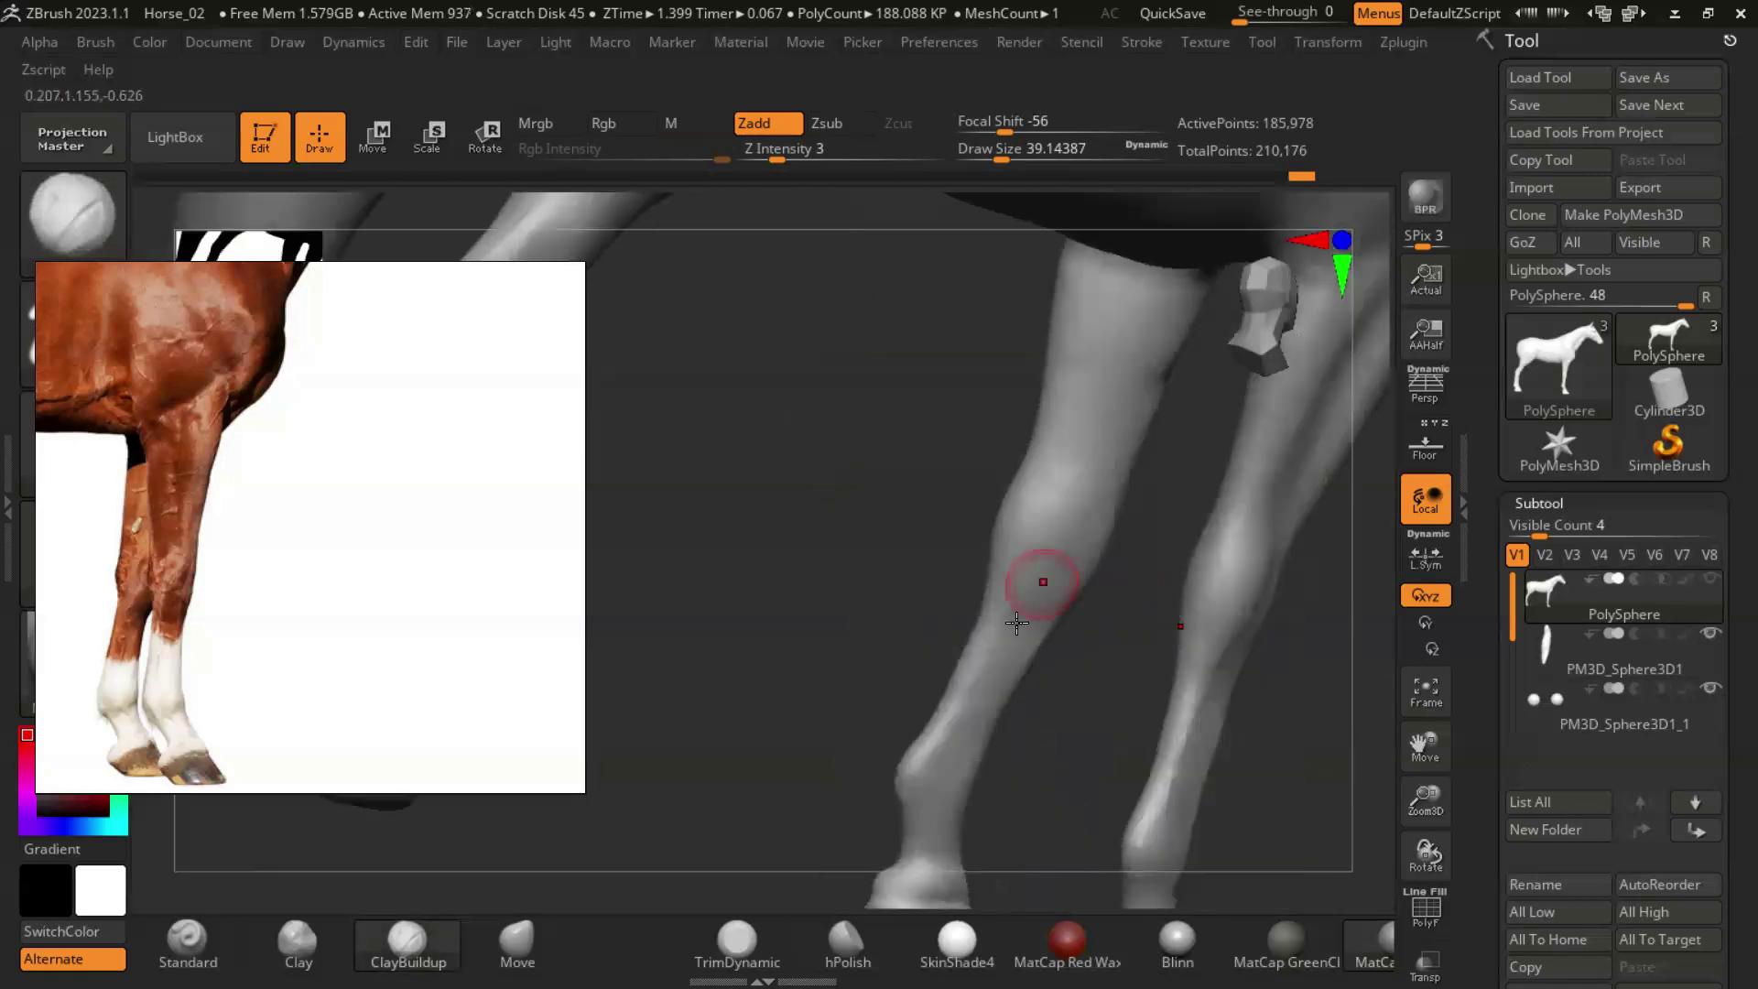
pyautogui.moveTo(1001, 687); pyautogui.dragTo(1059, 431)
# Compare the legs with the front-view reference photo and adjust the lower front legs with Move at a draw size of about 344.
pyautogui.moveTo(1074, 692); pyautogui.dragTo(1248, 678)
pyautogui.scroll(-3, 455, 650)
pyautogui.scroll(3, 330, 600)
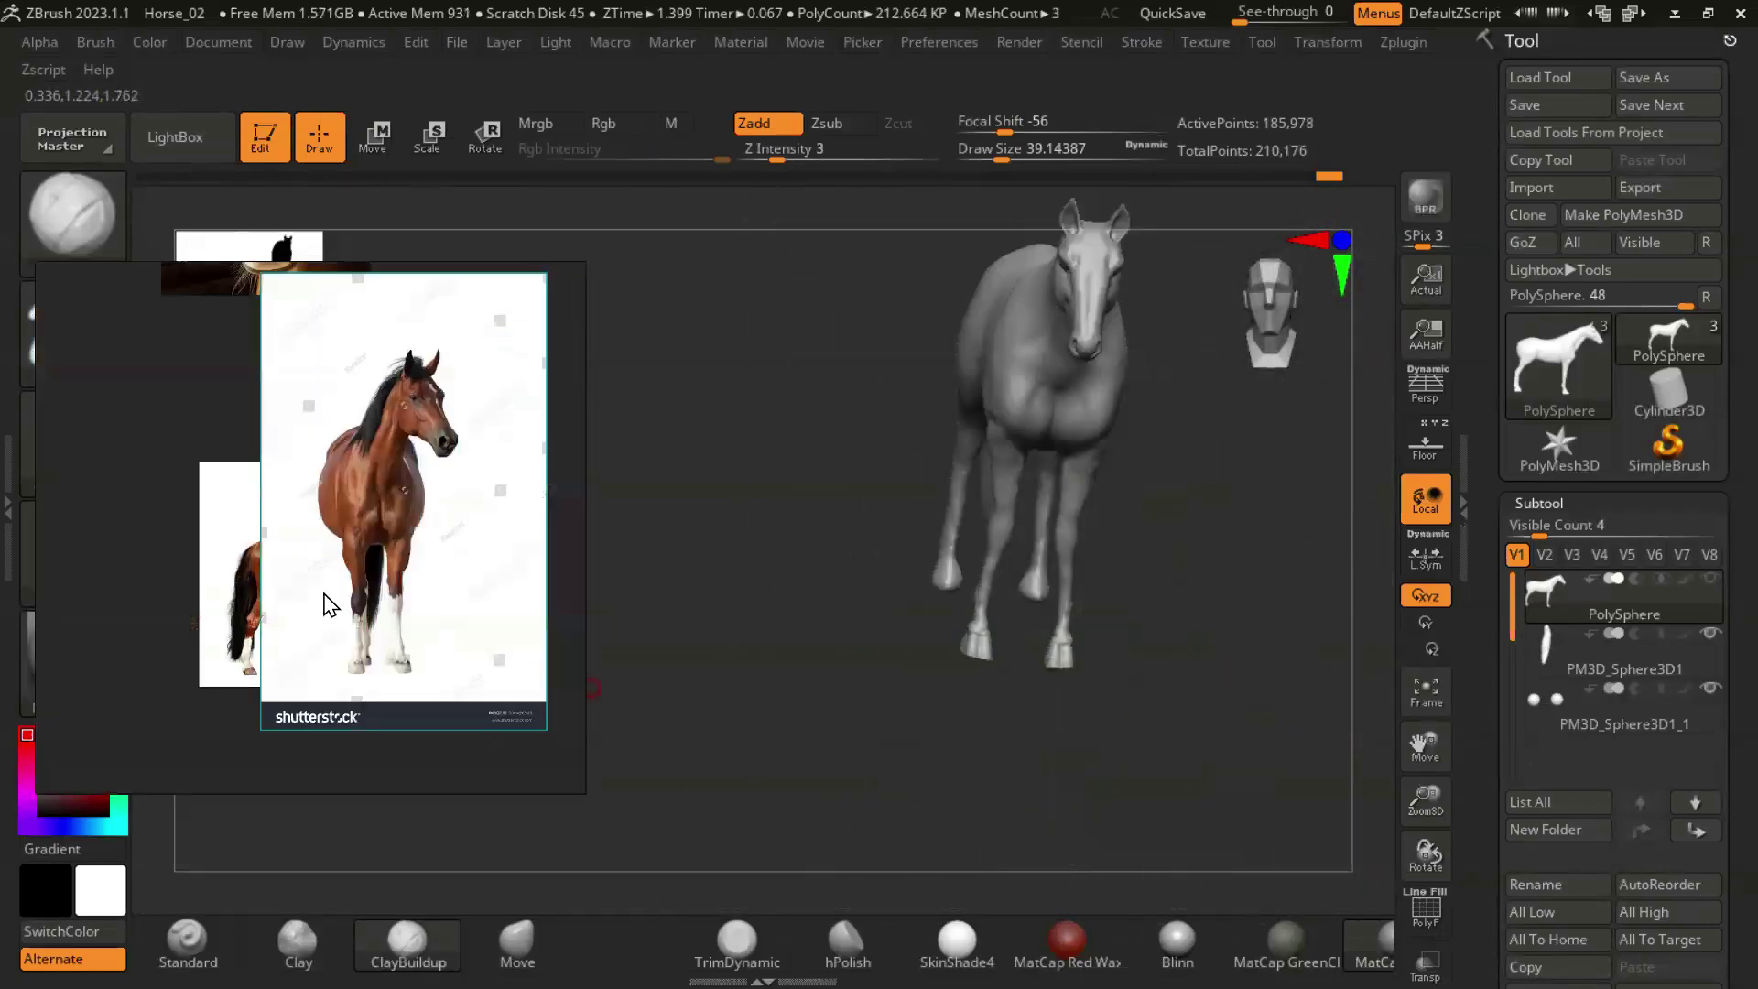
pyautogui.moveTo(1199, 606); pyautogui.dragTo(1368, 732)
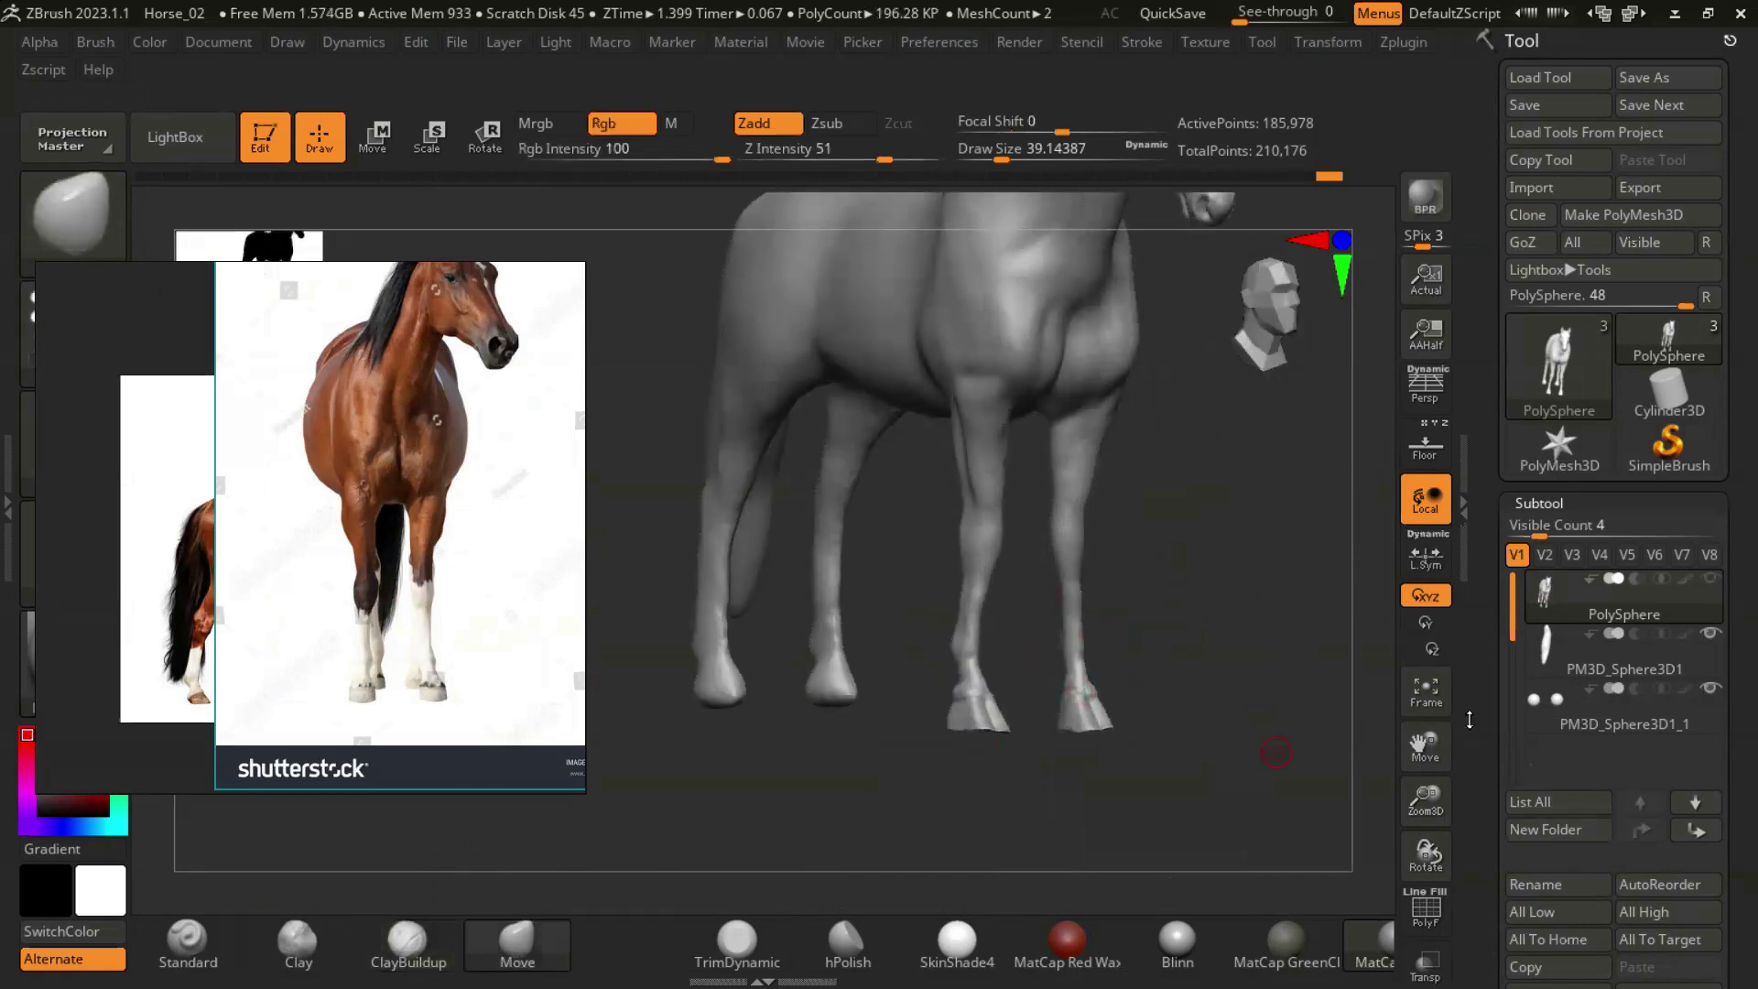
pyautogui.moveTo(1032, 646); pyautogui.dragTo(1256, 714)
pyautogui.press('b')
pyautogui.press('m')
pyautogui.press('v')
pyautogui.press('s')
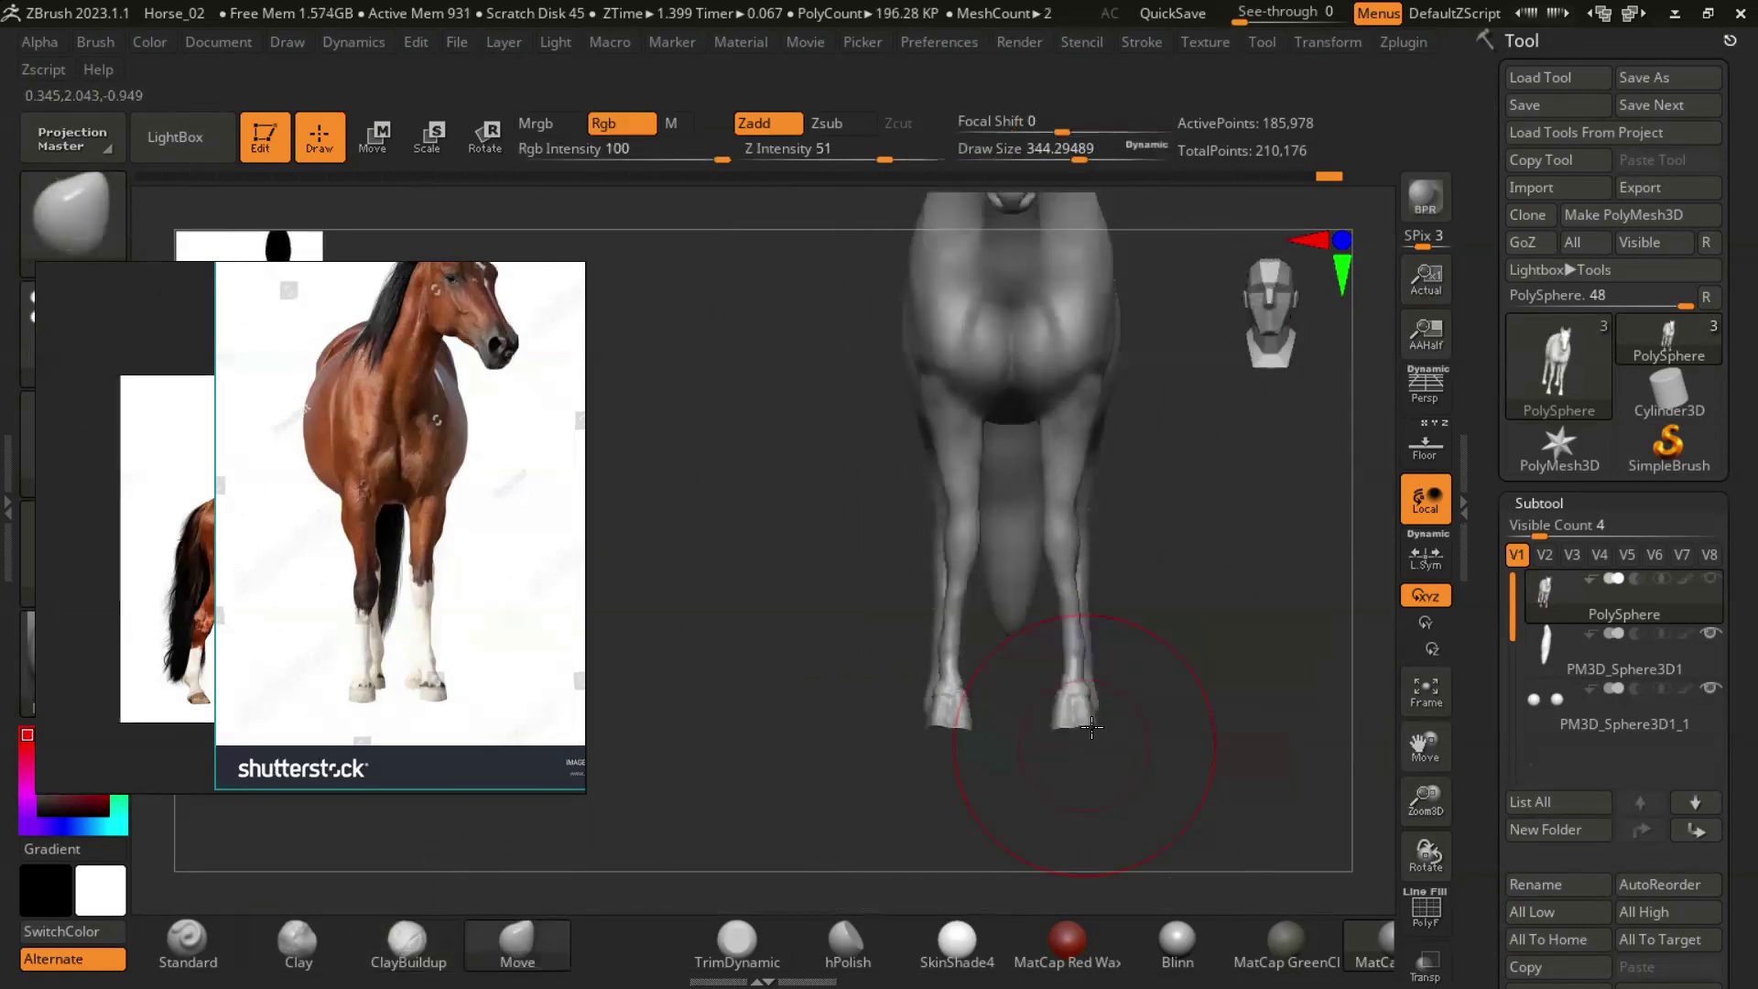
pyautogui.moveTo(1120, 671); pyautogui.dragTo(1027, 479)
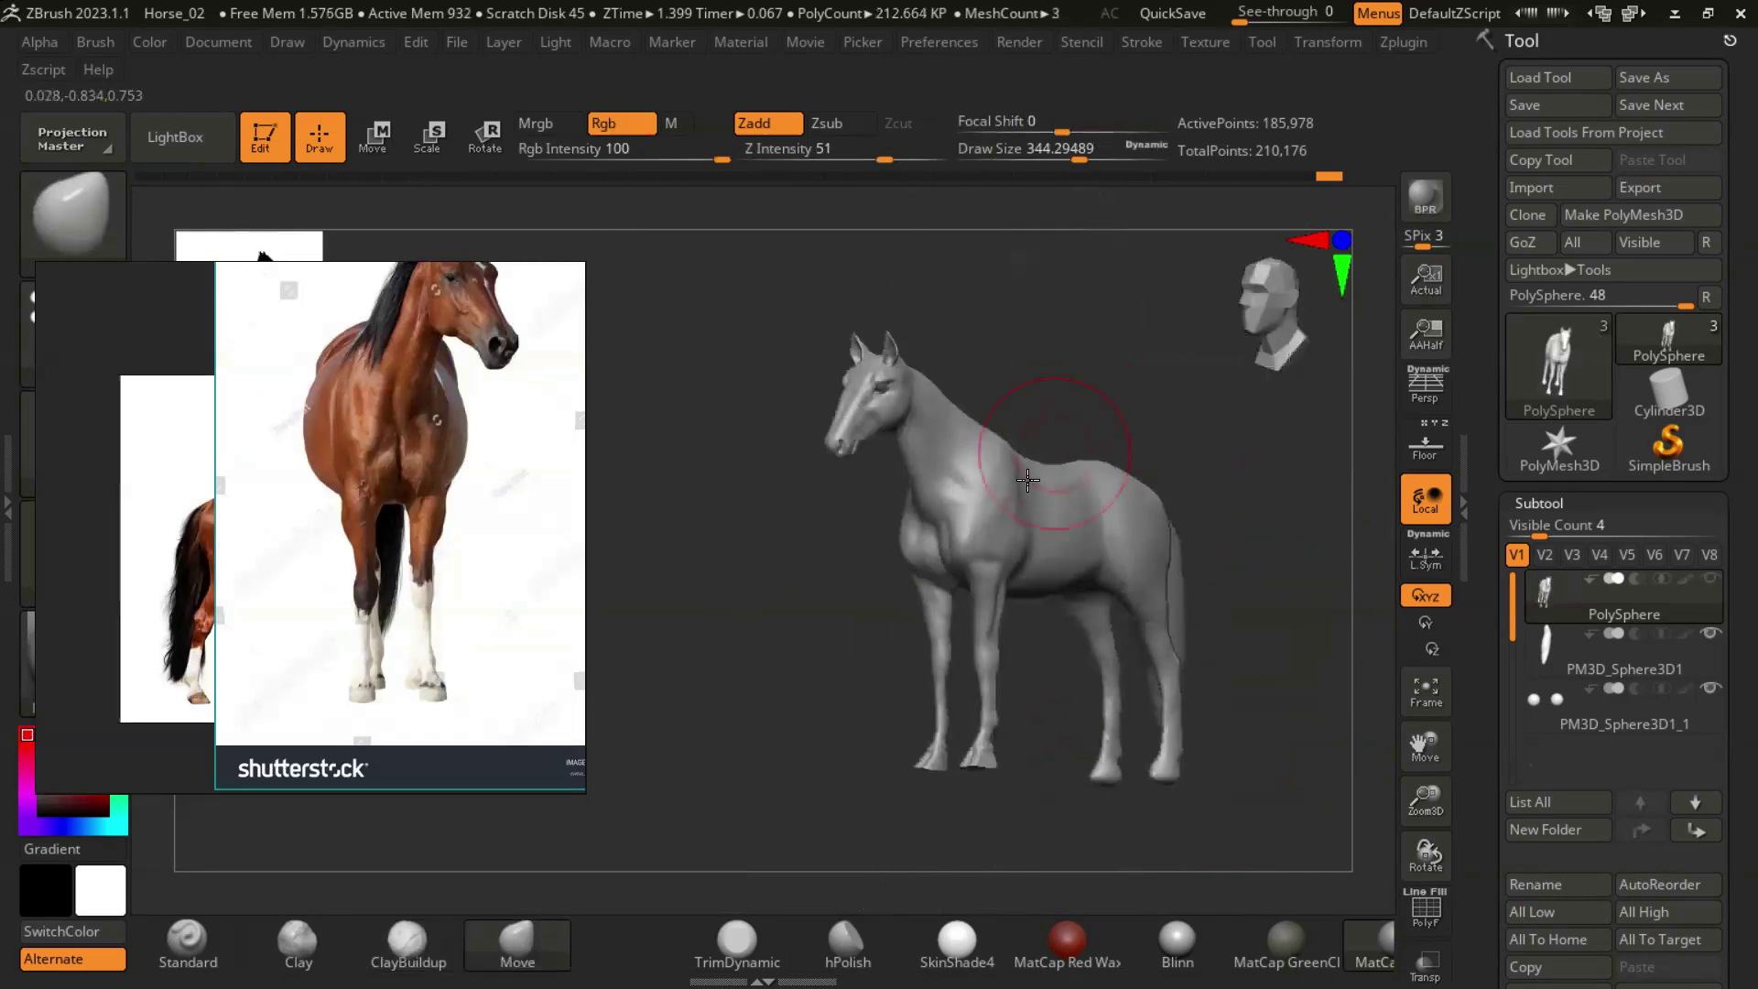
# Reshape the chest and front of the shoulders with Move, reducing the draw size to about 90.
pyautogui.keyDown('alt'); pyautogui.moveTo(1051, 392); pyautogui.dragTo(948, 547); pyautogui.keyUp('alt')
pyautogui.press('s')
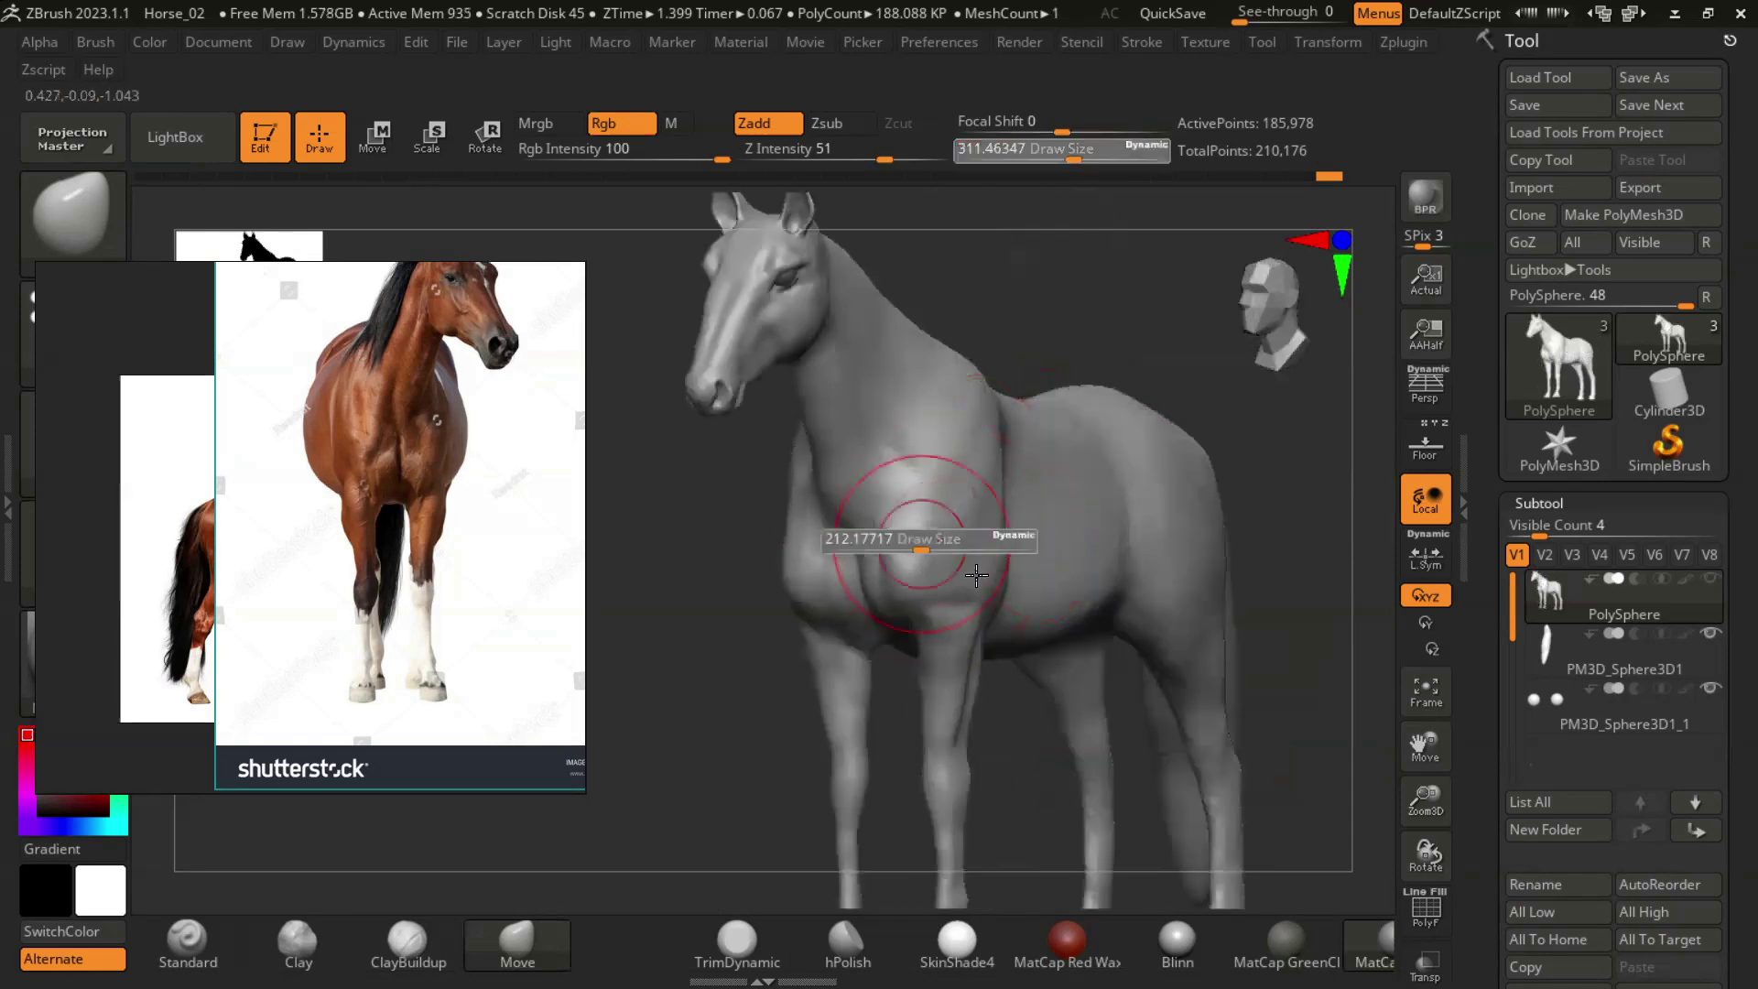
pyautogui.press('b')
pyautogui.press('s')
pyautogui.press('t')
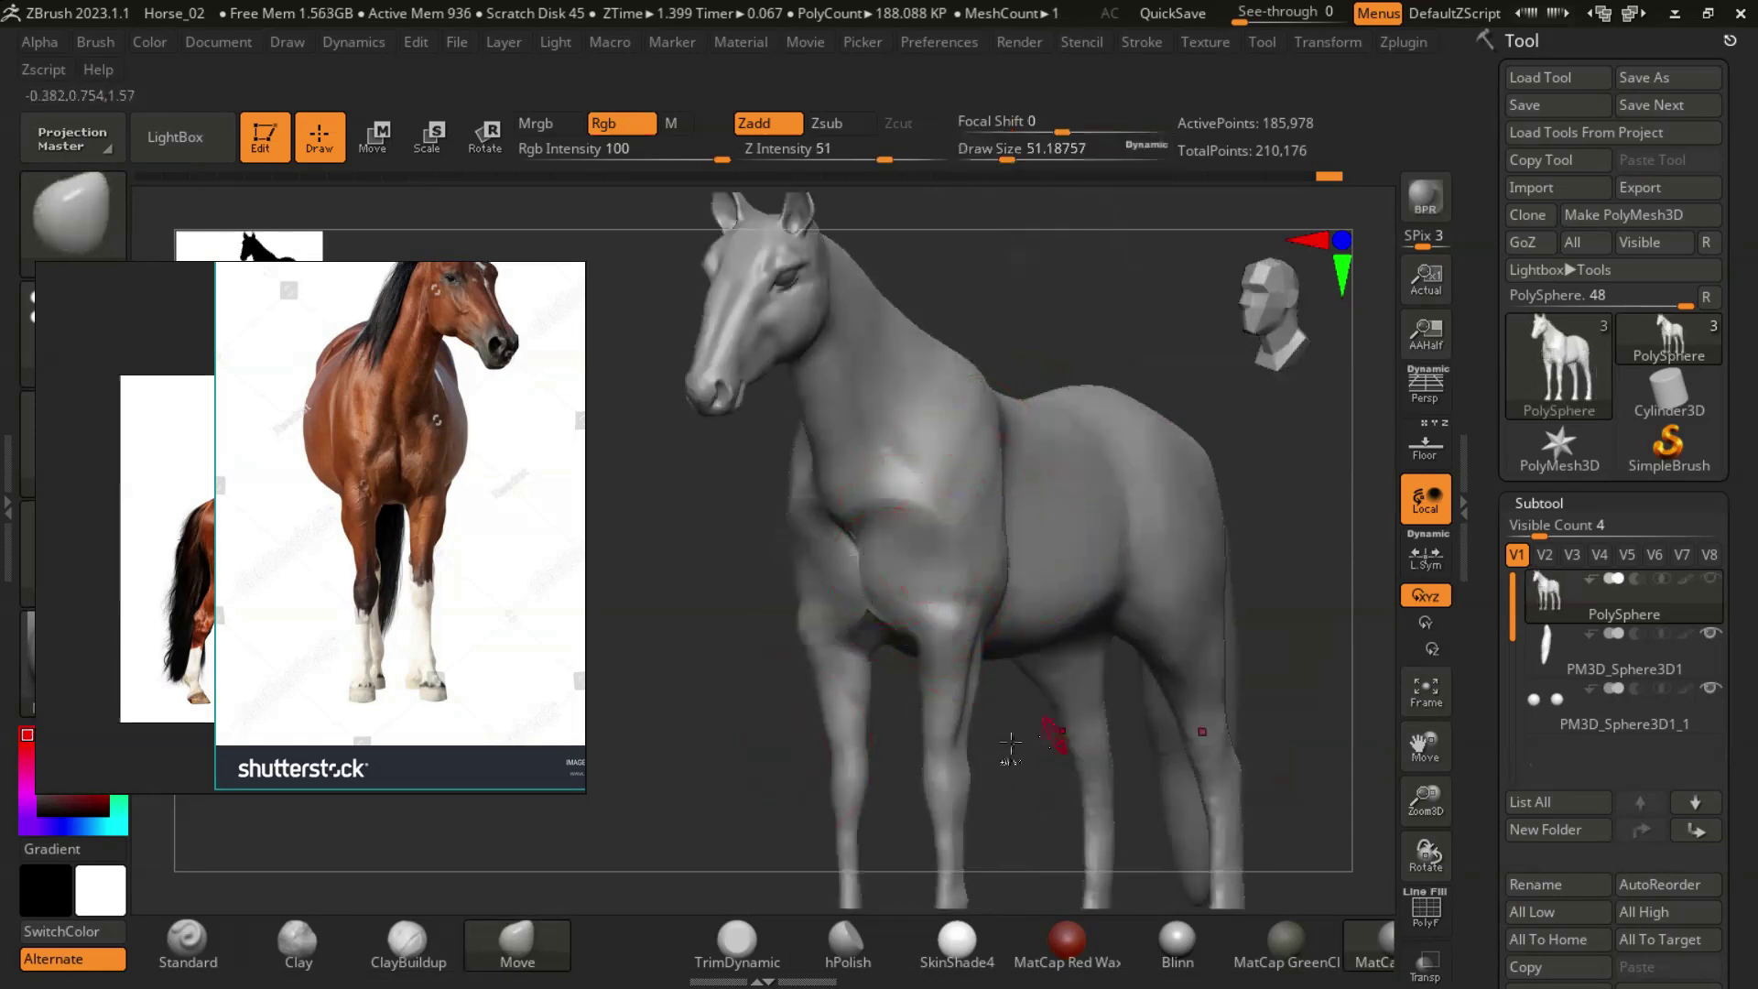
pyautogui.press('b')
pyautogui.press('m')
pyautogui.press('v')
pyautogui.press('s')
pyautogui.moveTo(925, 538); pyautogui.dragTo(985, 539)
# Build up the upper foreleg and shoulder against the side-view reference photo with ClayBuildup at a draw size of about 90 and smooth them.
pyautogui.scroll(-3, 385, 641)
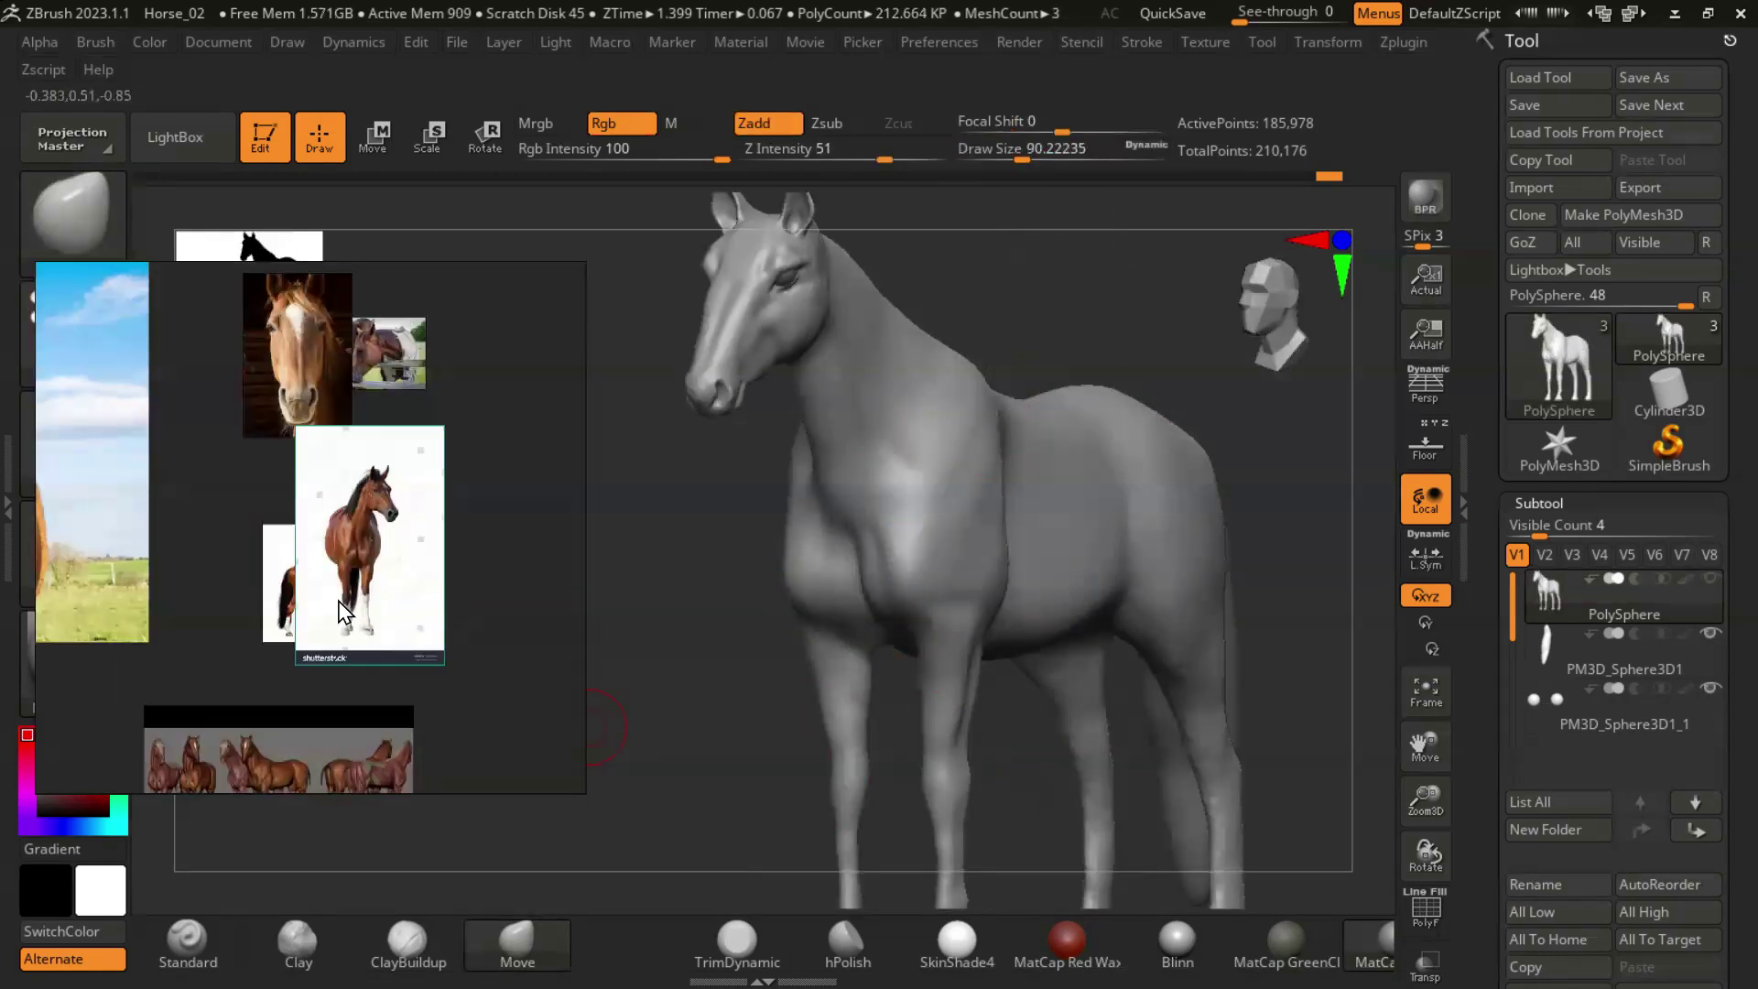
pyautogui.scroll(3, 432, 599)
pyautogui.moveTo(843, 678); pyautogui.dragTo(759, 874, button='right')
pyautogui.press('shift')
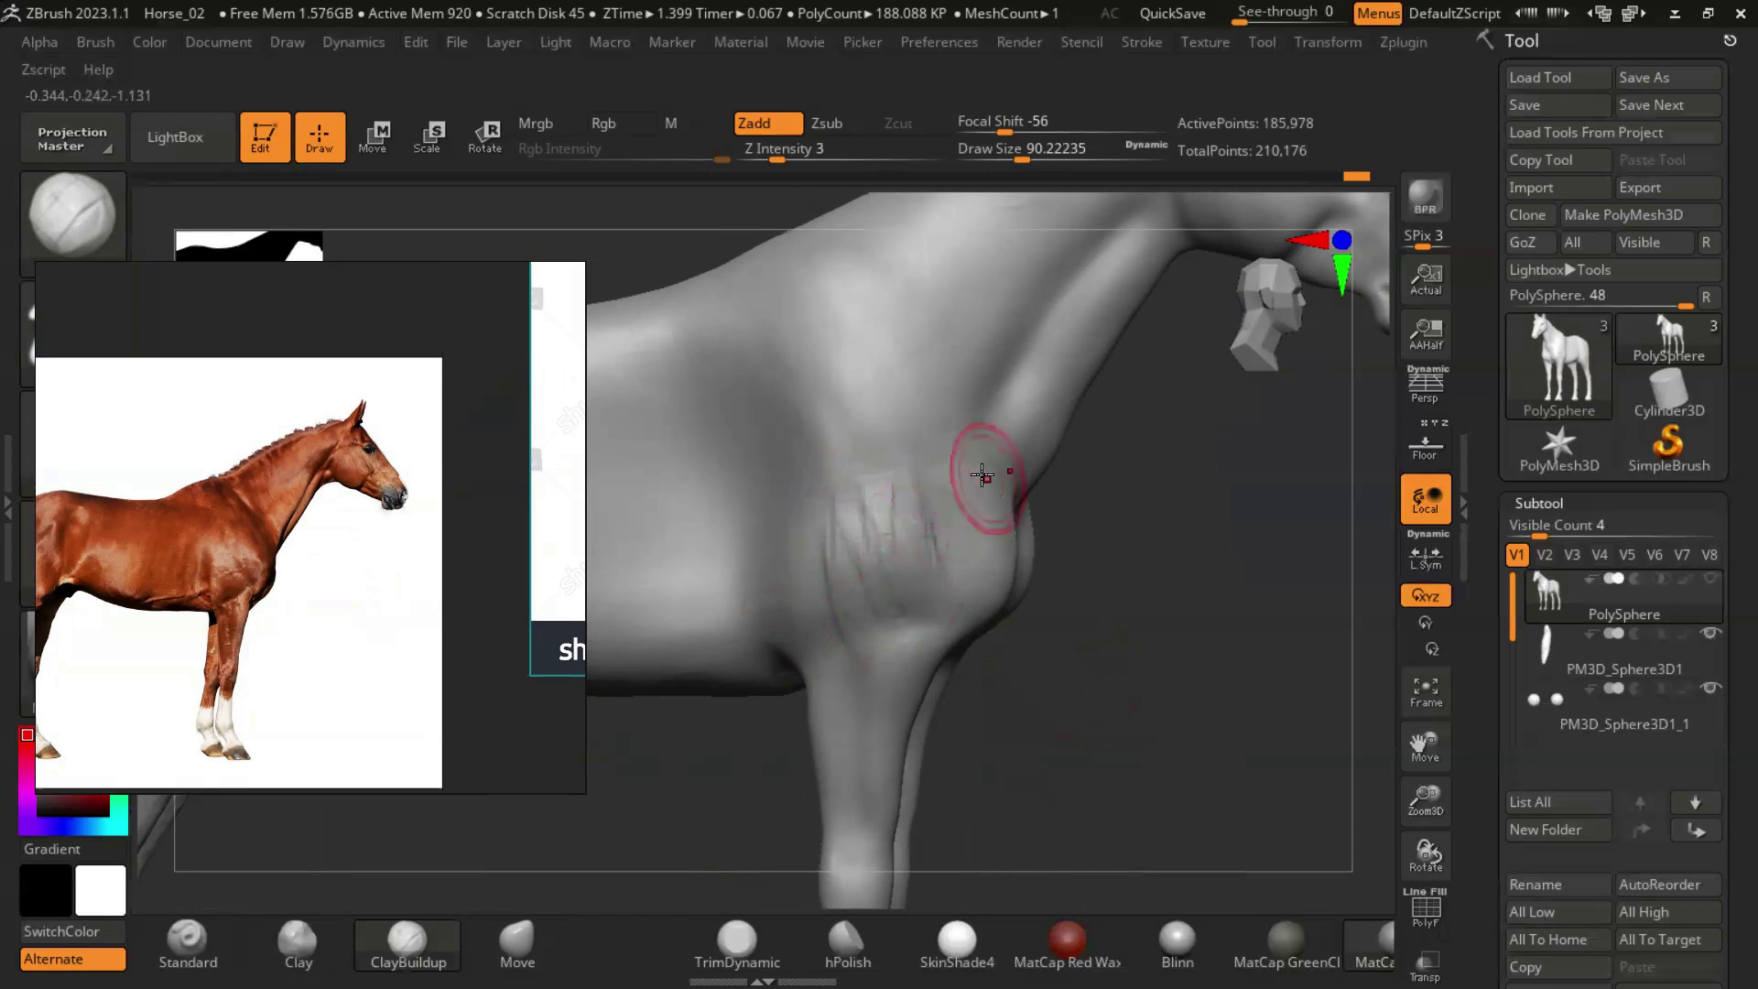
pyautogui.keyDown('shift'); pyautogui.moveTo(905, 362); pyautogui.dragTo(911, 408); pyautogui.keyUp('shift')
pyautogui.moveTo(1154, 595)
pyautogui.mouseDown()
pyautogui.moveTo(1228, 548)
pyautogui.moveTo(1181, 527)
pyautogui.mouseUp()
pyautogui.moveTo(1026, 385); pyautogui.dragTo(884, 361)
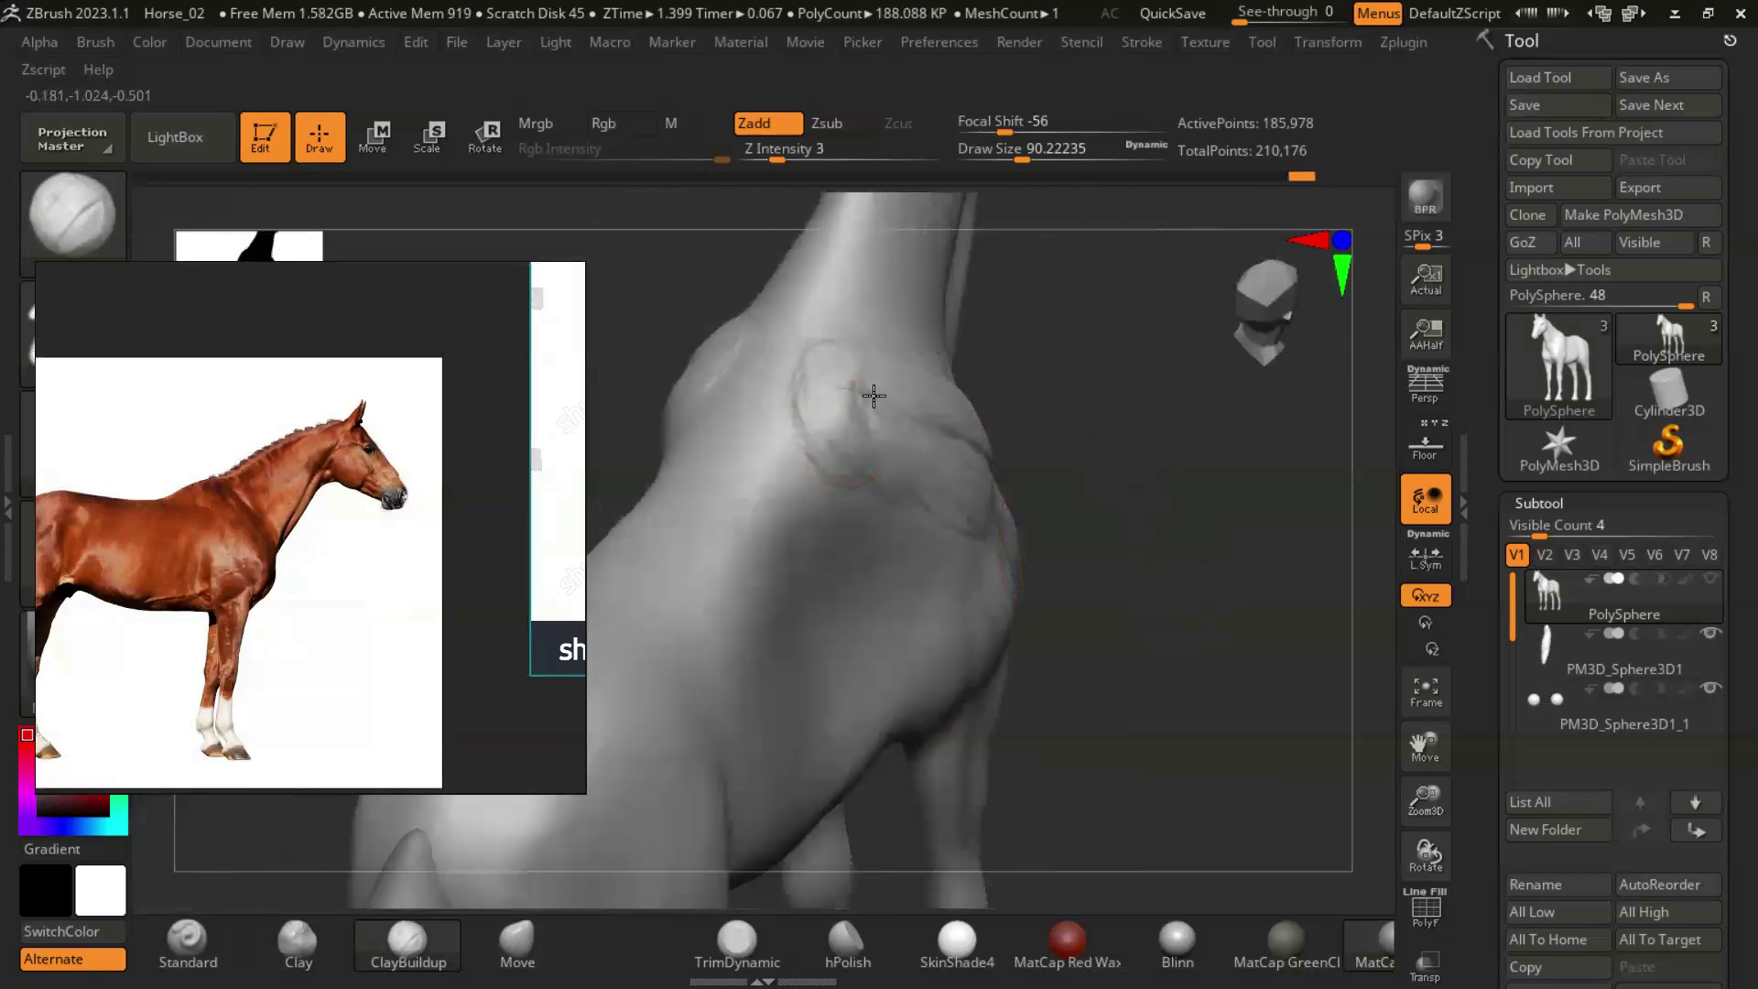
# Build up the shoulder blade, point of shoulder and elbow with ClayBuildup at a draw size of about 90 and smooth the strokes.
pyautogui.moveTo(1171, 481)
pyautogui.mouseDown()
pyautogui.moveTo(1248, 635)
pyautogui.moveTo(1090, 596)
pyautogui.mouseUp()
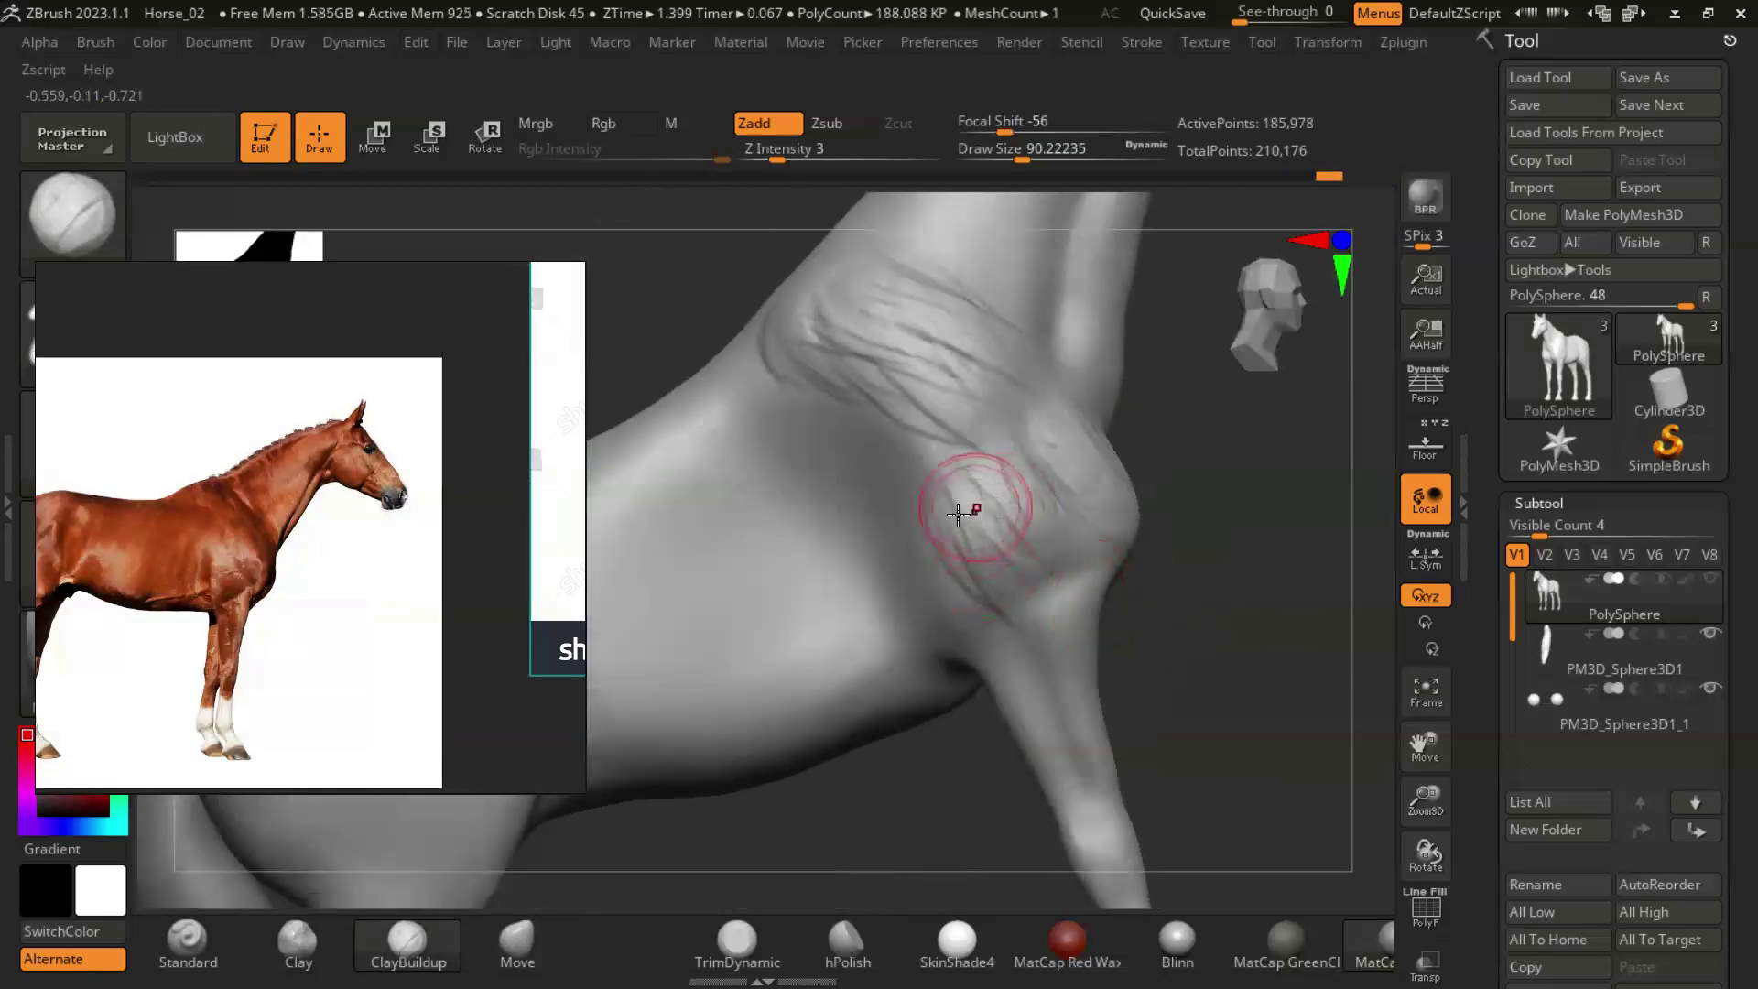
pyautogui.moveTo(1158, 641)
pyautogui.mouseDown()
pyautogui.moveTo(1202, 656)
pyautogui.moveTo(956, 570)
pyautogui.mouseUp()
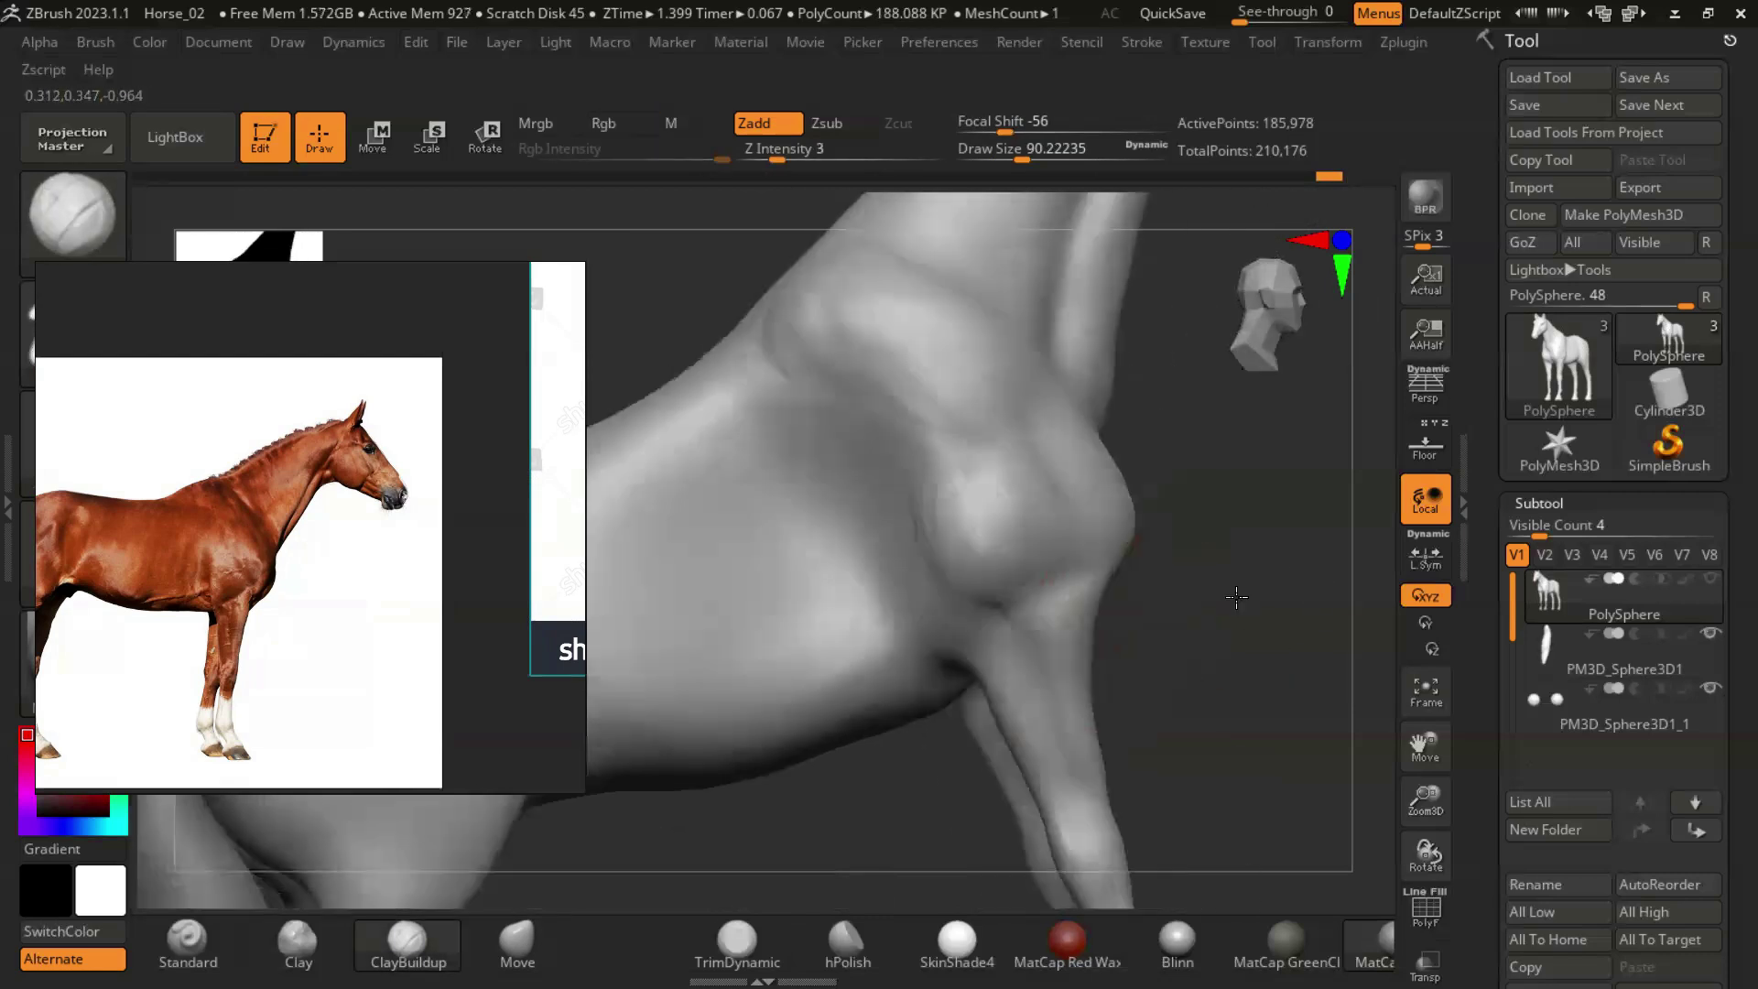
pyautogui.moveTo(1240, 596); pyautogui.dragTo(1231, 639)
pyautogui.press('b')
pyautogui.press('c')
pyautogui.press('b')
pyautogui.moveTo(975, 626); pyautogui.dragTo(954, 533)
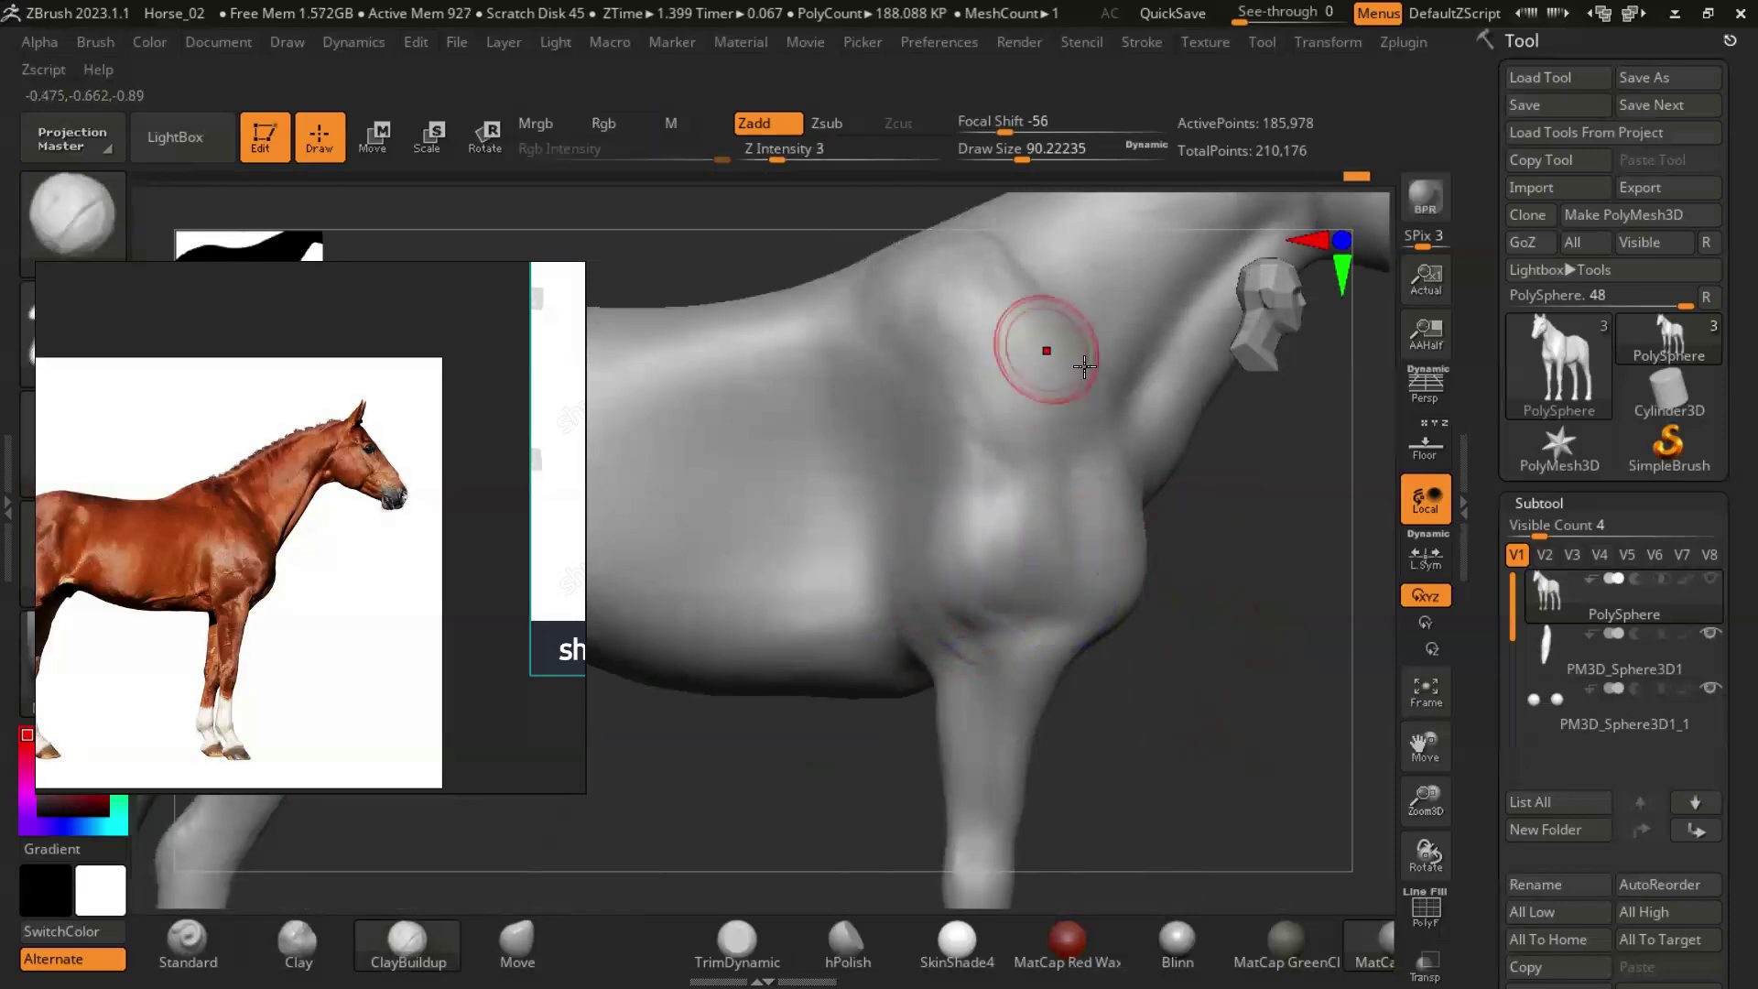
# Carve the edges of the shoulder blade and upper arm muscles with DamStandard at a draw size of about 90.
pyautogui.click(85, 215)
pyautogui.press('d')
pyautogui.press('s')
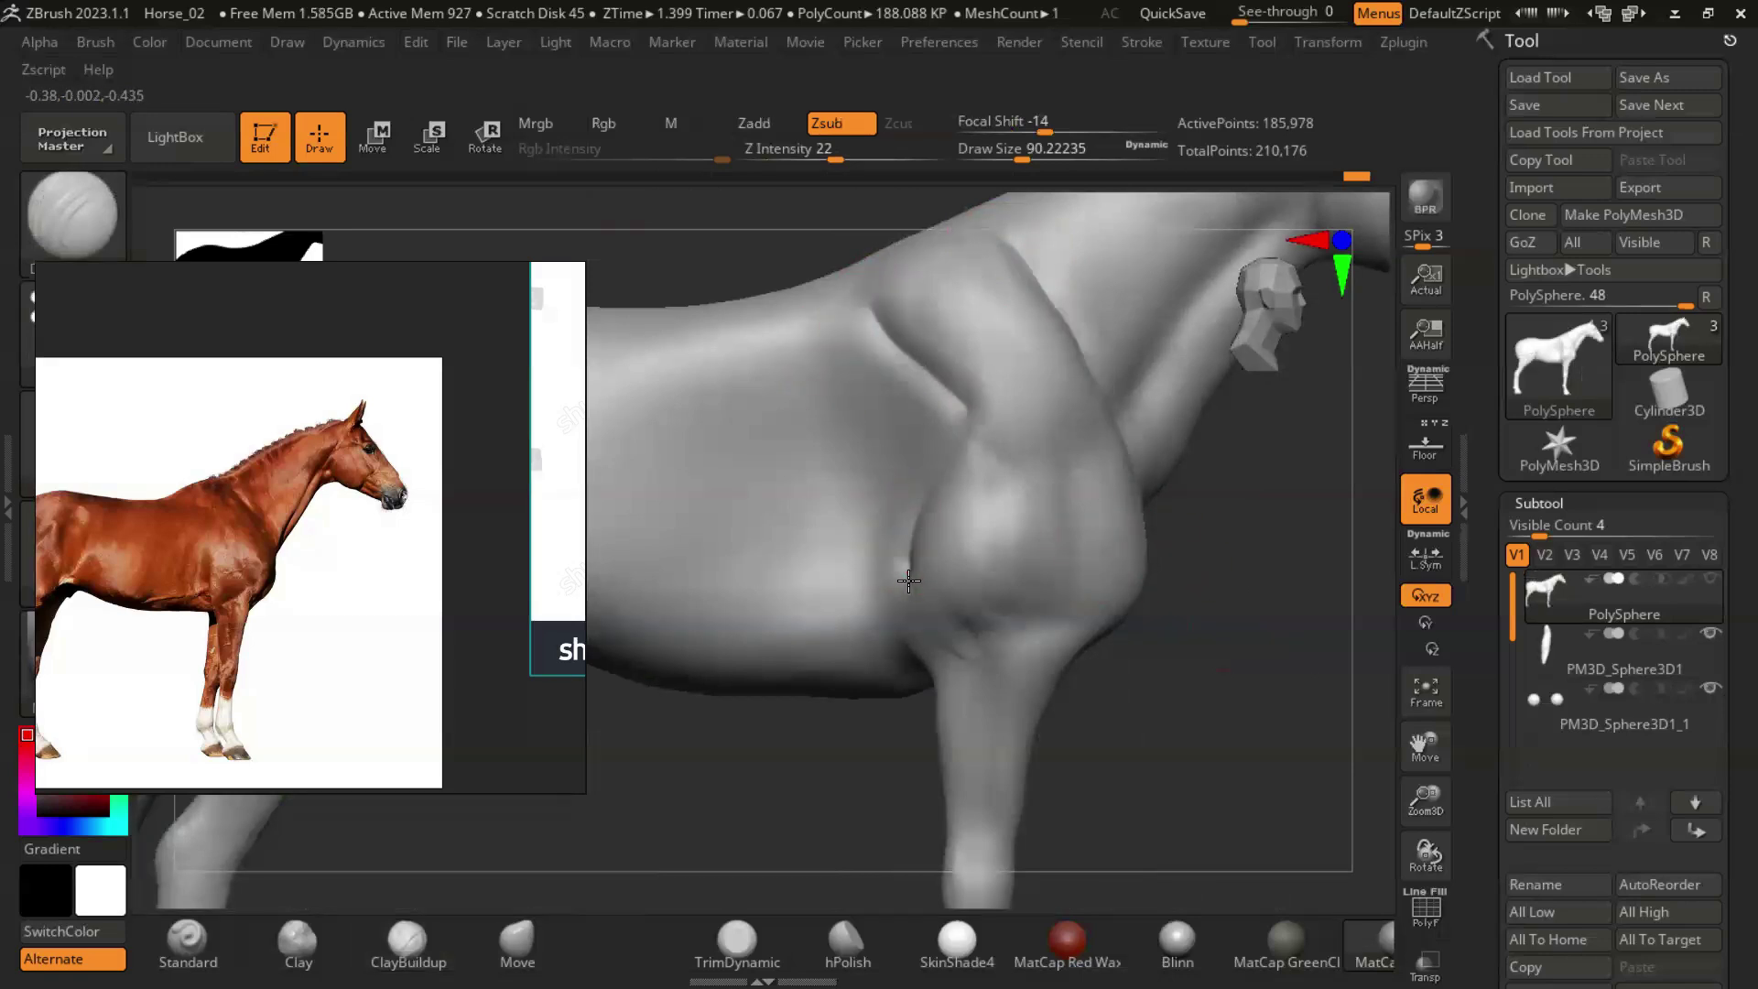
# Refine the shoulder muscles with ClayBuildup and define the base of the neck with DamStandard, following the side-view reference photo.
pyautogui.press('b')
pyautogui.press('c')
pyautogui.press('b')
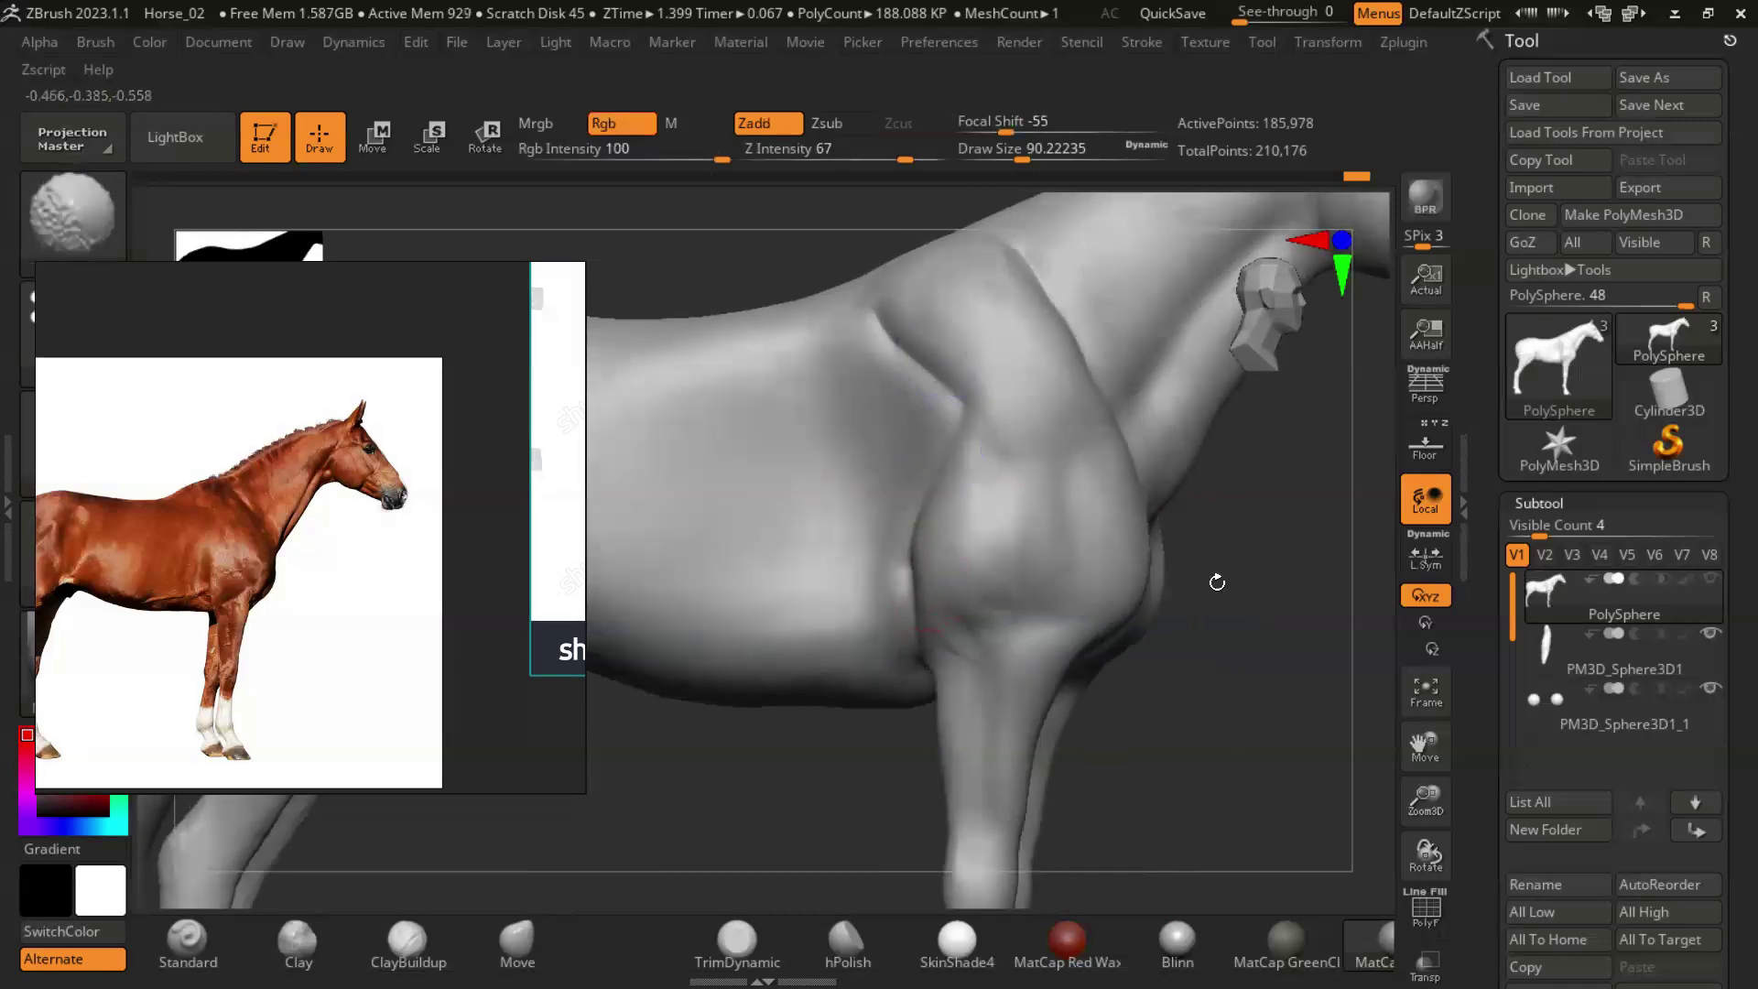
pyautogui.moveTo(1217, 582); pyautogui.dragTo(967, 434)
pyautogui.moveTo(965, 638); pyautogui.dragTo(1075, 229)
pyautogui.moveTo(1016, 625)
pyautogui.mouseDown()
pyautogui.moveTo(1267, 641)
pyautogui.moveTo(1236, 748)
pyautogui.moveTo(733, 532)
pyautogui.mouseUp()
pyautogui.scroll(3, 263, 432)
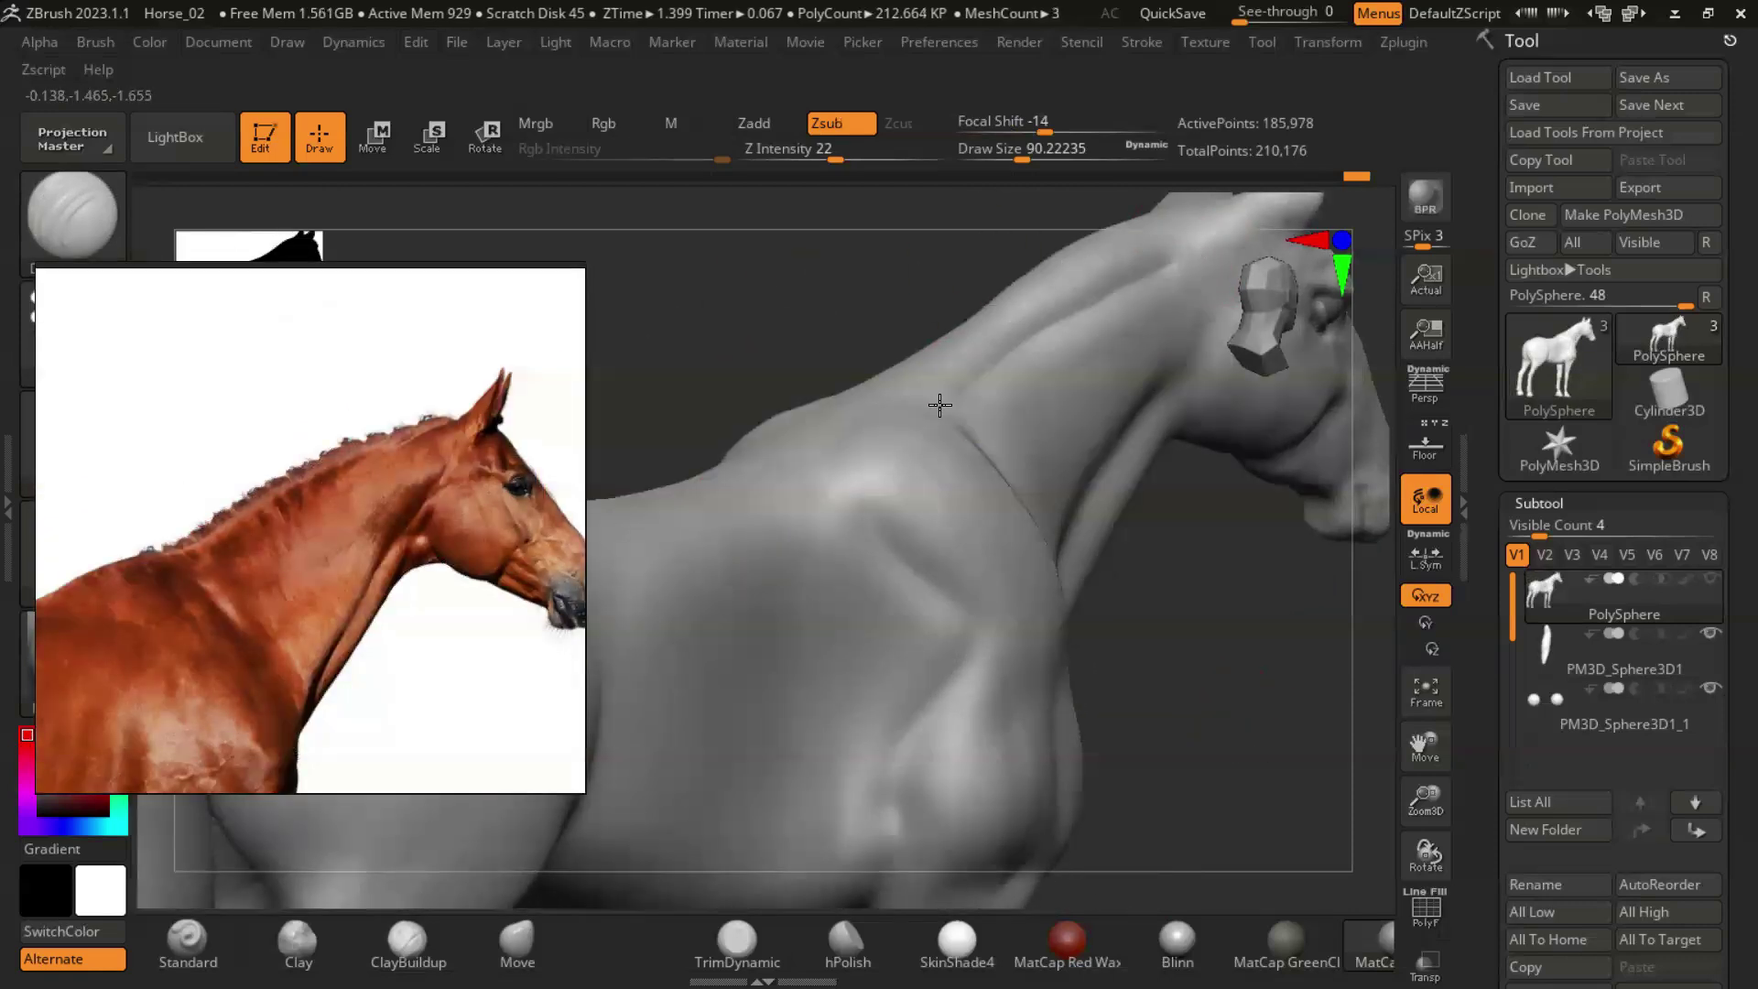
# Adjust the barrel and shoulder proportions from above with Move at a draw size of about 286.
pyautogui.press('f')
pyautogui.moveTo(696, 696); pyautogui.dragTo(1065, 567)
pyautogui.press('b')
pyautogui.press('m')
pyautogui.press('v')
pyautogui.press('s')
pyautogui.moveTo(1080, 740)
pyautogui.mouseDown()
pyautogui.moveTo(1136, 739)
pyautogui.moveTo(947, 650)
pyautogui.moveTo(1001, 676)
pyautogui.mouseUp()
pyautogui.moveTo(1001, 675)
pyautogui.mouseDown(button='right')
pyautogui.moveTo(1059, 661)
pyautogui.moveTo(962, 652)
pyautogui.moveTo(903, 761)
pyautogui.moveTo(1118, 668)
pyautogui.moveTo(934, 696)
pyautogui.moveTo(916, 657)
pyautogui.moveTo(953, 659)
pyautogui.moveTo(925, 641)
pyautogui.mouseUp(button='right')
pyautogui.scroll(-4, 366, 636)
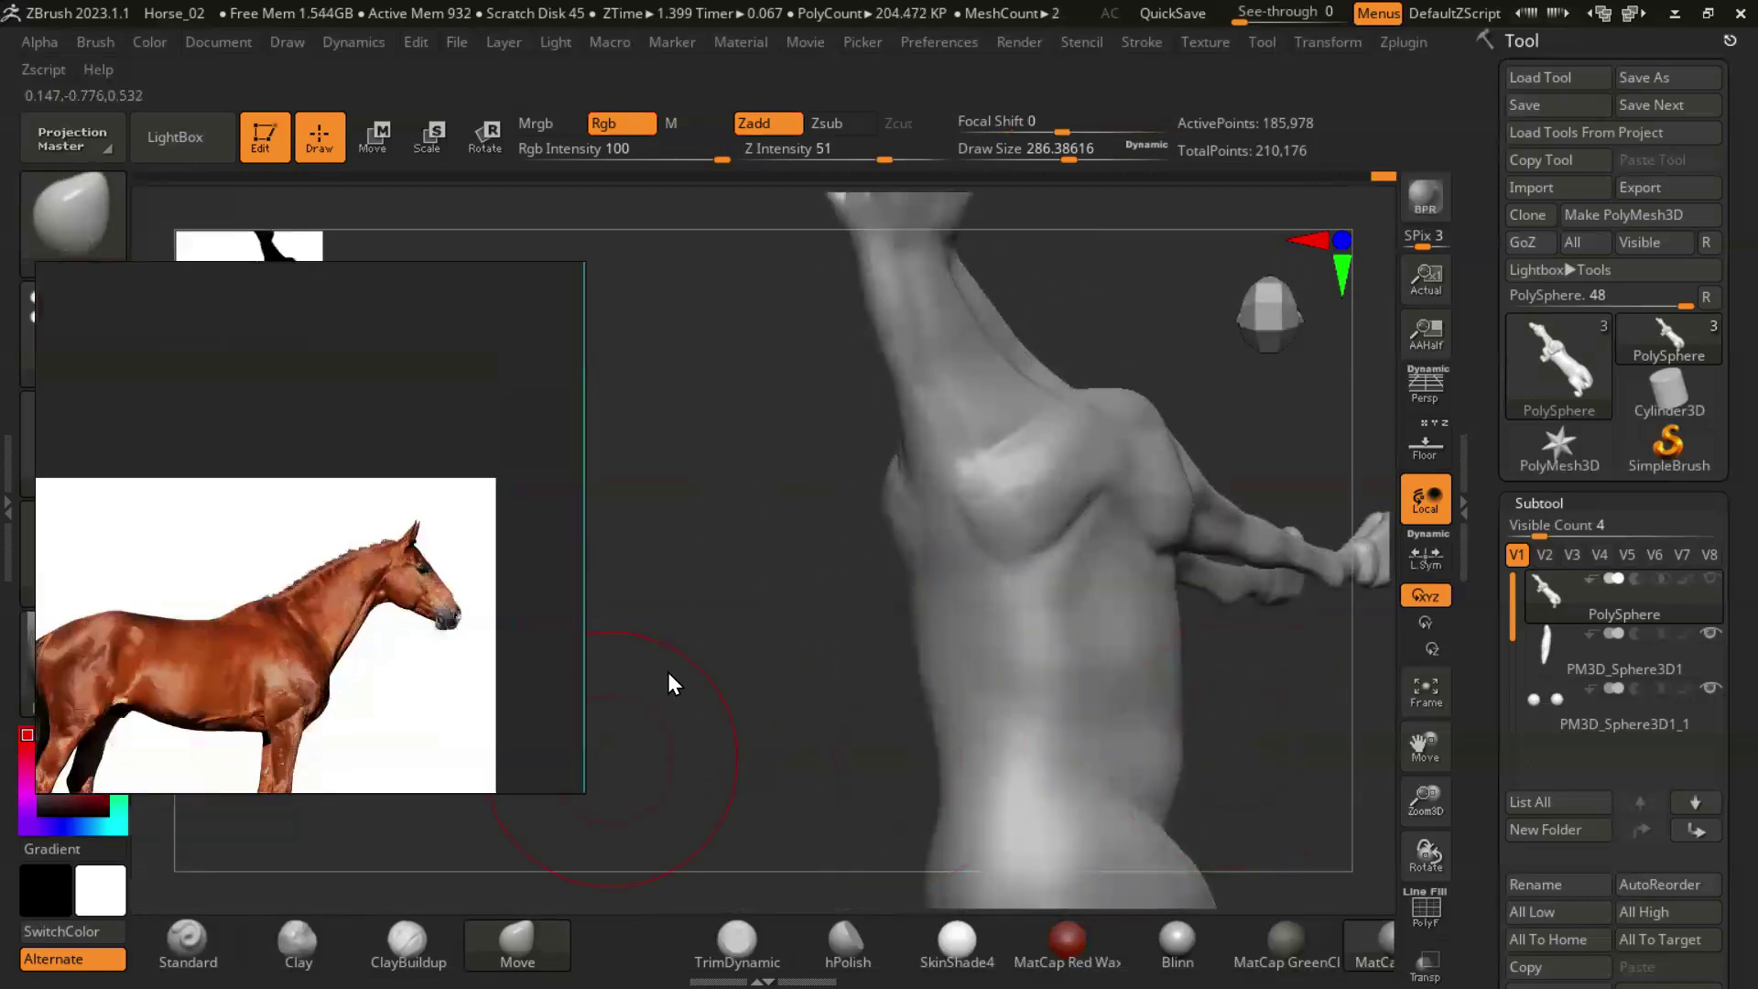
# Set the Smooth brush's Z Intensity to 2 and add long ClayBuildup strokes along the rib cage at a draw size of about 149.
pyautogui.click(406, 943)
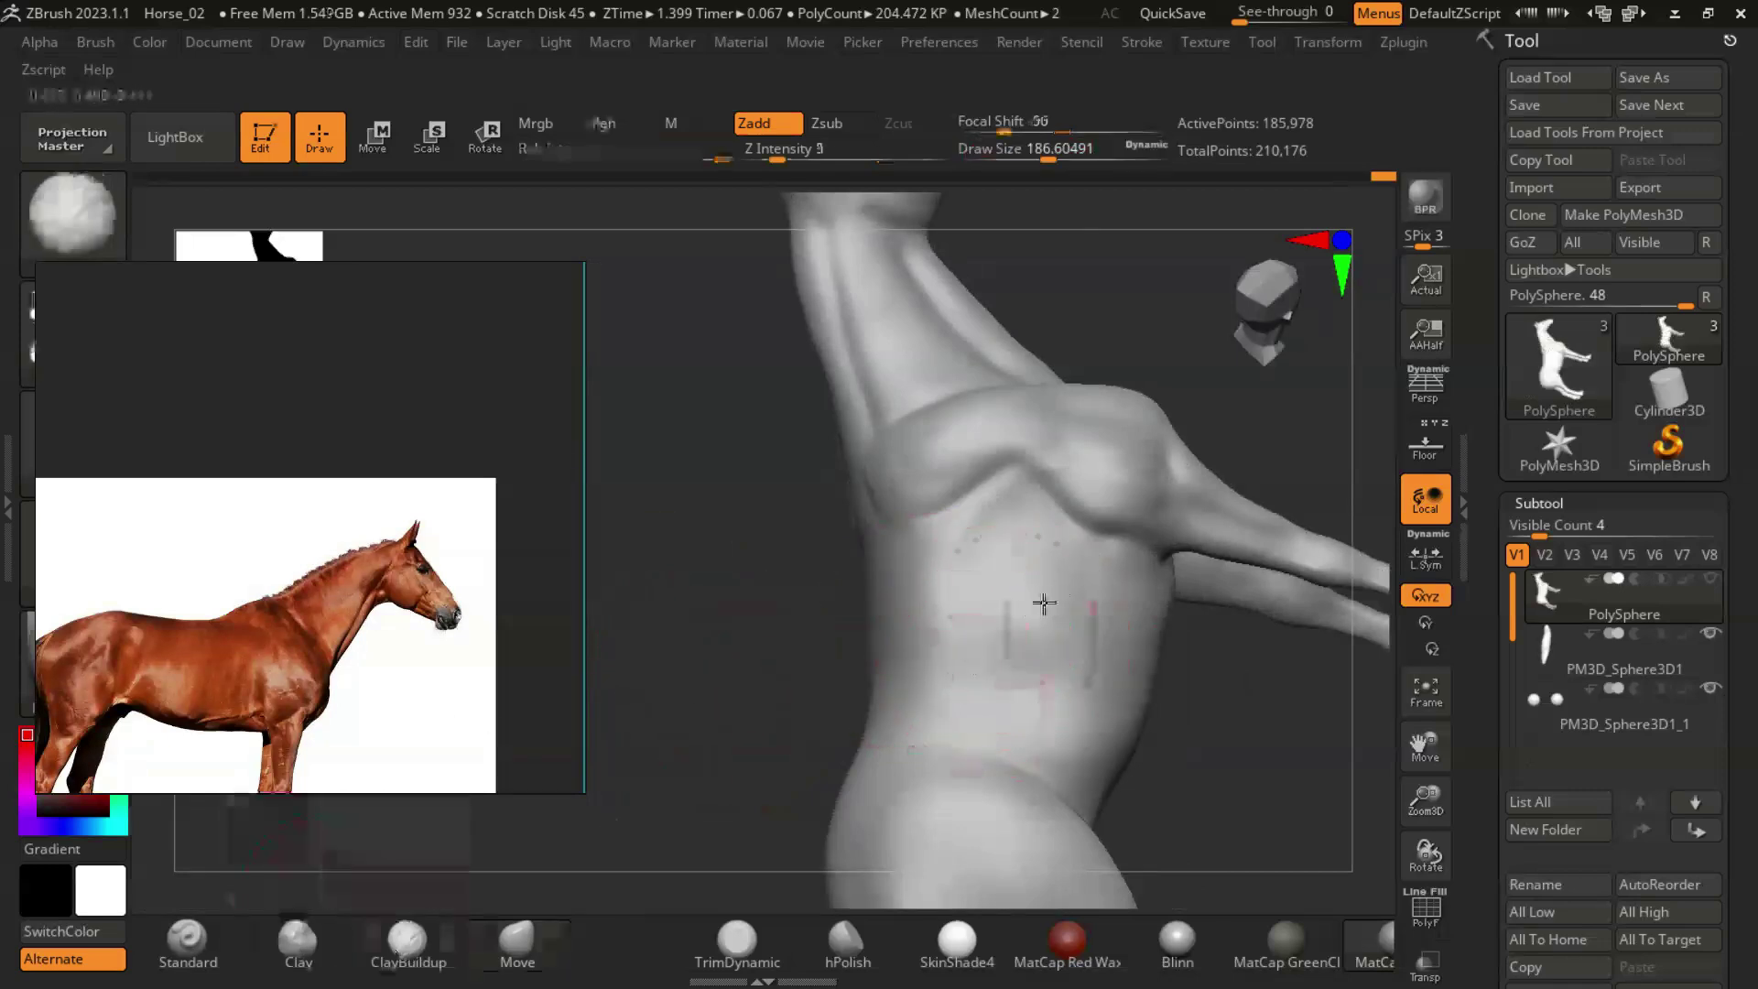
pyautogui.moveTo(783, 161); pyautogui.dragTo(764, 161)
pyautogui.moveTo(998, 568); pyautogui.dragTo(997, 730)
pyautogui.moveTo(1068, 572); pyautogui.dragTo(1067, 740)
pyautogui.moveTo(1113, 626); pyautogui.dragTo(1111, 717)
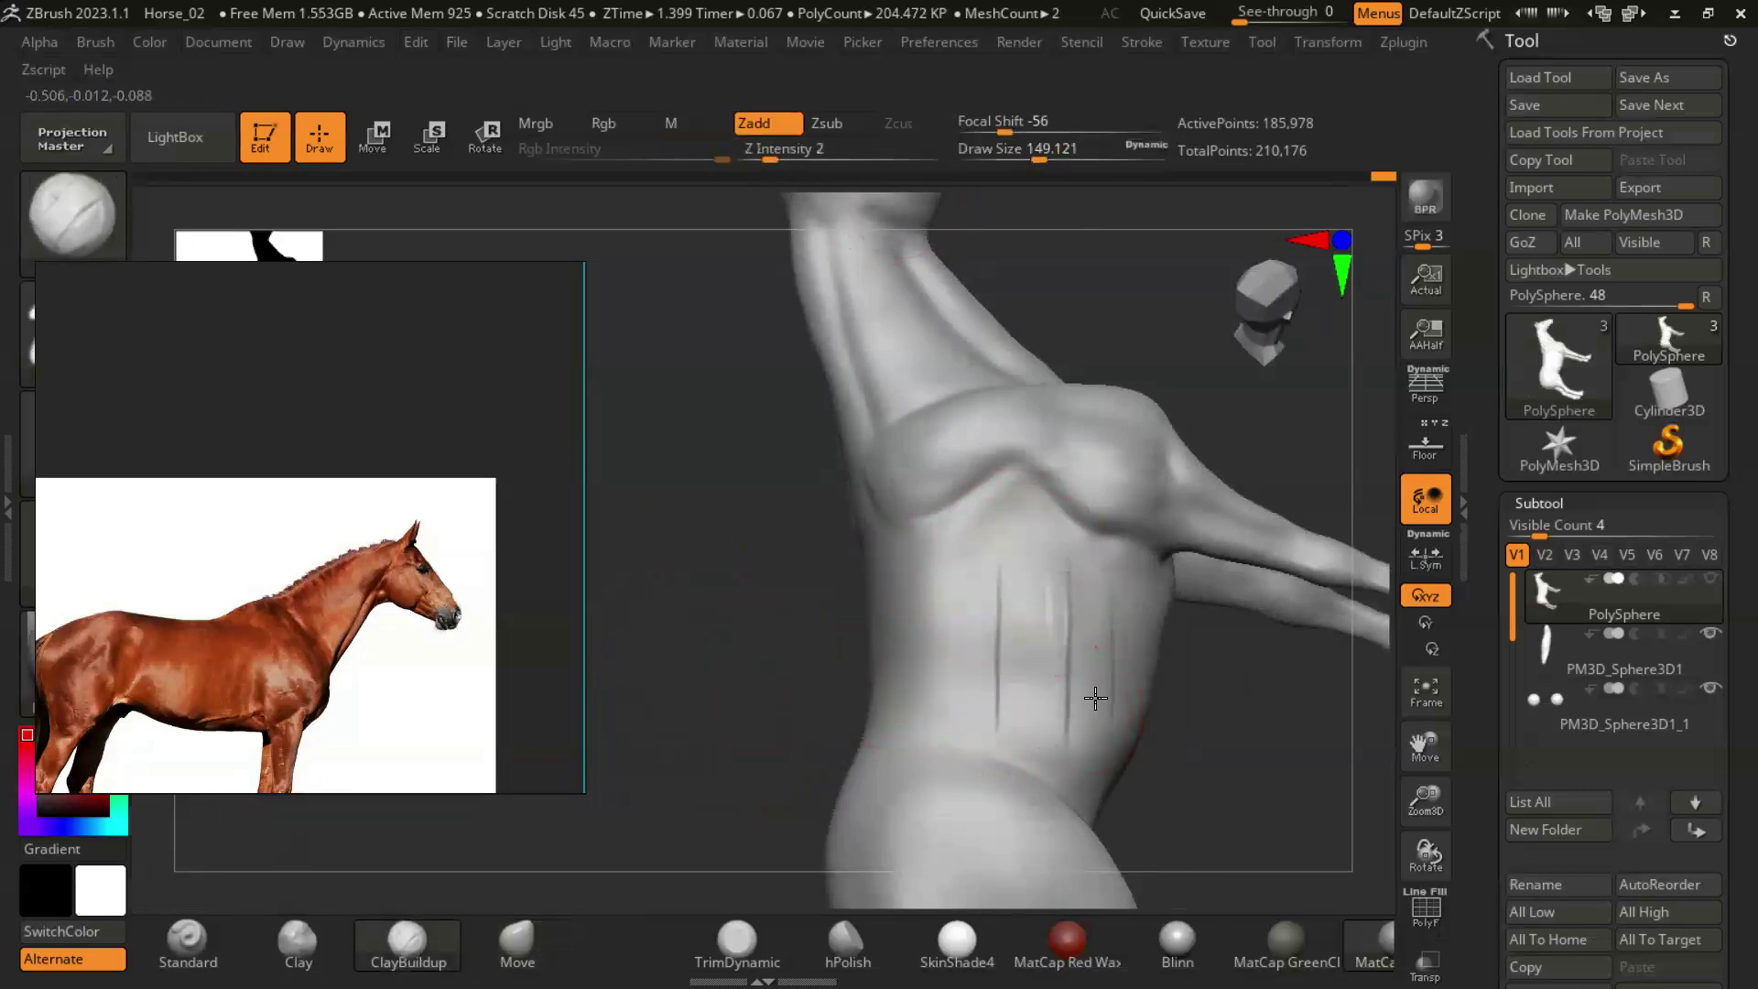
# Build up the side of the rib cage with ClayBuildup at a draw size of about 149 and smooth the flank in front of the haunch.
pyautogui.moveTo(1095, 763); pyautogui.dragTo(1181, 702, button='right')
pyautogui.press('s')
pyautogui.moveTo(1104, 657); pyautogui.dragTo(1089, 658)
pyautogui.press('b')
pyautogui.press('c')
pyautogui.press('l')
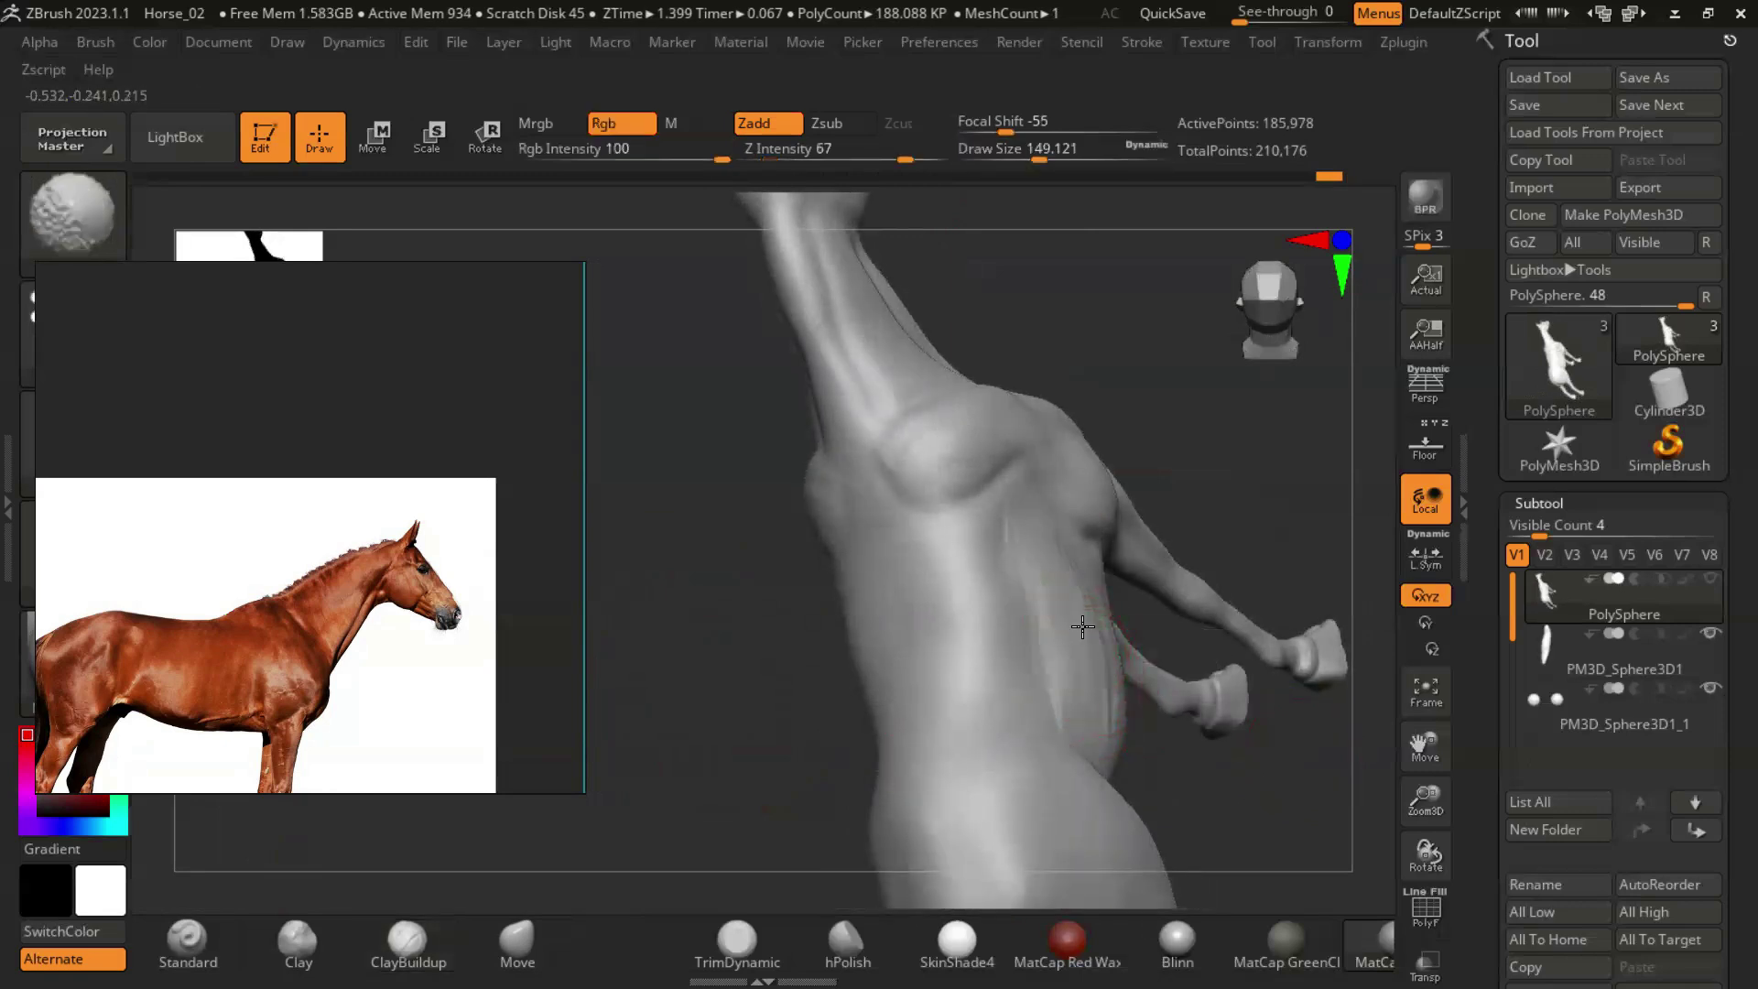
pyautogui.moveTo(950, 708); pyautogui.dragTo(836, 660, button='right')
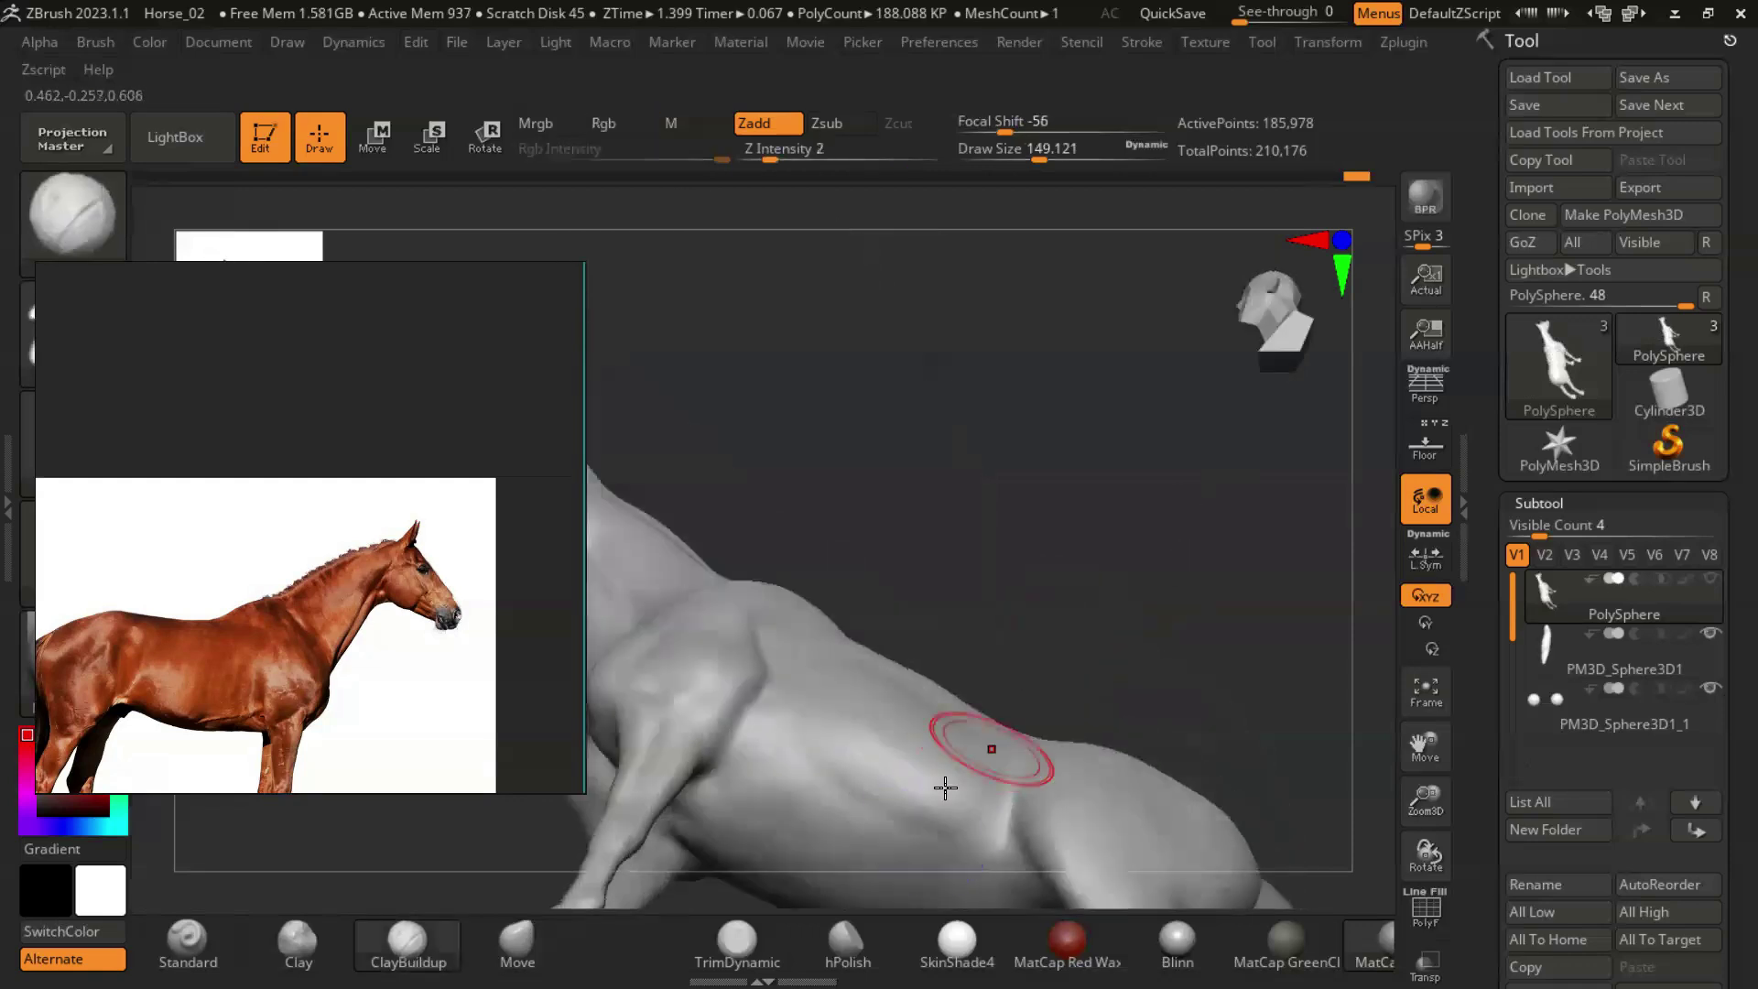
pyautogui.moveTo(972, 856); pyautogui.dragTo(1018, 868)
# Refine and smooth the rear belly and groin from below at a draw size of about 94.
pyautogui.moveTo(1096, 674); pyautogui.dragTo(904, 681, button='right')
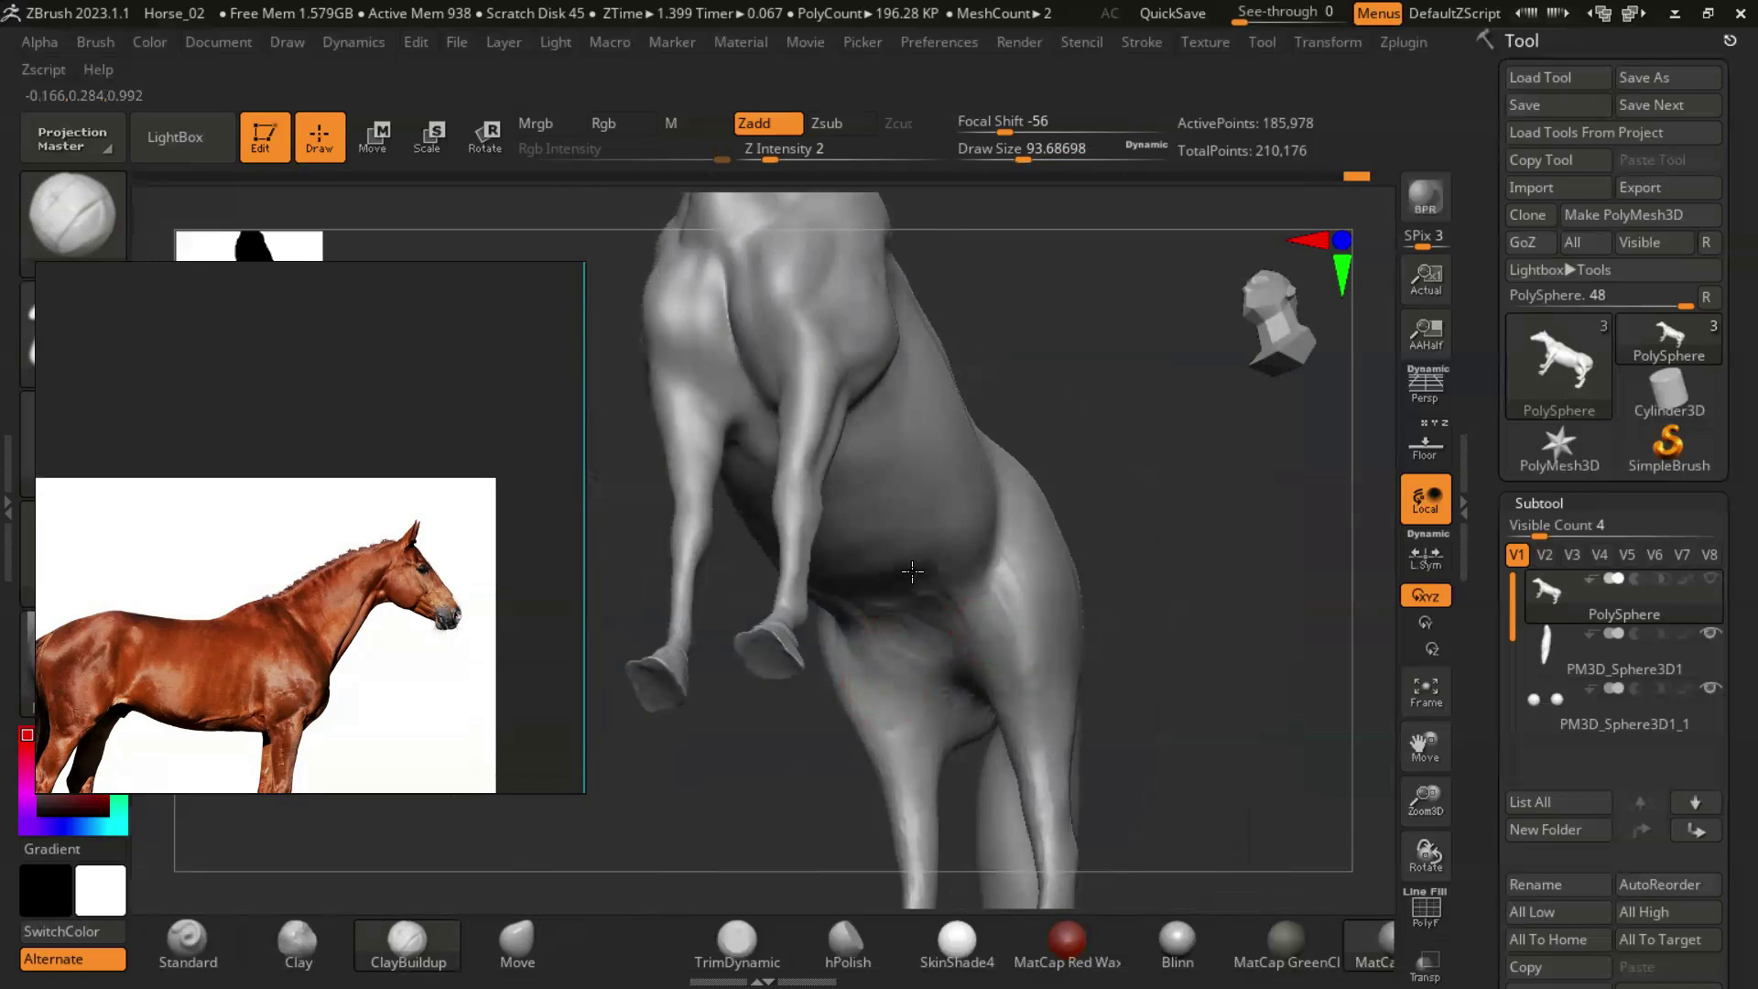
pyautogui.moveTo(931, 633); pyautogui.dragTo(978, 538, button='right')
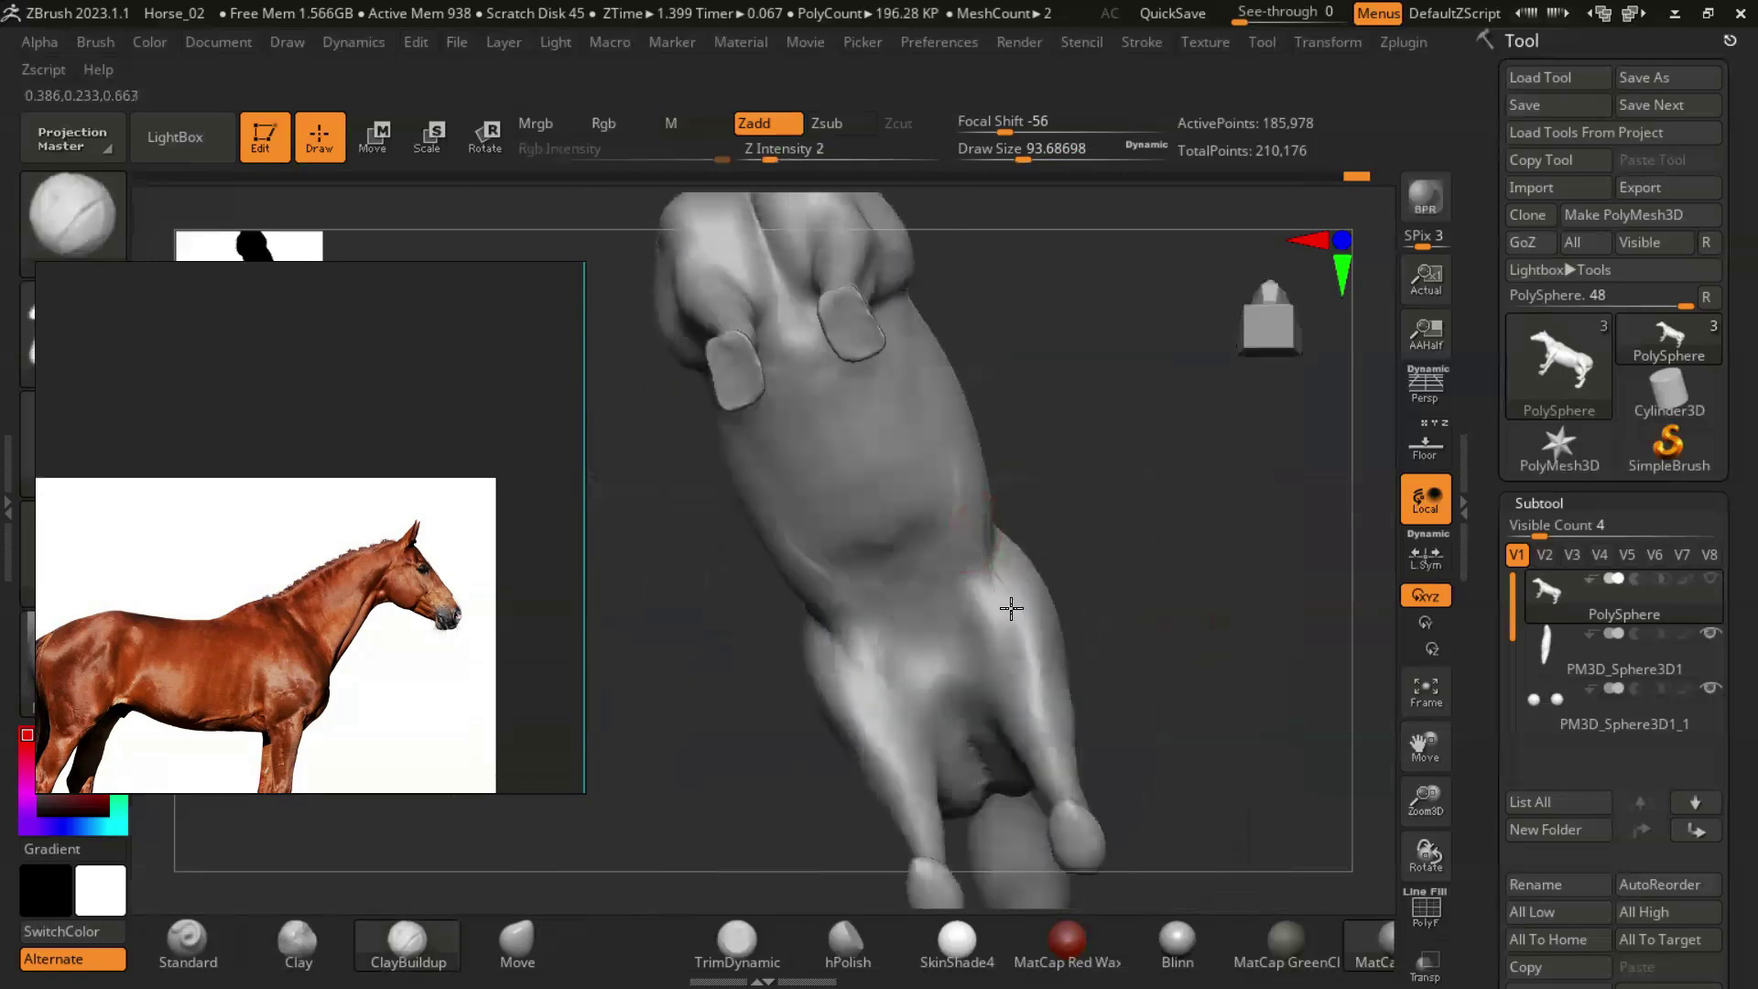
pyautogui.moveTo(1118, 667)
pyautogui.mouseDown(button='right')
pyautogui.moveTo(909, 589)
pyautogui.moveTo(925, 549)
pyautogui.moveTo(870, 513)
pyautogui.mouseUp(button='right')
# Build up the sides of the belly with ClayBuildup at Z Intensity 100 and a draw size of about 94, and smooth the underside.
pyautogui.press('b')
pyautogui.press('c')
pyautogui.press('b')
pyautogui.press('b')
pyautogui.click(179, 209)
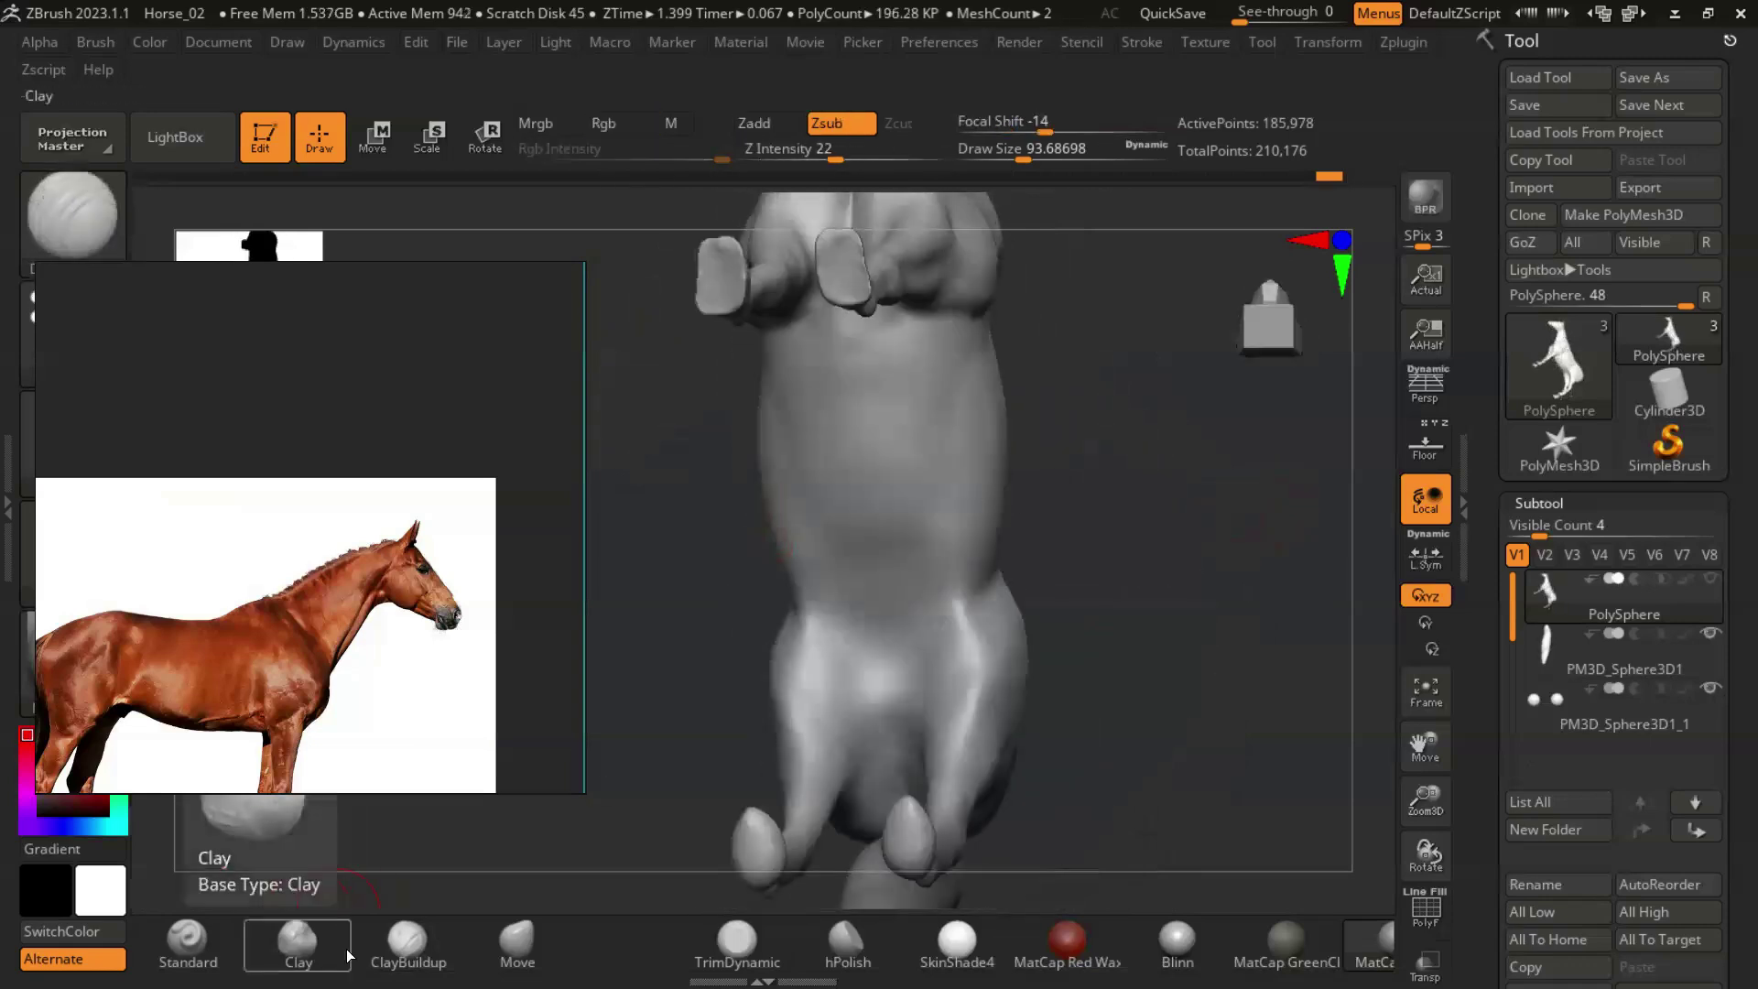
pyautogui.click(407, 943)
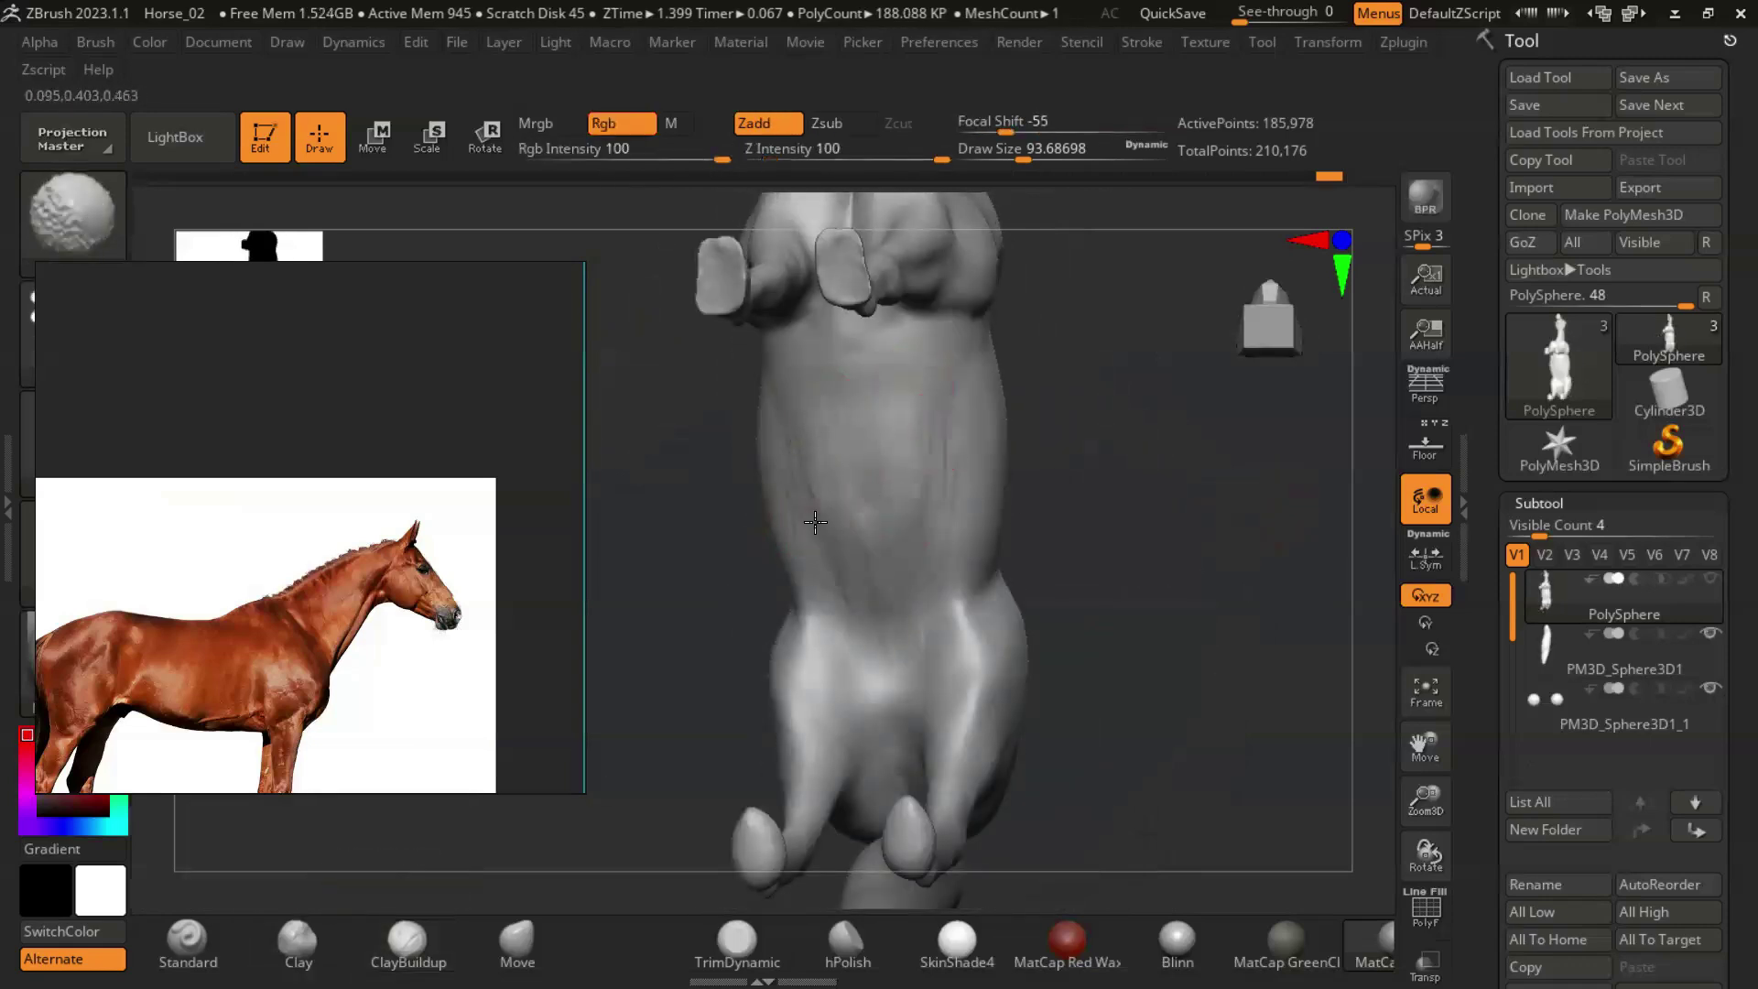
pyautogui.moveTo(1081, 513)
pyautogui.mouseDown()
pyautogui.moveTo(1177, 598)
pyautogui.moveTo(1177, 699)
pyautogui.moveTo(934, 760)
pyautogui.moveTo(837, 377)
pyautogui.mouseUp()
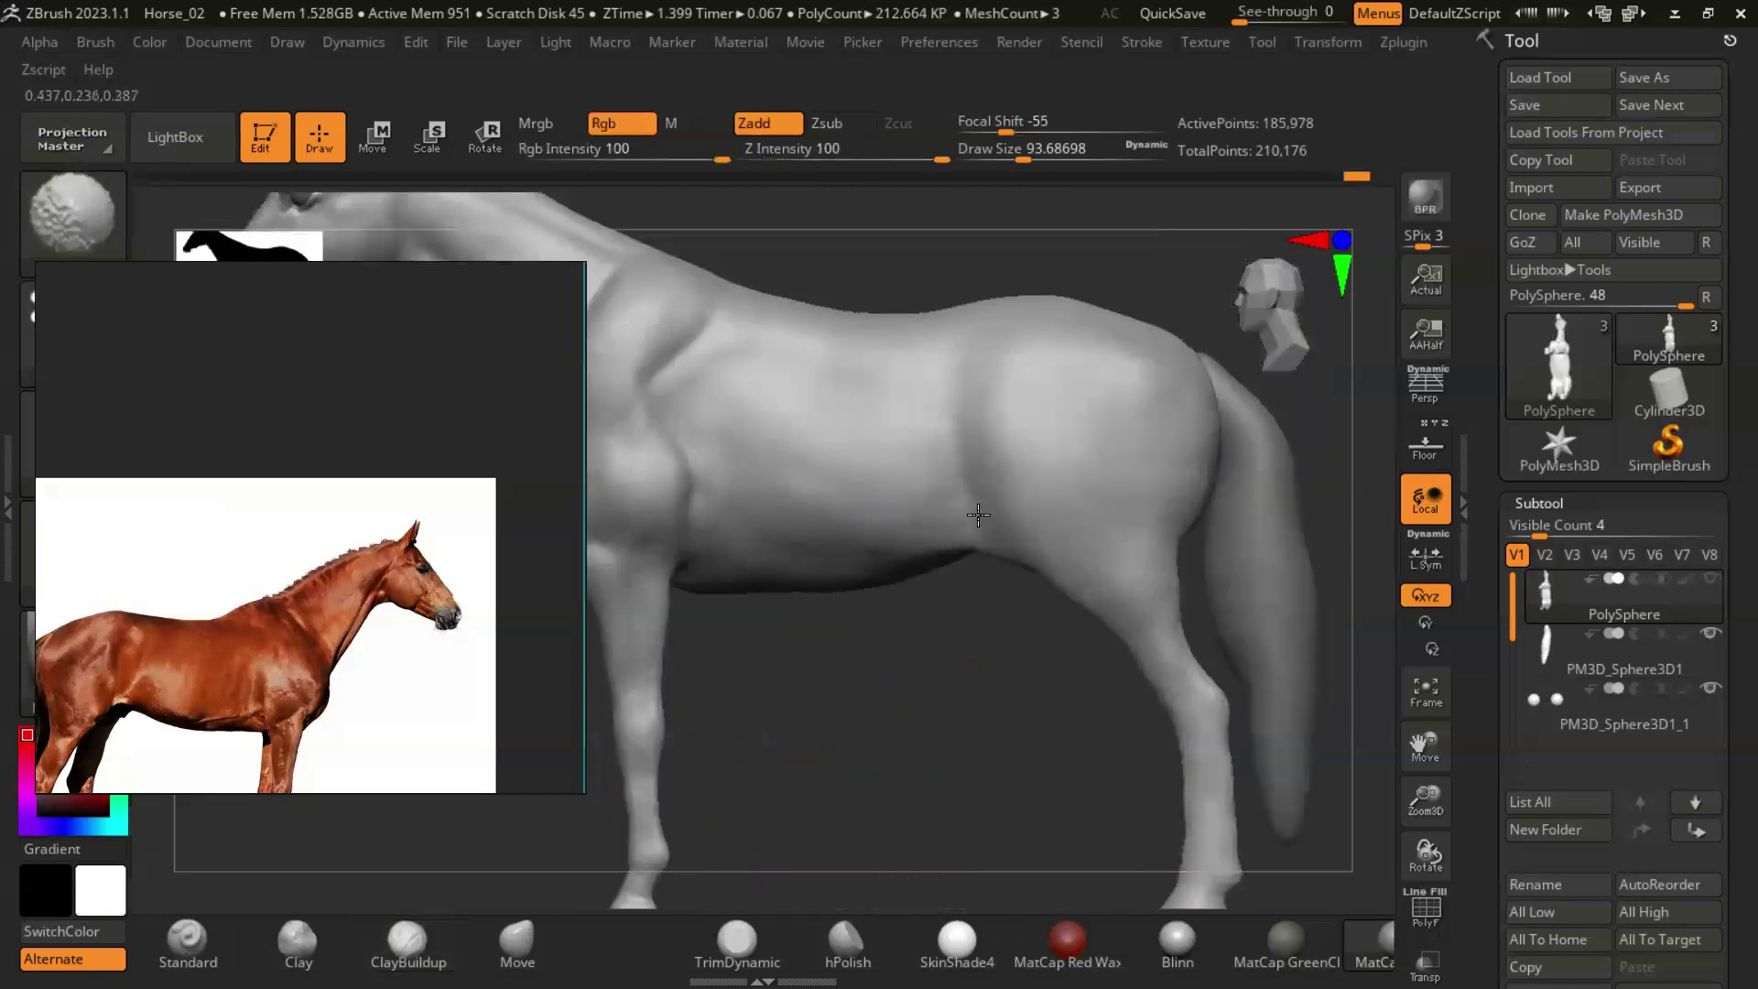
pyautogui.keyDown('shift'); pyautogui.moveTo(1091, 735); pyautogui.dragTo(990, 676); pyautogui.keyUp('shift')
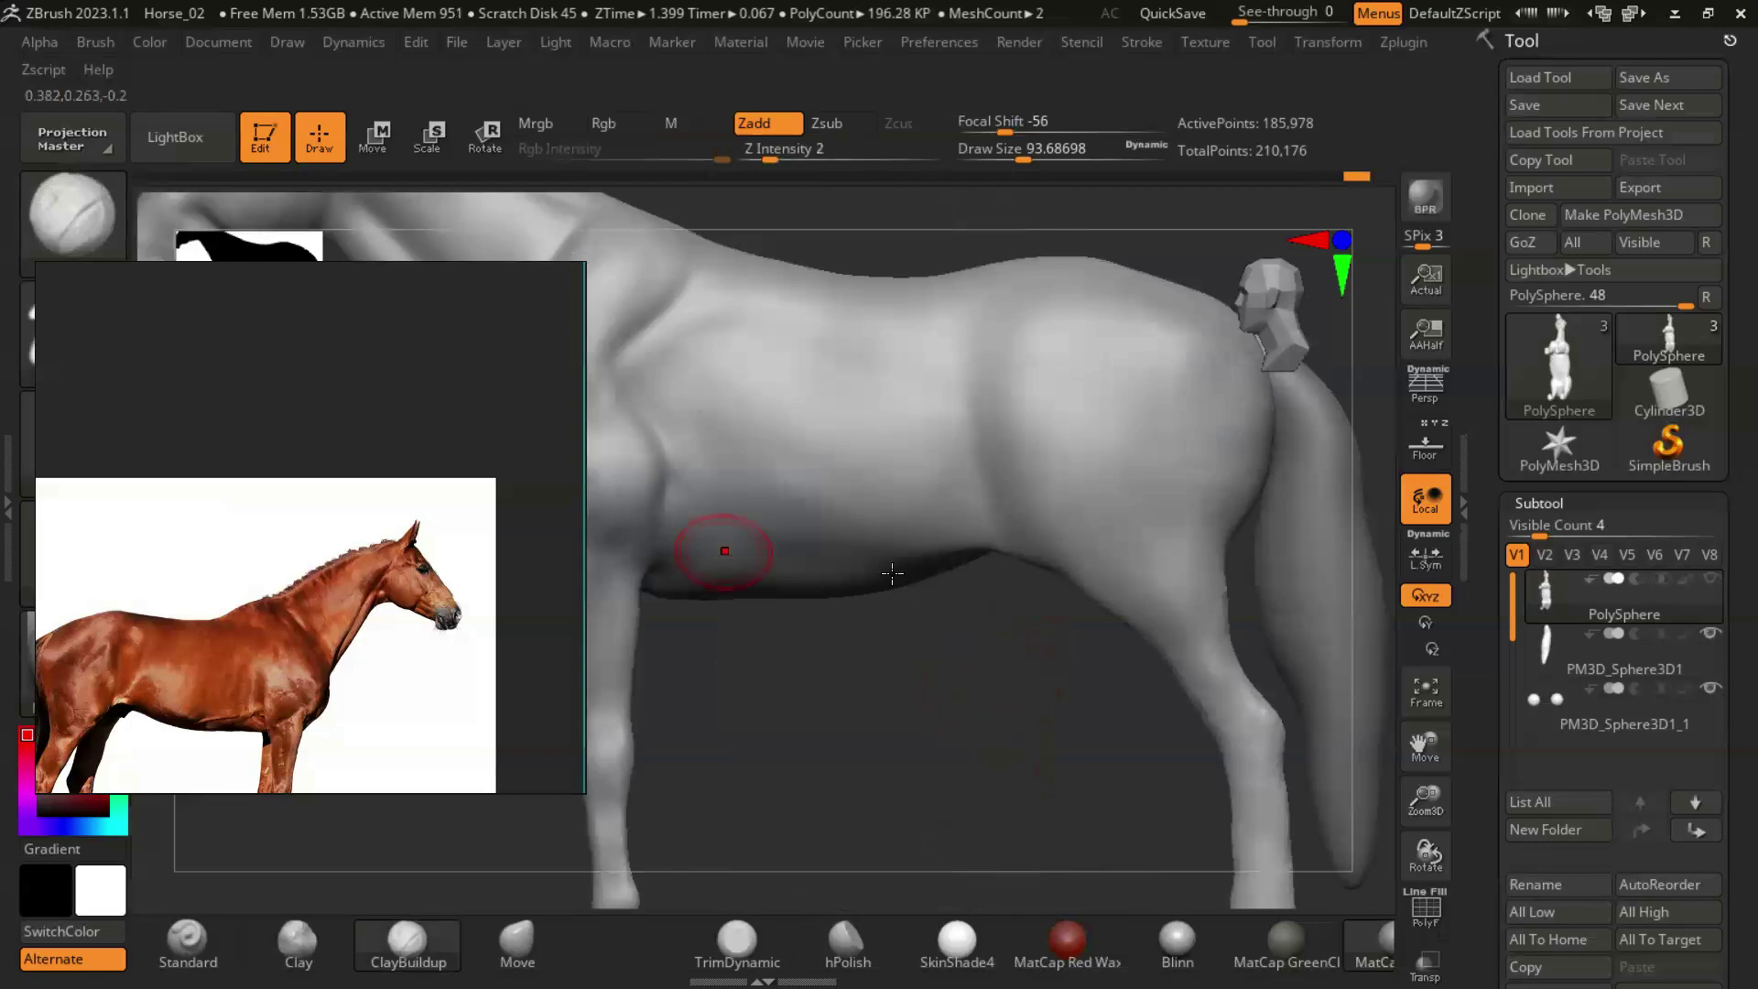
# Carve muscle grooves across the haunch with DamStandard at a draw size of about 94.
pyautogui.click(62, 213)
pyautogui.press('d')
pyautogui.press('s')
pyautogui.moveTo(1047, 718)
pyautogui.mouseDown()
pyautogui.moveTo(1106, 503)
pyautogui.moveTo(922, 762)
pyautogui.moveTo(952, 689)
pyautogui.moveTo(971, 746)
pyautogui.mouseUp()
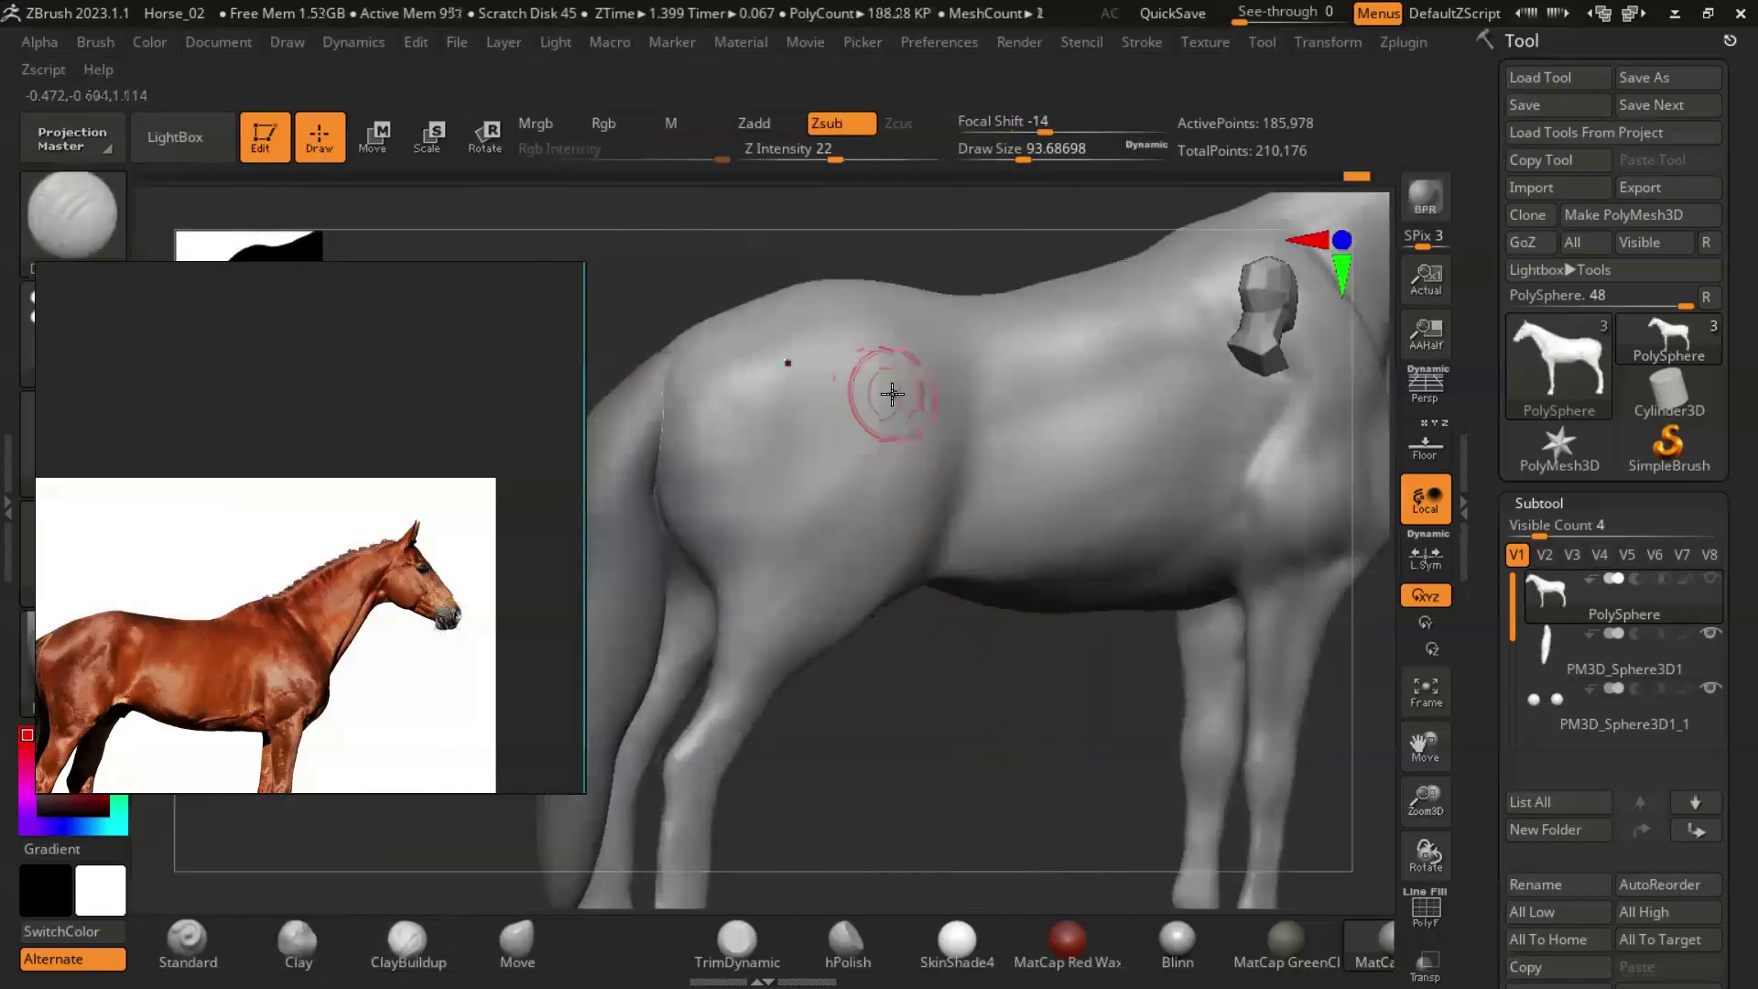
pyautogui.moveTo(906, 385); pyautogui.dragTo(970, 367)
pyautogui.moveTo(1007, 660)
pyautogui.mouseDown()
pyautogui.moveTo(1081, 605)
pyautogui.moveTo(971, 476)
pyautogui.moveTo(835, 593)
pyautogui.moveTo(895, 498)
pyautogui.mouseUp()
# Build up the forms around the haunch grooves with ClayBuildup at a draw size of about 94 and smooth them together.
pyautogui.press('b')
pyautogui.press('s')
pyautogui.press('t')
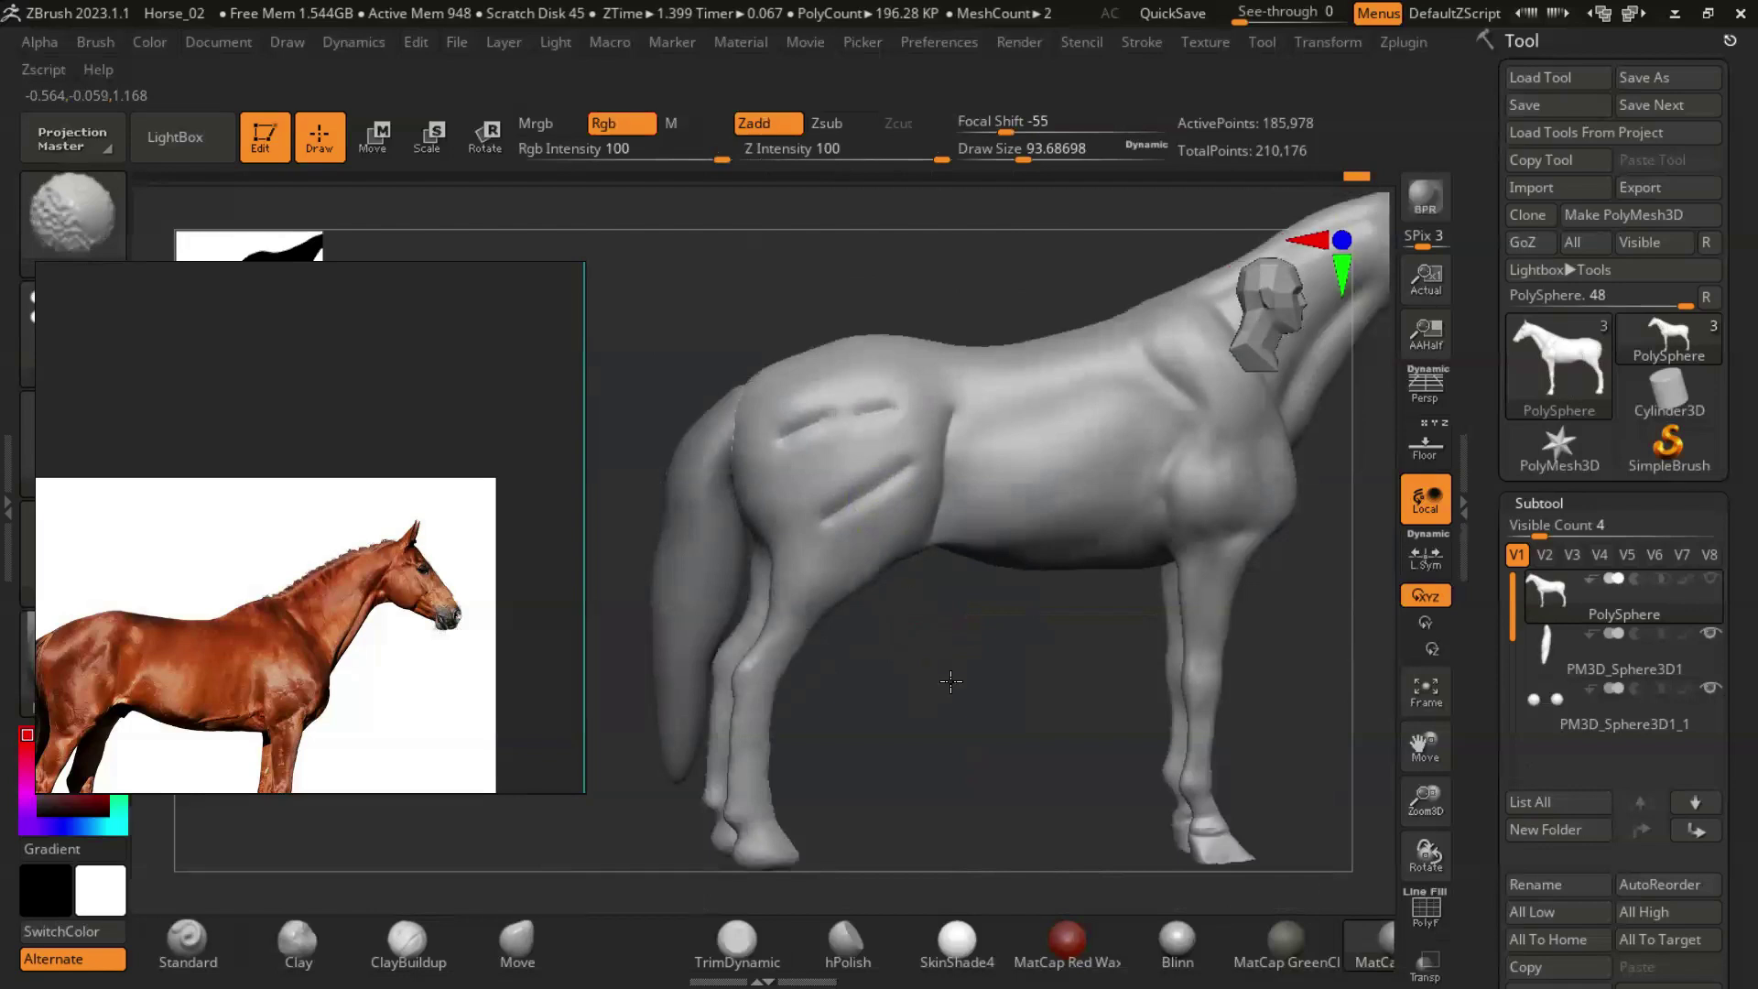
pyautogui.keyDown('alt'); pyautogui.moveTo(952, 681); pyautogui.dragTo(1025, 410); pyautogui.keyUp('alt')
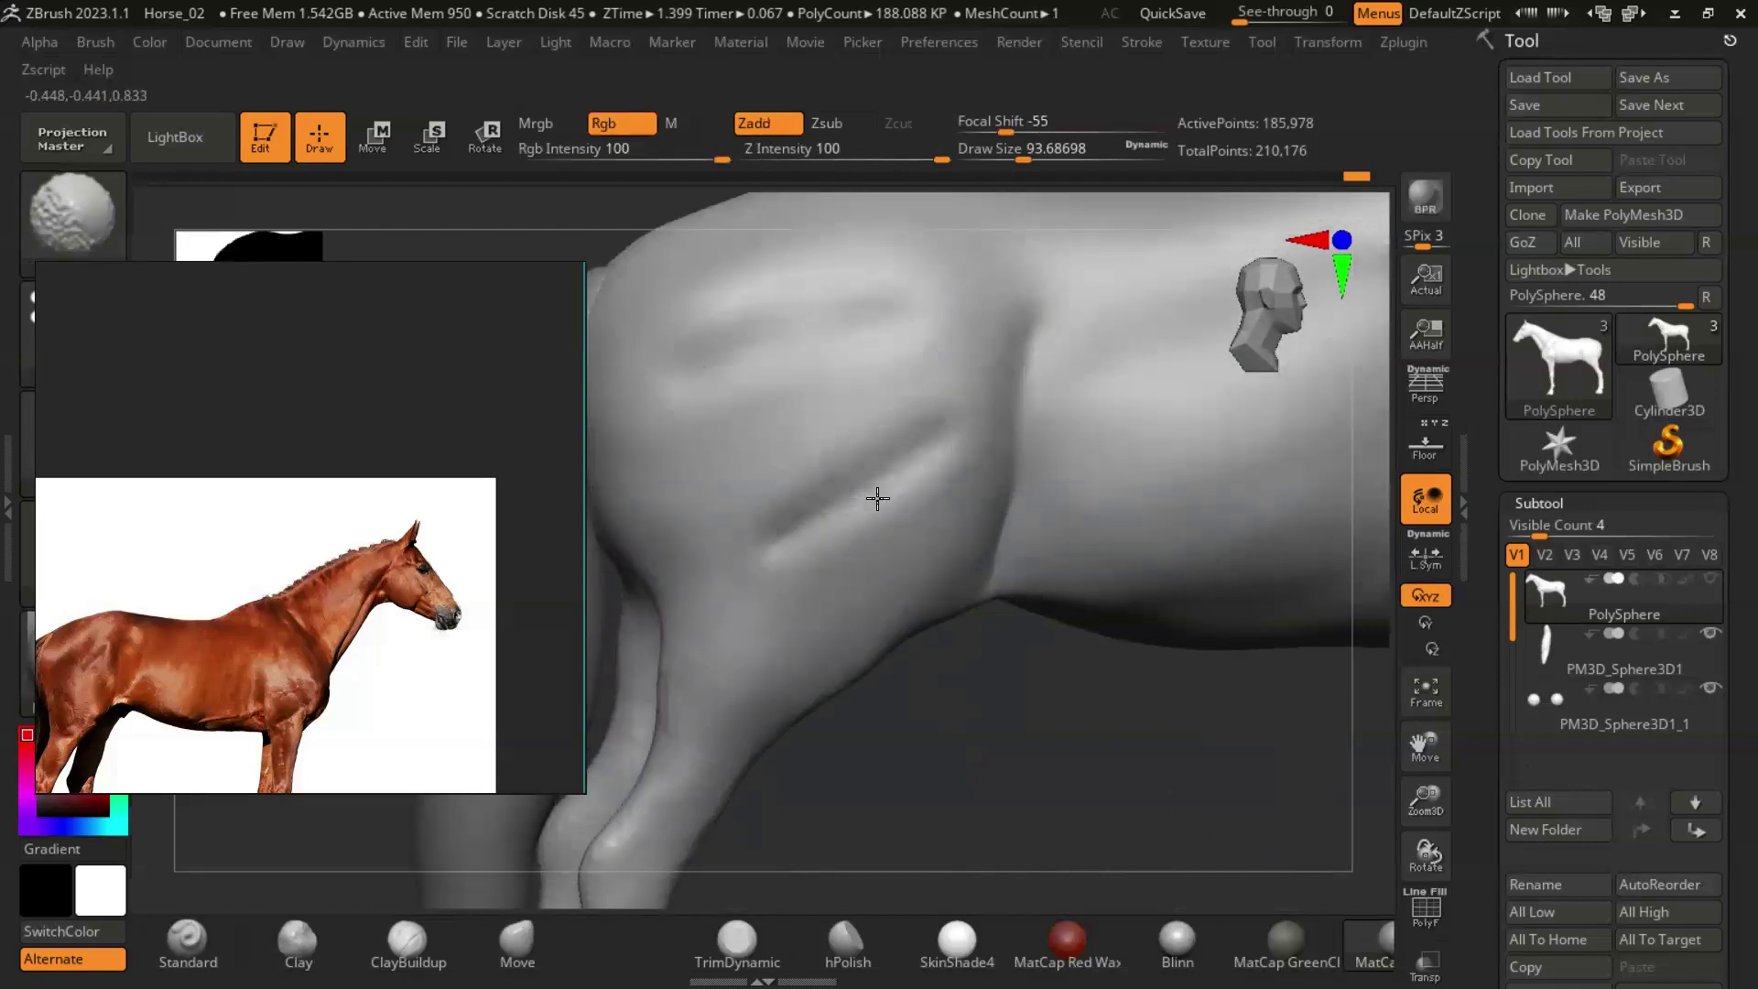
pyautogui.keyDown('alt'); pyautogui.moveTo(813, 339); pyautogui.dragTo(971, 418); pyautogui.keyUp('alt')
pyautogui.keyDown('alt'); pyautogui.moveTo(1085, 829); pyautogui.dragTo(712, 614); pyautogui.keyUp('alt')
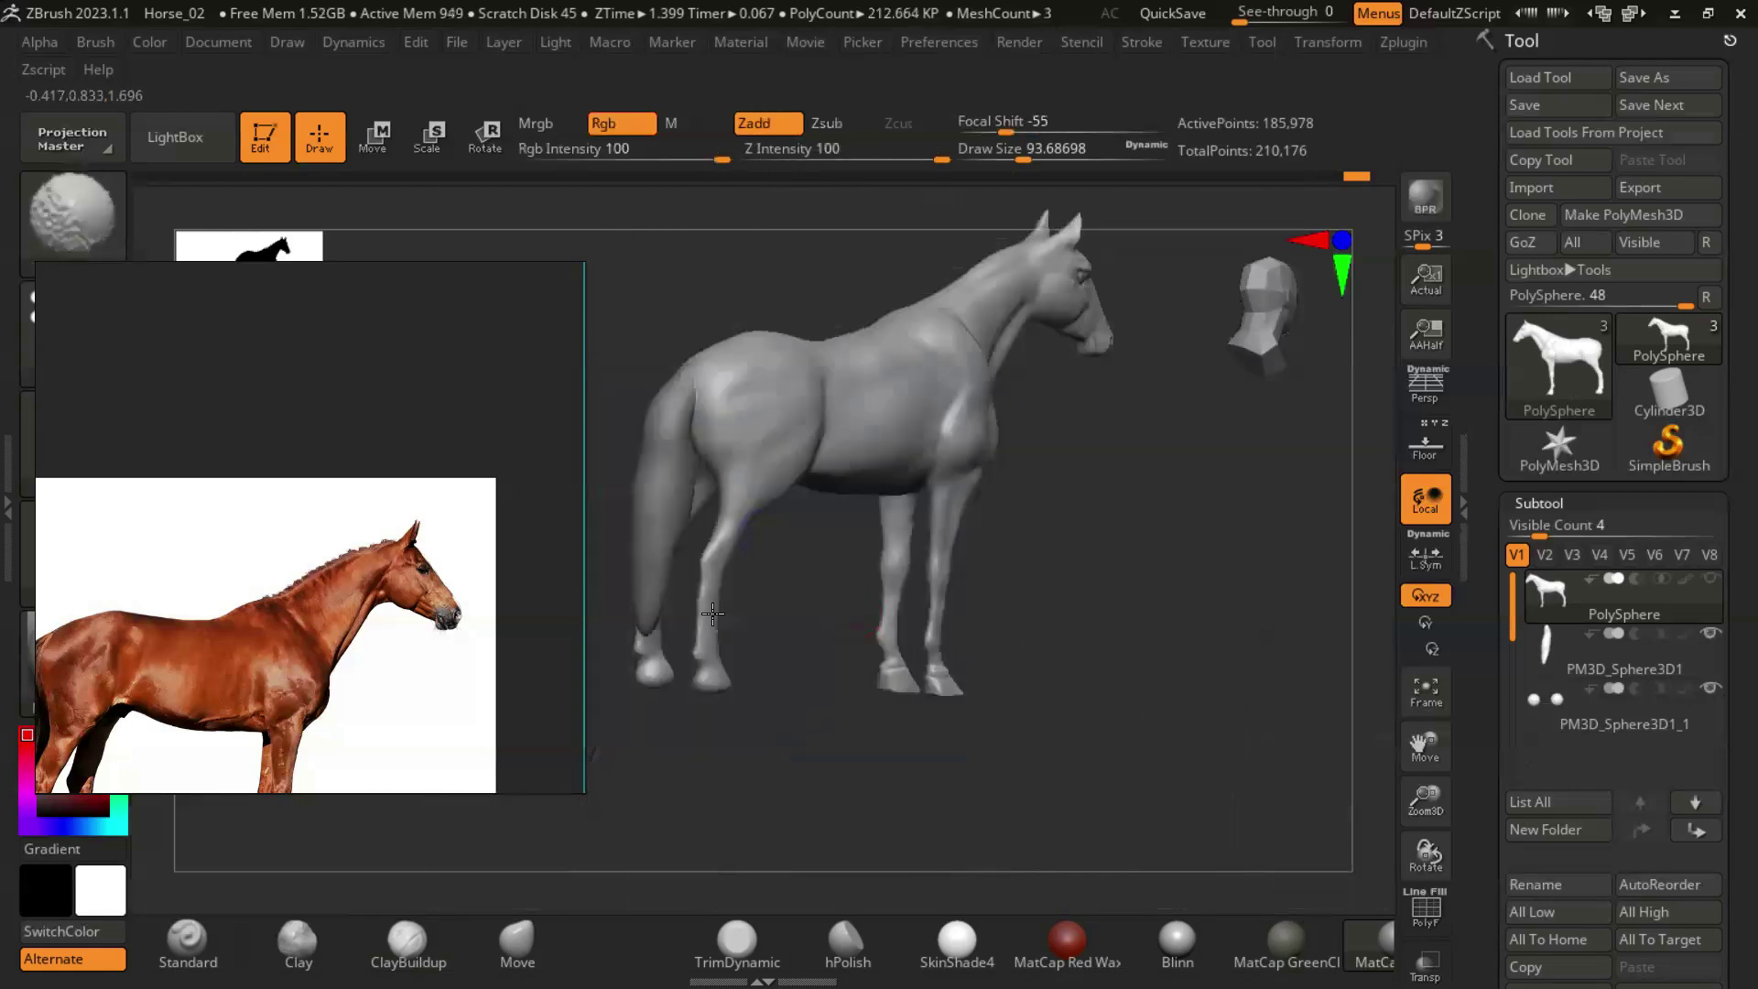
# Sculpt the rear haunch muscles beside the tail with ClayBuildup at a draw size of about 65 and smooth the strokes.
pyautogui.moveTo(694, 442)
pyautogui.mouseDown()
pyautogui.moveTo(903, 412)
pyautogui.moveTo(1142, 655)
pyautogui.moveTo(987, 591)
pyautogui.mouseUp()
pyautogui.keyDown('alt'); pyautogui.moveTo(723, 799); pyautogui.dragTo(1134, 440); pyautogui.keyUp('alt')
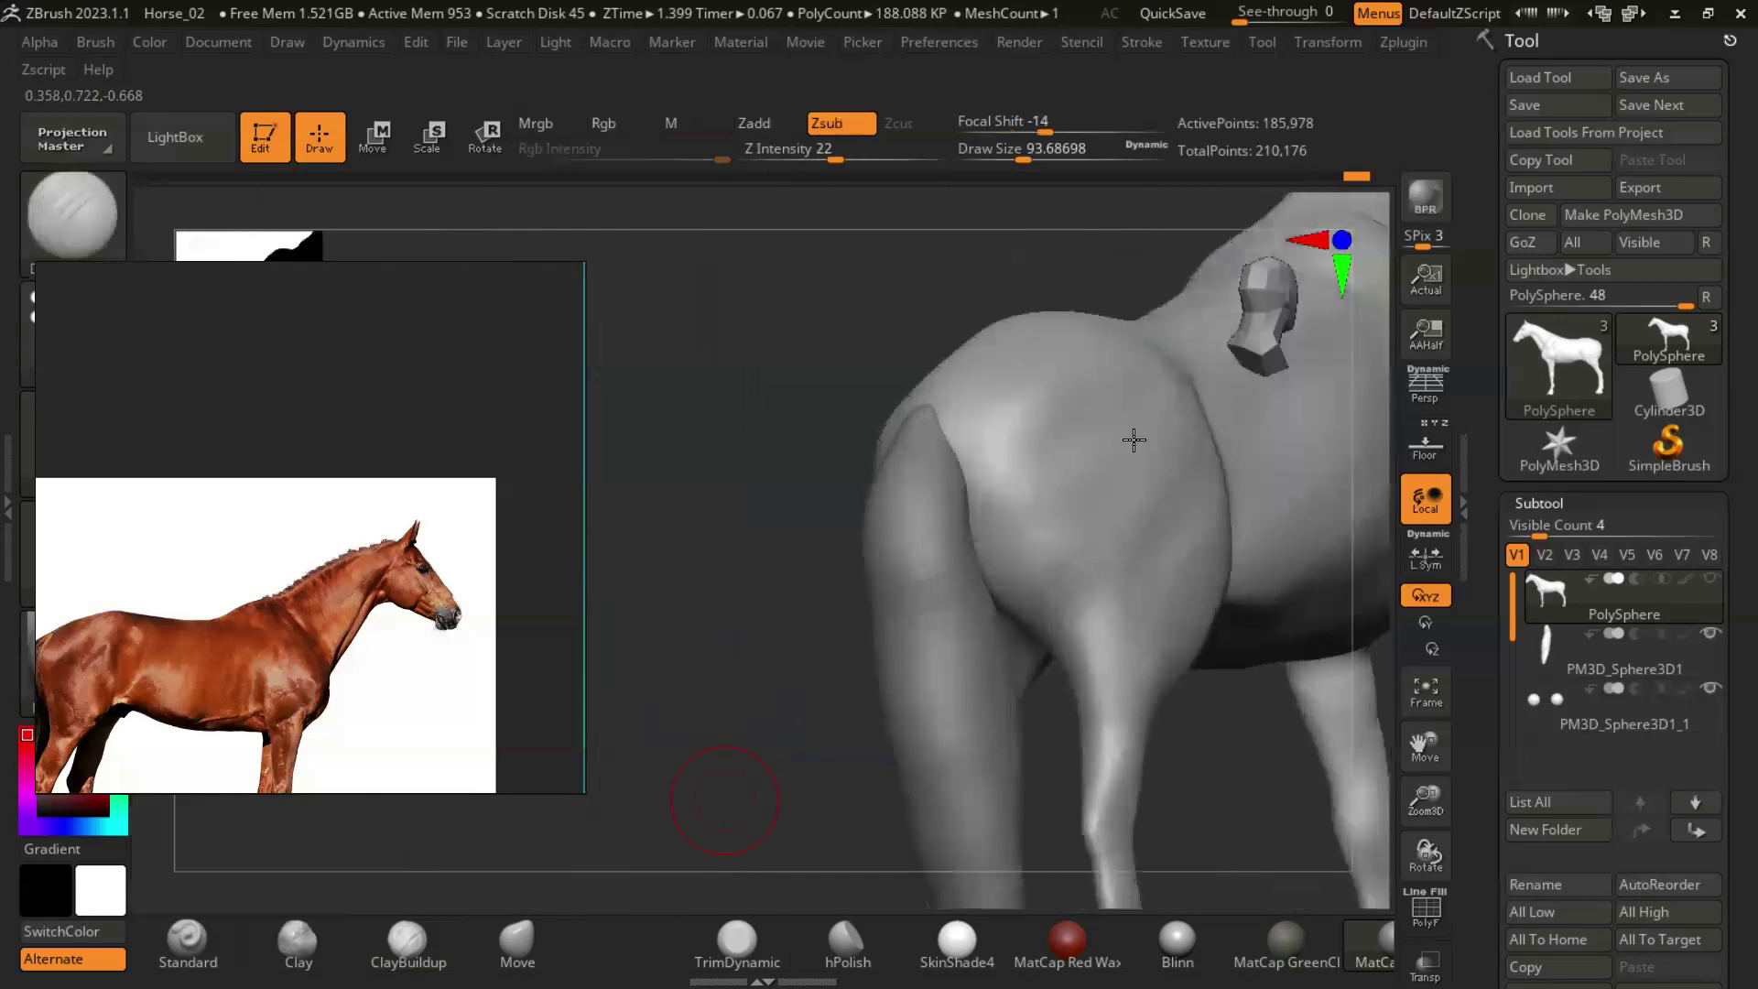
pyautogui.click(408, 943)
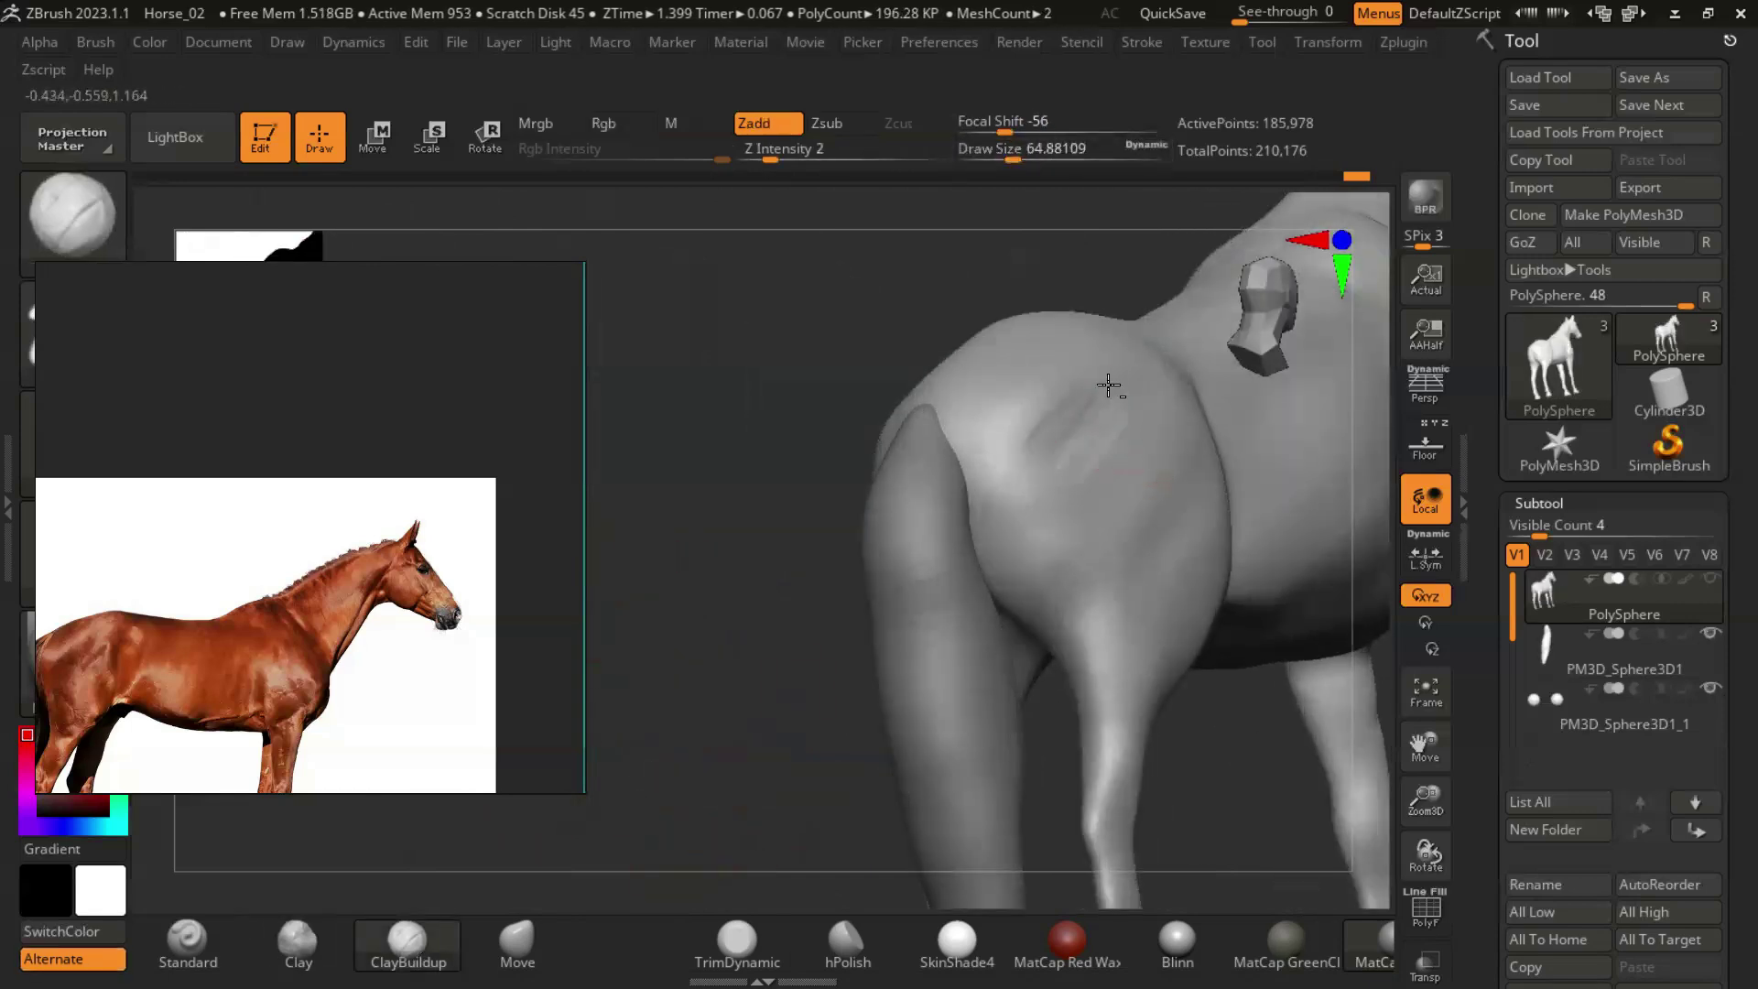
pyautogui.moveTo(1079, 420); pyautogui.dragTo(1055, 491, button='right')
pyautogui.press('b')
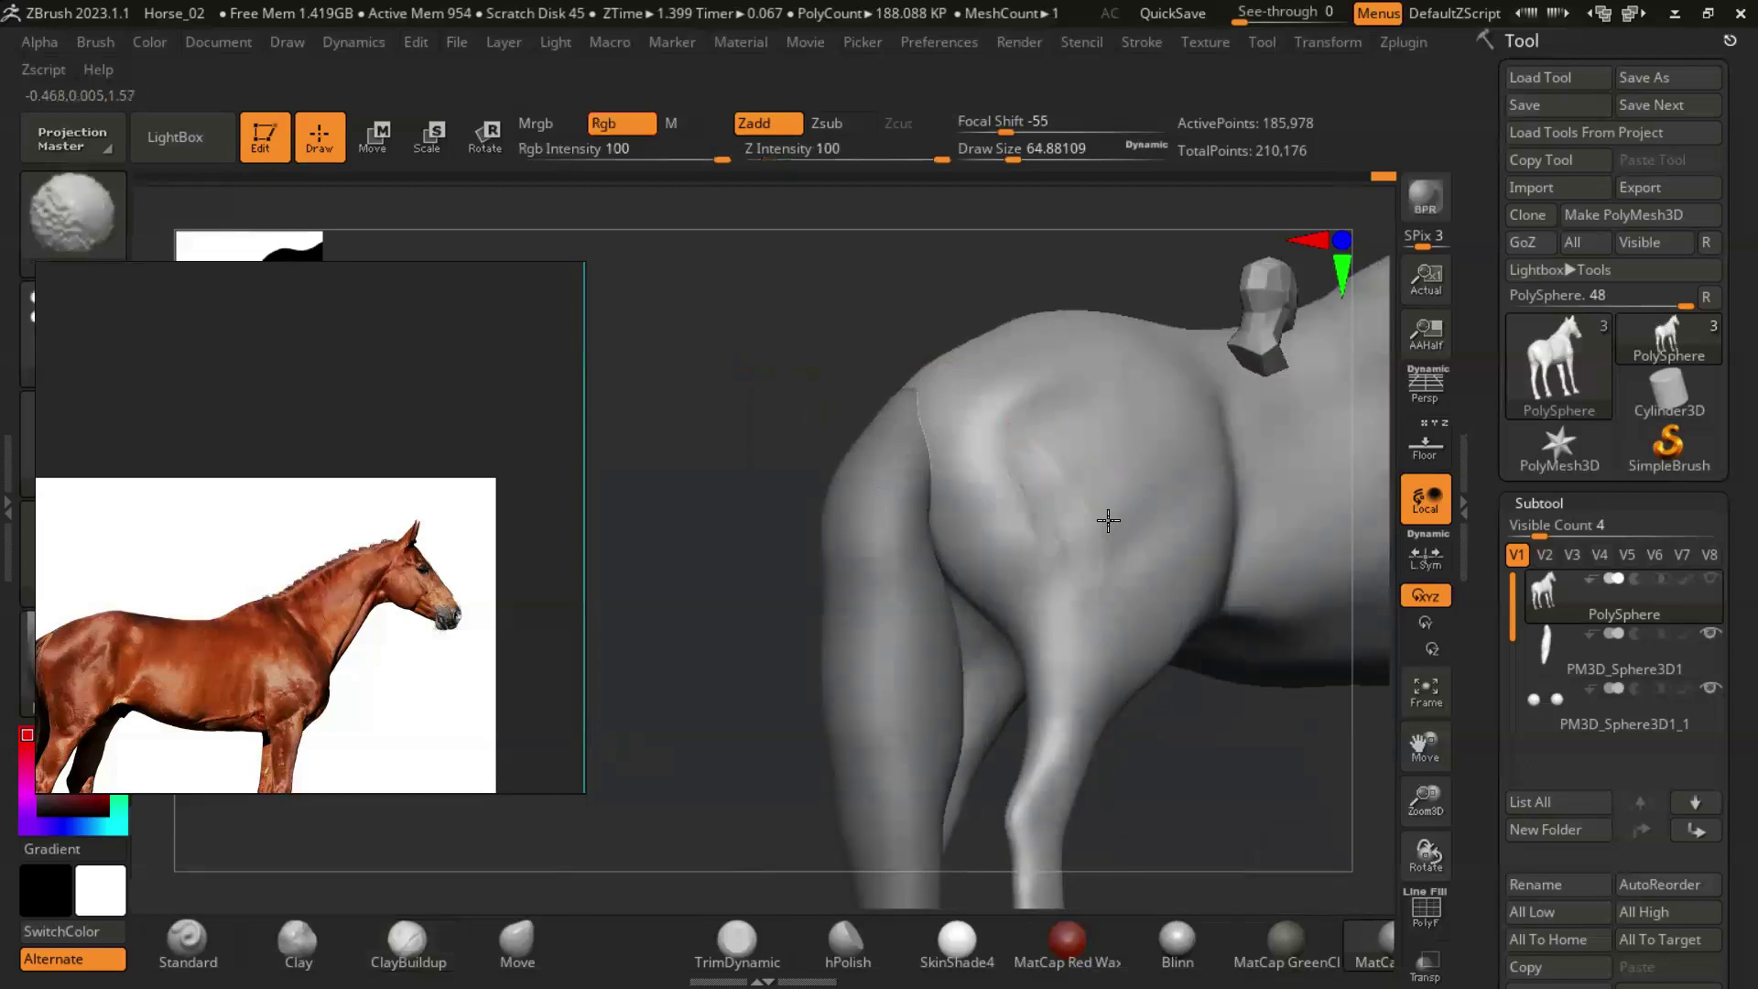
# Build up the outer thigh and stifle from the opposite side with ClayBuildup at a draw size of about 65 and smooth the transitions.
pyautogui.moveTo(1136, 492); pyautogui.dragTo(783, 460, button='right')
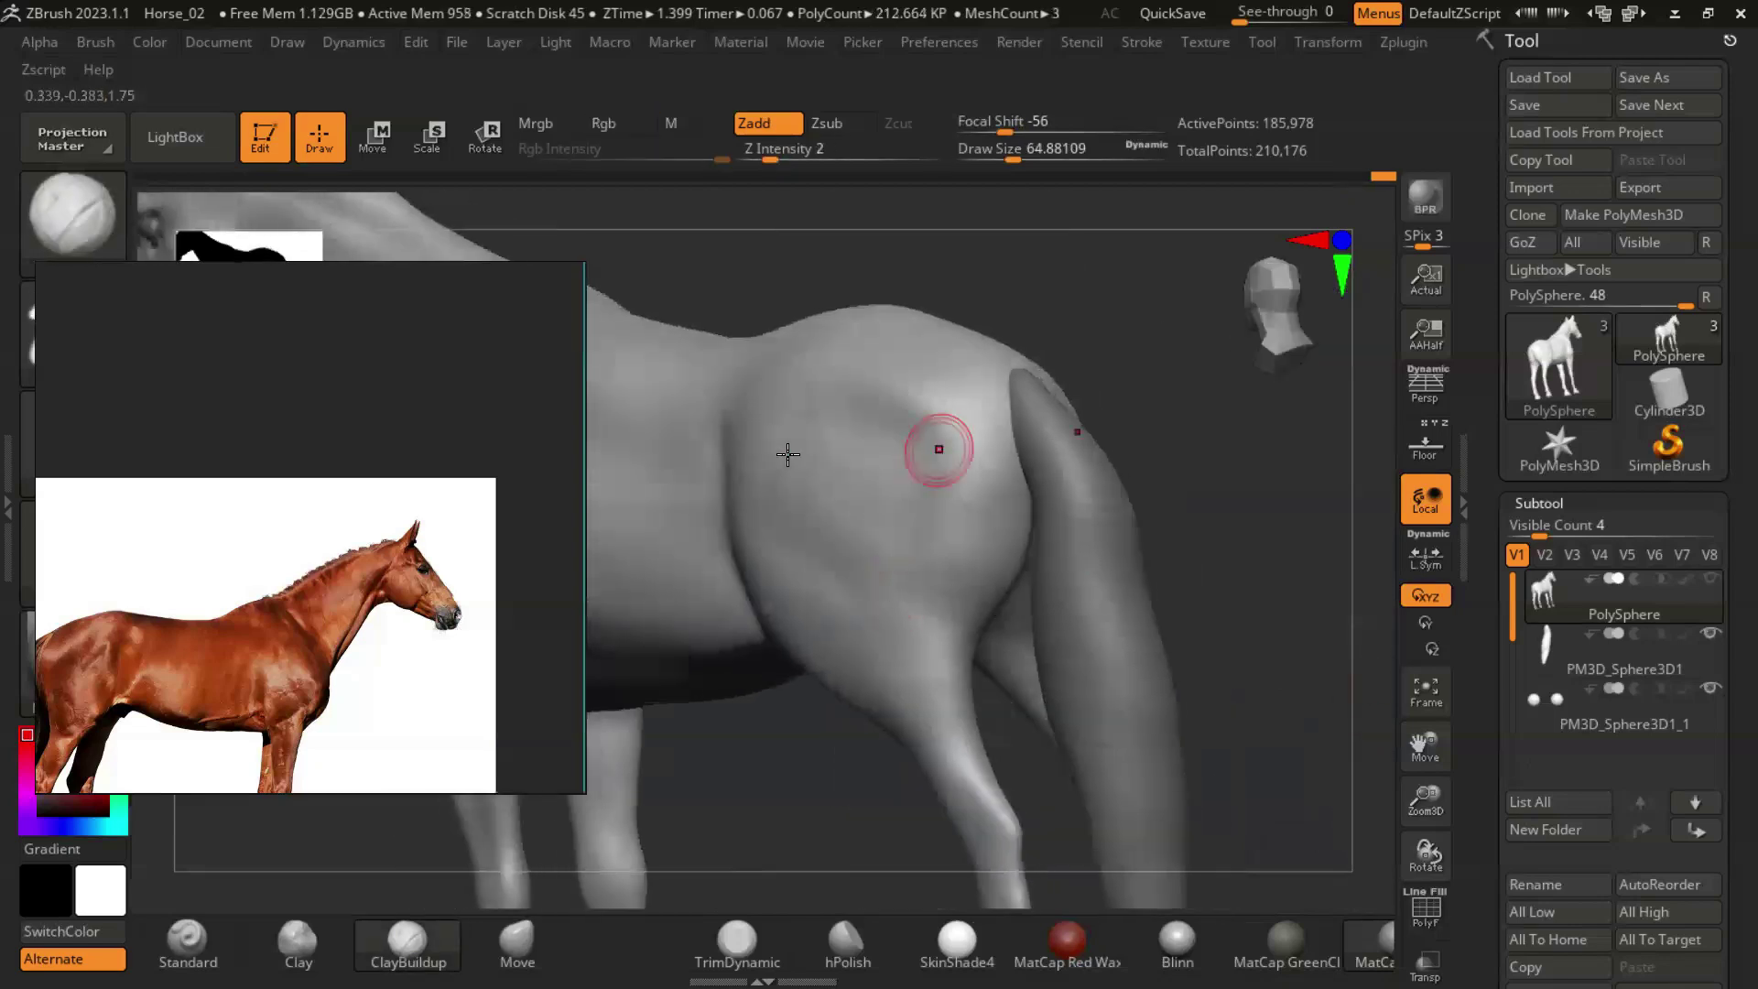
pyautogui.moveTo(1211, 489); pyautogui.dragTo(753, 568, button='right')
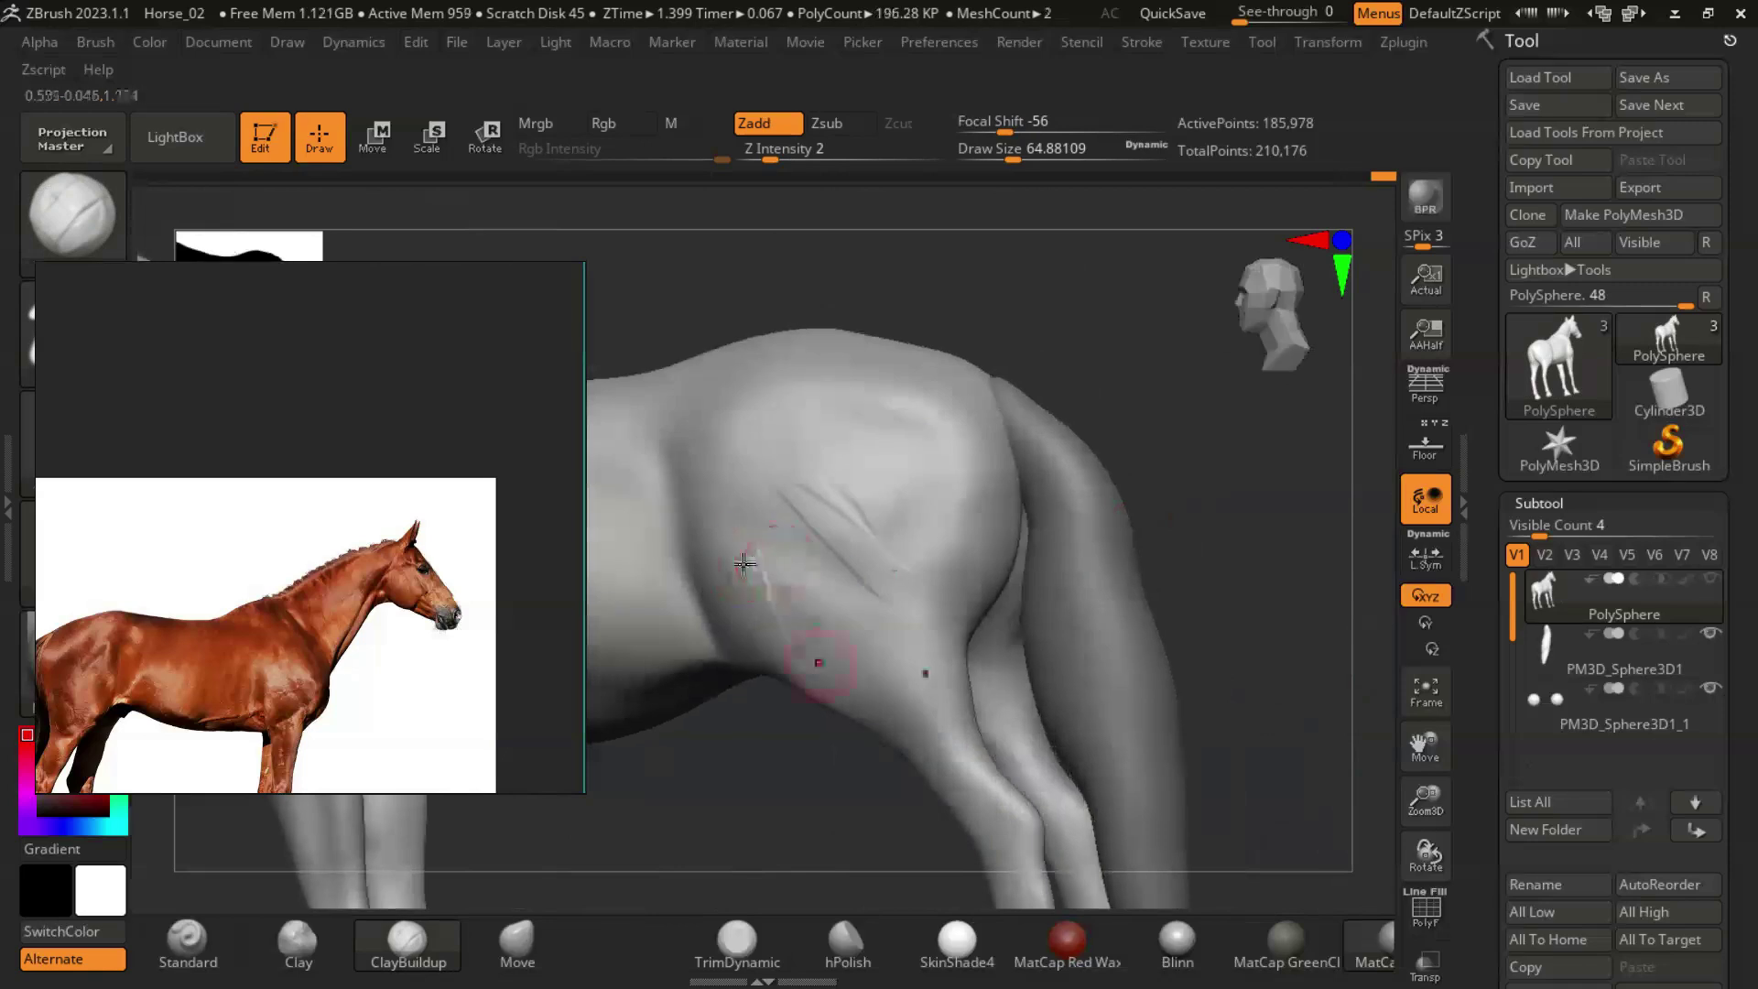
pyautogui.moveTo(834, 669)
pyautogui.keyDown('shift'); pyautogui.mouseDown()
pyautogui.moveTo(784, 586)
pyautogui.moveTo(878, 517)
pyautogui.moveTo(835, 467)
pyautogui.mouseUp(); pyautogui.keyUp('shift')
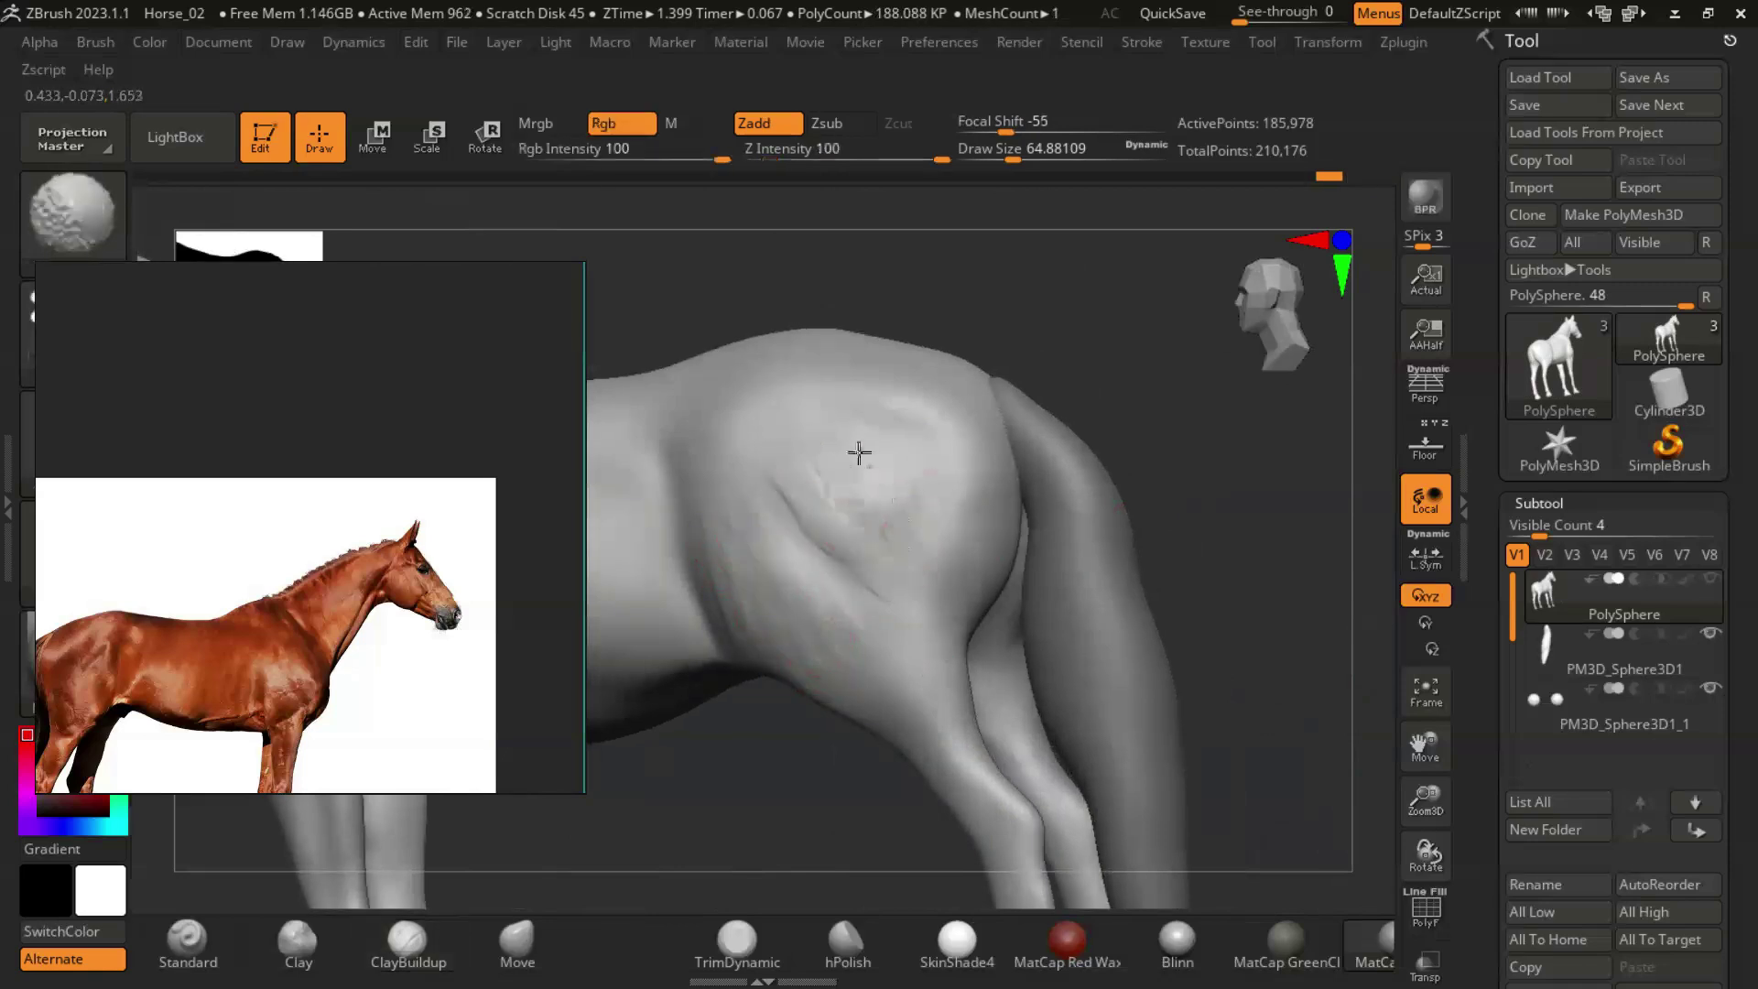
pyautogui.moveTo(747, 615)
pyautogui.keyDown('shift'); pyautogui.mouseDown(button='right')
pyautogui.moveTo(1240, 636)
pyautogui.moveTo(1248, 549)
pyautogui.moveTo(1264, 628)
pyautogui.moveTo(751, 655)
pyautogui.mouseUp(button='right'); pyautogui.keyUp('shift')
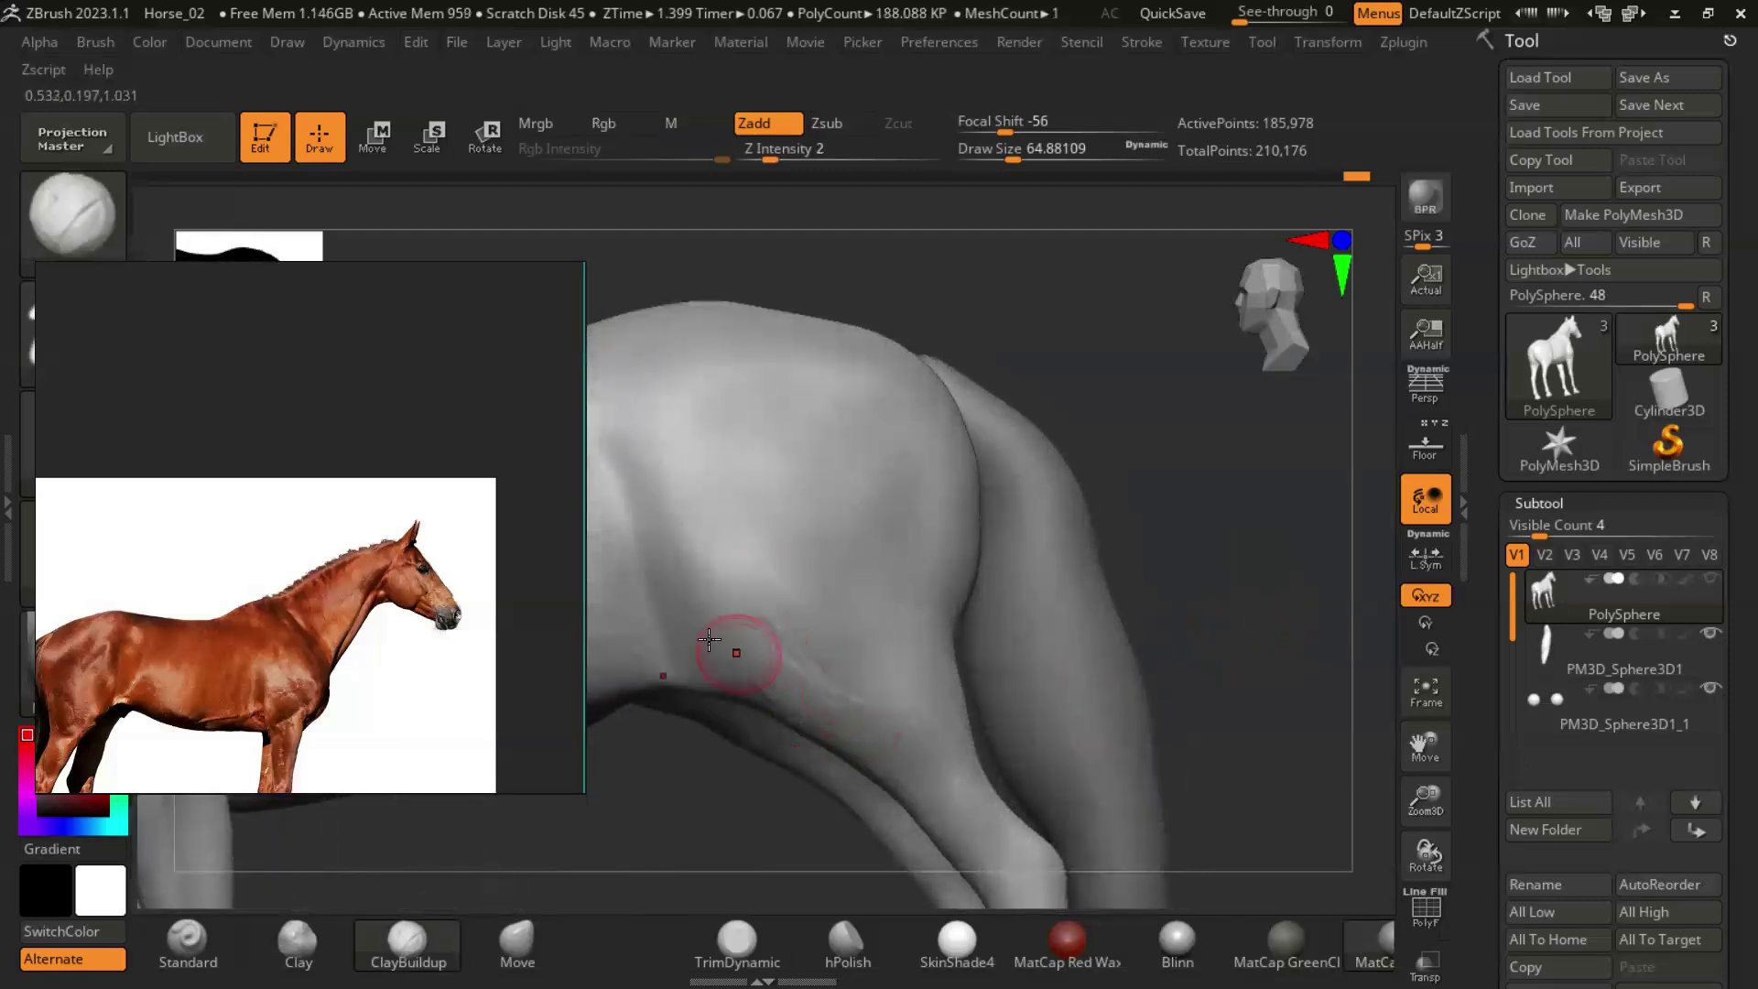
pyautogui.moveTo(861, 714)
pyautogui.keyDown('shift'); pyautogui.mouseDown()
pyautogui.moveTo(775, 612)
pyautogui.moveTo(733, 676)
pyautogui.mouseUp(); pyautogui.keyUp('shift')
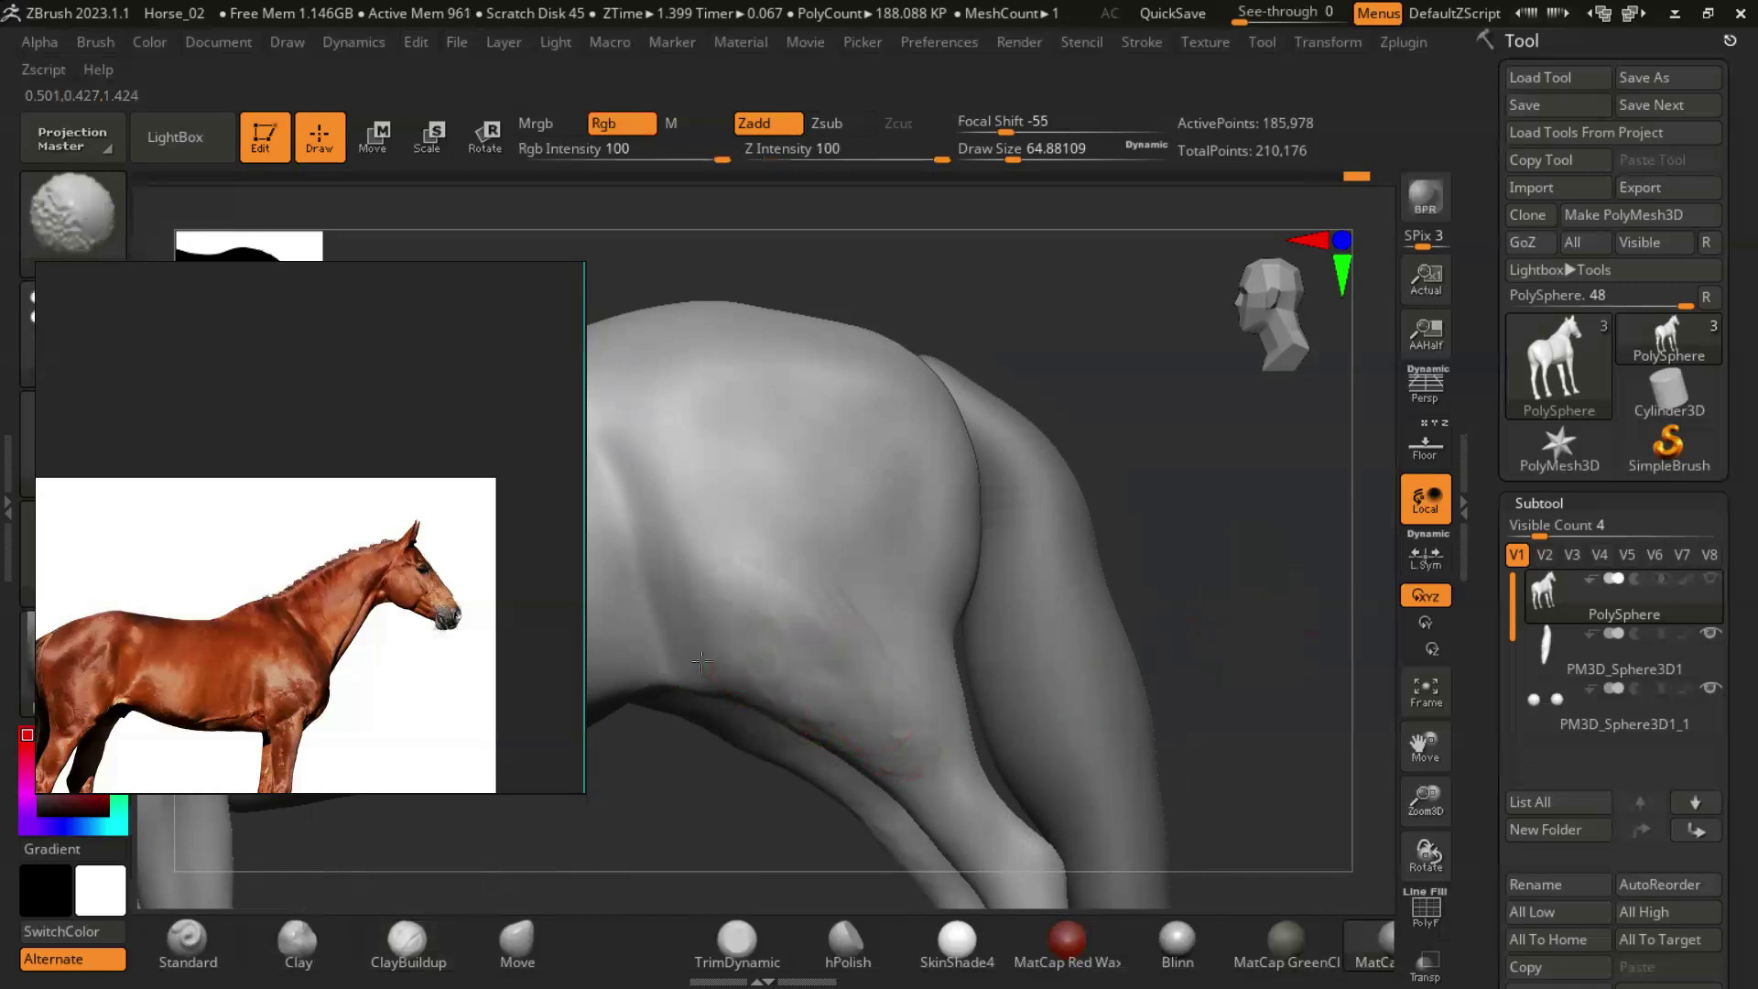
# Build up the hock and lower hind leg with ClayBuildup at draw sizes of about 68 and 41, smoothing the strokes.
pyautogui.moveTo(1292, 738)
pyautogui.mouseDown()
pyautogui.moveTo(1237, 660)
pyautogui.moveTo(1322, 628)
pyautogui.moveTo(804, 738)
pyautogui.moveTo(833, 751)
pyautogui.moveTo(973, 706)
pyautogui.mouseUp()
pyautogui.press('s')
pyautogui.click(1013, 730)
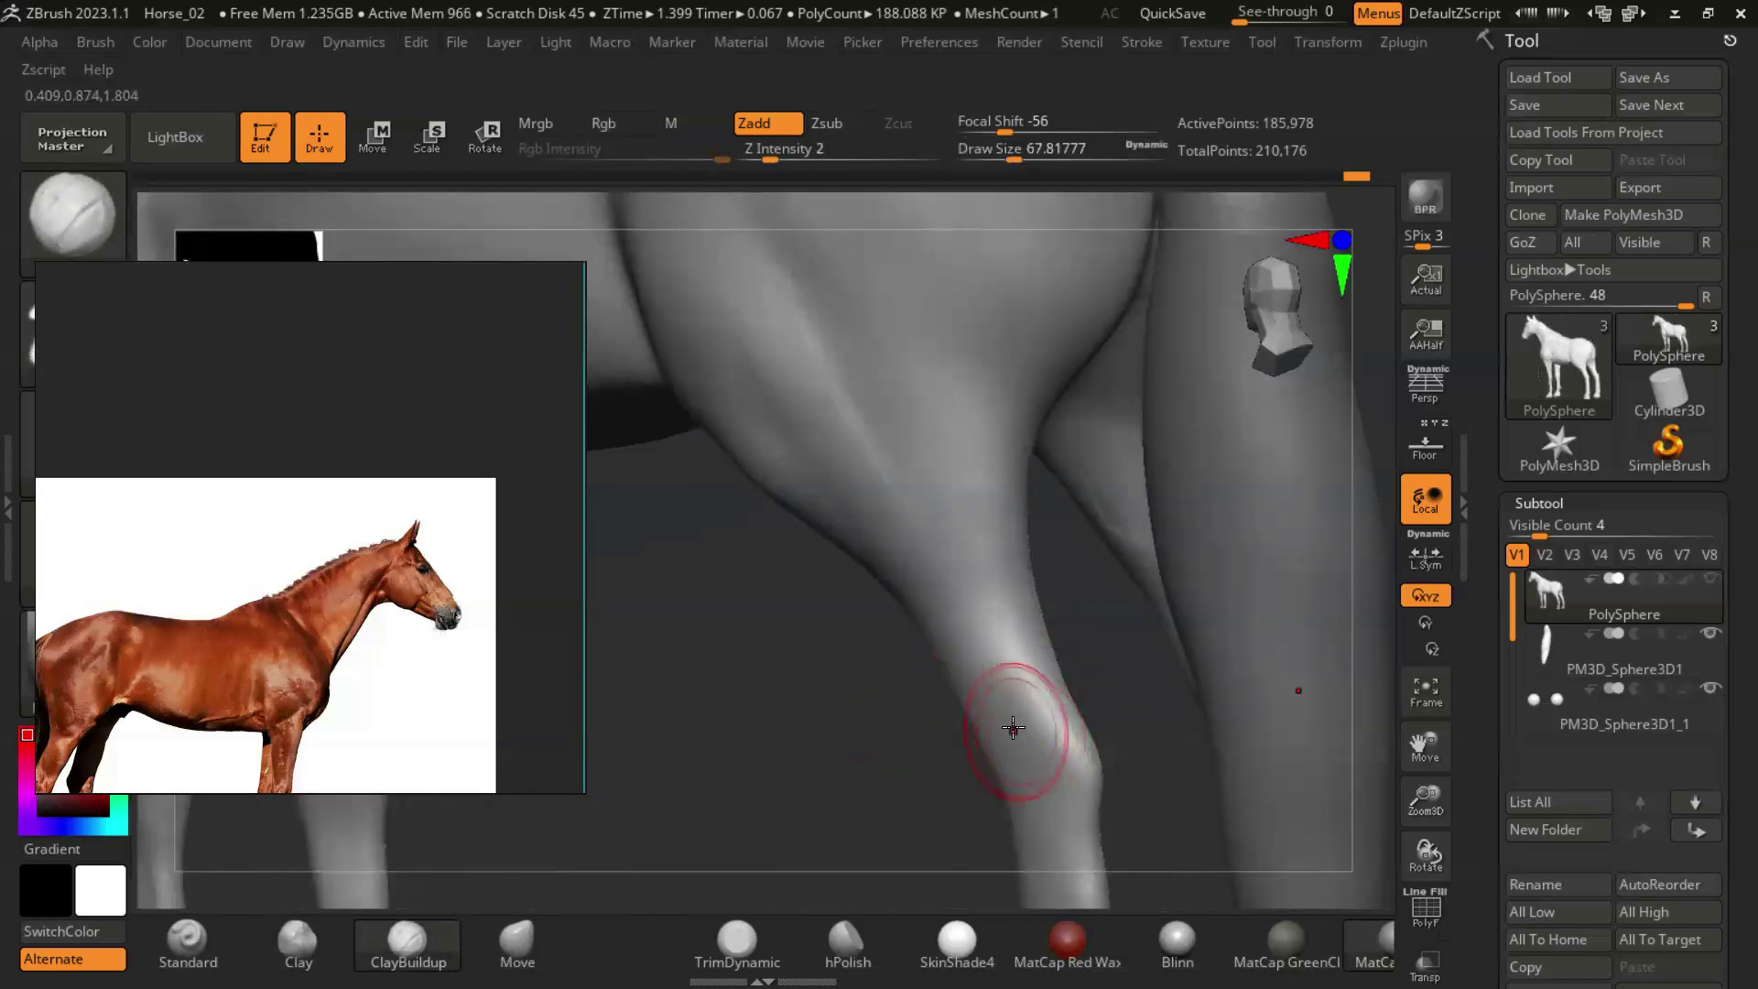
pyautogui.moveTo(1022, 749)
pyautogui.mouseDown(button='right')
pyautogui.moveTo(1061, 722)
pyautogui.moveTo(1061, 556)
pyautogui.mouseUp(button='right')
pyautogui.moveTo(1139, 785)
pyautogui.keyDown('shift'); pyautogui.mouseDown(button='right')
pyautogui.moveTo(1110, 843)
pyautogui.moveTo(868, 738)
pyautogui.moveTo(875, 610)
pyautogui.mouseUp(button='right'); pyautogui.keyUp('shift')
pyautogui.keyDown('shift'); pyautogui.moveTo(716, 784); pyautogui.dragTo(859, 646, button='right'); pyautogui.keyUp('shift')
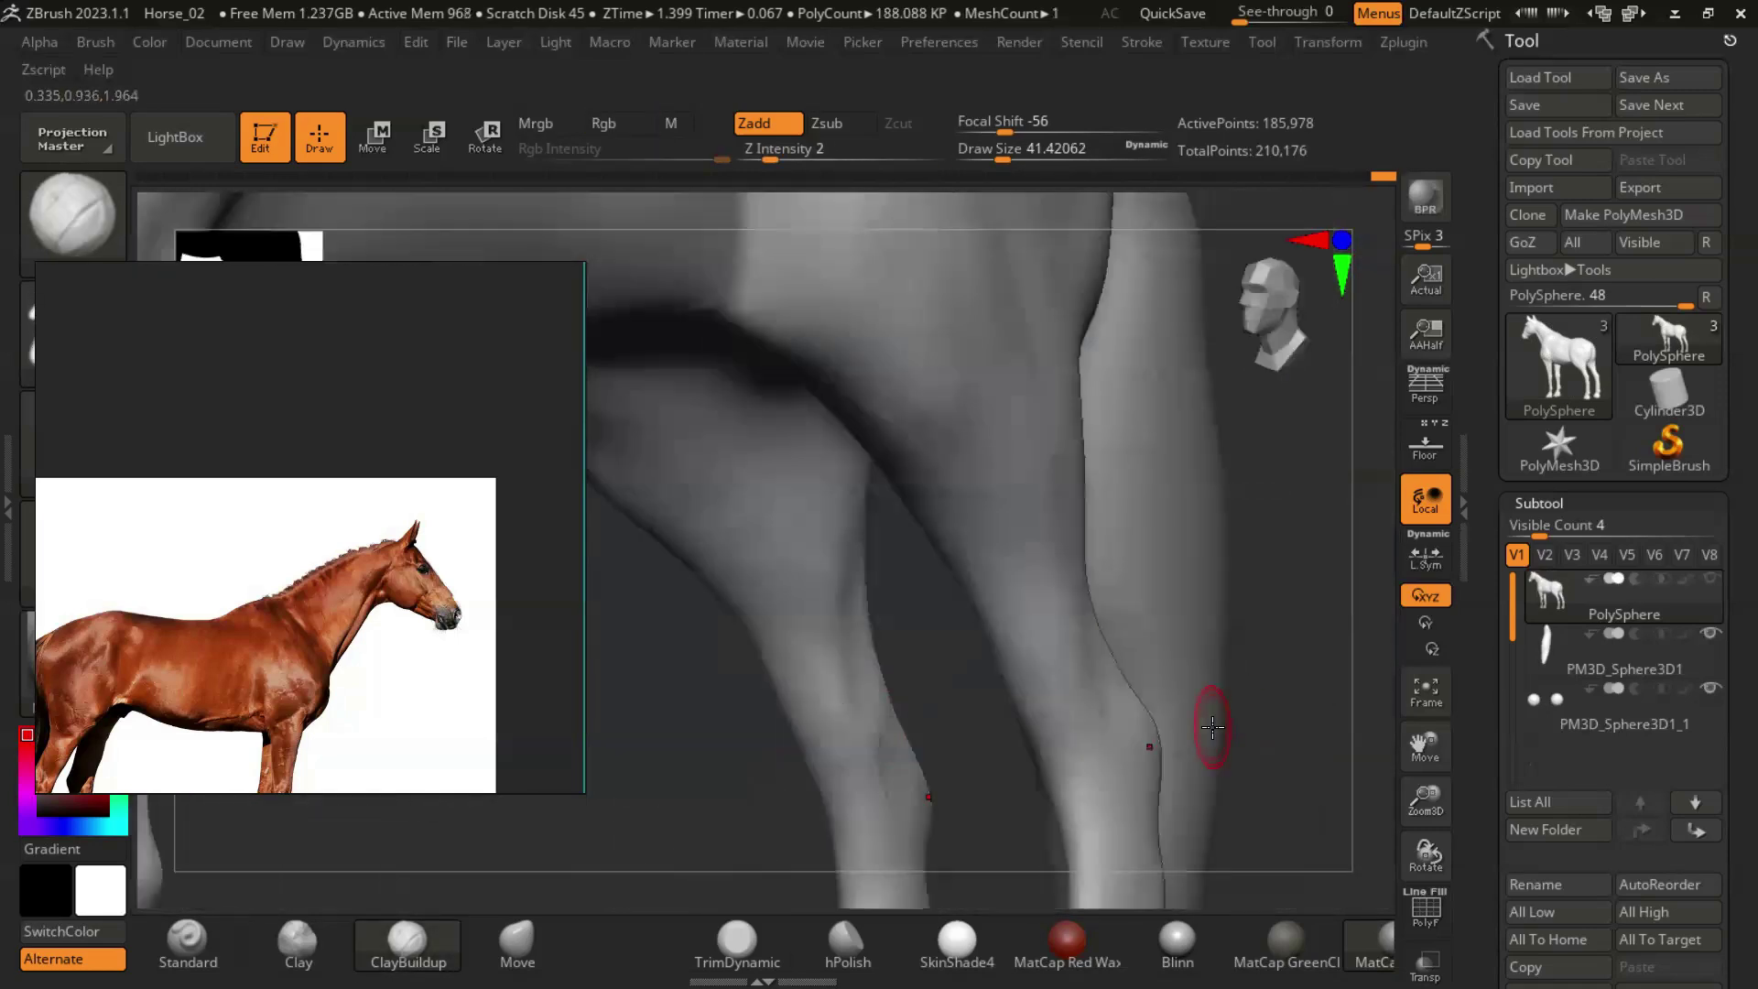
pyautogui.moveTo(1060, 733)
pyautogui.keyDown('shift'); pyautogui.mouseDown(button='right')
pyautogui.moveTo(975, 502)
pyautogui.moveTo(1233, 758)
pyautogui.moveTo(894, 782)
pyautogui.moveTo(759, 366)
pyautogui.moveTo(840, 571)
pyautogui.mouseUp(button='right'); pyautogui.keyUp('shift')
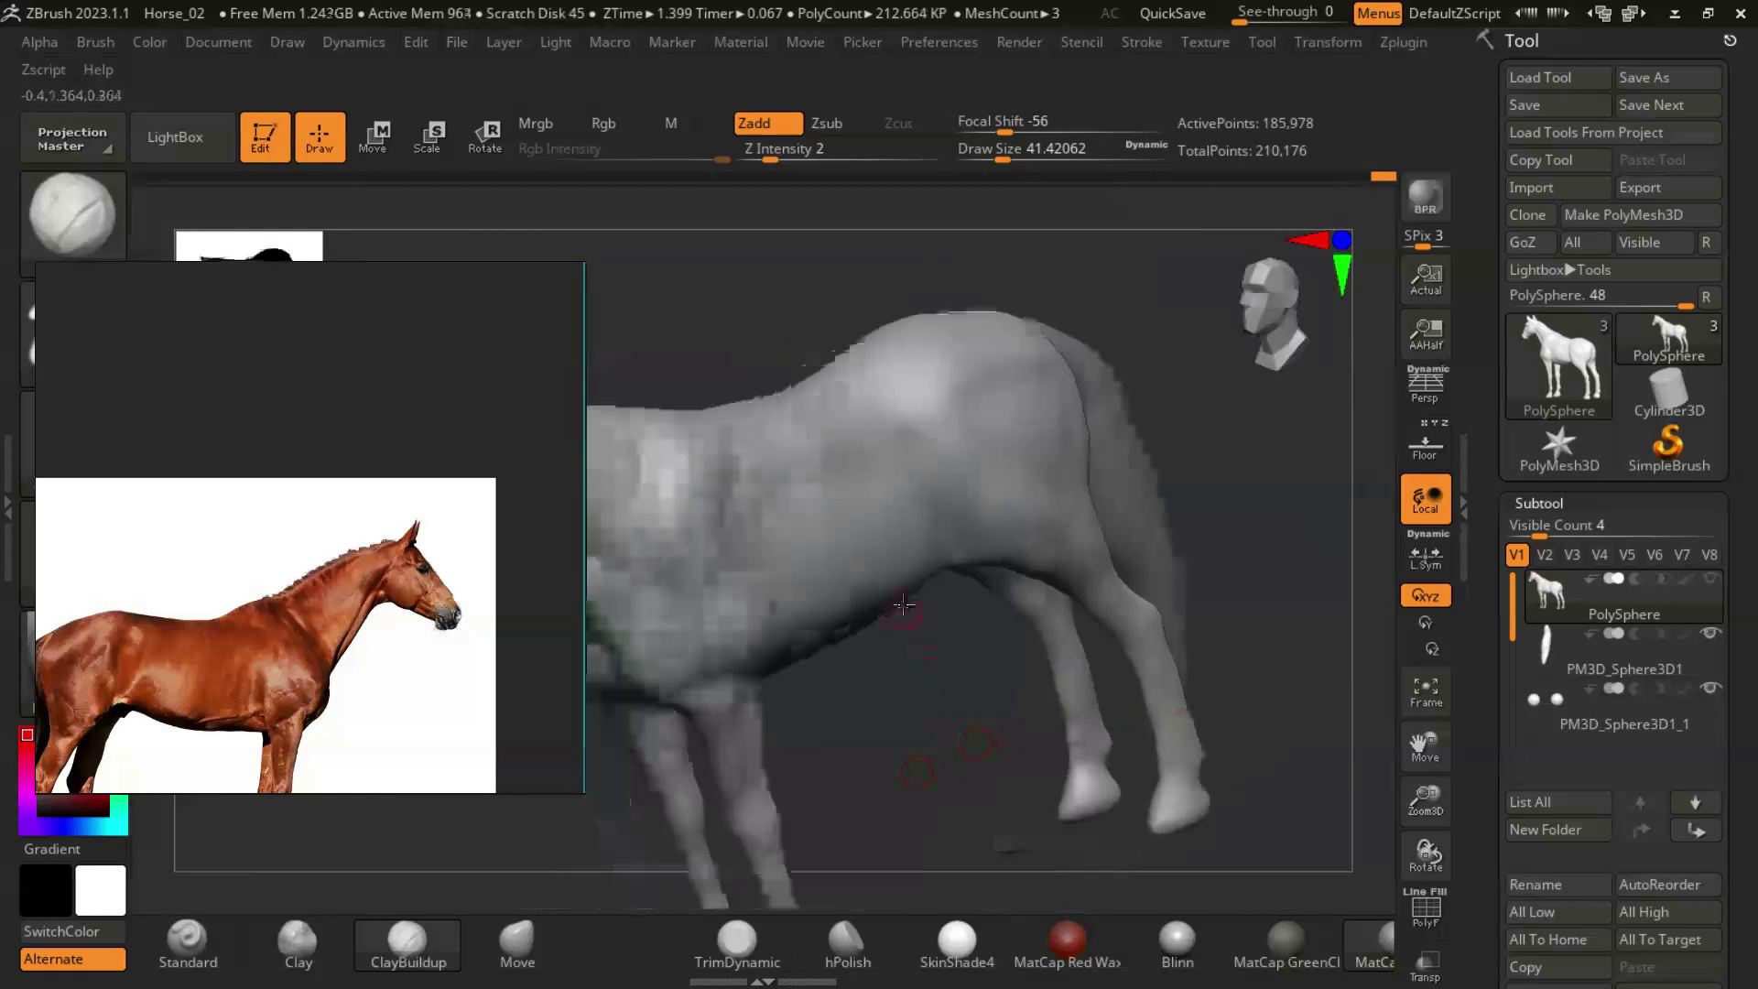
# Build up the flank and side of the belly with ClayBuildup at a draw size of about 116 and smooth the strokes.
pyautogui.press('s')
pyautogui.click(841, 571)
pyautogui.moveTo(842, 569); pyautogui.dragTo(877, 672)
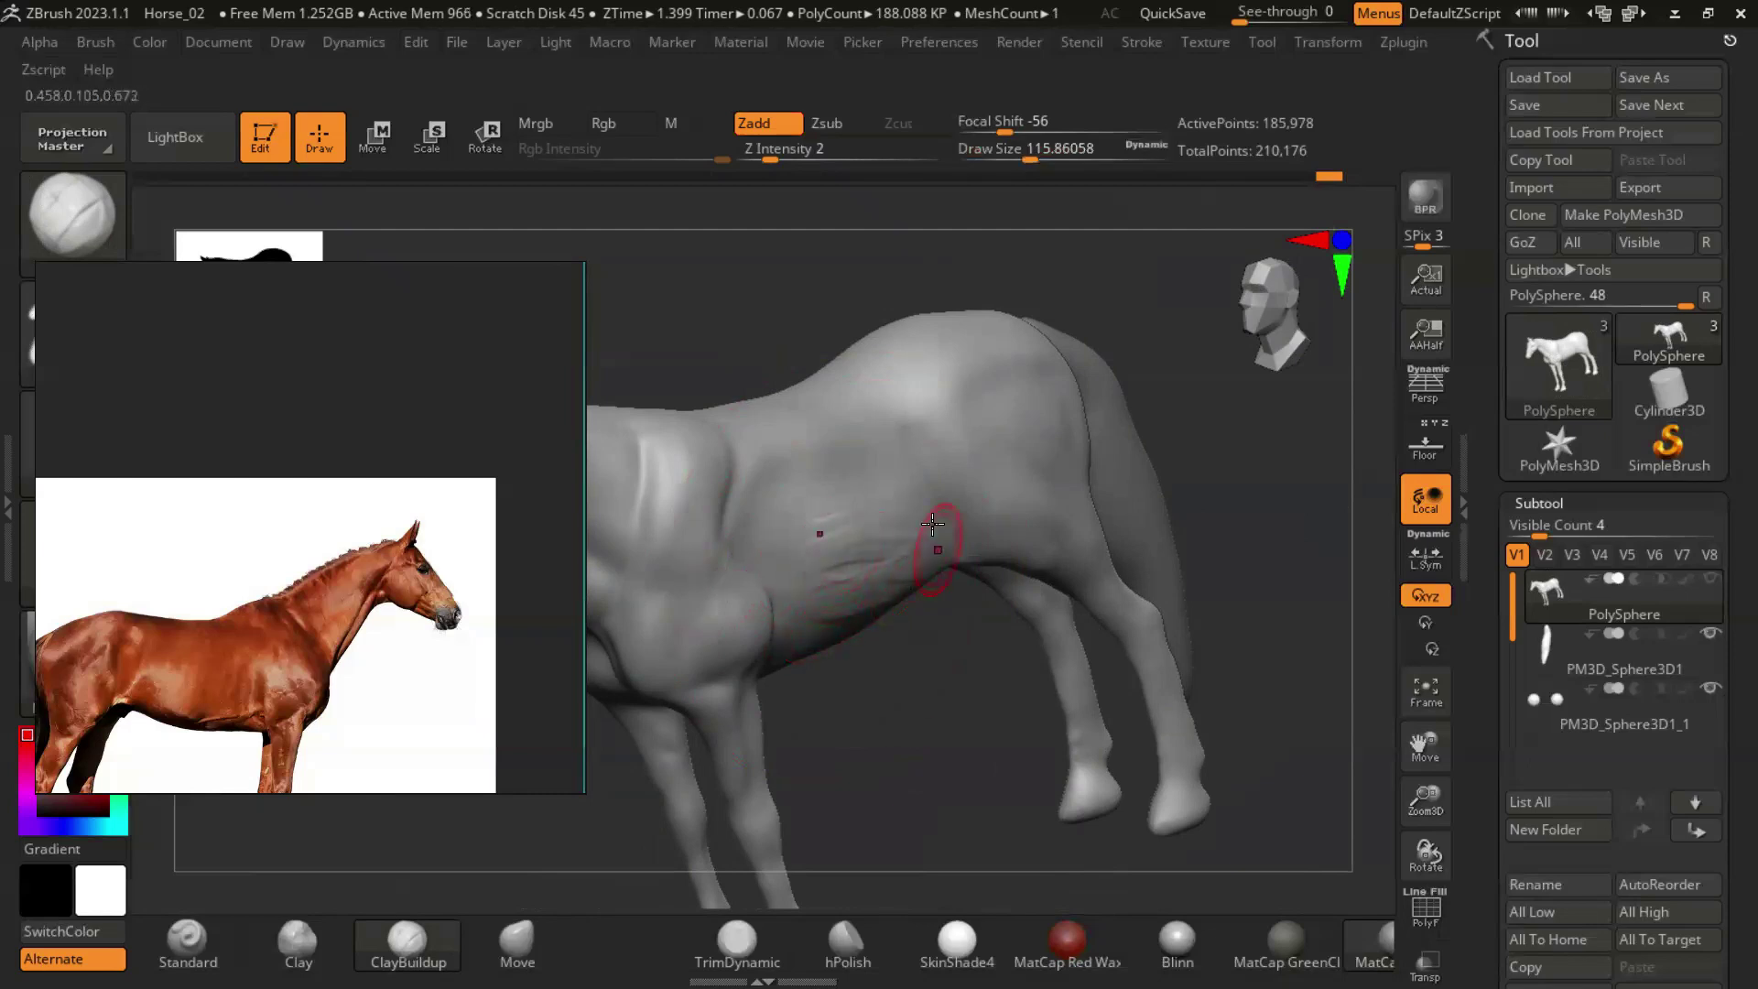
pyautogui.press('shift')
pyautogui.press('shift')
pyautogui.moveTo(907, 627)
pyautogui.mouseDown(button='right')
pyautogui.moveTo(849, 627)
pyautogui.moveTo(936, 777)
pyautogui.moveTo(929, 696)
pyautogui.mouseUp(button='right')
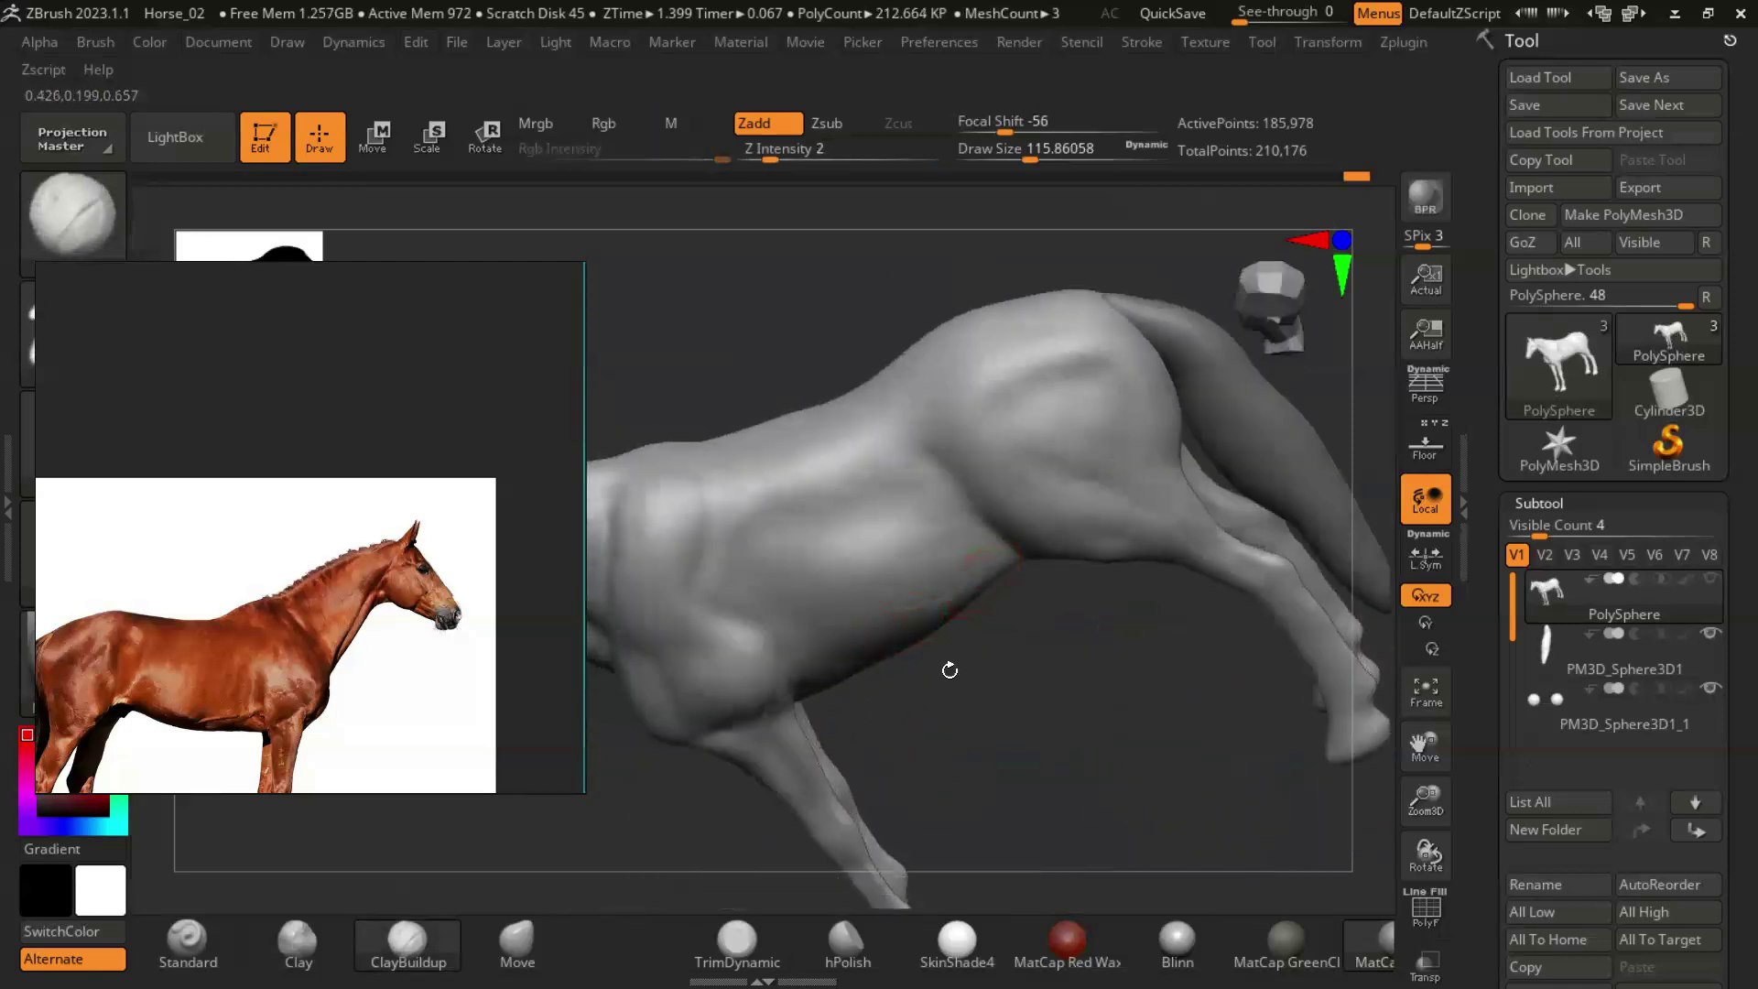
pyautogui.press('shift')
pyautogui.press('shift')
pyautogui.moveTo(905, 556); pyautogui.dragTo(1013, 585, button='right')
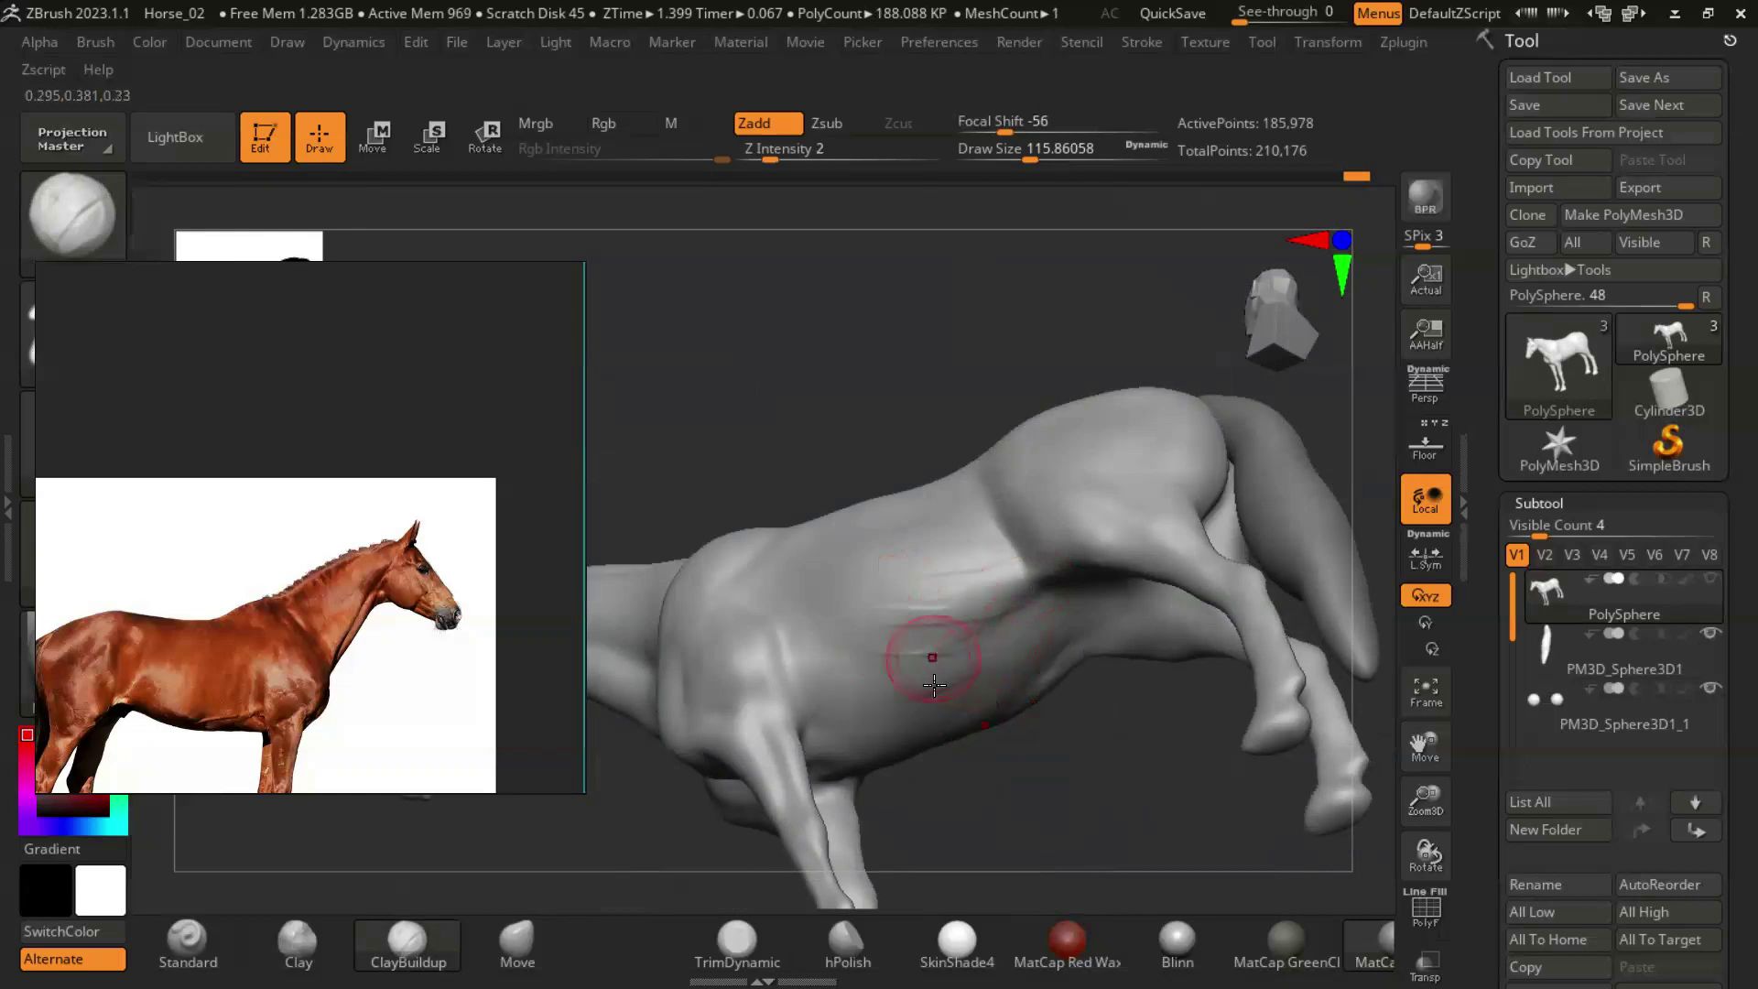
# Refine the underside of the belly at a draw size of about 116 and smooth the loin and croup along the back.
pyautogui.press('shift')
pyautogui.moveTo(1079, 787)
pyautogui.mouseDown(button='right')
pyautogui.moveTo(926, 553)
pyautogui.moveTo(824, 503)
pyautogui.moveTo(1232, 522)
pyautogui.moveTo(785, 464)
pyautogui.mouseUp(button='right')
pyautogui.press('shift')
pyautogui.moveTo(1099, 513); pyautogui.dragTo(1073, 588, button='right')
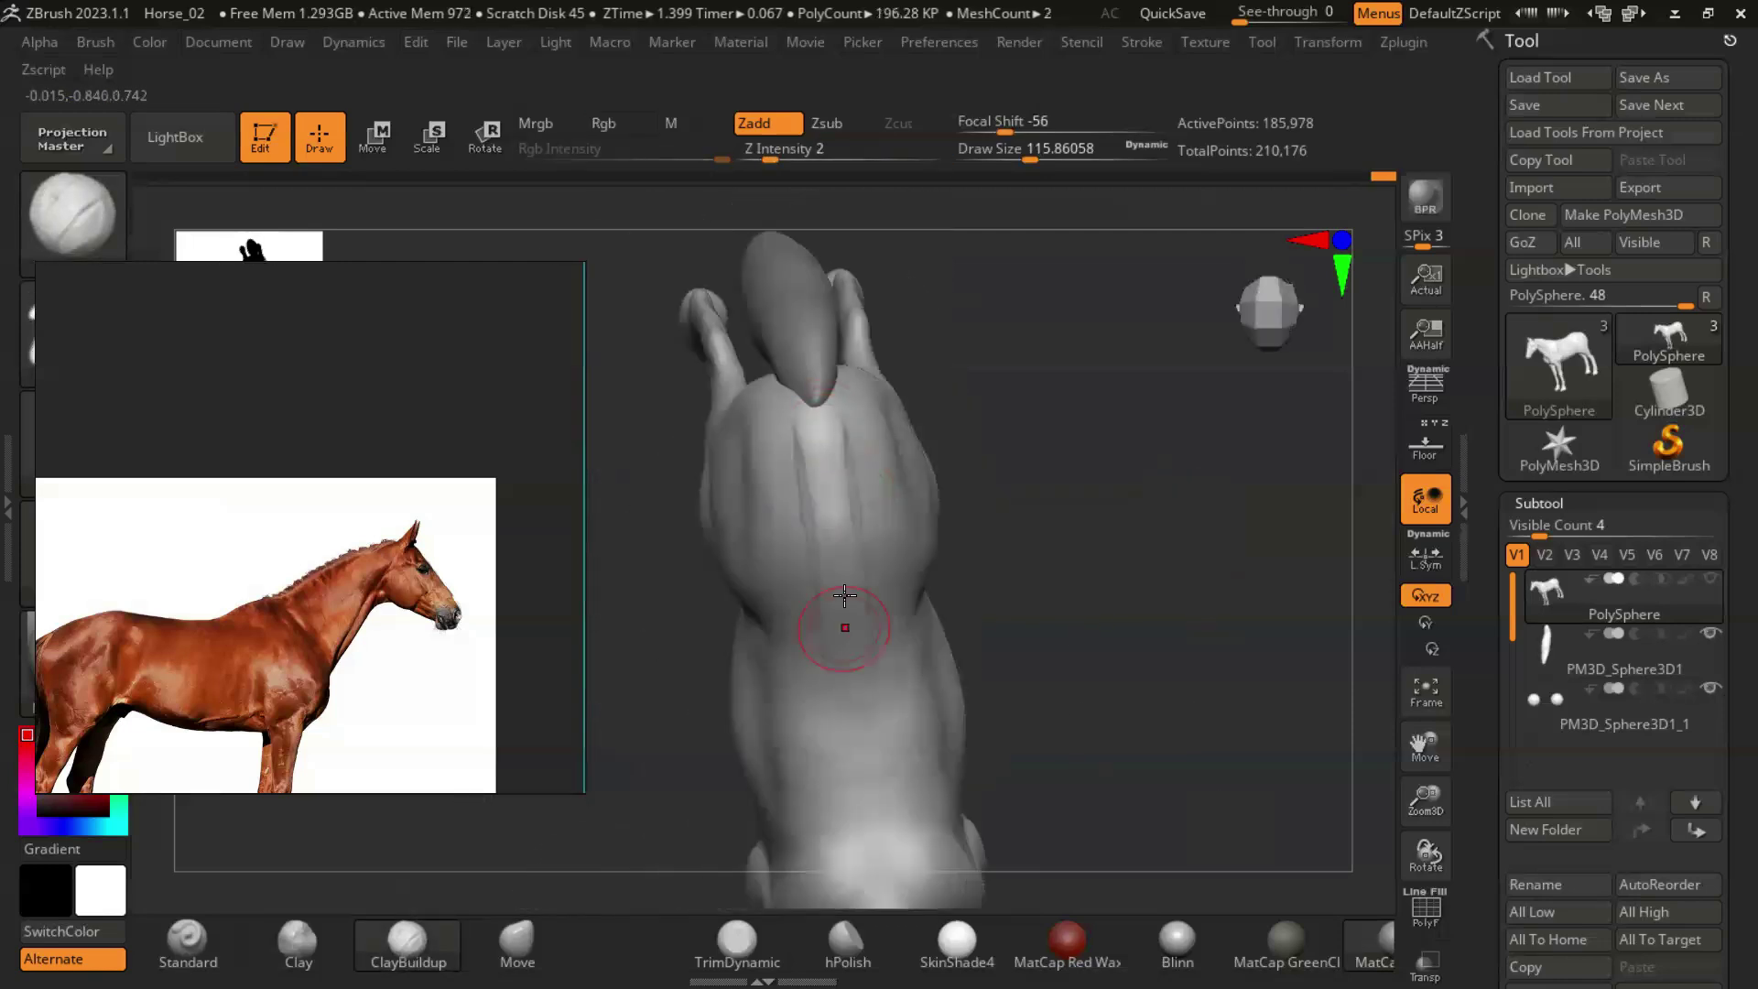
pyautogui.keyDown('shift'); pyautogui.moveTo(845, 596); pyautogui.dragTo(841, 560); pyautogui.keyUp('shift')
pyautogui.press('shift')
# Shape the croup along the spine up to the tail base with ClayBuildup at a draw size of about 54 and smooth it.
pyautogui.press('s')
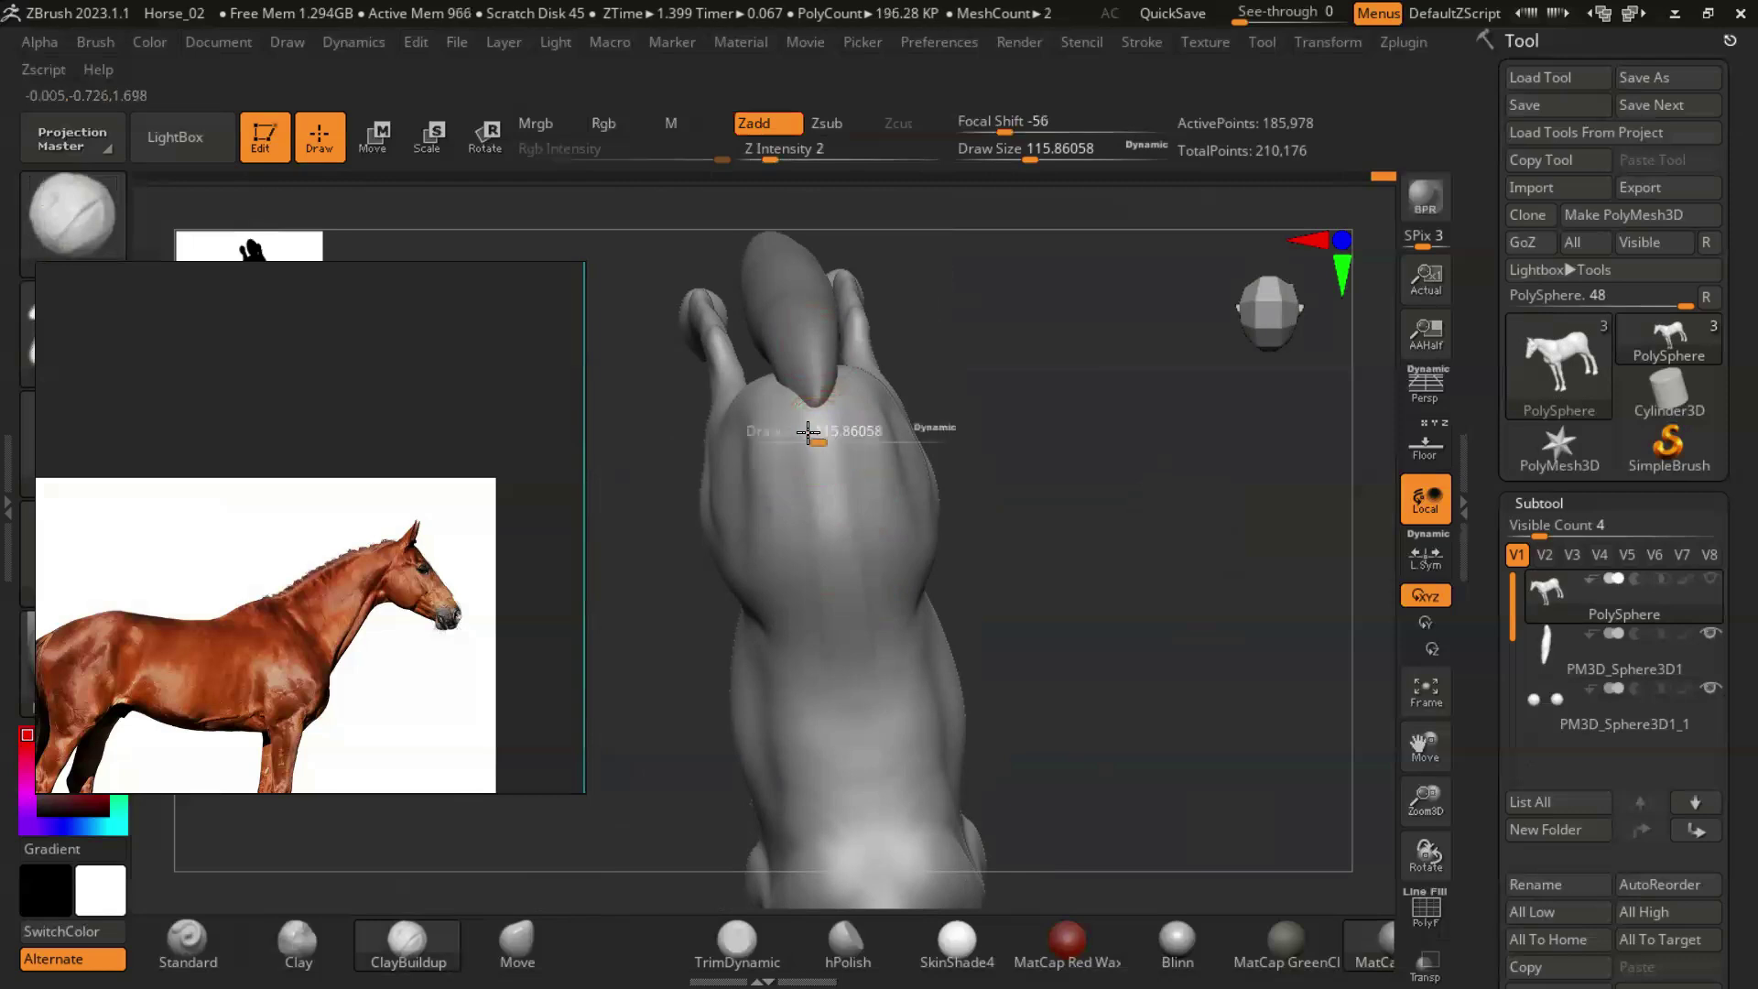
pyautogui.moveTo(1019, 422); pyautogui.dragTo(1012, 423, button='right')
pyautogui.press('s')
pyautogui.moveTo(1012, 424); pyautogui.dragTo(1002, 431)
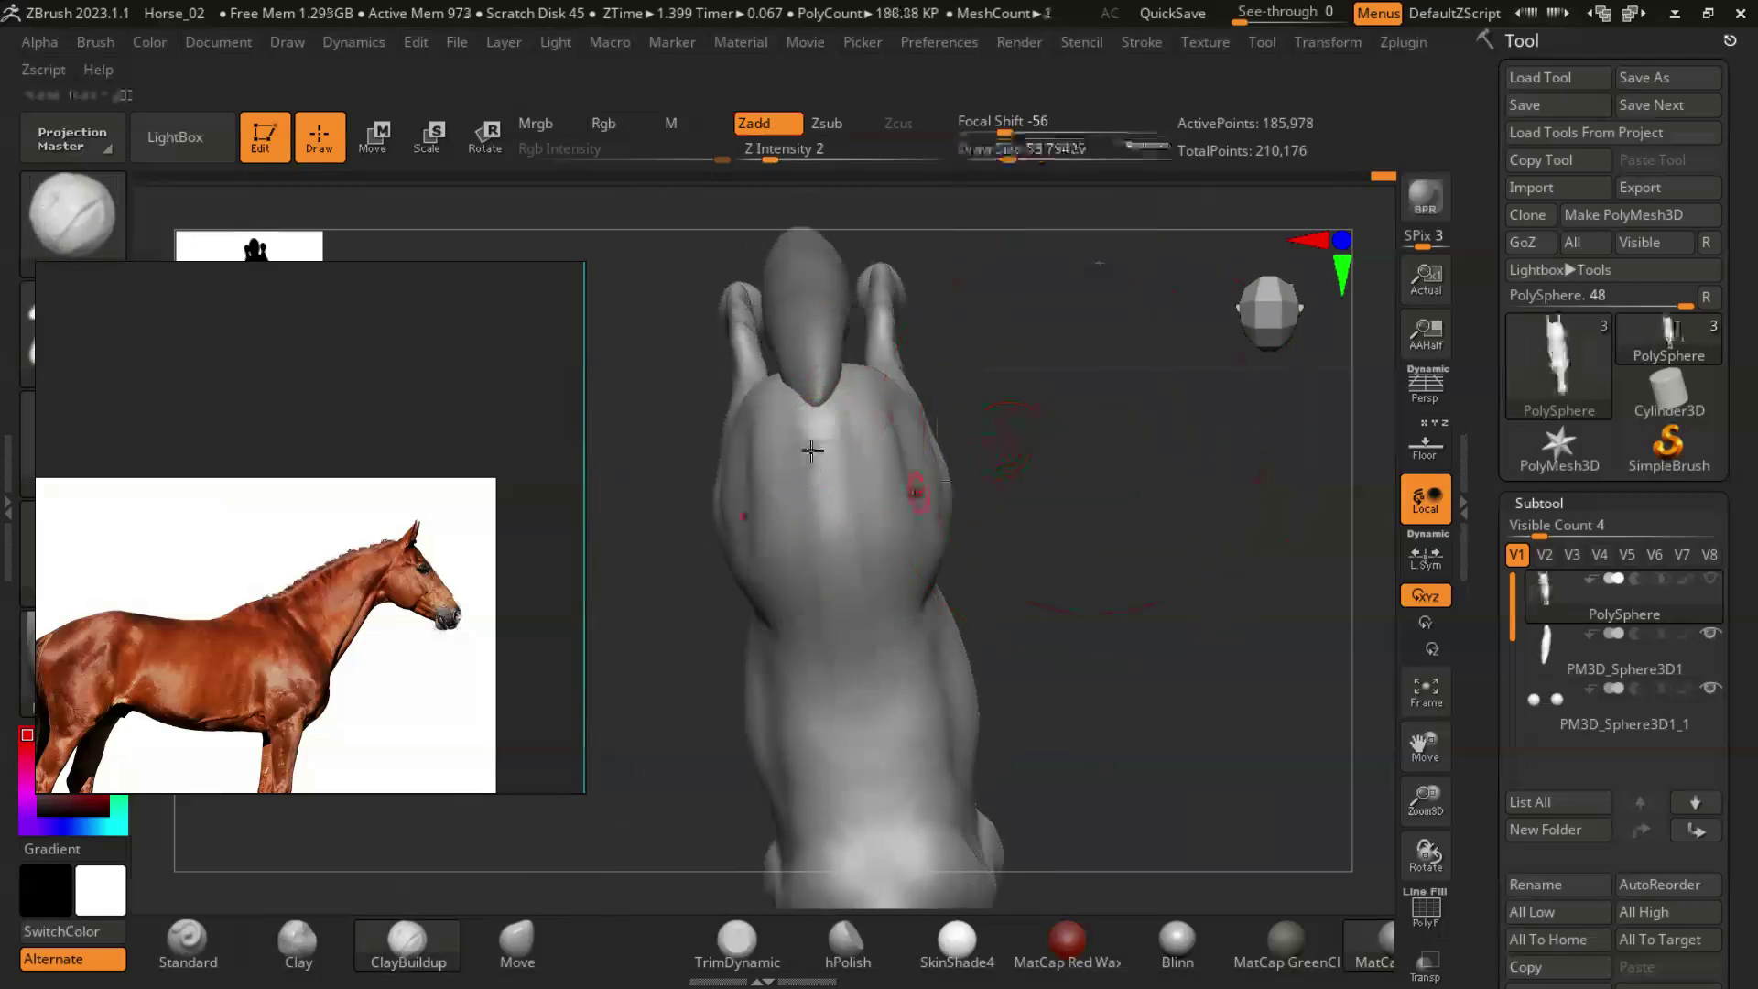
pyautogui.moveTo(1090, 486); pyautogui.dragTo(822, 459)
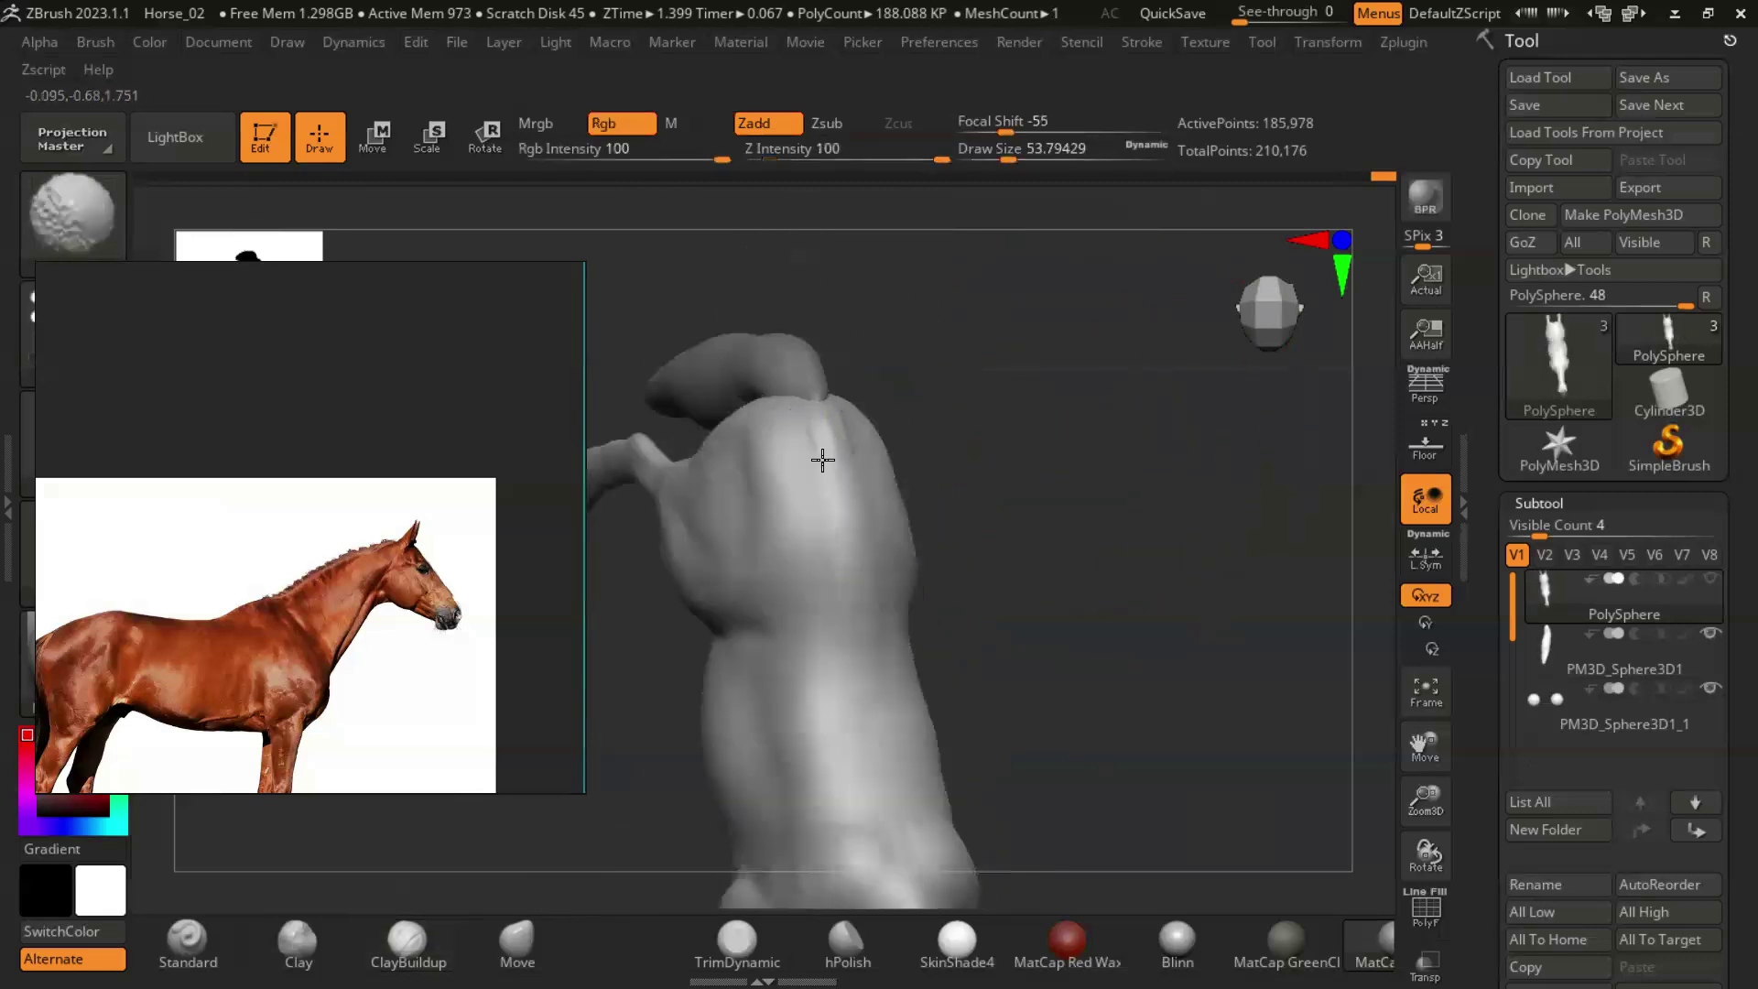
pyautogui.moveTo(862, 622)
pyautogui.mouseDown(button='right')
pyautogui.moveTo(1189, 574)
pyautogui.moveTo(867, 419)
pyautogui.moveTo(829, 517)
pyautogui.mouseUp(button='right')
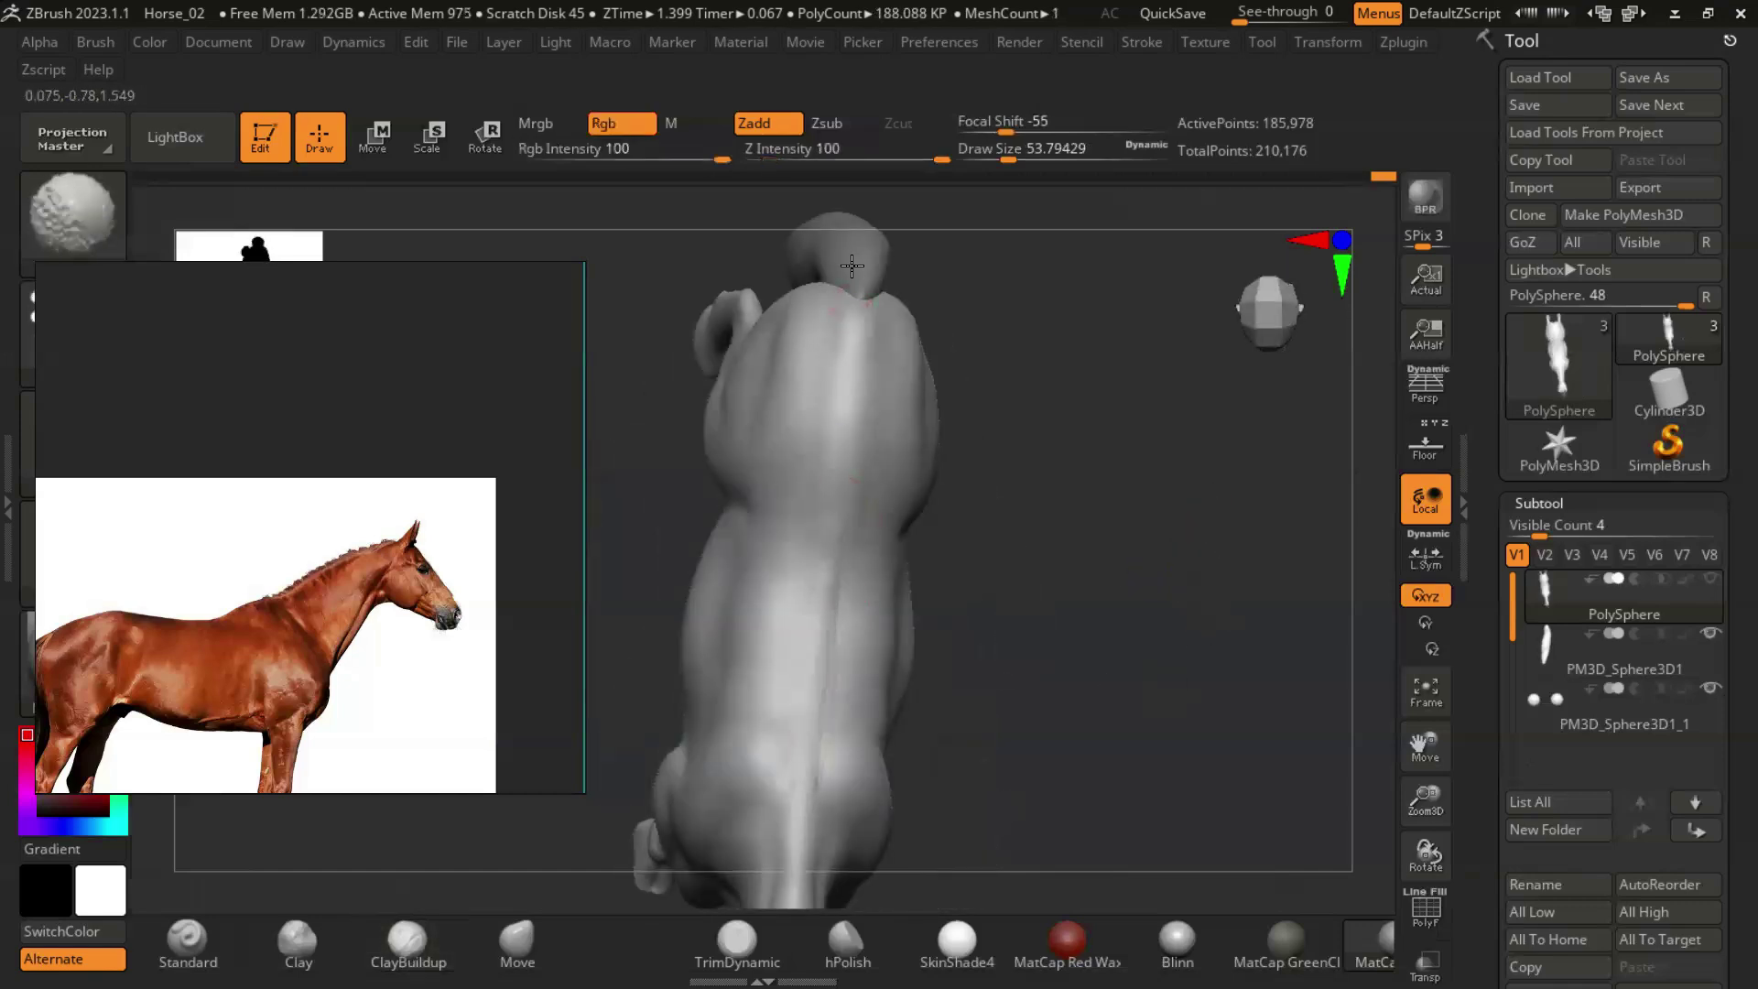
pyautogui.moveTo(853, 577)
pyautogui.mouseDown(button='right')
pyautogui.moveTo(1150, 597)
pyautogui.moveTo(1098, 658)
pyautogui.mouseUp(button='right')
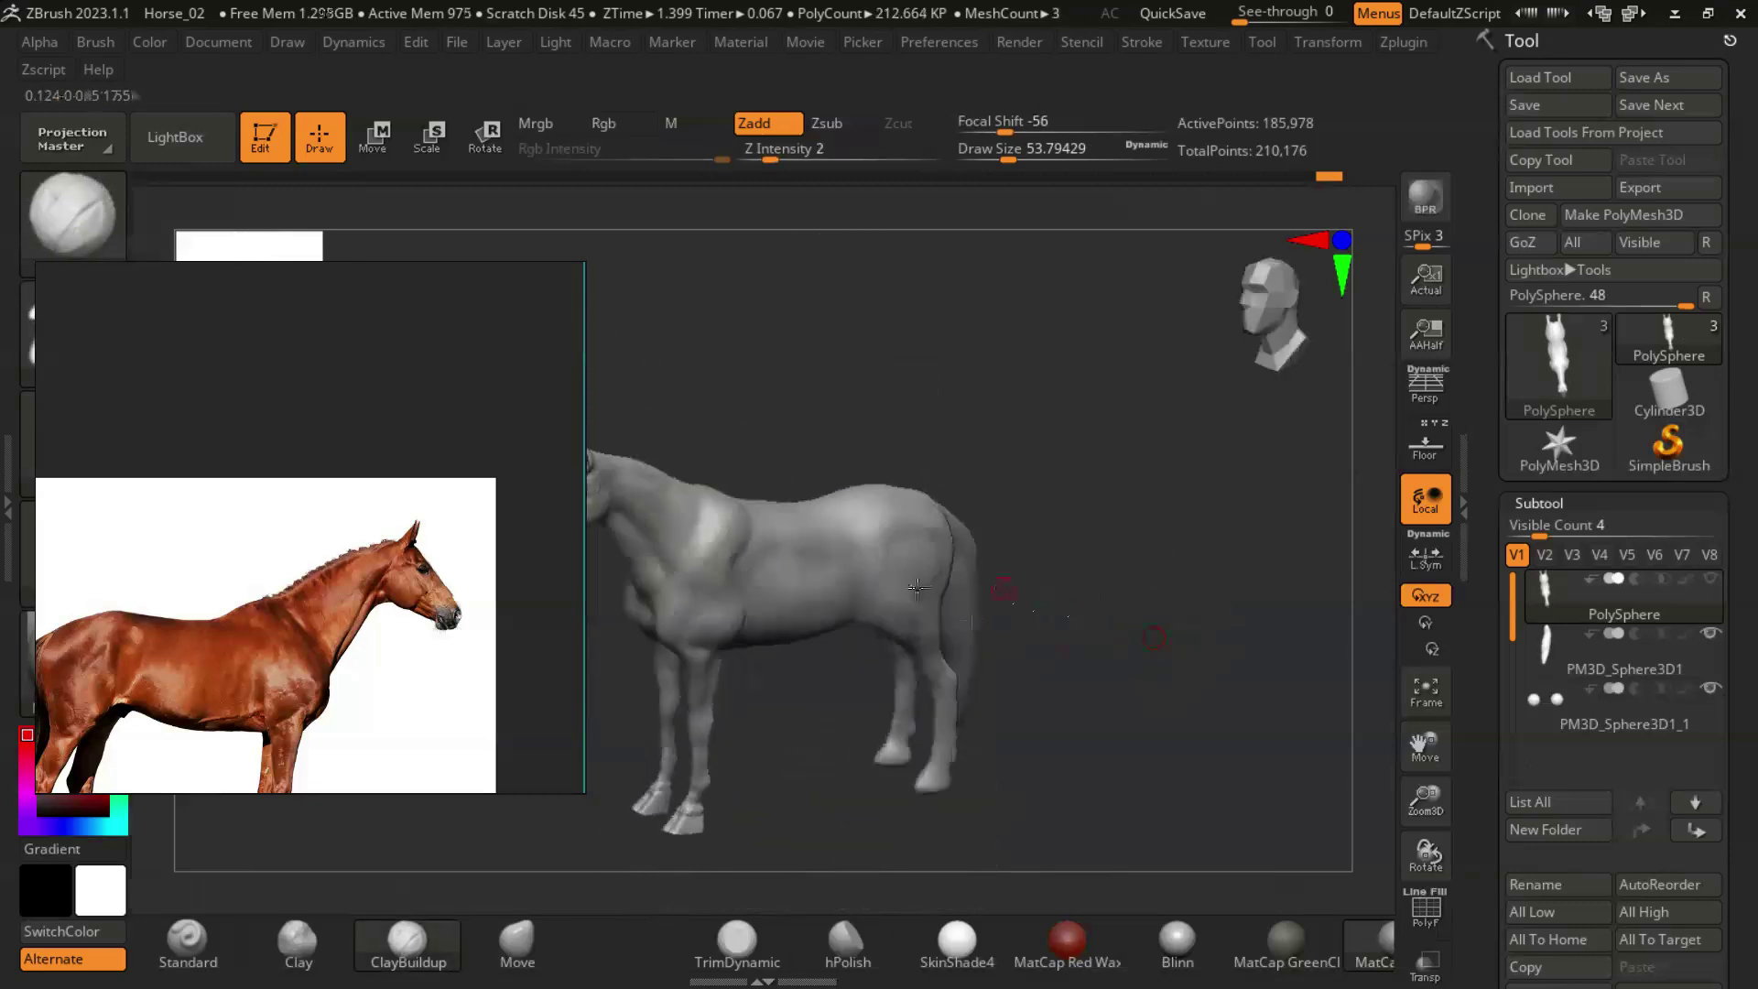
# Build up the haunch and its transition into the flank with ClayBuildup at a draw size of about 83, smoothing the forms.
pyautogui.moveTo(1127, 579)
pyautogui.keyDown('alt'); pyautogui.mouseDown(button='right')
pyautogui.moveTo(1190, 719)
pyautogui.moveTo(941, 574)
pyautogui.mouseUp(button='right'); pyautogui.keyUp('alt')
pyautogui.press('s')
pyautogui.moveTo(940, 577); pyautogui.dragTo(906, 579)
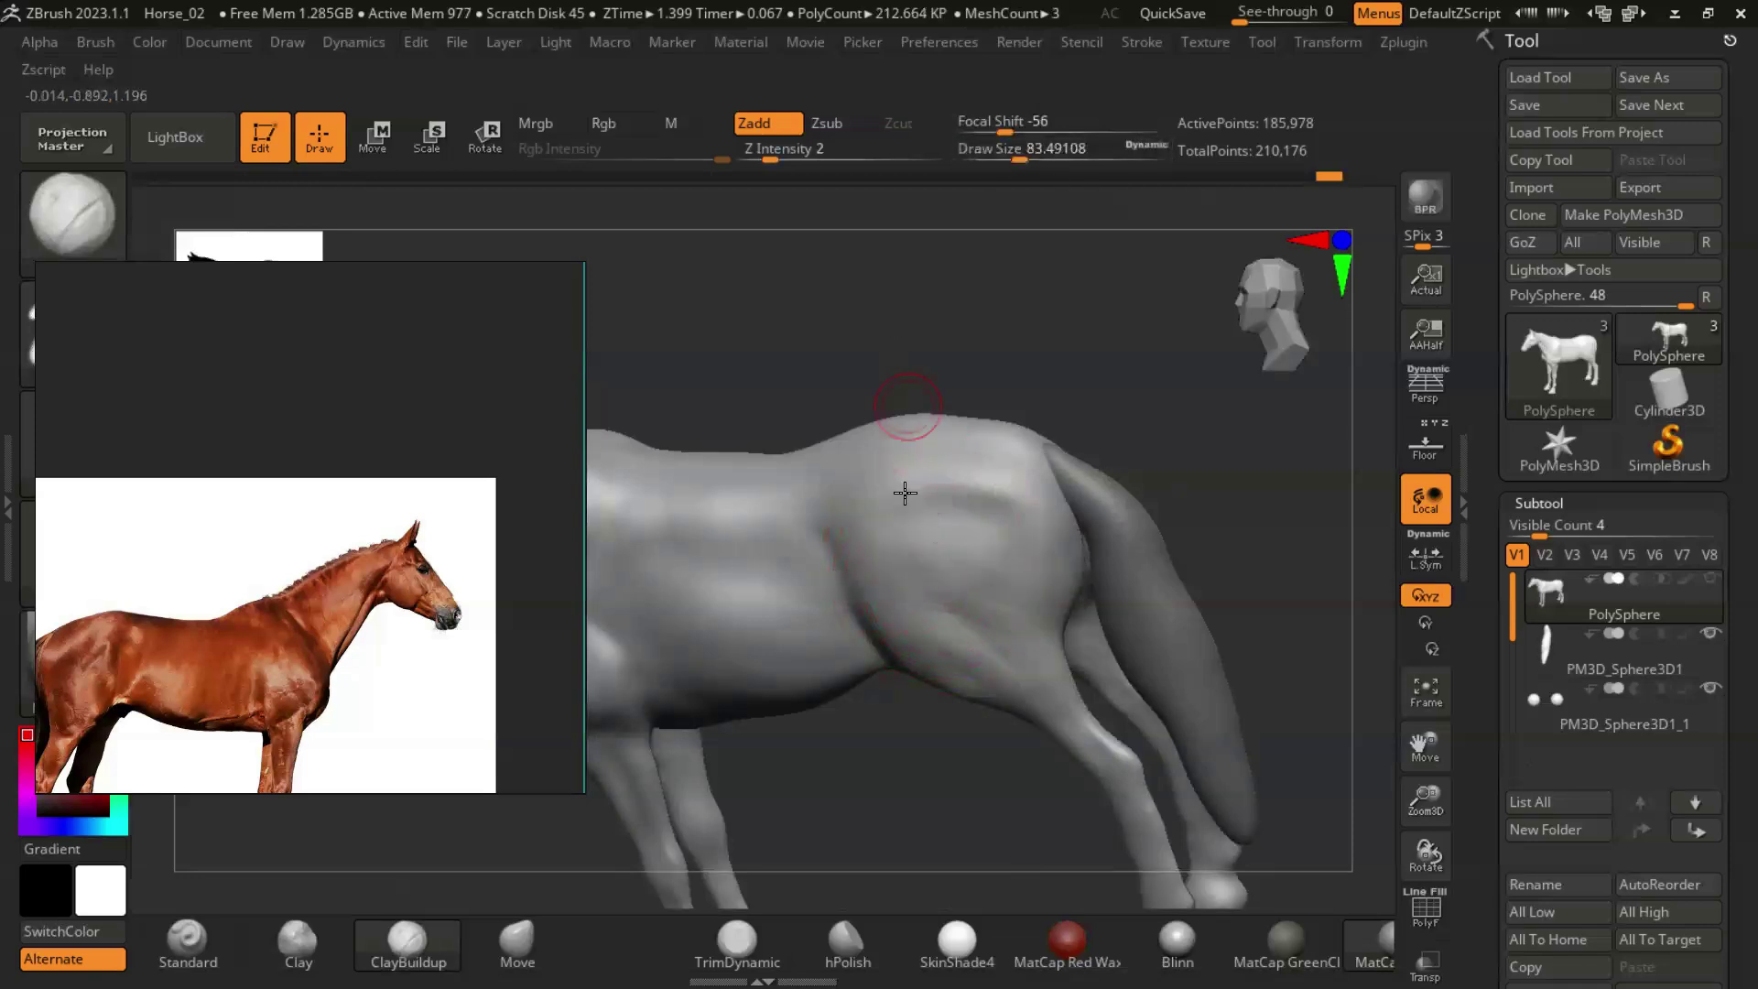
pyautogui.moveTo(916, 634); pyautogui.dragTo(968, 733, button='right')
pyautogui.moveTo(933, 789); pyautogui.dragTo(941, 659, button='right')
pyautogui.moveTo(823, 744); pyautogui.dragTo(960, 584, button='right')
# Refine the lower chest and front legs with ClayBuildup at a draw size of about 83 and smooth the surfaces.
pyautogui.moveTo(981, 648); pyautogui.dragTo(919, 756, button='right')
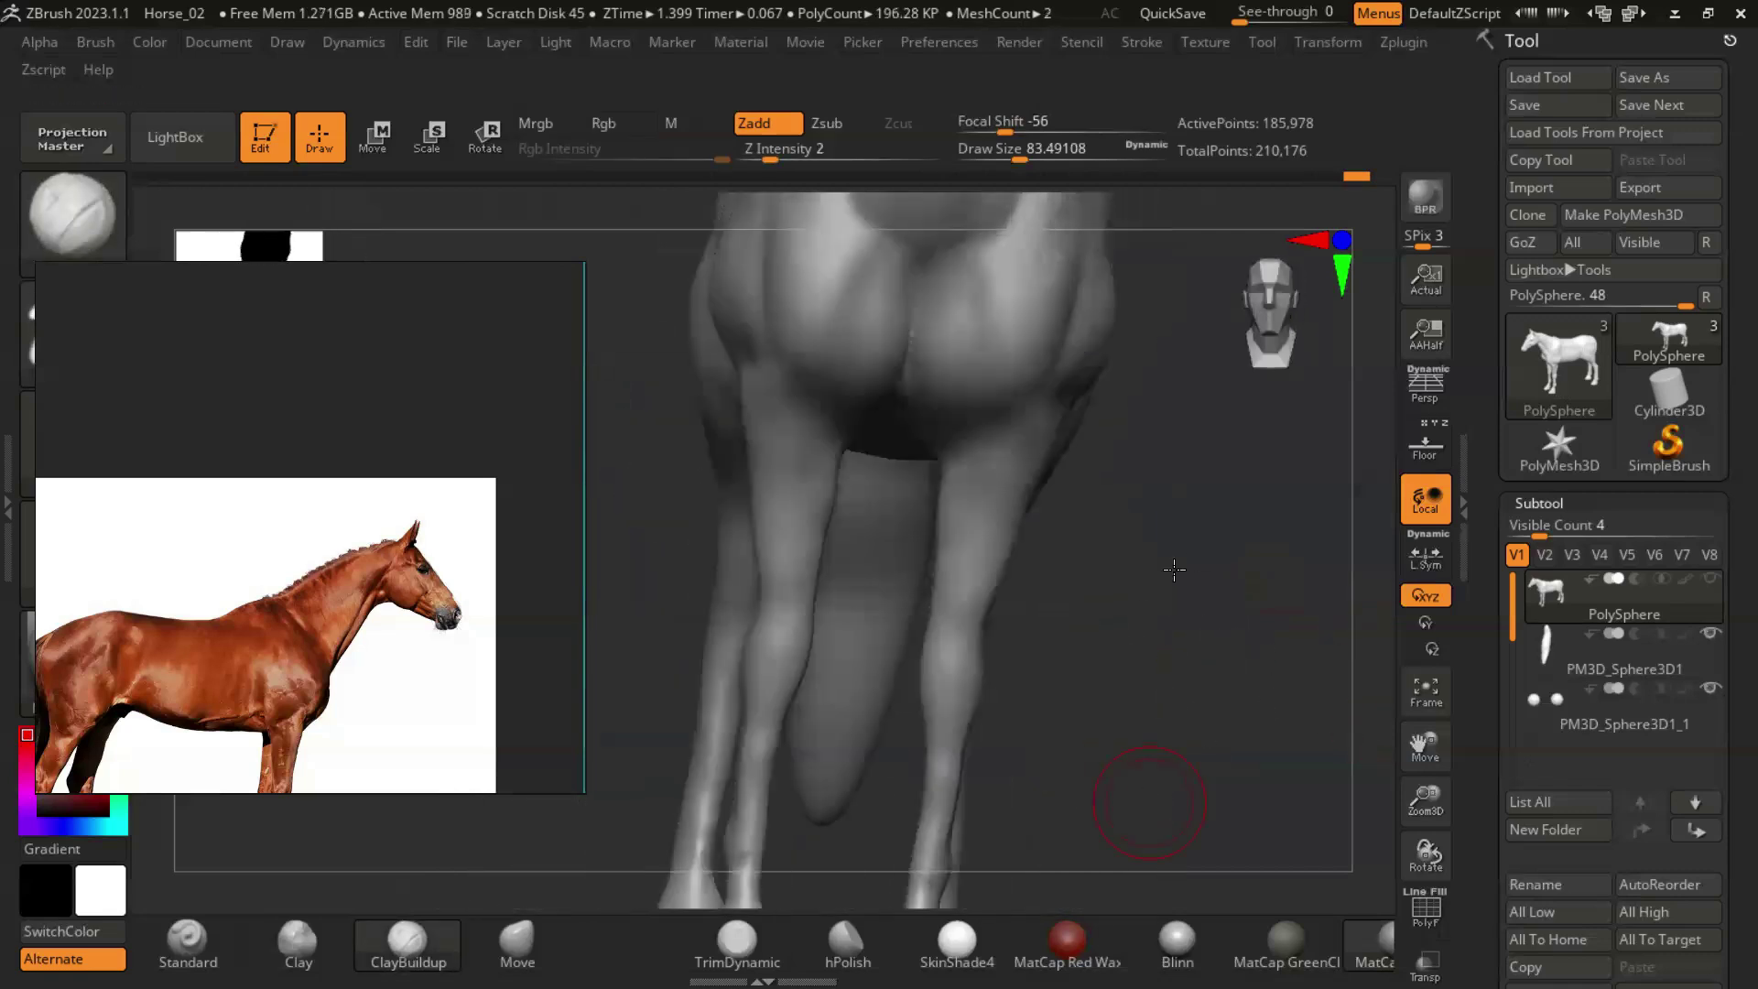
pyautogui.moveTo(1126, 797); pyautogui.dragTo(1014, 773, button='right')
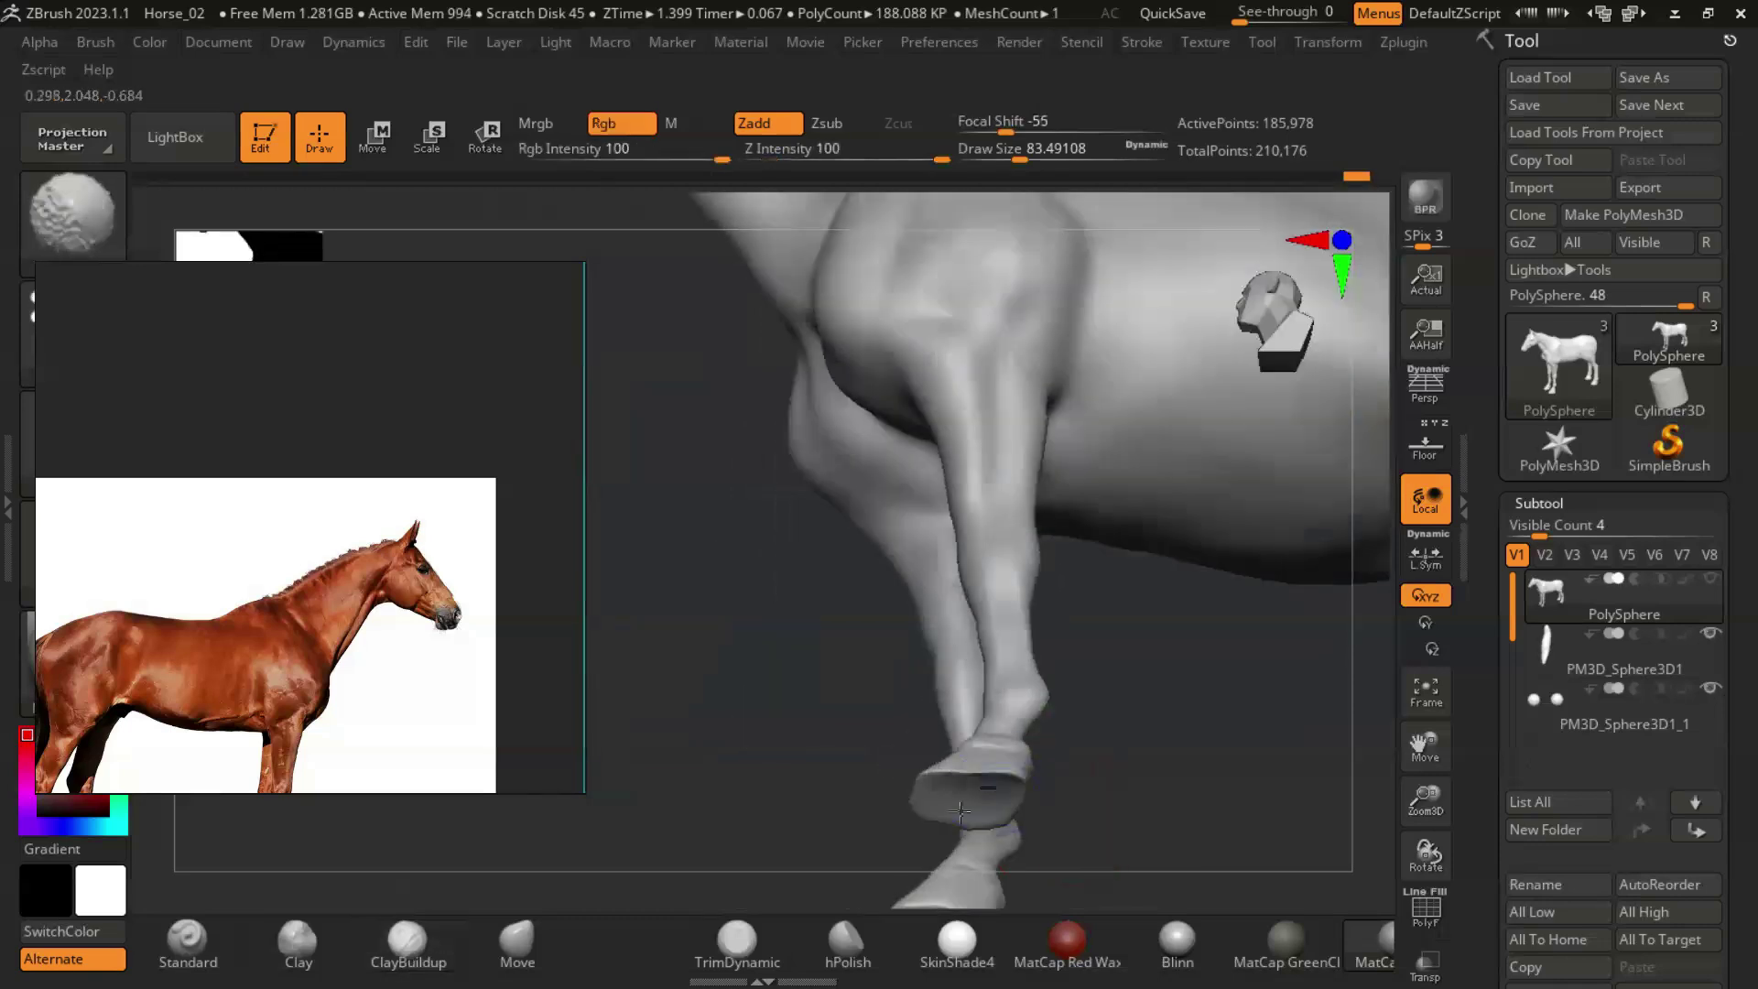
pyautogui.moveTo(1190, 751); pyautogui.dragTo(1026, 635, button='right')
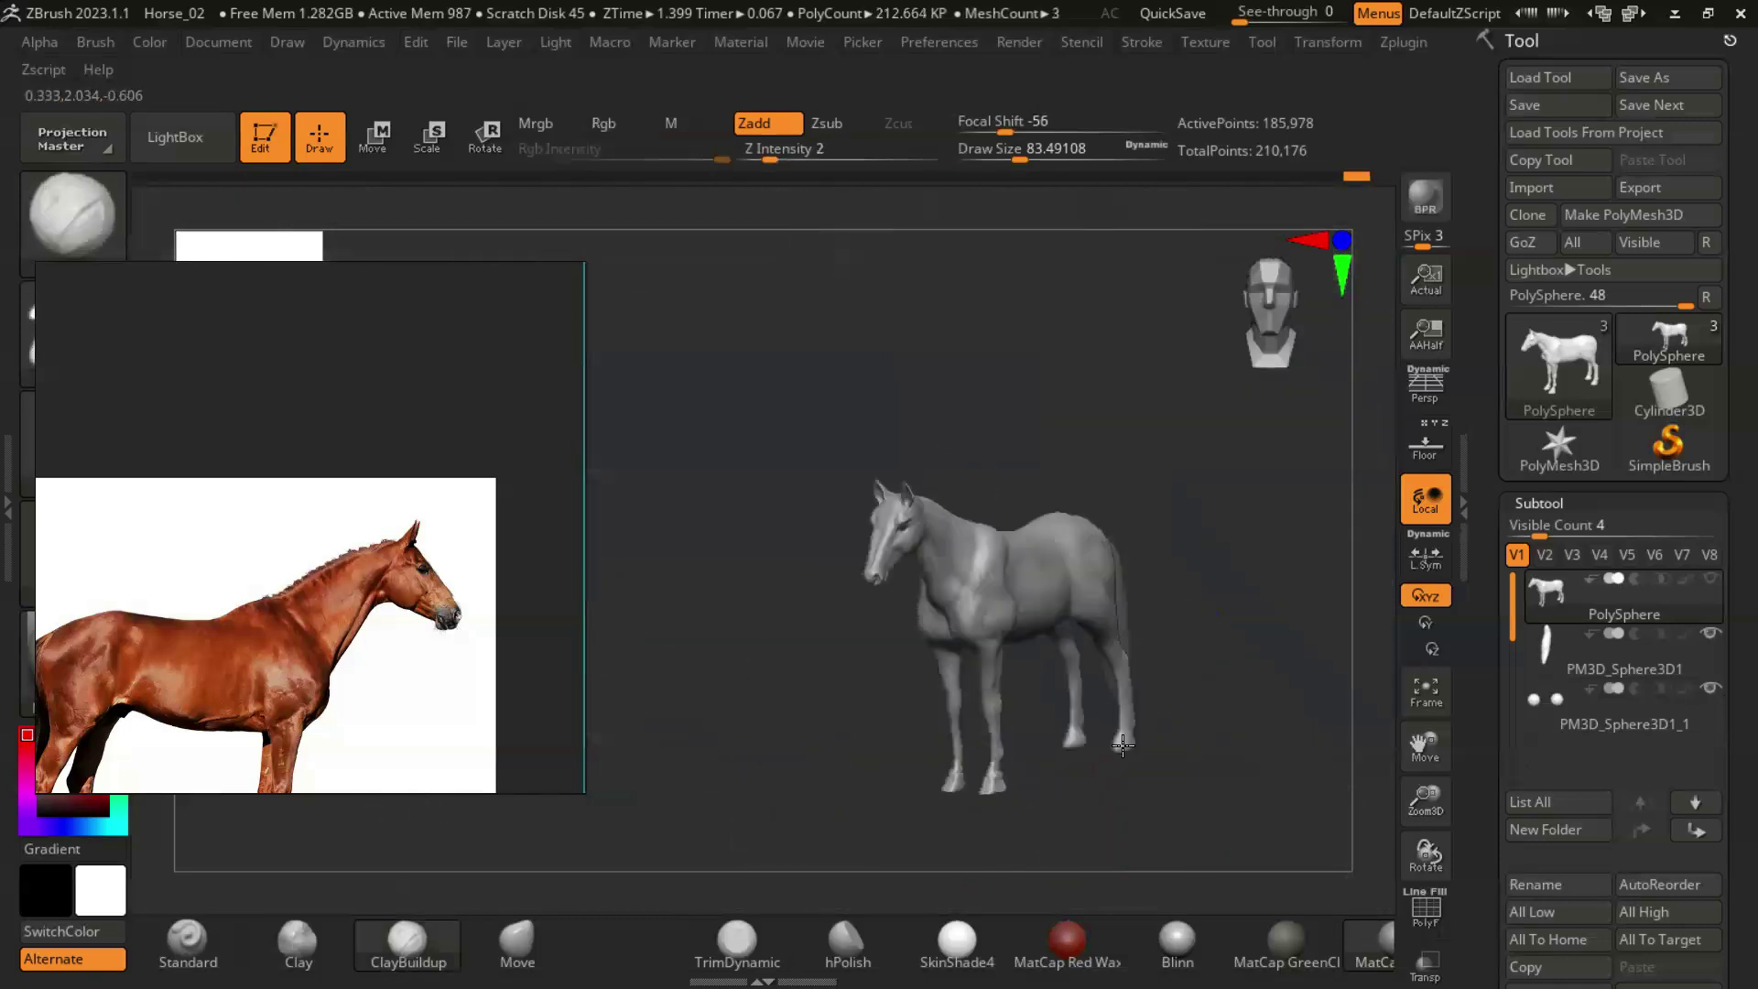
pyautogui.moveTo(1145, 815); pyautogui.dragTo(1192, 595, button='right')
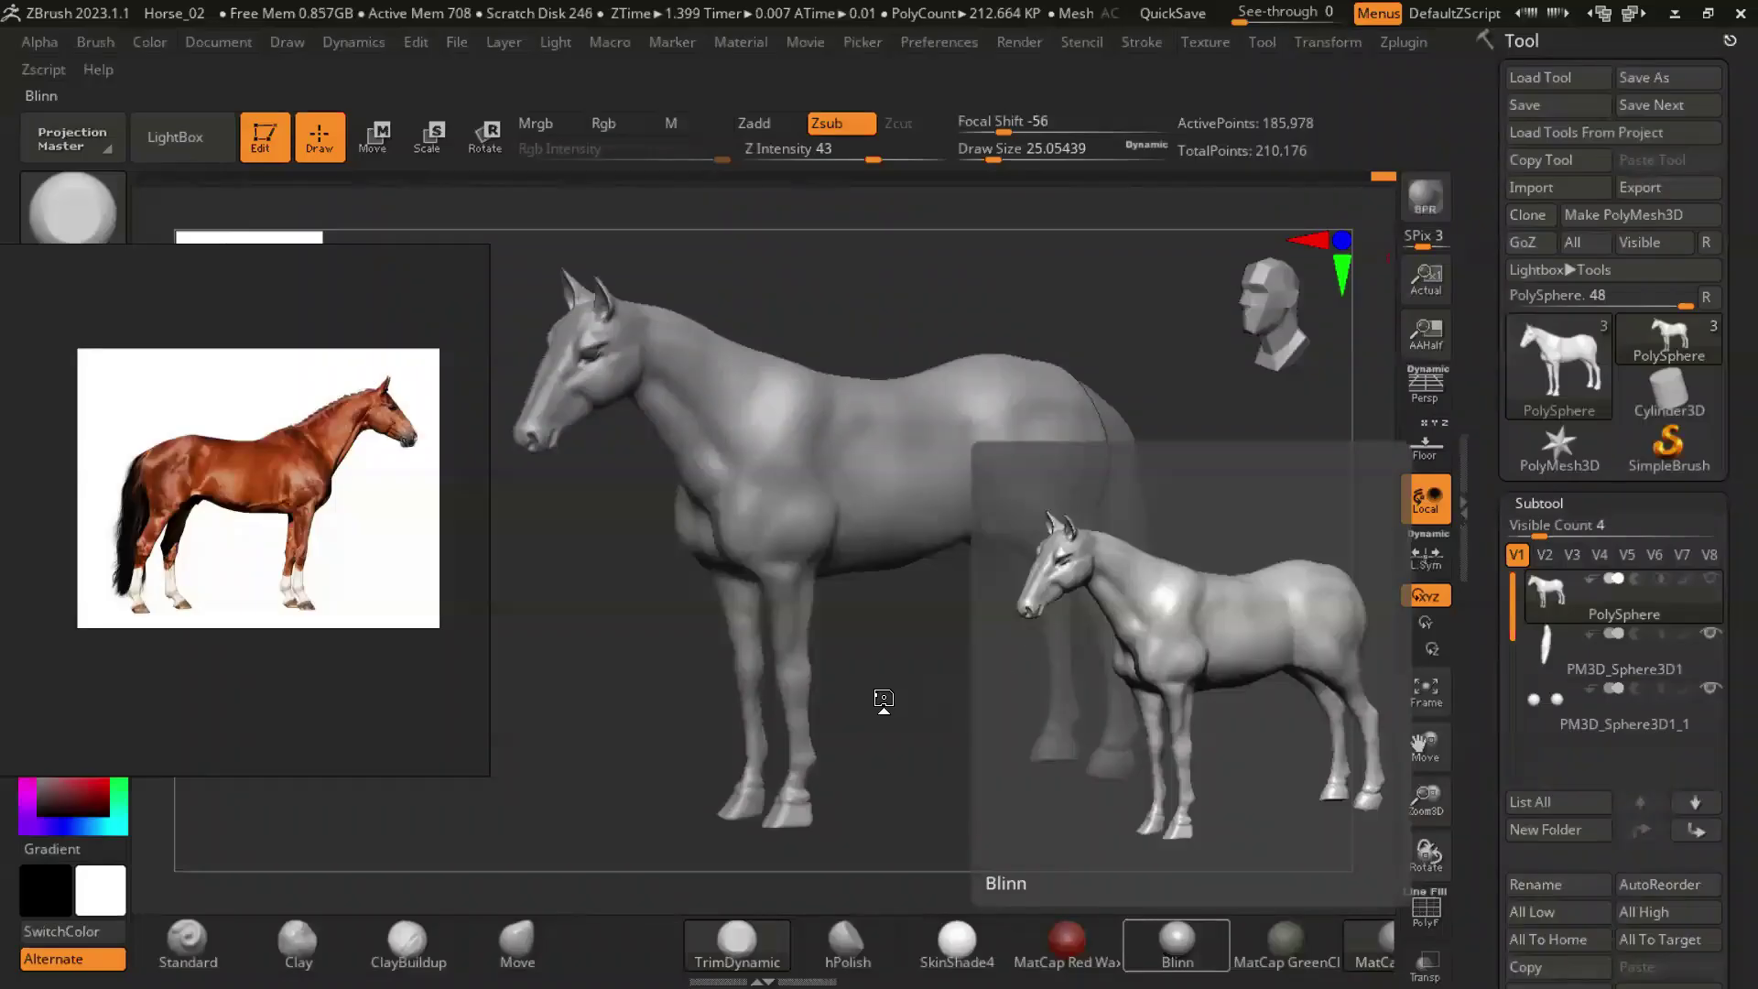
# Build up the pasterns and hooves with ClayBuildup at a draw size of about 25.
pyautogui.moveTo(884, 701)
pyautogui.mouseDown(button='right')
pyautogui.moveTo(1272, 470)
pyautogui.moveTo(1111, 718)
pyautogui.moveTo(1013, 746)
pyautogui.moveTo(1240, 717)
pyautogui.moveTo(1178, 620)
pyautogui.moveTo(1196, 561)
pyautogui.mouseUp(button='right')
pyautogui.click(407, 938)
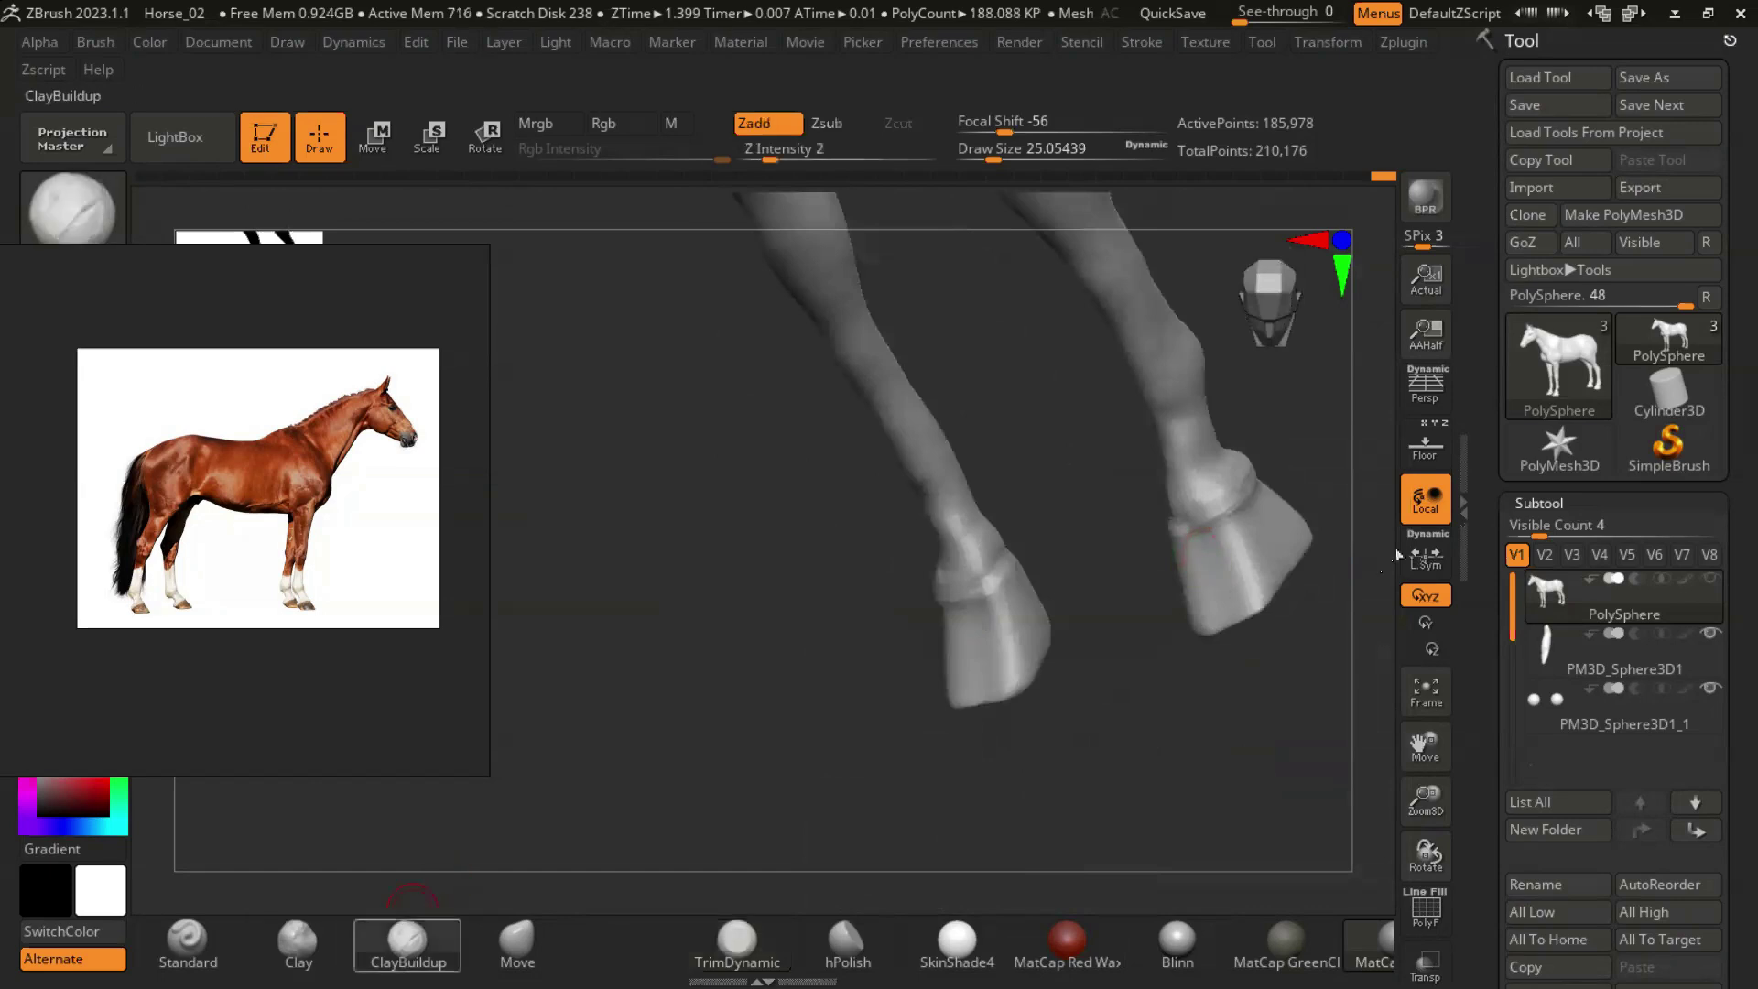
pyautogui.moveTo(1240, 718); pyautogui.dragTo(973, 801, button='right')
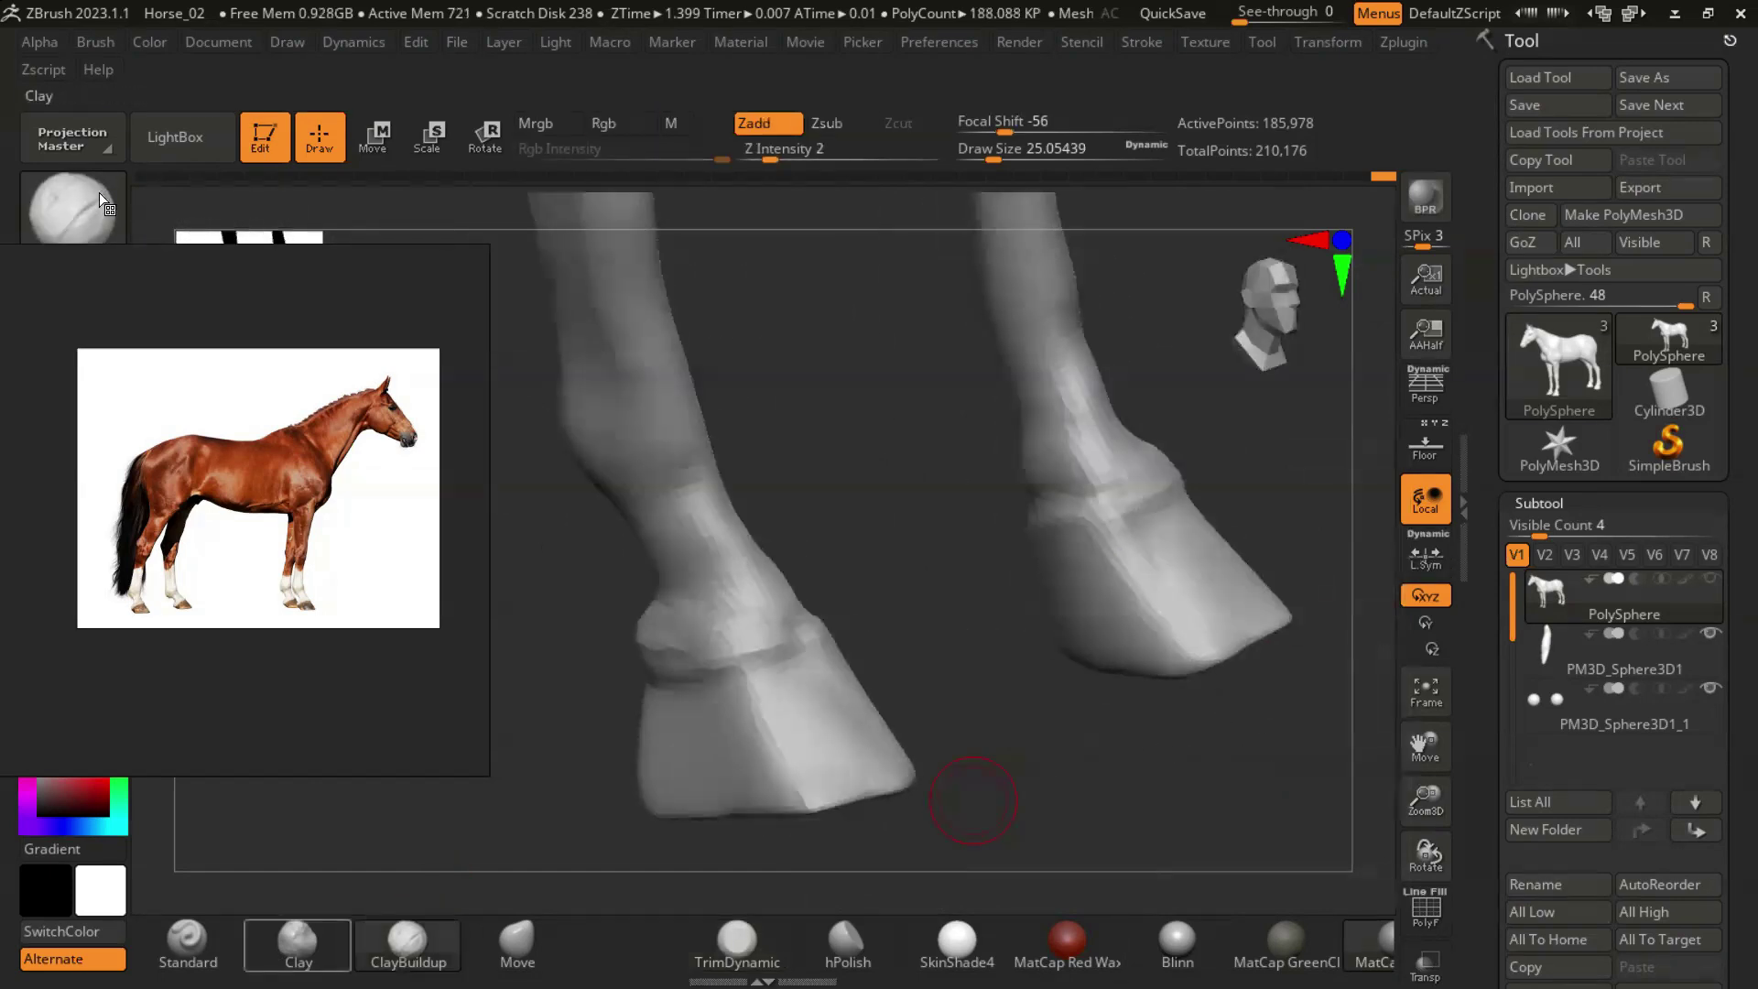
pyautogui.press('b')
pyautogui.press('c')
pyautogui.press('b')
# Carve the soles and edges of the hooves with DamStandard at draw sizes of about 25 and 35.
pyautogui.moveTo(1117, 744); pyautogui.dragTo(1106, 558, button='right')
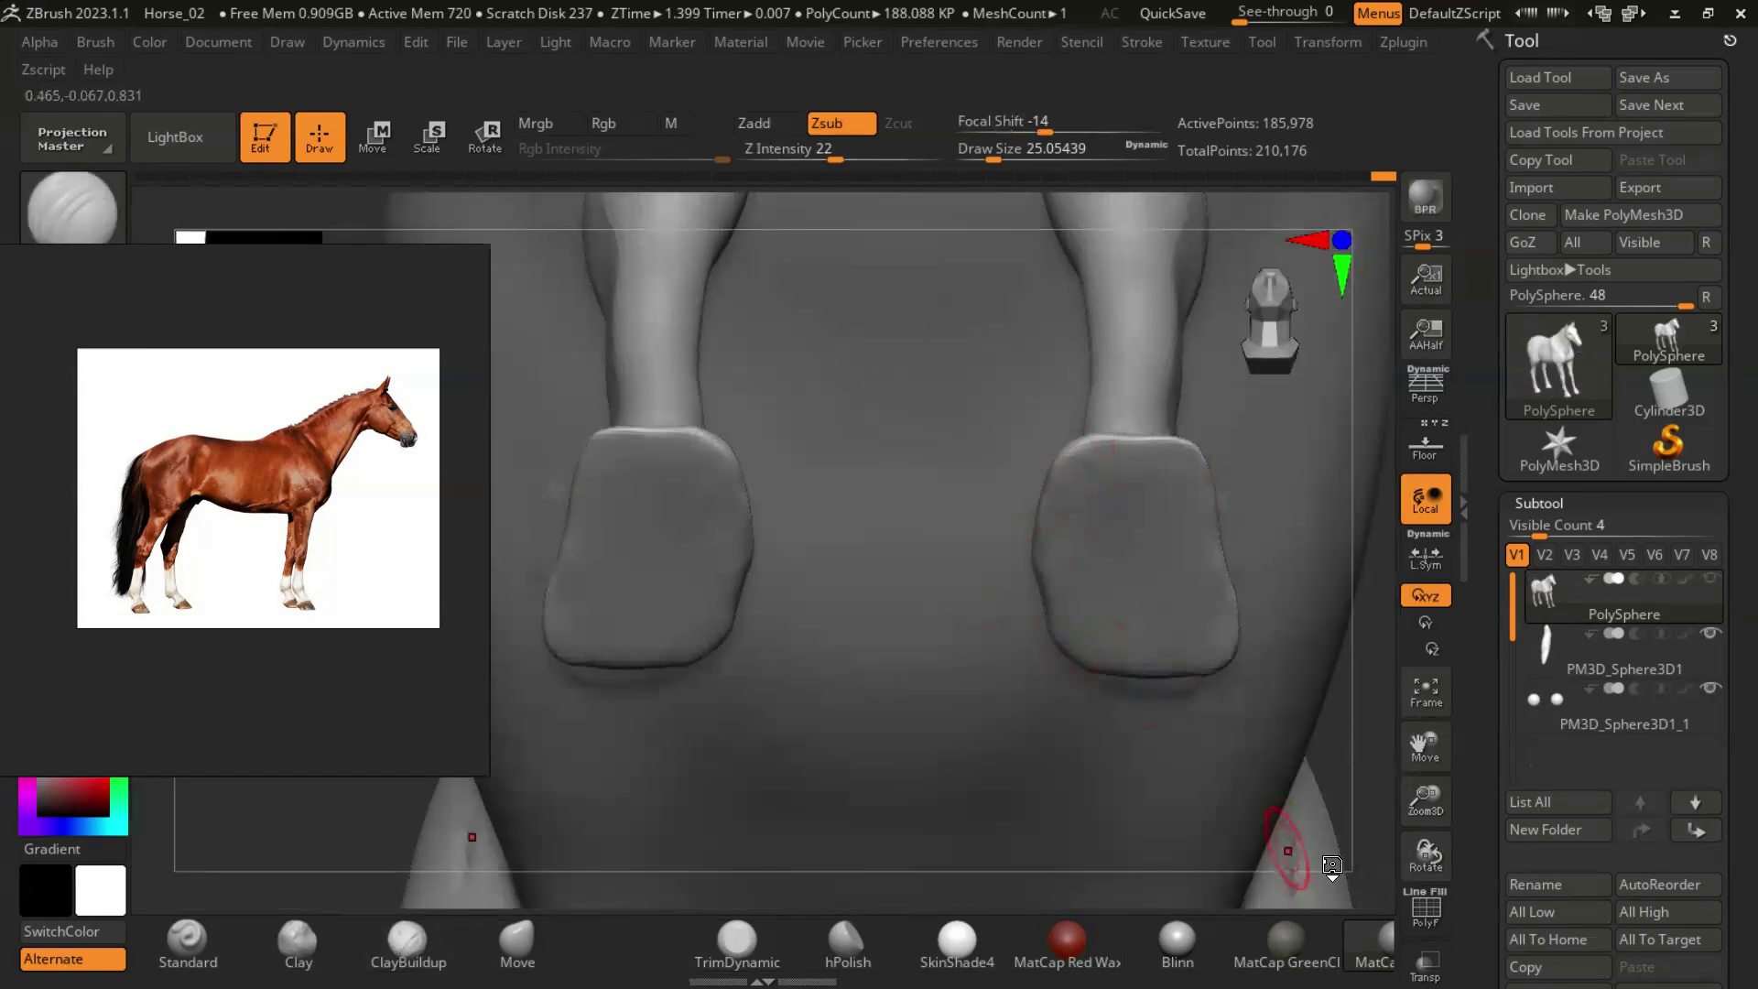
pyautogui.moveTo(1332, 865); pyautogui.dragTo(1138, 843, button='right')
pyautogui.press('f')
pyautogui.moveTo(977, 799)
pyautogui.mouseDown(button='right')
pyautogui.moveTo(895, 766)
pyautogui.moveTo(969, 439)
pyautogui.moveTo(966, 730)
pyautogui.moveTo(1040, 757)
pyautogui.moveTo(1014, 814)
pyautogui.moveTo(939, 747)
pyautogui.moveTo(1016, 754)
pyautogui.moveTo(1013, 714)
pyautogui.mouseUp(button='right')
pyautogui.press('space')
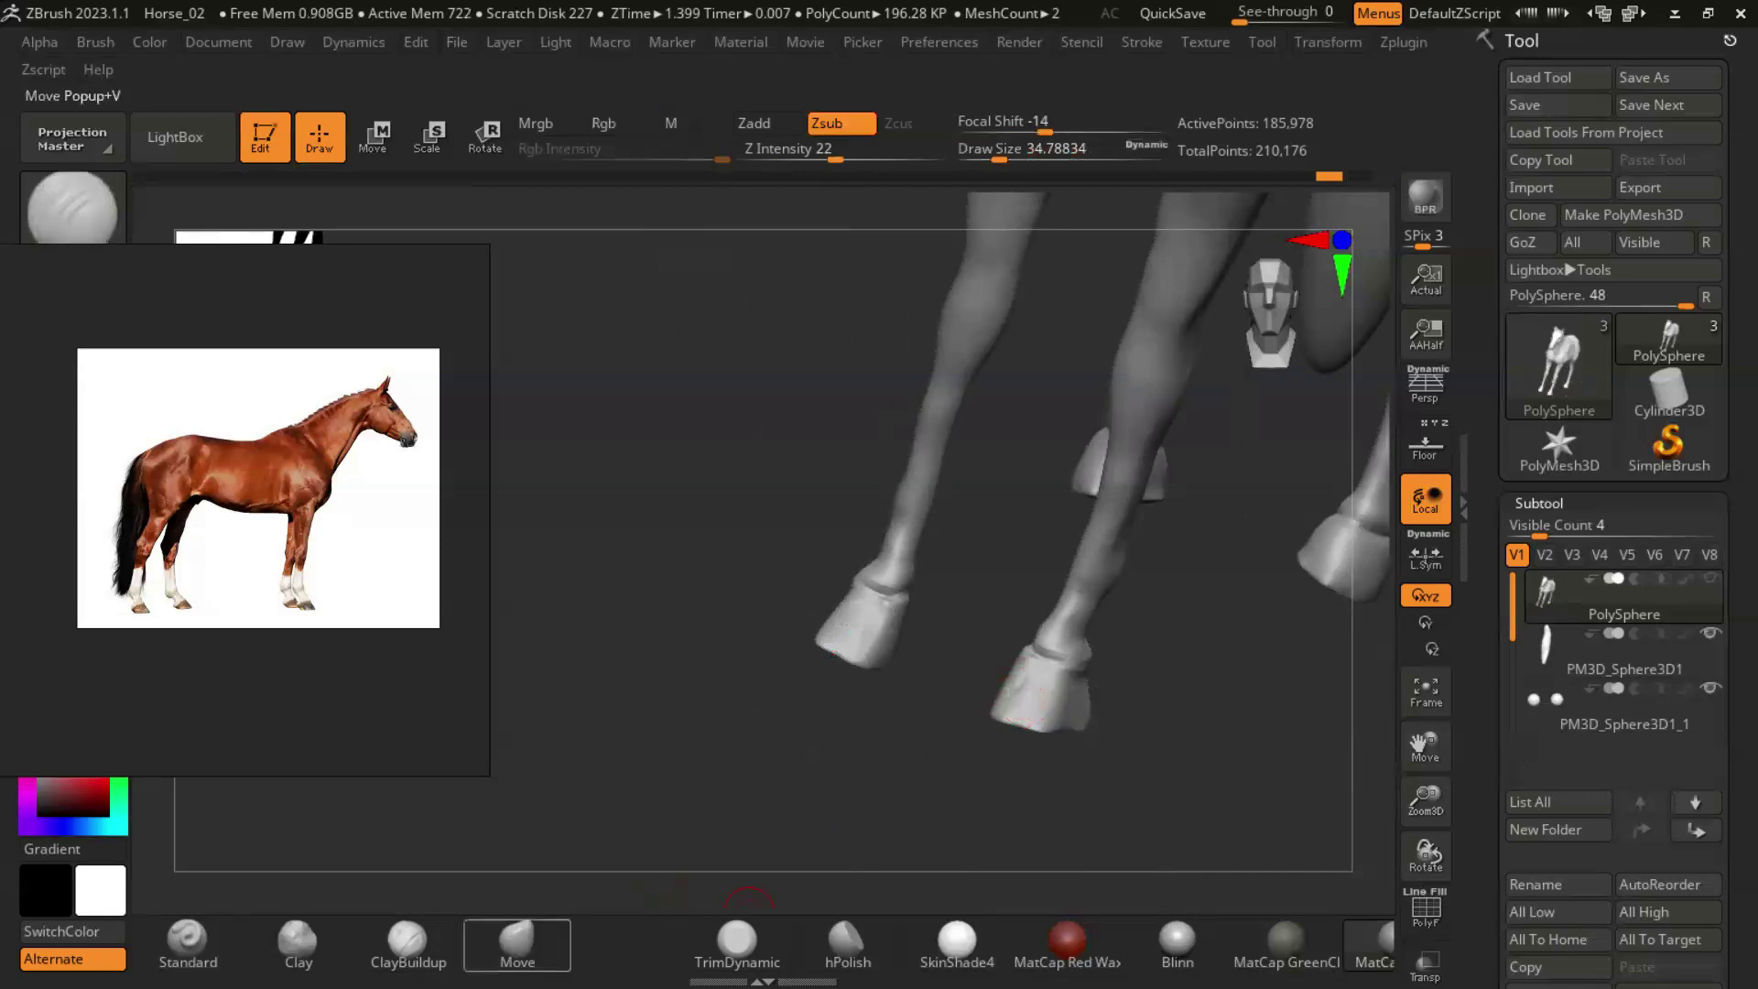
# Add volume to the hooves with ClayBuildup and define their creases with DamStandard at a draw size of about 35.
pyautogui.click(407, 943)
pyautogui.moveTo(1001, 706); pyautogui.dragTo(1084, 770, button='right')
pyautogui.moveTo(1117, 696)
pyautogui.mouseDown(button='right')
pyautogui.moveTo(1248, 616)
pyautogui.moveTo(1130, 839)
pyautogui.moveTo(1063, 876)
pyautogui.moveTo(1245, 711)
pyautogui.moveTo(1176, 531)
pyautogui.moveTo(1142, 547)
pyautogui.mouseUp(button='right')
pyautogui.moveTo(1187, 645)
pyautogui.mouseDown(button='right')
pyautogui.moveTo(1220, 656)
pyautogui.moveTo(787, 741)
pyautogui.mouseUp(button='right')
pyautogui.press('b')
pyautogui.press('d')
pyautogui.press('s')
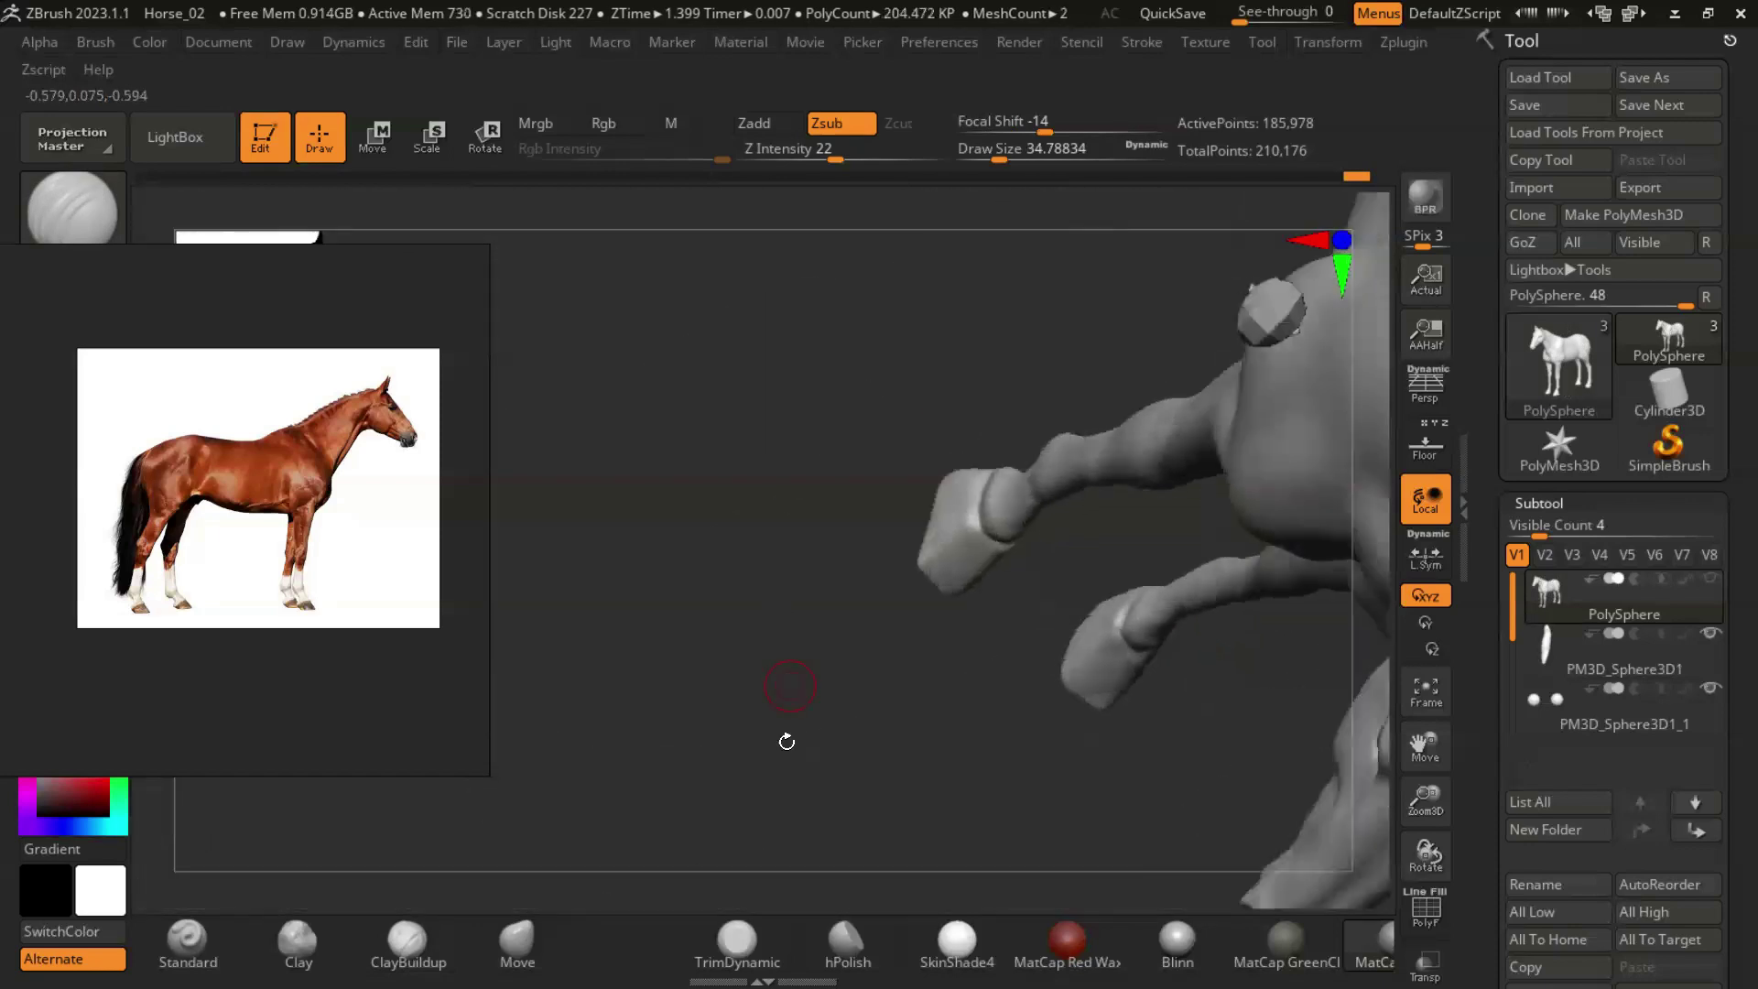
# Adjust the horse's proportions with the Move brush at a draw size of about 68 and render a BPR preview.
pyautogui.press('b')
pyautogui.press('m')
pyautogui.press('v')
pyautogui.press('s')
pyautogui.moveTo(1041, 759)
pyautogui.mouseDown(button='right')
pyautogui.moveTo(1131, 674)
pyautogui.moveTo(1181, 726)
pyautogui.moveTo(1122, 659)
pyautogui.moveTo(1126, 714)
pyautogui.moveTo(1133, 696)
pyautogui.moveTo(1205, 688)
pyautogui.moveTo(1161, 625)
pyautogui.moveTo(1164, 741)
pyautogui.moveTo(789, 605)
pyautogui.moveTo(1061, 726)
pyautogui.moveTo(1190, 696)
pyautogui.moveTo(1080, 687)
pyautogui.moveTo(1135, 670)
pyautogui.moveTo(1217, 723)
pyautogui.moveTo(1212, 765)
pyautogui.moveTo(1003, 738)
pyautogui.mouseUp(button='right')
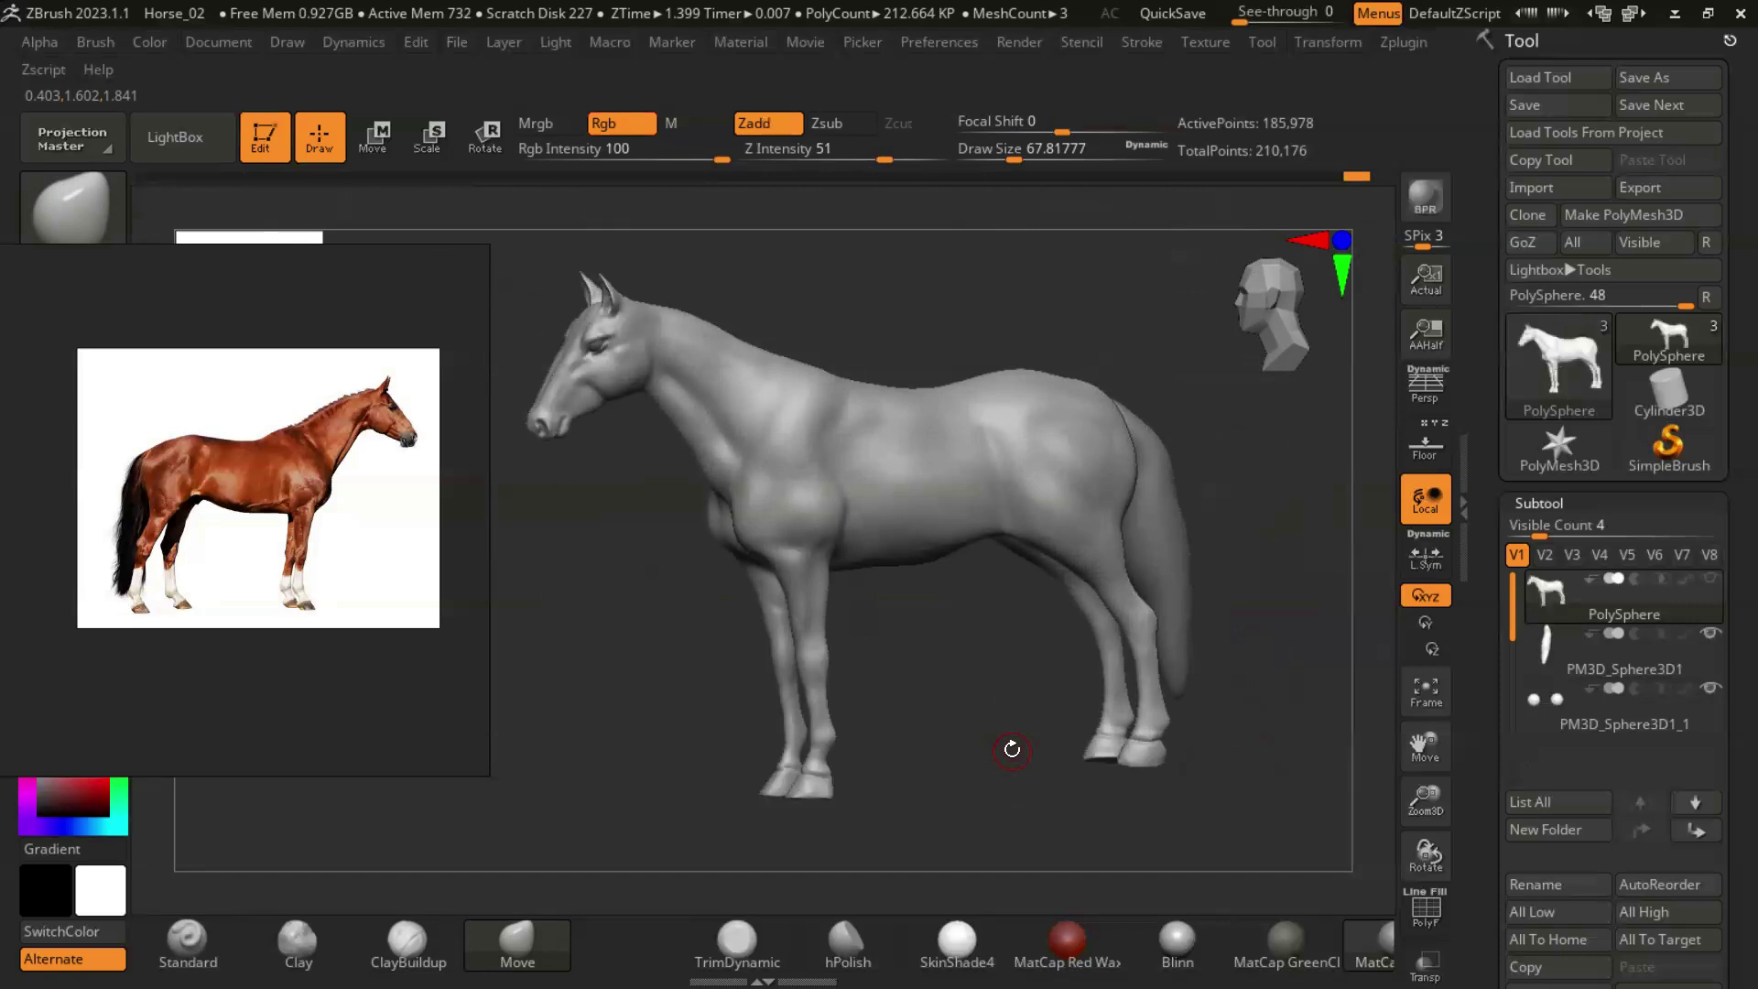
pyautogui.click(1427, 200)
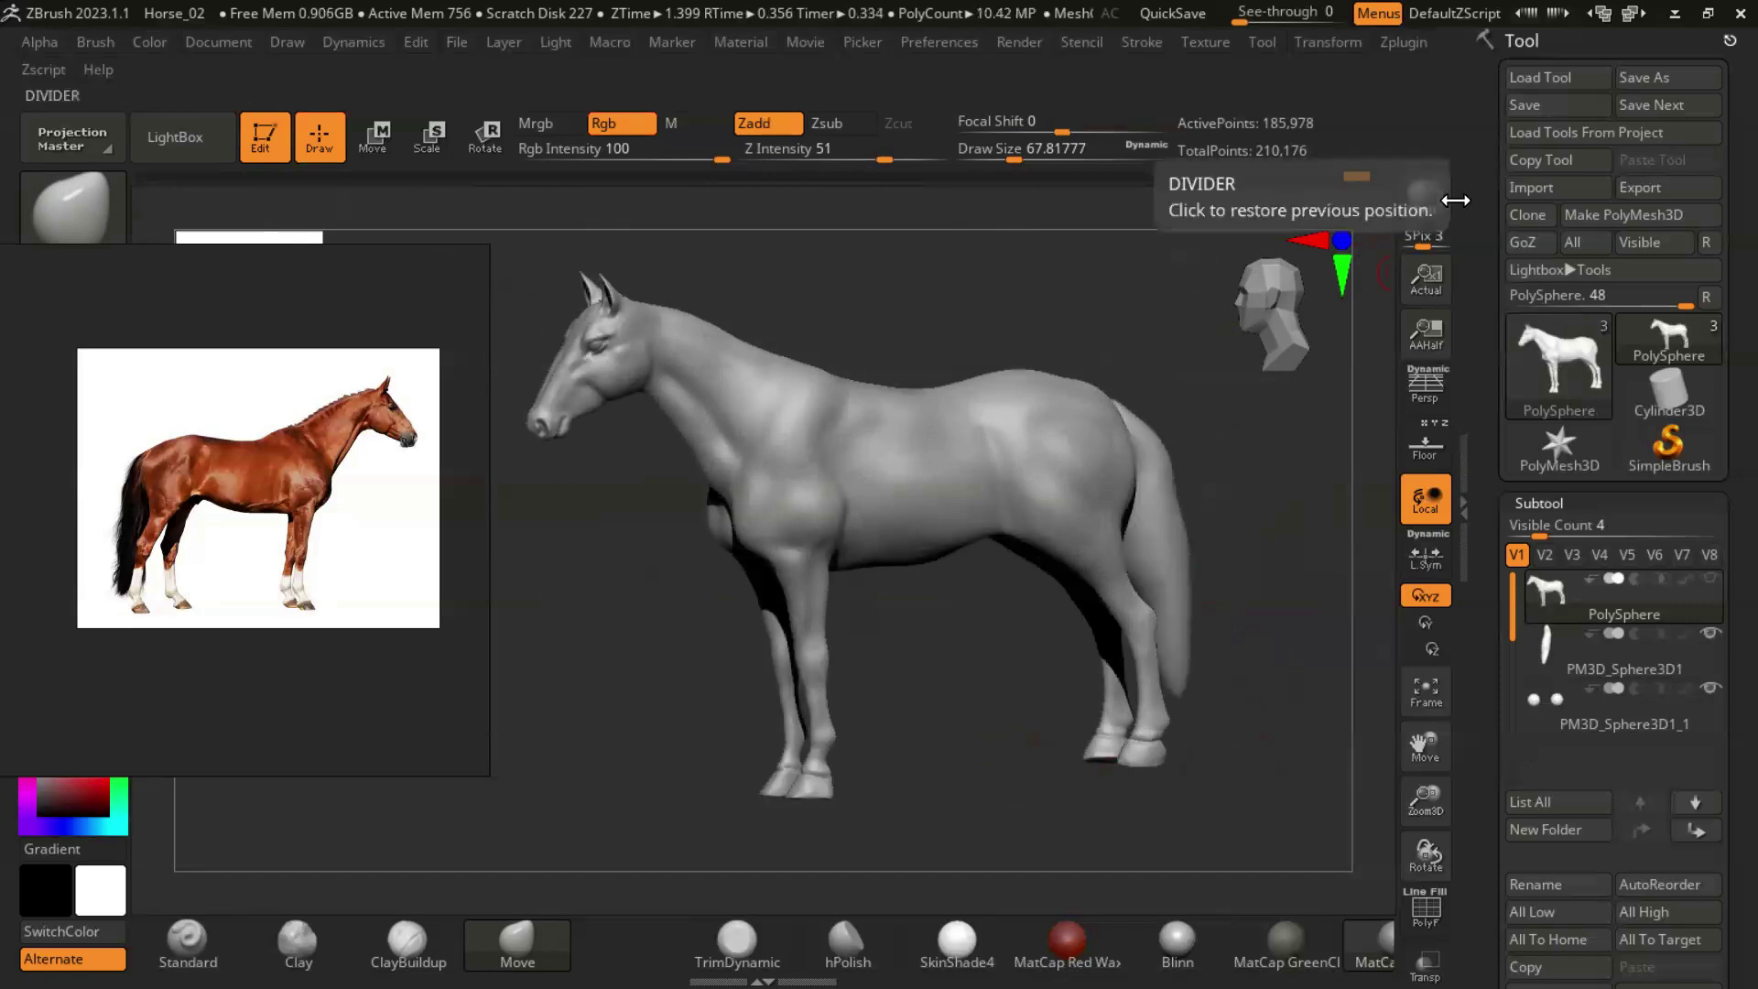